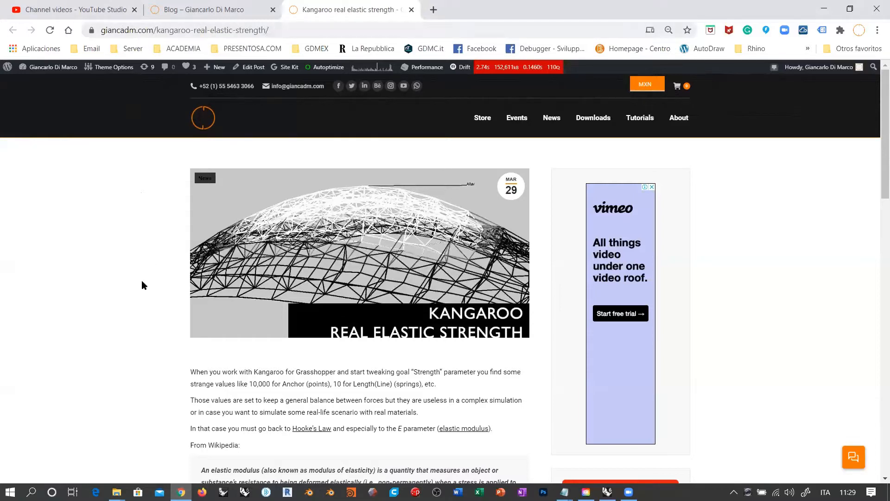
- Read through the Kangaroo real elastic strength article and download the linked script archive 200329_kangaroo_young_module.zip from MEGA
scroll(115, 278, "down", 4)
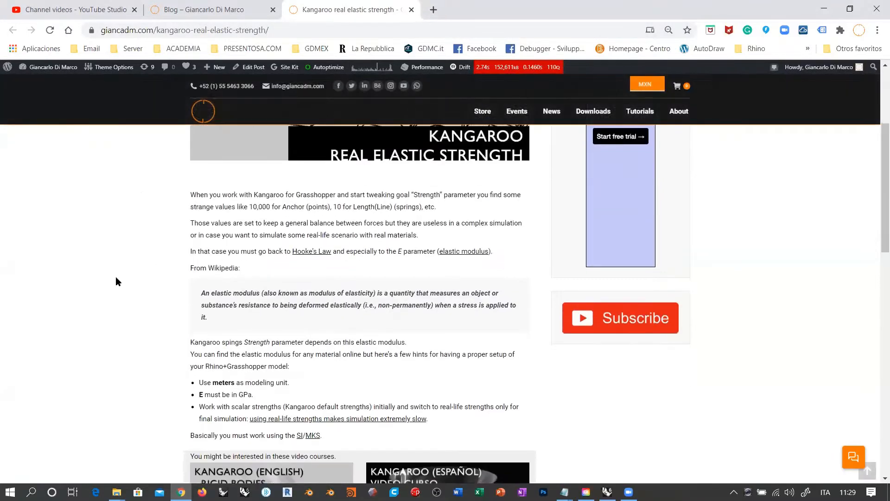
scroll(116, 277, "down", 3)
scroll(344, 190, "up", 3)
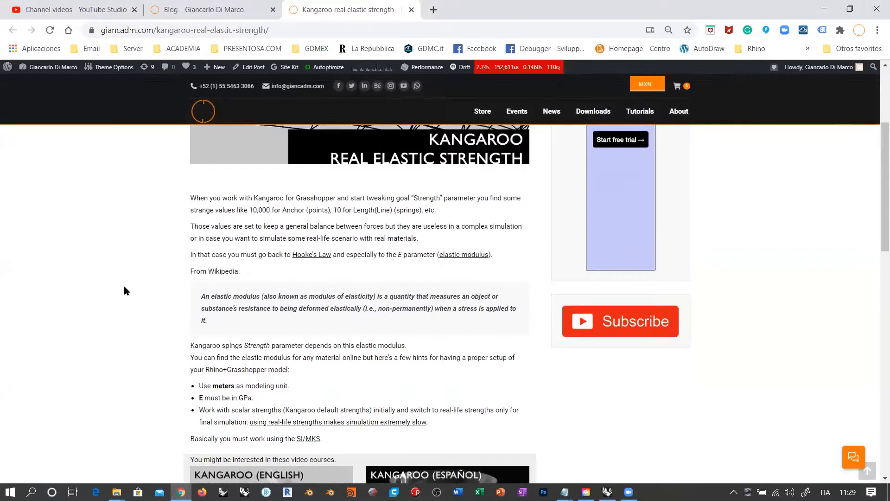
scroll(132, 283, "up", 2)
scroll(134, 283, "up", 2)
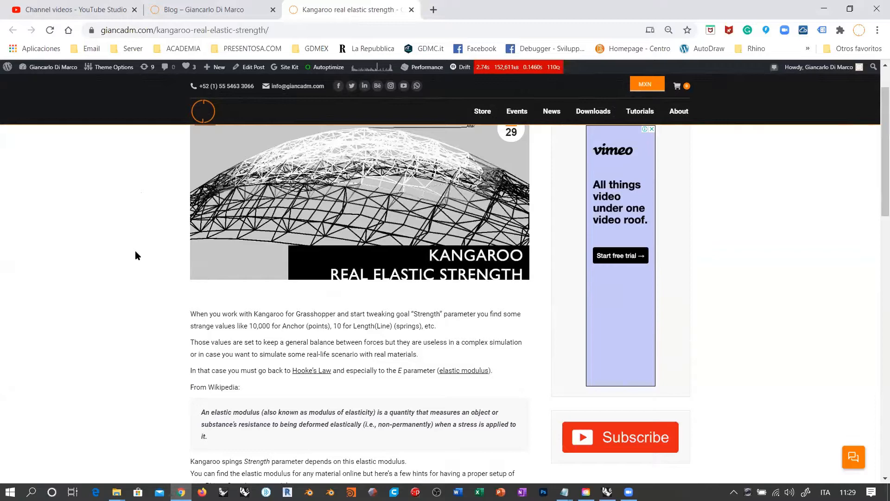
scroll(160, 232, "down", 6)
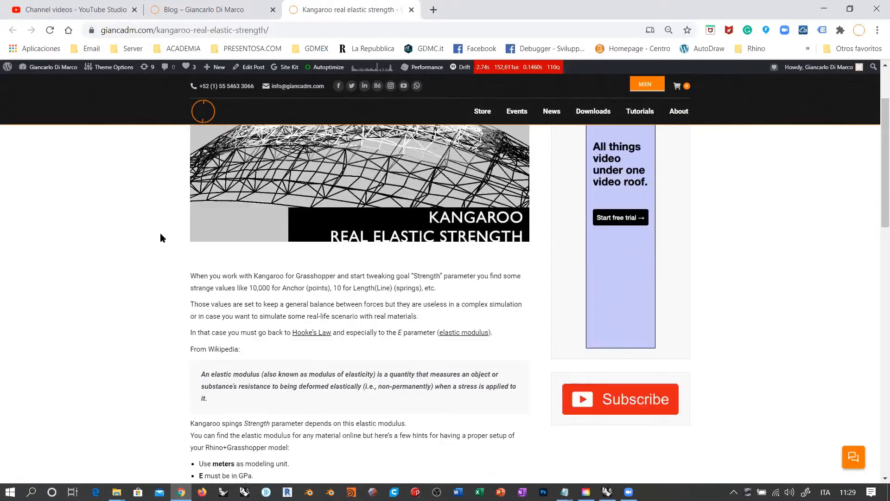
scroll(145, 238, "down", 5)
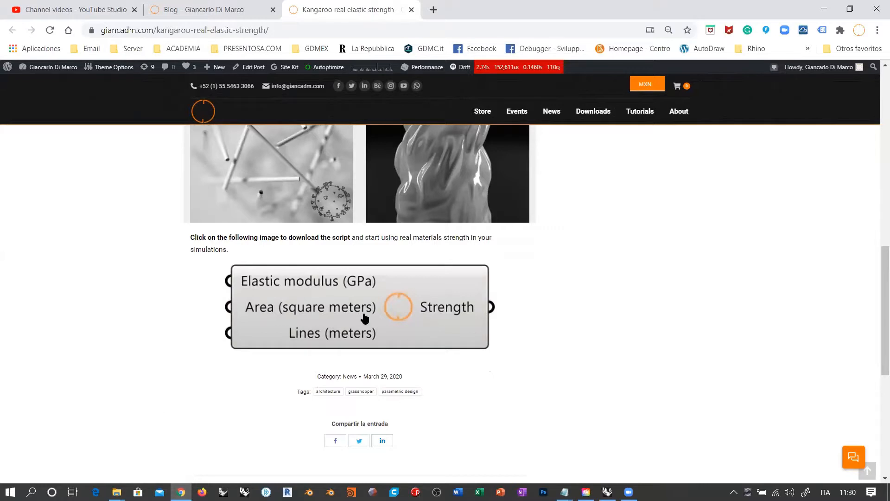
left_click(401, 308)
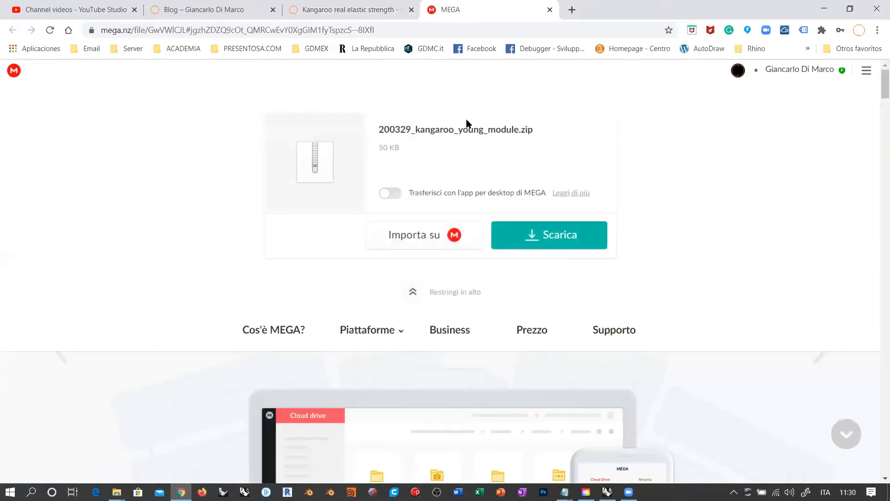
left_click(551, 235)
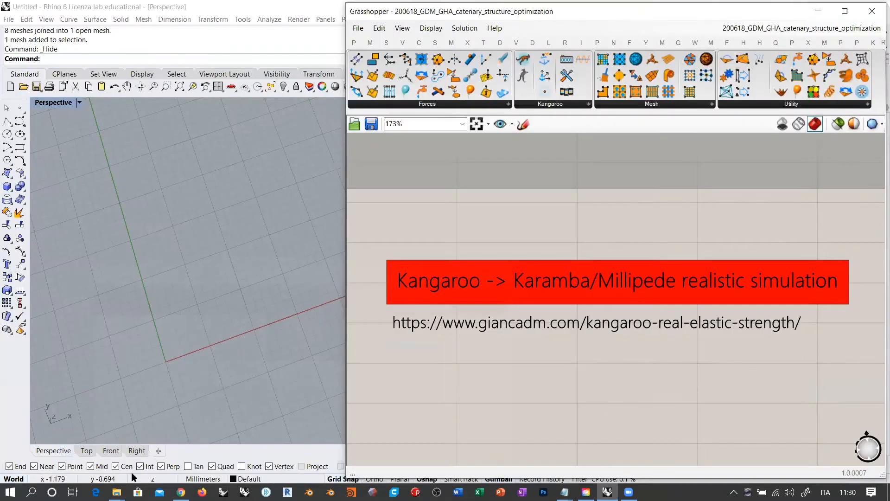
- Switch to File Explorer and open the downloaded 200329_kangaroo_young_module archive in the Download folder
right_click(116, 491)
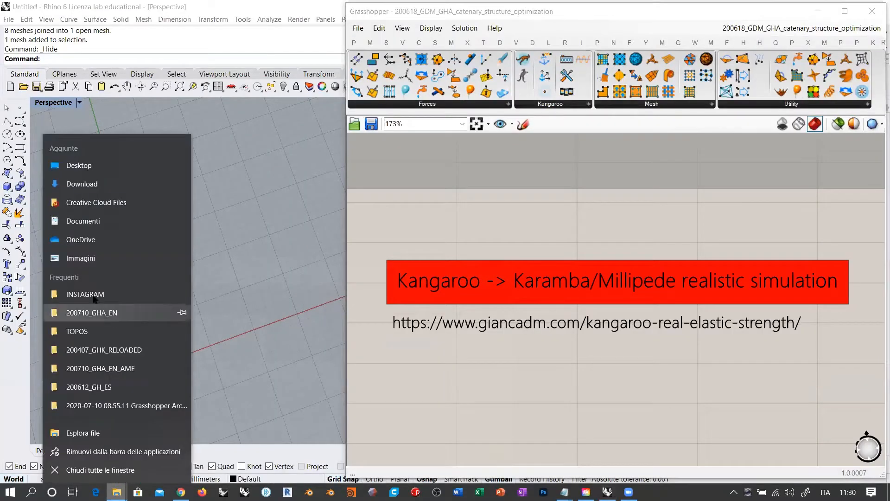
left_click(84, 184)
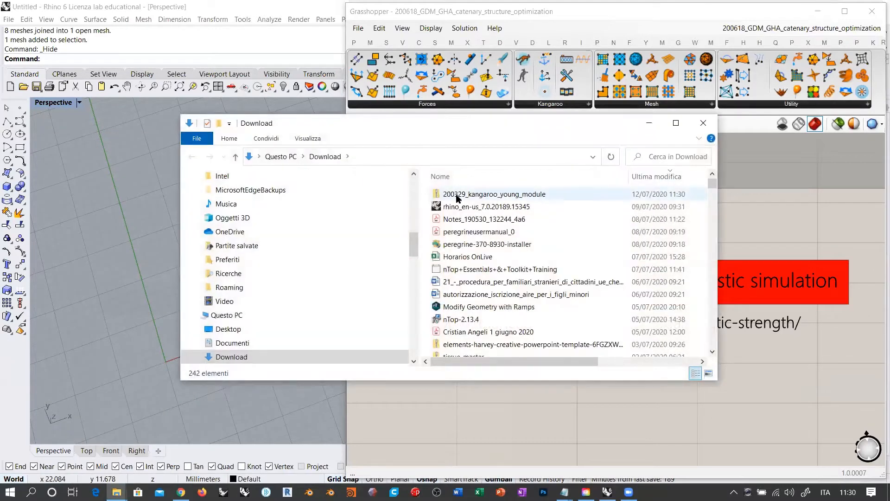
double_click(455, 194)
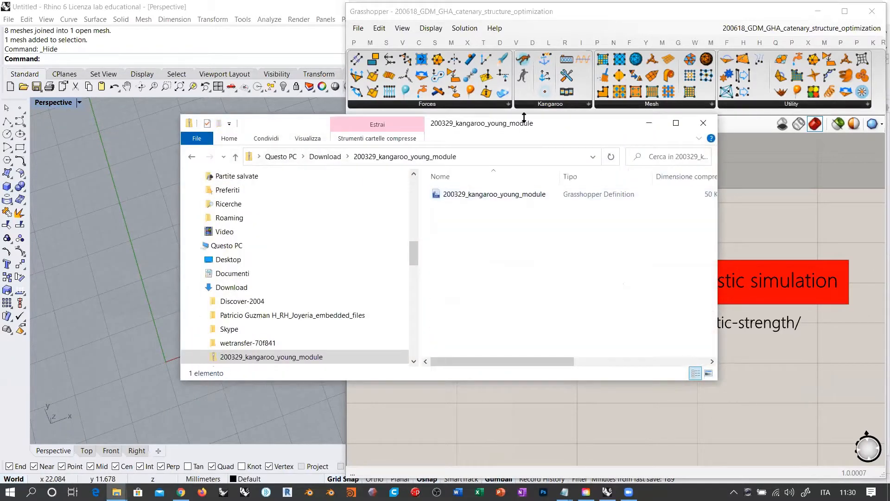
left_click_drag(498, 137, 360, 191)
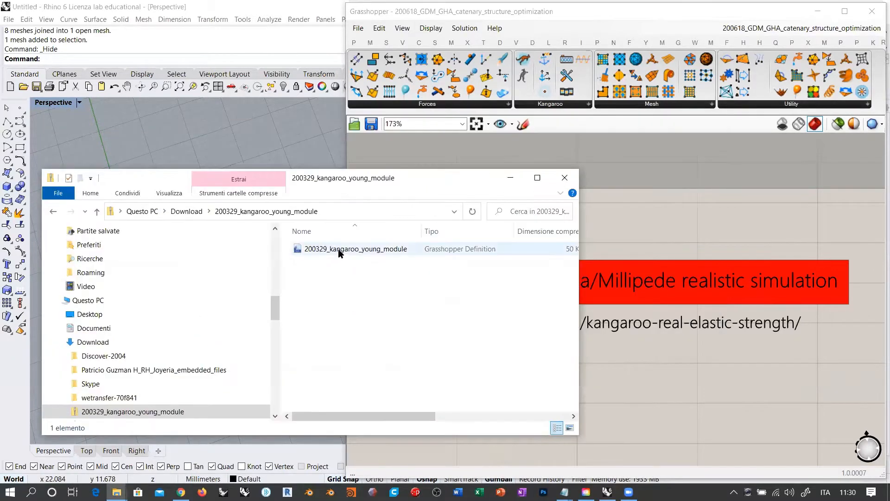
- Copy the Grasshopper definition from the archive into the 200710_GHA_EN folder and close the archive window
left_click(116, 492)
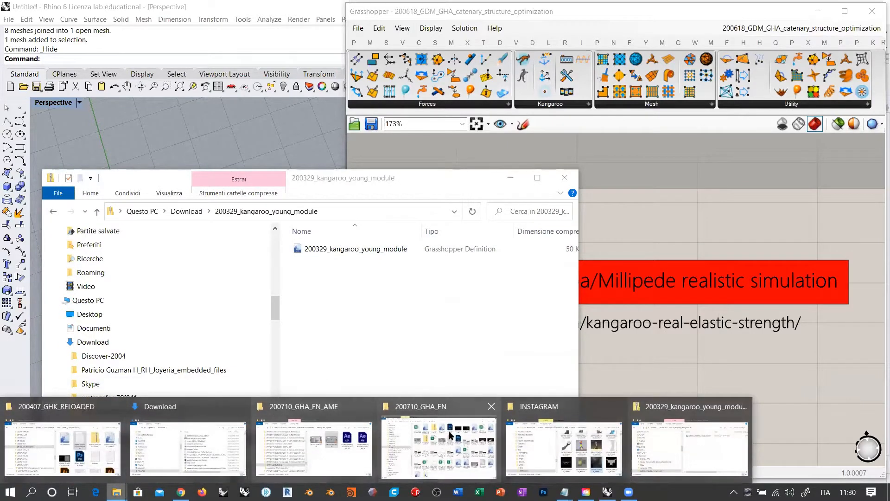
left_click(439, 446)
left_click_drag(489, 37, 682, 239)
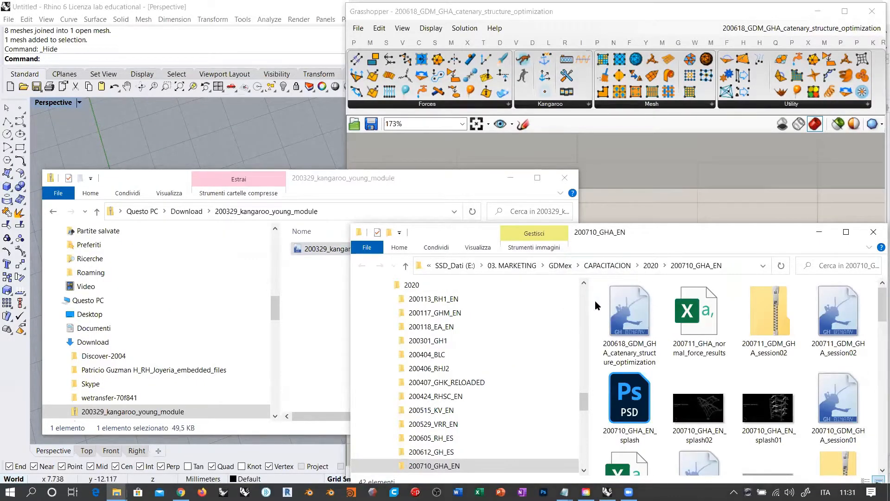
key("ctrl+v")
left_click(565, 178)
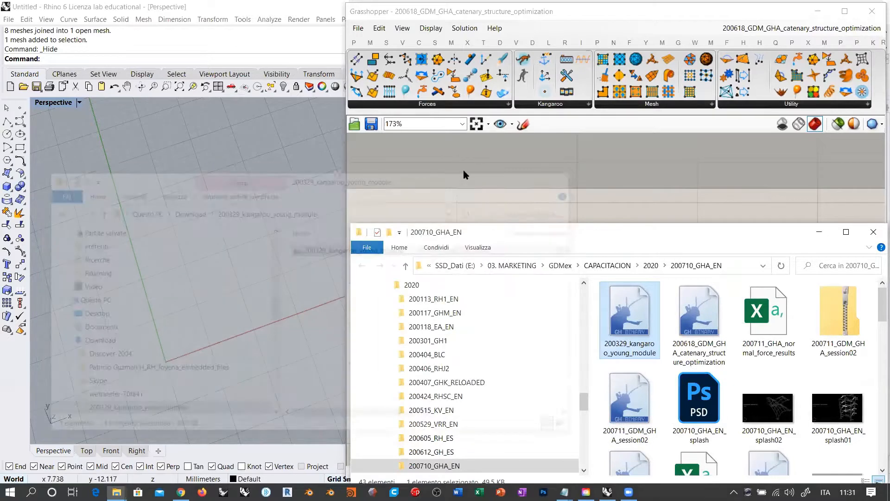
- Copy the path of the 200710_GHA_EN folder and use it to open 200329_kangaroo_young_module in Grasshopper
left_click_drag(608, 227, 320, 119)
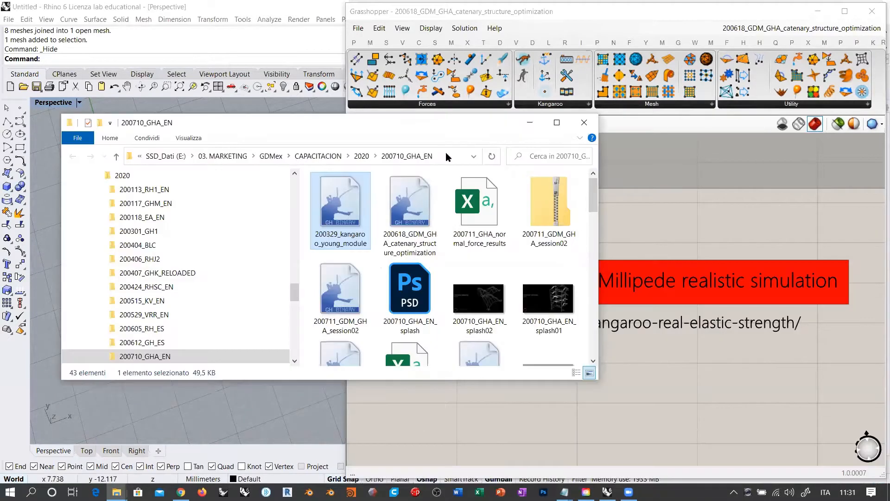
left_click(446, 156)
key("ctrl+c")
left_click(525, 26)
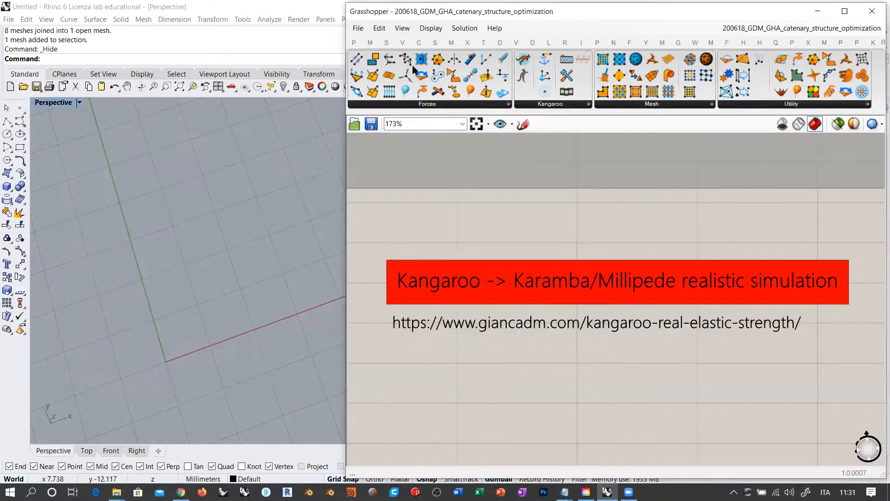
left_click(365, 128)
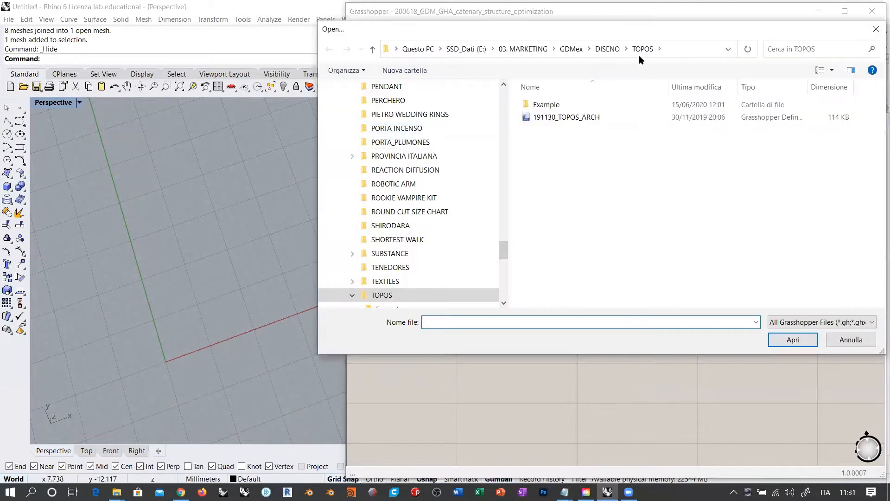
left_click(675, 50)
key("ctrl+v")
key("Return")
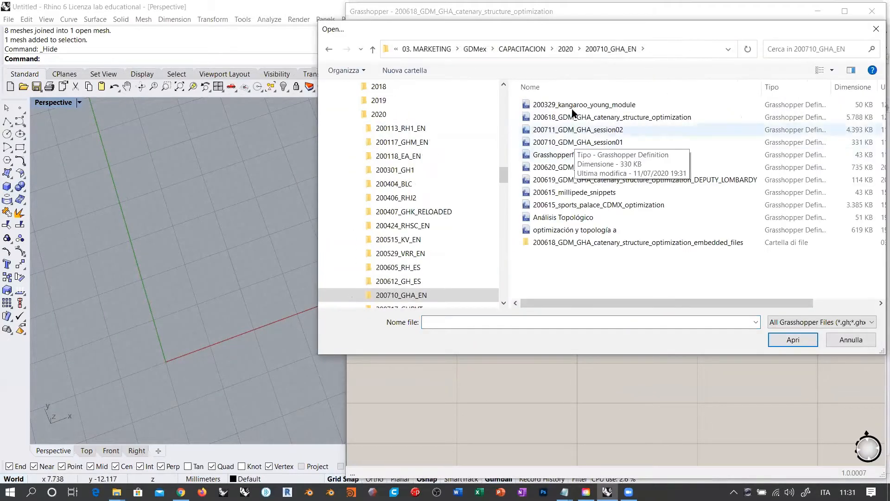
double_click(576, 105)
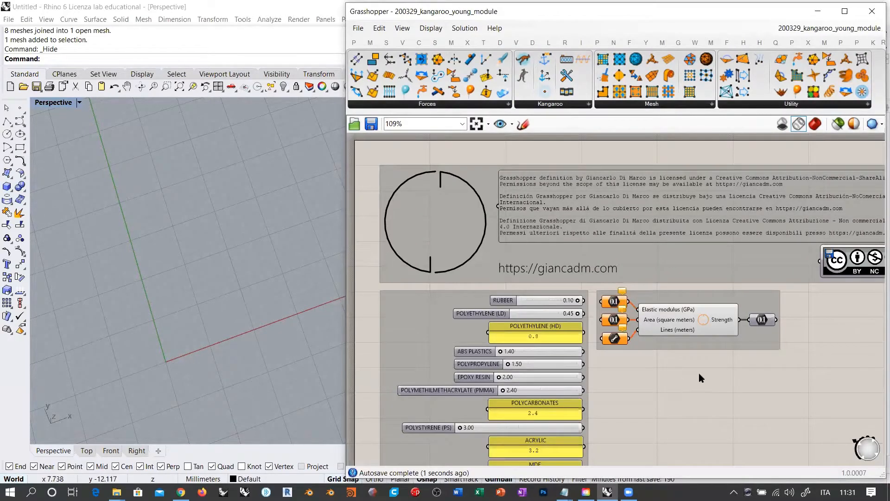
- Examine the definition's overall layout and the Strength component's inputs: Elastic modulus (GPa), Area (square meters) and Lines (meters)
right_click_drag(679, 389, 564, 226)
scroll(657, 242, "down", 5)
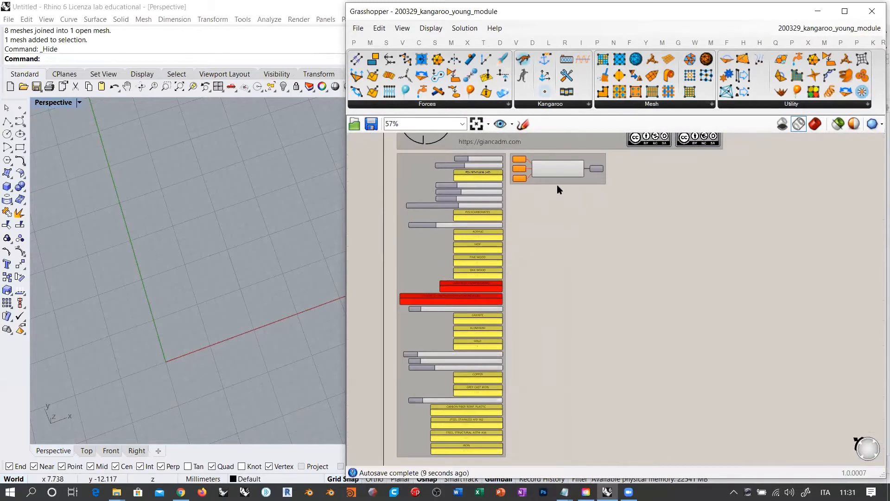
scroll(497, 157, "up", 4)
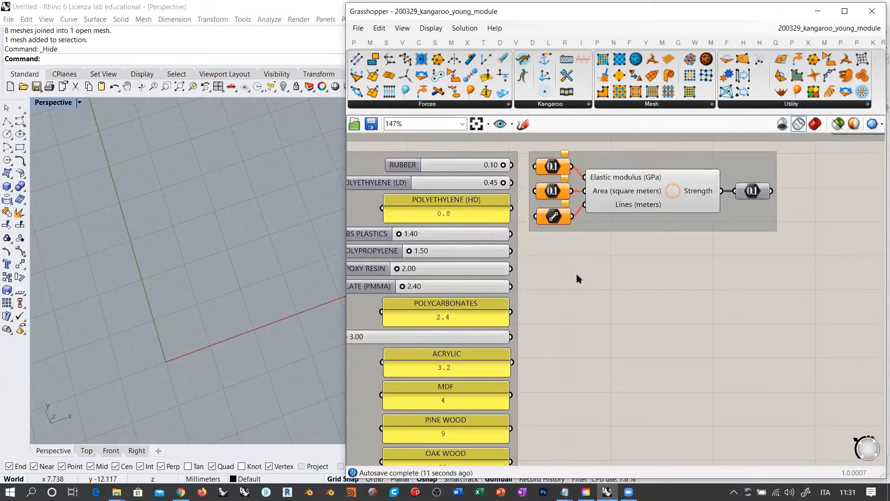
scroll(641, 240, "up", 5)
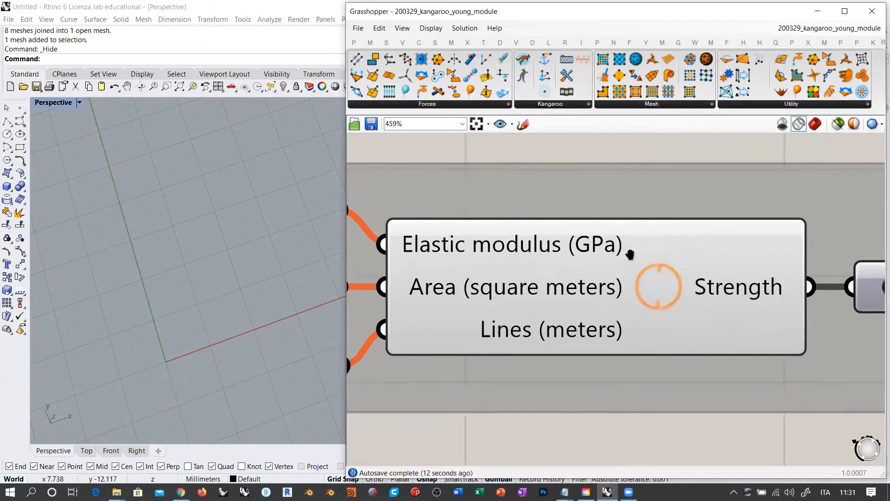
right_click_drag(629, 254, 631, 242)
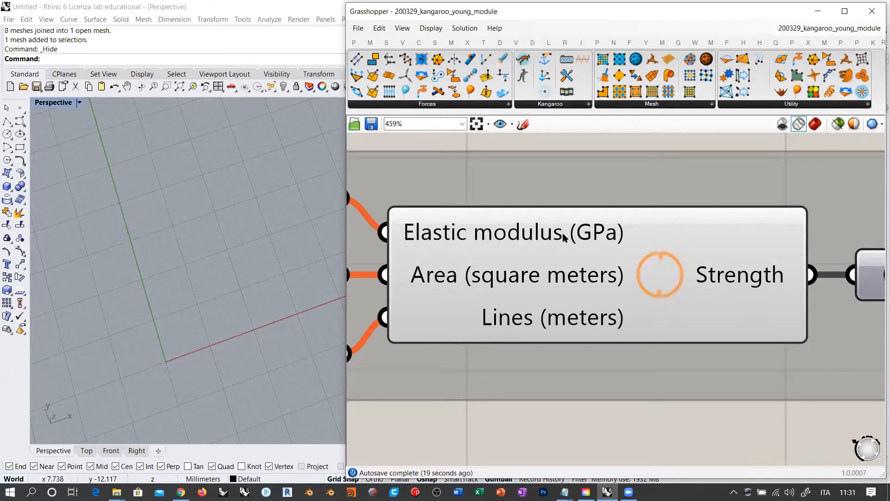
scroll(487, 234, "down", 5)
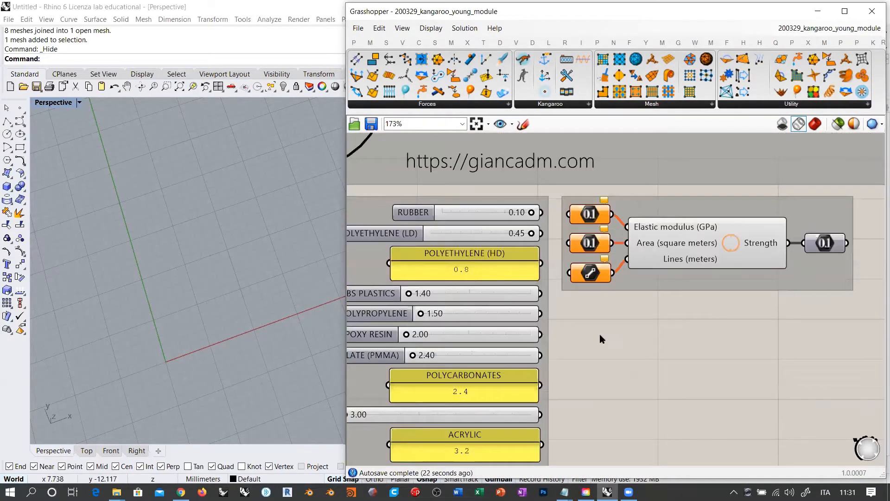
right_click_drag(601, 360, 677, 326)
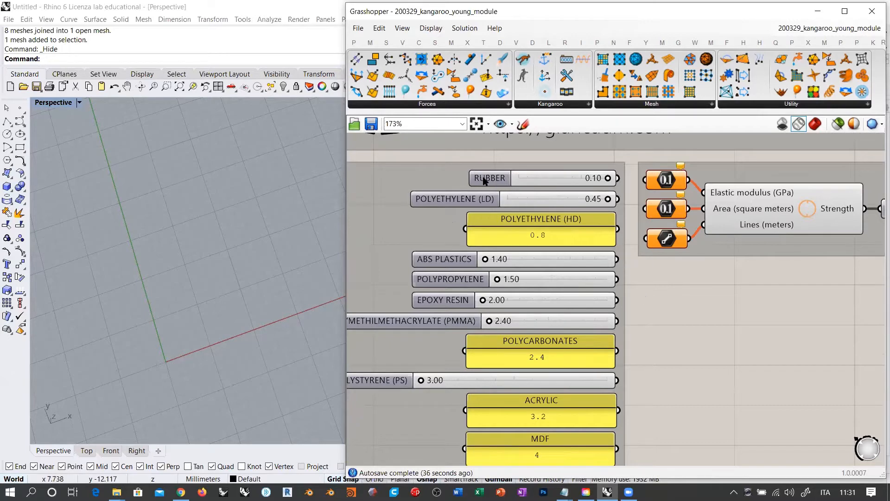
- Review the elastic modulus values of the listed materials, from plastics through concrete and metals down to iron
scroll(661, 241, "down", 15)
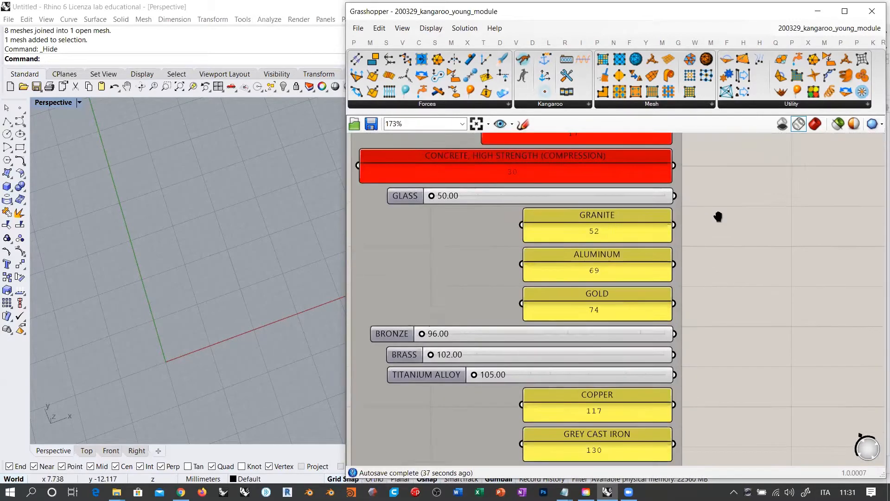
scroll(721, 242, "down", 3)
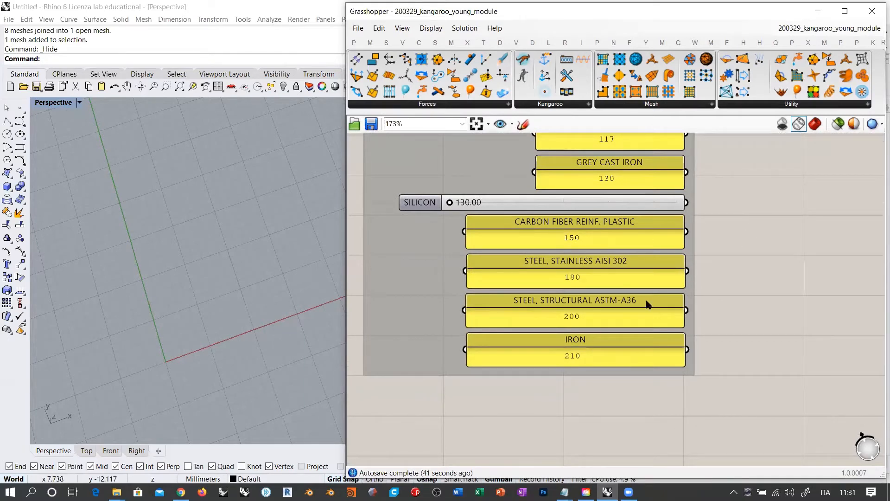
scroll(720, 190, "up", 9)
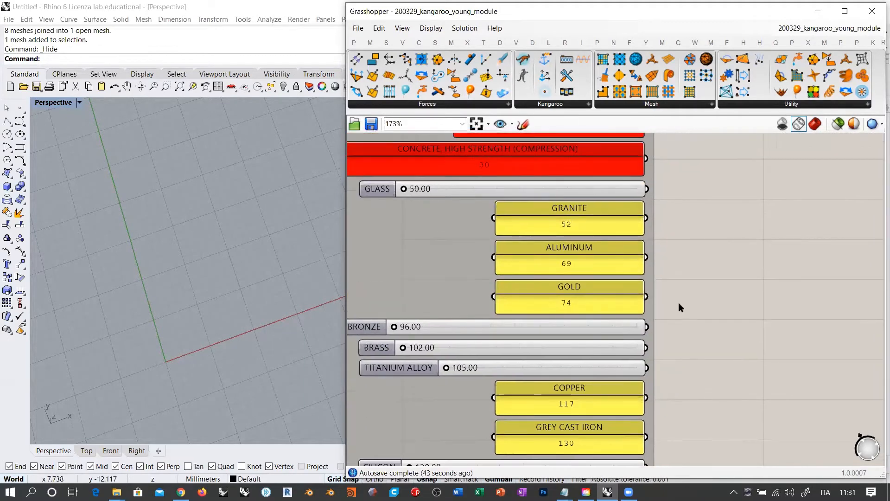
scroll(710, 283, "down", 5)
scroll(696, 237, "up", 3)
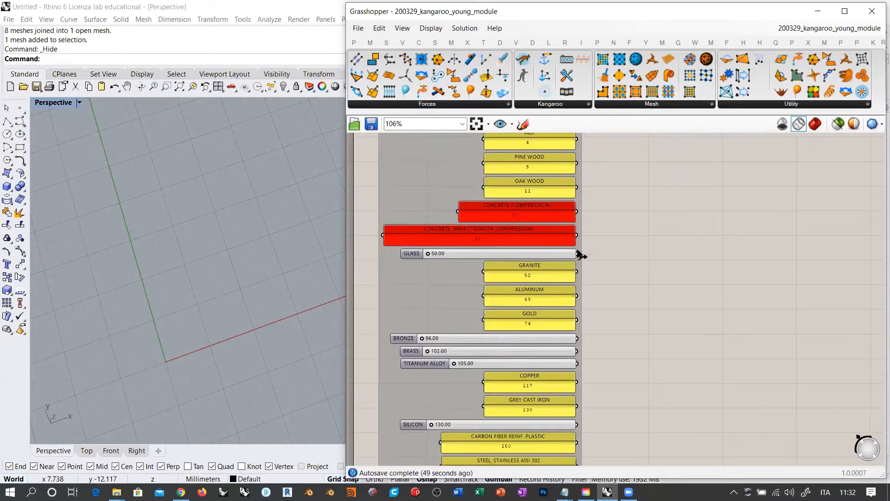
scroll(624, 328, "down", 5)
scroll(619, 223, "up", 9)
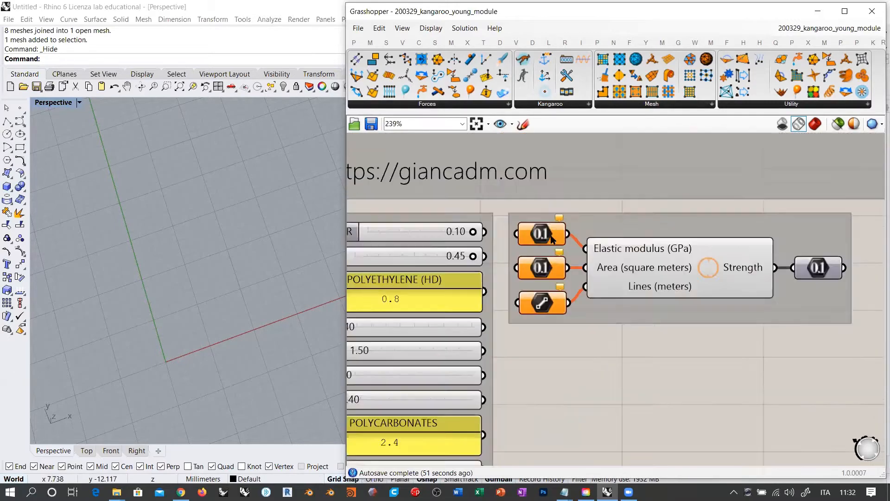
- Inspect the number and line parameters feeding the Strength component and its output parameter
scroll(551, 237, "up", 1)
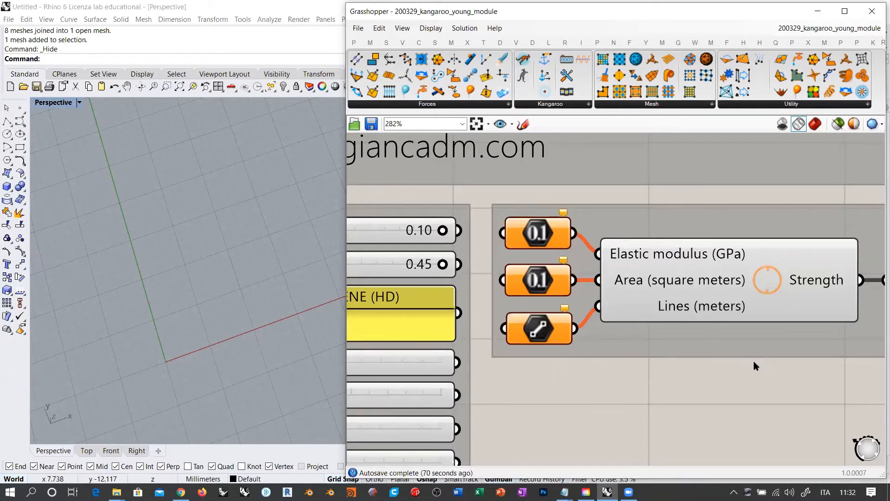
right_click_drag(654, 332, 585, 309)
scroll(495, 238, "down", 3)
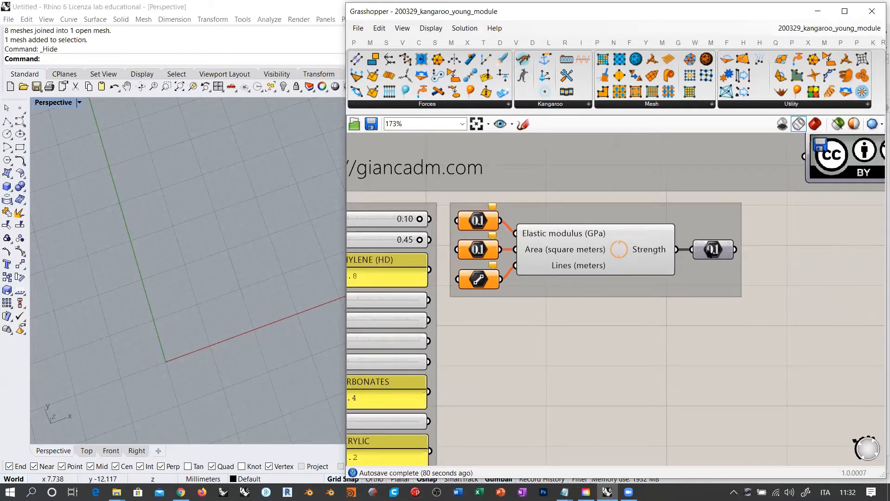
right_click_drag(583, 304, 639, 286)
- Select the Strength component group and the STEEL, STRUCTURAL ASTM-A36 panel with value 200, and copy them
left_click_drag(812, 182, 522, 302)
scroll(709, 243, "down", 3)
scroll(616, 234, "down", 15)
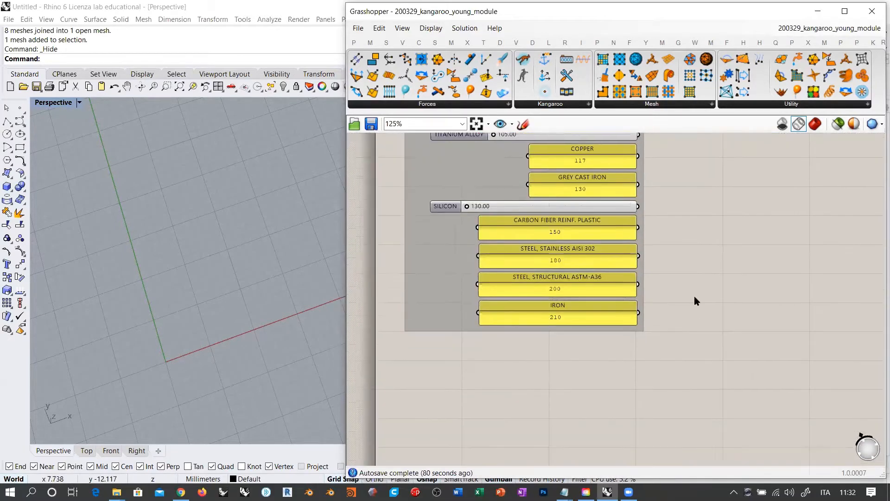
scroll(580, 308, "up", 5)
scroll(593, 313, "down", 2)
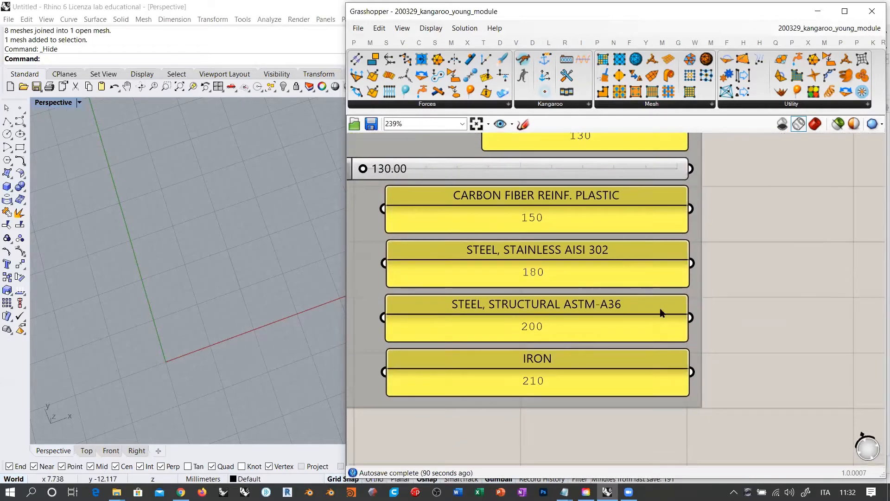
right_click_drag(741, 278, 742, 303)
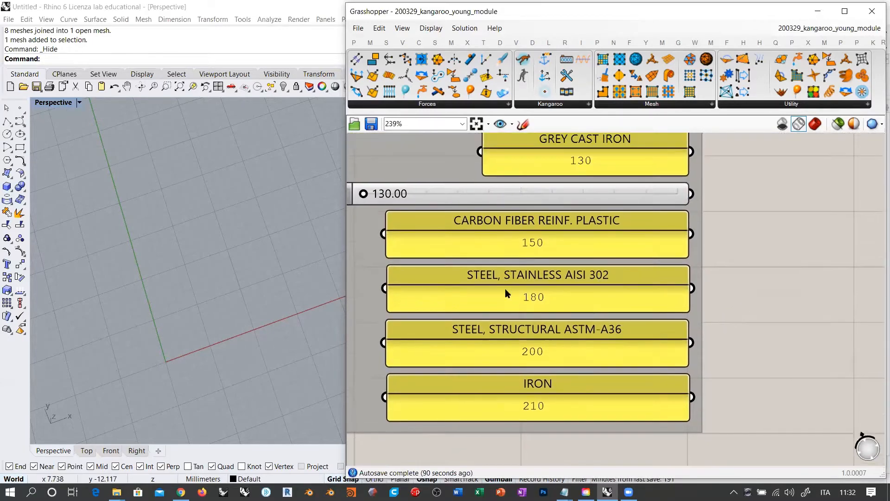
left_click(561, 331)
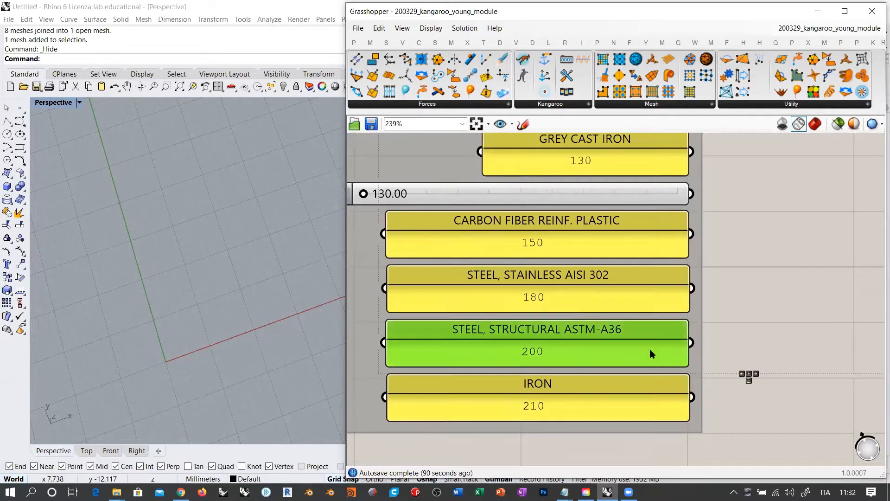
scroll(650, 352, "down", 7)
scroll(594, 254, "down", 2)
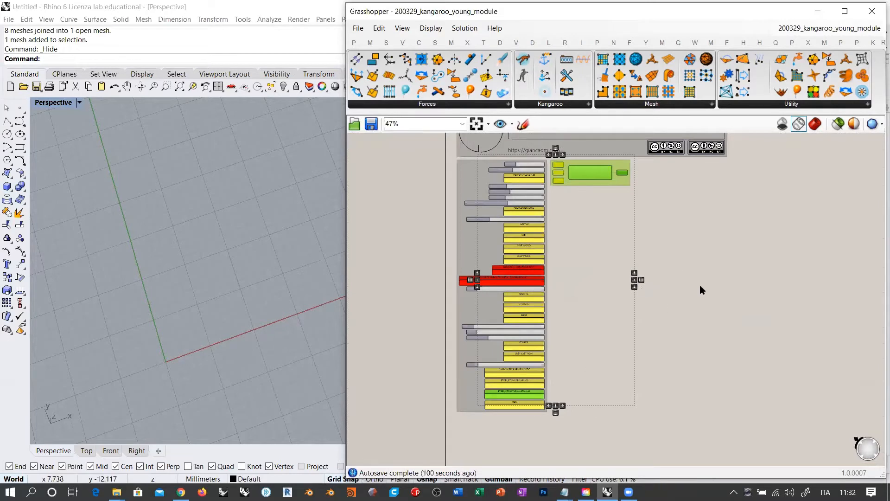
- Close the 200329_kangaroo_young_module definition and paste the copied Strength group and steel panel into 200618_GDM_GHA_catenary_structure_optimization
mouse_move(829, 29)
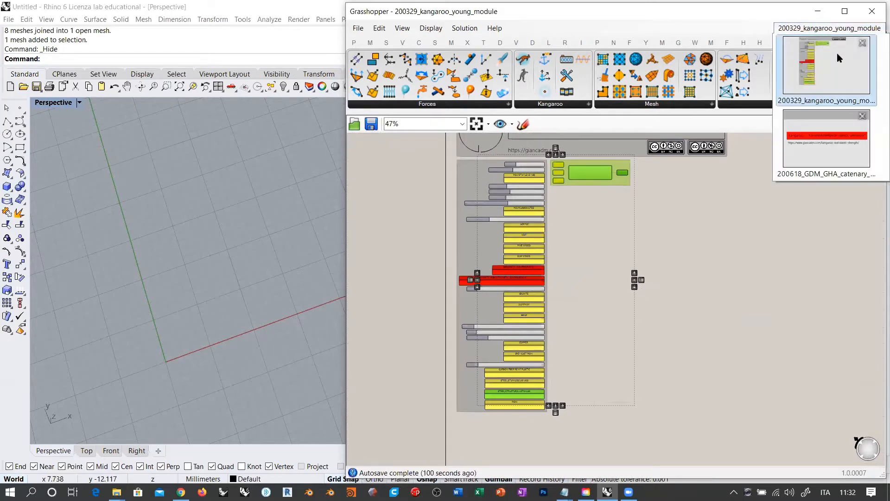
left_click(862, 44)
scroll(582, 242, "down", 5)
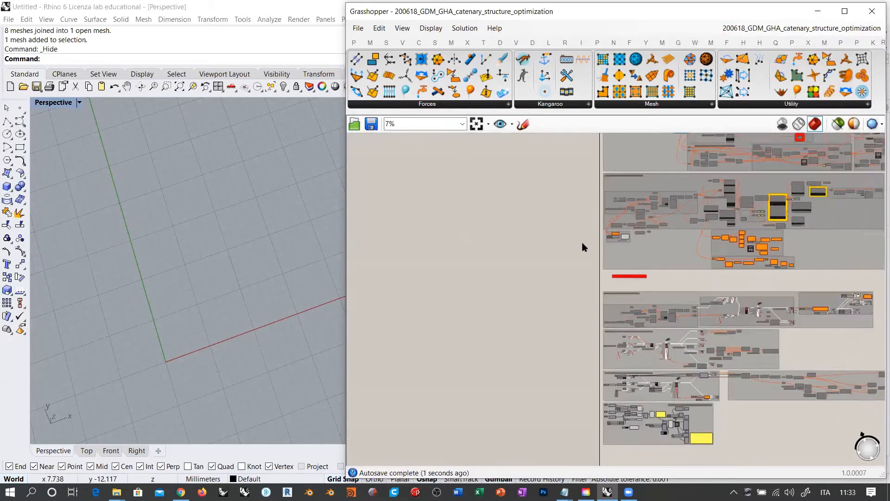
scroll(582, 243, "down", 2)
right_click_drag(582, 243, 560, 317)
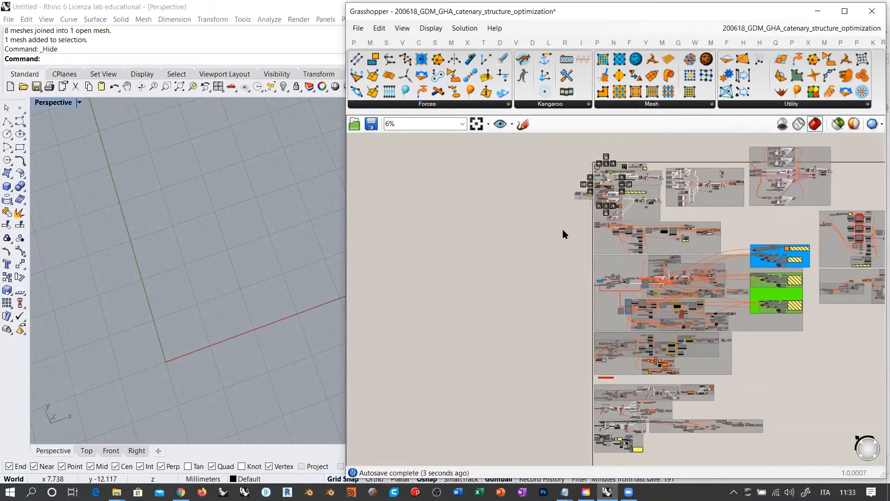
scroll(569, 204, "up", 5)
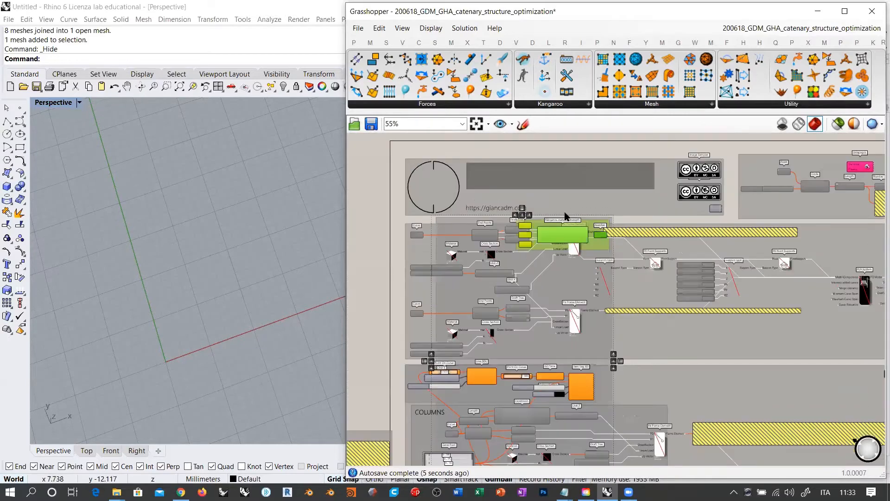
- Move the pasted Strength group and steel panel onto the empty canvas beside the SHELL OPTIMIZATION - KARAMBA3D section
left_click_drag(567, 239, 321, 276)
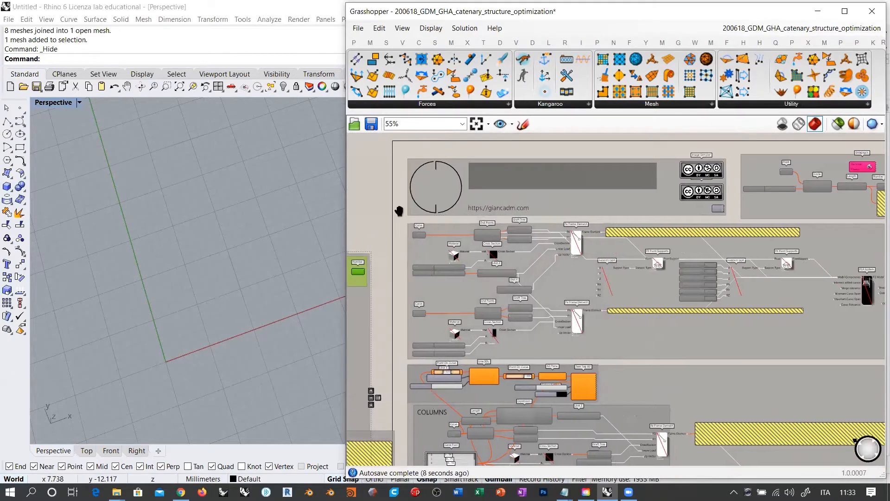
right_click_drag(395, 209, 532, 172)
scroll(532, 172, "down", 6)
right_click_drag(464, 179, 431, 148)
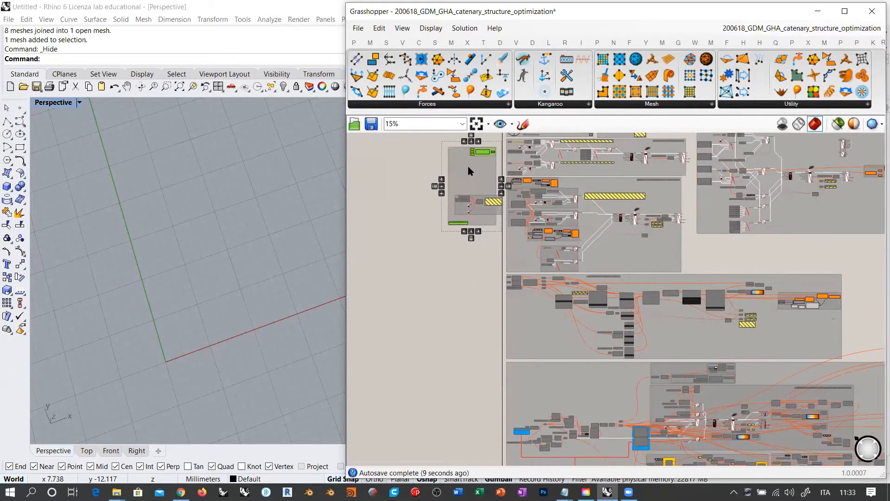
left_click_drag(468, 167, 455, 445)
right_click_drag(446, 272, 440, 116)
right_click_drag(406, 319, 403, 262)
scroll(430, 215, "up", 1)
left_click_drag(440, 218, 449, 424)
right_click_drag(458, 339, 447, 316)
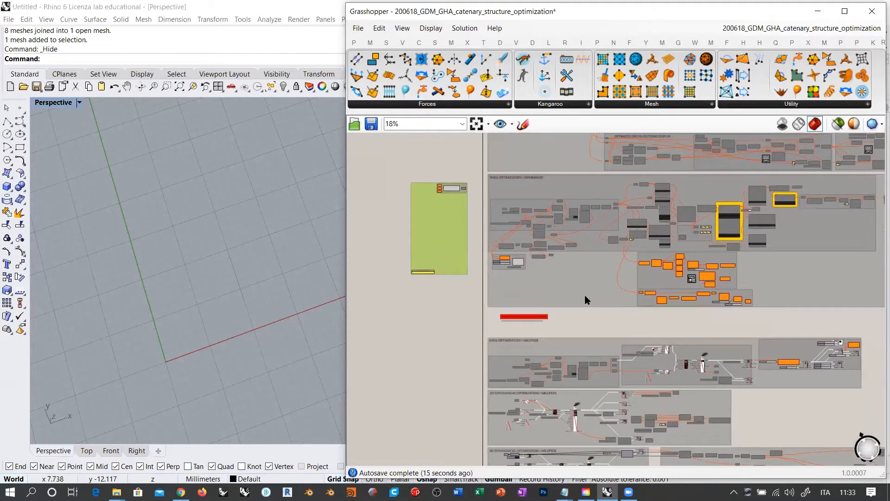
- Shift all sections beneath the red title bar further down the canvas to clear space under the shell optimization section
scroll(533, 301, "down", 3)
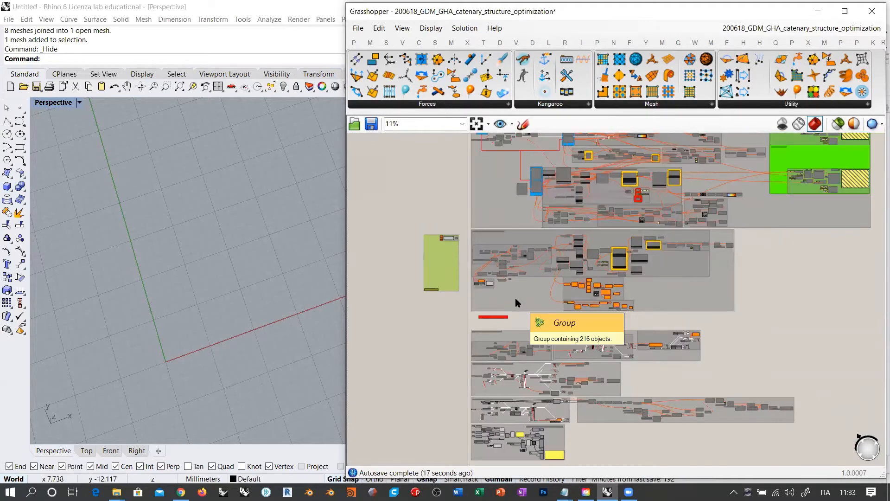
right_click_drag(691, 295, 648, 210)
left_click_drag(788, 402, 408, 244)
left_click_drag(484, 304, 485, 429)
right_click_drag(497, 291, 521, 385)
scroll(483, 309, "up", 4)
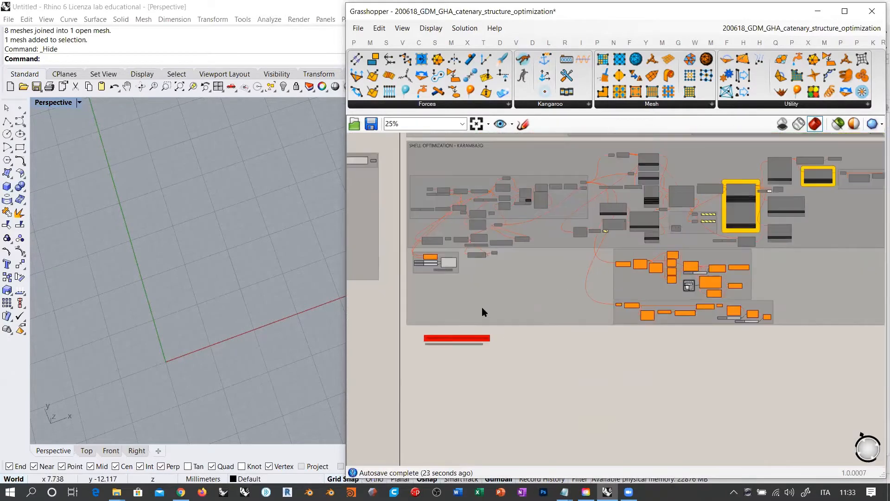
- Delete the large outer group enclosing the SHELL OPTIMIZATION - KARAMBA3D components while keeping the components themselves
left_click(538, 292)
key("Delete")
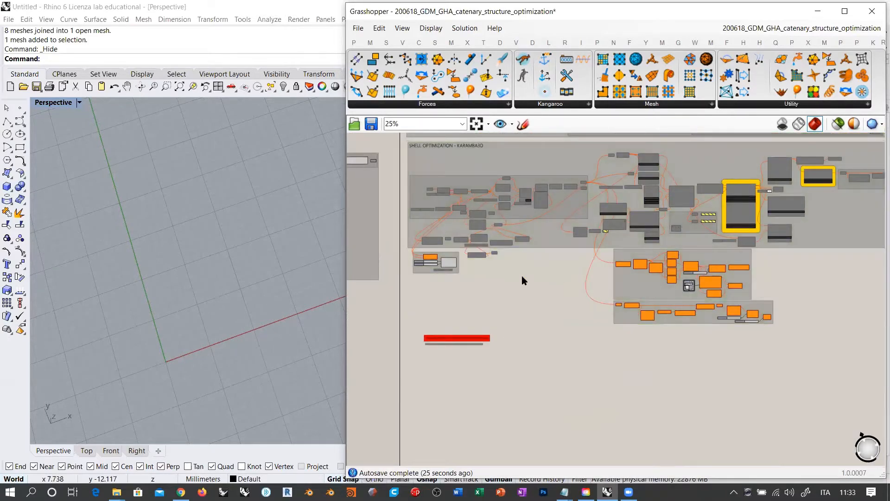
right_click_drag(495, 272, 479, 307)
scroll(507, 298, "down", 1)
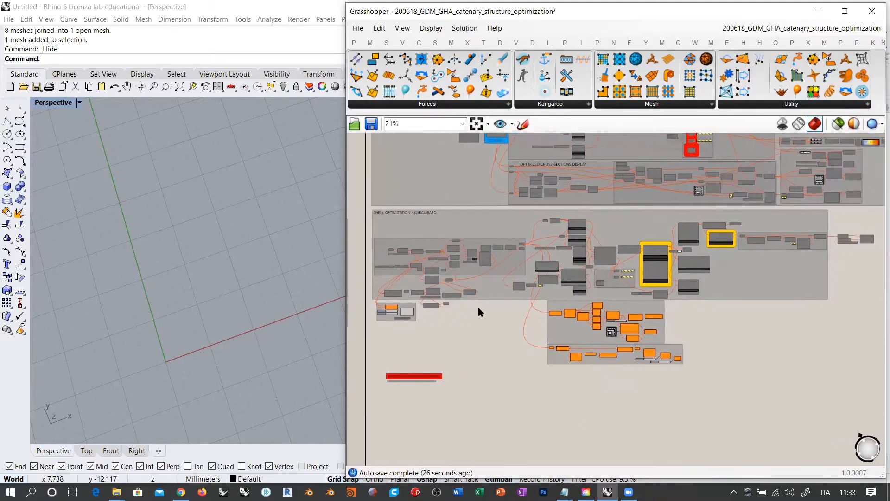
scroll(479, 308, "down", 1)
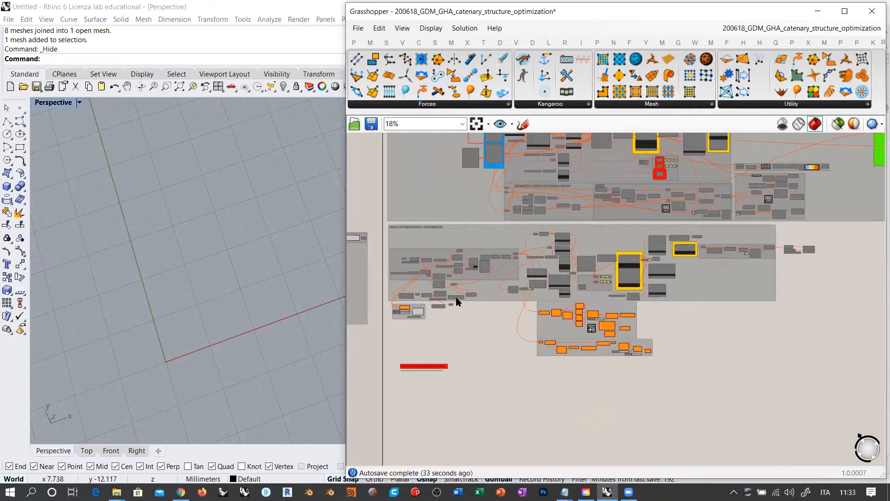
- Move the VertexLoads, anchor, Entwine, solver and all downstream components away from EdgeLengths to open up space, leaving EdgeLengths in place
left_click_drag(480, 381, 830, 223)
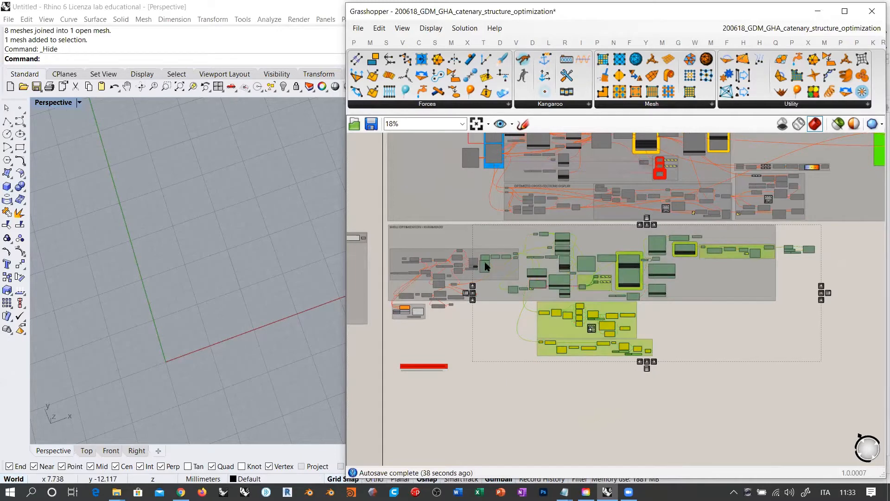
scroll(472, 290, "up", 10)
left_click(422, 288, "shift")
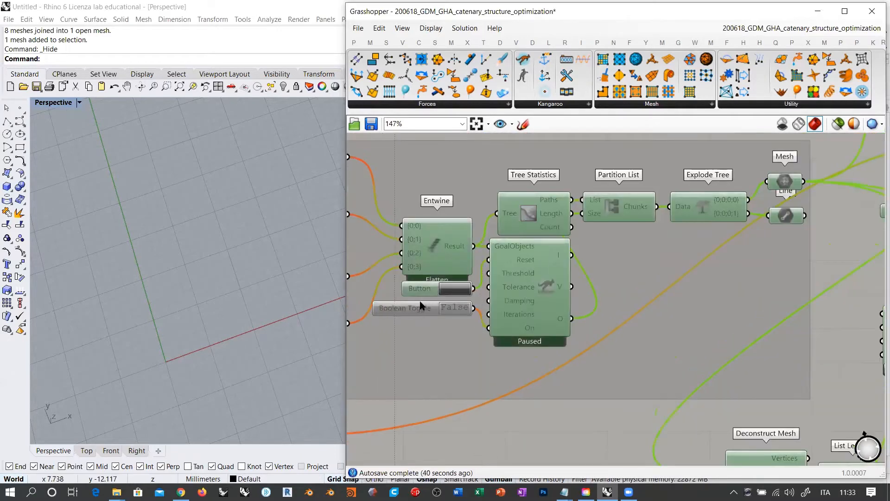
left_click(420, 304, "shift")
right_click_drag(412, 273, 679, 306)
left_click(588, 231, "shift")
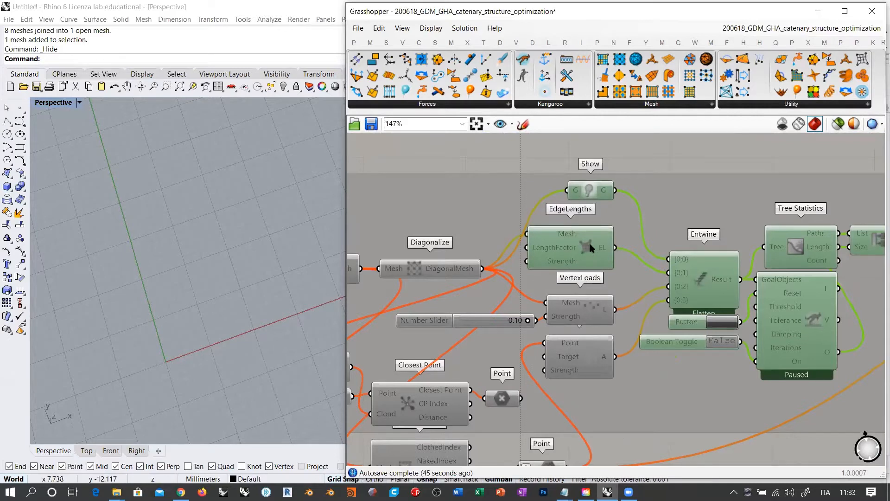
left_click(589, 249, "ctrl")
left_click(583, 308, "shift")
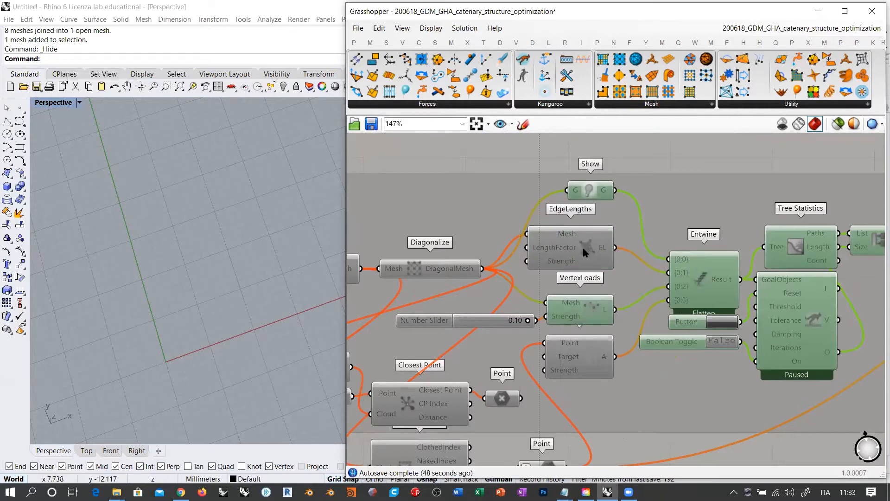
left_click(582, 361, "shift")
left_click(500, 321, "shift")
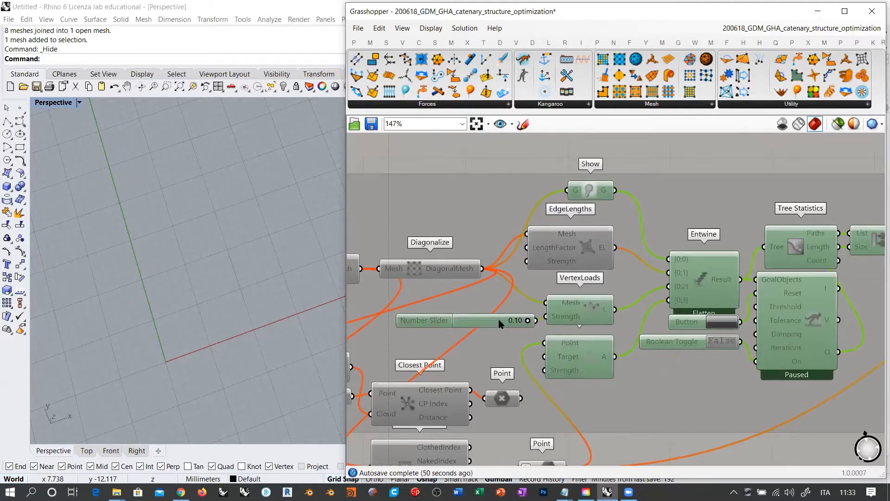
scroll(433, 283, "down", 6)
right_click_drag(550, 300, 524, 269)
left_click_drag(524, 265, 746, 265)
left_click(591, 391)
scroll(586, 260, "up", 7)
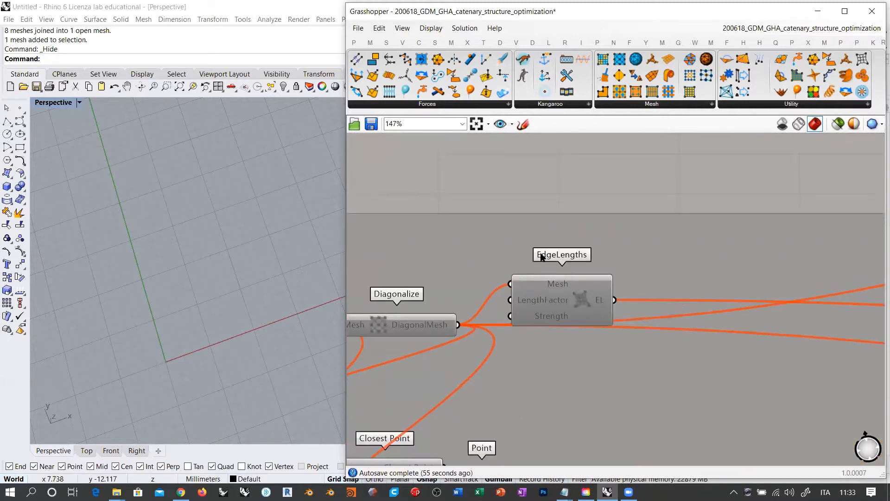
- Enable the mesh preparation, EdgeLengths, load and Kangaroo solver components in the first row of the shell optimization section
scroll(572, 300, "down", 7)
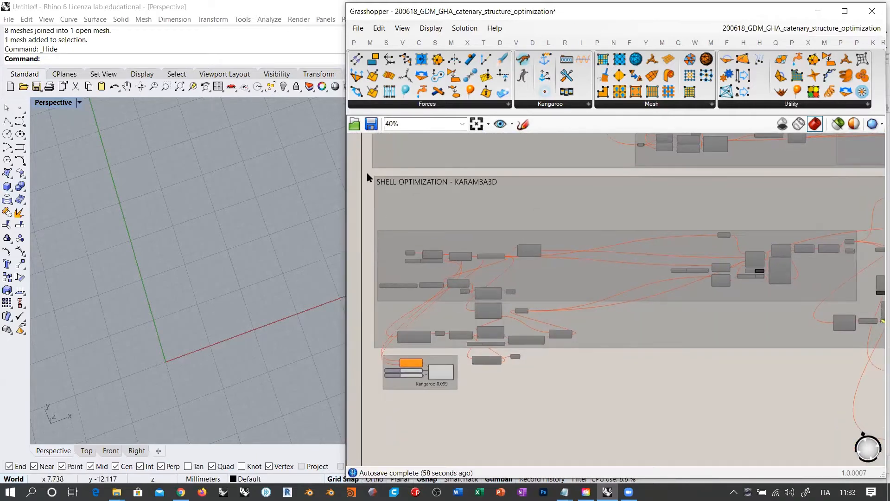
left_click_drag(367, 174, 845, 300)
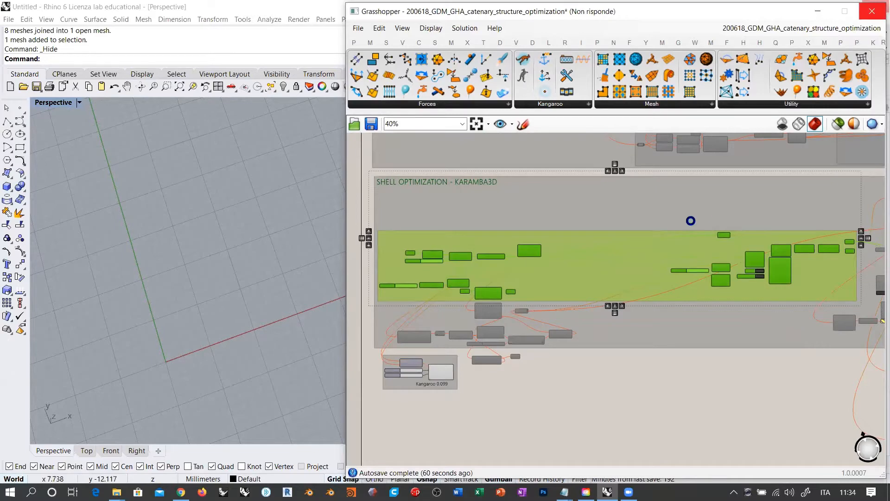
left_click(577, 367)
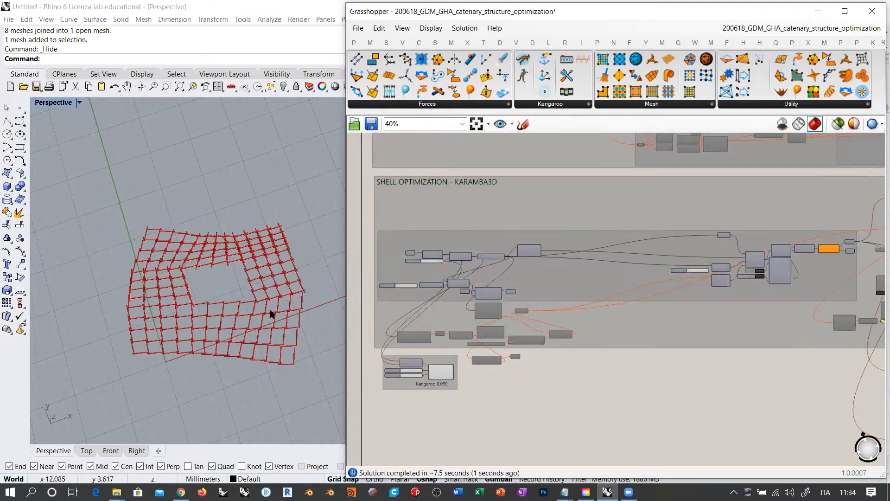
- Disable the ReciprocalStructure component in the Kangaroo 0.099 group along with its QuadDivide and two number sliders
scroll(542, 347, "up", 5)
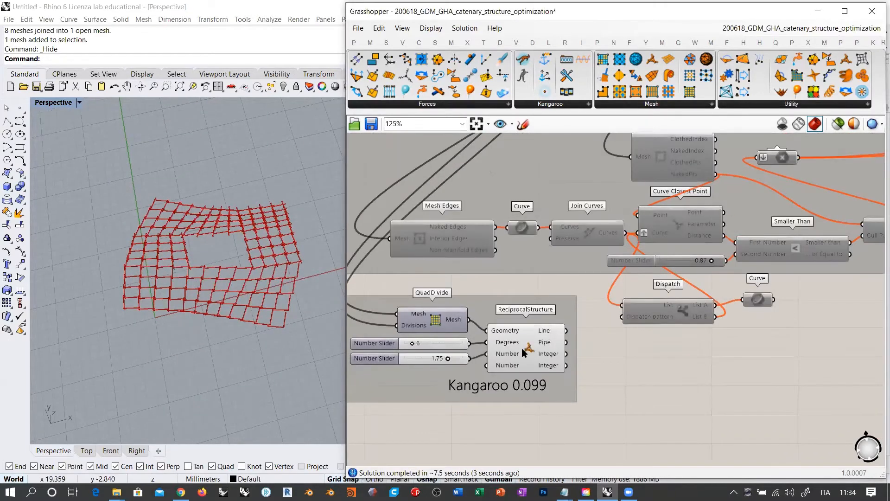
left_click(524, 352)
key("ctrl+e")
left_click(677, 390)
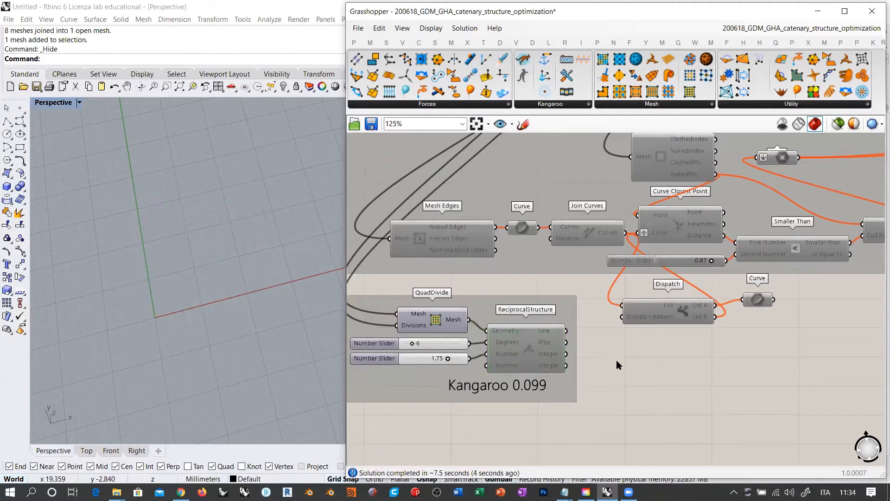
left_click(439, 322)
key("ctrl+e")
left_click(658, 387)
left_click(436, 360)
left_click(436, 345, "shift")
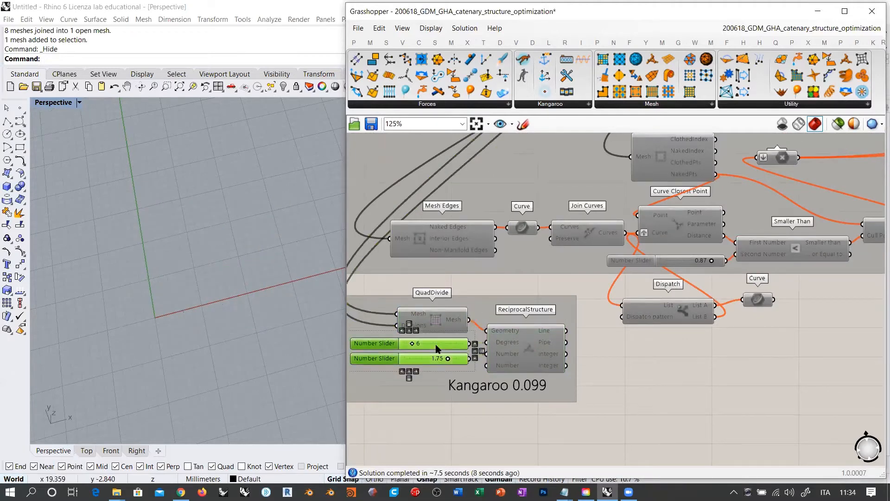
key("ctrl+e")
left_click(689, 392)
- Enable the naked-vertex, Mesh Edges, Join Curves, Curve Closest Point, Smaller Than, Cull Pattern and Dispatch components that supply the anchor points
scroll(606, 413, "down", 3)
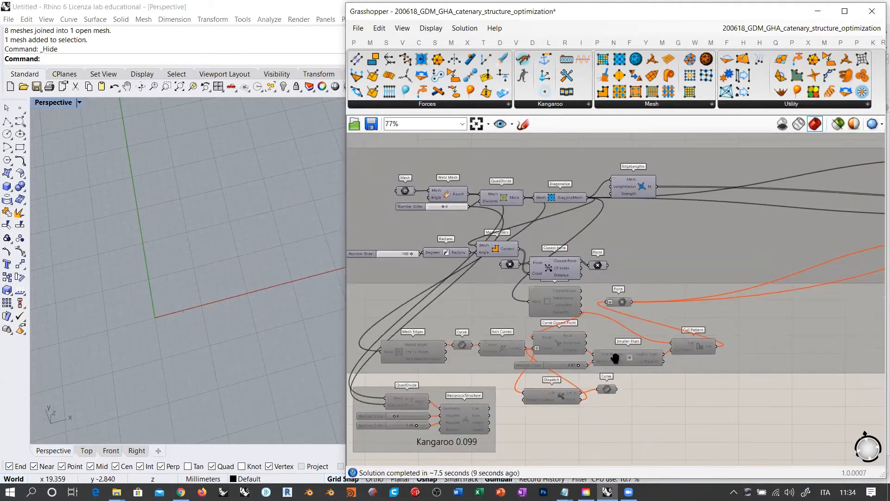
right_click_drag(615, 358, 544, 416)
right_click_drag(519, 296, 623, 254)
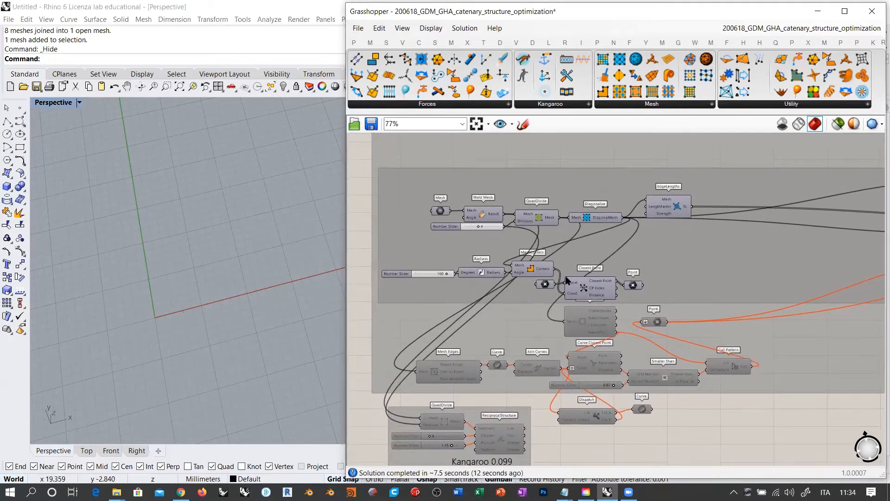
scroll(539, 279, "down", 1)
right_click_drag(645, 311, 558, 285)
scroll(648, 277, "down", 1)
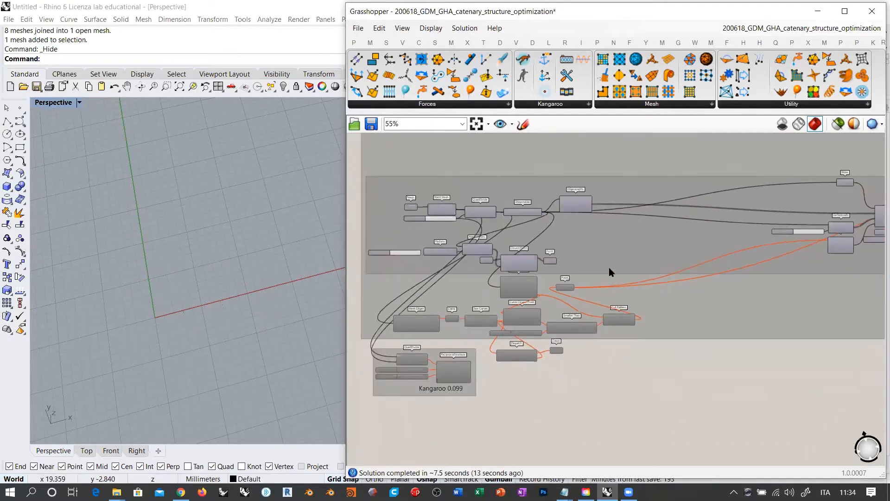
right_click_drag(609, 269, 600, 262)
right_click_drag(387, 333, 404, 335)
left_click_drag(367, 342, 663, 263)
left_click_drag(569, 364, 624, 363)
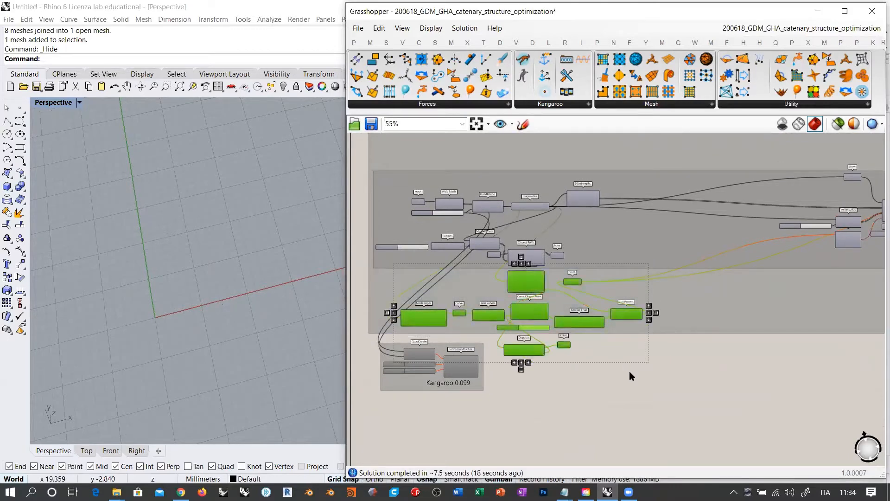
left_click(761, 293)
- Turn on the preview of the Mesh and Line parameters fed by Explode Tree to inspect the shell's shape
right_click_drag(761, 293, 646, 316)
right_click_drag(788, 283, 649, 314)
scroll(723, 277, "up", 5)
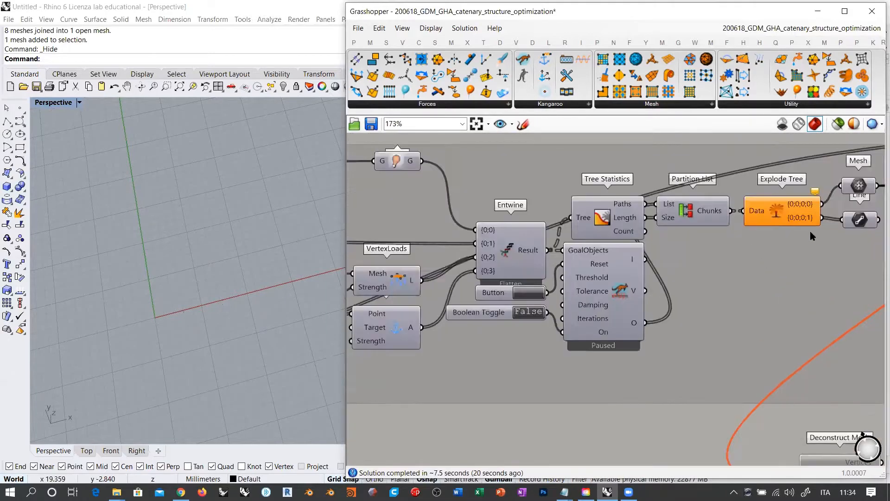
key("ctrl+q")
left_click(789, 250)
right_click_drag(241, 293, 198, 265)
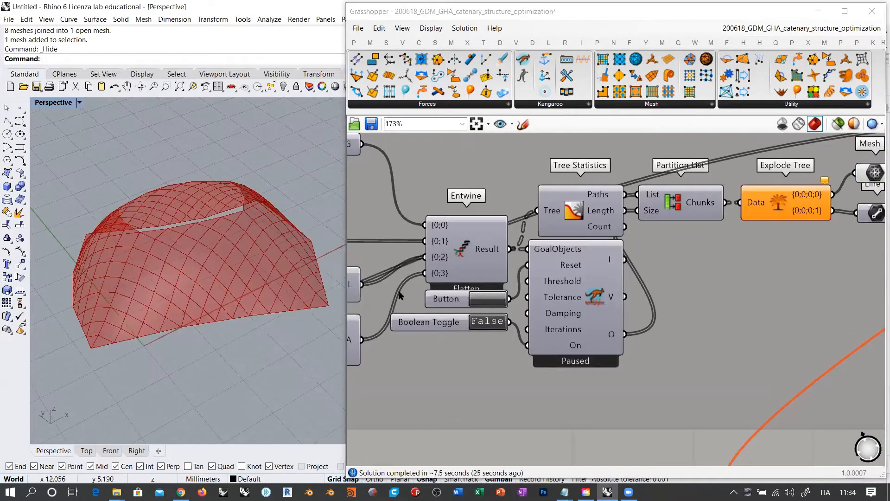
- Test-run the Kangaroo simulation from its reset state, pause it to inspect the shell, and reset the solver to the flat mesh
left_click(493, 308)
left_click(489, 301)
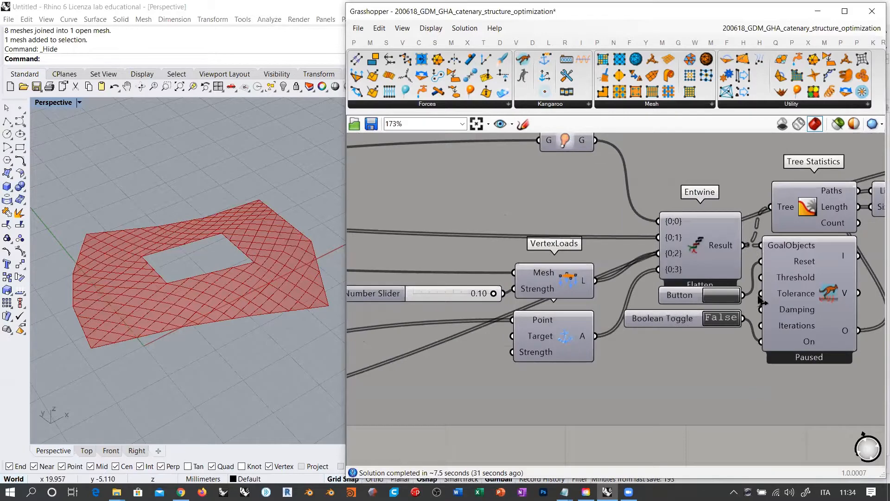
right_click_drag(731, 332, 577, 327)
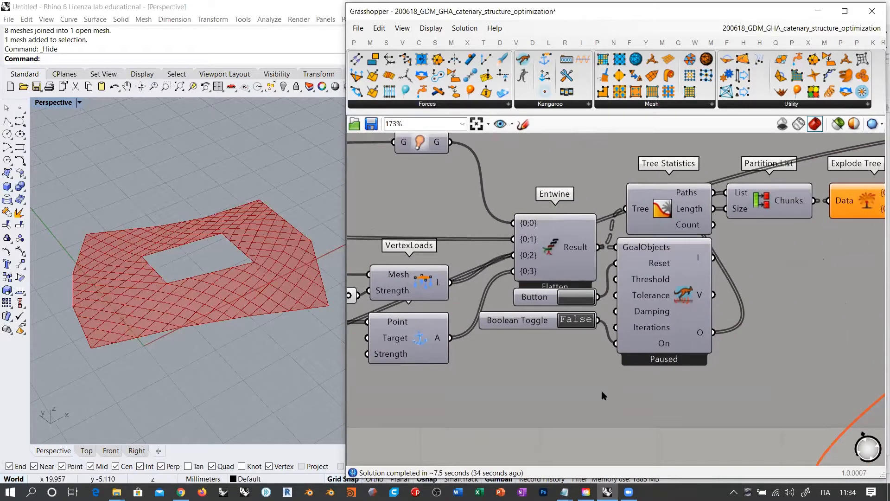
left_click(576, 319)
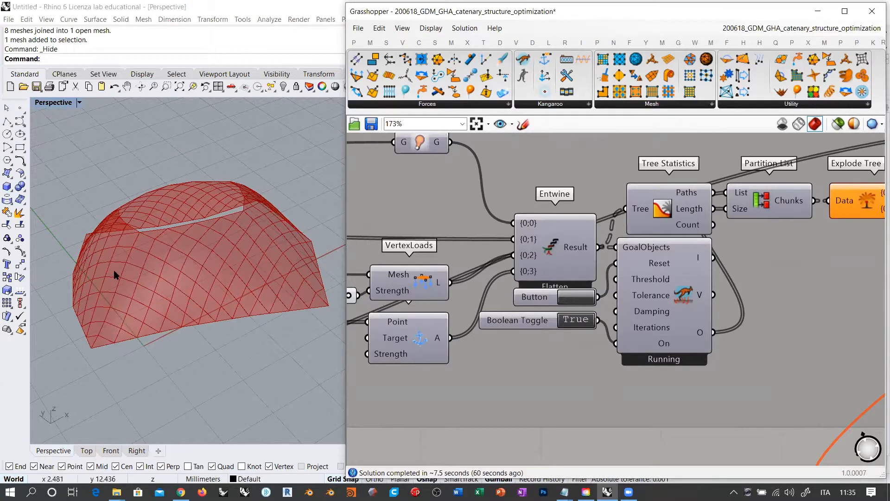
left_click(576, 320)
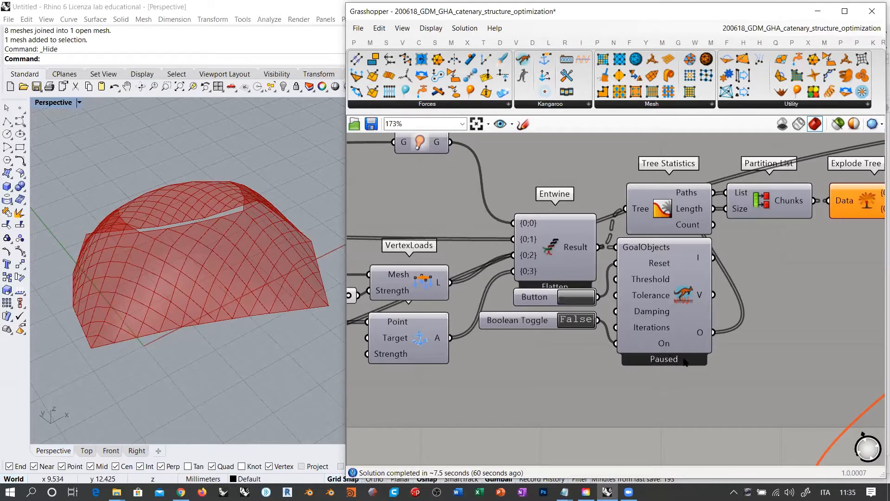
right_click_drag(171, 279, 149, 291)
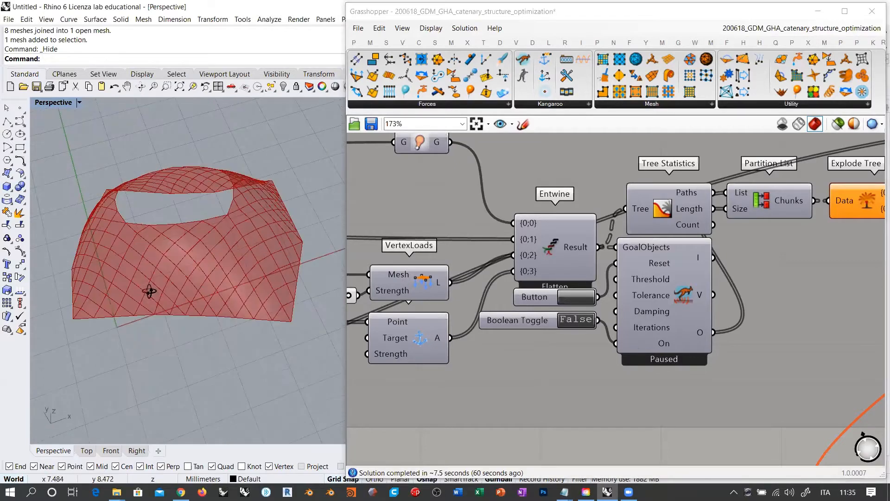
left_click(573, 300)
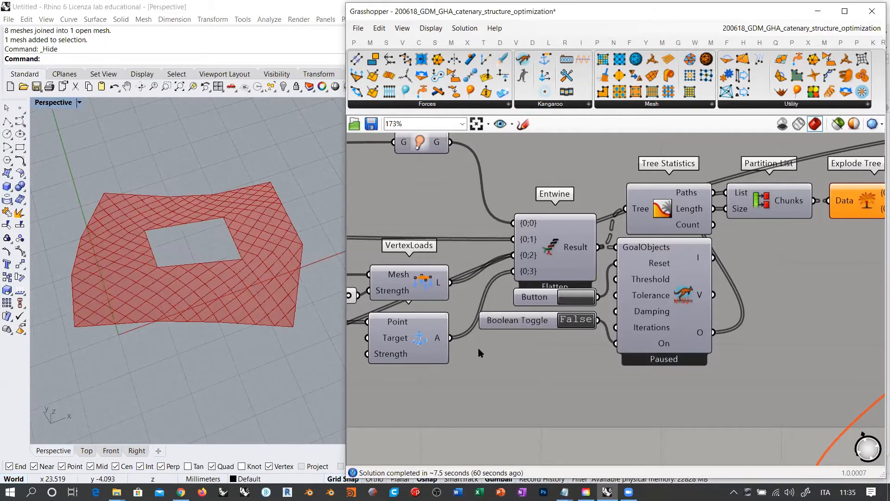
- Move the EdgeLengths component away from Diagonalize into the free space before the VertexLoads component
right_click_drag(461, 348, 706, 347)
scroll(705, 346, "down", 3)
right_click_drag(499, 268, 600, 250)
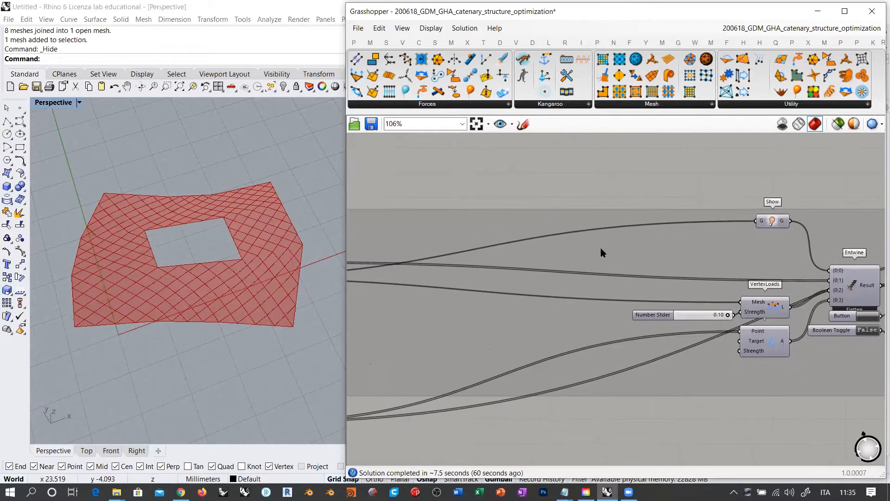
scroll(600, 250, "down", 2)
right_click_drag(532, 272, 732, 267)
right_click_drag(269, 264, 292, 255)
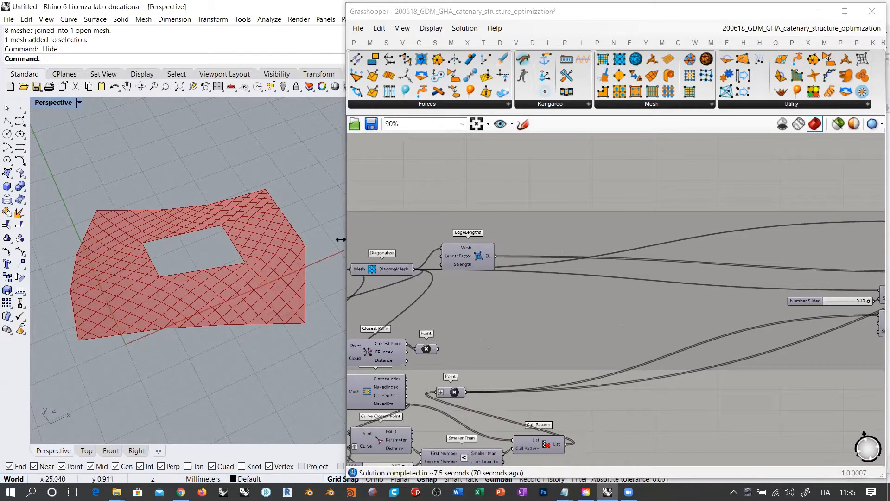
right_click_drag(483, 278, 444, 258)
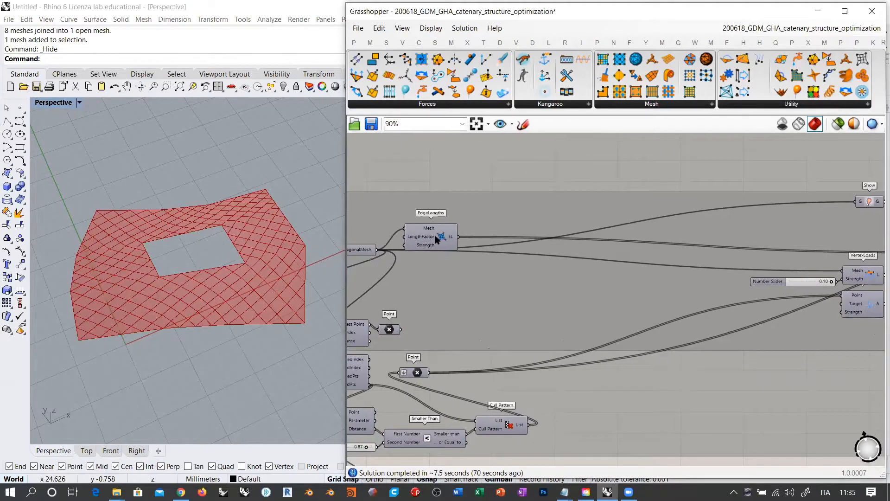
left_click_drag(435, 240, 651, 244)
- Examine the EdgeLengths component's LengthFactor and Strength inputs in relation to the edges of the diagonal mesh
scroll(654, 246, "up", 4)
scroll(654, 246, "up", 3)
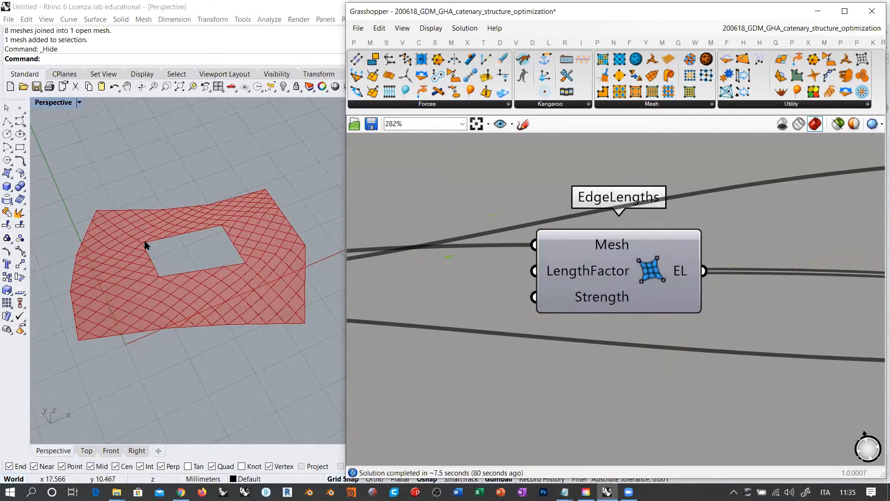
scroll(132, 306, "up", 5)
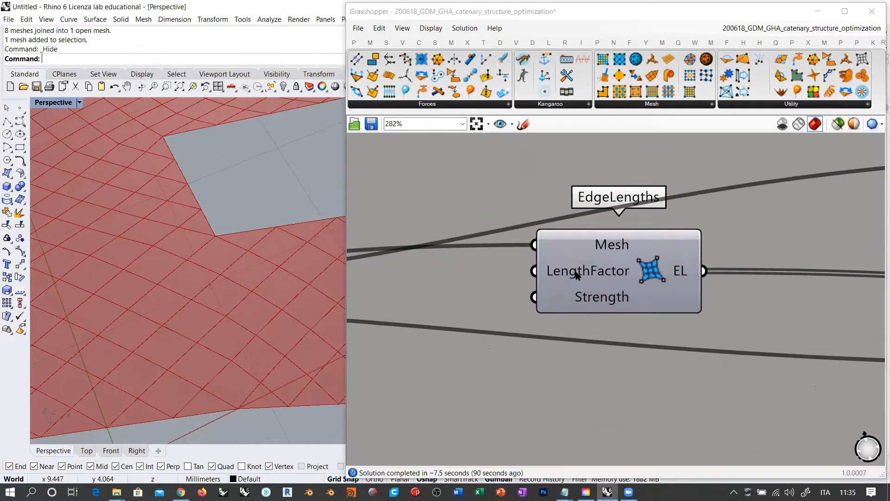
mouse_move(576, 275)
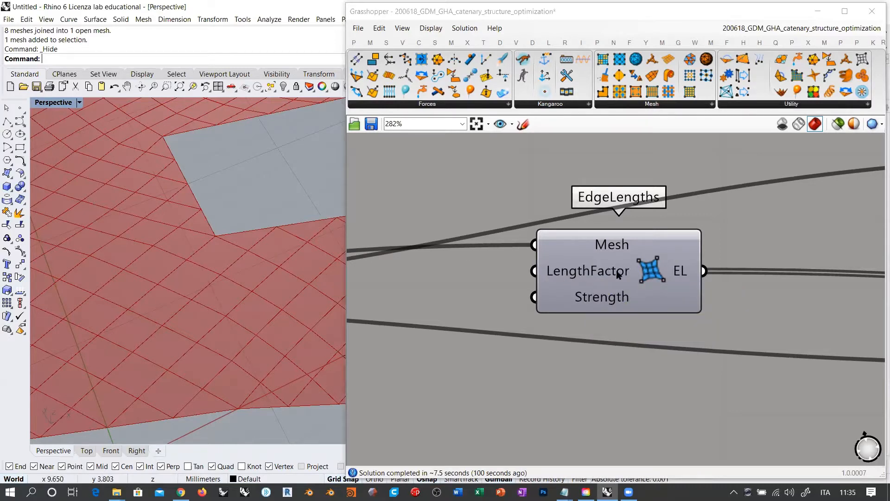
mouse_move(609, 300)
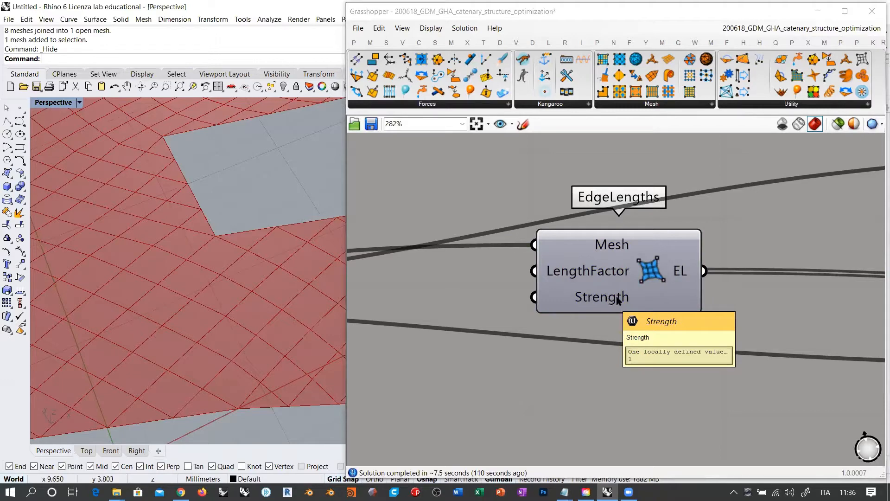
scroll(606, 302, "down", 5)
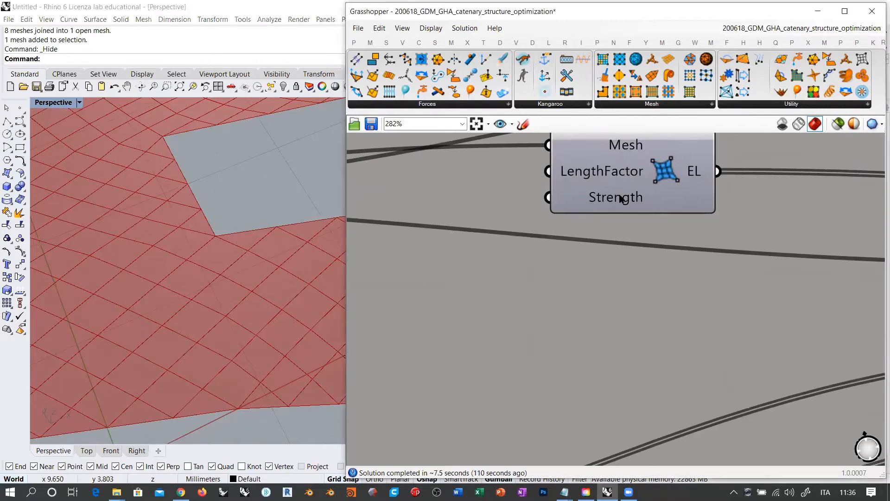
right_click_drag(642, 210, 548, 228)
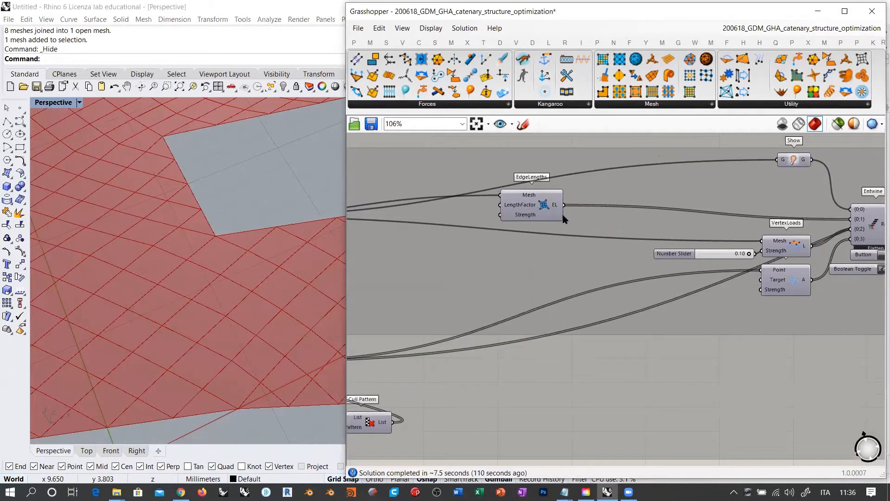
mouse_move(779, 291)
mouse_move(519, 218)
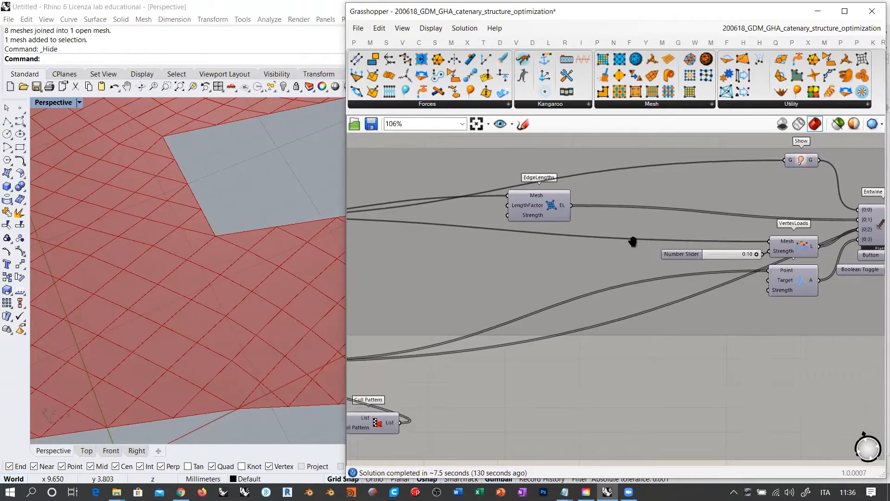
scroll(632, 242, "up", 4)
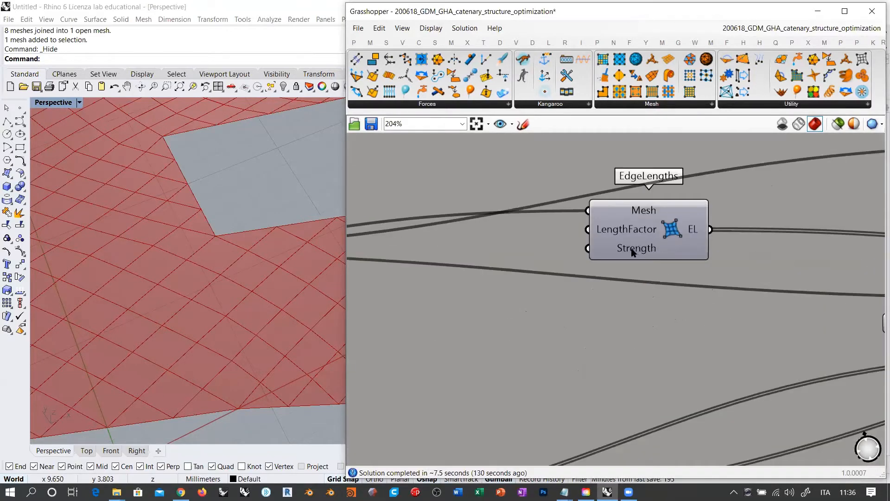
scroll(691, 211, "down", 8)
mouse_move(691, 211)
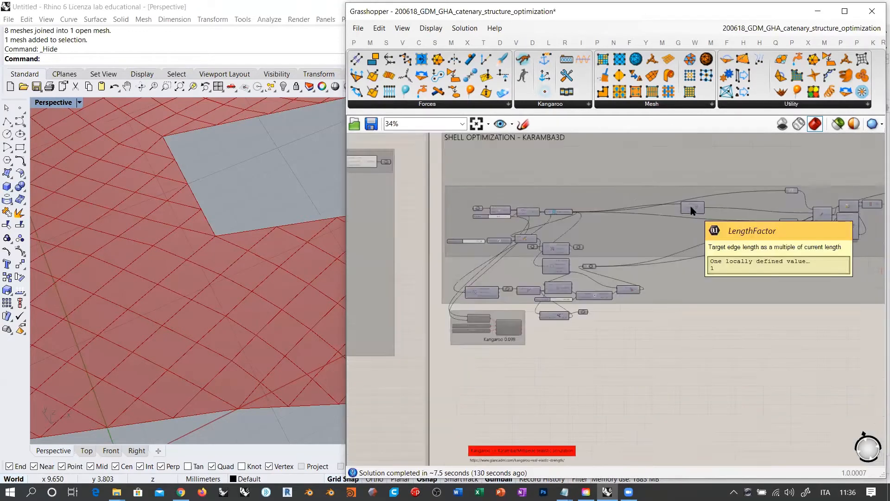
- Place the STEEL, STRUCTURAL ASTM-A36 panel beside the Kangaroo material strength component and connect it to the Number parameter feeding Elastic modulus
right_click_drag(590, 304, 762, 317)
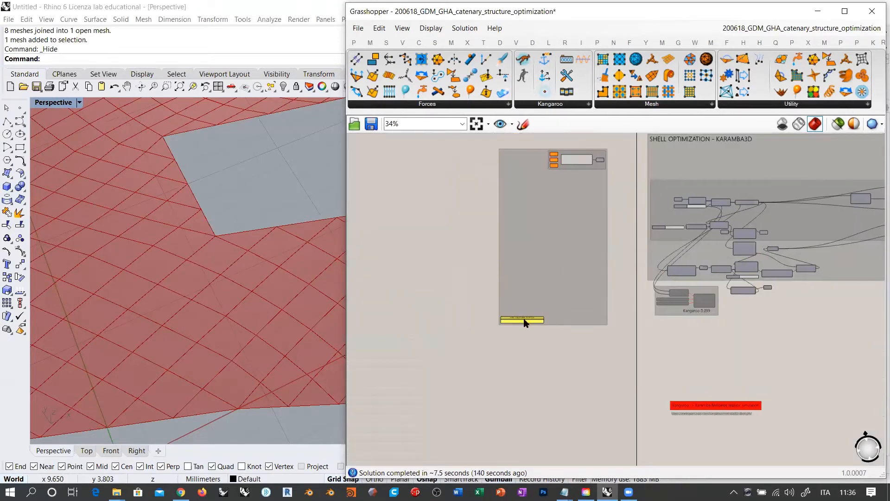
left_click_drag(525, 321, 533, 160)
scroll(540, 156, "up", 8)
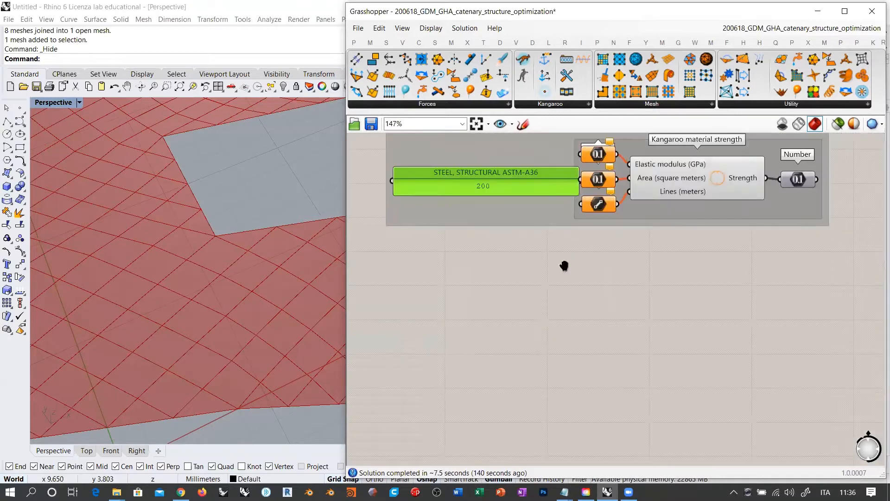
right_click_drag(564, 266, 537, 325)
left_click_drag(490, 234, 470, 211)
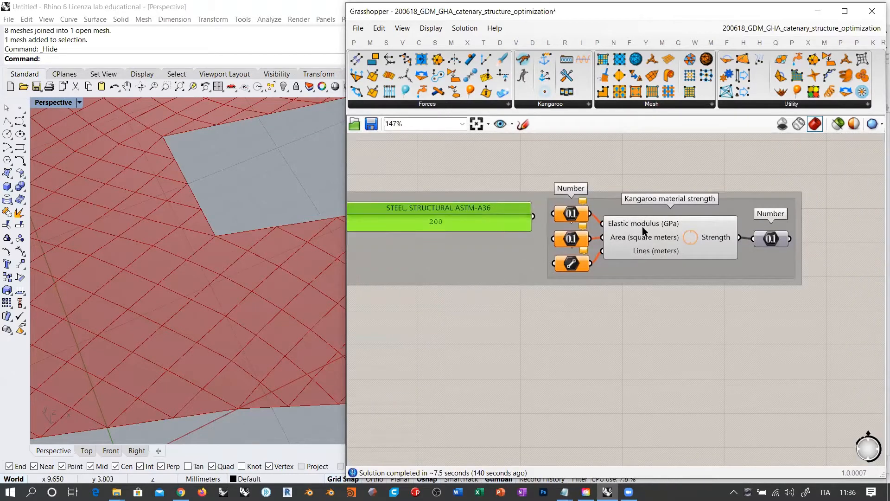
left_click(444, 200)
left_click_drag(532, 216, 553, 214)
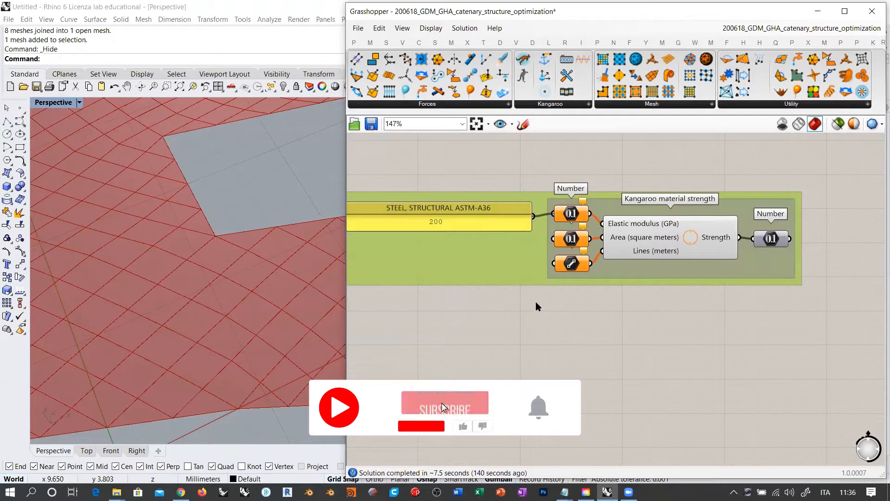
left_click_drag(500, 207, 505, 204)
left_click(586, 294)
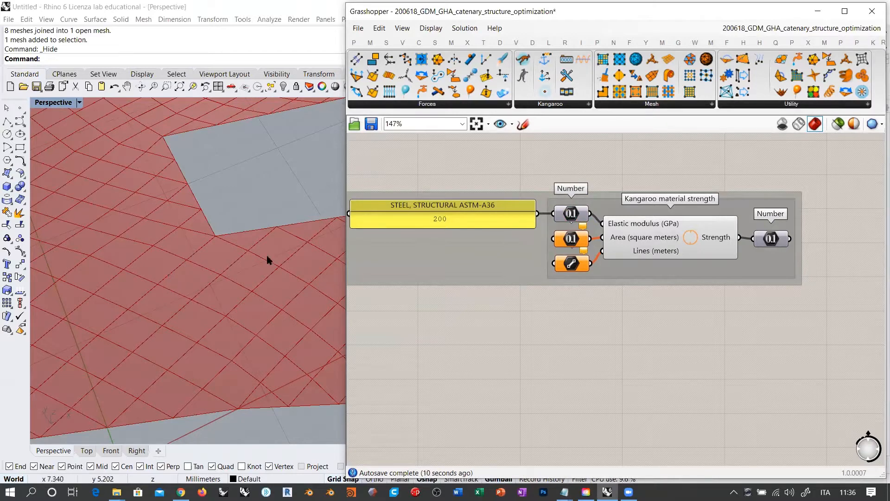
- Set the Rhino model units to Meters with an absolute tolerance of 0.01, without scaling the model
left_click(198, 474)
left_click(229, 471)
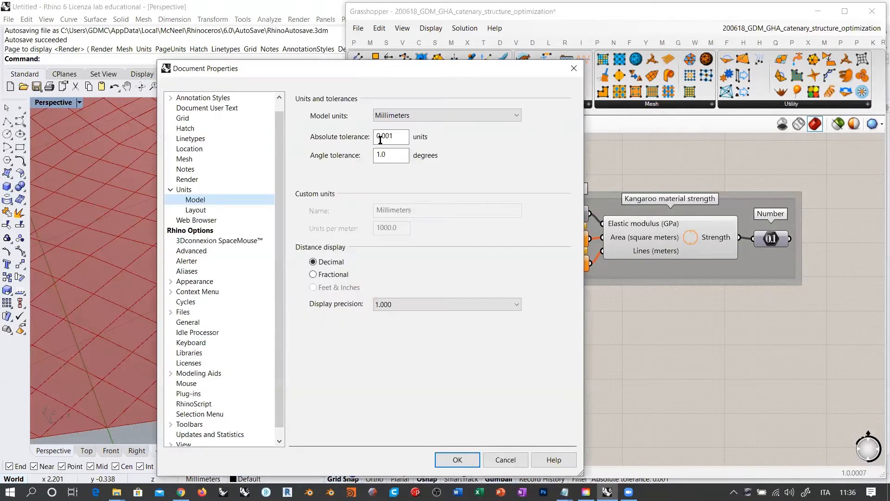
left_click(398, 115)
left_click(389, 146)
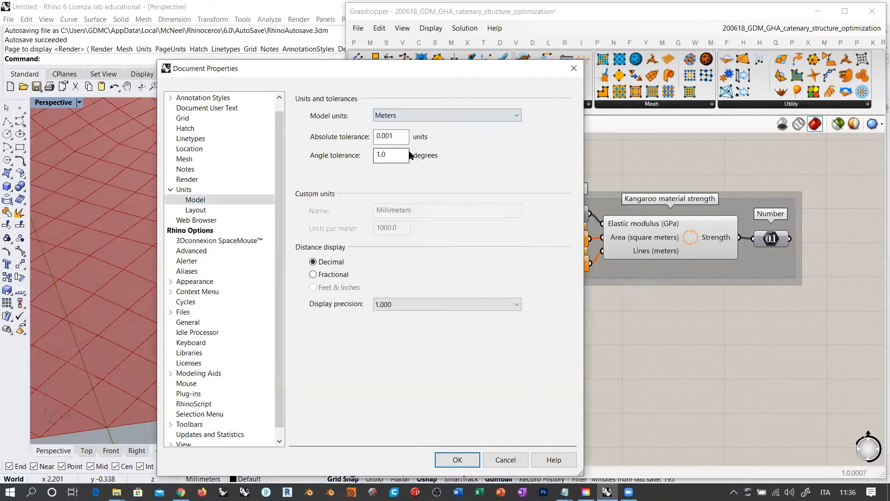
double_click(386, 135)
type("0.01")
left_click(456, 459)
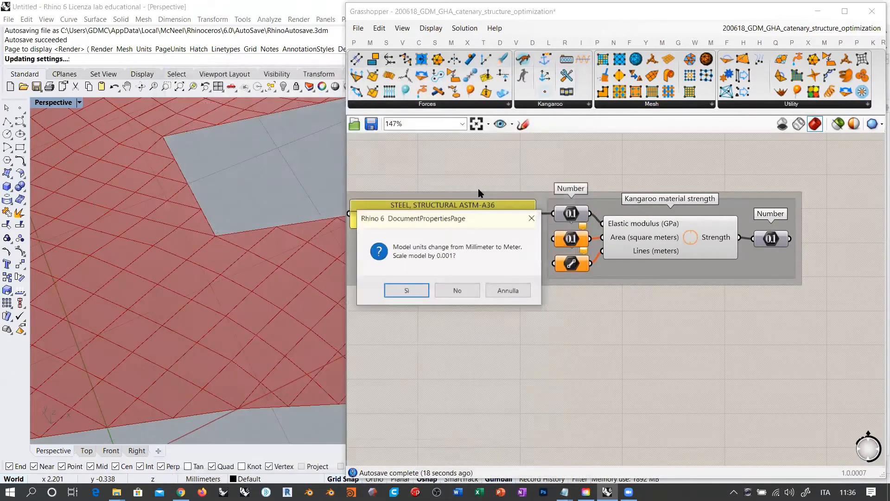
left_click(445, 299)
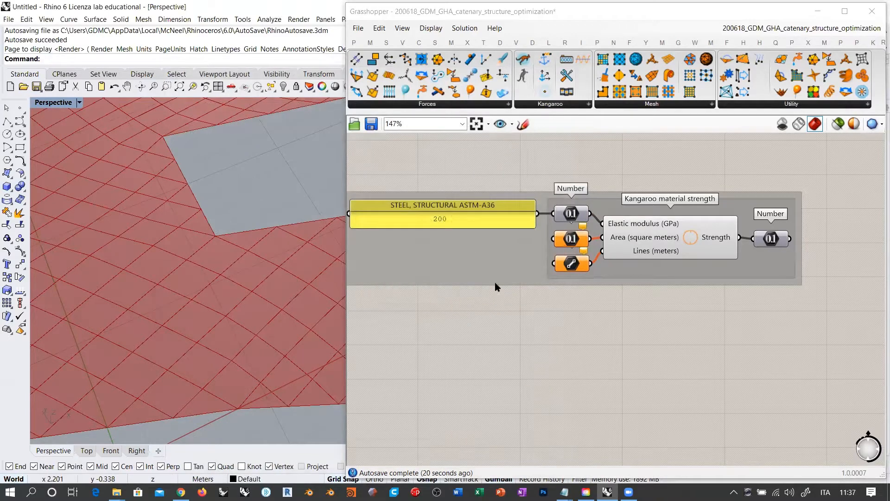
- Add a number slider with the value 0.04 below the steel panel
right_click_drag(471, 168, 603, 177)
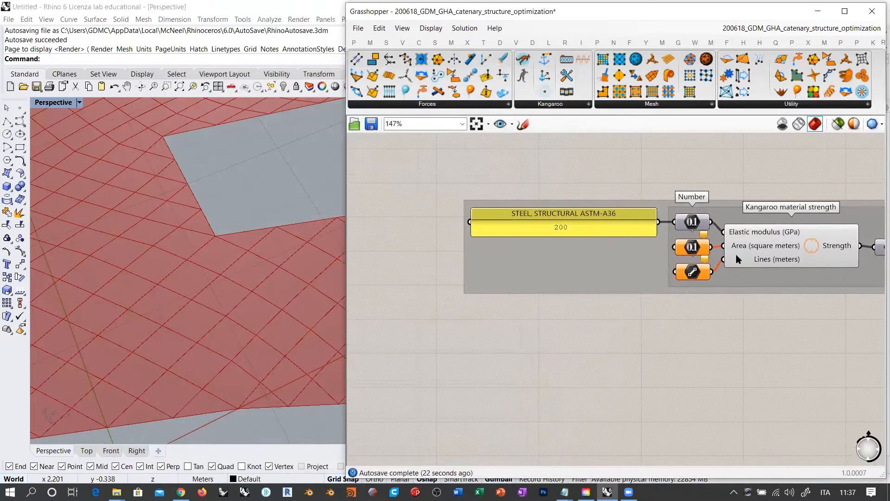
double_click(492, 337)
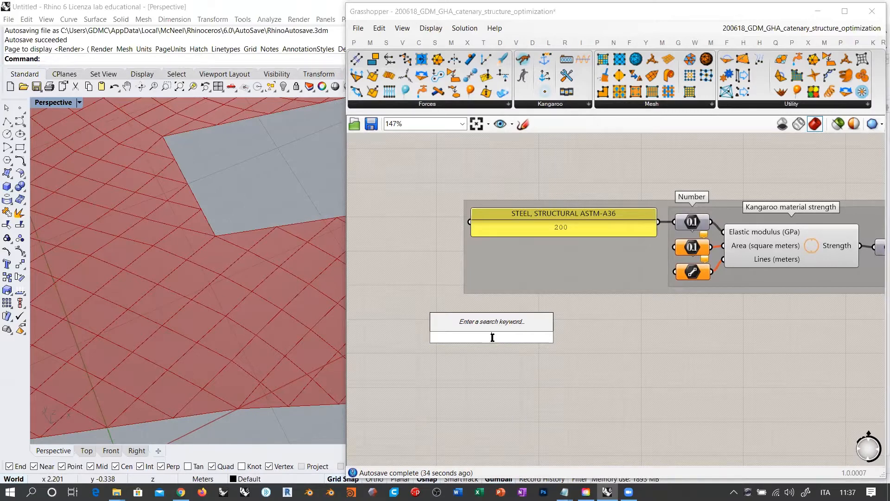
type("0.04")
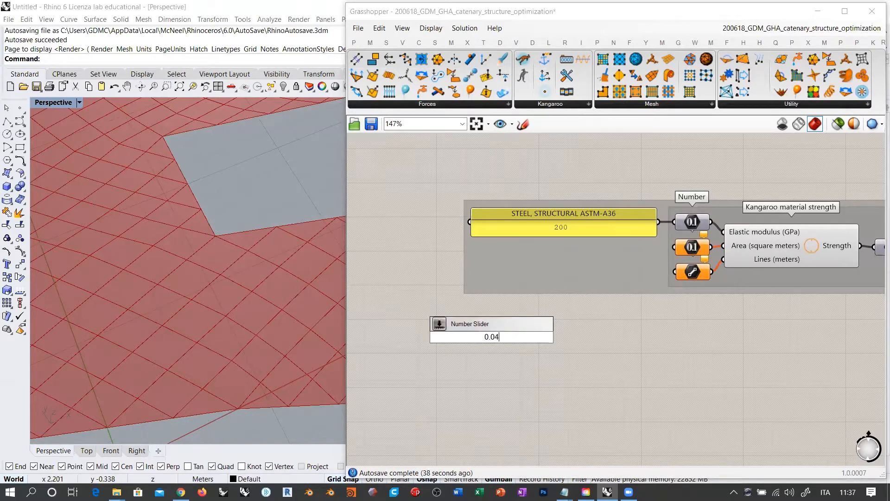
key("Return")
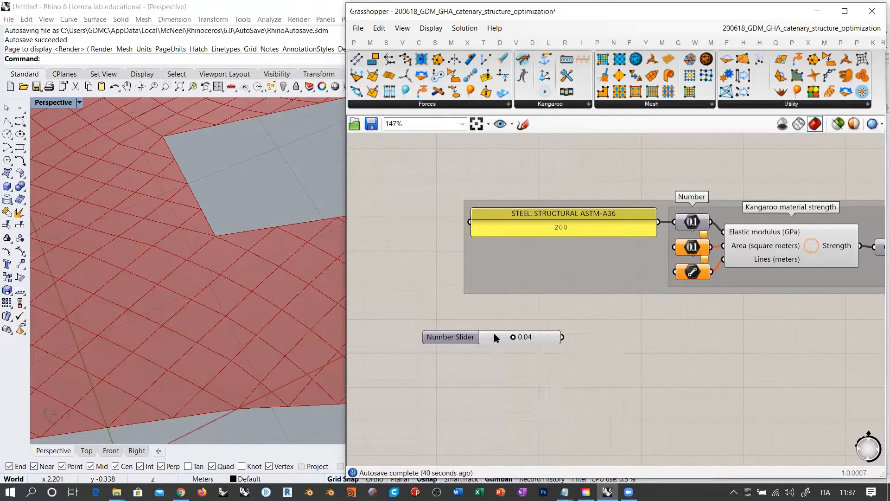
left_click_drag(495, 337, 474, 308)
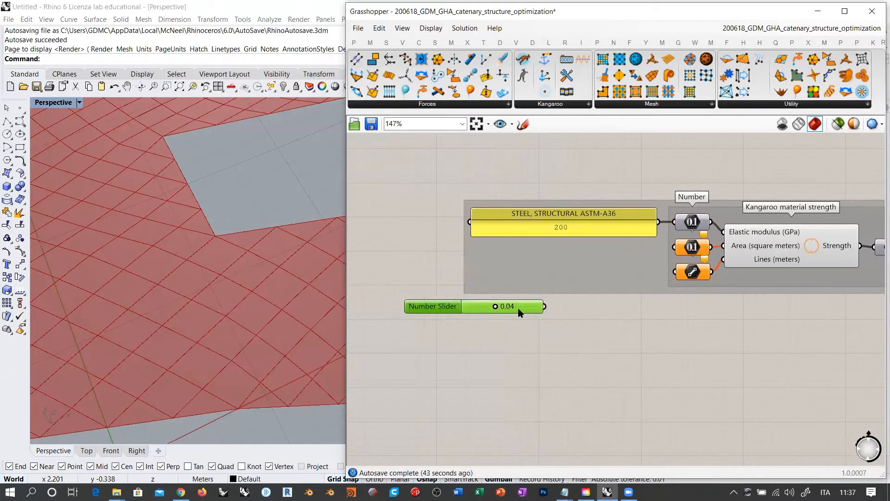
- Add a Multiplication component, connect the 0.04 slider to both A and B, and align the slider with it to check the product
double_click(603, 318)
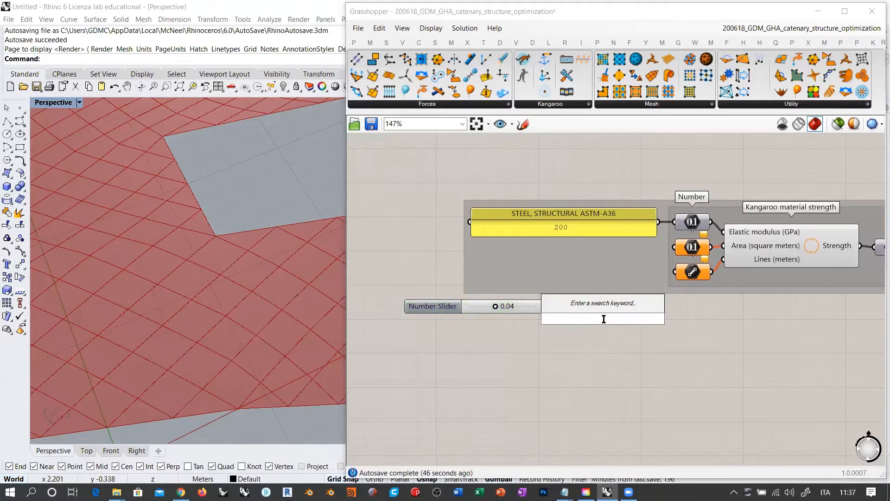
type("*")
key("Return")
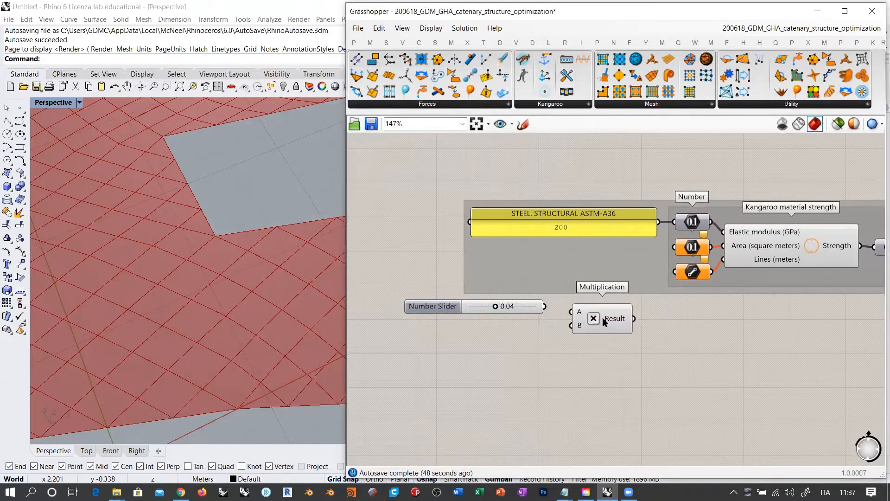
left_click_drag(572, 312, 548, 310)
left_click_drag(544, 306, 571, 325)
left_click_drag(527, 311, 535, 323)
mouse_move(623, 320)
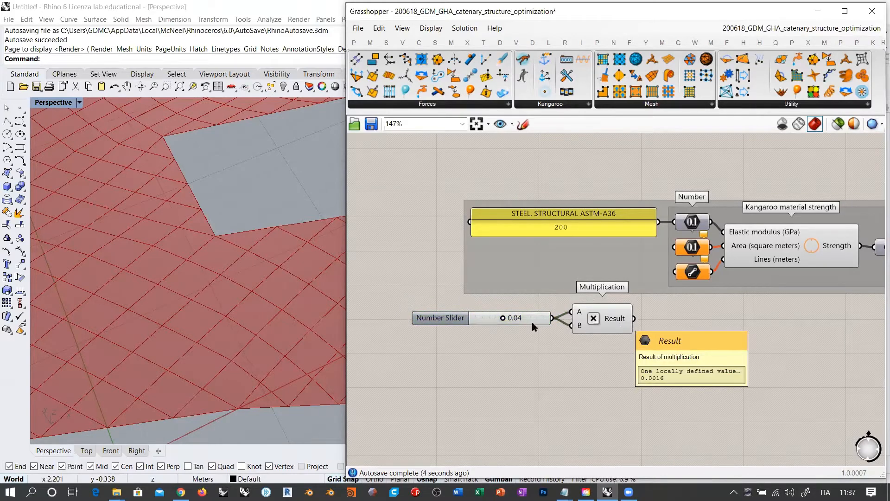
- Connect the Multiplication result to the Number parameter feeding Area (square meters) on the Kangaroo material strength component
left_click_drag(633, 318, 674, 246)
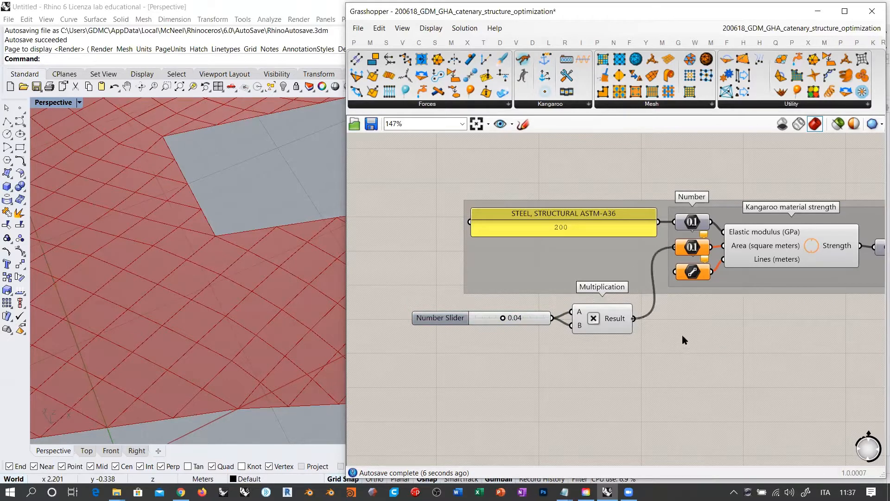
scroll(721, 327, "down", 3)
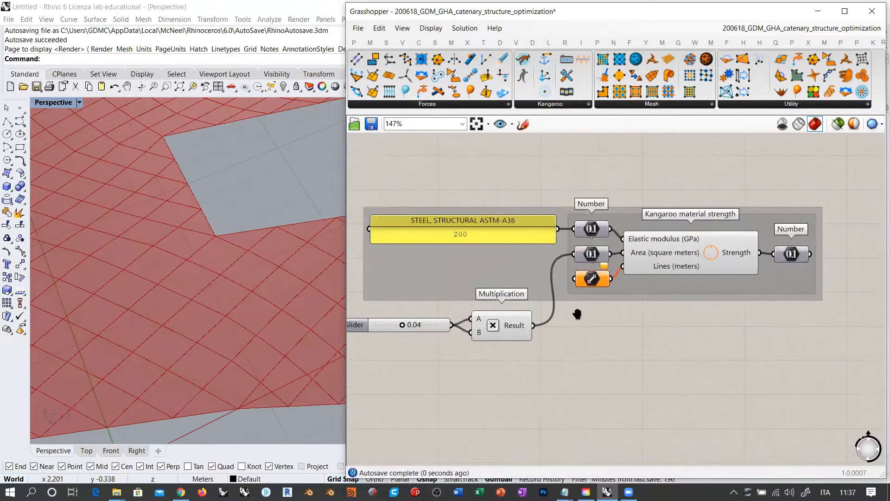
scroll(602, 281, "down", 5)
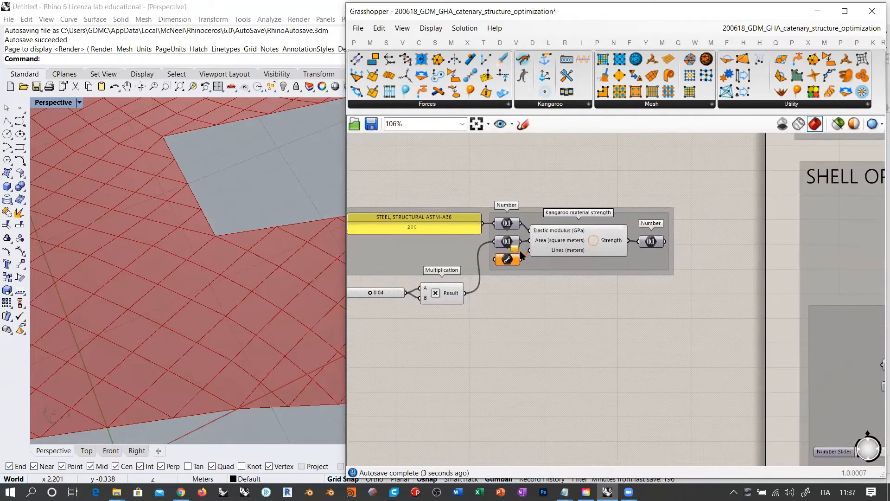
- Move the steel panel, area calculation and material strength group into the SHELL OPTIMIZATION - KARAMBA3D area, and shift EdgeLengths aside to make room
left_click(525, 260)
scroll(525, 260, "down", 1)
right_click_drag(547, 261, 473, 246)
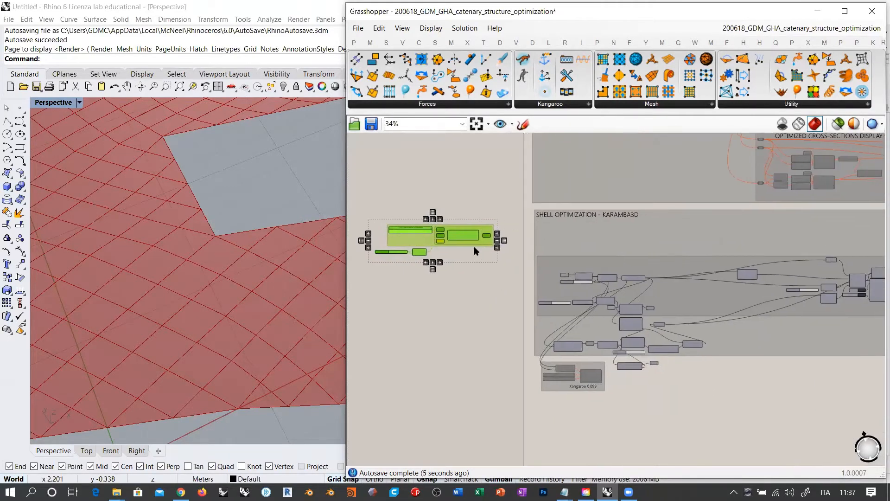
left_click_drag(464, 239, 711, 251)
scroll(711, 251, "up", 5)
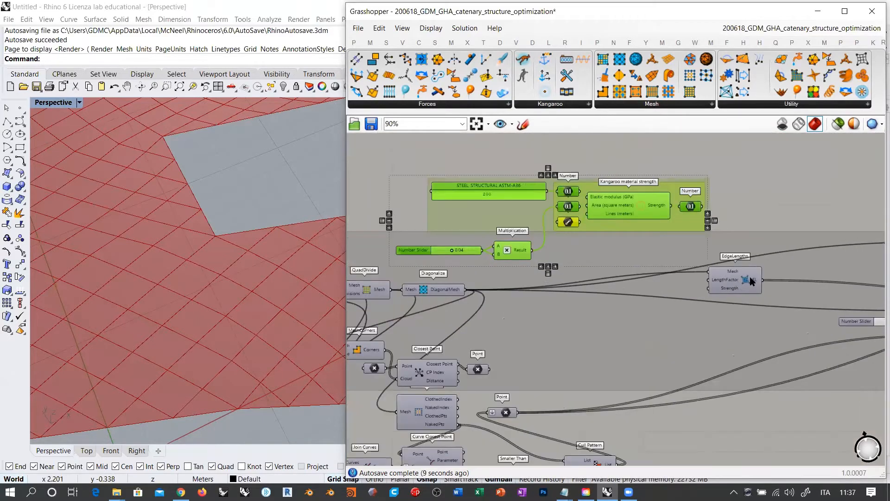
left_click_drag(809, 271, 812, 271)
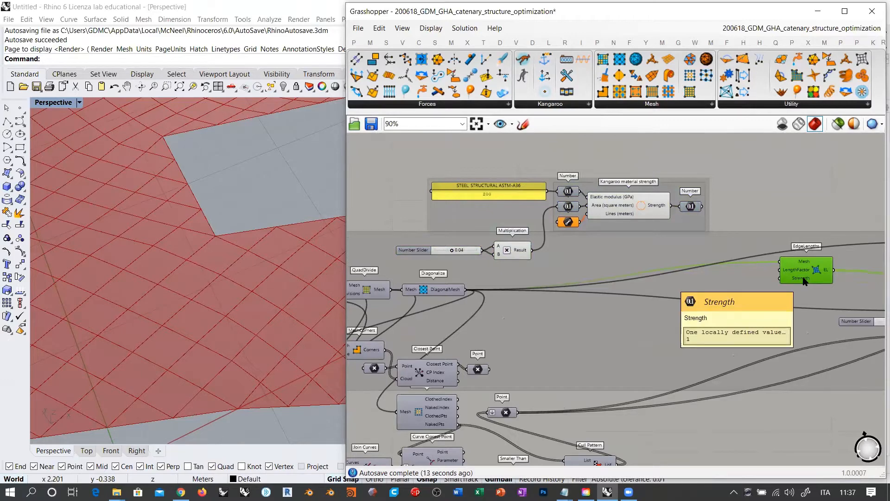
scroll(644, 264, "up", 2)
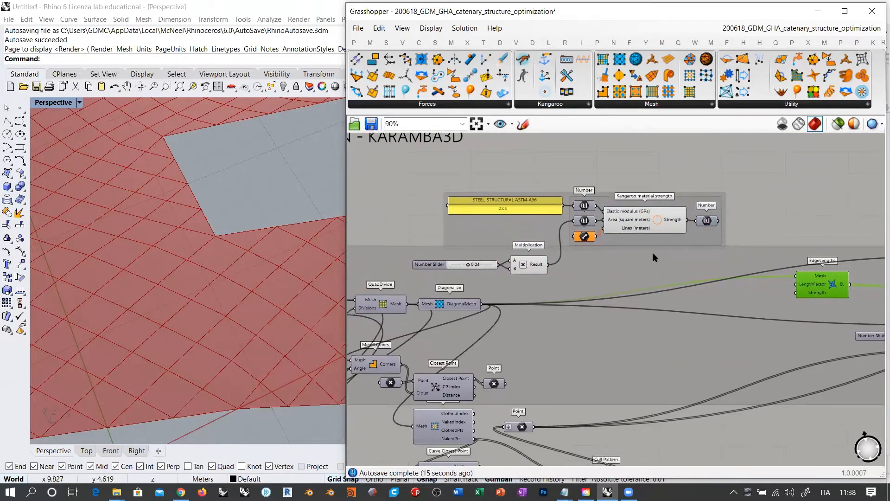
- Add a Mesh Edges component beside Diagonalize and connect DiagonalMesh to its Mesh input
left_click(431, 313)
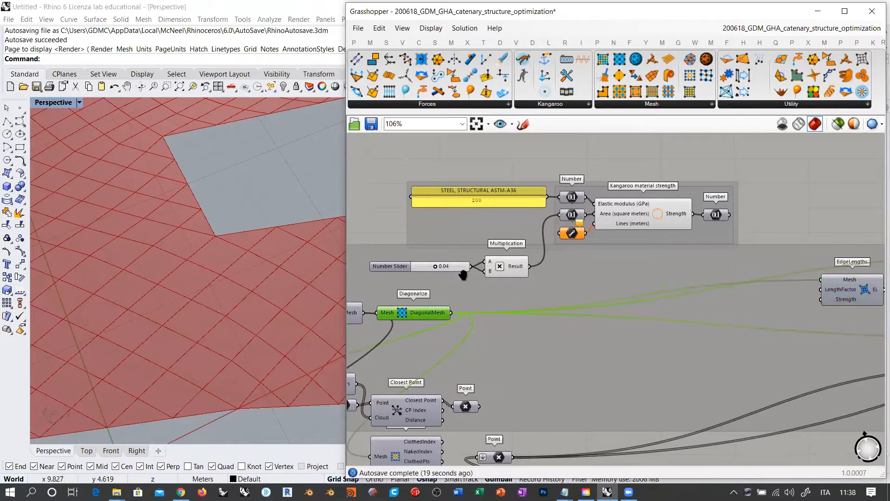
scroll(510, 265, "down", 3)
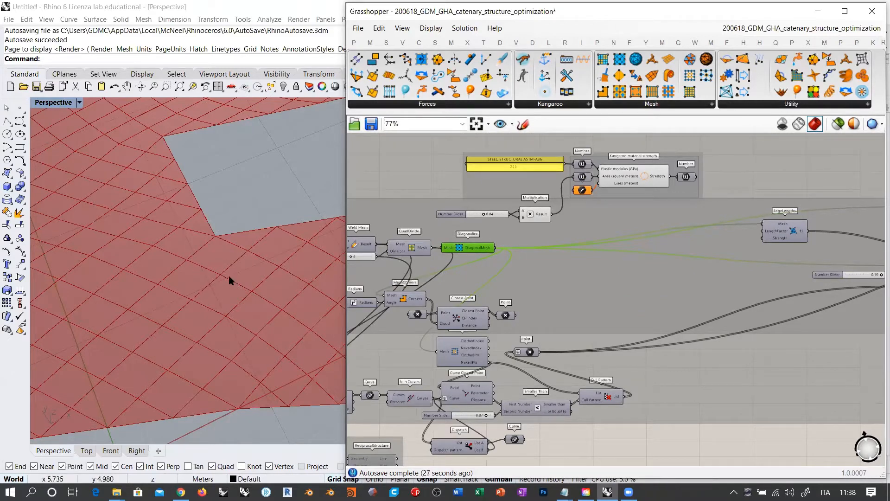
double_click(691, 445)
type("mesh edg")
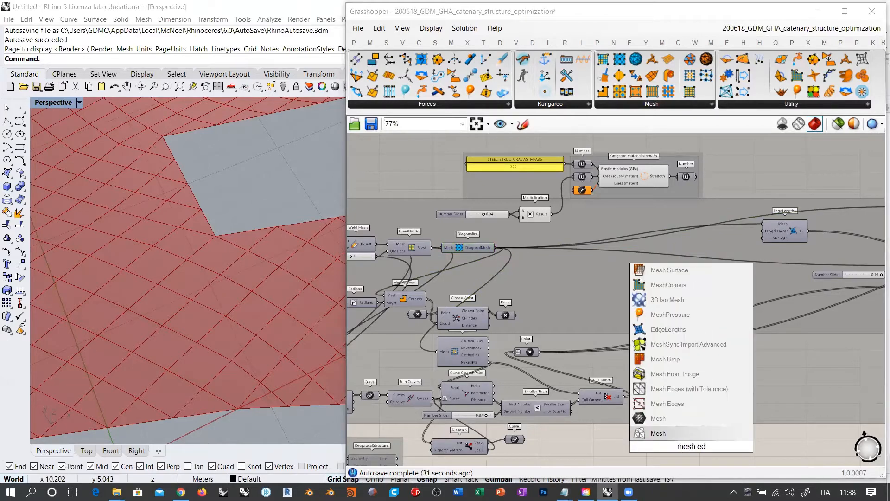
left_click(668, 404)
left_click_drag(685, 441, 587, 245)
scroll(535, 252, "up", 5)
left_click_drag(424, 237, 586, 221)
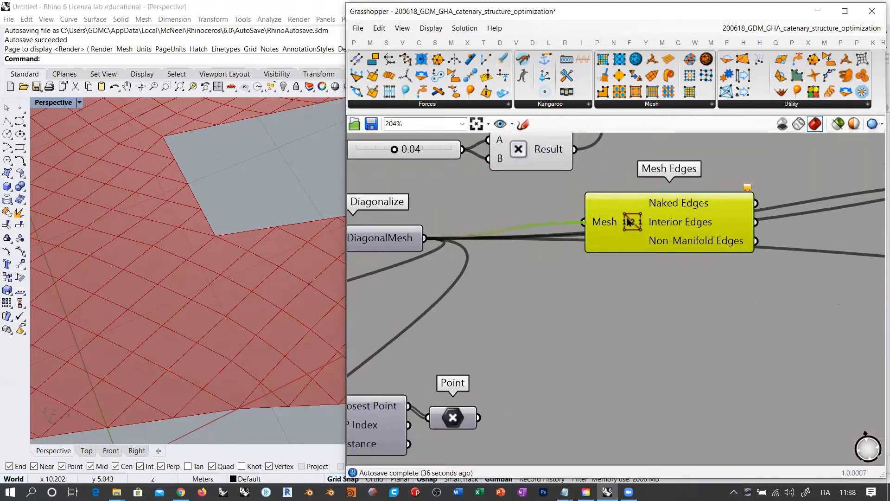
left_click_drag(633, 221, 585, 237)
- Examine the Naked Edges and Interior Edges outputs of Mesh Edges against the shell mesh in the Perspective view
mouse_move(621, 220)
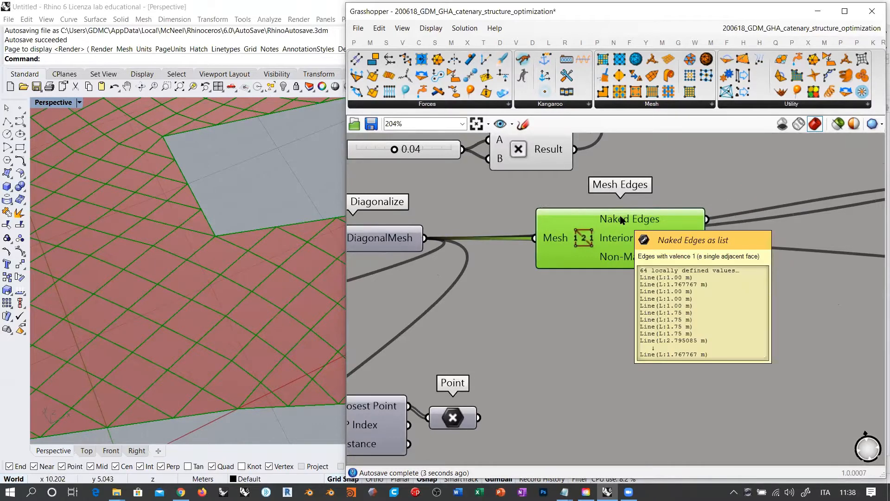
mouse_move(618, 238)
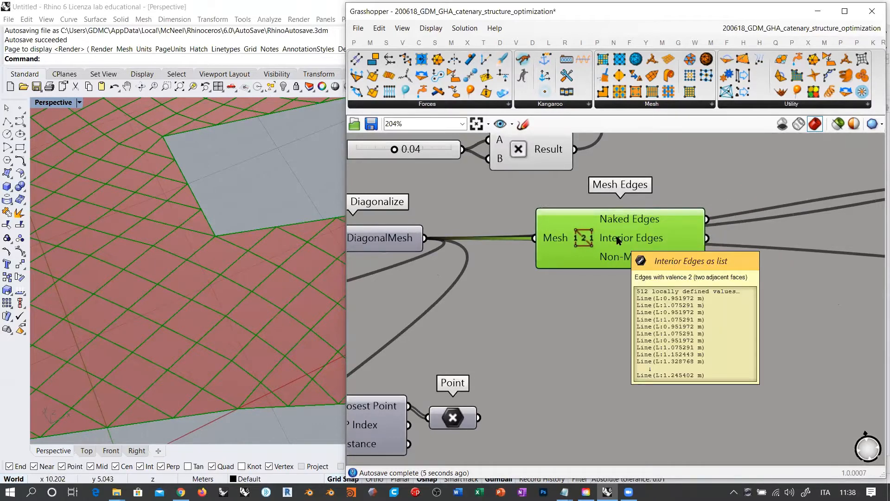
left_click(580, 242, "ctrl")
scroll(268, 234, "down", 3)
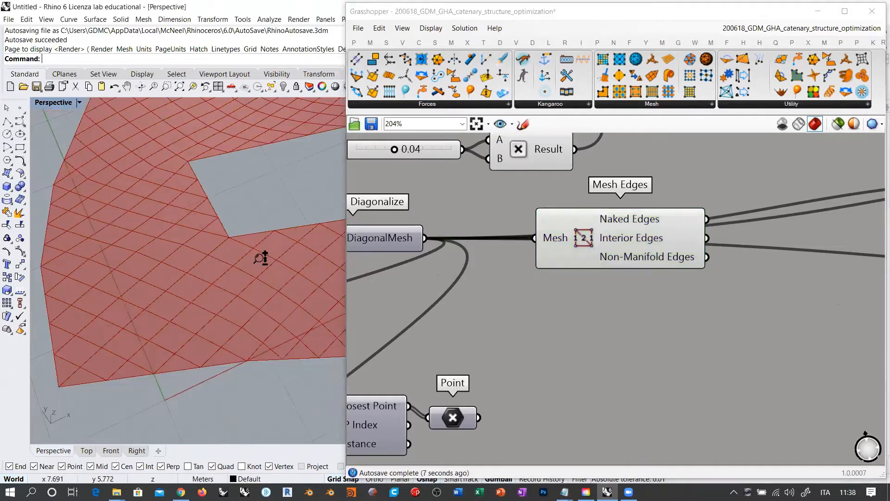
right_click_drag(263, 258, 312, 167)
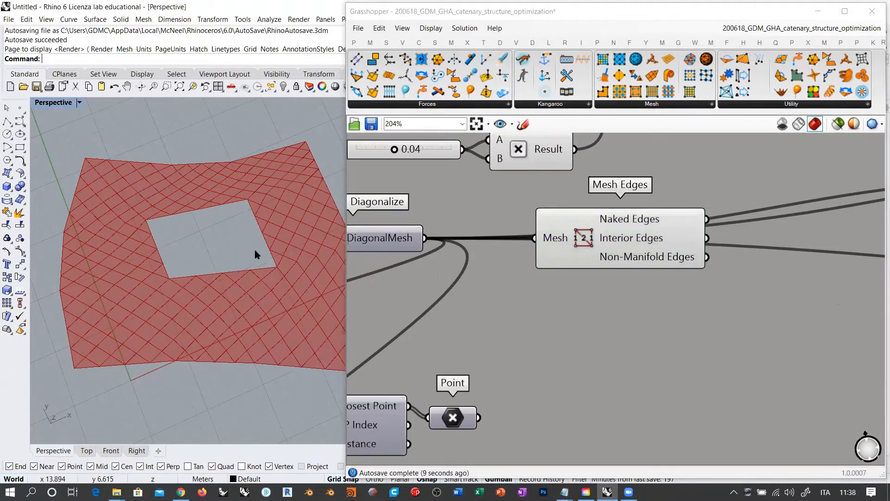
mouse_move(634, 222)
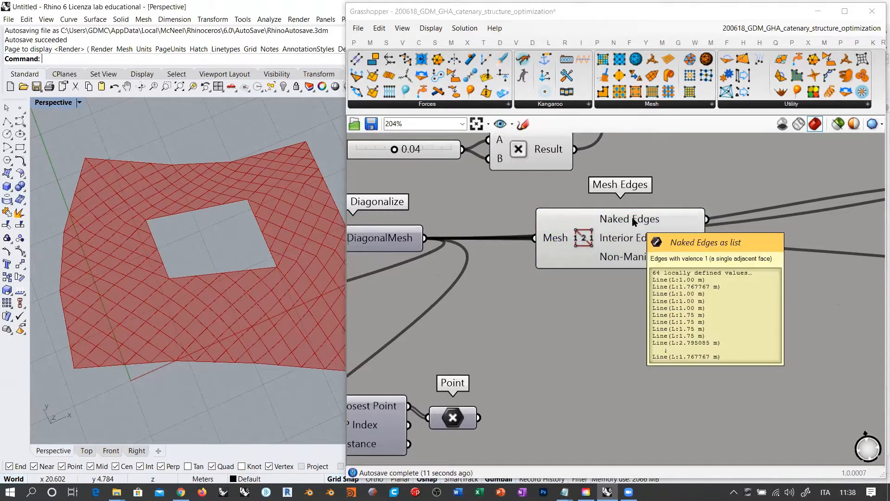
mouse_move(636, 239)
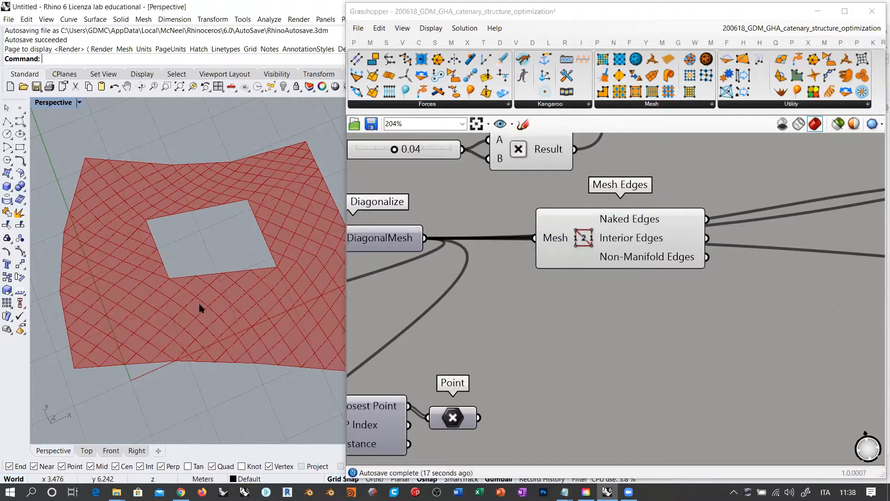
left_click(613, 232)
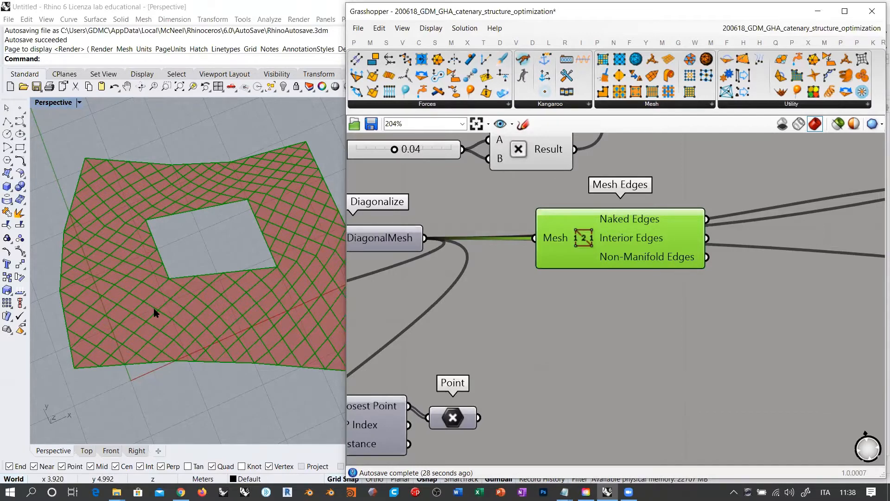
left_click(590, 239, "ctrl")
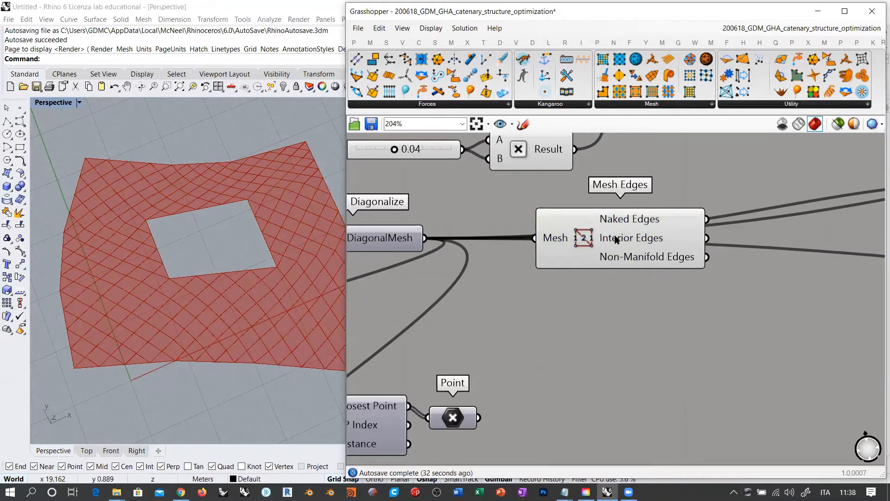
- Add a Line parameter beside Mesh Edges and connect both Naked Edges and Interior Edges to it
right_click_drag(645, 236, 467, 391)
scroll(507, 264, "down", 4)
double_click(540, 164)
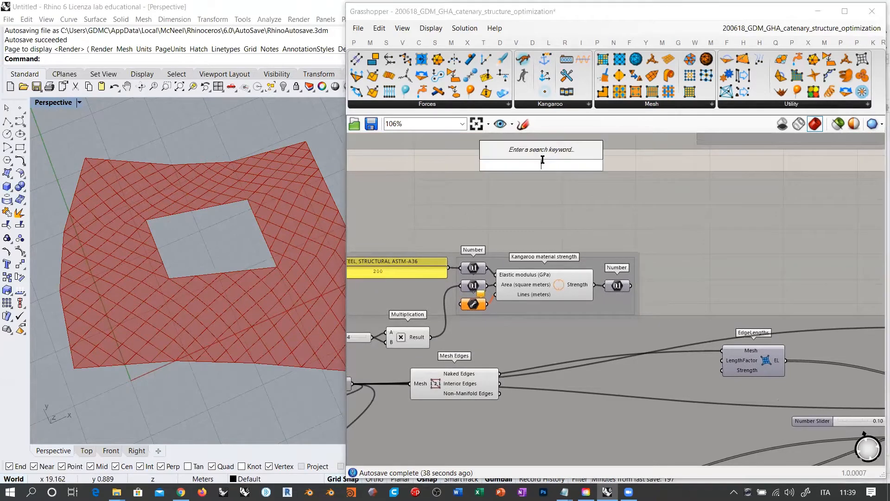
type("line")
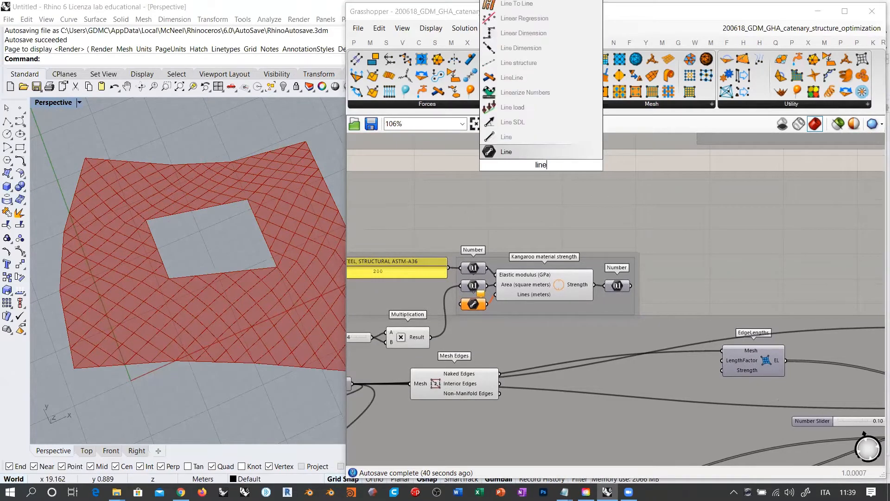
left_click(580, 150)
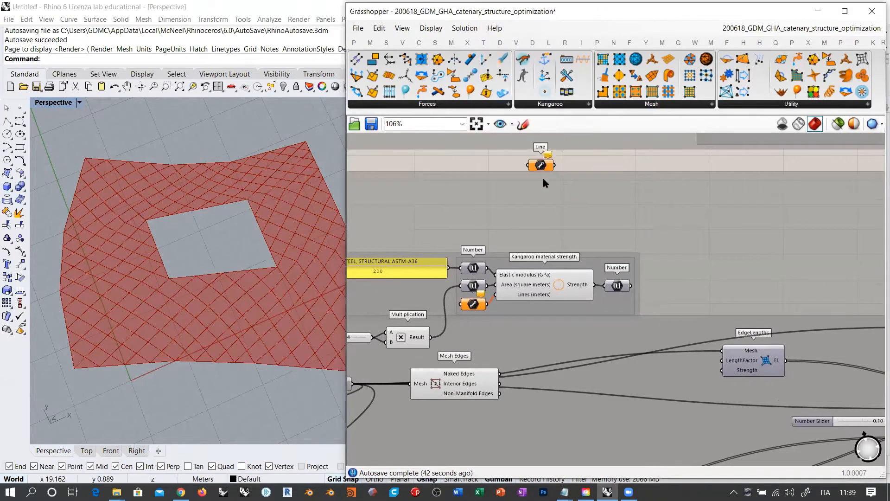
left_click_drag(542, 165, 551, 374)
scroll(518, 383, "up", 5)
left_click_drag(471, 362, 567, 366)
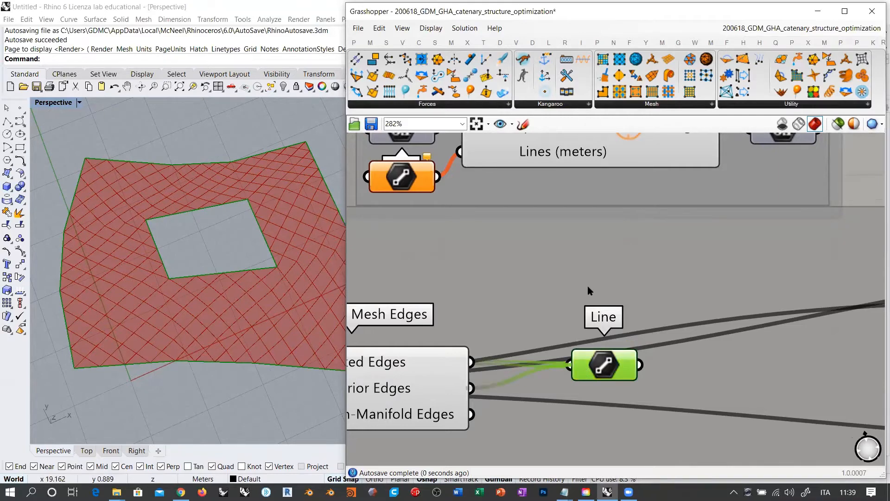
- Connect the collected edge lines to the line parameter feeding Lines (meters) on the Kangaroo material strength component
scroll(588, 286, "down", 2)
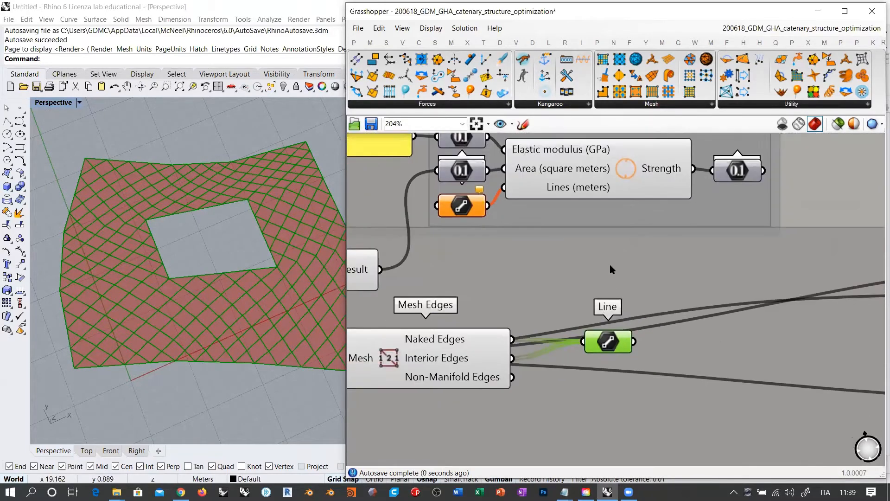
left_click_drag(663, 359, 469, 233)
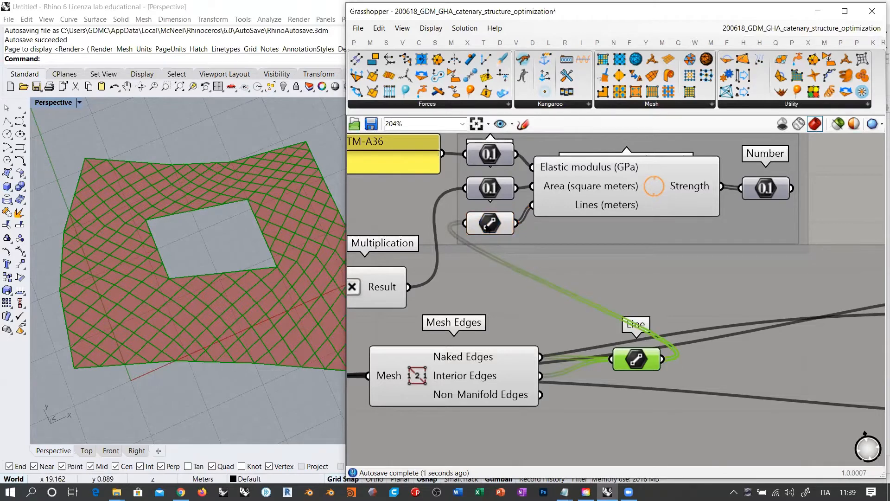
left_click(491, 226)
left_click(445, 358)
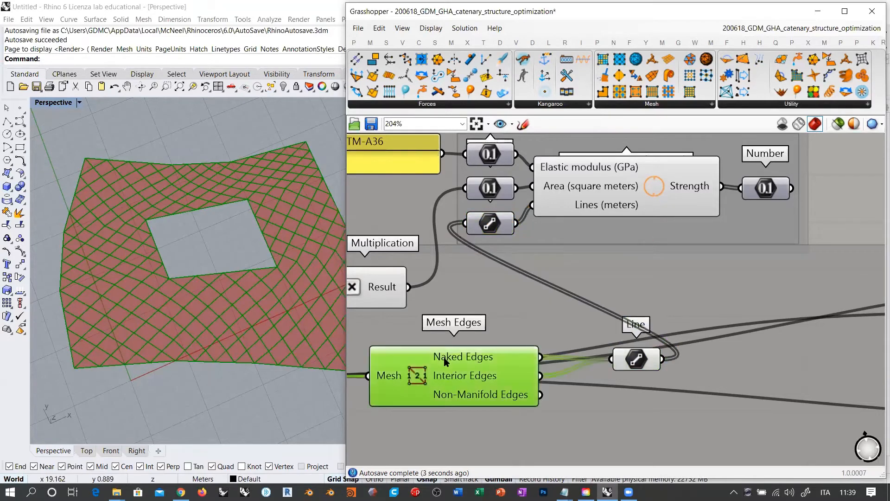
right_click_drag(573, 257, 600, 267)
scroll(600, 266, "down", 5)
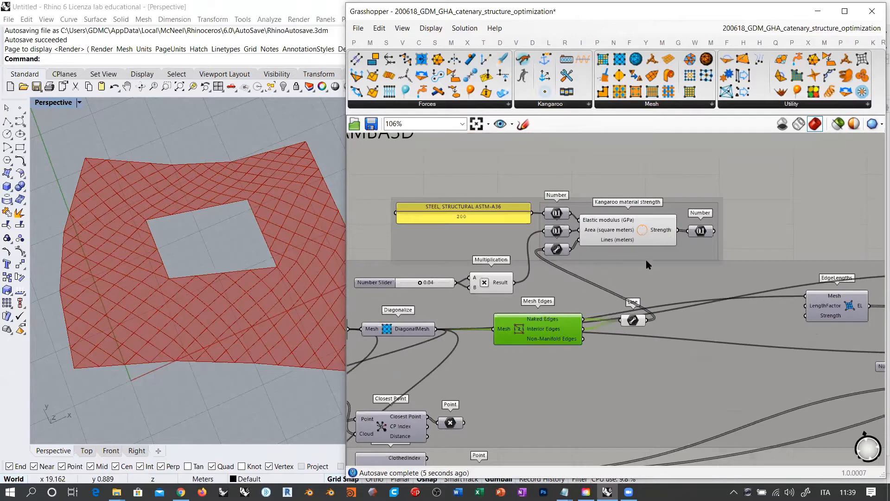
- Examine the inputs of the Kangaroo material strength component and the Multiplication result supplying its area
scroll(588, 263, "up", 5)
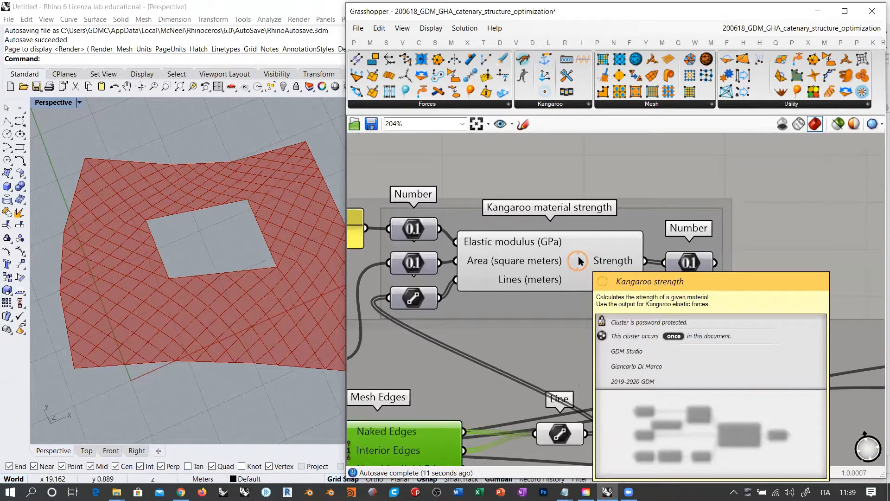
left_click(580, 259)
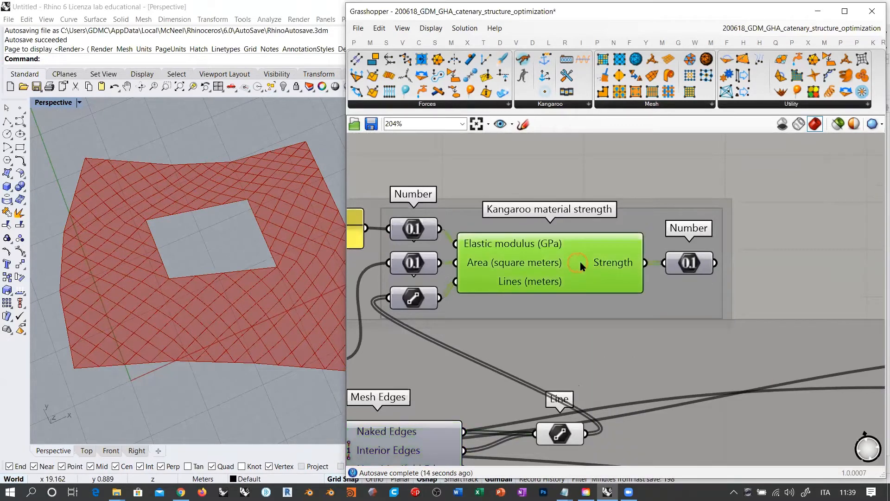
key("Escape")
left_click_drag(685, 263, 683, 263)
key("Escape")
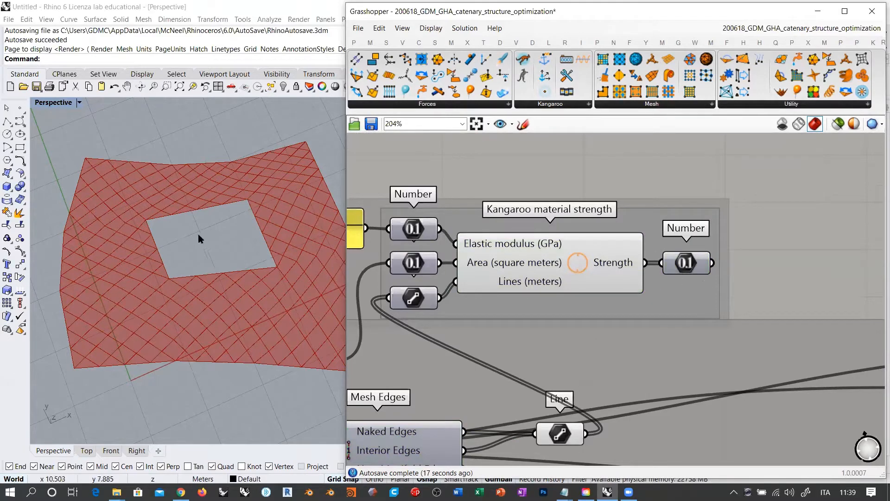
right_click_drag(493, 254, 524, 252)
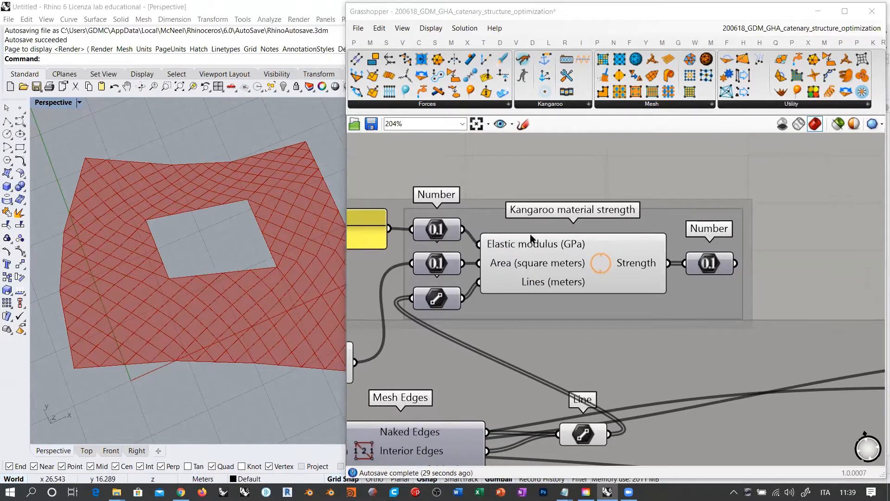
mouse_move(543, 287)
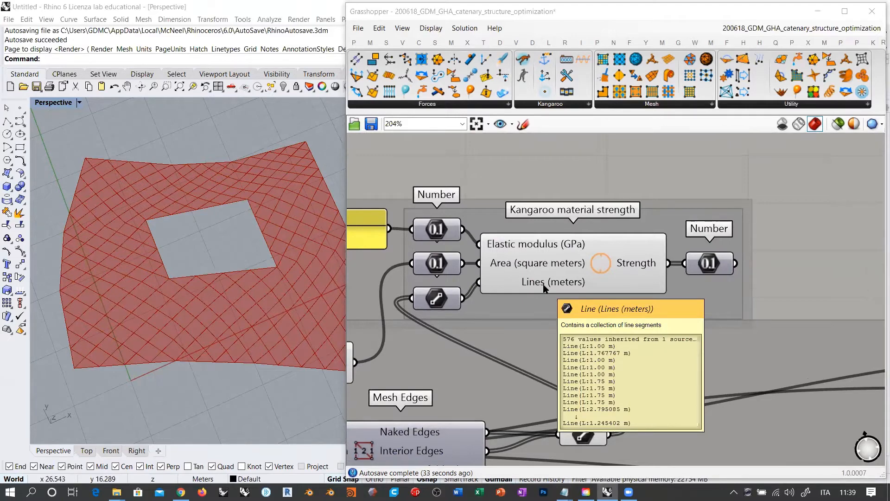
mouse_move(507, 265)
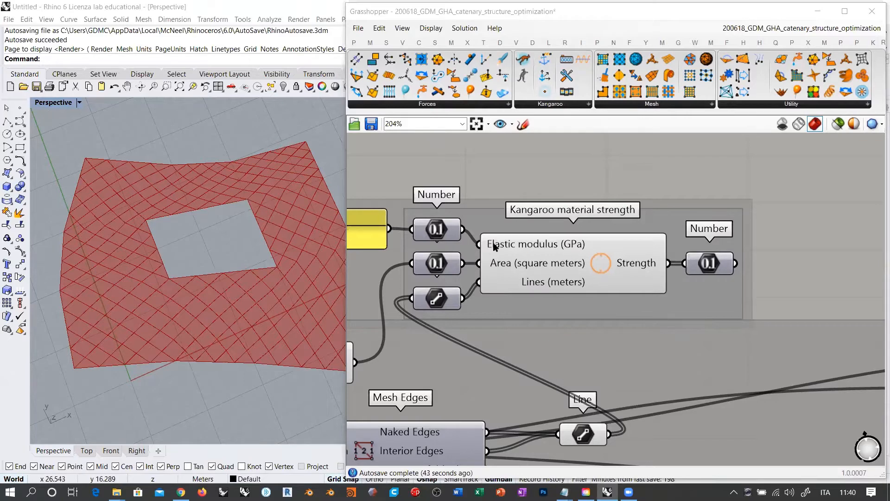
right_click_drag(488, 245, 668, 251)
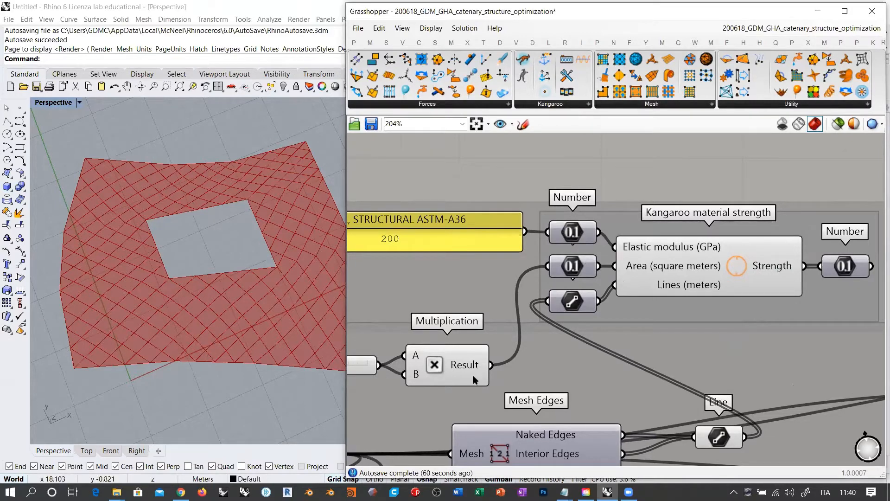
right_click_drag(474, 380, 568, 317)
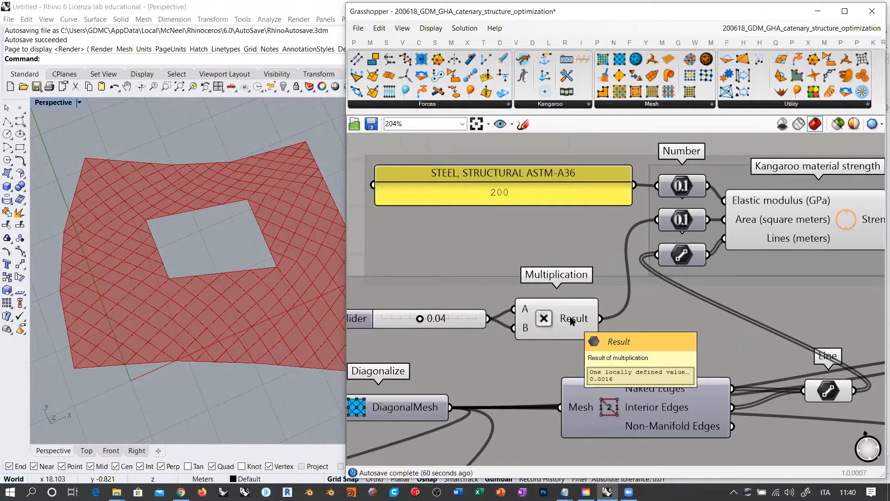
- Connect the number parameter holding the Kangaroo material strength values to the Strength input of EdgeLengths
right_click_drag(826, 273, 533, 268)
mouse_move(664, 216)
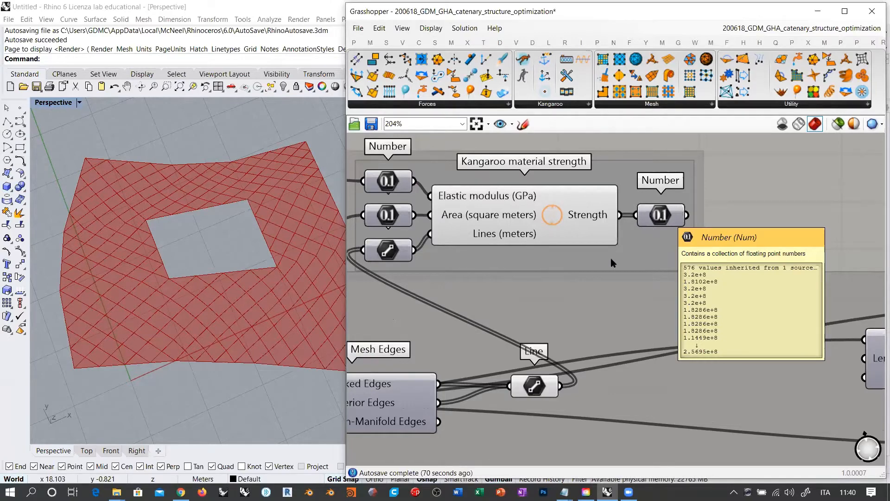
right_click_drag(611, 258, 632, 258)
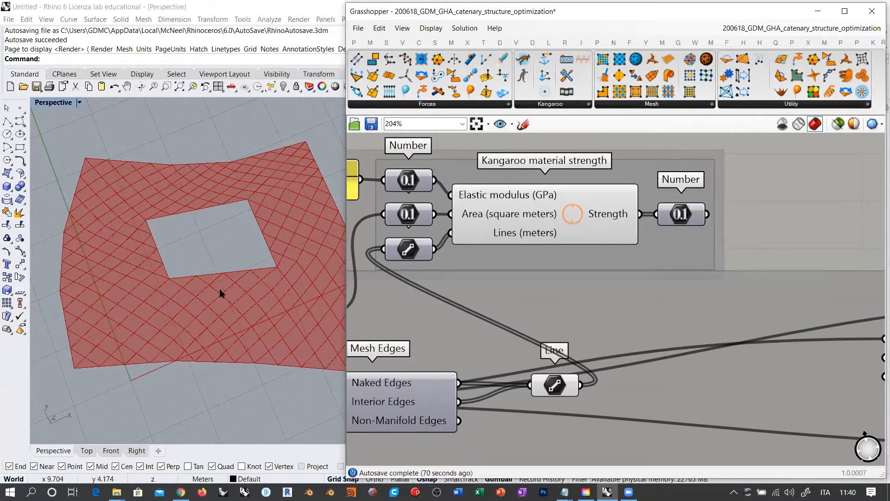
right_click_drag(461, 255, 522, 257)
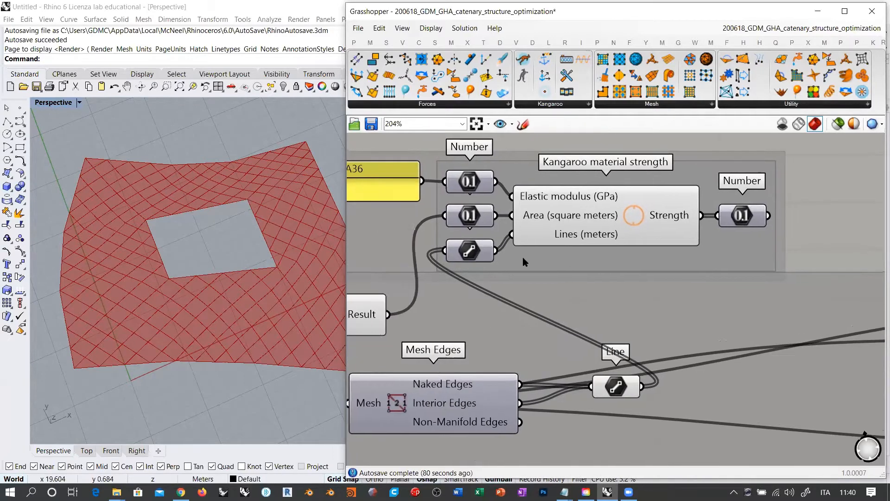
scroll(522, 256, "down", 2)
right_click_drag(685, 271, 554, 256)
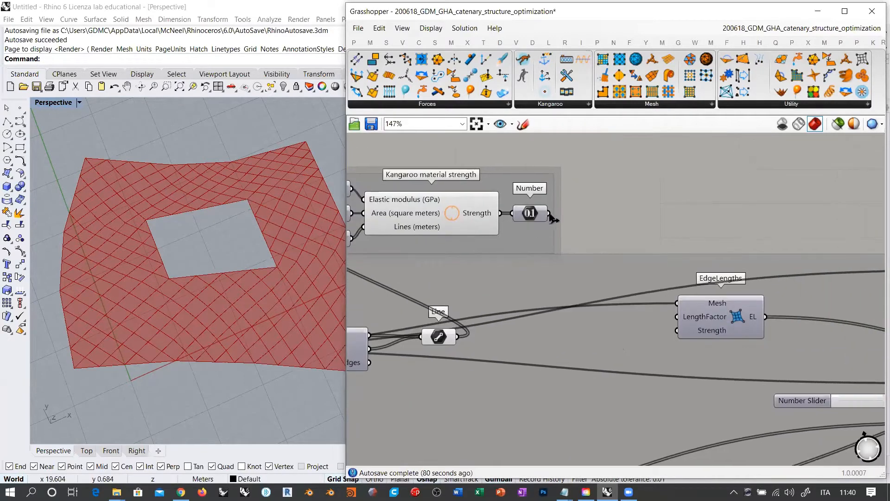
left_click_drag(552, 218, 672, 332)
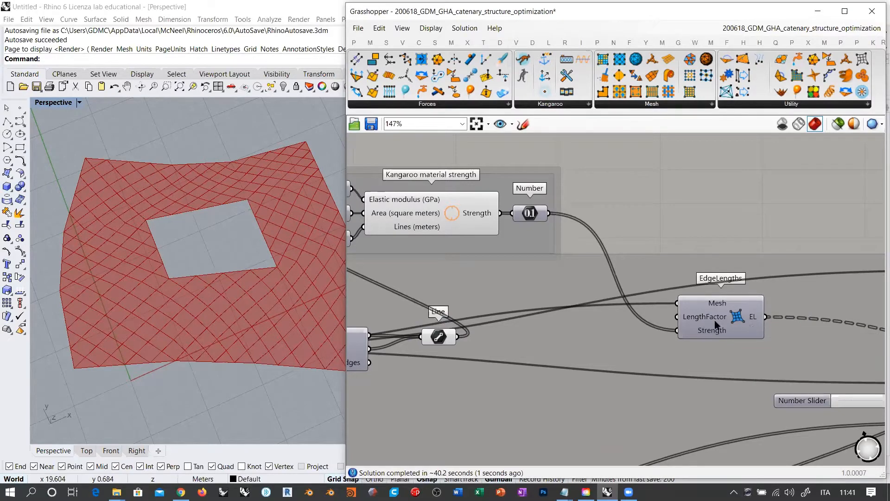
- Check the EL output of the EdgeLengths component and delete that component from the definition
right_click_drag(755, 326, 651, 288)
mouse_move(650, 280)
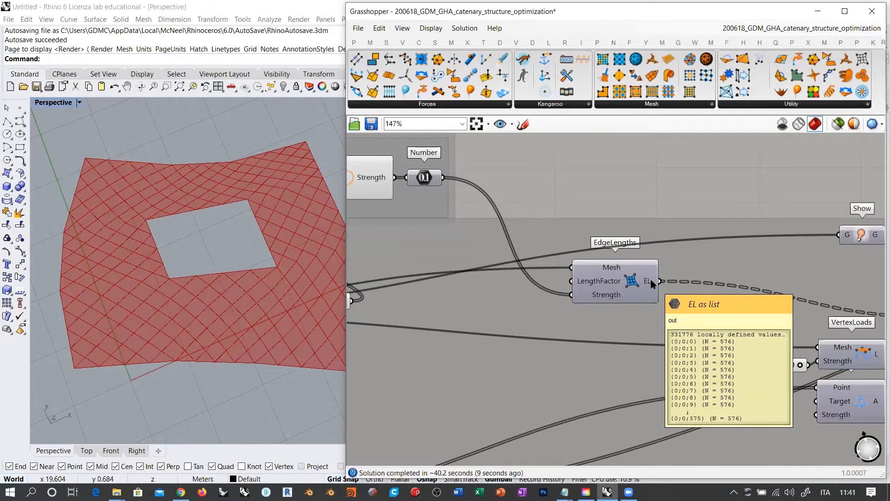
right_click_drag(522, 244, 670, 273)
left_click(752, 283)
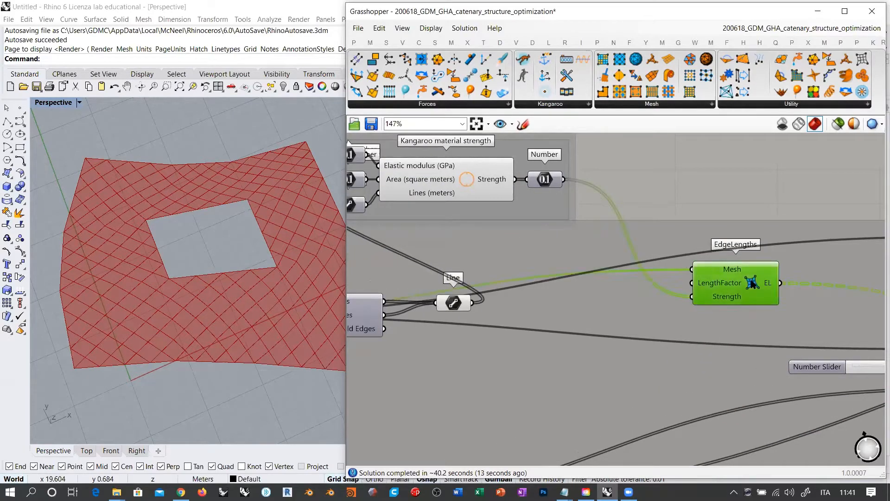
scroll(739, 316, "down", 3)
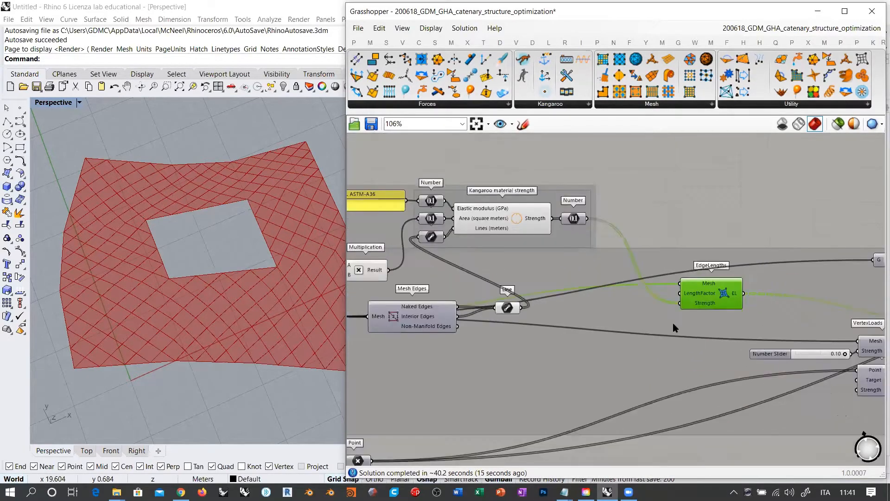
key("Delete")
right_click_drag(709, 313, 685, 314)
right_click_drag(601, 268, 592, 310)
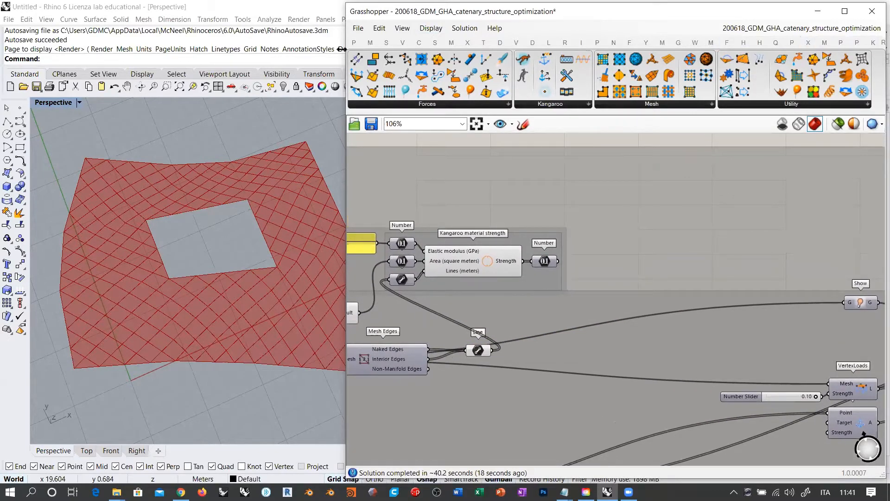
- Widen the Grasshopper window and place a Kangaroo Length(Line) goal between the Number parameter and the Show component
left_click_drag(345, 49, 253, 49)
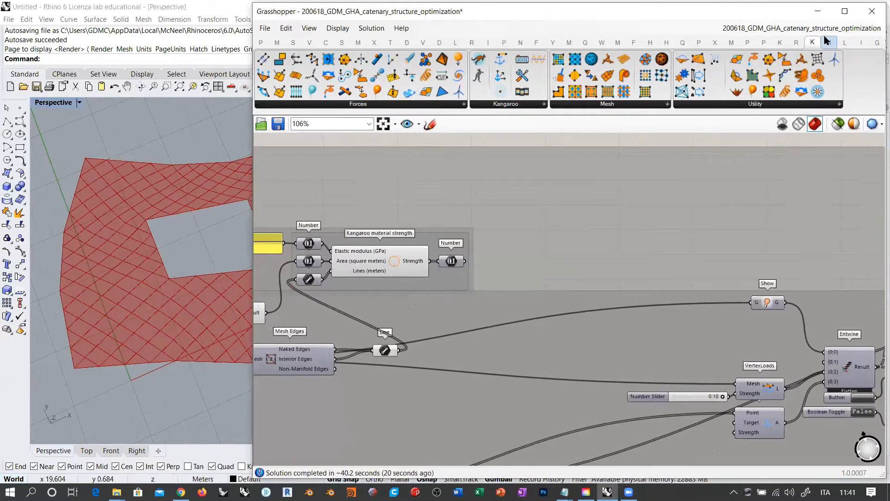
left_click(828, 43)
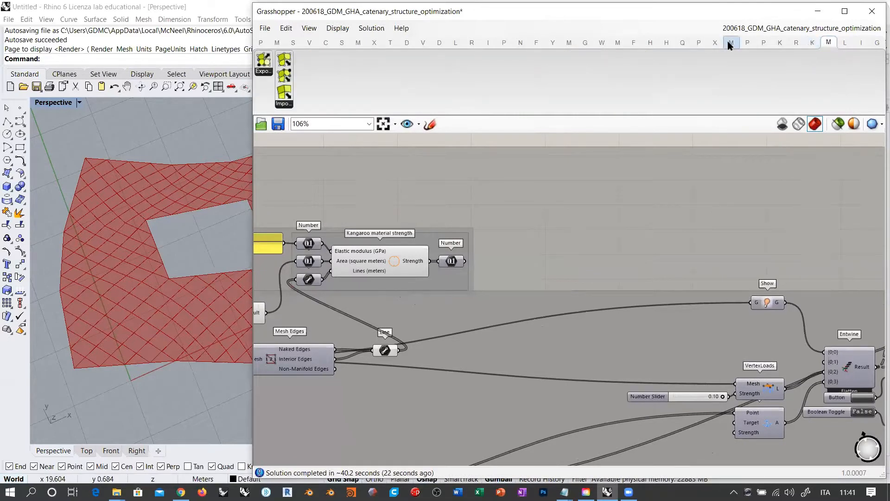
left_click(811, 43)
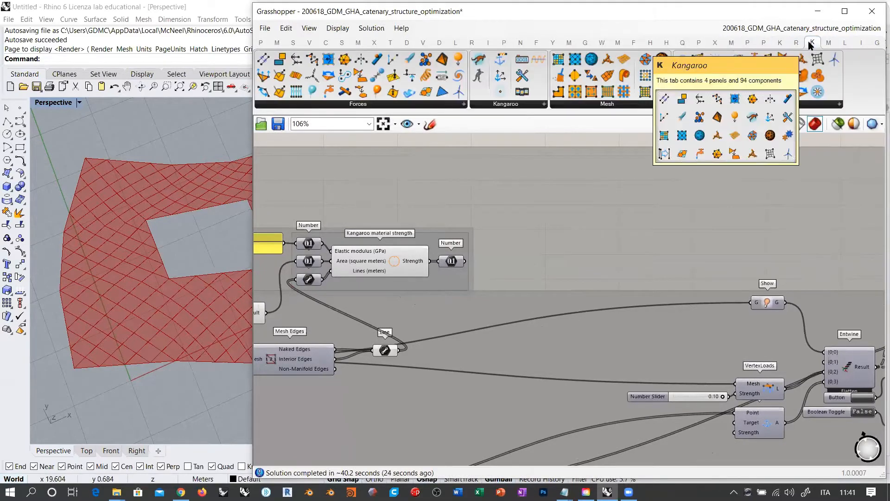
left_click(782, 43)
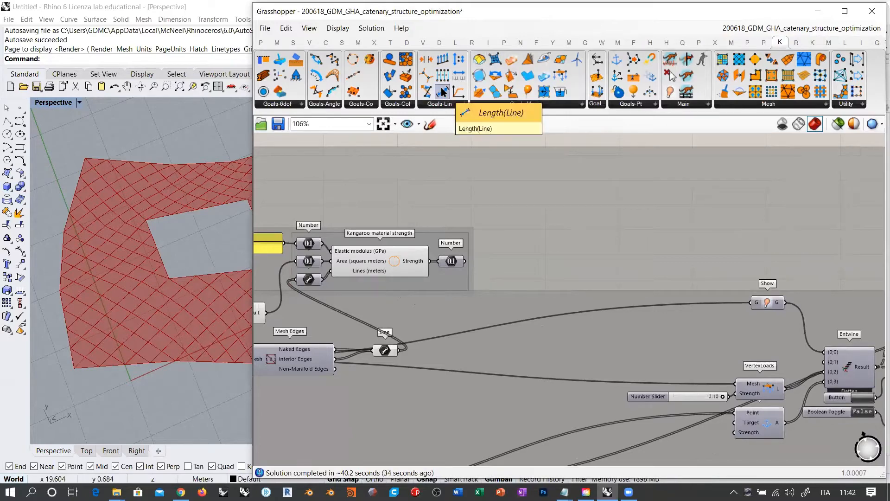
left_click_drag(442, 91, 606, 304)
- Connect the collected mesh edge lines to Length(Line)'s Line input and the material strength values to its Strength input
right_click_drag(485, 291, 582, 258)
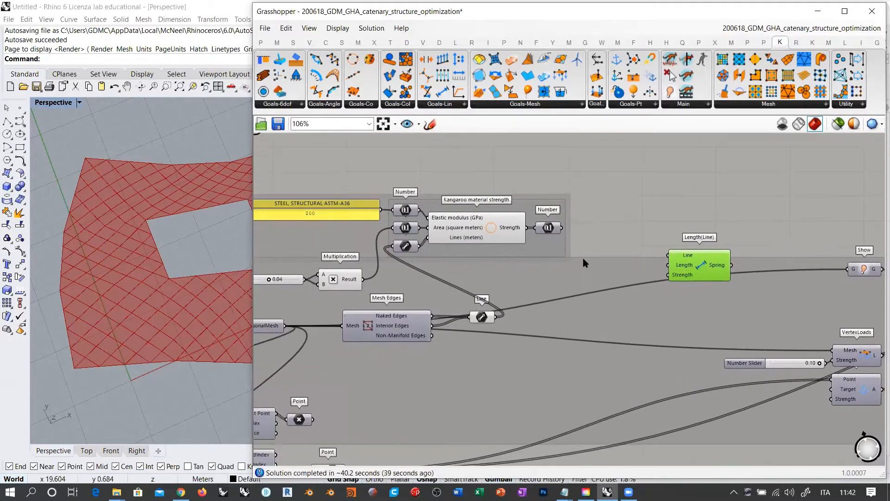
scroll(583, 258, "up", 1)
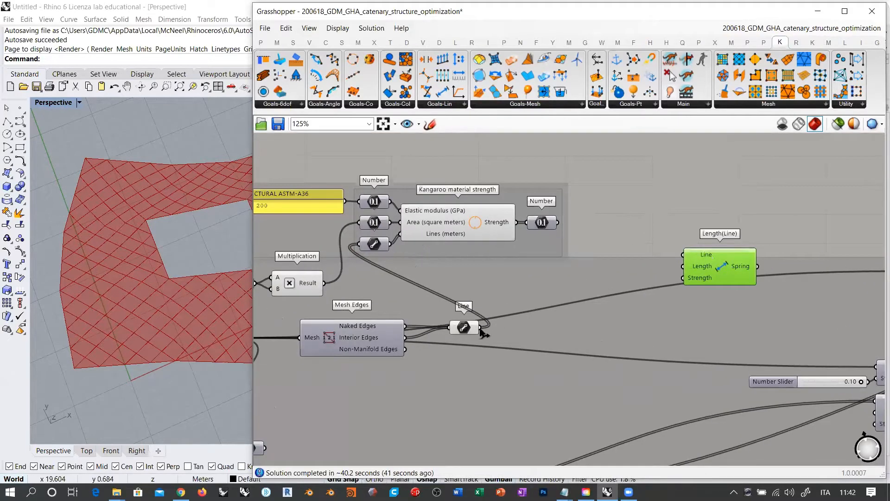
left_click_drag(481, 327, 683, 254)
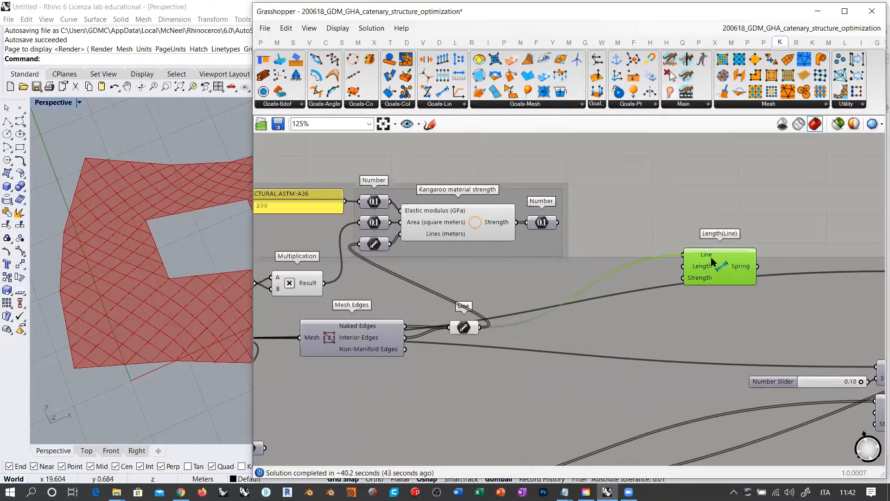
mouse_move(704, 257)
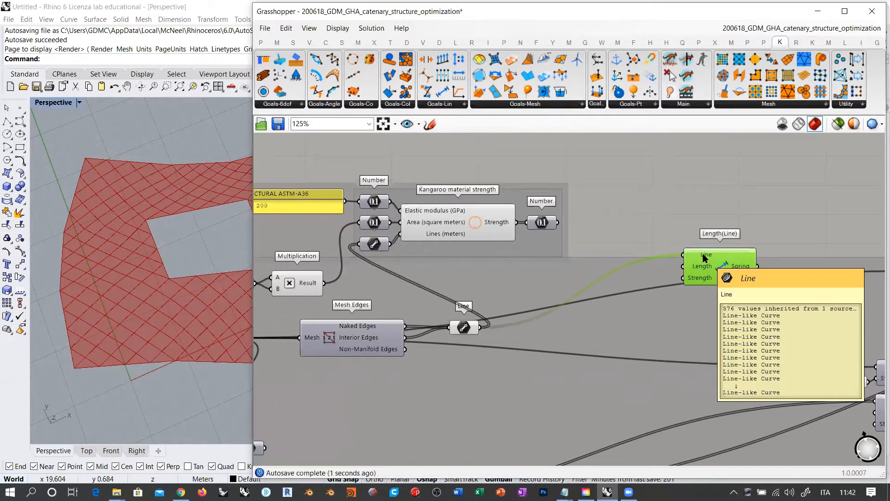
mouse_move(544, 225)
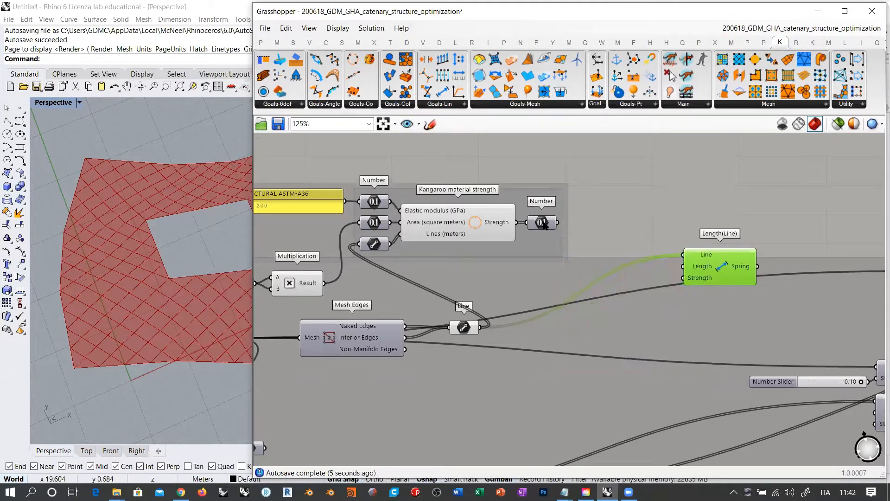
left_click_drag(558, 223, 681, 279)
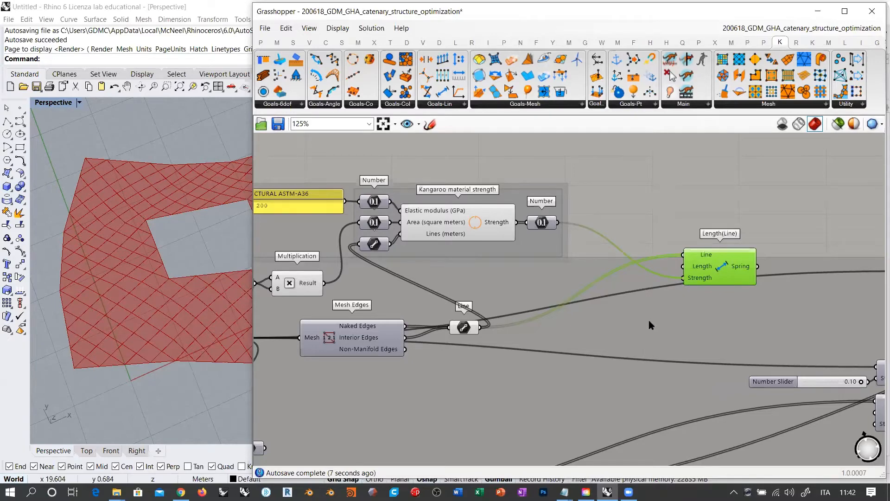
- Connect the Spring output of Length(Line) to the {0;1} input of the Entwine component feeding the solver
right_click_drag(649, 320, 552, 253)
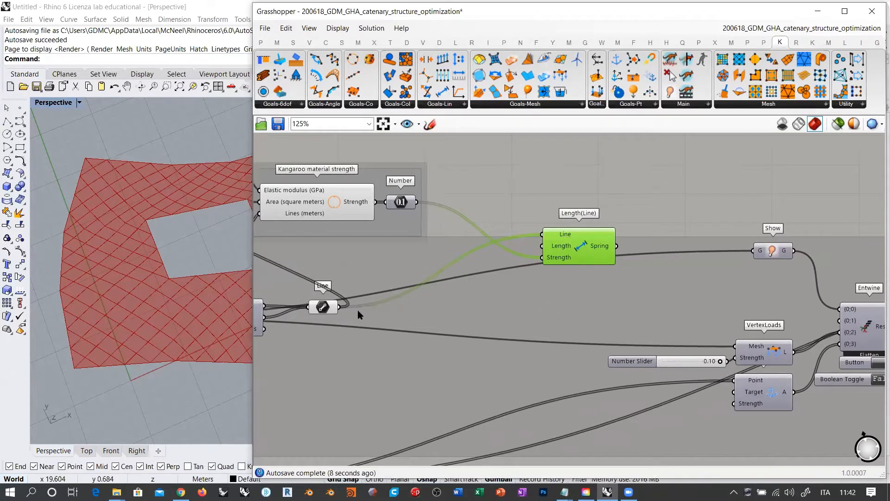
left_click_drag(594, 253, 598, 267)
right_click_drag(668, 294, 569, 273)
left_click_drag(521, 236, 741, 296)
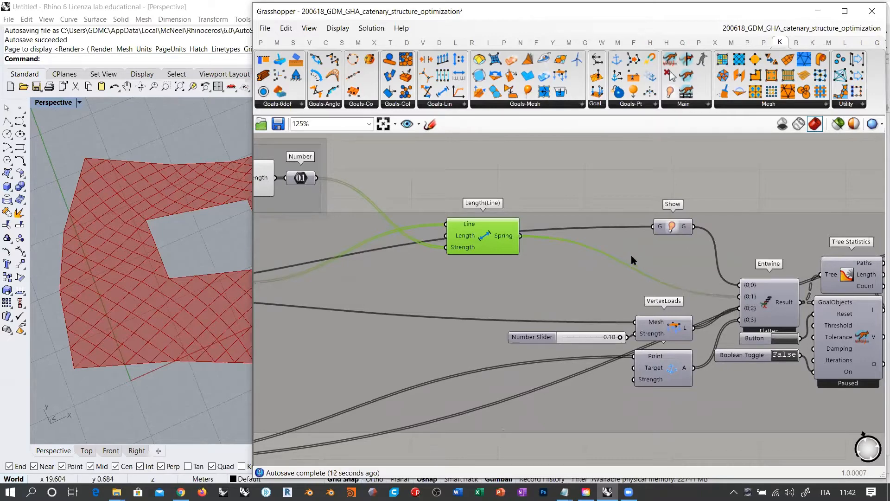
- Review the material strength setup feeding Length(Line), move that goal slightly lower, and highlight the collected edge lines
right_click_drag(533, 284, 753, 320)
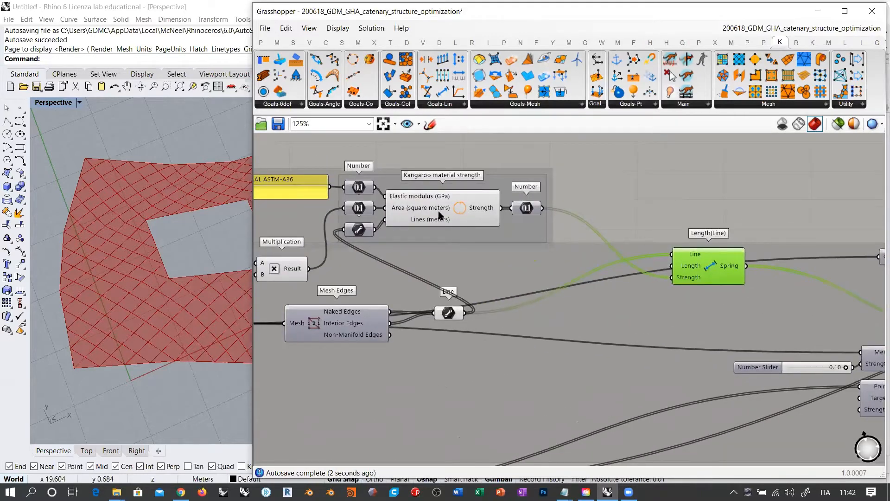
right_click_drag(259, 192, 351, 193)
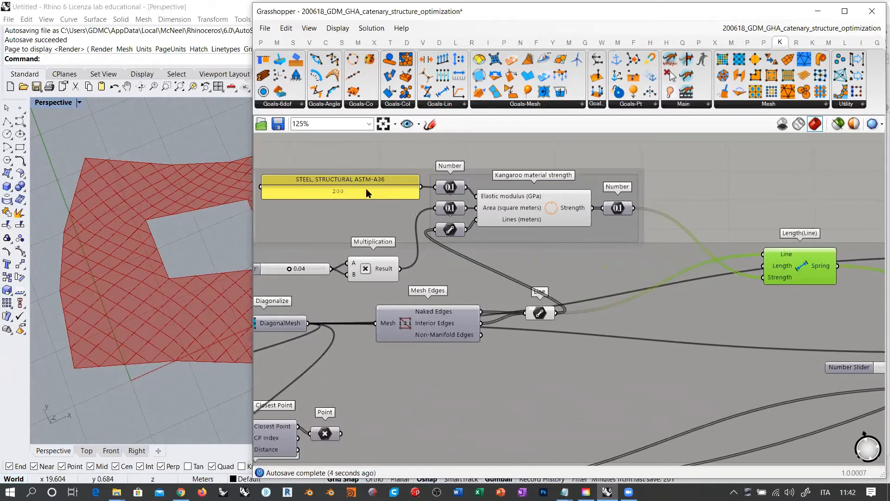
right_click_drag(779, 281, 583, 264)
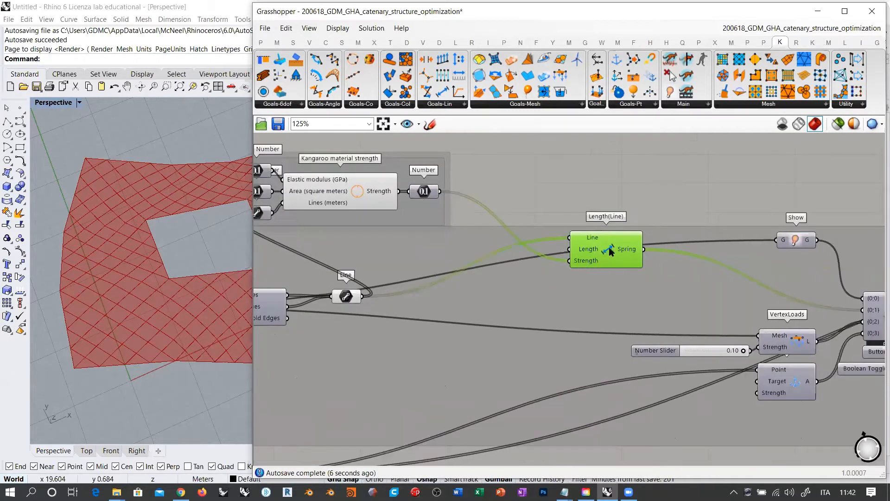
left_click_drag(599, 243, 598, 288)
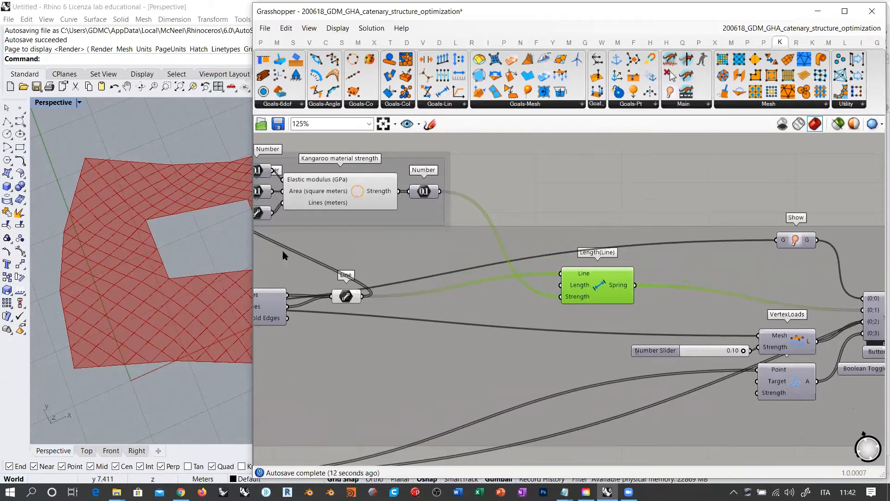
left_click(345, 296)
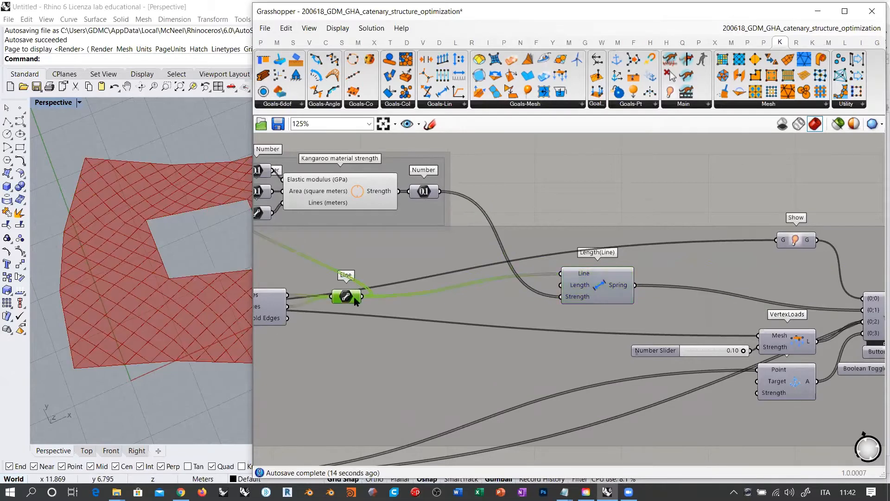
- Enlarge the Rhino Perspective view beside the canvas, tilt it over the shell and highlight the mesh extracted from the solver output
right_click_drag(601, 305, 493, 267)
scroll(492, 262, "down", 3)
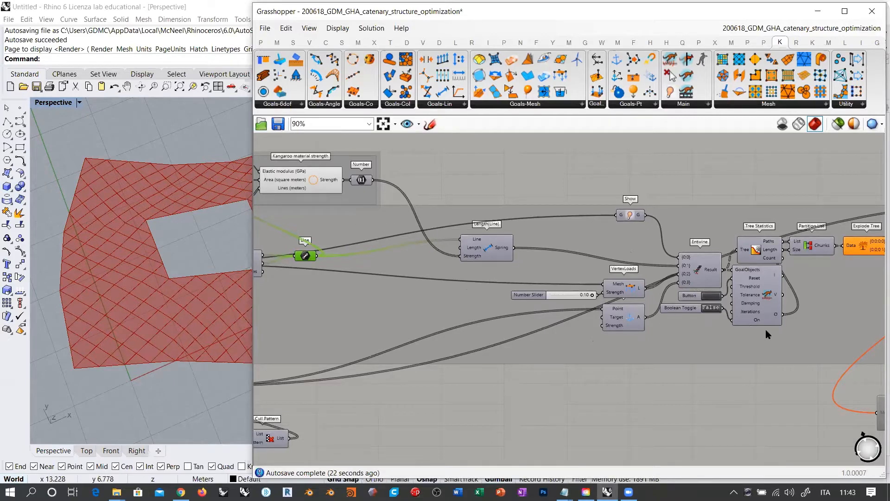
right_click_drag(796, 327, 605, 325)
right_click_drag(175, 294, 246, 294)
left_click_drag(249, 294, 417, 295)
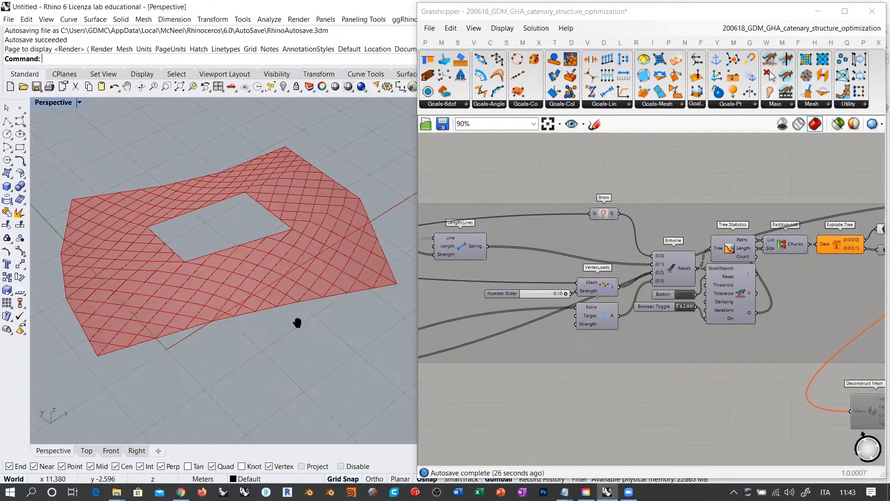
right_click_drag(297, 322, 334, 333)
right_click_drag(771, 312, 707, 321)
scroll(706, 321, "up", 1)
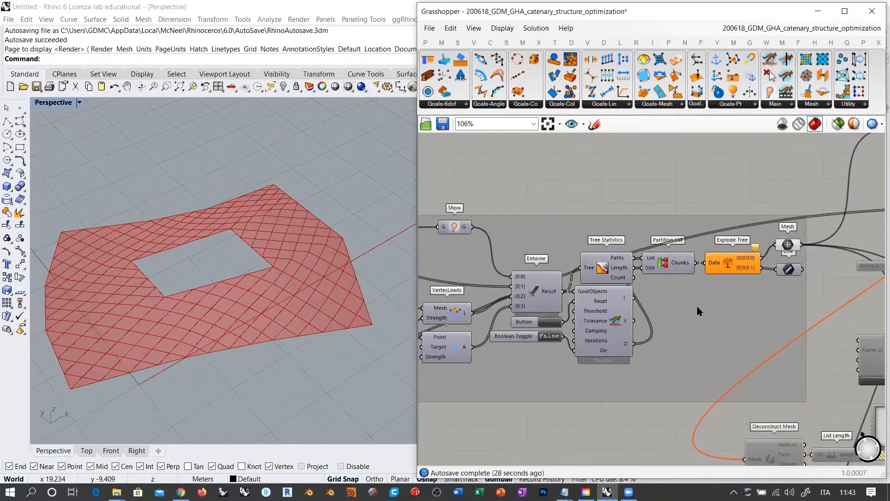
left_click(788, 245)
right_click_drag(809, 285, 724, 310)
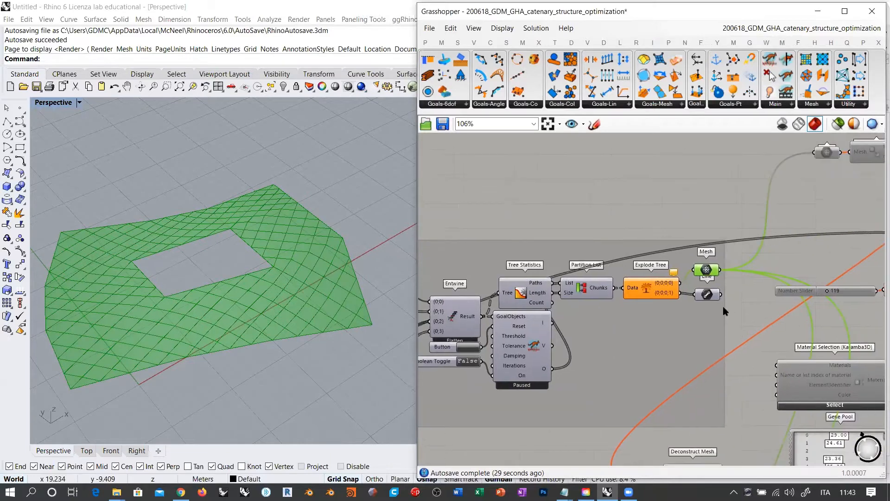
left_click(709, 278)
- Start the Kangaroo solver by setting its Boolean Toggle to True
right_click_drag(478, 349, 588, 317)
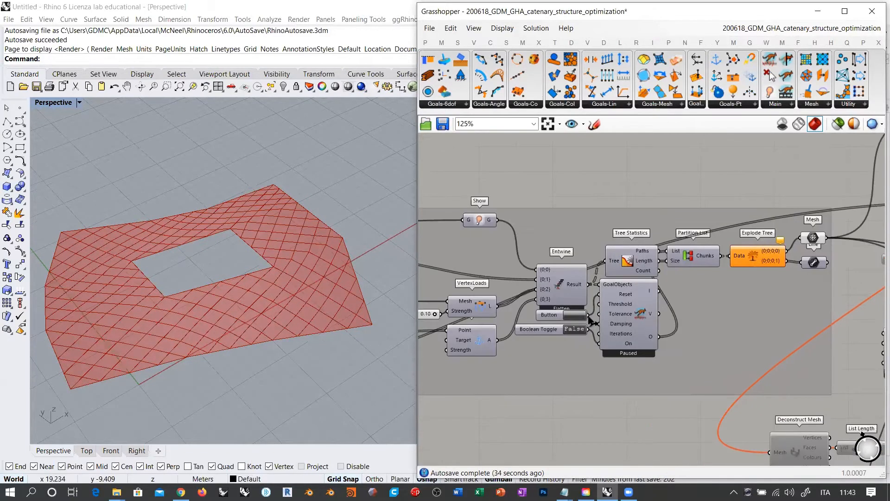
scroll(588, 320, "up", 2)
double_click(566, 339)
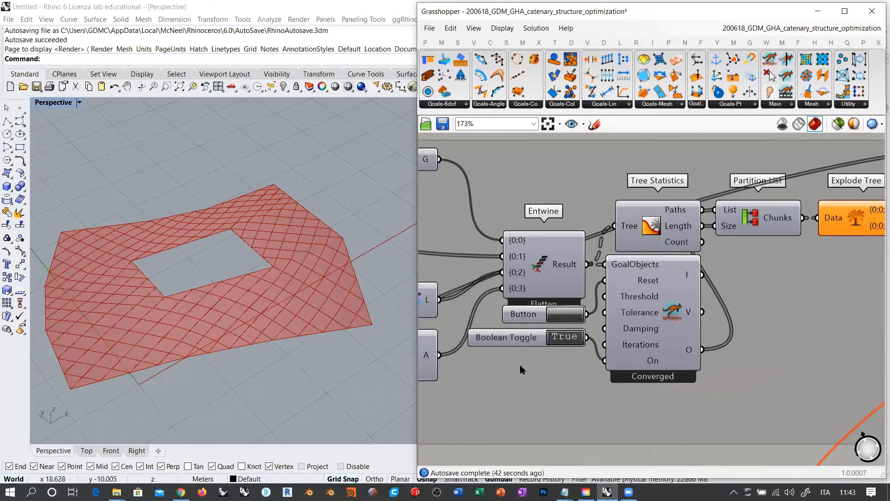
- Examine the load strength feeding VertexLoads and the inherited Strength values of the Length(Line) goal
right_click_drag(519, 371, 744, 364)
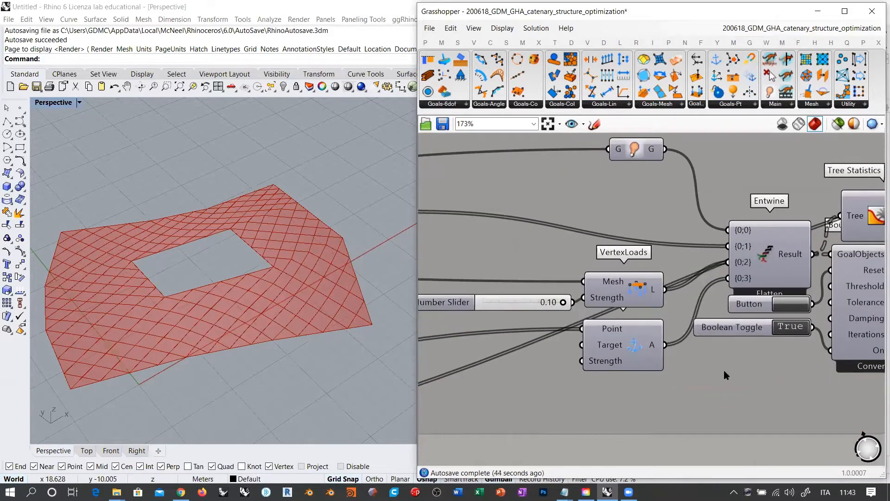
right_click_drag(652, 312, 609, 311)
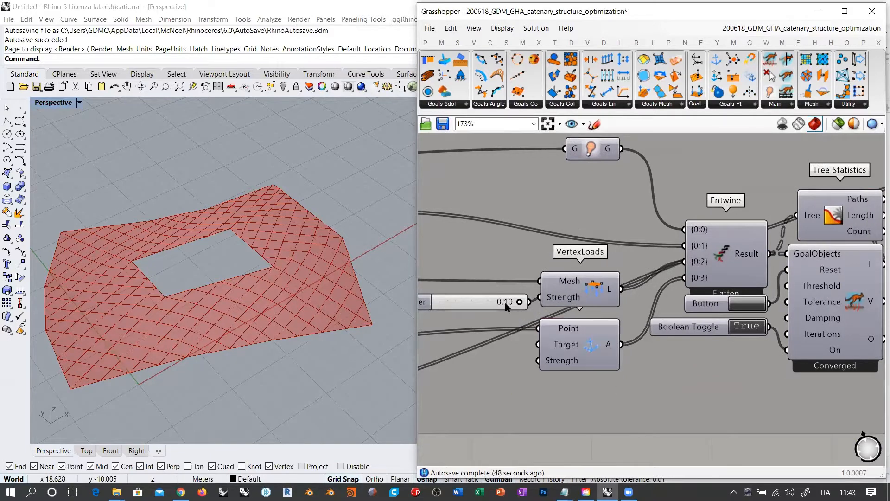
right_click_drag(522, 239, 781, 323)
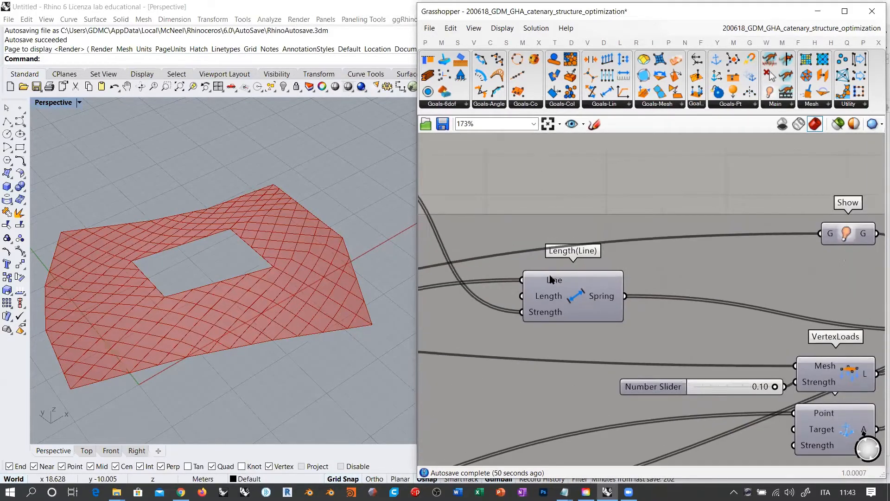
right_click_drag(557, 278, 625, 281)
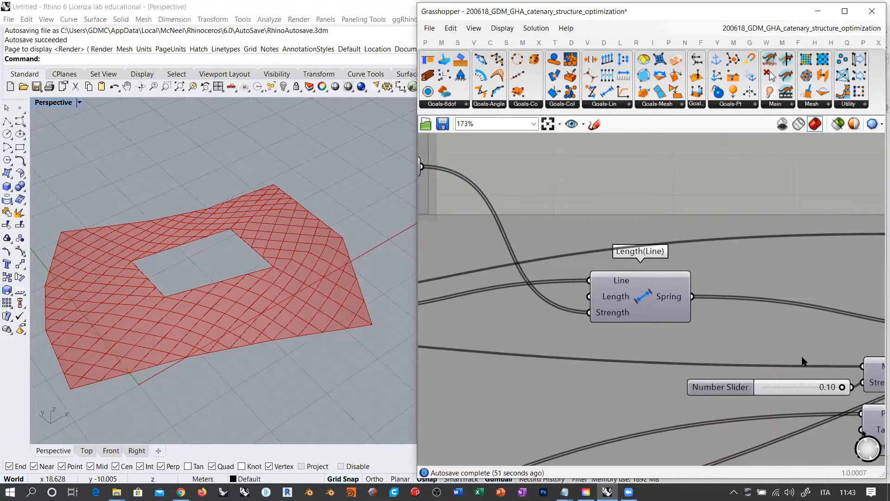
right_click_drag(802, 357, 667, 312)
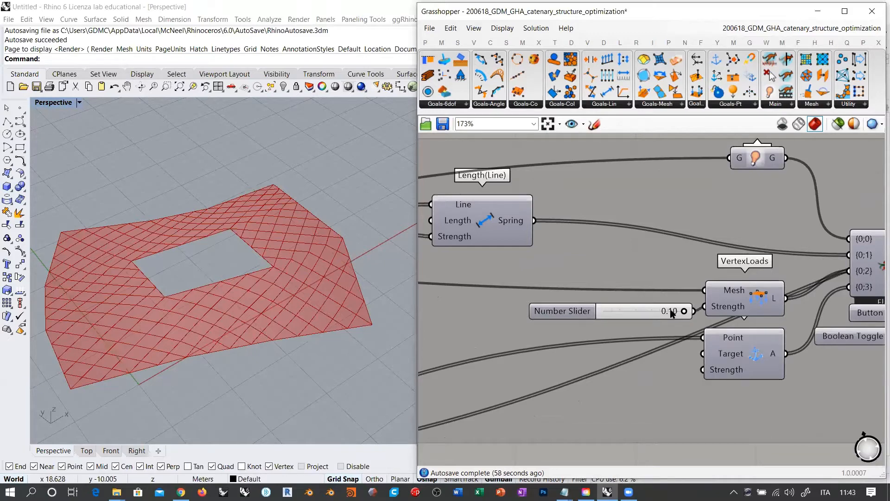
right_click_drag(587, 271, 708, 333)
scroll(710, 333, "down", 2)
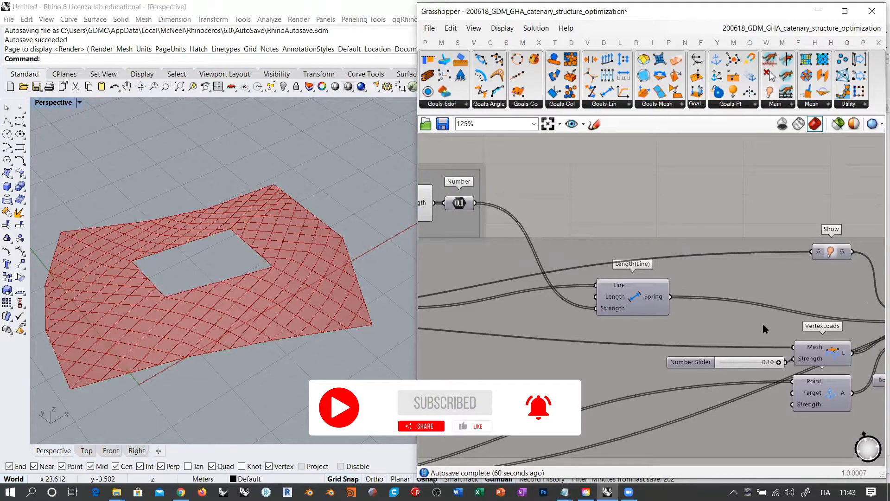
right_click_drag(763, 323, 674, 255)
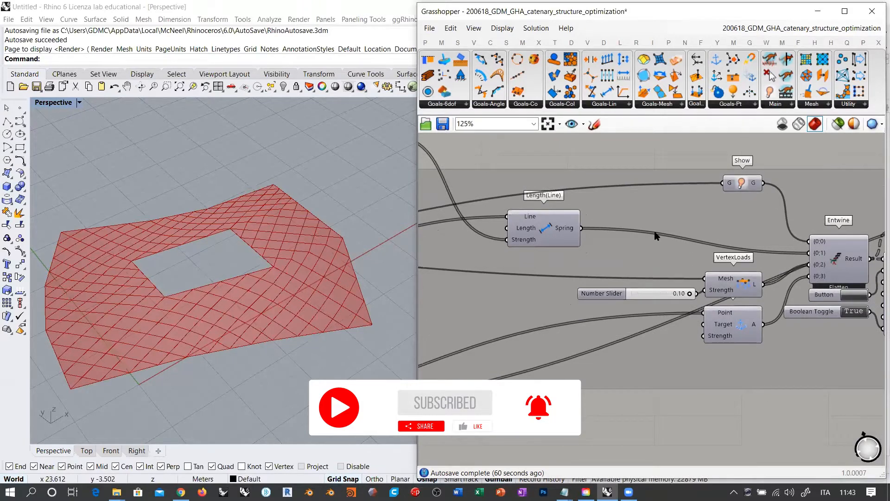
right_click_drag(626, 228, 687, 242)
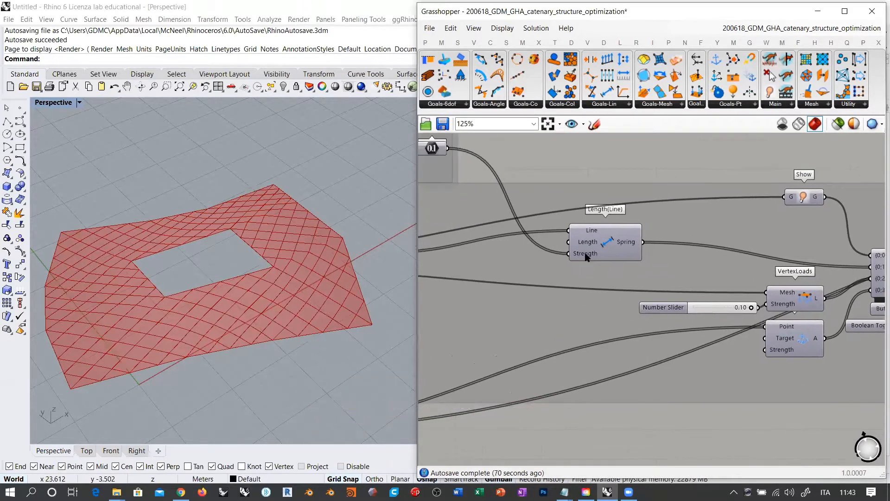
mouse_move(586, 256)
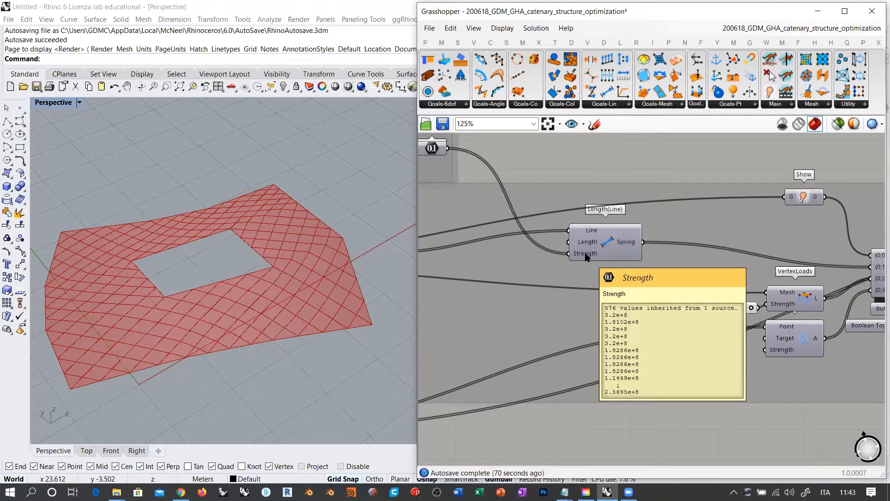
- Trace the Length(Line) strength back to the steel elastic modulus and check the Strength value of the Anchor goal
right_click_drag(647, 268, 864, 318)
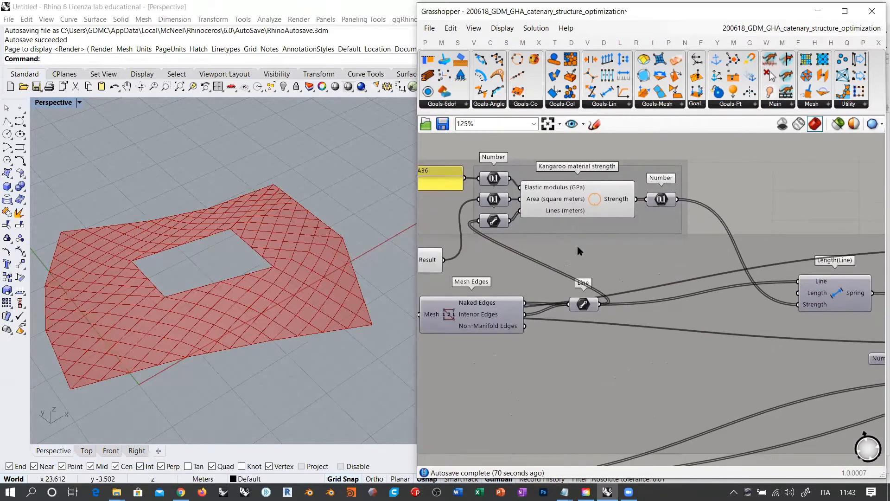
right_click_drag(646, 246, 734, 253)
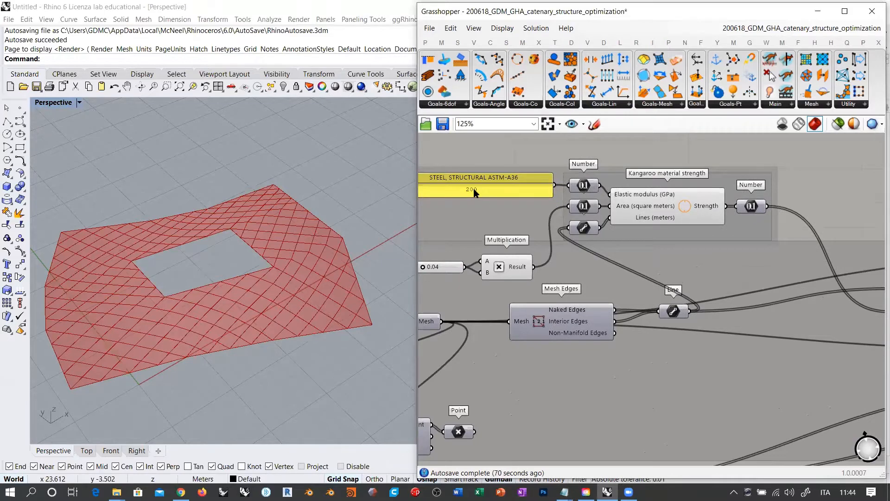
right_click_drag(731, 324, 471, 229)
right_click_drag(568, 283, 421, 262)
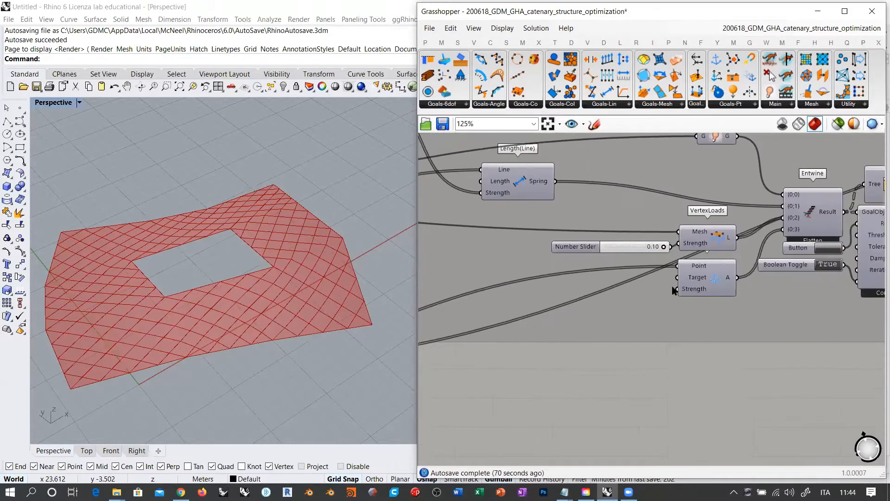
mouse_move(692, 291)
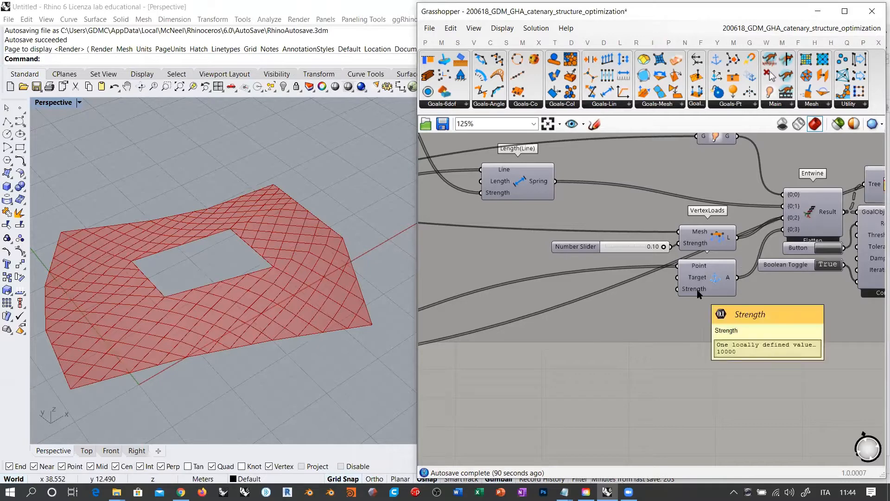
- Add a Number Slider with the value 100000000.000 and place it beside the Anchor goal
scroll(662, 289, "down", 3)
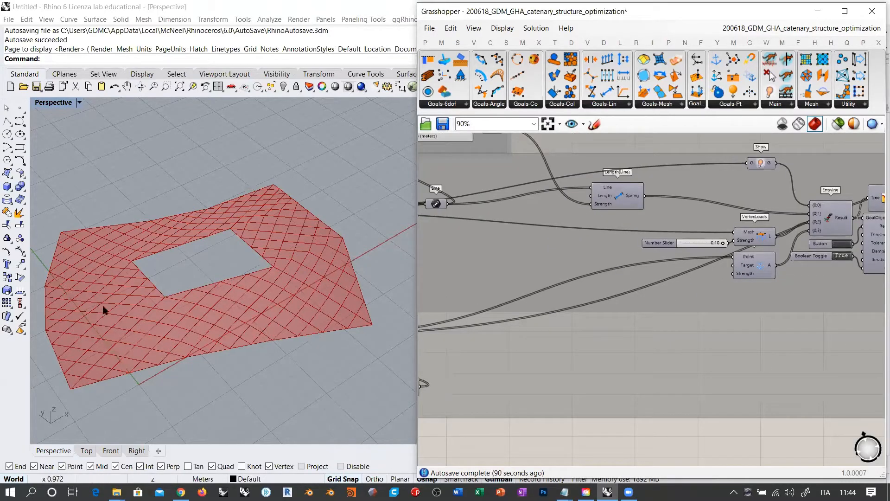
double_click(656, 434)
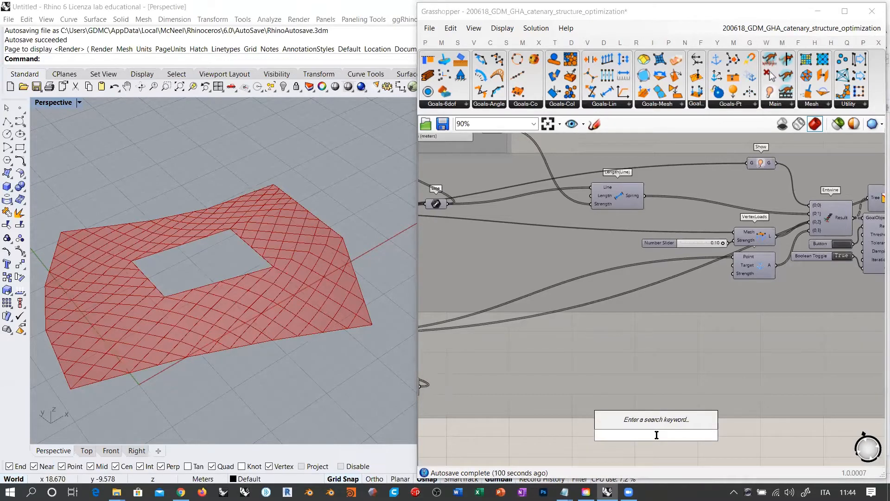
type("200000")
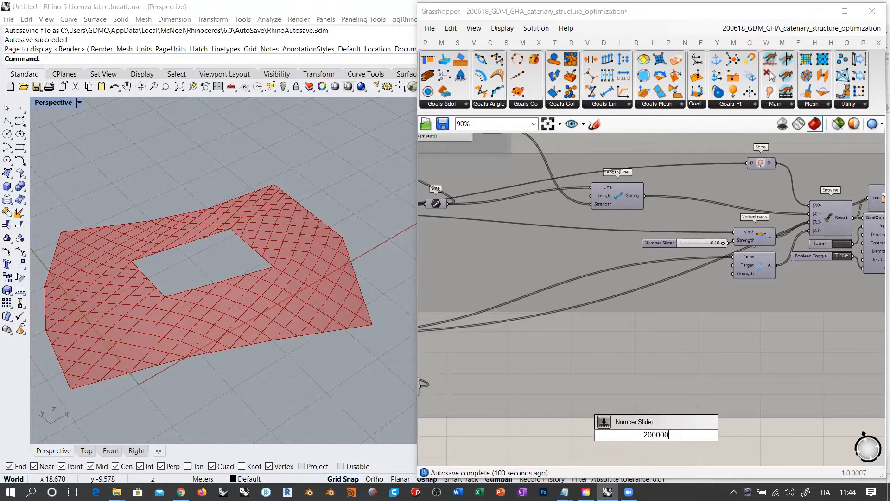
type("0000000000")
key("Return")
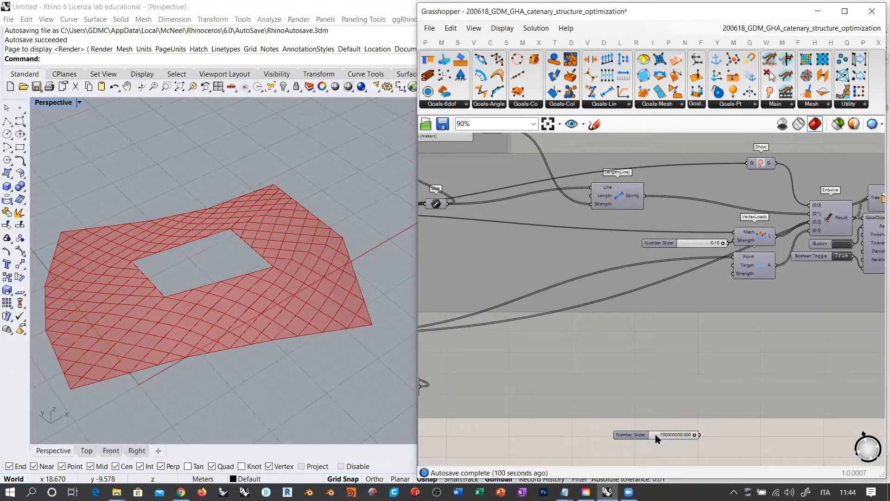
left_click_drag(658, 438, 651, 289)
- Connect the 100000000.000 slider to the Strength input of the Anchor goal and move it closer to that input
scroll(711, 285, "up", 2)
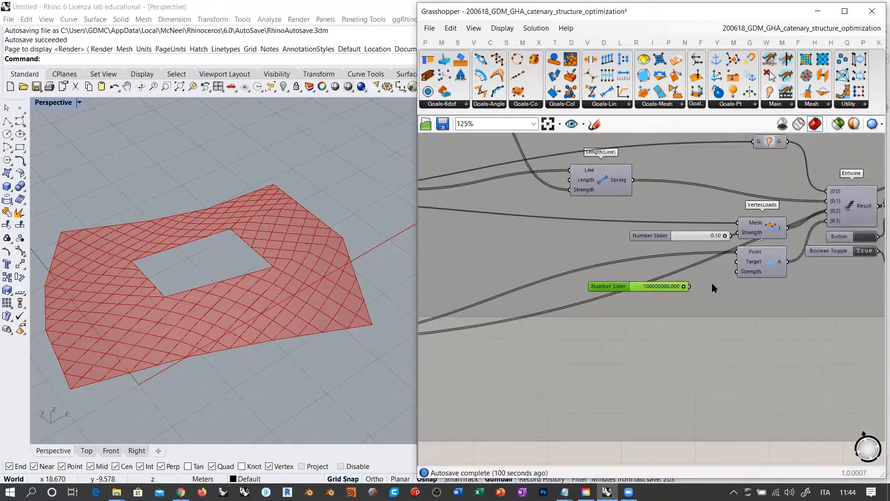
scroll(712, 283, "up", 2)
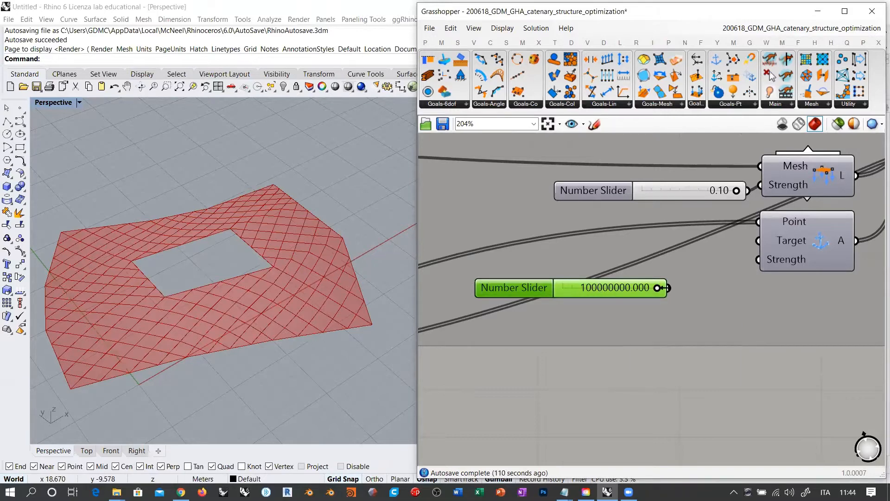
left_click_drag(669, 289, 758, 260)
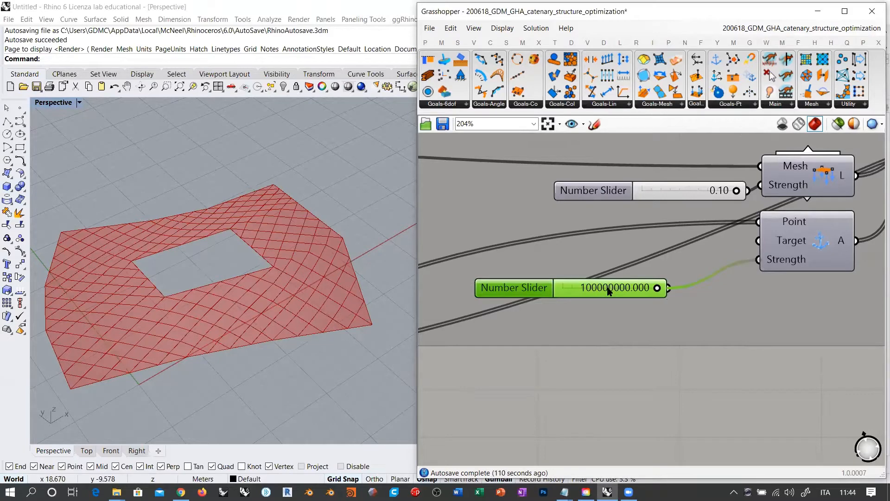
left_click_drag(616, 289, 668, 272)
left_click(663, 241)
- Check the limits of the VertexLoads strength slider and compare its load with the material strength setup feeding Length(Line)
right_click_drag(663, 242, 608, 300)
left_click(628, 256)
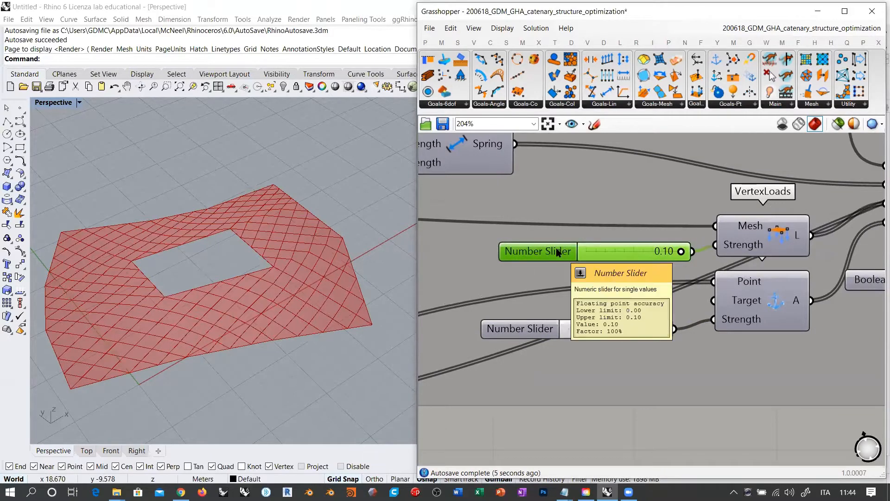
scroll(653, 228, "down", 3)
right_click_drag(661, 267, 662, 254)
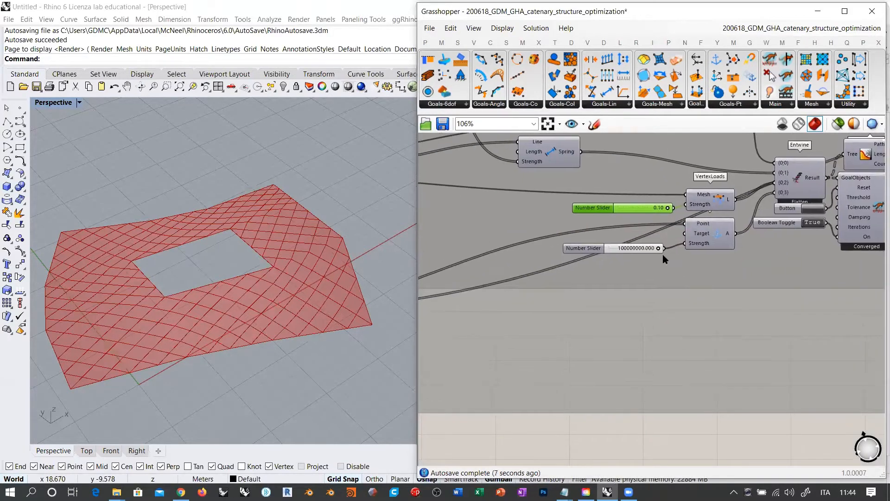
double_click(640, 435)
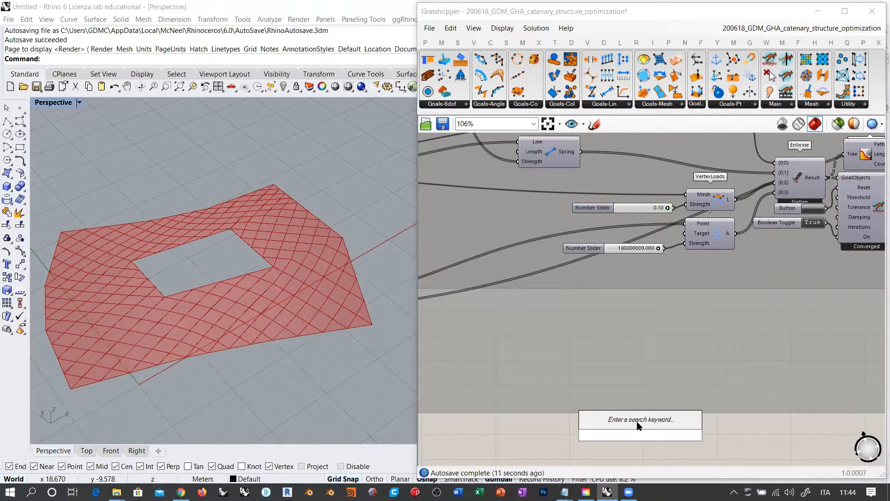
left_click(539, 427)
right_click_drag(526, 256, 733, 363)
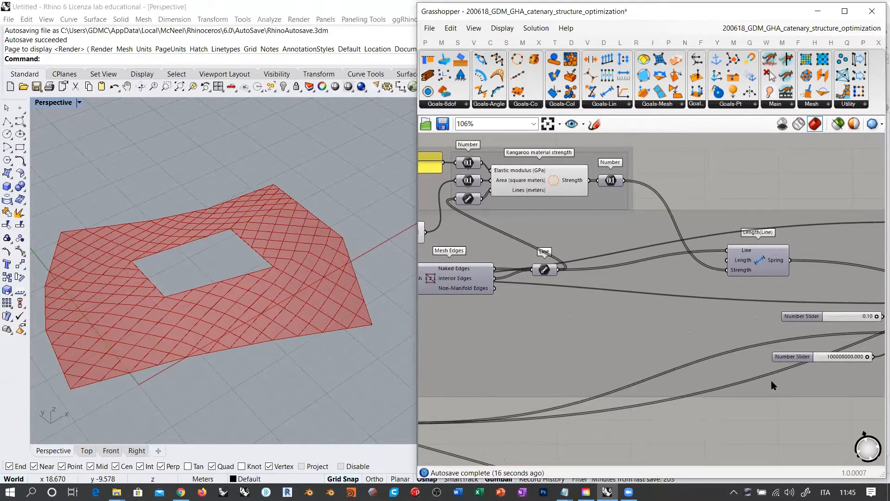
right_click_drag(628, 307, 420, 192)
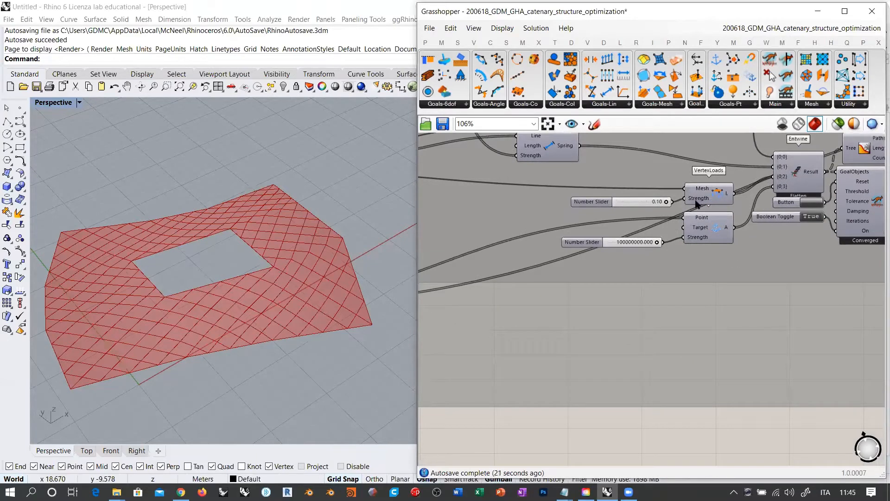
mouse_move(697, 201)
- Add a Number Slider with the value 500000 and connect it to the Strength input of VertexLoads in place of the existing slider
double_click(585, 425)
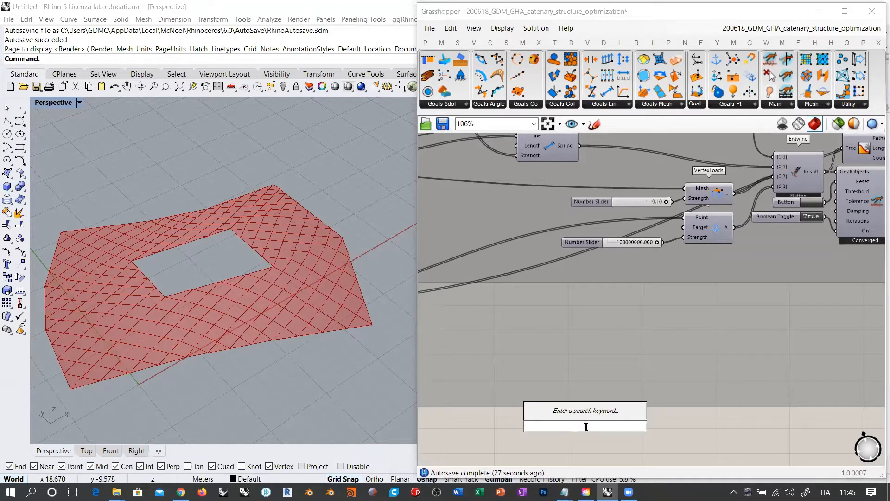
type("500000")
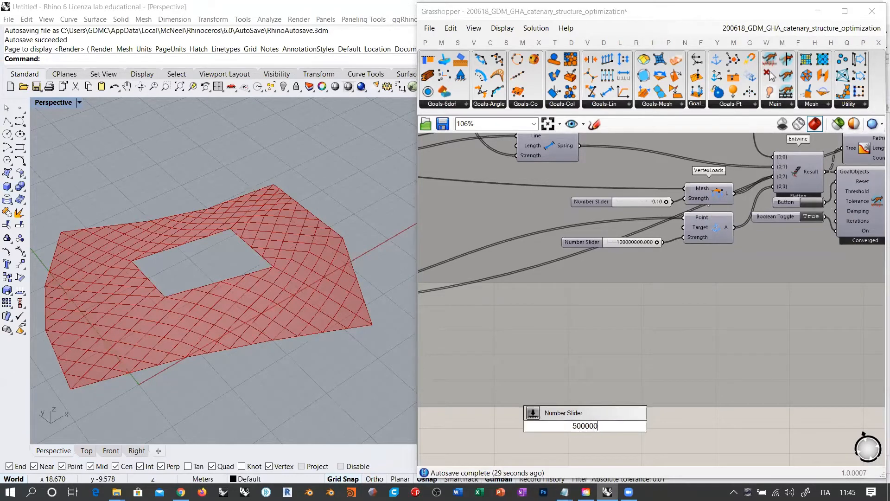
key("Return")
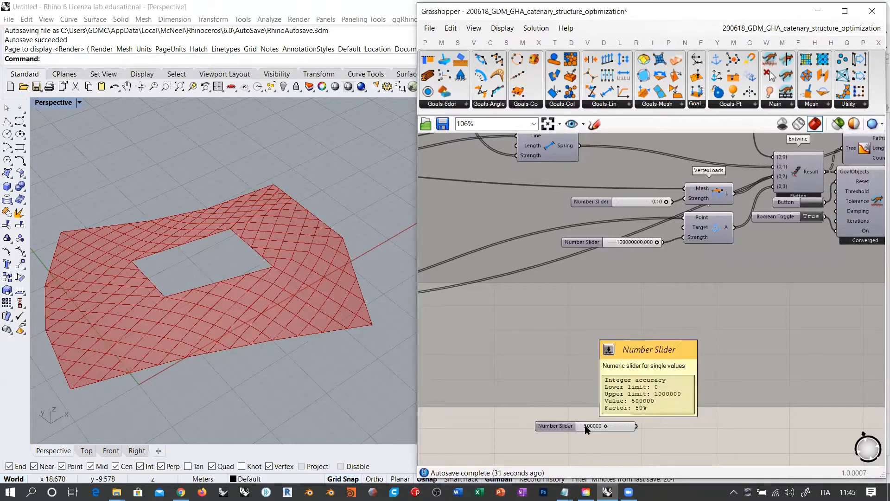
left_click_drag(579, 423, 687, 200)
scroll(654, 190, "up", 4)
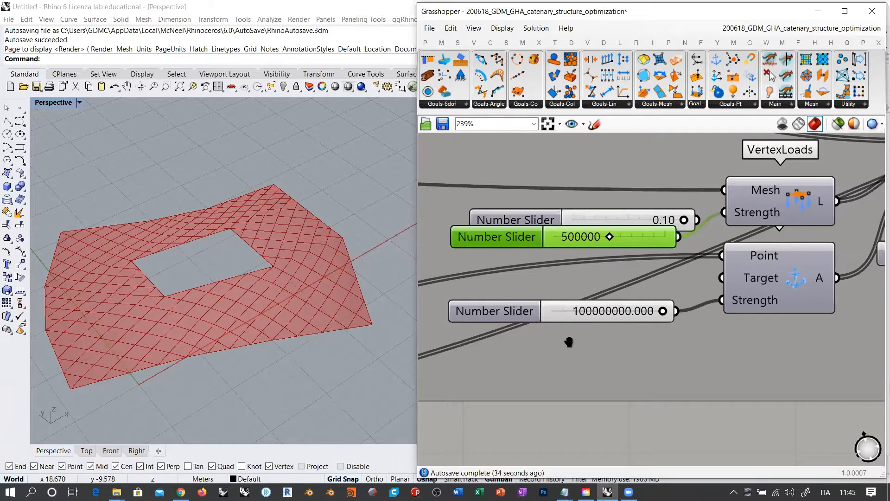
- Inspect the shell while the solver runs, first in the Perspective view and up close at its base in the Front view
right_click_drag(727, 312, 537, 294)
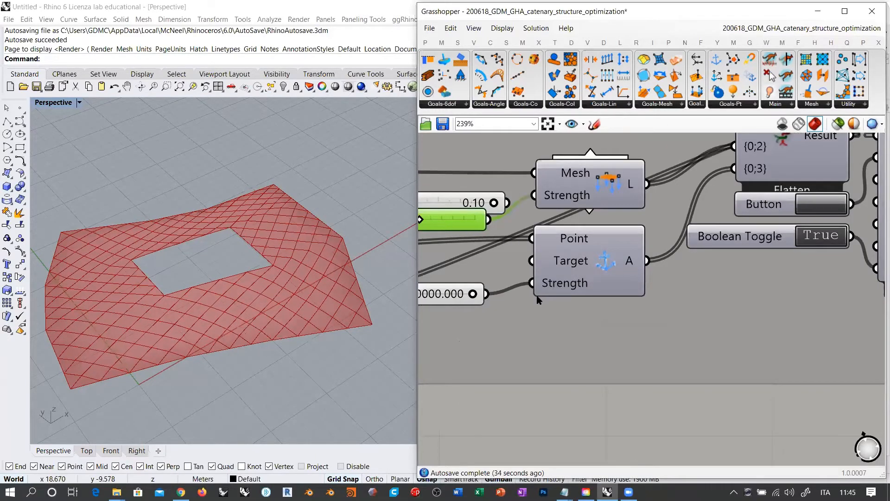
scroll(537, 300, "down", 1)
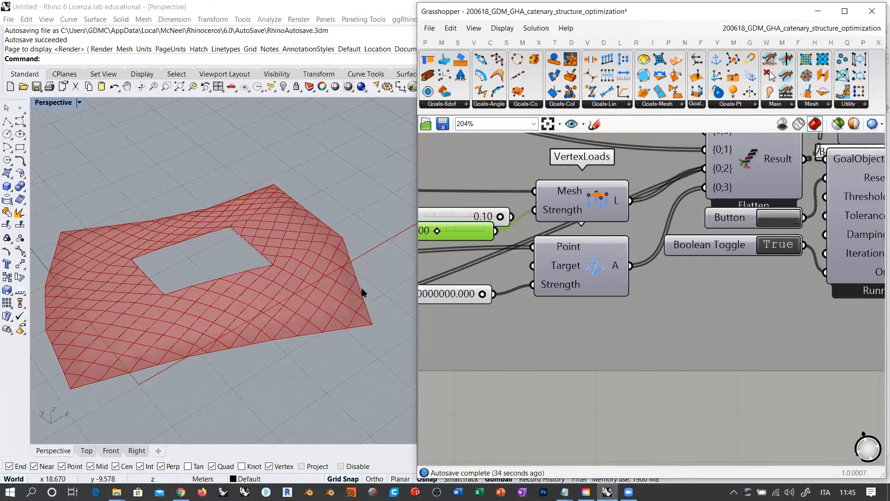
scroll(301, 302, "down", 1)
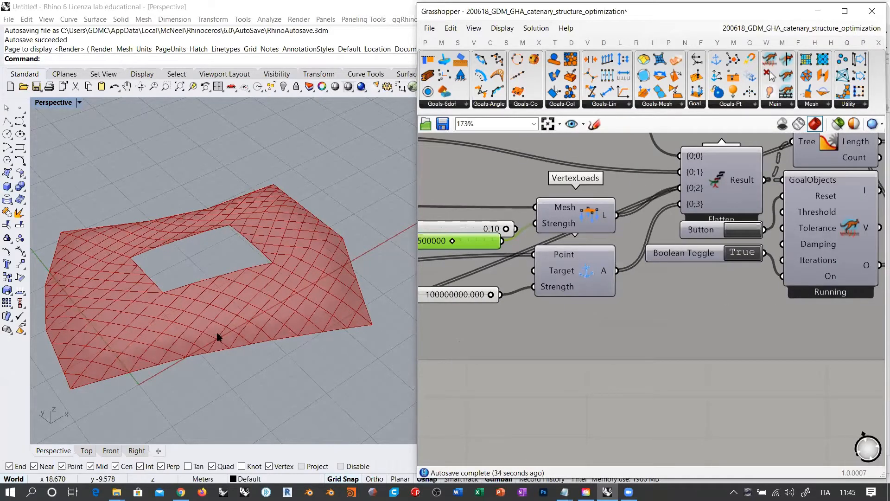
left_click(231, 313)
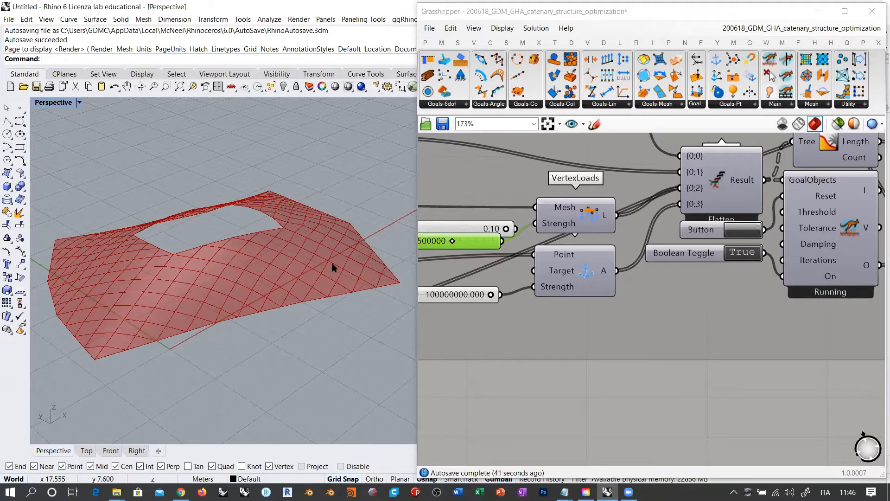
left_click(111, 450)
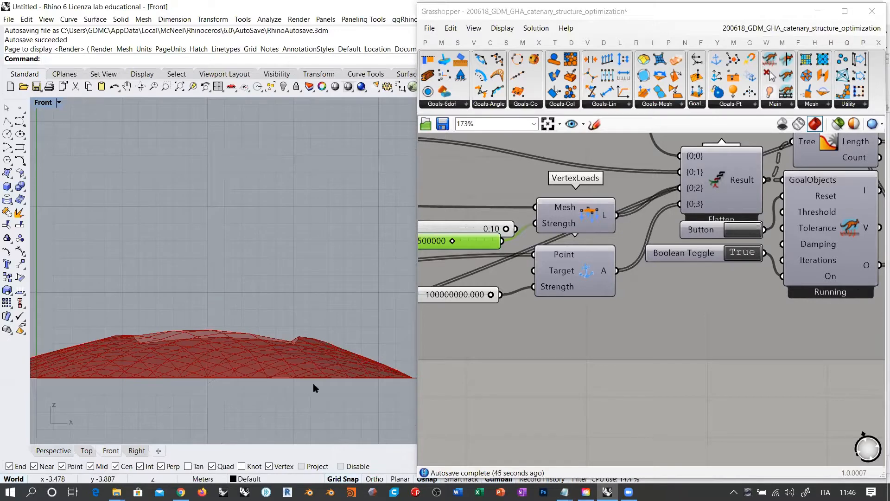
scroll(313, 383, "up", 5)
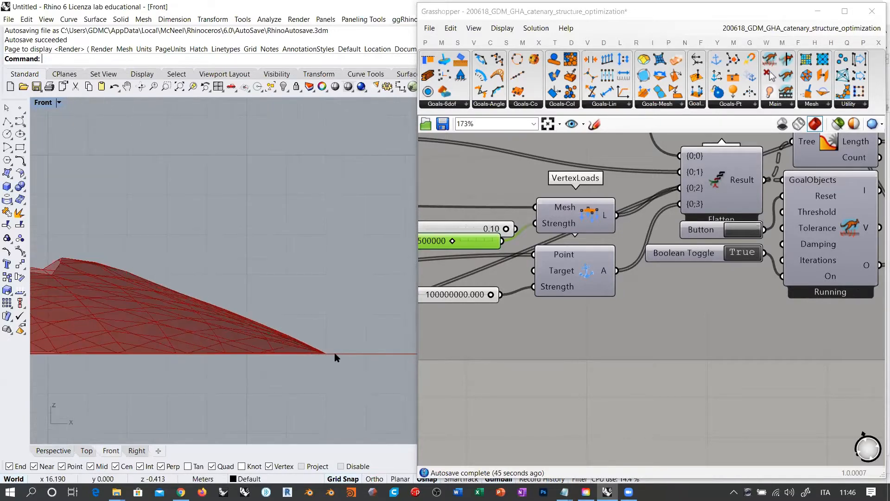
- Inspect the relaxing shell's base and profile in the Front view, and its overall form in the Perspective view
scroll(323, 355, "up", 5)
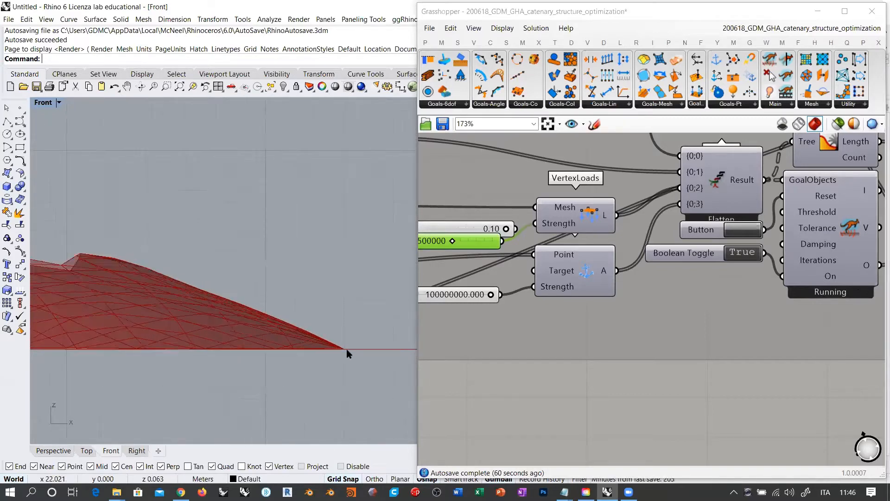
scroll(346, 350, "down", 4)
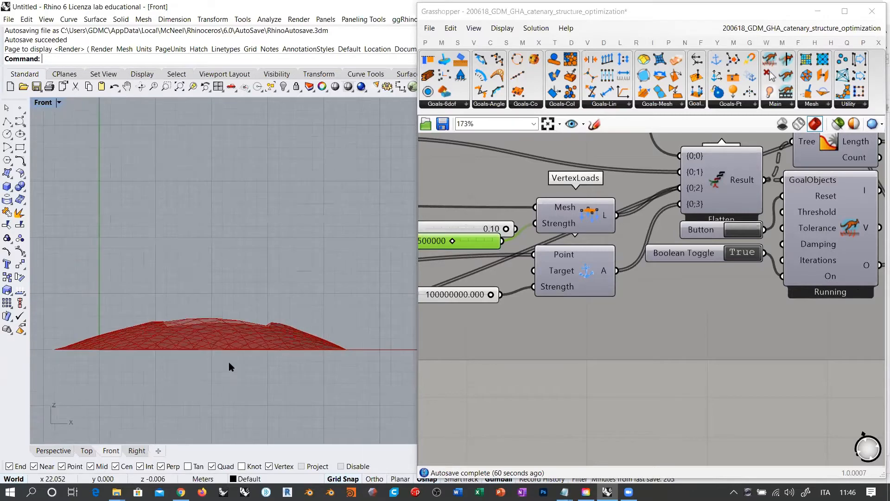
right_click_drag(242, 360, 267, 330)
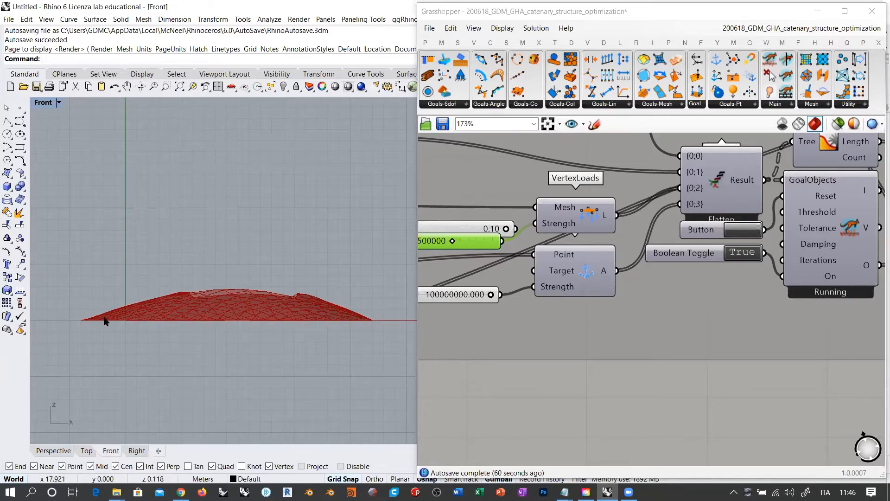
left_click(59, 451)
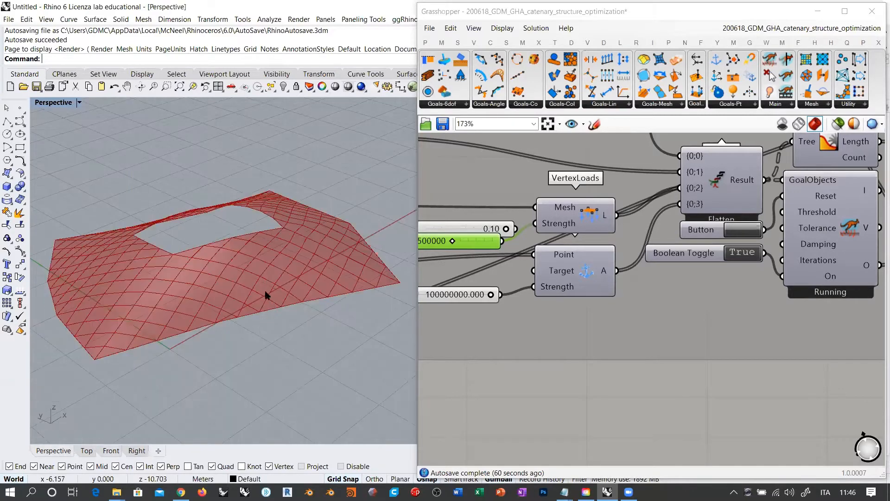
right_click_drag(266, 295, 231, 263)
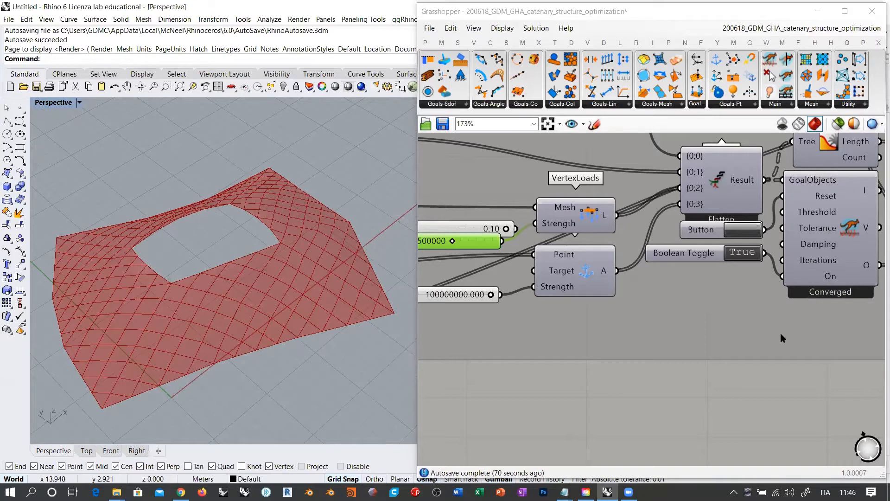
- Pause the Kangaroo solver by setting its Boolean Toggle to False
right_click_drag(780, 334, 592, 312)
scroll(589, 310, "down", 2)
scroll(611, 290, "up", 1)
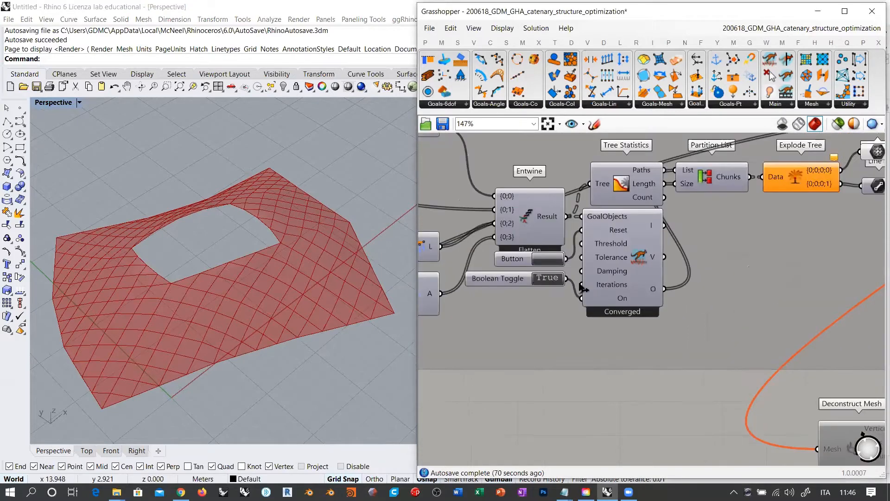
double_click(548, 278)
- Check the family and name chosen in the Karamba3D Material Selection component, and collapse its options again
scroll(572, 302, "down", 3)
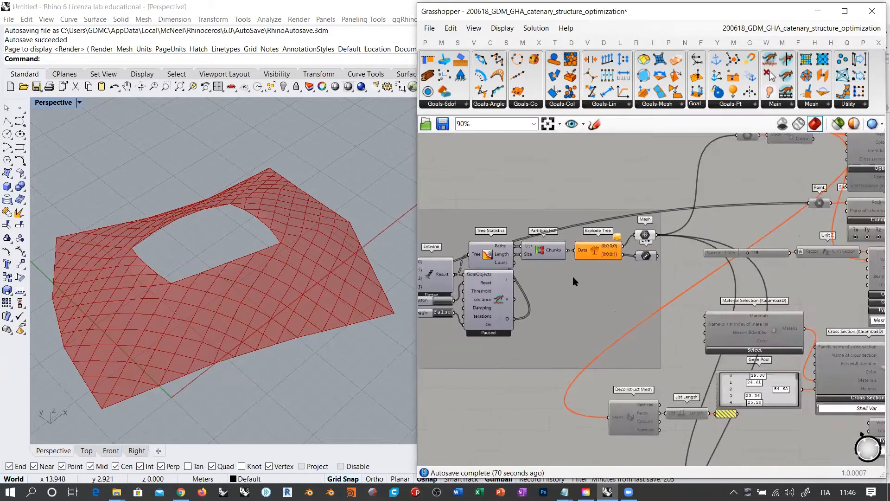
scroll(716, 223, "up", 3)
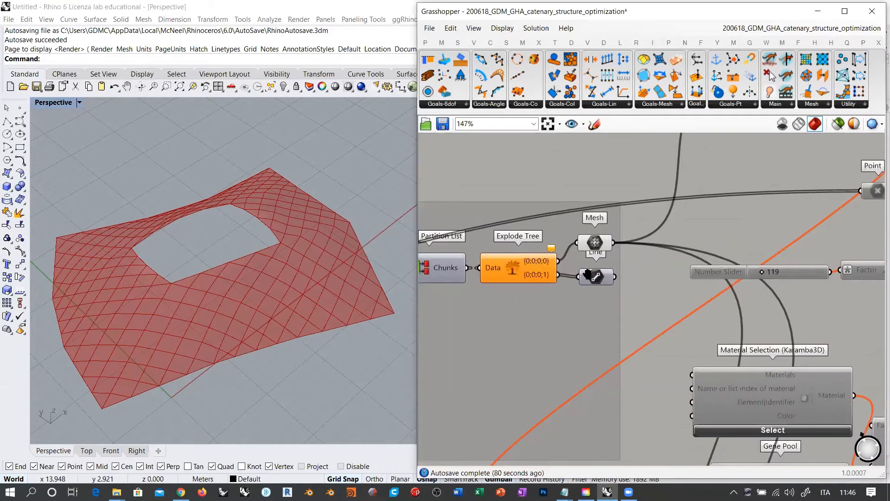
scroll(584, 271, "down", 5)
scroll(632, 320, "up", 4)
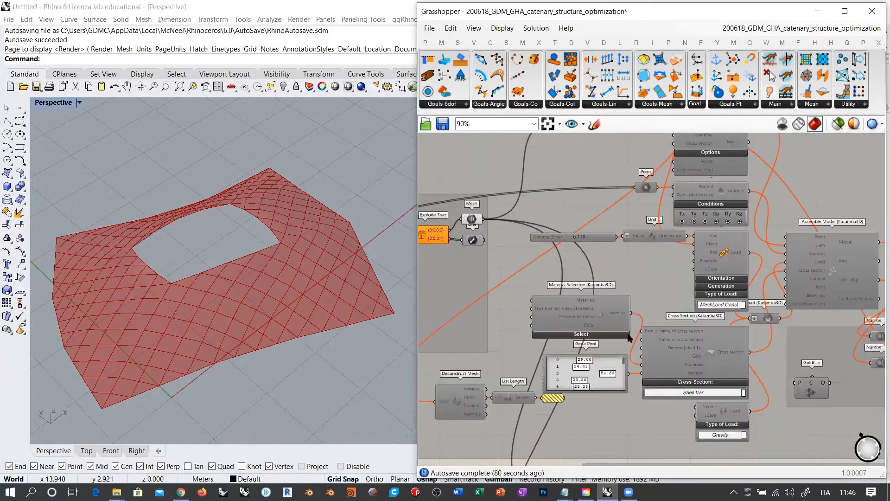
scroll(602, 345, "up", 5)
left_click(582, 337)
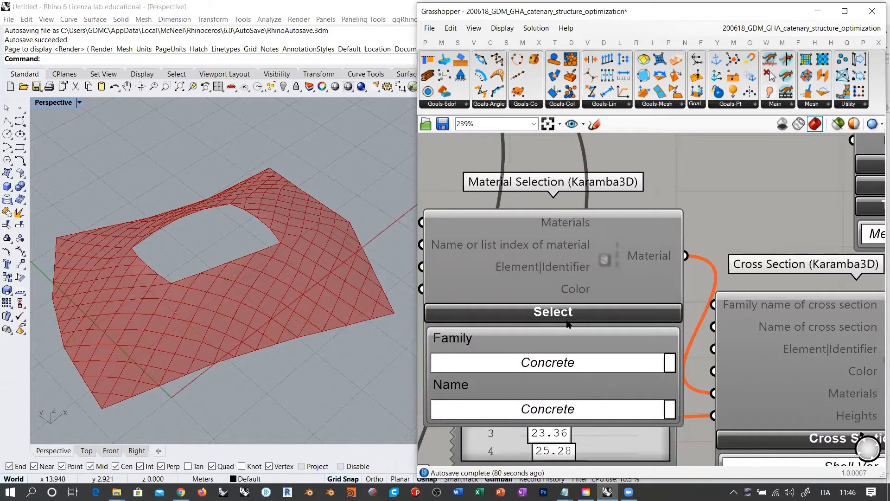
left_click(571, 319)
scroll(691, 221, "down", 10)
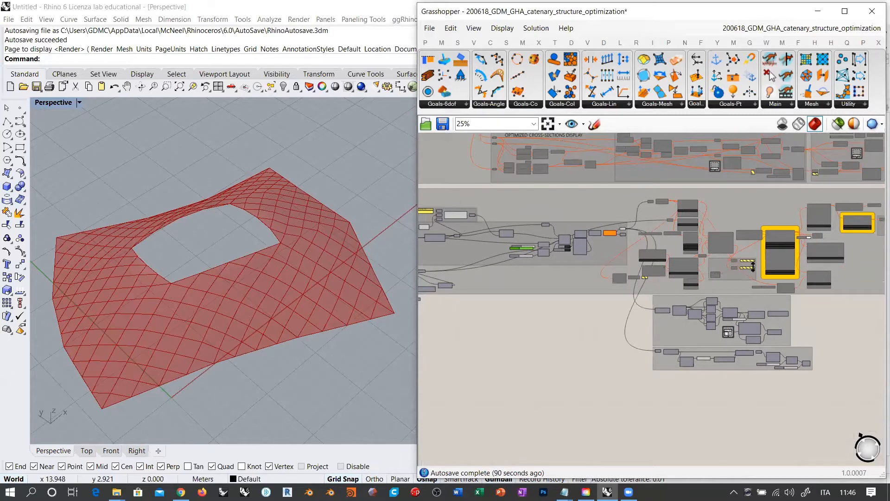
- Move the red "Kangaroo -> Karamba/Millipede realistic simulation" note and its web link directly beneath the Kangaroo 0.099 group
right_click_drag(500, 341, 590, 336)
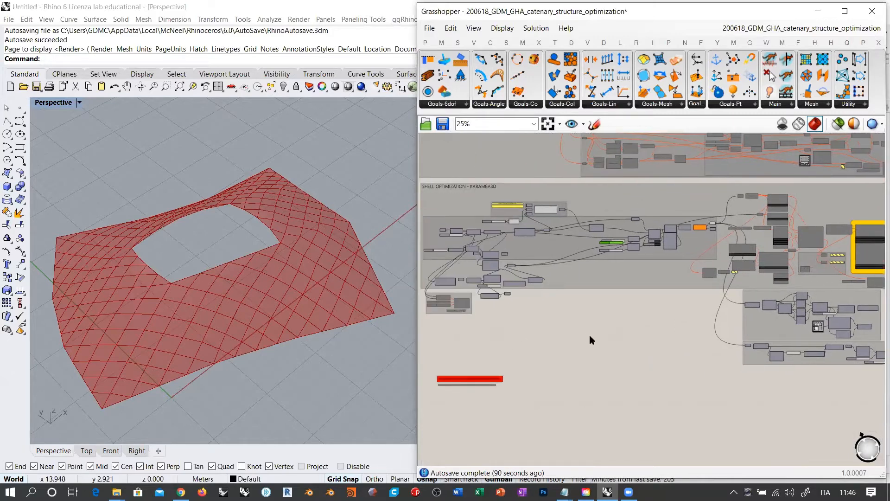
scroll(472, 388, "up", 5)
left_click_drag(560, 403, 444, 329)
right_click_drag(489, 331, 588, 354)
left_click_drag(537, 392, 513, 274)
left_click(513, 274)
- Open the text of the kangaroo-real-elastic-strength link note and close it without making changes
scroll(466, 212, "up", 4)
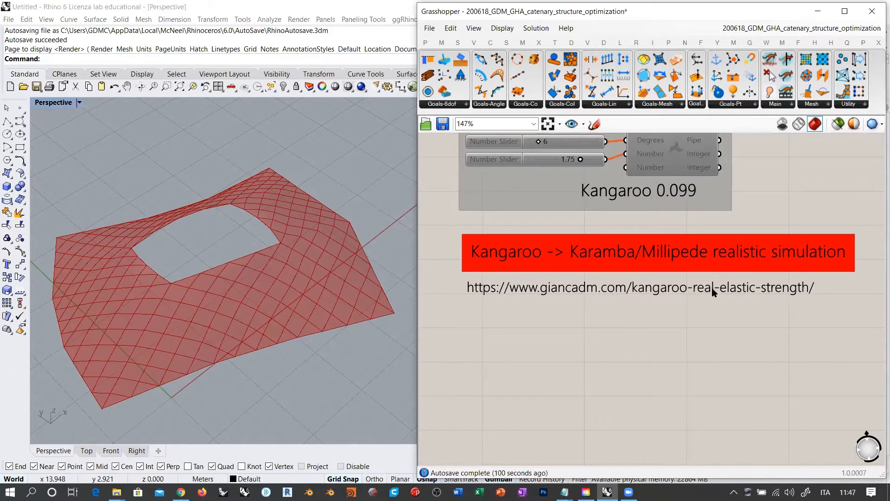
double_click(713, 293)
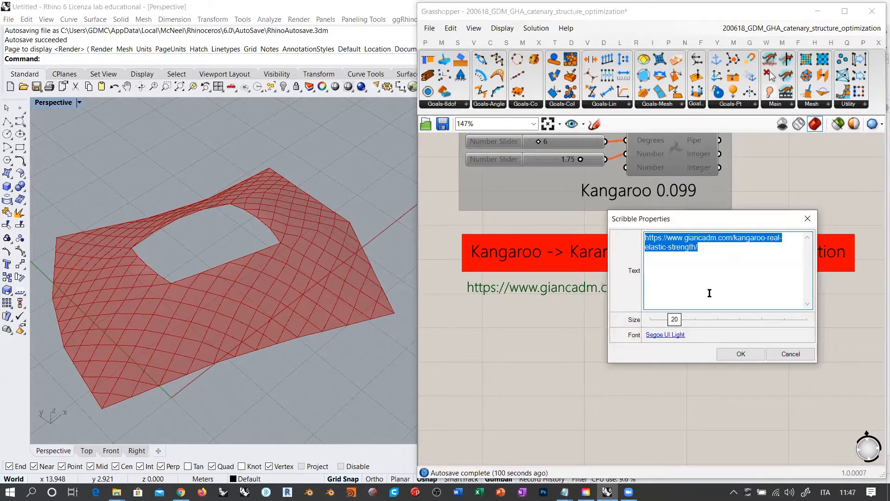
left_click(791, 353)
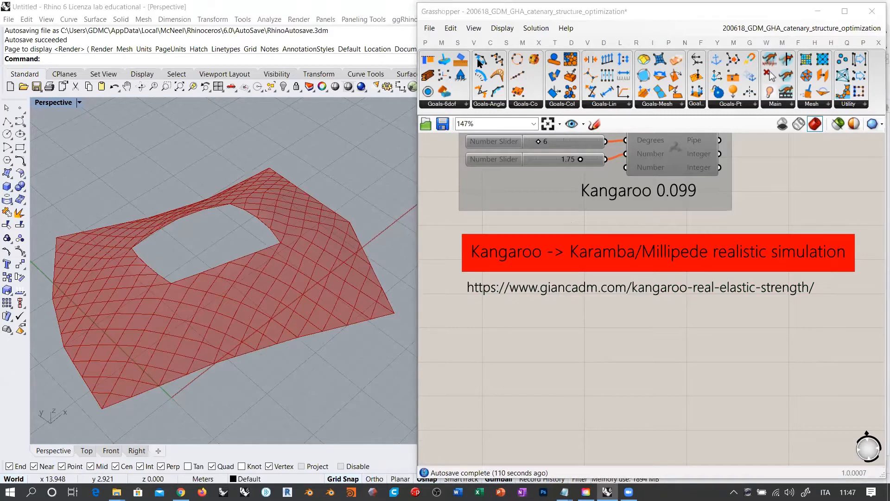
left_click(620, 387)
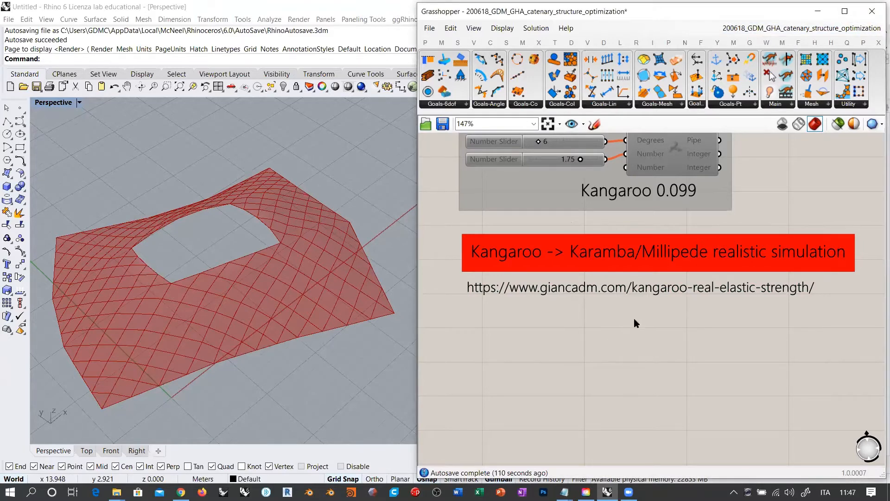
- Examine the Kangaroo material strength group and its elastic modulus, area and line inputs
right_click_drag(635, 321, 647, 367)
scroll(647, 369, "down", 4)
right_click_drag(703, 315, 623, 393)
scroll(628, 341, "down", 1)
right_click_drag(730, 211, 670, 283)
scroll(762, 158, "up", 1)
right_click_drag(756, 206, 720, 251)
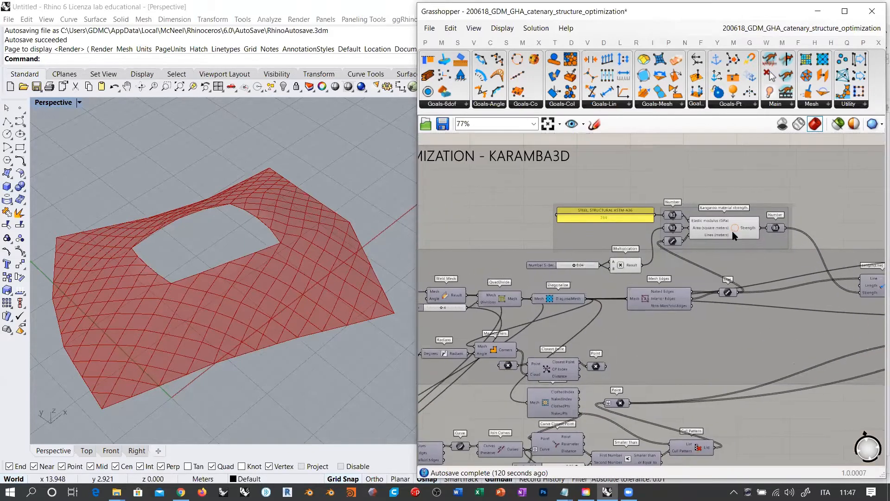
scroll(734, 235, "up", 3)
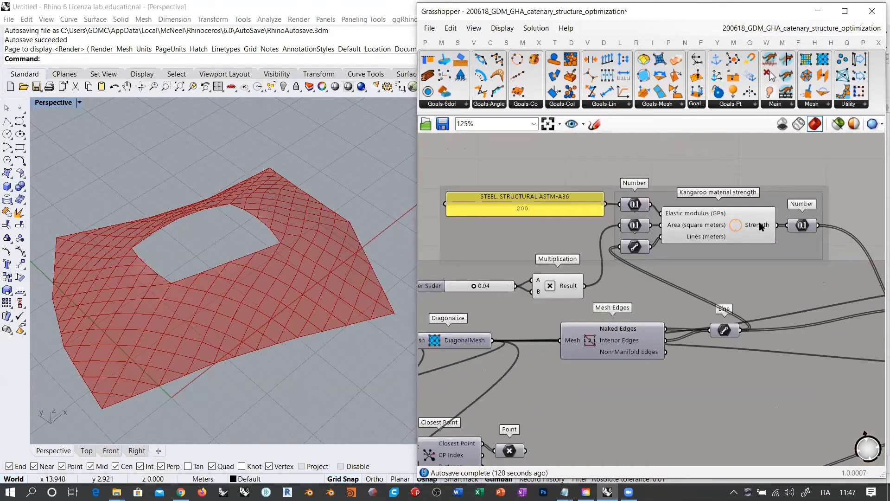
left_click(560, 230)
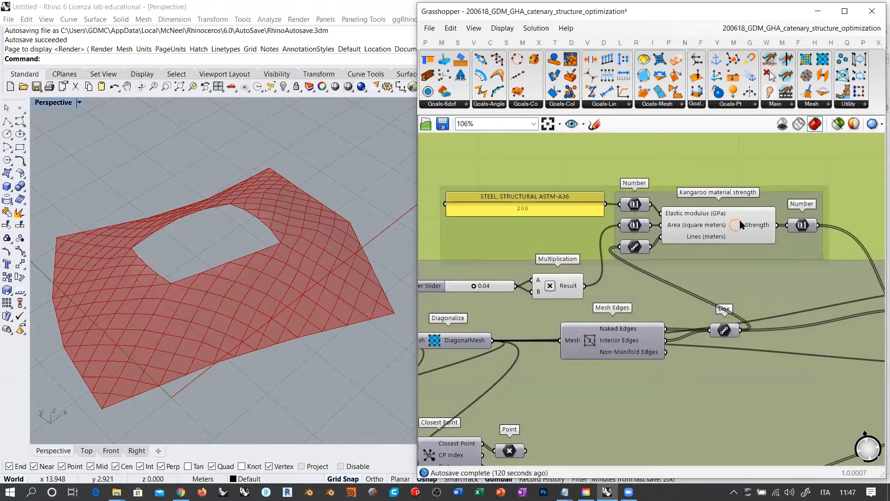
scroll(740, 225, "down", 3)
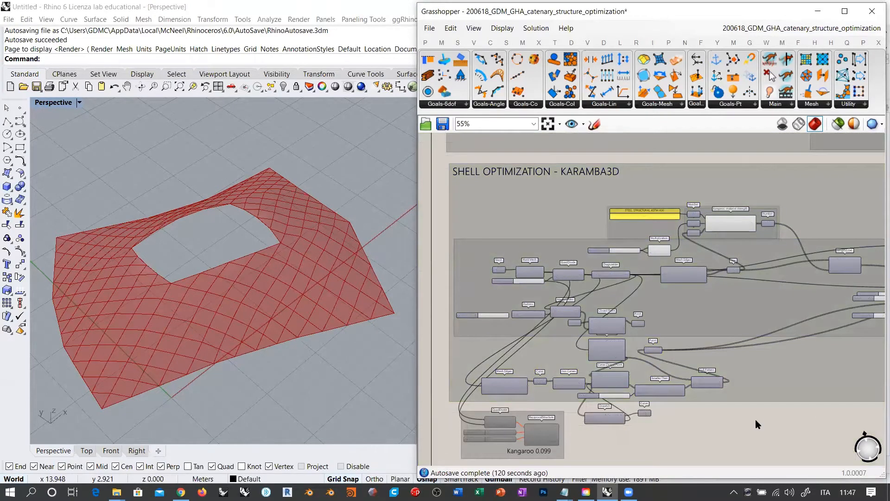
- Move the Point parameters after Cull Pattern and Closest Point towards the goals, placing them one above the other
right_click_drag(747, 420, 636, 401)
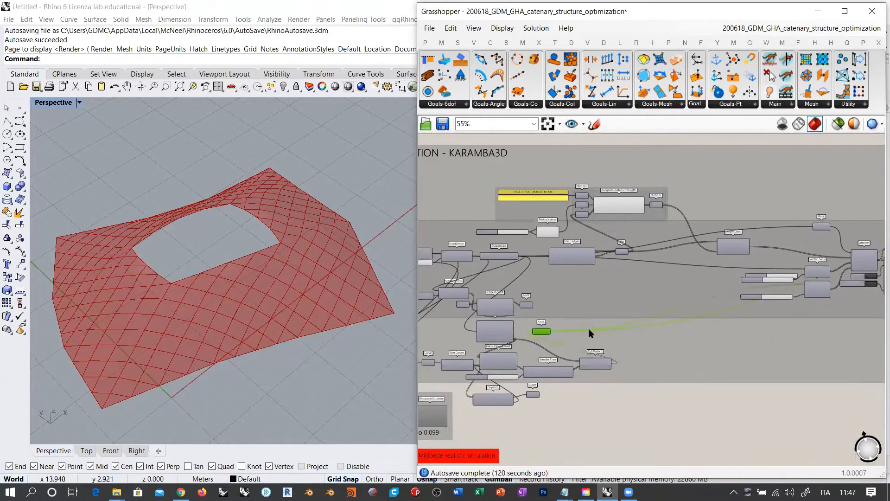
left_click_drag(542, 333, 638, 338)
left_click_drag(526, 309, 645, 305)
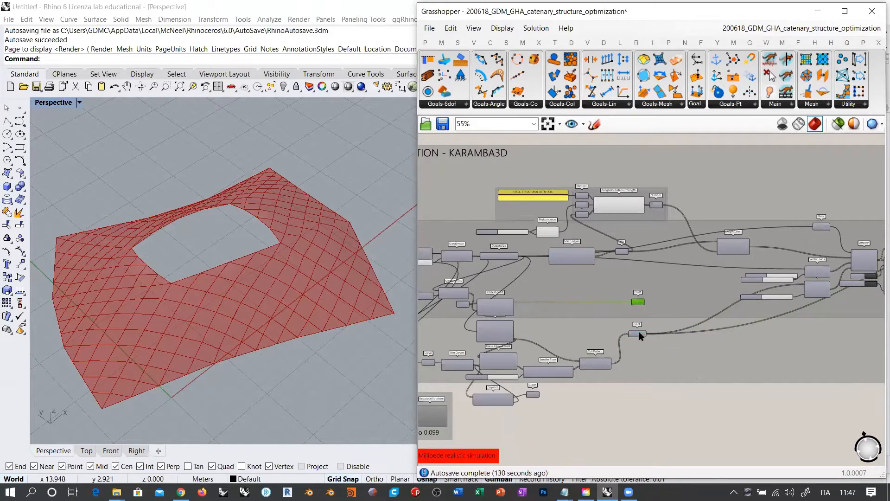
- Switch to Chrome to view the Kangaroo real elastic strength article from its beginning, and return to Grasshopper
key("alt+Tab")
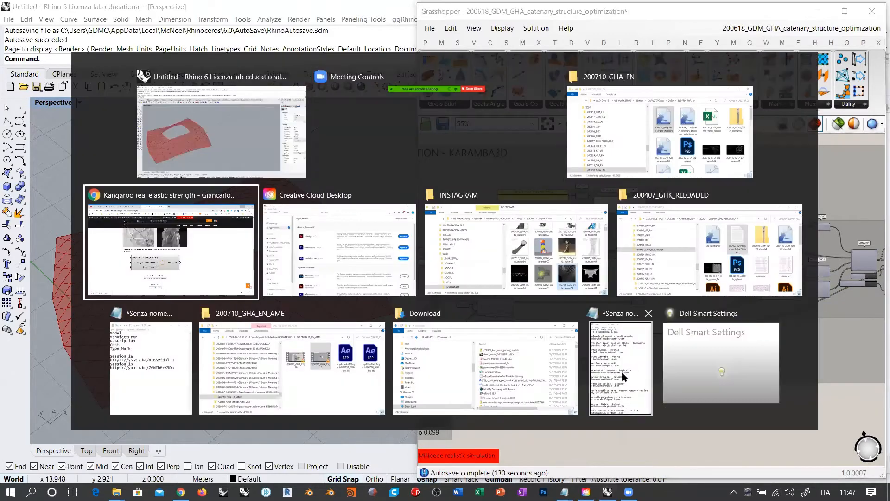
scroll(354, 263, "up", 10)
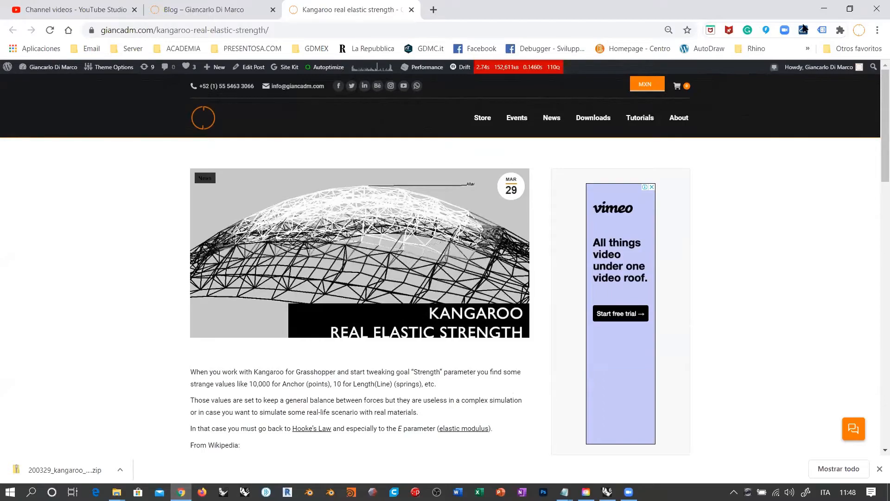
left_click(824, 8)
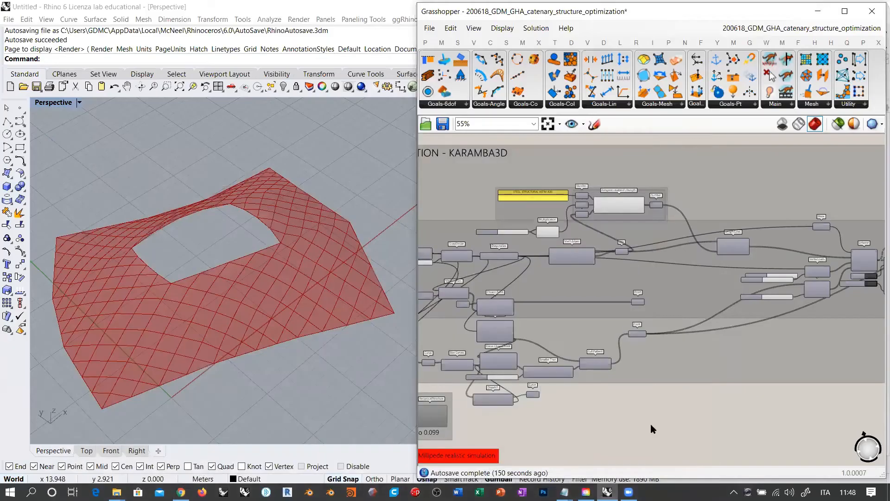
- Review the 0.04 Number Slider and Multiplication that feed the area input of Kangaroo material strength
scroll(641, 243, "up", 4)
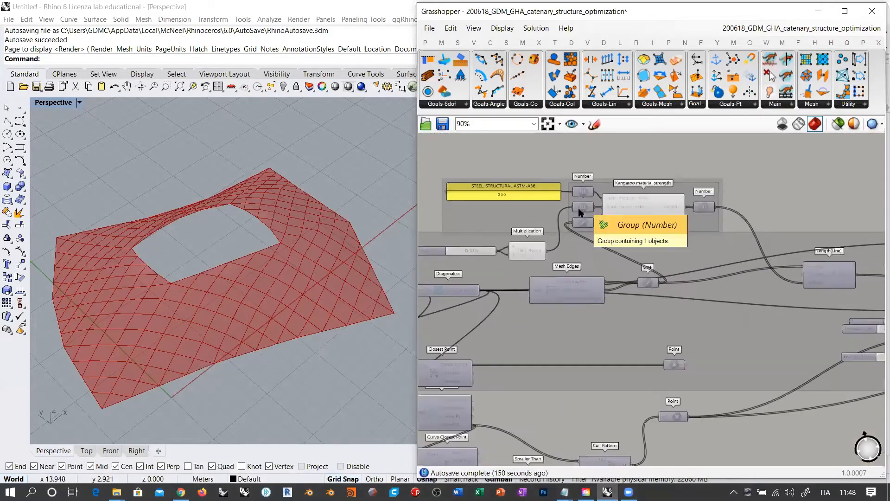
right_click_drag(515, 259, 522, 259)
left_click(496, 261)
left_click(568, 260, "shift")
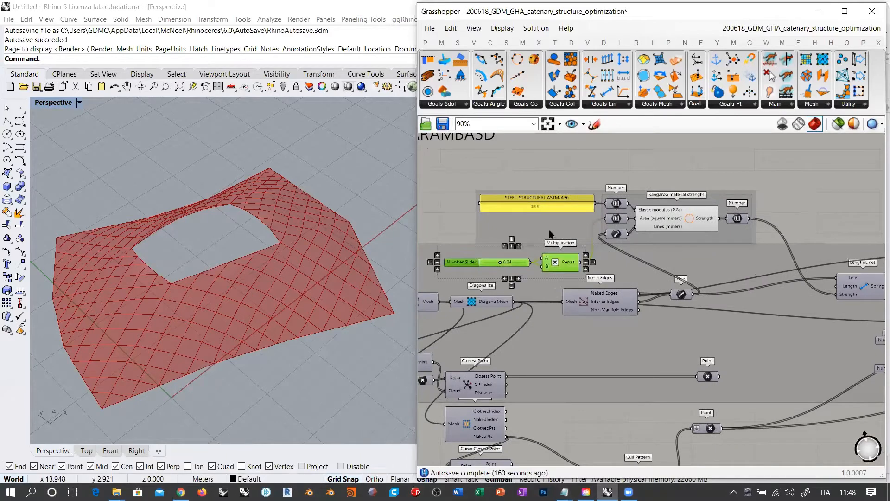
left_click(549, 224, "shift")
scroll(534, 220, "down", 4)
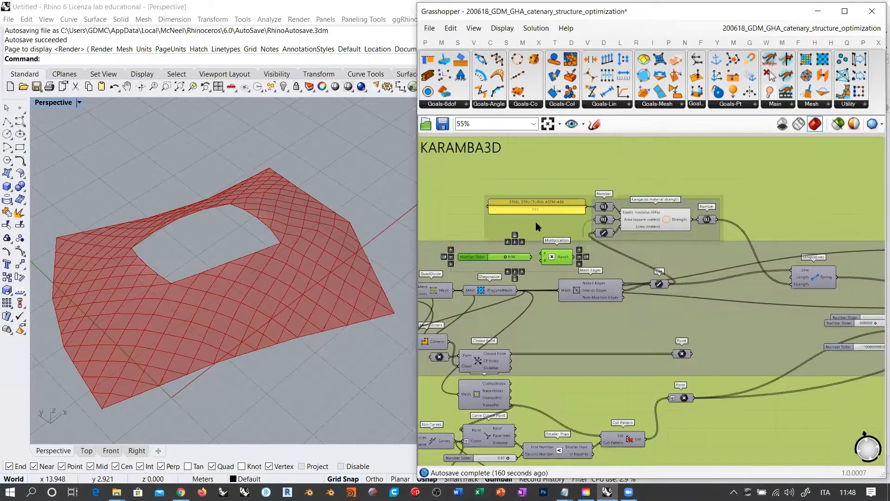
right_click_drag(621, 394, 610, 329)
scroll(624, 308, "down", 4)
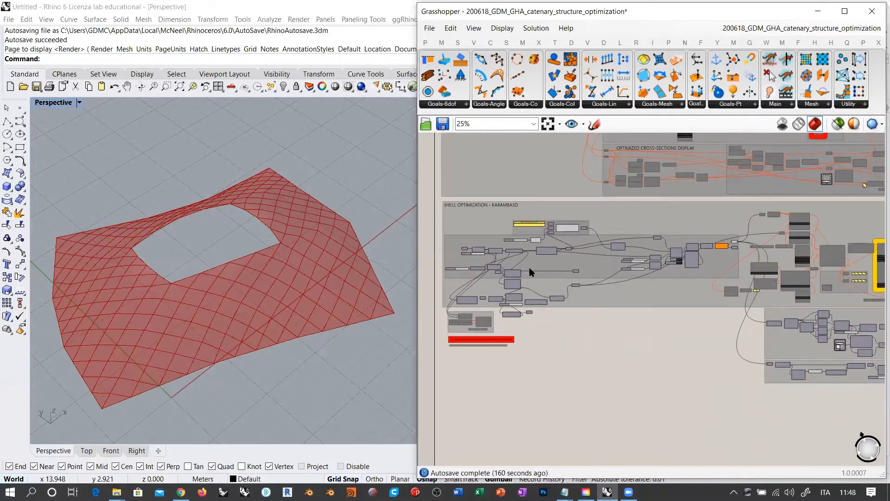
- Align the Curve parameter with the List A output of Dispatch
scroll(497, 241, "up", 3)
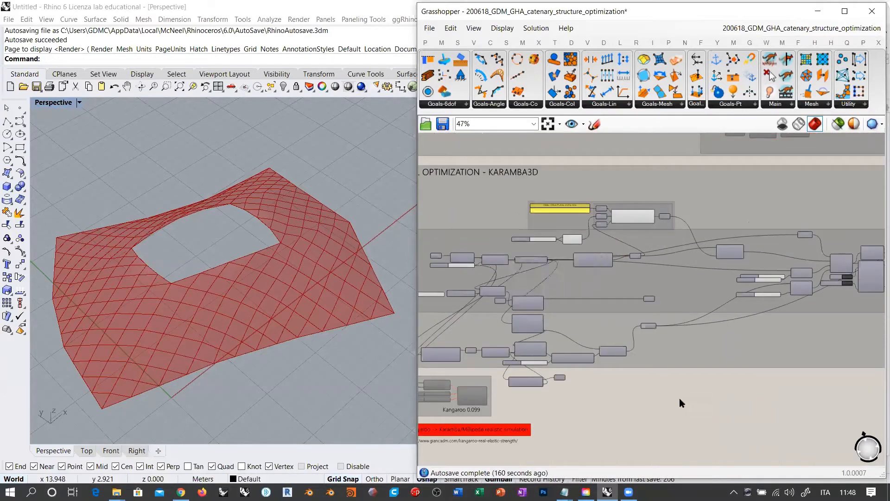
scroll(517, 386, "up", 5)
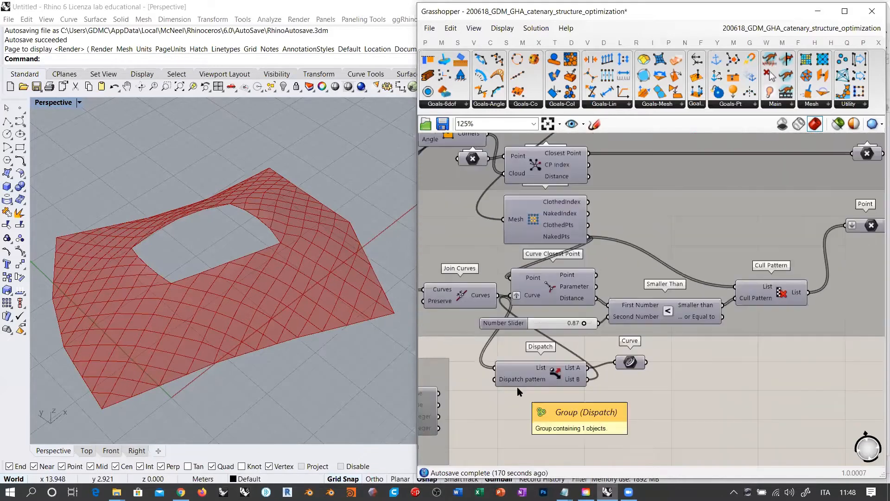
left_click_drag(629, 365, 630, 371)
left_click(628, 388)
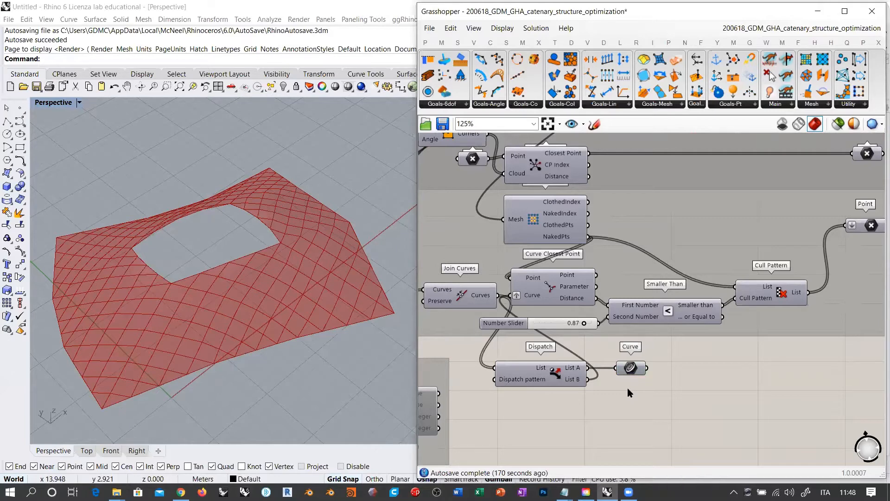
scroll(660, 370, "down", 1)
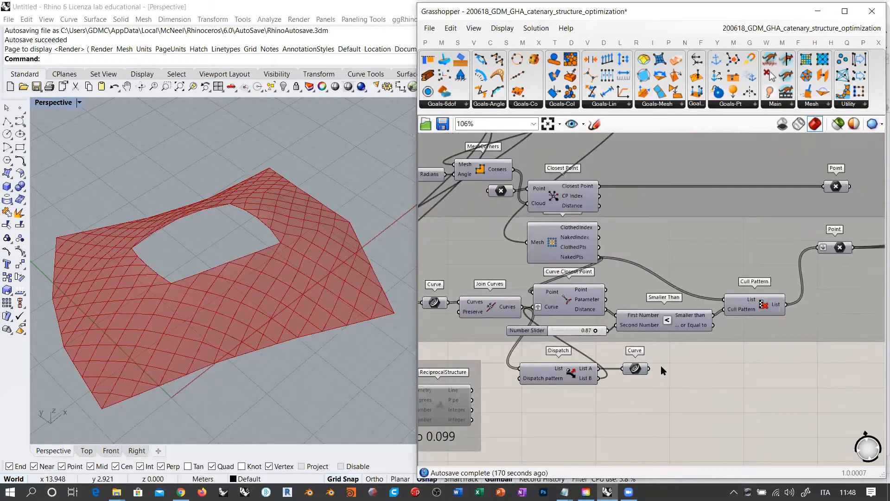
right_click_drag(672, 361, 714, 365)
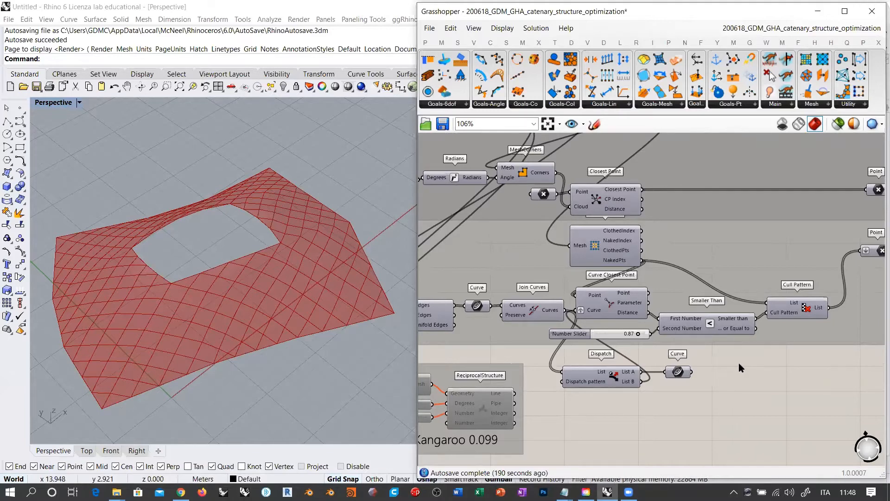
scroll(683, 382, "down", 4)
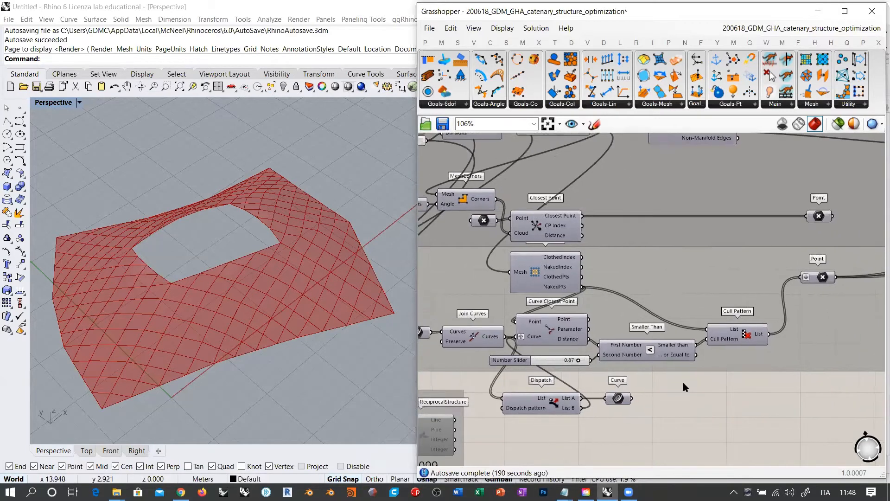
- Review how the Kangaroo material strength output feeds the Strength input of the Length(Line) goal
right_click_drag(733, 381, 693, 405)
scroll(769, 211, "up", 4)
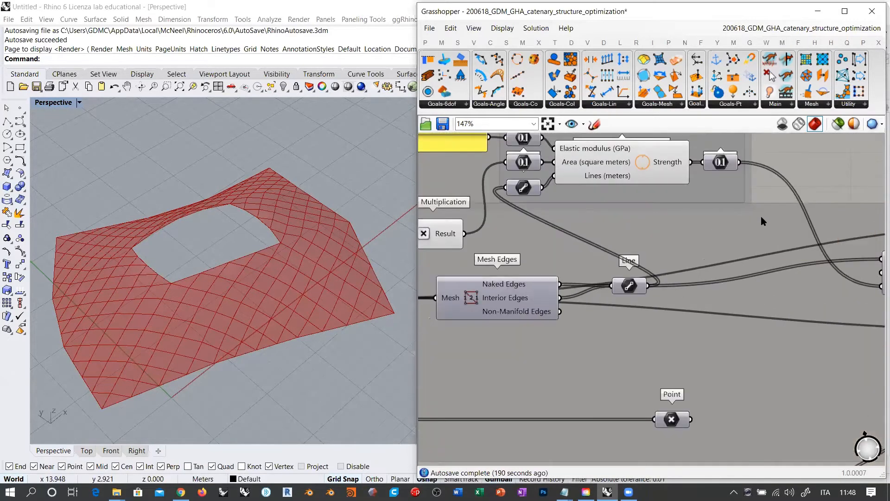
right_click_drag(260, 291, 341, 272)
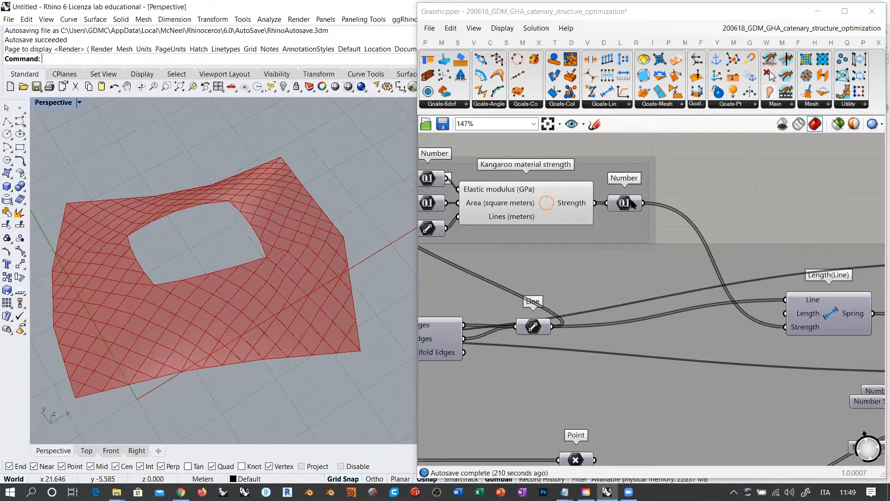
mouse_move(625, 204)
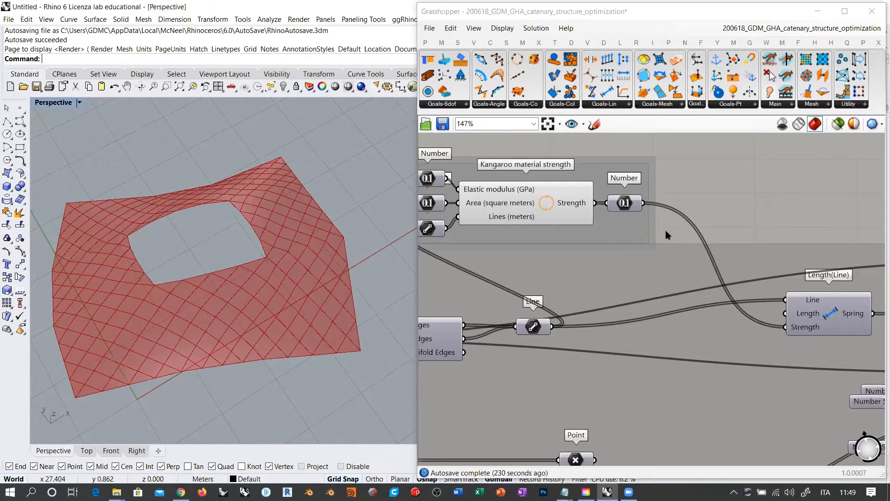
scroll(669, 227, "down", 8)
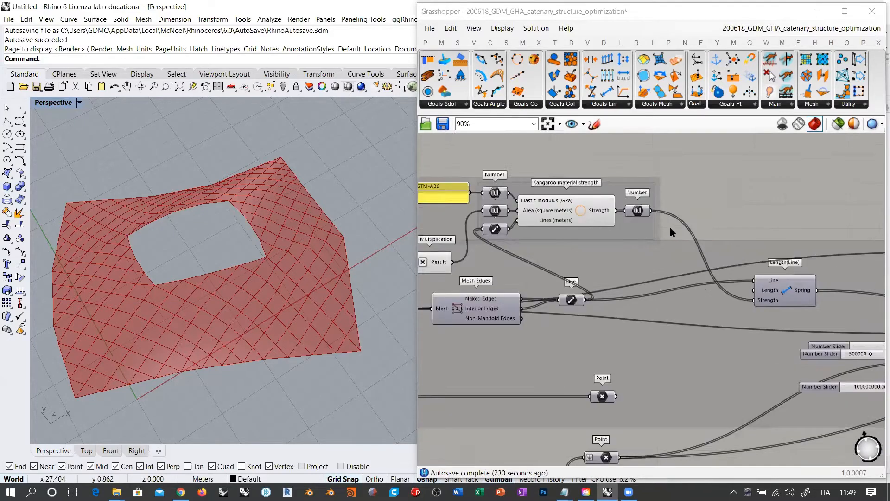
scroll(616, 308, "down", 5)
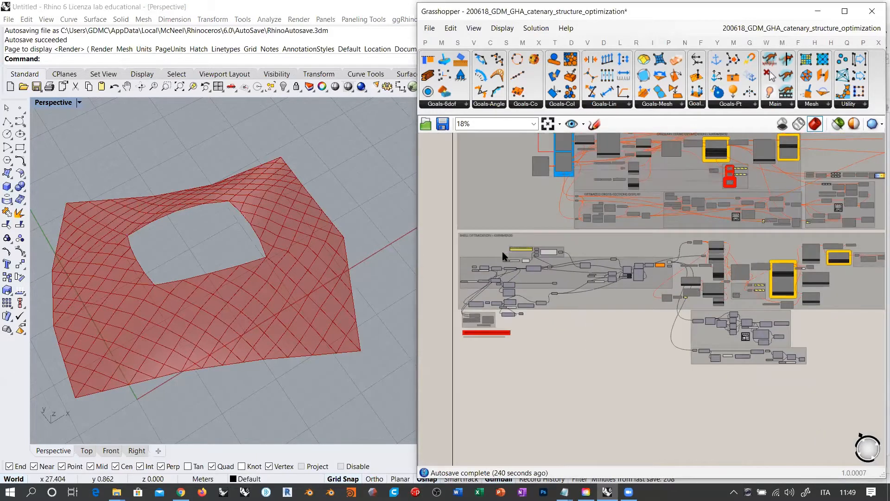
- Disconnect the Number parameter after Kangaroo material strength from the Strength input of the Length(Line) goal
scroll(502, 251, "up", 10)
right_click_drag(684, 303, 602, 286)
mouse_move(660, 289)
right_mouse_down()
mouse_move(526, 260)
mouse_move(662, 305)
right_mouse_up()
scroll(538, 217, "up", 3)
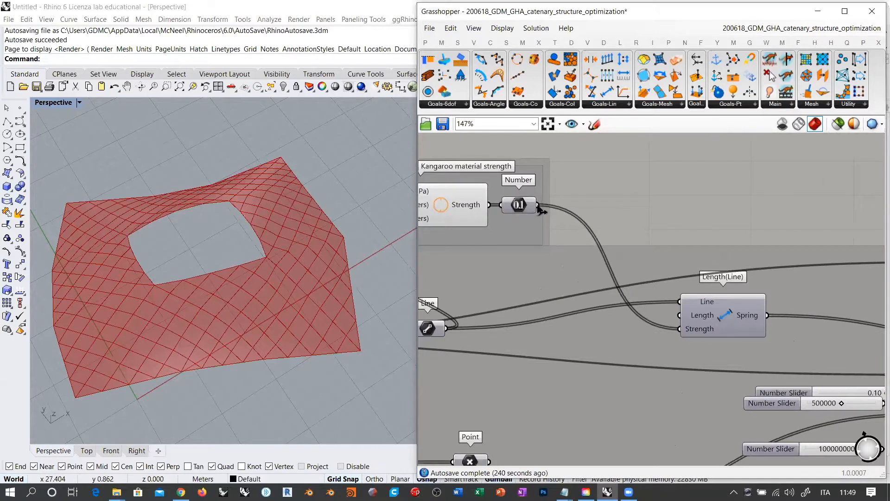
left_click_drag(537, 205, 680, 329)
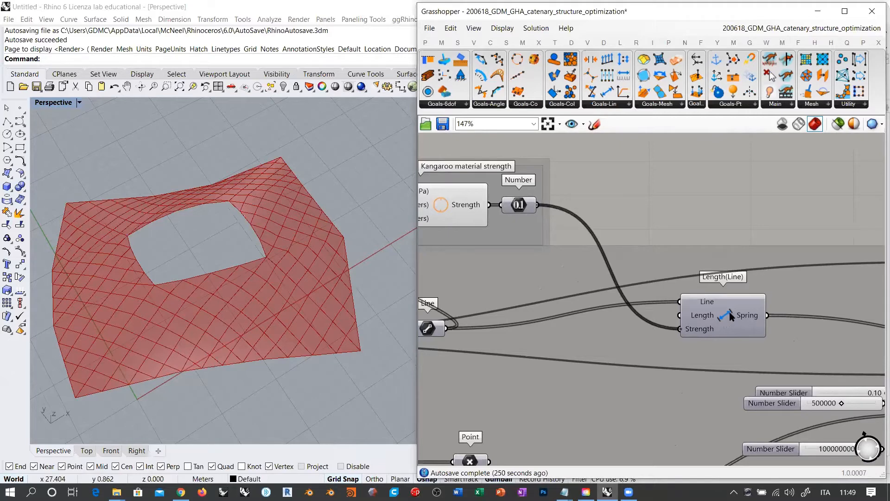
key("ctrl+z")
- Reset and run the Kangaroo solver without the steel stiffness, pause it, and examine the deformed mesh in Rhino
right_click_drag(744, 369, 497, 284)
scroll(672, 274, "down", 3)
scroll(830, 307, "up", 1)
right_click_drag(830, 305, 639, 326)
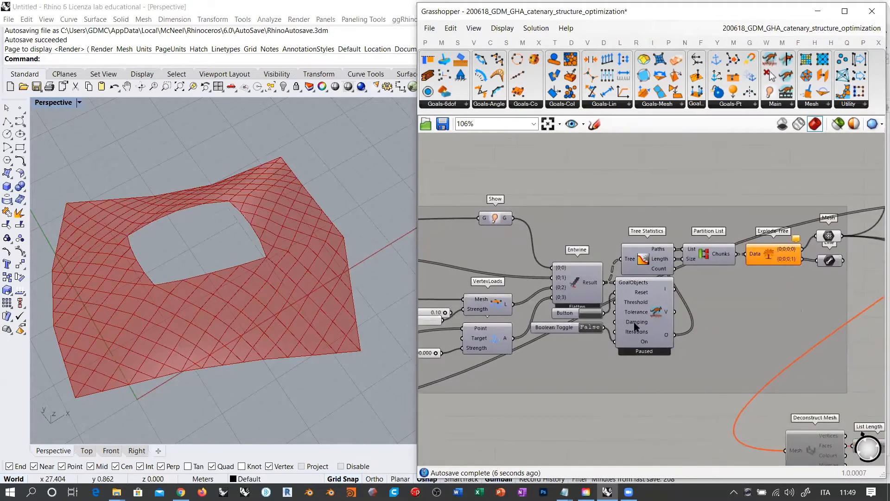
left_click(594, 317)
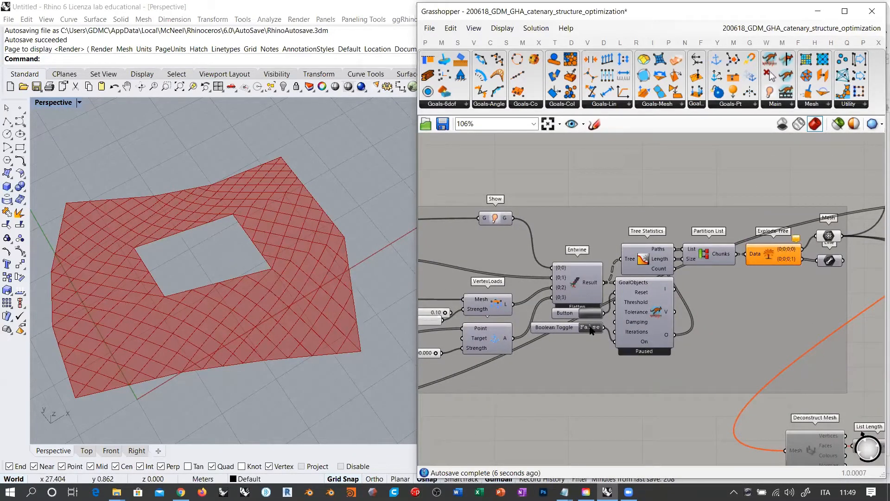
double_click(592, 328)
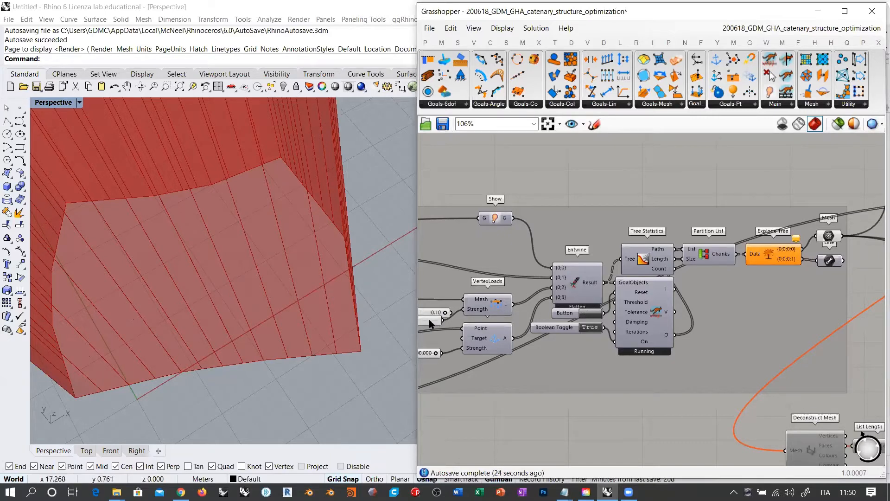
double_click(591, 328)
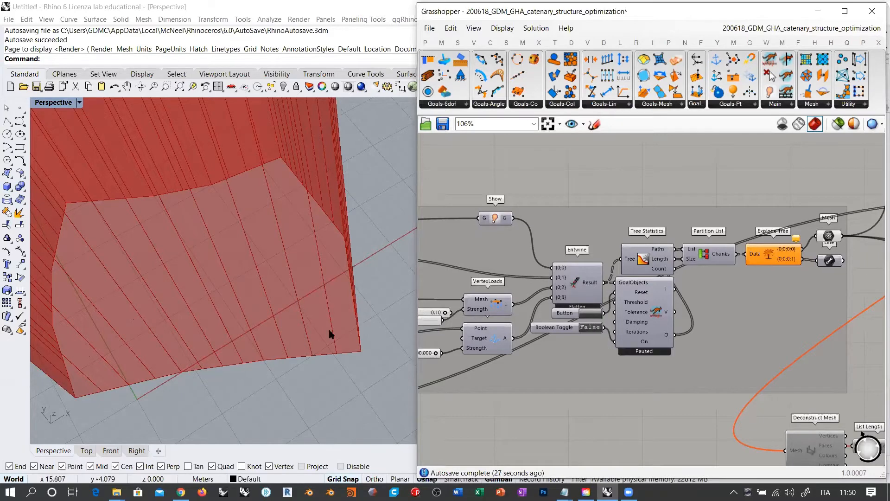
scroll(327, 338, "down", 5)
scroll(327, 352, "down", 8)
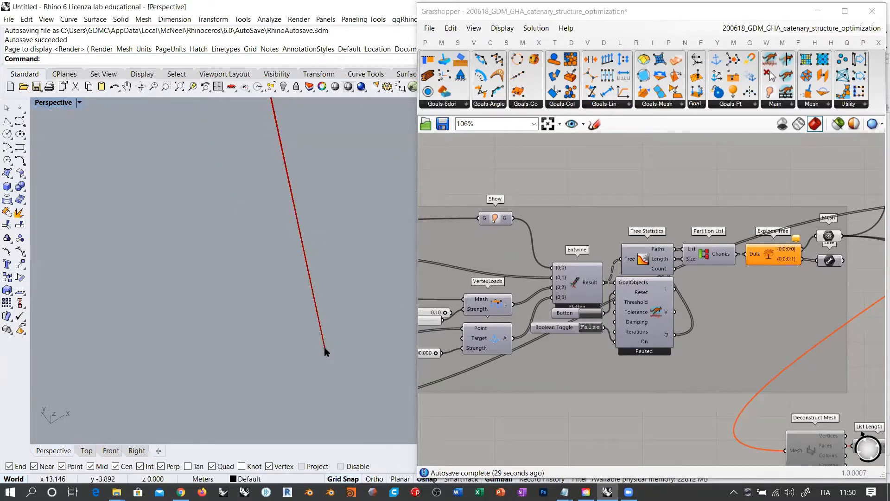
scroll(325, 351, "up", 10)
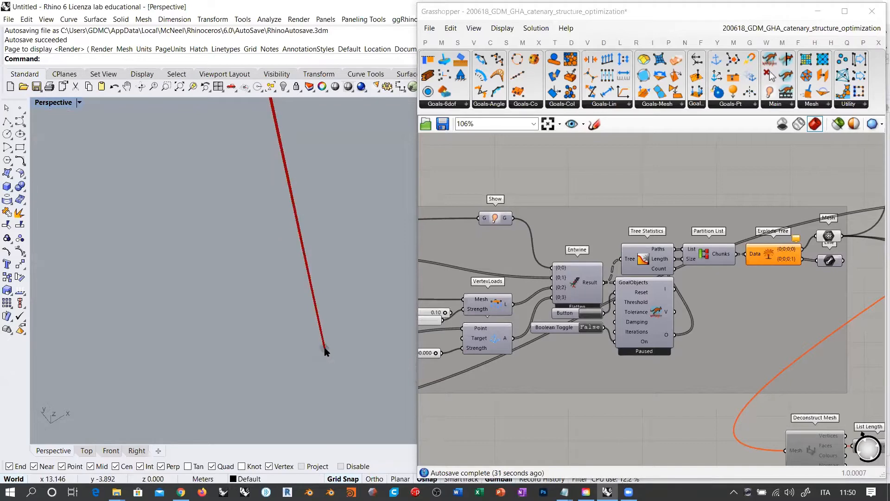
scroll(324, 351, "up", 5)
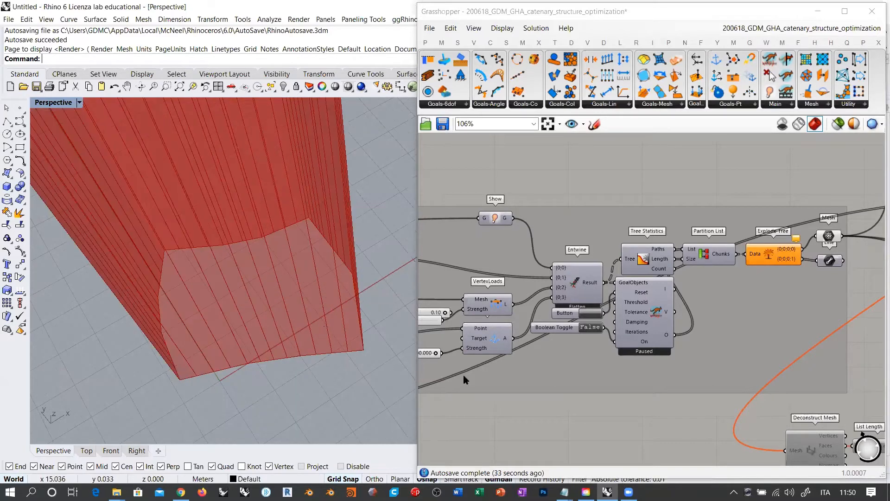
- Leave only the 0.10 Number Slider driving the VertexLoads Strength, and align the disconnected 500000 slider beneath it
scroll(497, 324, "up", 4)
scroll(497, 324, "up", 2)
left_click(498, 310)
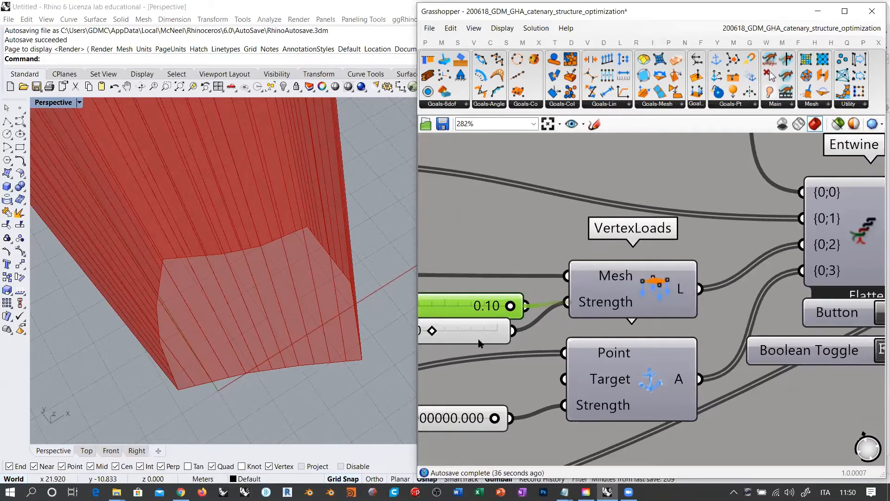
left_click_drag(473, 332, 486, 335)
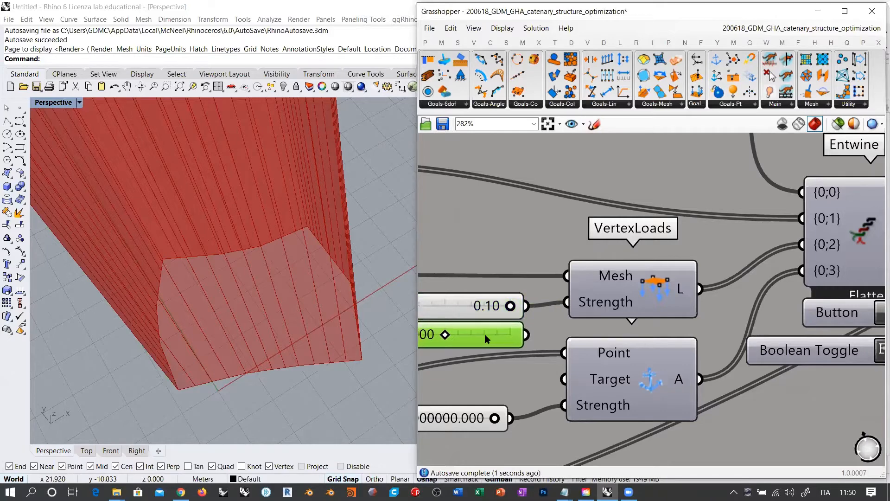
- Align the 100000000.000 Number Slider with the Strength input of the anchor goal, below the other sliders
scroll(610, 345, "down", 3)
right_click_drag(548, 323, 666, 378)
right_click_drag(584, 292, 712, 289)
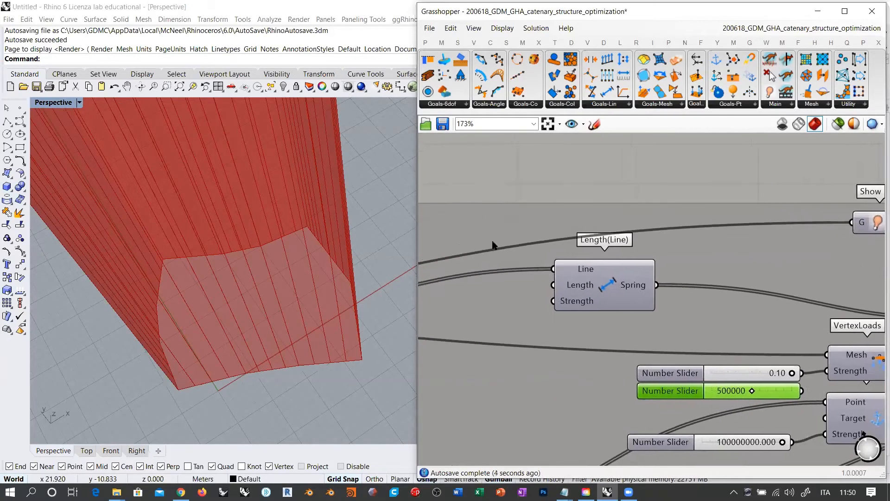
right_click_drag(494, 244, 591, 260)
scroll(589, 255, "down", 3)
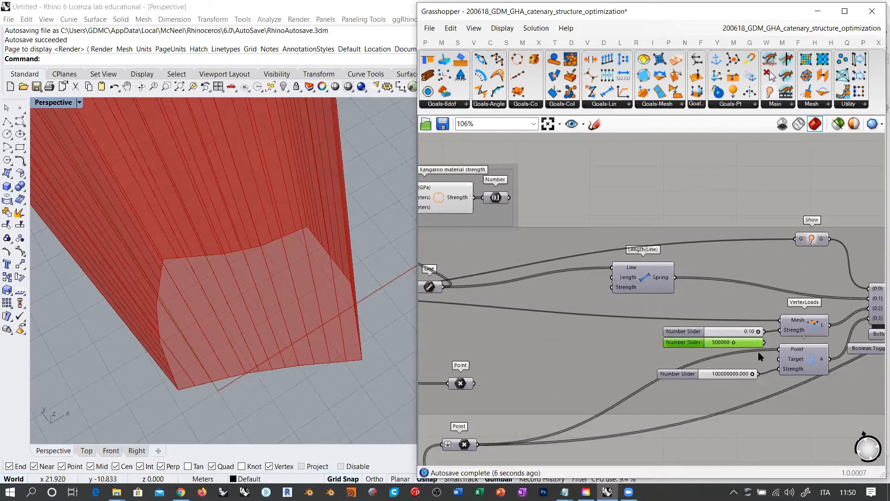
right_click_drag(783, 357, 607, 303)
scroll(612, 301, "up", 3)
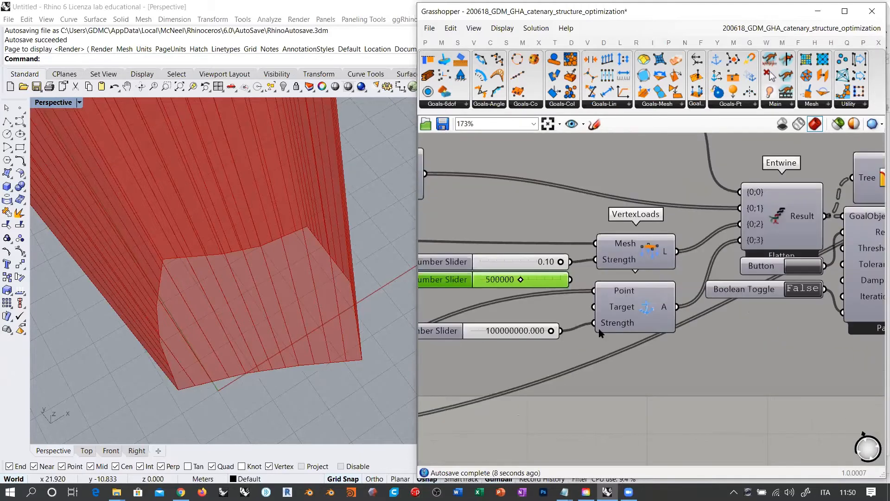
left_click_drag(524, 334, 536, 326)
left_click(558, 315)
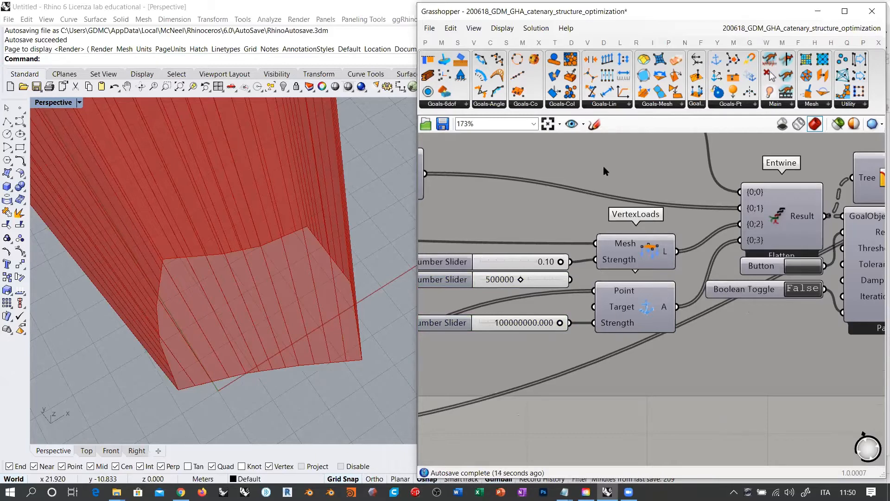
- Run the Kangaroo solver with the 0.10 vertex load, pause it, and reset the shell mesh
right_click_drag(786, 346, 611, 352)
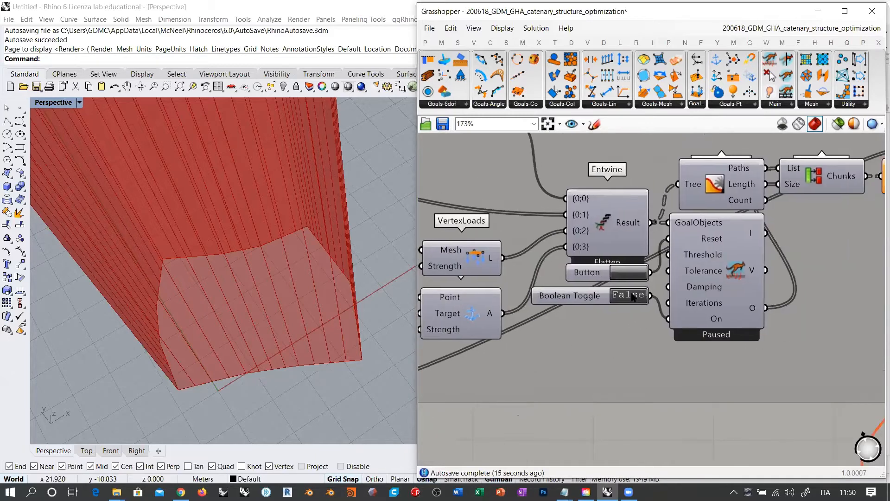
double_click(634, 294)
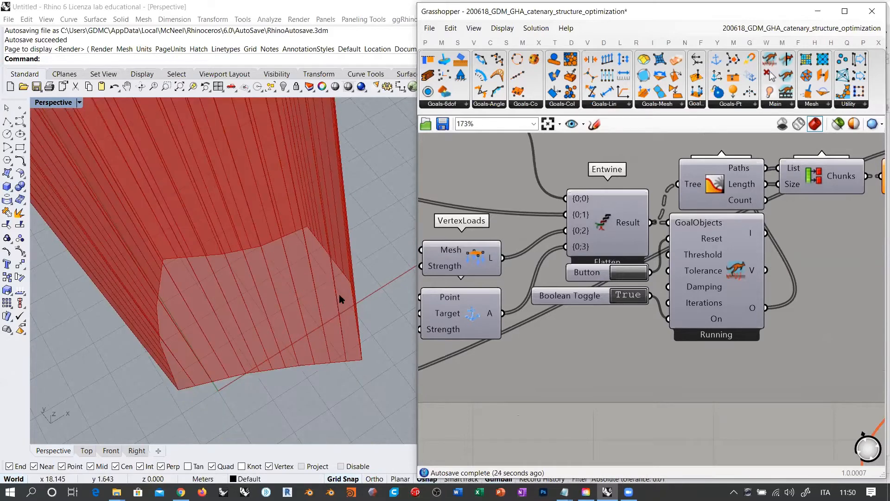
left_click(627, 296)
left_click(627, 296)
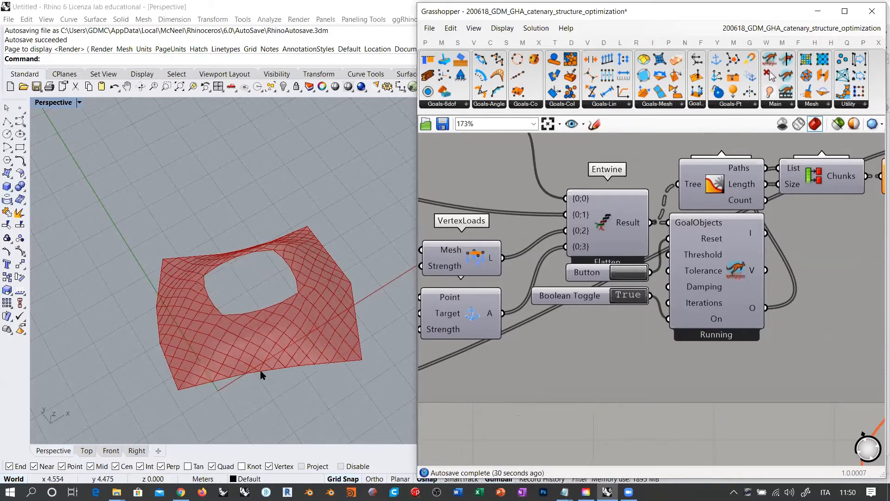
left_click(627, 295)
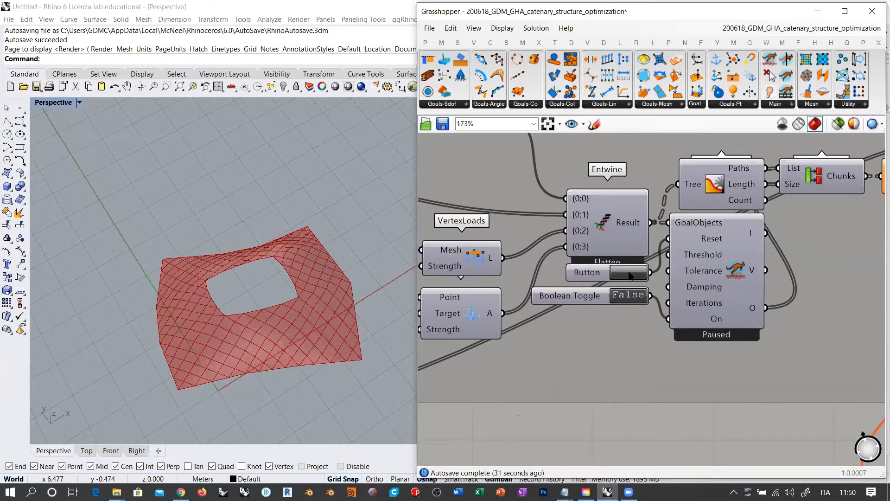
left_click(629, 273)
- Turn off the preview of the whole SHELL OPTIMIZATION - KARAMBA3D part of the definition
scroll(683, 259, "down", 8)
scroll(683, 258, "down", 1)
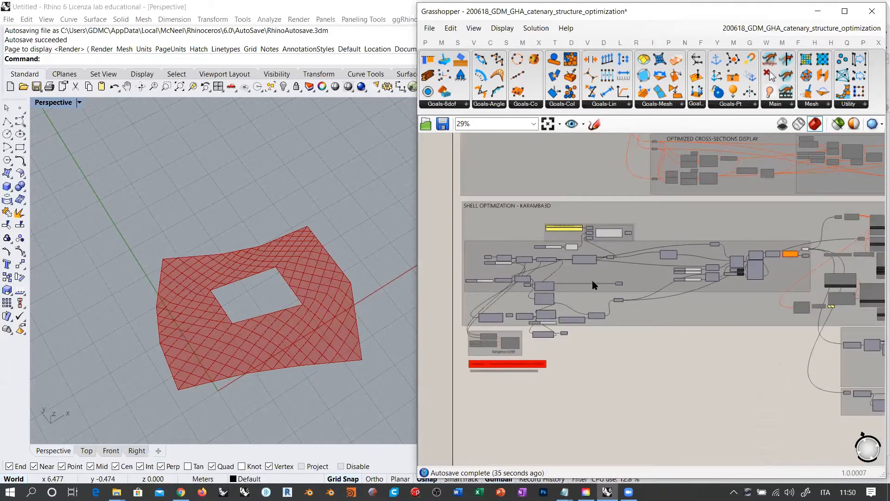
scroll(543, 227, "down", 3)
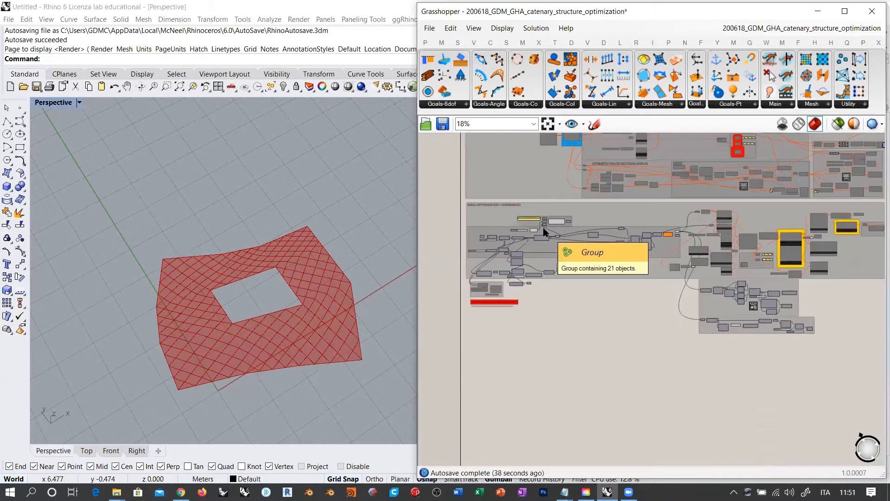
scroll(544, 227, "down", 1)
right_click_drag(635, 232, 587, 243)
scroll(587, 243, "down", 1)
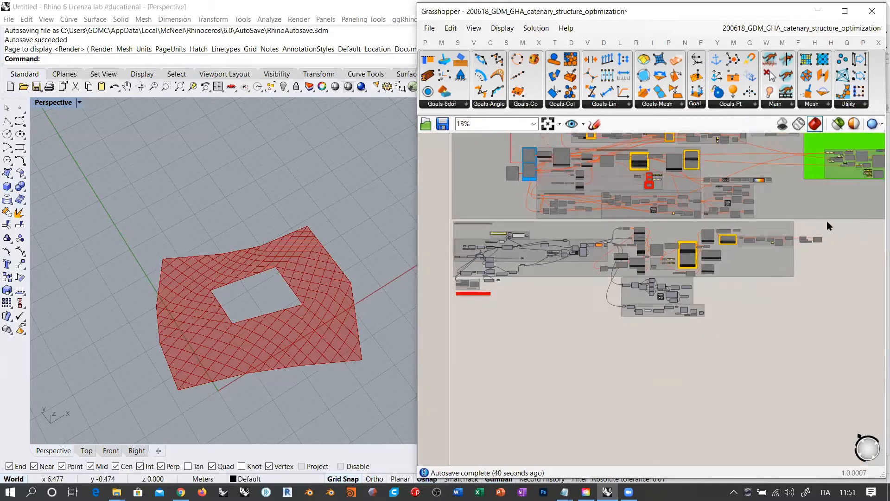
left_click_drag(822, 220, 439, 319)
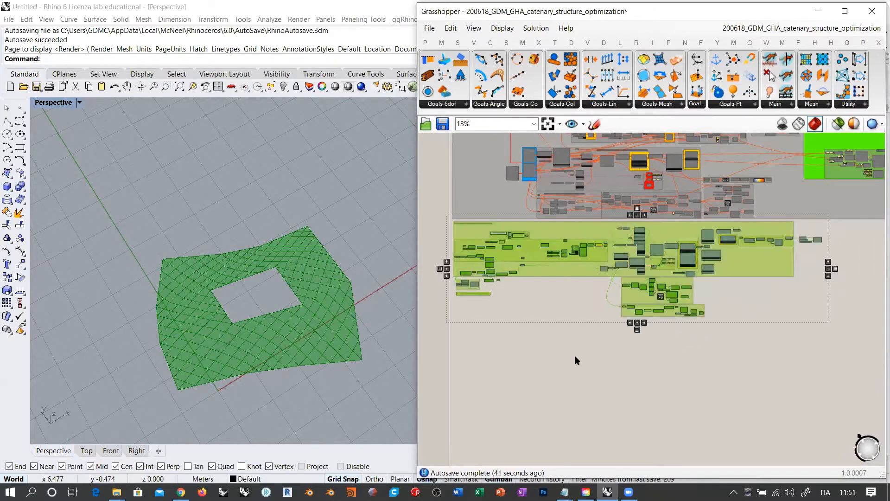
key("ctrl+q")
left_click(576, 352)
- Enable all components of the SHELL OPTIMIZATION - MILLIPEDE group
right_click_drag(551, 382, 573, 247)
scroll(573, 246, "down", 1)
right_click_drag(553, 291, 549, 224)
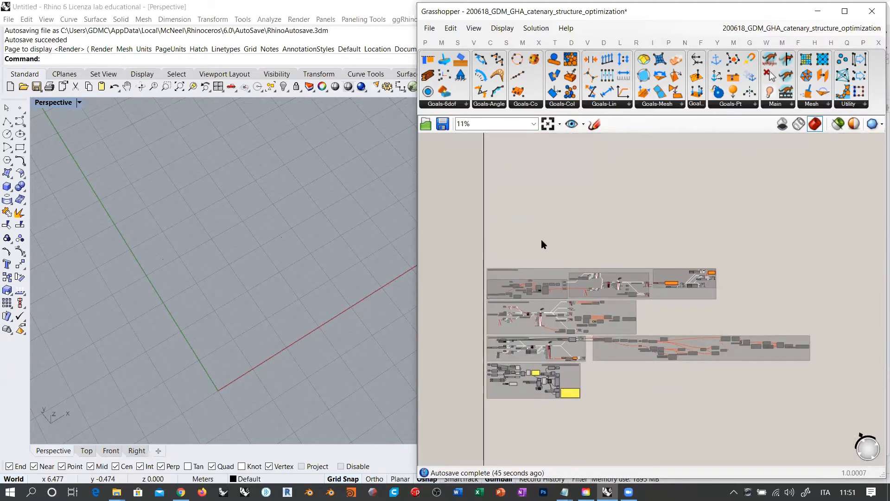
scroll(541, 239, "up", 2)
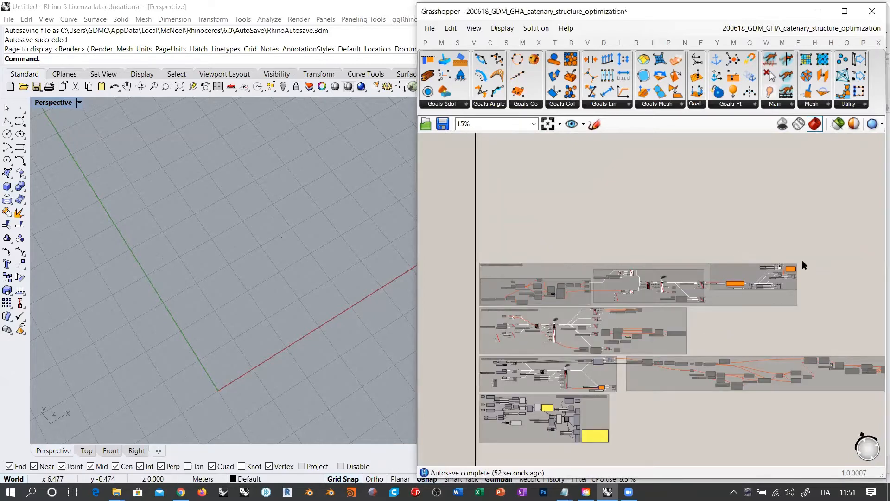
left_click_drag(807, 260, 467, 309)
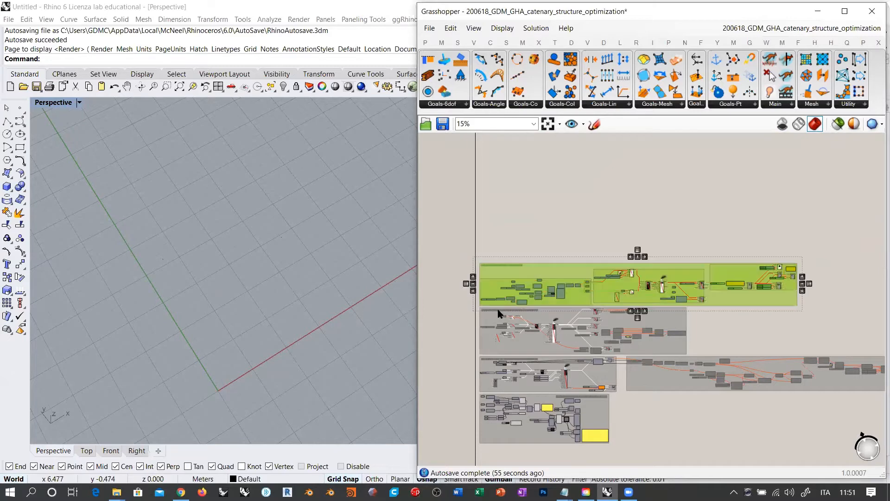
left_click(504, 225)
- Examine the Millipede shell group, from its Kangaroo form finding to the FE Mesh, FE Point Supports and FEA System components
scroll(528, 262, "up", 2)
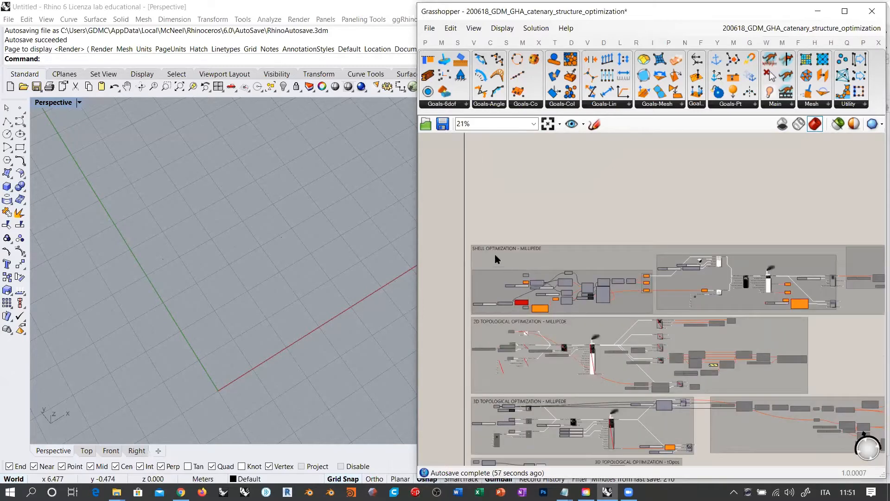
scroll(496, 260, "up", 5)
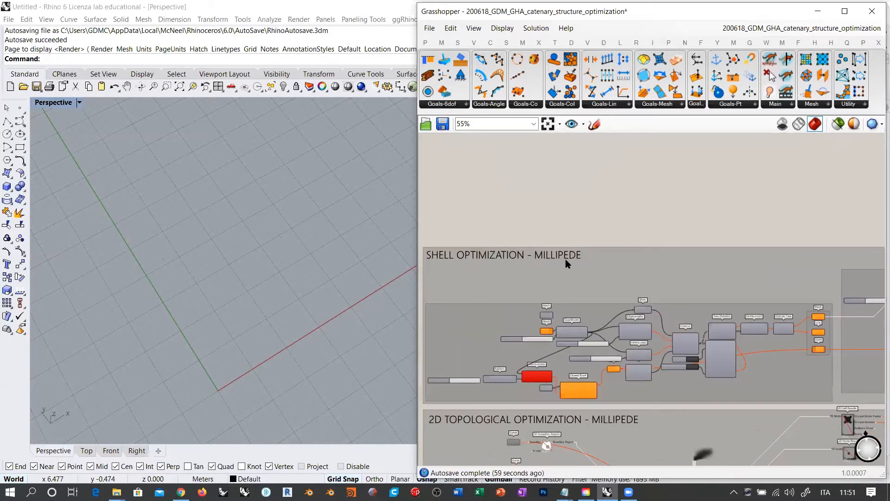
scroll(566, 262, "up", 5)
right_click_drag(793, 270, 699, 318)
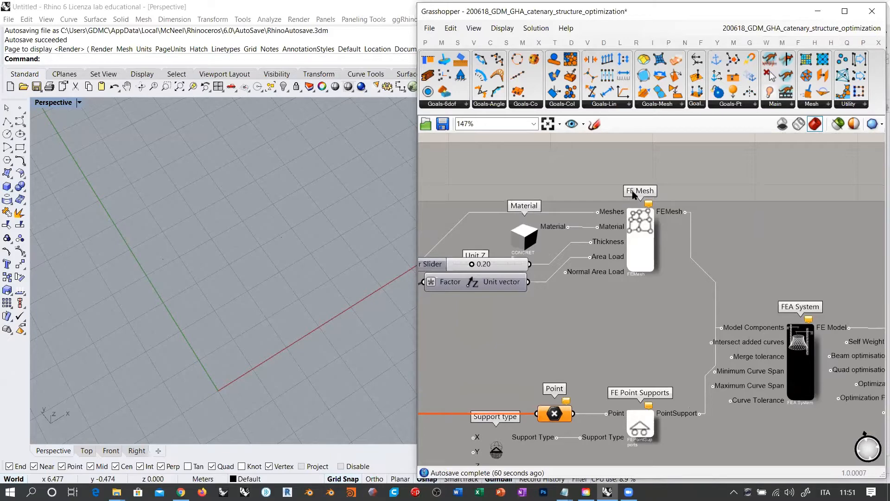
scroll(654, 237, "down", 3)
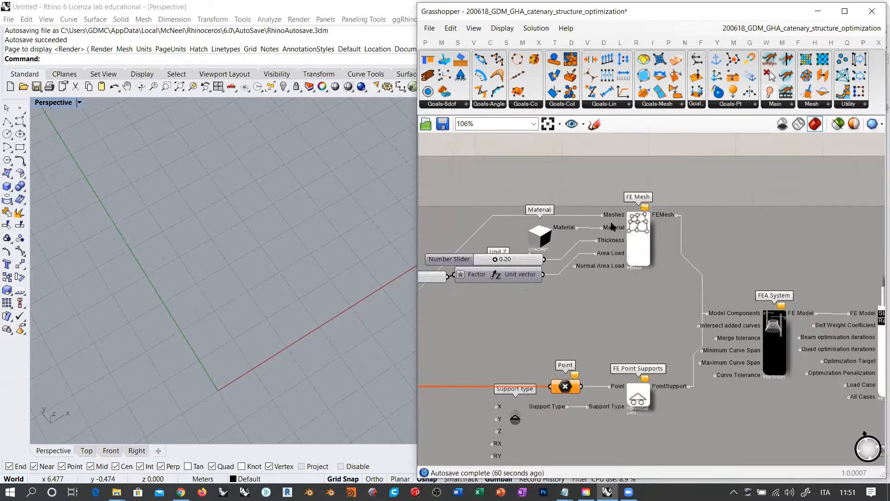
- Examine the rest of the Millipede shell group, from the FE Solver, Mesh Visualization and Stress Lines components to the EigenSystem part
scroll(696, 228, "down", 6)
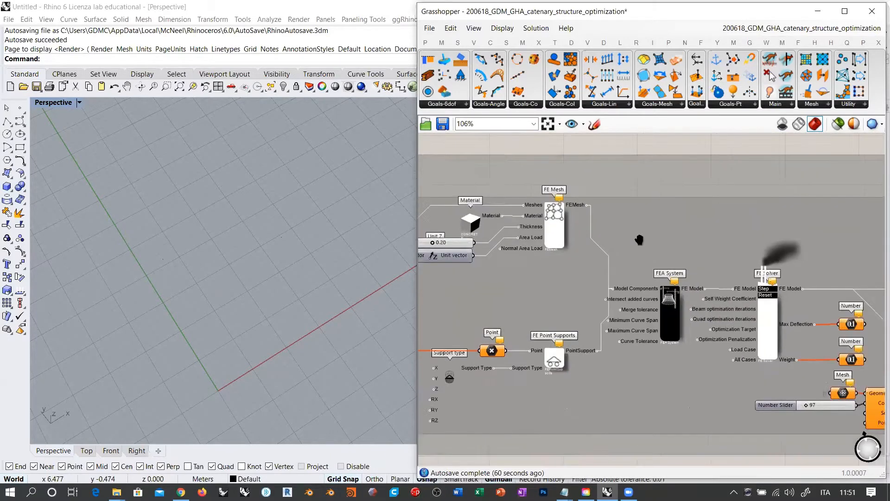
scroll(801, 298, "up", 6)
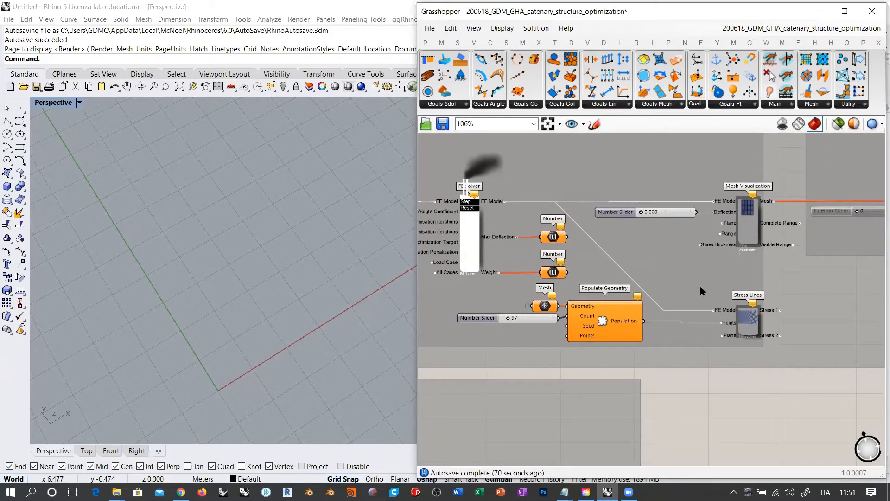
scroll(644, 258, "down", 2)
scroll(644, 258, "down", 3)
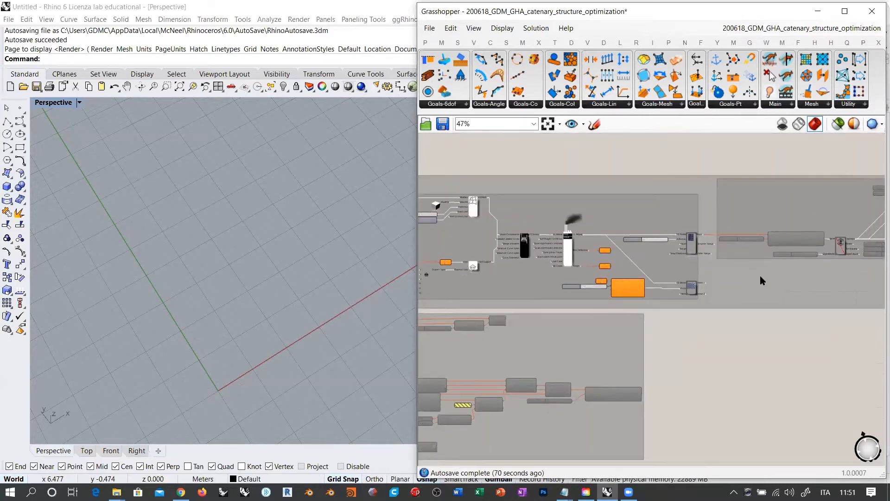
right_click_drag(761, 278, 596, 297)
scroll(705, 228, "up", 3)
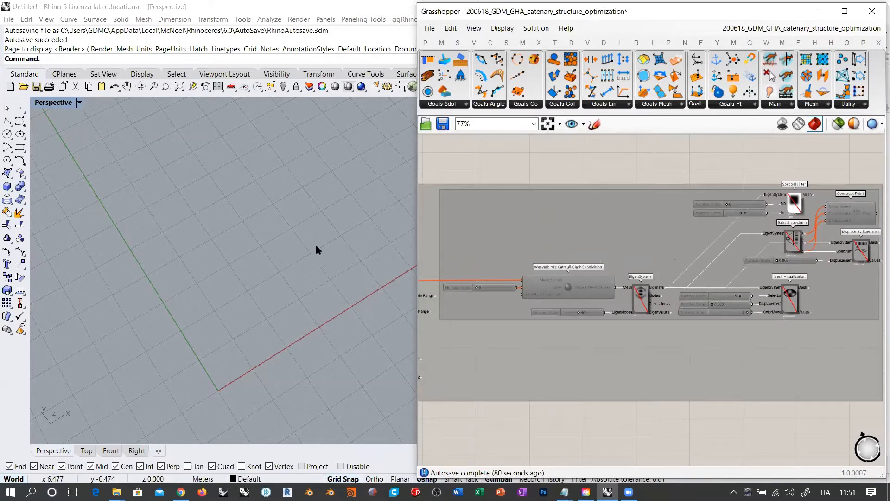
scroll(768, 276, "down", 4)
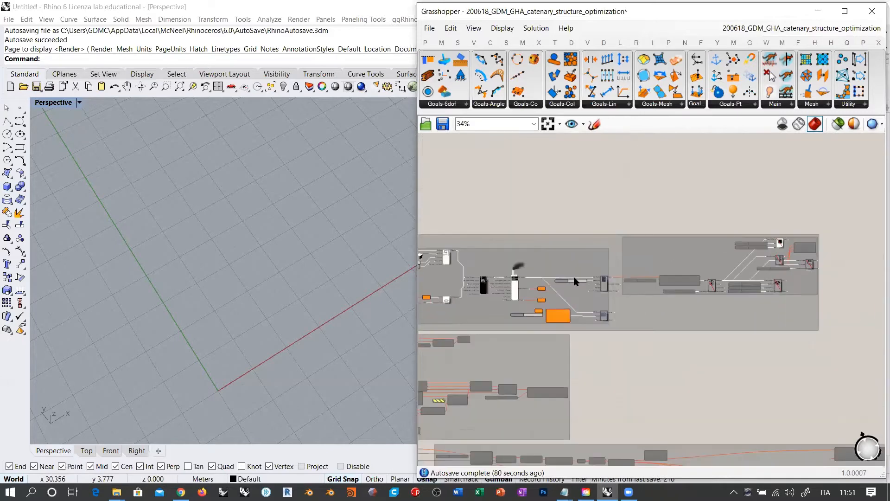
scroll(823, 260, "up", 3)
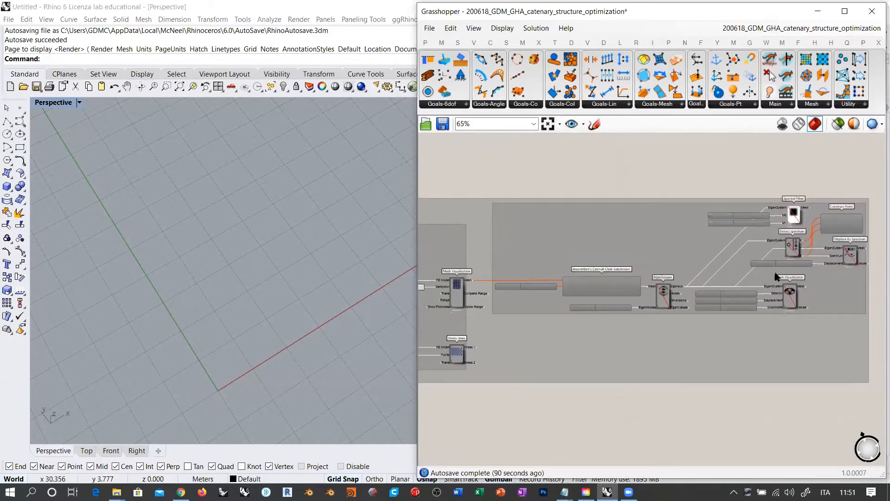
scroll(815, 257, "down", 5)
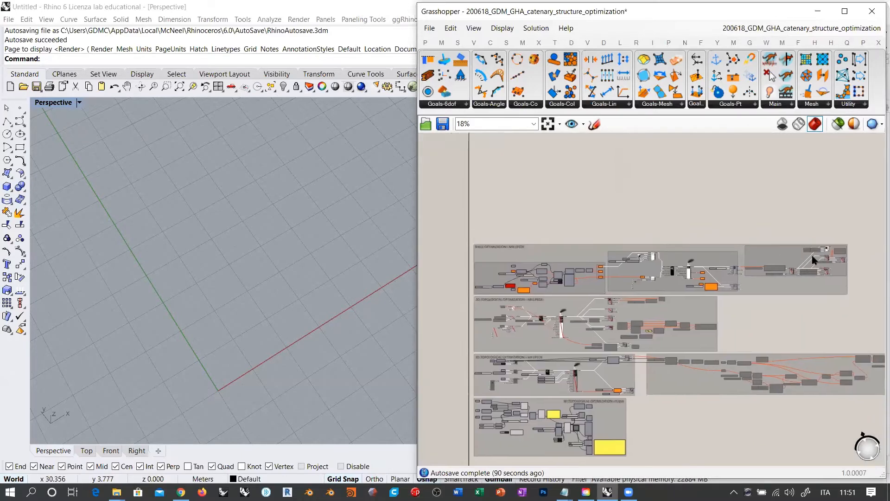
- Move the whole SHELL OPTIMIZATION - MILLIPEDE group up, directly below the upper groups of the definition and away from the topological optimization groups
left_click_drag(857, 240, 457, 294)
left_click(566, 209)
right_click_drag(566, 257, 555, 307)
scroll(544, 332, "down", 3)
left_click_drag(544, 333, 538, 192)
left_click(556, 262)
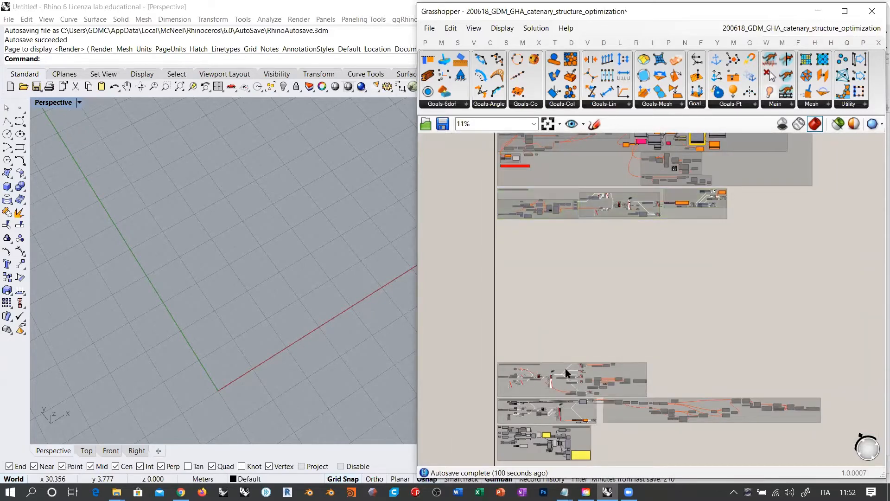
scroll(564, 355, "up", 5)
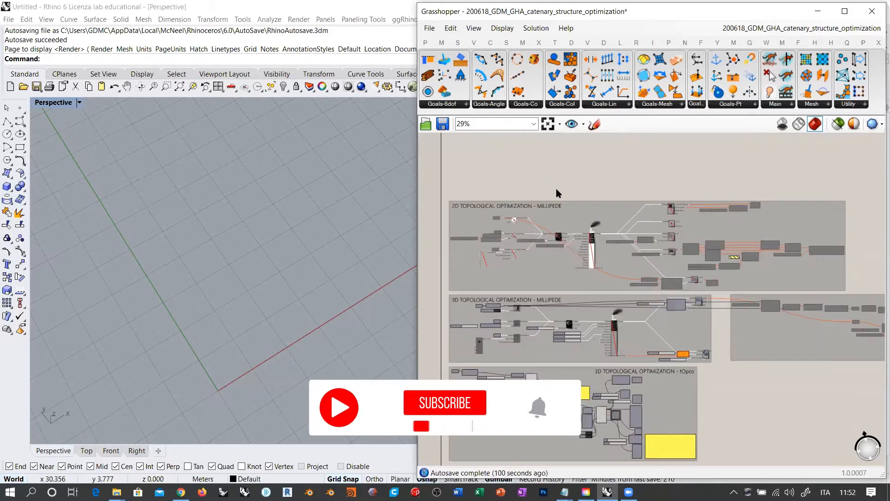
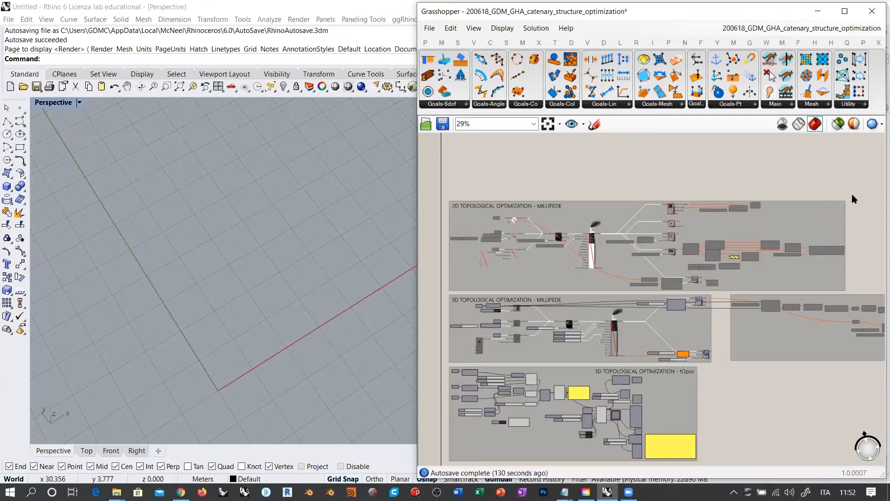
left_click_drag(852, 193, 441, 295)
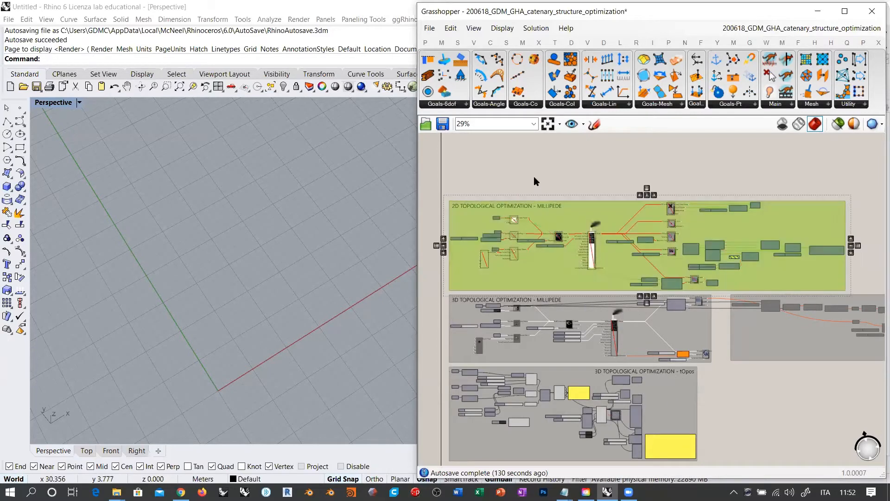
left_click(559, 170)
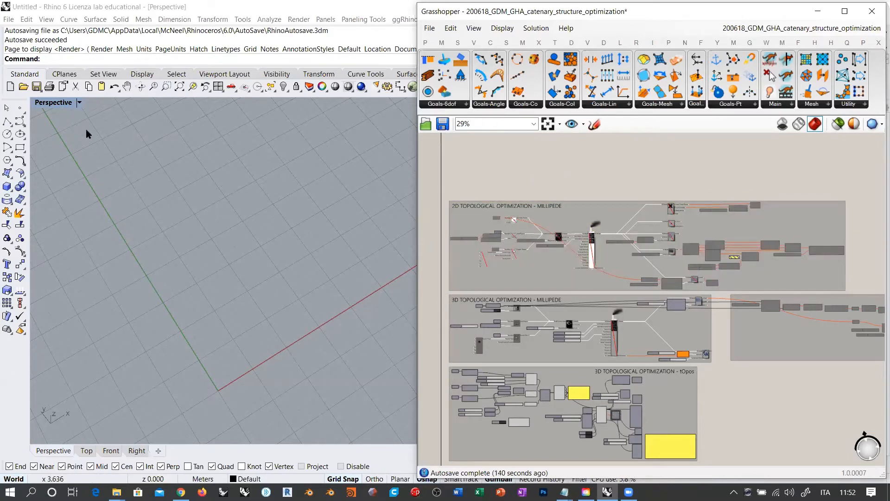
- Open the recent Rhino file 200618_GDM_GHA_catenary_structure_optimization without saving the changes to the untitled model
left_click(22, 85)
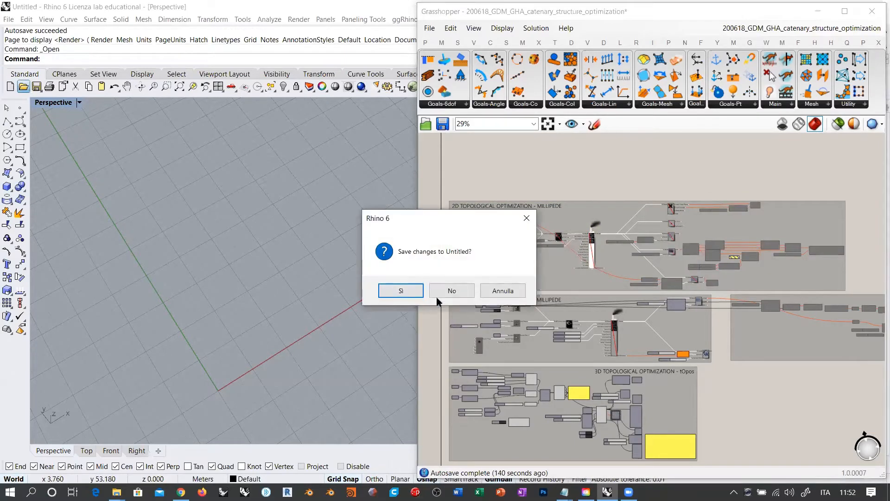
left_click(511, 289)
left_click(8, 19)
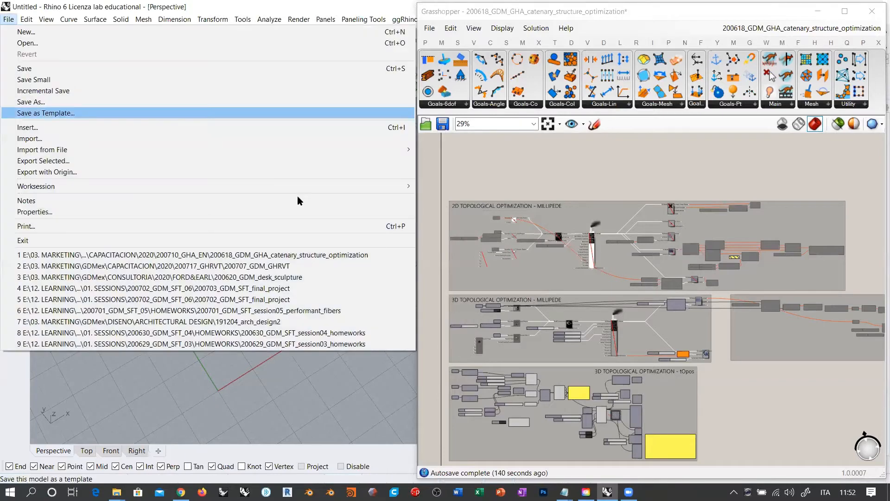
left_click(281, 255)
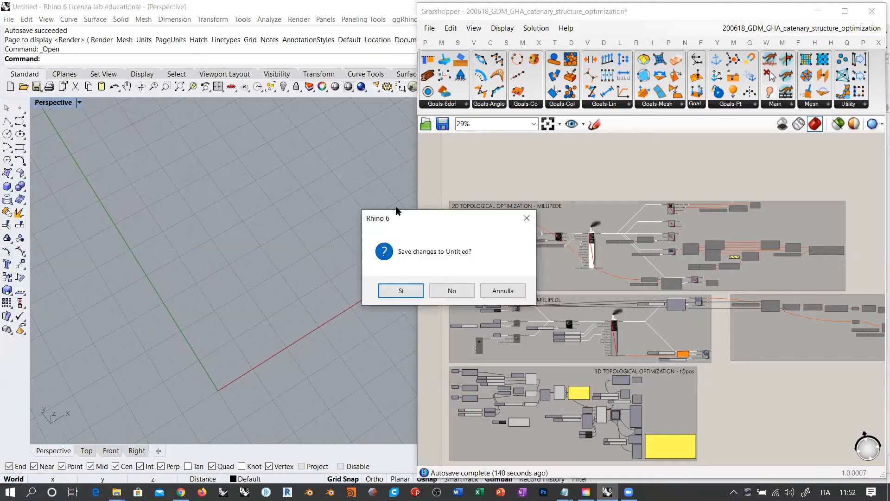
left_click(452, 291)
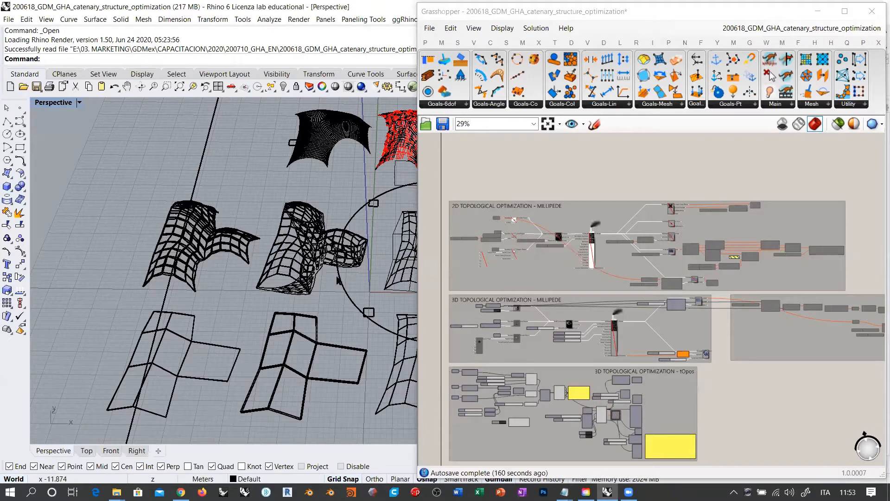
- Isolate the grouped curves of the large circle, its small squares and the surrounding rectangle in the Rhino viewport
right_click_drag(261, 280, 186, 270, "shift")
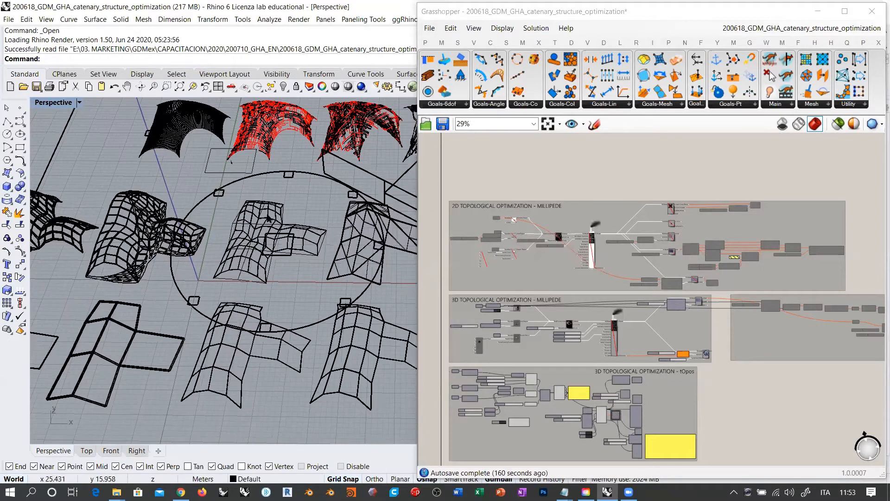
left_click(228, 188)
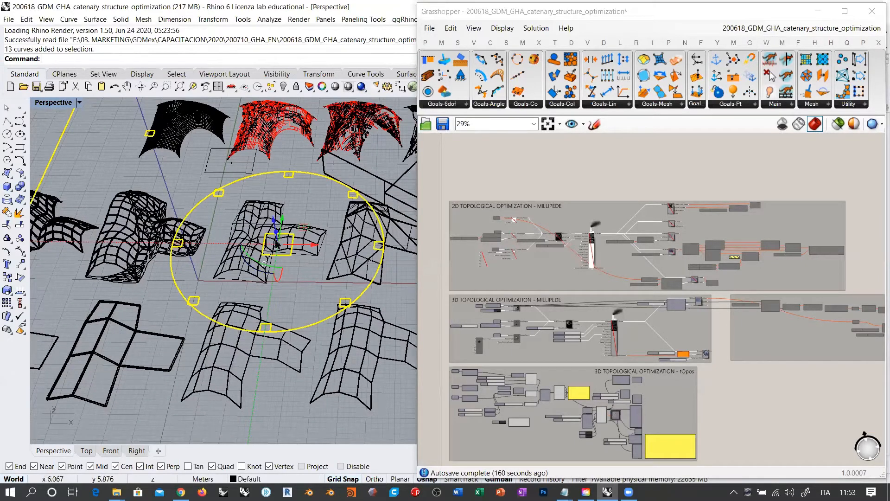
scroll(232, 162, "down", 4)
middle_click(237, 177)
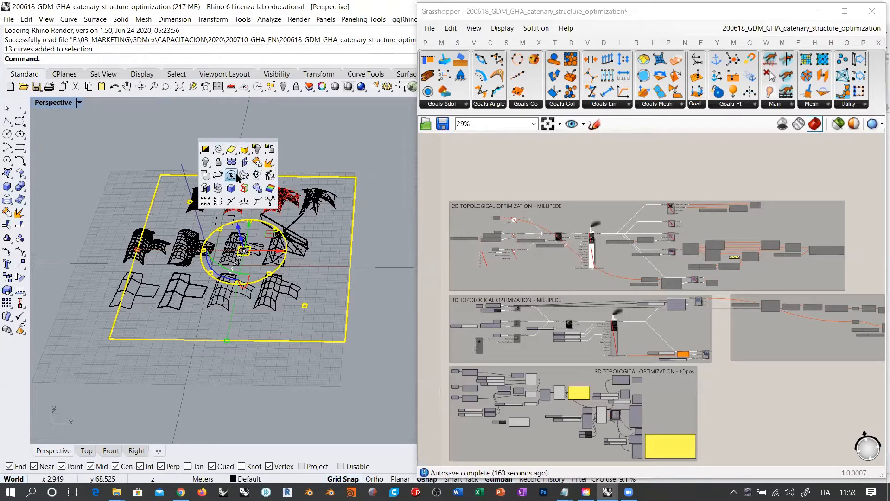
left_click(255, 149)
scroll(255, 195, "up", 4)
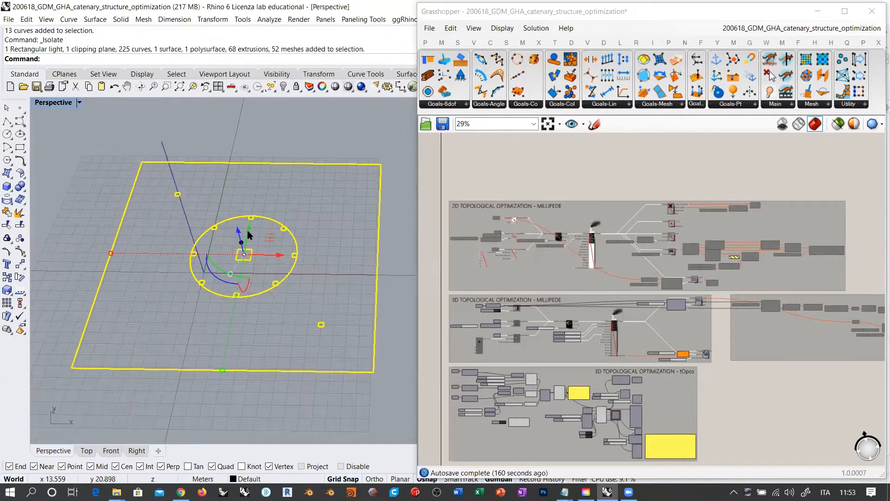
right_click_drag(263, 182, 302, 229)
right_click_drag(342, 195, 347, 189, "shift")
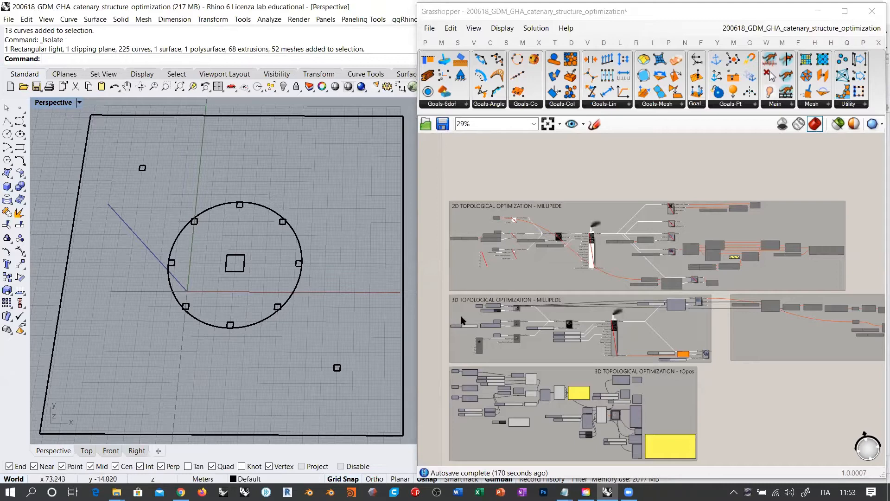
- Enable all components of the 2D TOPOLOGICAL OPTIMIZATION - MILLIPEDE group, review the solver's iteration log and close it
left_click(560, 274)
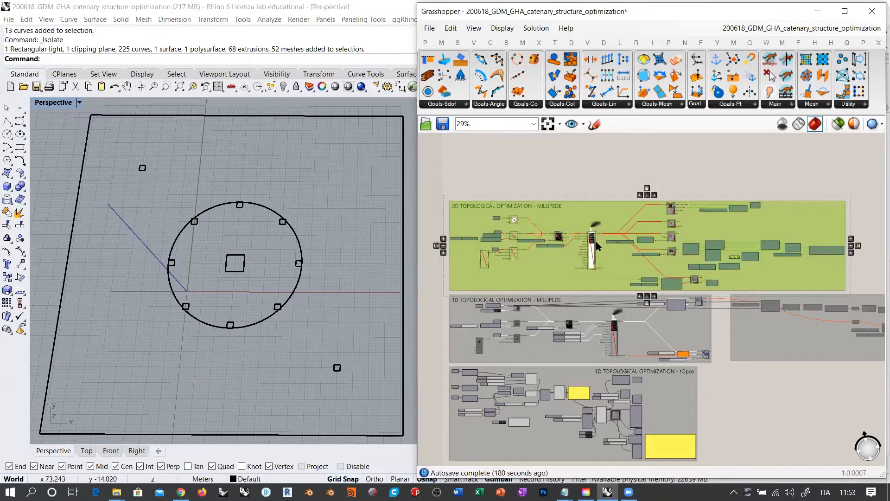
key("ctrl+e")
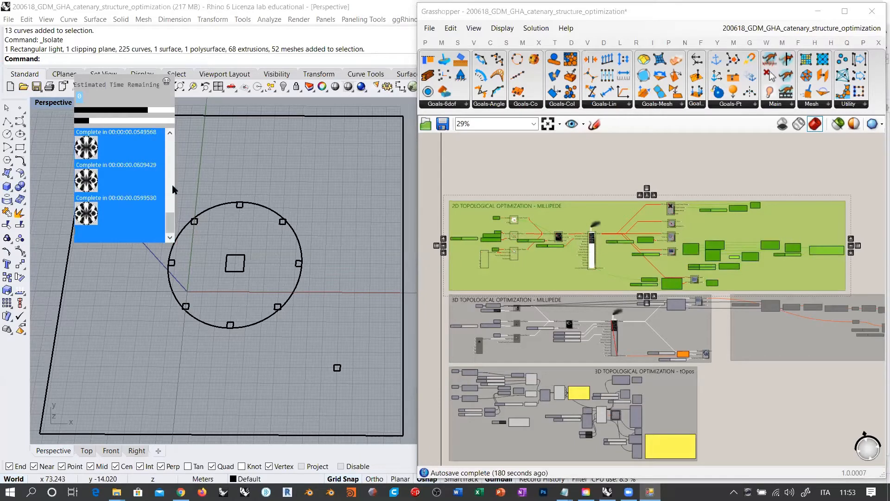
left_click_drag(171, 218, 170, 136)
left_click(224, 170)
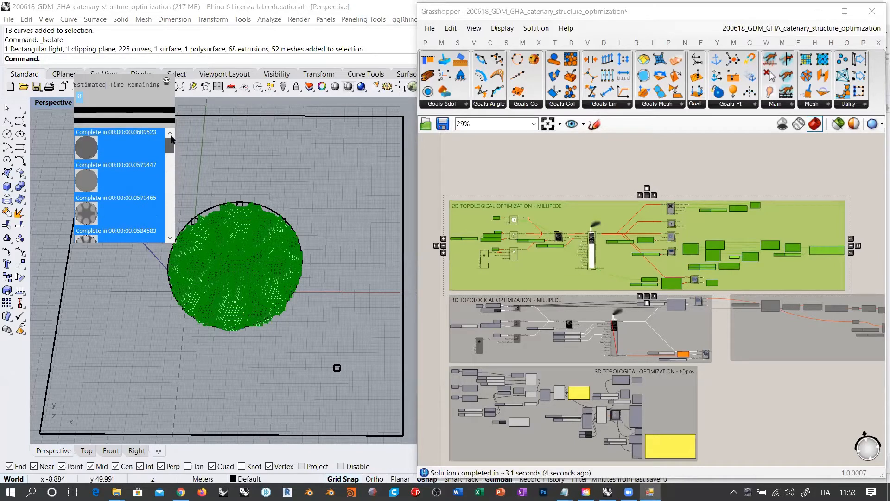
left_click(167, 81)
- Clear the component selection and examine the 2D topological optimization result inside the circular boundary
right_click_drag(261, 246, 283, 234, "shift")
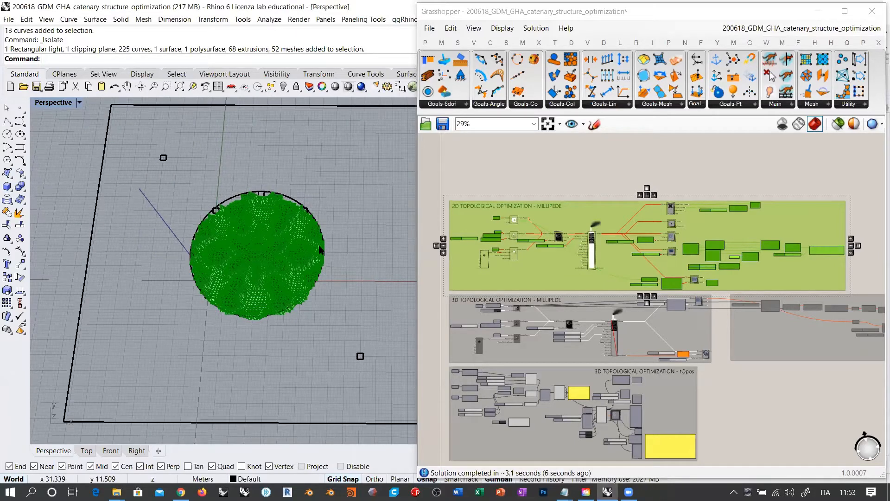
left_click(650, 145)
right_click_drag(254, 274, 251, 288)
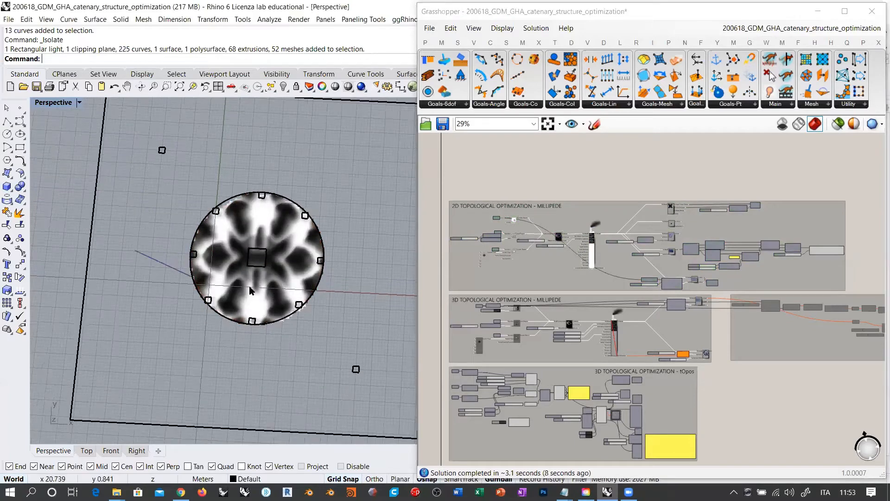
scroll(246, 273, "up", 6)
right_click_drag(290, 255, 251, 255, "shift")
right_click_drag(564, 173, 598, 171)
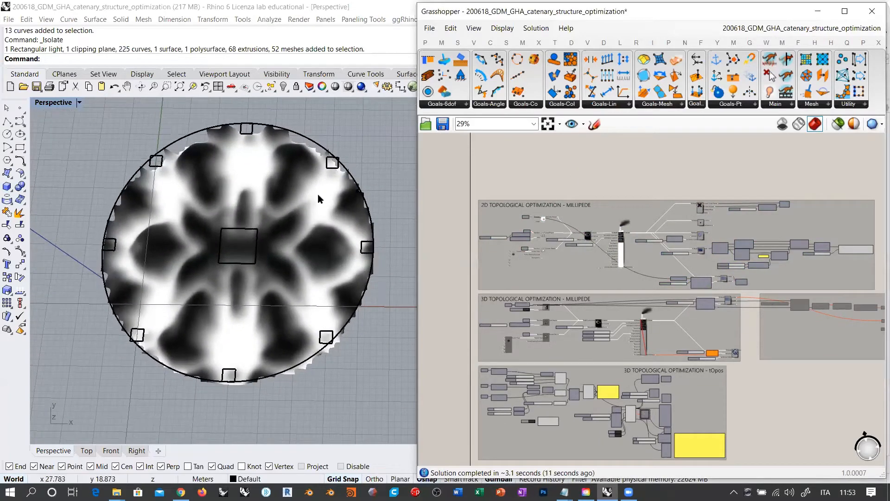
- Turn off the preview of the final output component at the end of the 2D topological optimization group
left_click(860, 255)
key("ctrl+q")
left_click(803, 185)
- Turn on the preview of the Curve parameter that feeds the 2D boundary Region component
scroll(510, 233, "up", 5)
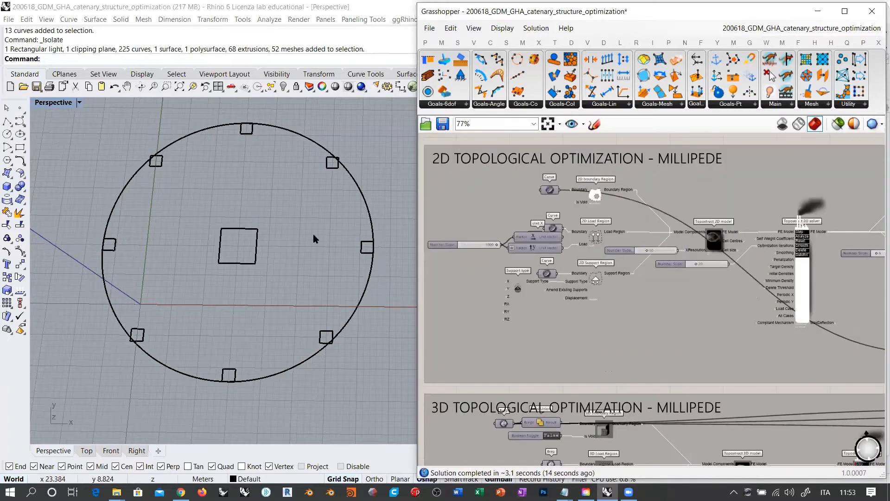
scroll(524, 234, "up", 2)
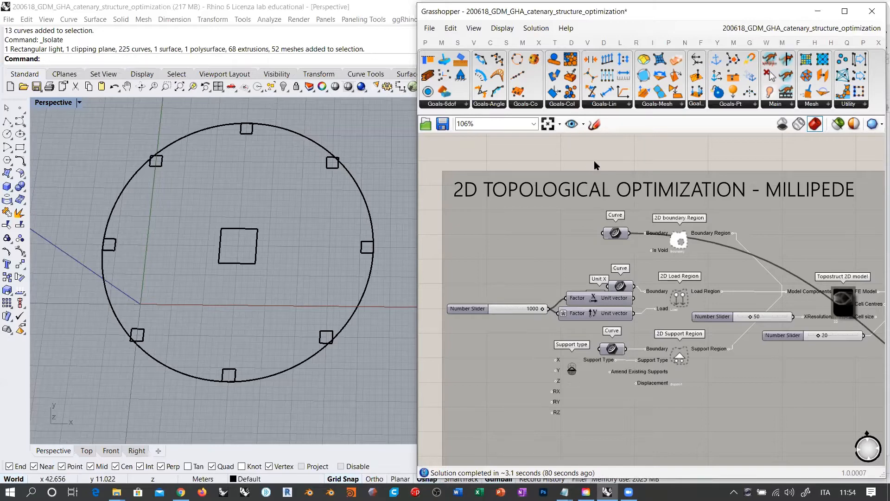
right_click_drag(608, 156, 583, 153)
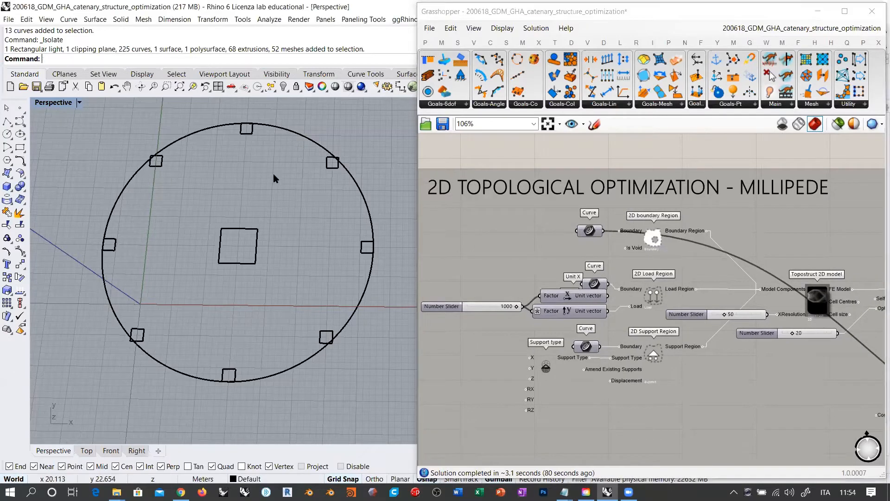
left_click(592, 150)
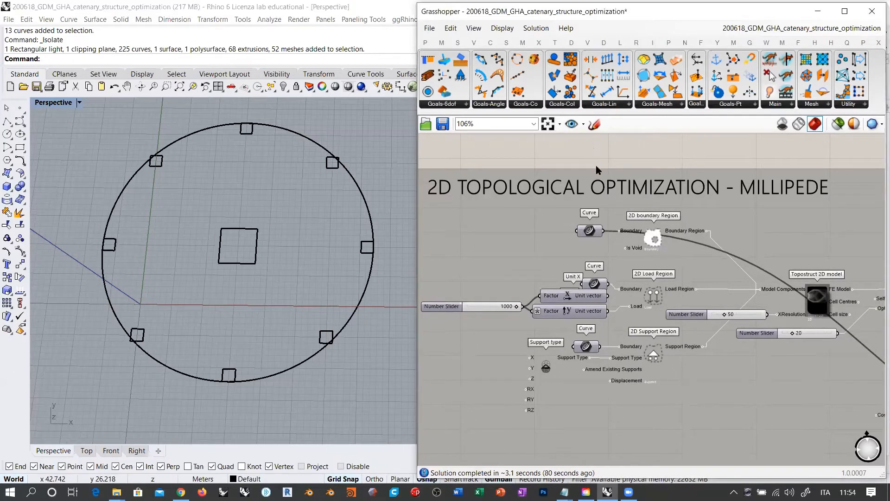
scroll(621, 207, "up", 5)
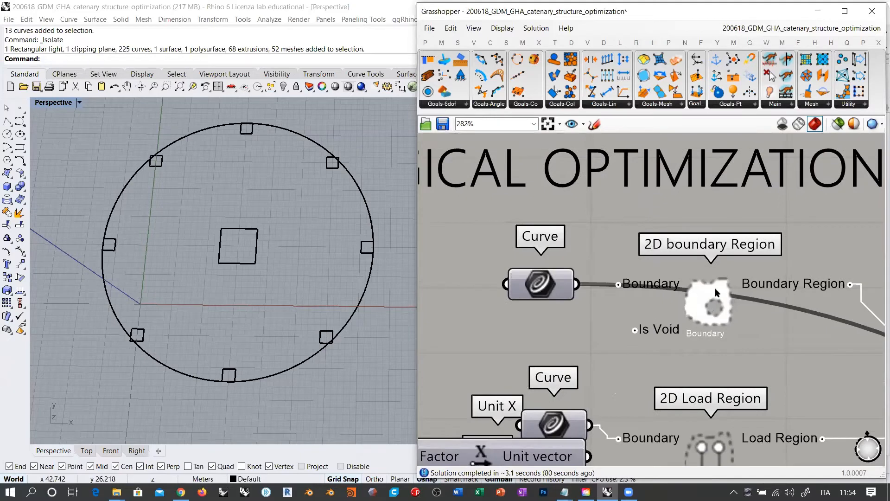
left_click(551, 289)
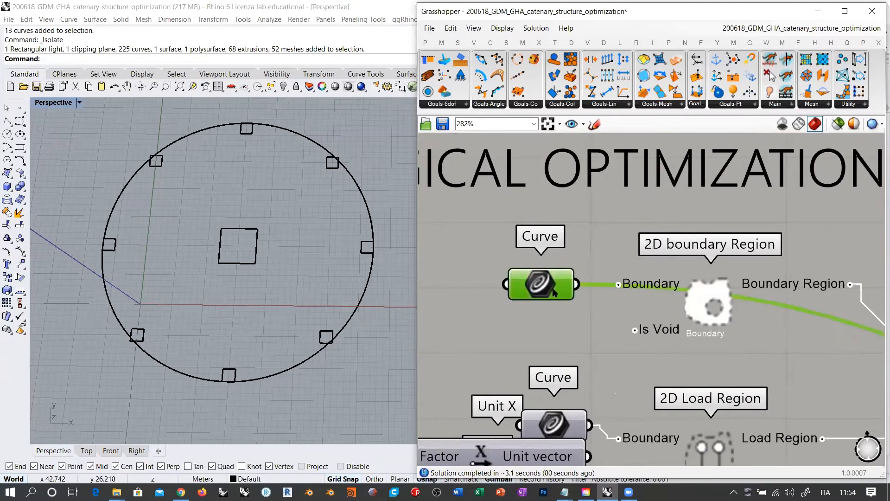
left_click(482, 255)
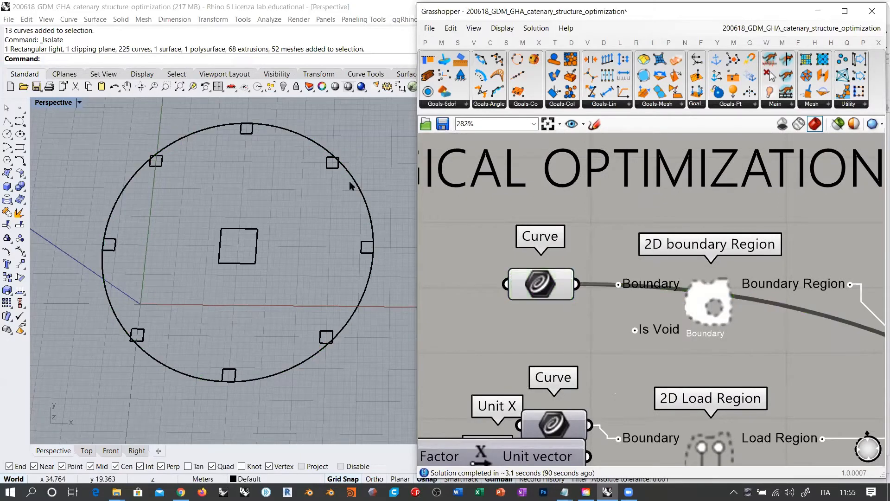
left_click(552, 287)
key("ctrl+q")
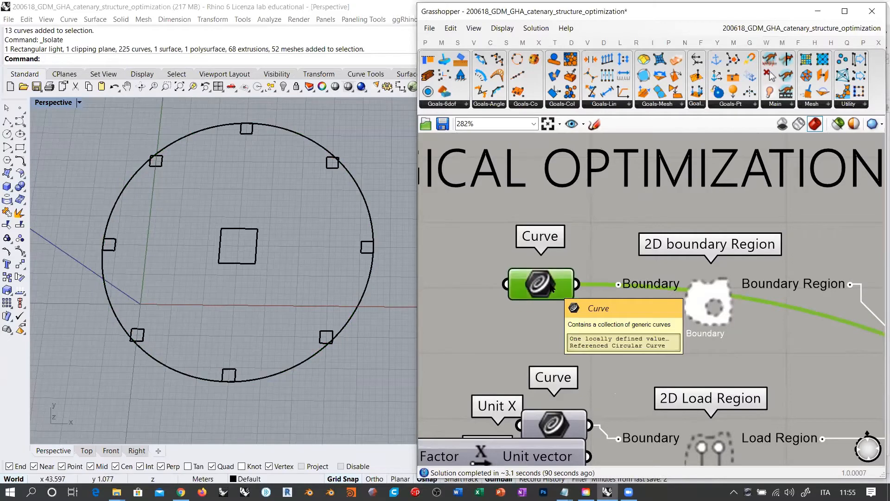
- Single out the Curve parameter that feeds the Boundary input of the 2D Load Region component
right_click_drag(632, 326, 645, 284)
scroll(729, 241, "down", 3)
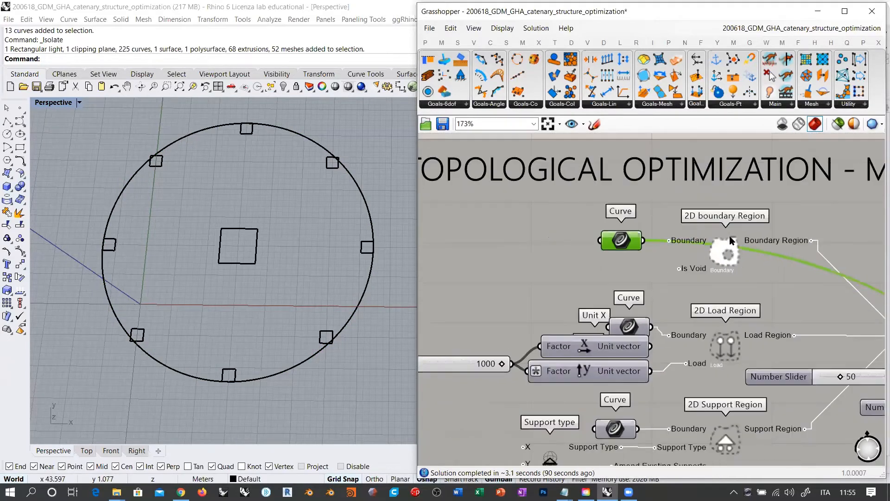
right_click_drag(775, 258, 800, 189)
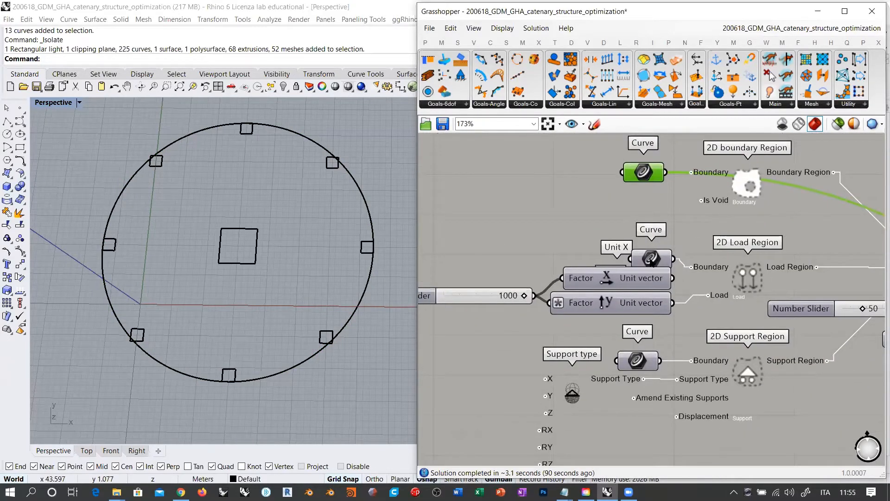
left_click(651, 257)
left_click_drag(651, 258, 648, 252)
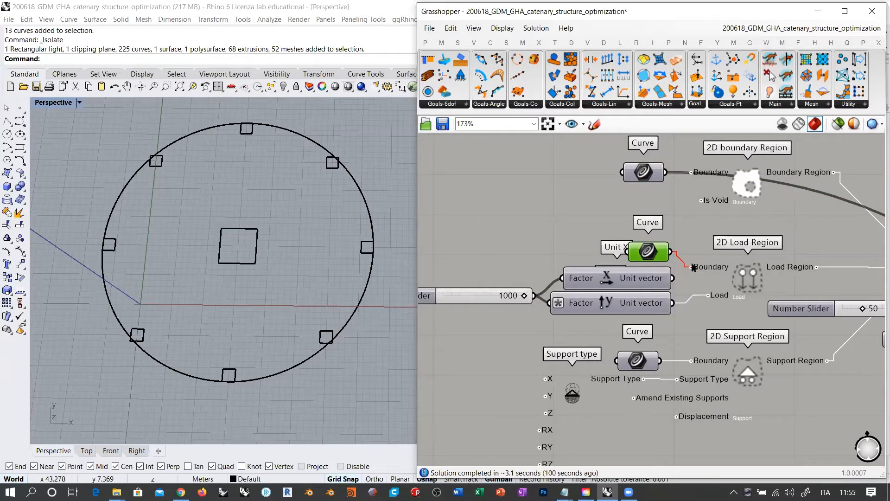
right_click_drag(709, 305, 710, 270)
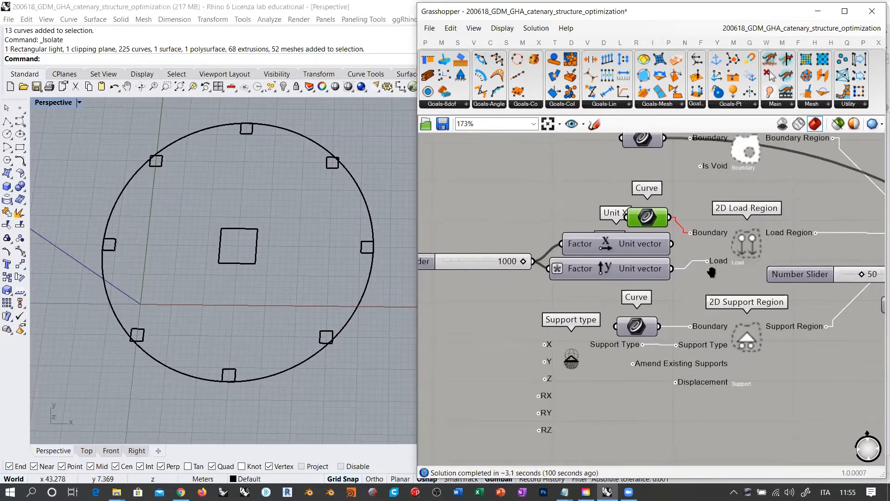
- Inspect the Unit Y vector wired to the Load input of the 2D Load Region component
left_click(609, 274)
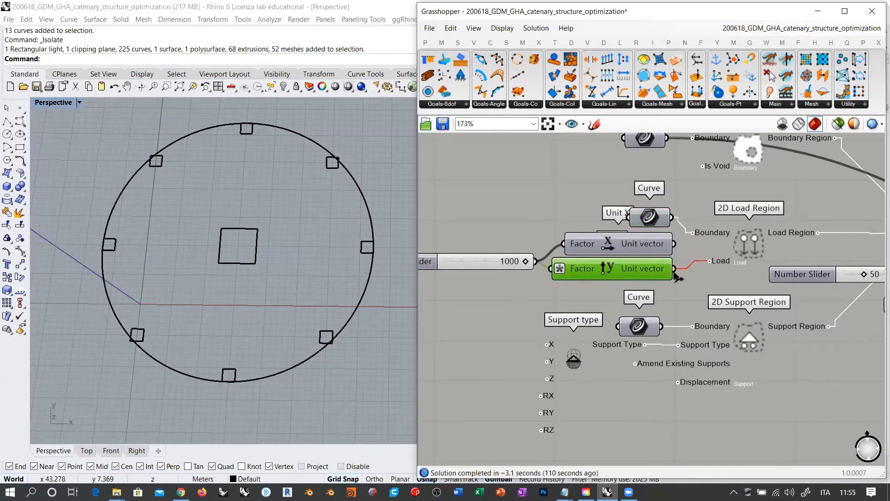
mouse_move(723, 263)
left_click(559, 292)
mouse_move(562, 269)
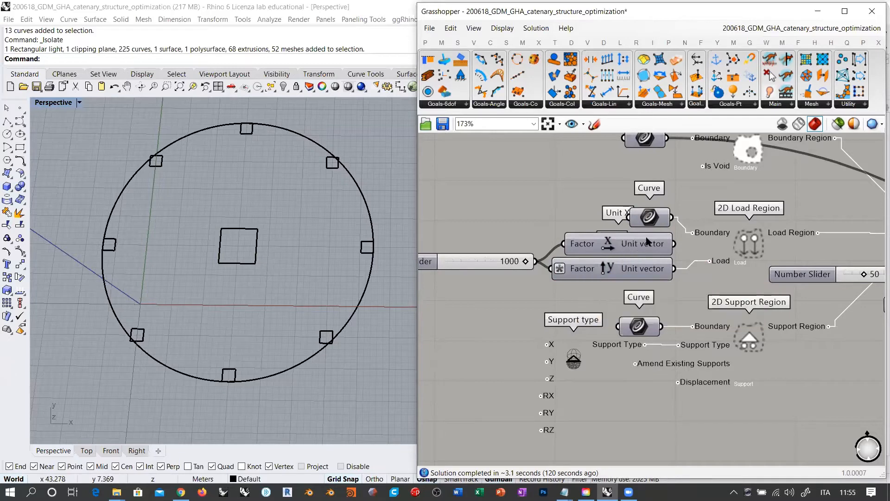
- Preview the load region's Curve parameter in the Rhino viewport and turn its preview off again
left_click(642, 219)
left_click_drag(642, 220, 631, 219)
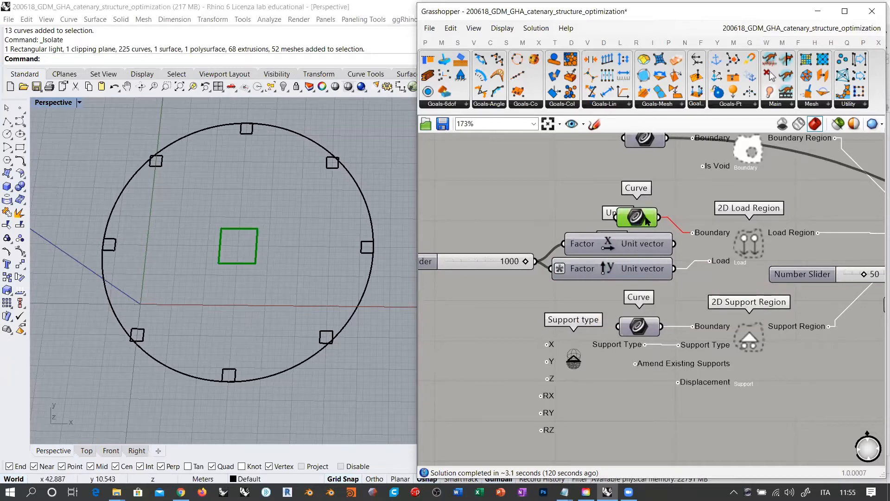
key("ctrl+q")
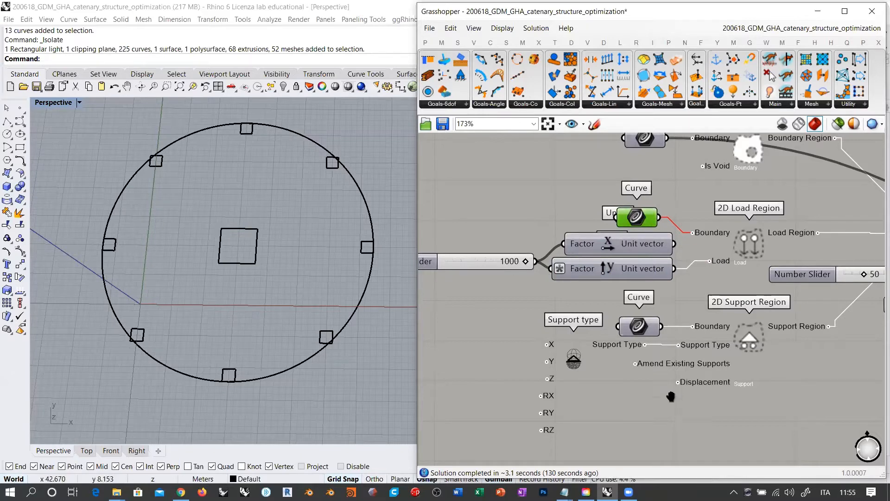
- Preview the Curve parameter feeding the 2D Support Region's boundary in the Rhino viewport, switch its preview off and deselect it
right_click_drag(675, 405, 661, 364)
left_click_drag(605, 307, 600, 307)
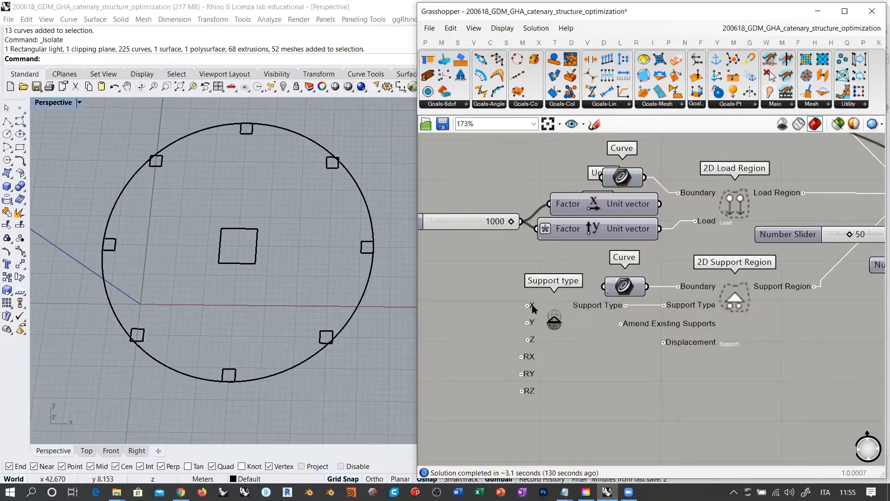
mouse_move(532, 308)
left_click(624, 286)
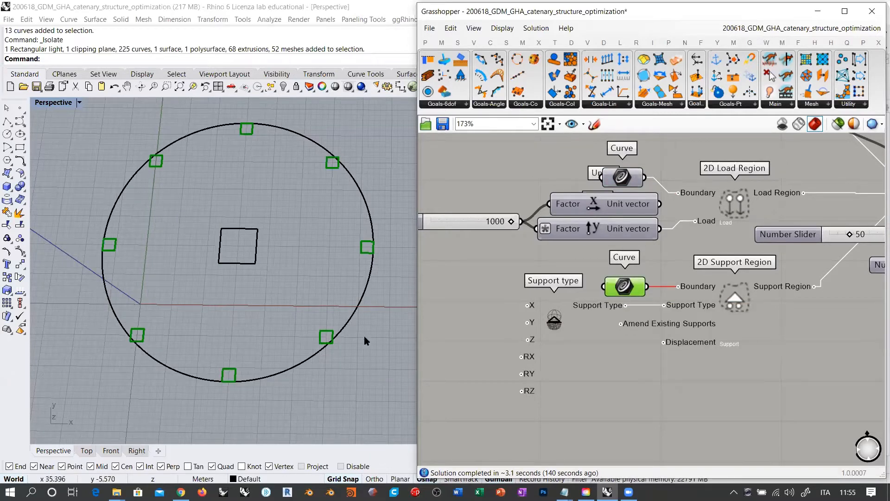
key("ctrl+q")
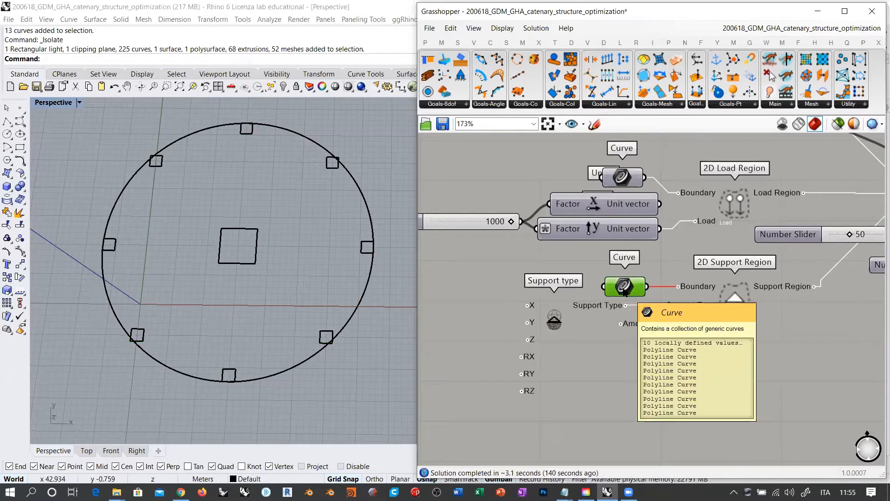
left_click(703, 297)
- Review the 2D boundary, load and support region components and their connections to the Topostruct 2D model's Model Components input
right_click_drag(800, 263, 693, 342)
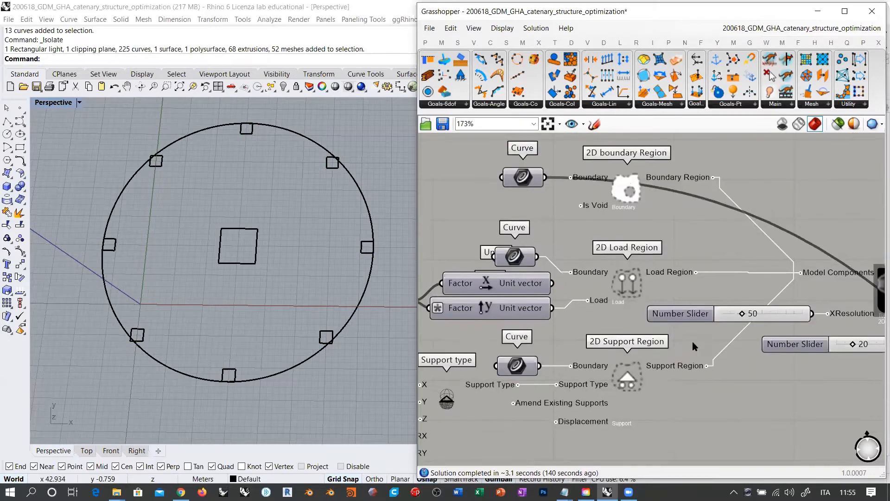
left_click(619, 185)
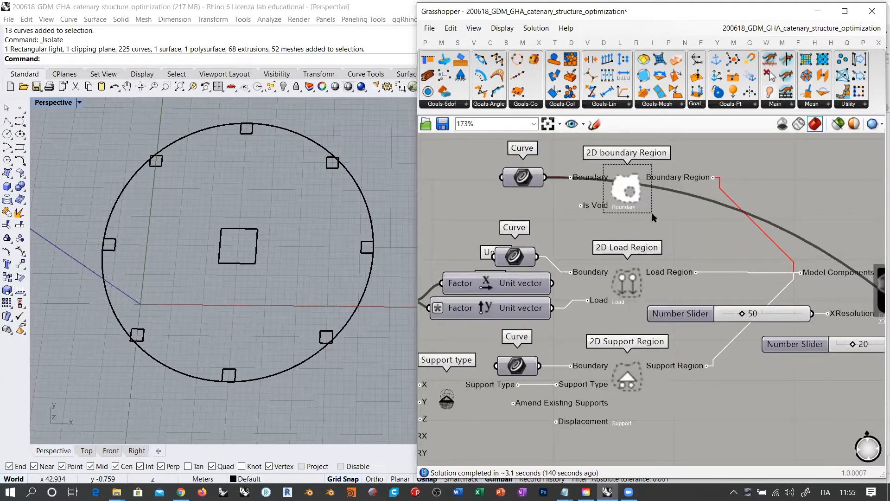
left_click(633, 292)
left_click(630, 380)
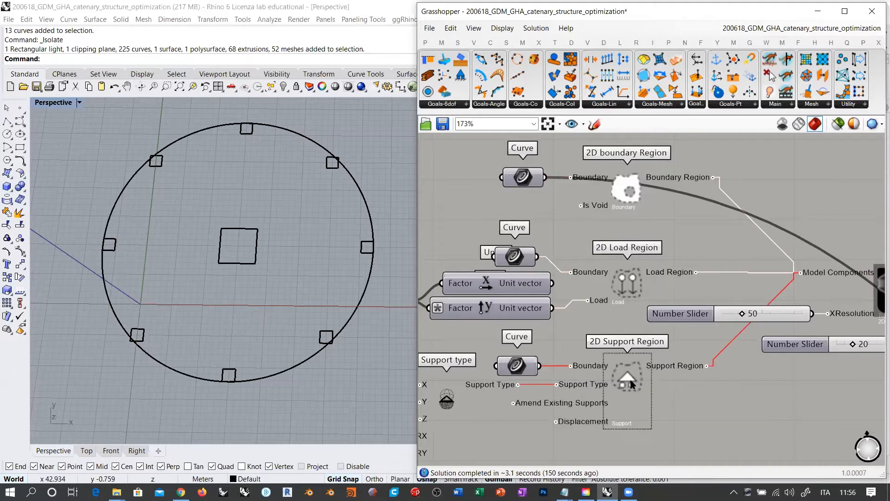
left_click(630, 380)
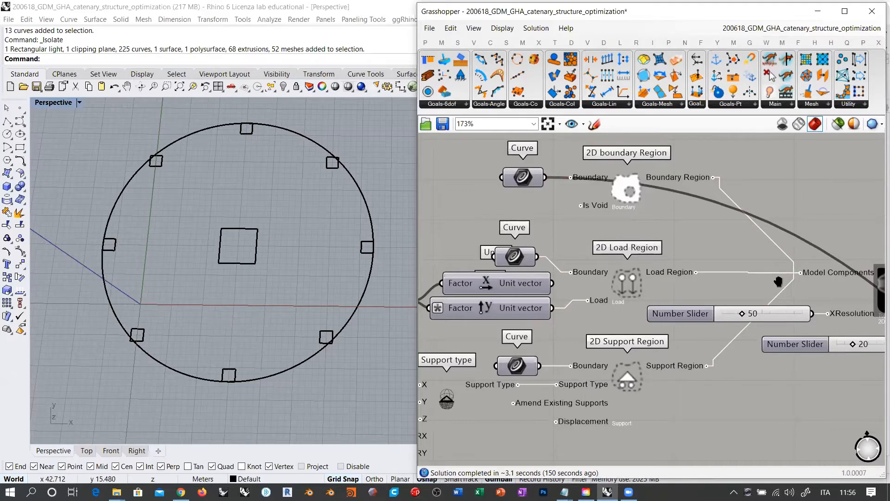
right_click_drag(779, 280, 698, 275)
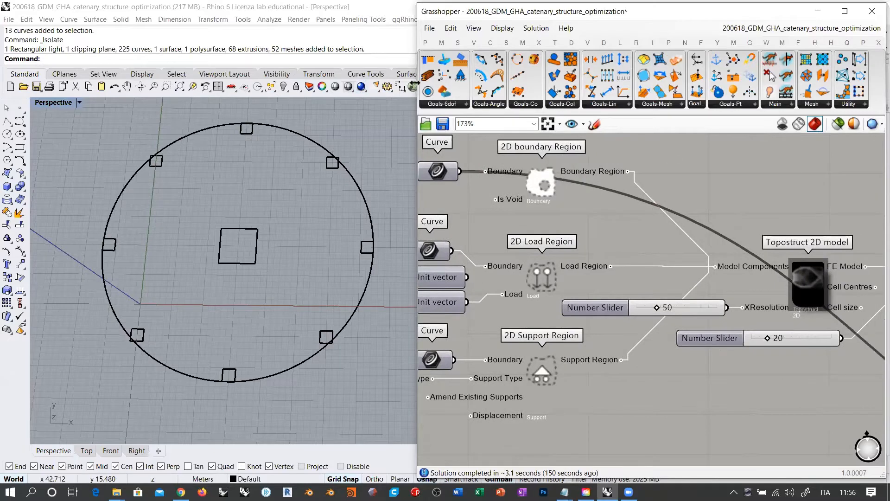
- Widen the Grasshopper window over the Rhino viewport and review Millipede's Topostruct2D component list
left_click_drag(416, 83, 160, 69)
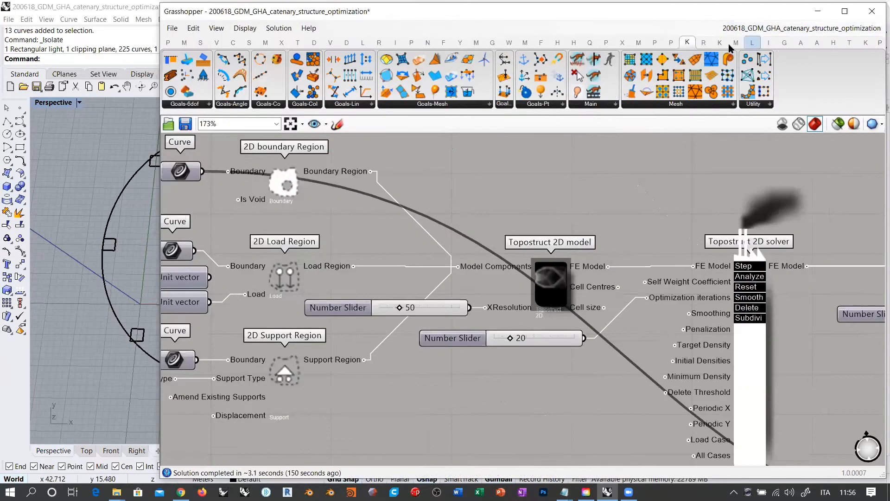
left_click(726, 43)
left_click(638, 43)
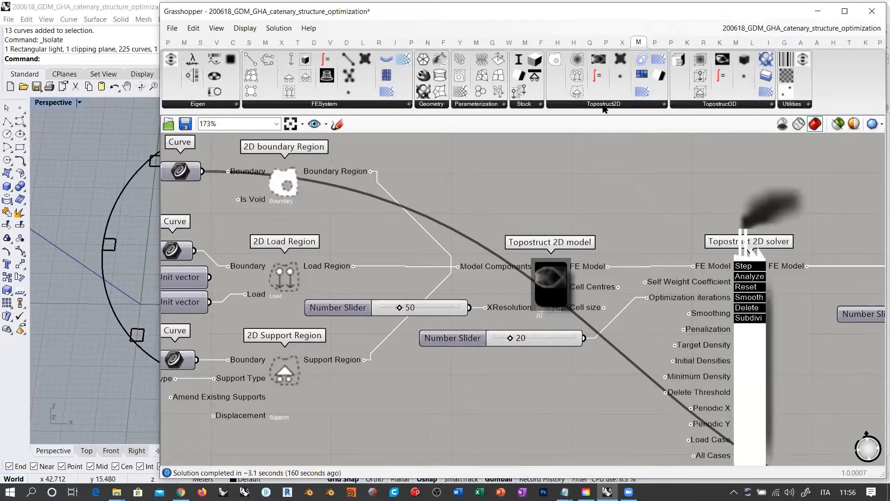
left_click(584, 104)
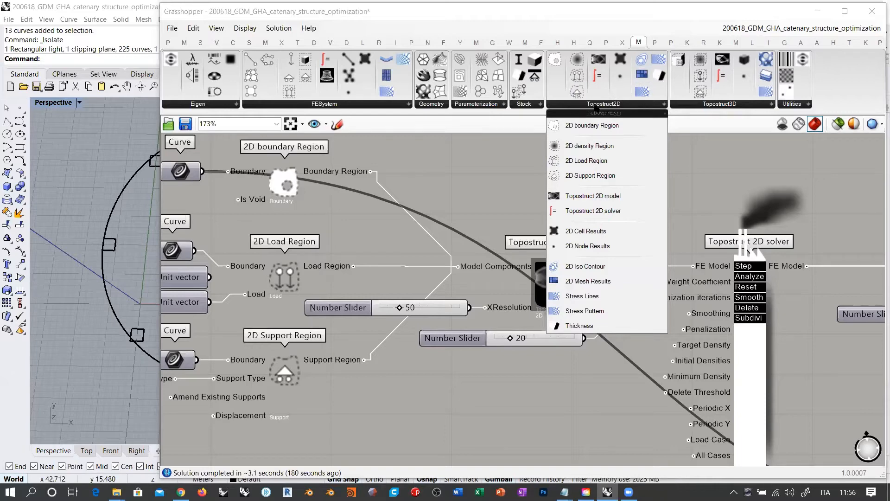
left_click(490, 178)
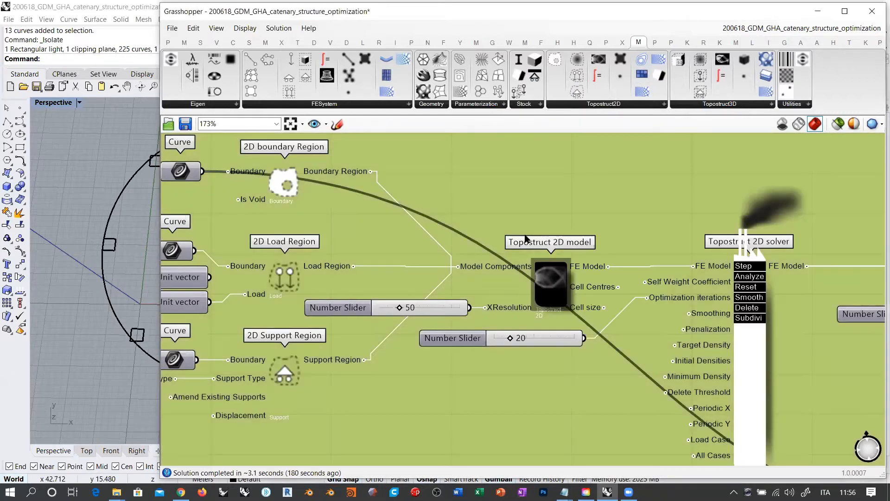
- Examine the Topostruct 2D model component and how its FE Model output connects to the Topostruct 2D solver
left_click(548, 274)
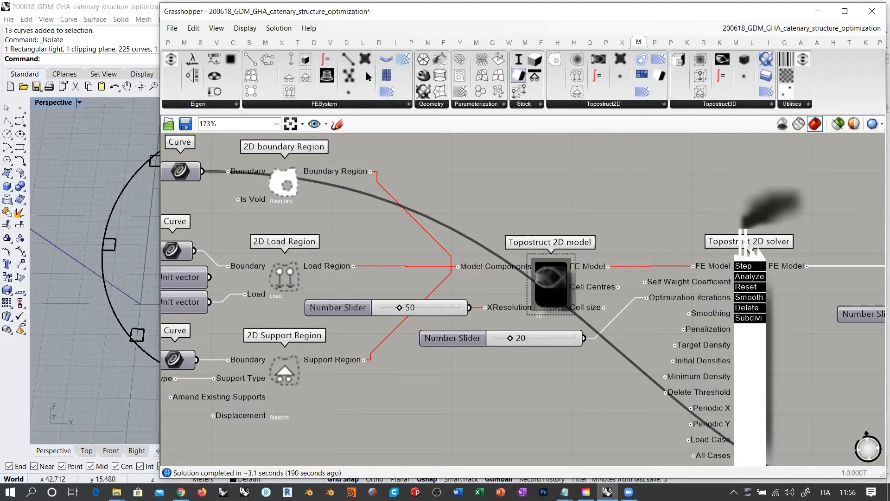
right_click_drag(647, 212, 576, 183)
left_click(679, 318)
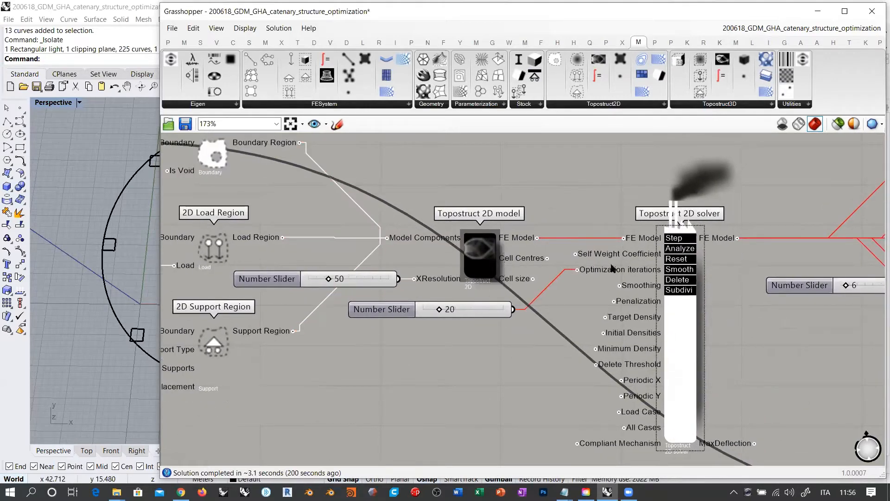
left_click(476, 255)
scroll(476, 255, "up", 3)
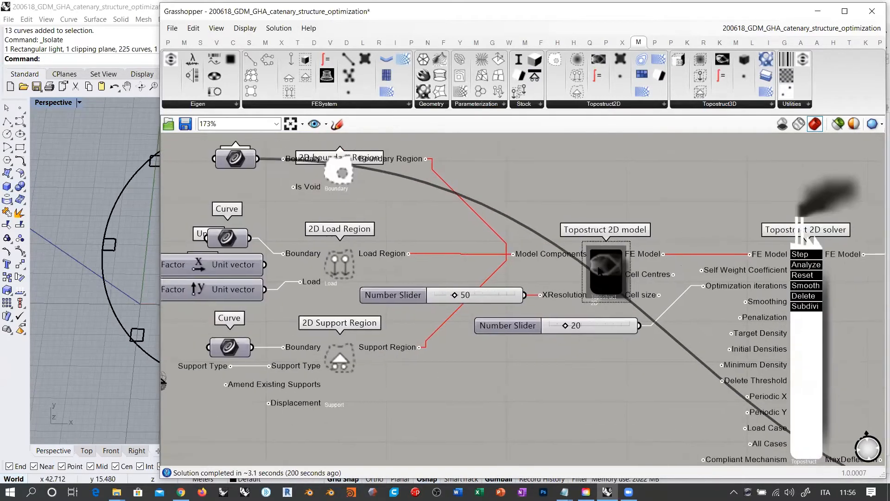
scroll(599, 271, "up", 1)
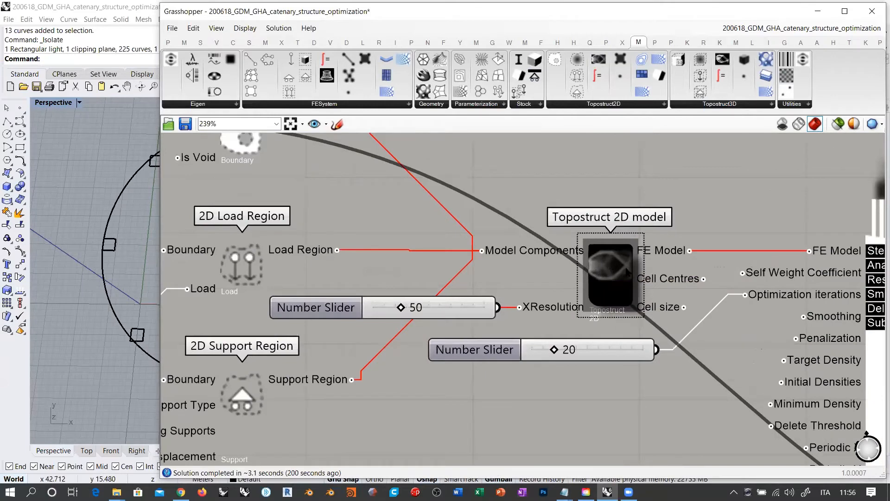
left_click_drag(627, 278, 627, 277)
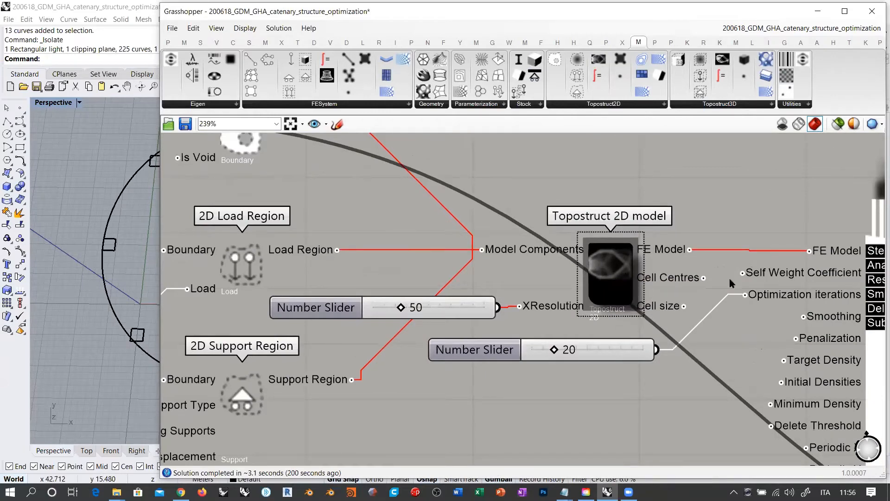
right_click_drag(771, 296, 727, 288)
left_click(843, 332)
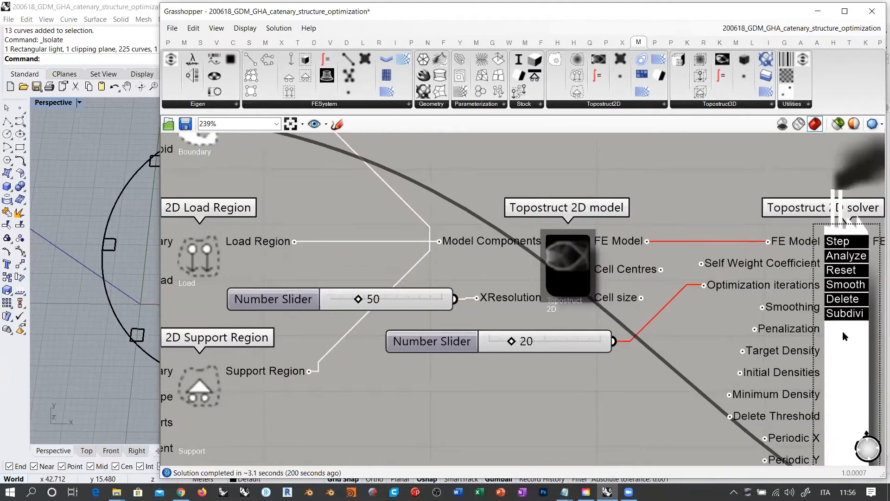
- Inspect the sliders driving the Topostruct 2D model's XResolution and the solver's Optimization iterations
left_click(574, 245)
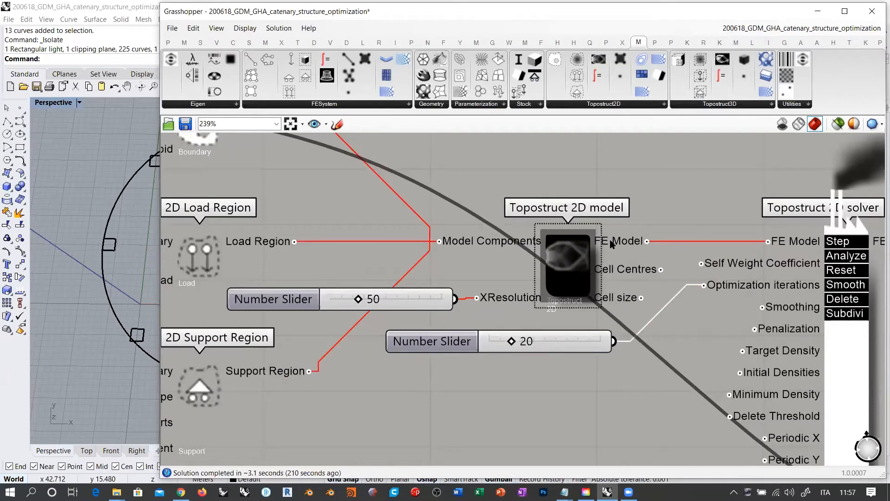
left_click_drag(417, 302, 418, 301)
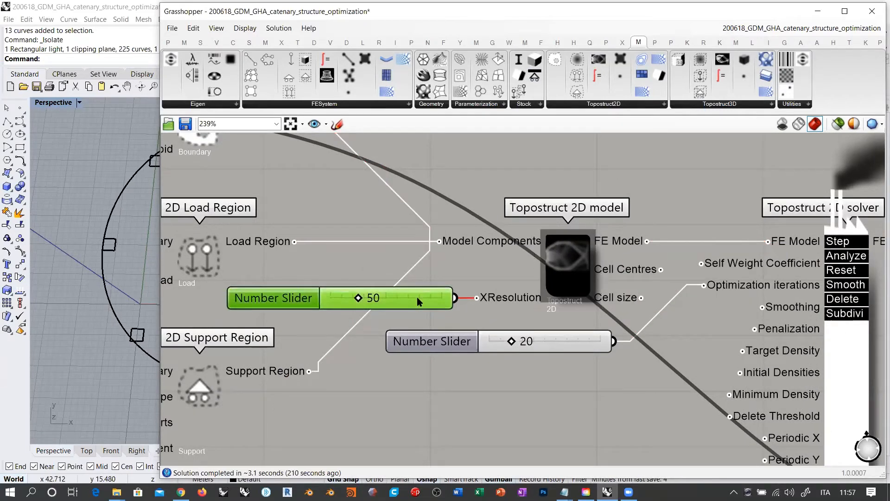
left_click(575, 263)
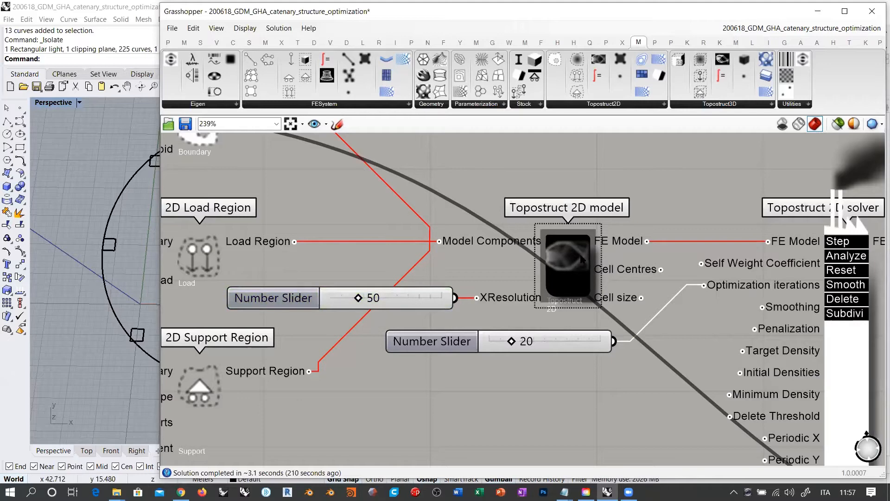
scroll(595, 290, "down", 2)
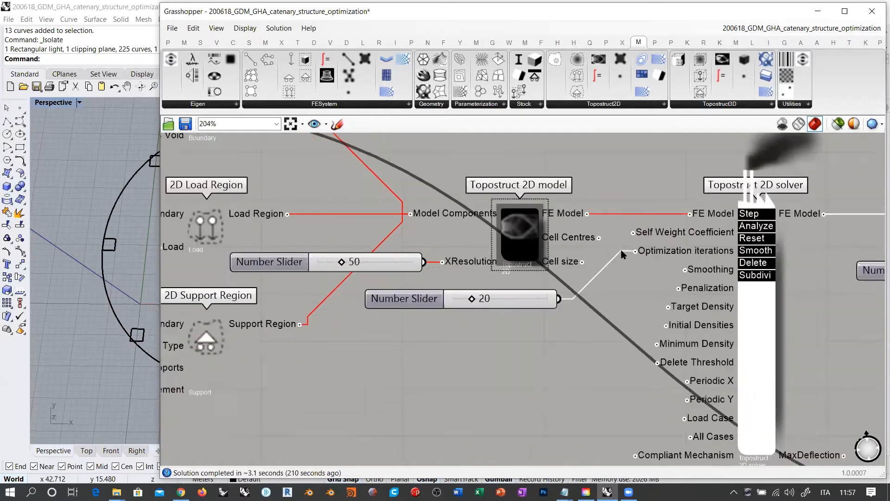
left_click(521, 305)
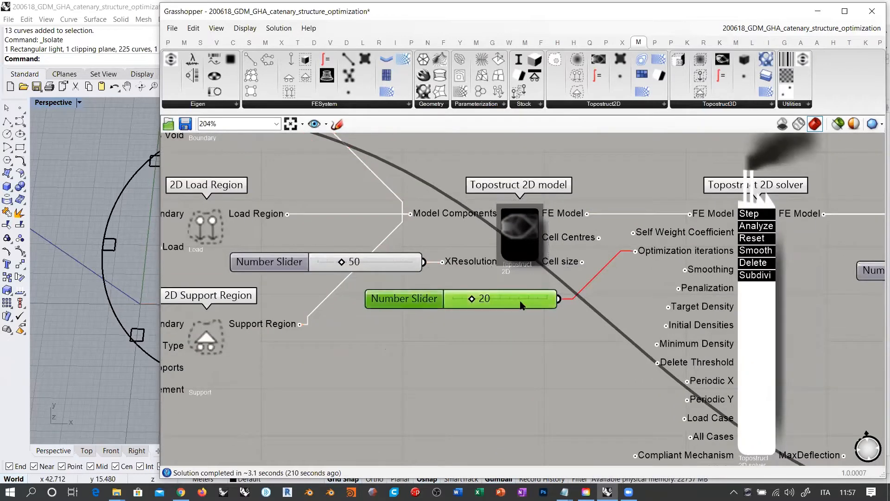
- Narrow the Grasshopper window to uncover the whole circular boundary and its square regions in the Rhino viewport
left_click(391, 267)
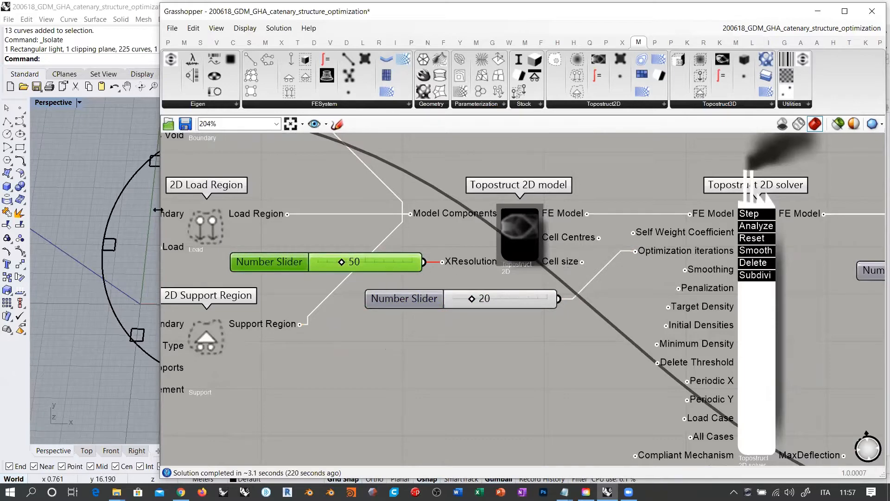
left_click_drag(157, 210, 289, 210)
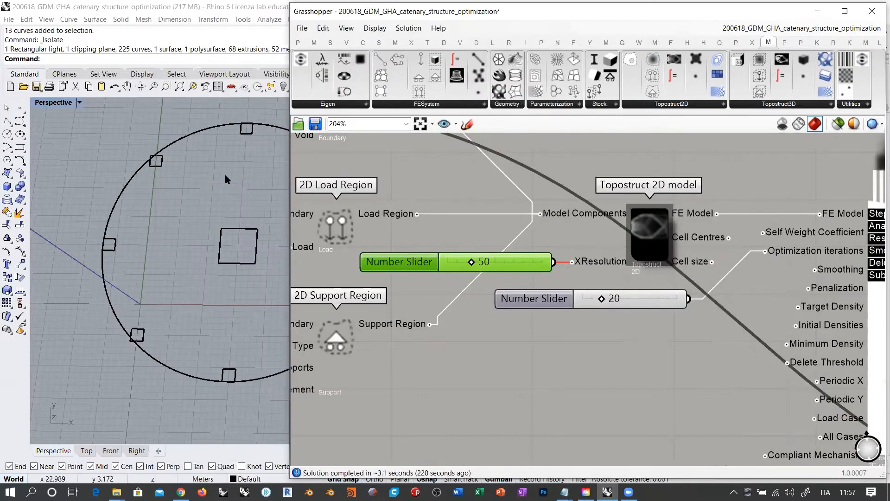
right_click_drag(243, 239, 206, 247, "shift")
scroll(193, 243, "down", 2)
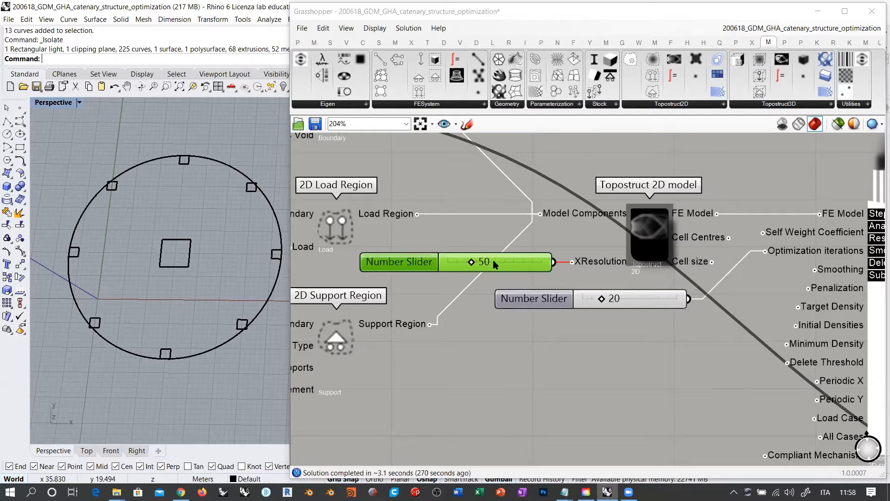
left_click(552, 276)
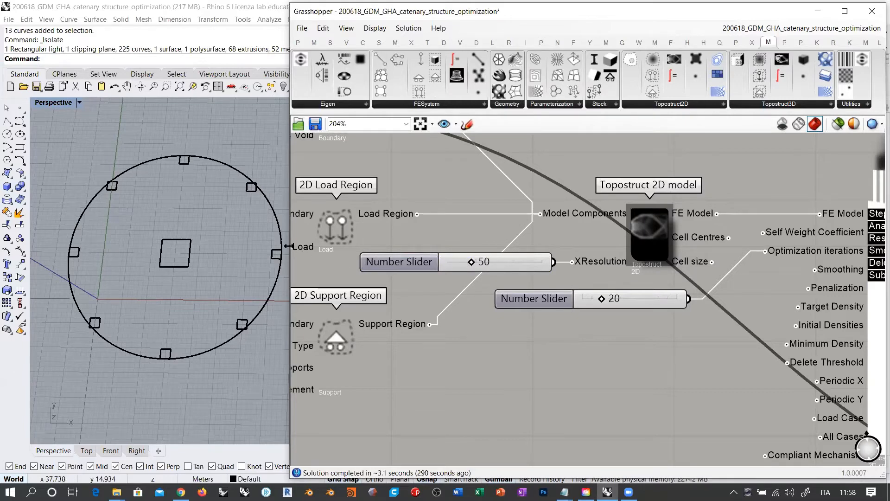
left_click_drag(289, 246, 379, 248)
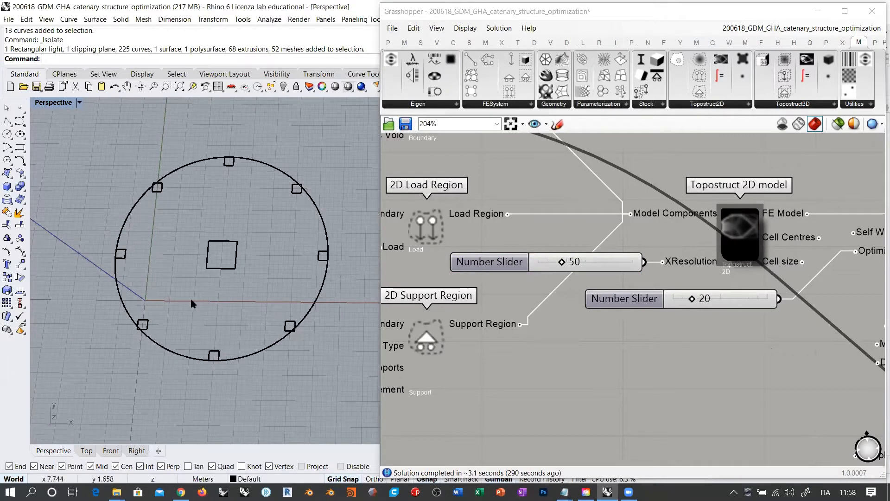
scroll(328, 253, "up", 10)
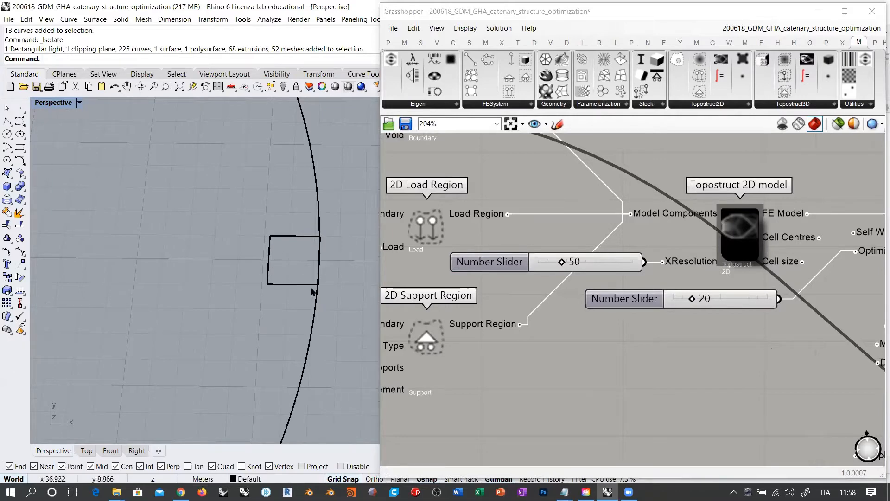
scroll(310, 288, "down", 5)
right_click_drag(296, 275, 309, 278, "shift")
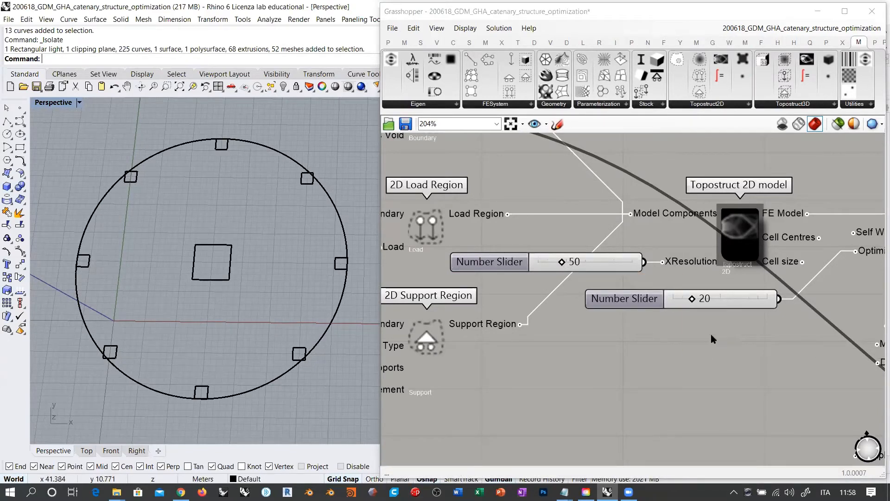
- Turn on the viewport preview of the Topostruct 2D model component
right_click_drag(711, 335, 634, 338)
right_click_drag(638, 292, 577, 308)
left_click(605, 265)
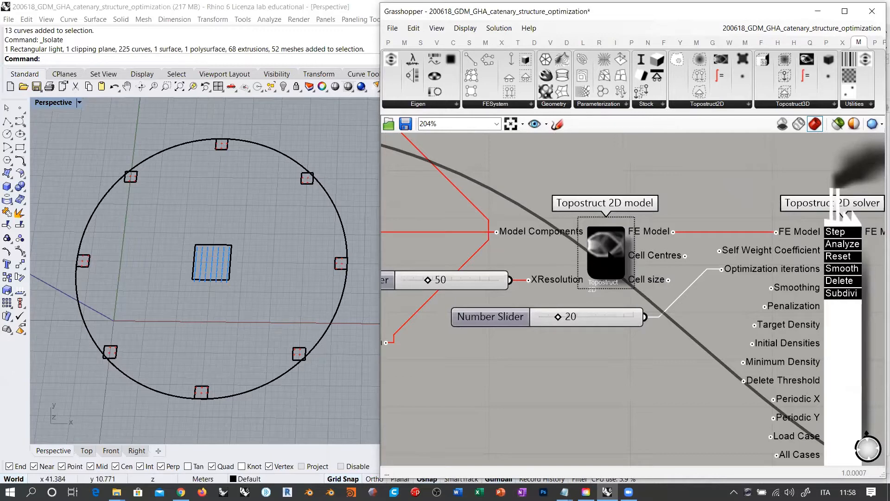
left_click(609, 257)
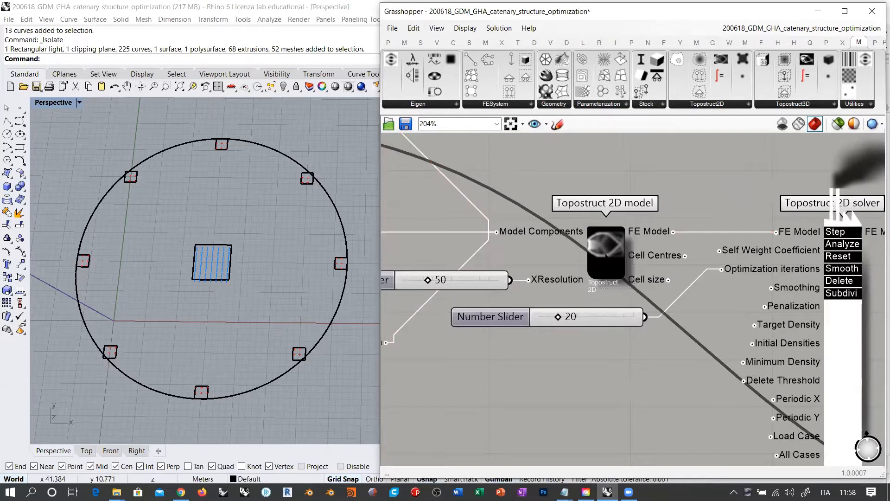
- Examine the previewed load on the central square and the support points in the small squares along the circle
scroll(224, 264, "up", 5)
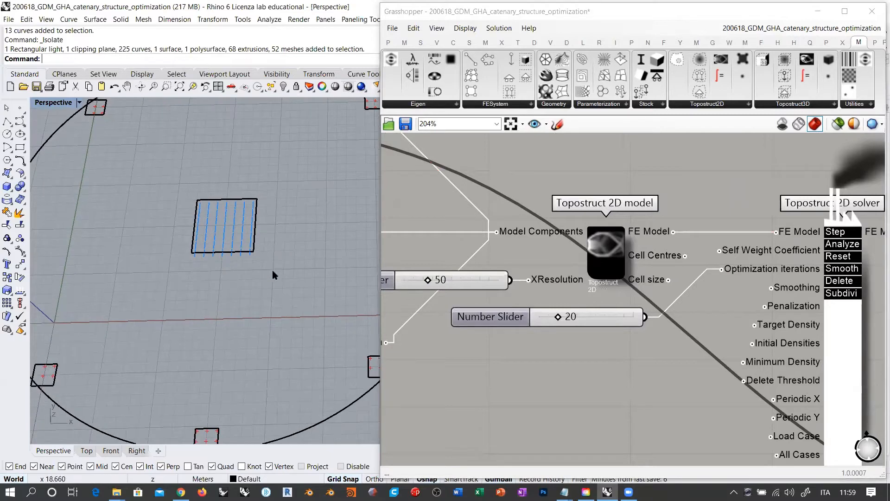
right_click_drag(274, 275, 272, 187)
scroll(232, 264, "down", 2)
scroll(248, 267, "up", 7)
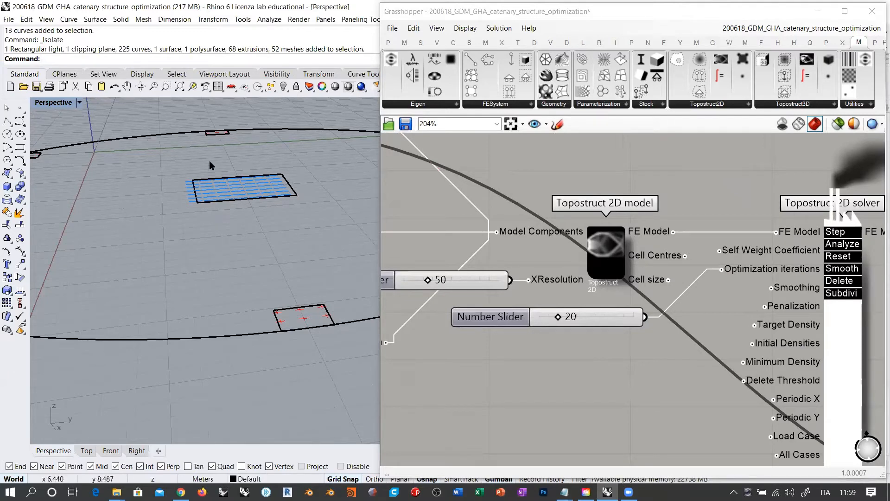
scroll(234, 239, "down", 5)
right_click_drag(158, 205, 201, 265)
scroll(342, 283, "up", 7)
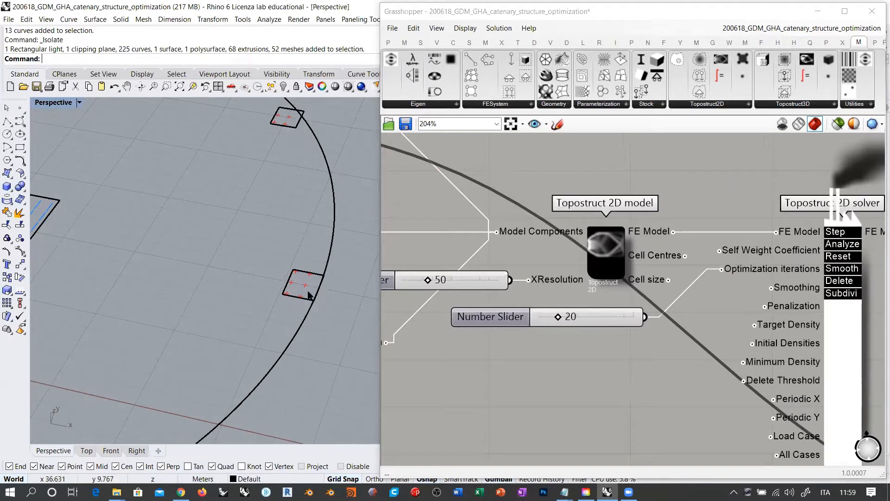
scroll(308, 286, "down", 7)
right_click_drag(308, 286, 281, 266)
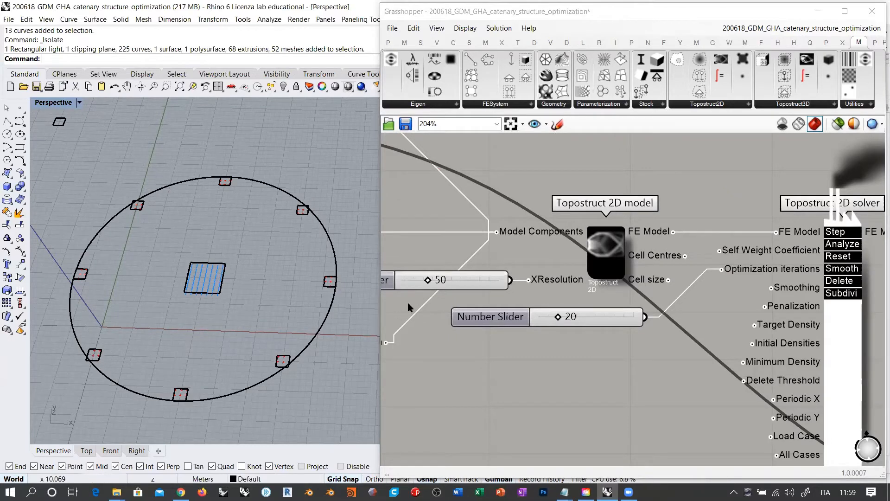
- Turn off the viewport preview of the Topostruct 2D model component
right_click_drag(614, 361, 567, 383)
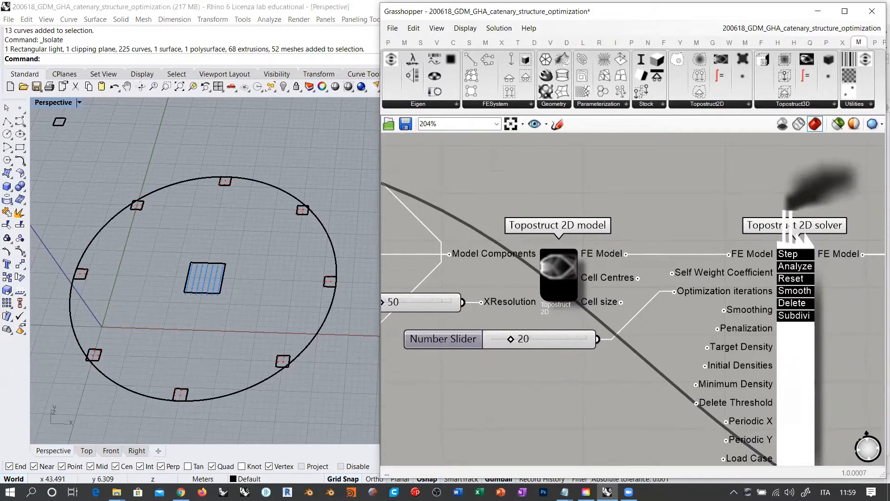
left_click(559, 274)
right_click_drag(599, 343, 583, 309)
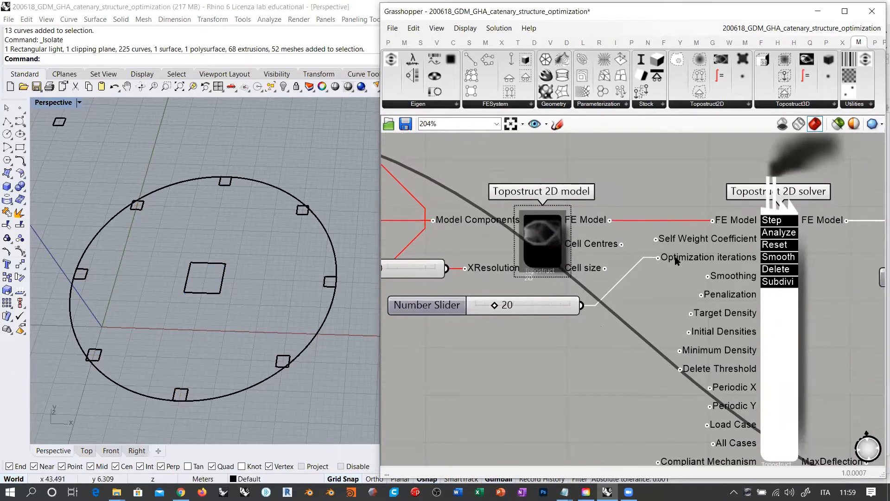
- Inspect the Topostruct 2D solver's inputs, its optimization iterations slider, and the result components downstream of it
left_click(778, 306)
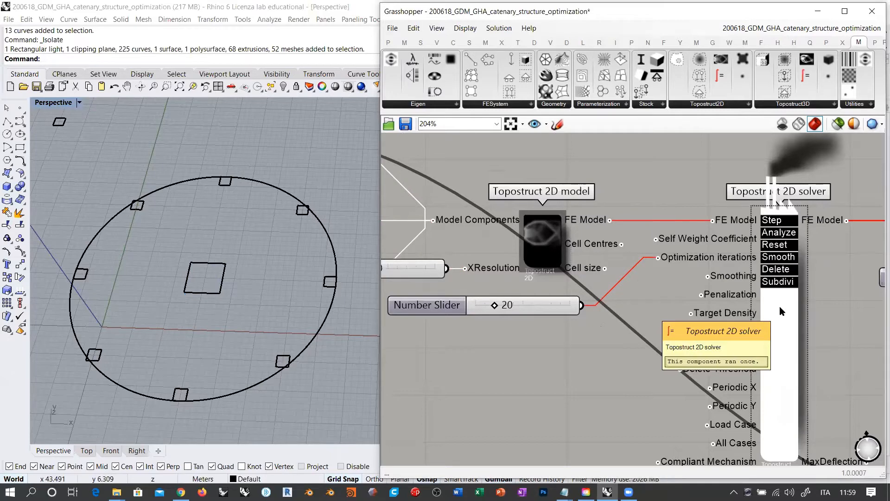
double_click(527, 309)
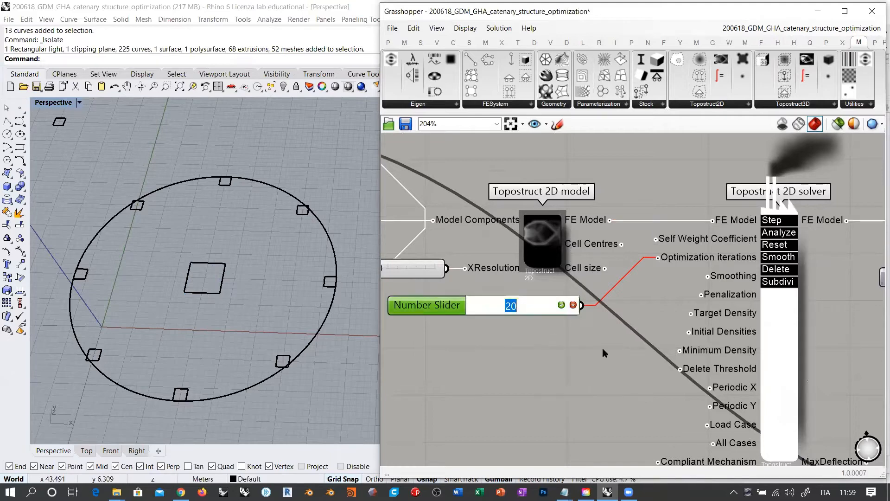
key("Return")
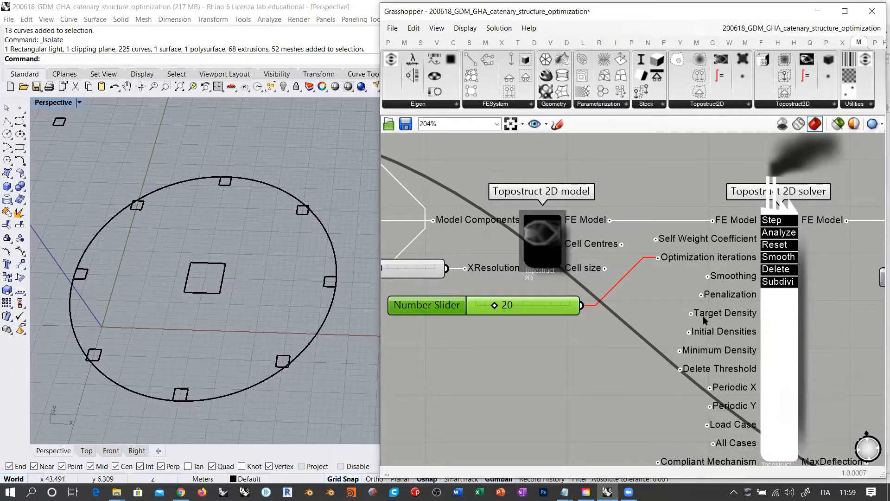
right_click_drag(592, 322, 508, 325)
scroll(515, 322, "down", 6)
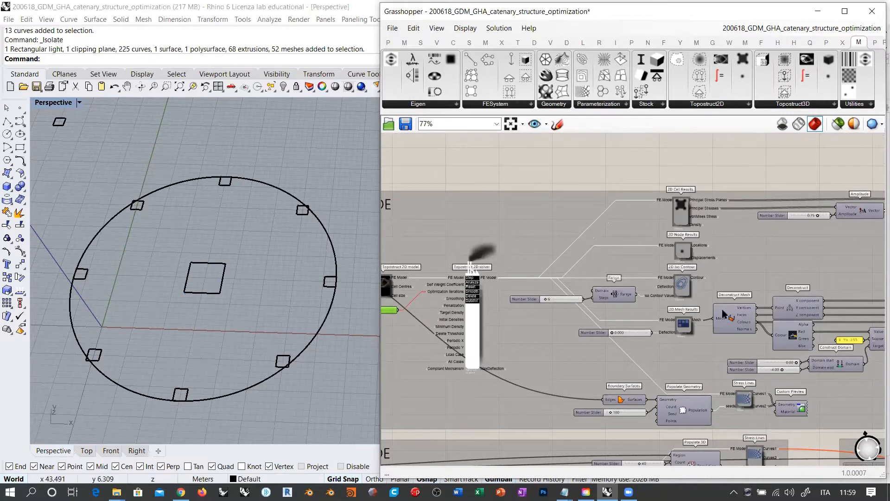
right_click_drag(809, 387, 564, 381)
scroll(591, 312, "down", 1)
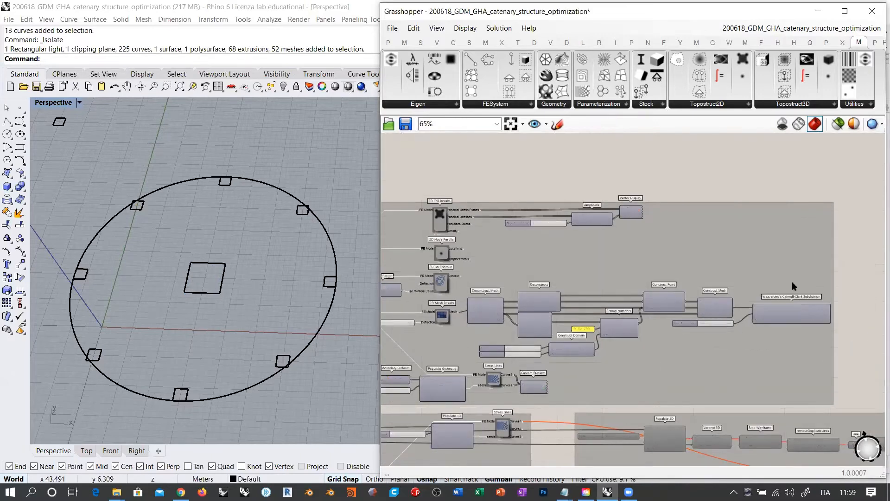
right_click_drag(471, 331, 798, 313)
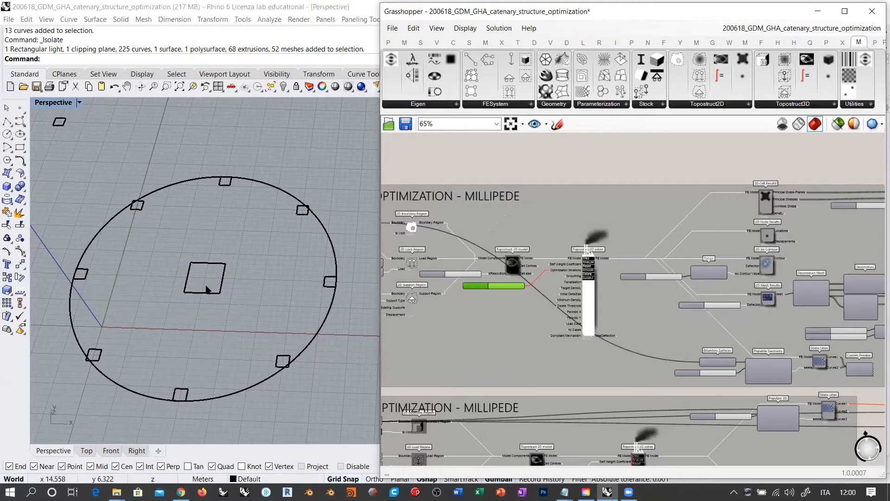
- Annotate the circular slab's outline and a column below the central square in a low perspective view
right_click_drag(235, 322, 262, 323)
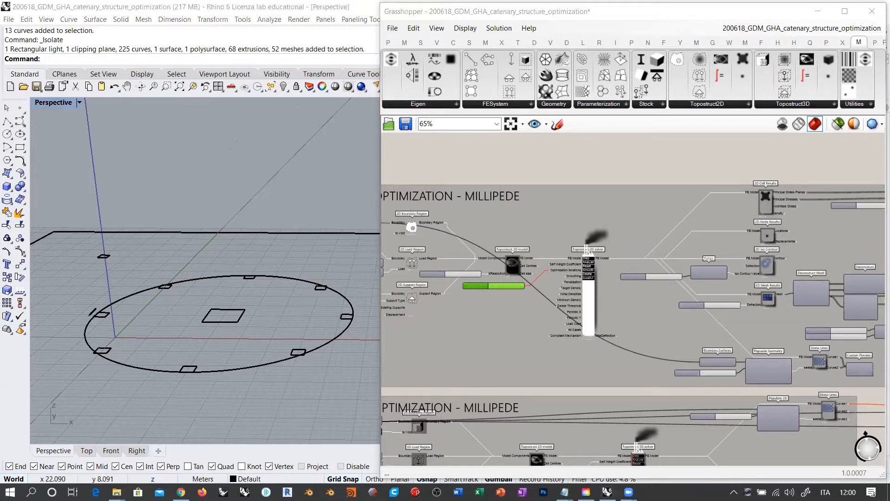
mouse_move(93, 311)
left_mouse_down()
mouse_move(233, 360)
mouse_move(344, 327)
mouse_move(343, 313)
mouse_move(284, 275)
mouse_move(220, 274)
left_mouse_up()
left_click_drag(89, 332, 222, 370)
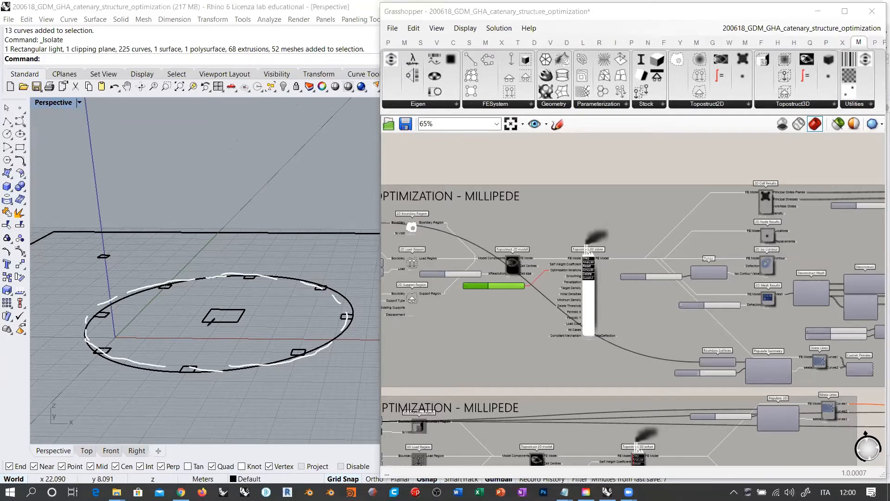
left_click_drag(209, 331, 225, 410)
left_click_drag(244, 315, 254, 428)
left_click_drag(202, 323, 218, 434)
left_click_drag(226, 432, 245, 431)
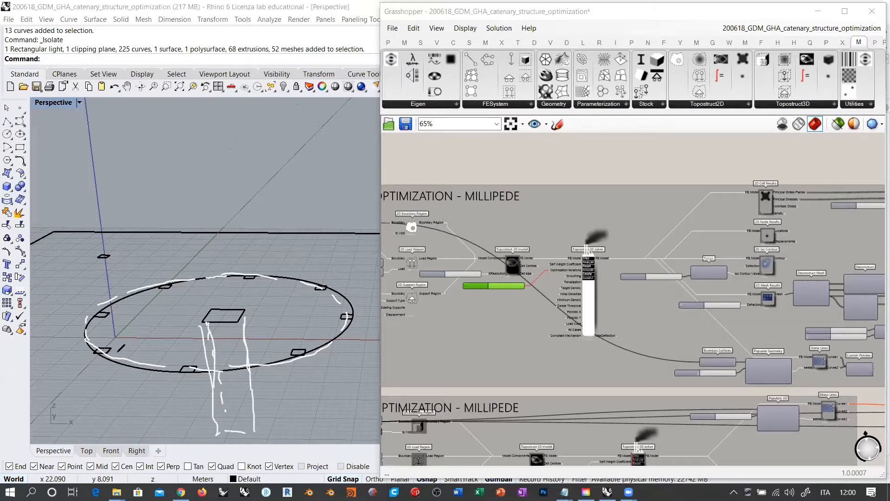
- Mark the small support squares around the circle and retrace its front edge with annotation strokes
left_click_drag(96, 351, 110, 353)
left_click_drag(94, 317, 108, 314)
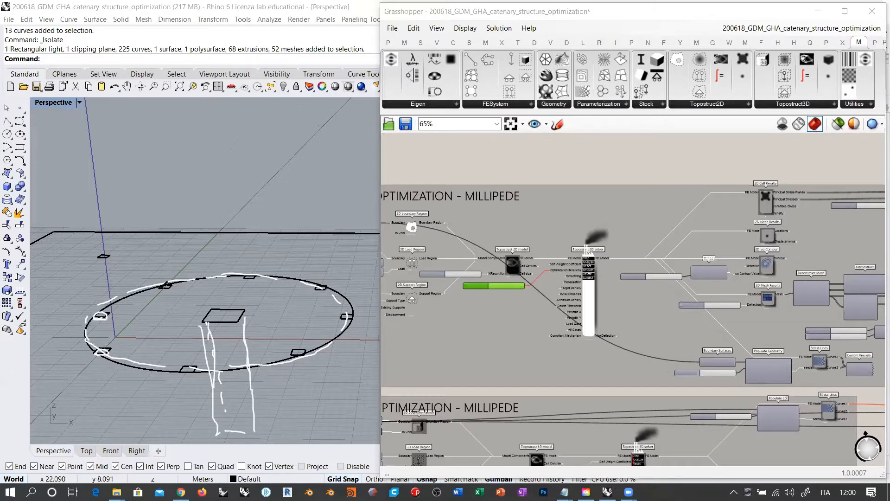
left_click_drag(159, 287, 173, 284)
left_click_drag(241, 279, 253, 276)
left_click_drag(314, 284, 324, 286)
mouse_move(341, 312)
left_mouse_down()
mouse_move(352, 309)
mouse_move(343, 319)
left_mouse_up()
left_click_drag(292, 353, 305, 352)
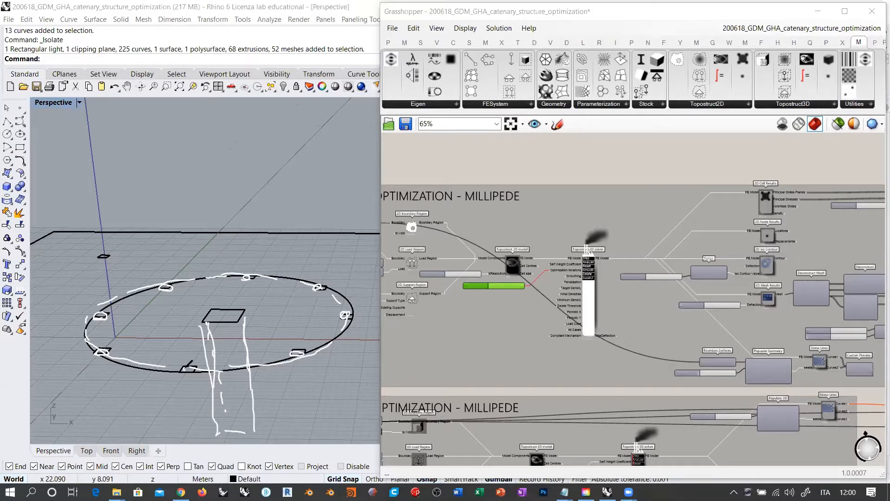
left_click_drag(183, 371, 192, 368)
mouse_move(353, 319)
left_mouse_down()
mouse_move(347, 299)
mouse_move(302, 285)
mouse_move(222, 277)
mouse_move(158, 283)
mouse_move(207, 366)
left_mouse_up()
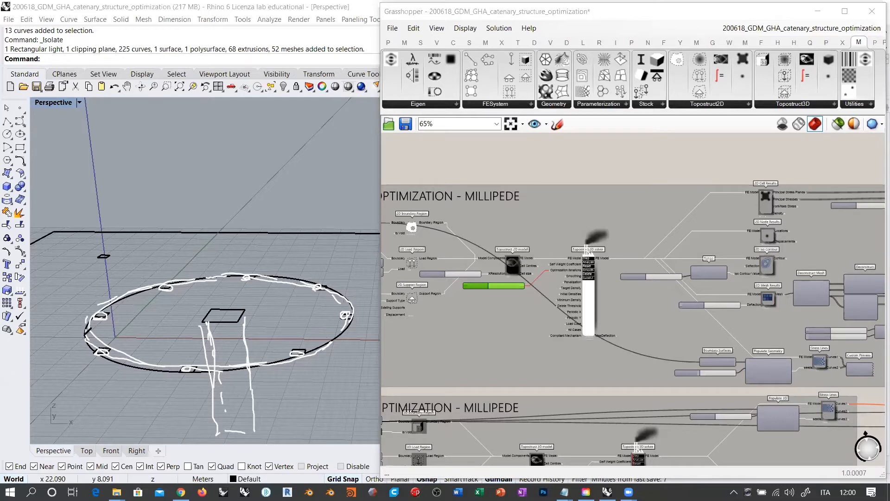
- Sketch annotated columns hanging below several of the perimeter support squares
left_click_drag(97, 321, 112, 384)
left_click_drag(95, 354, 101, 401)
left_click_drag(104, 350, 112, 420)
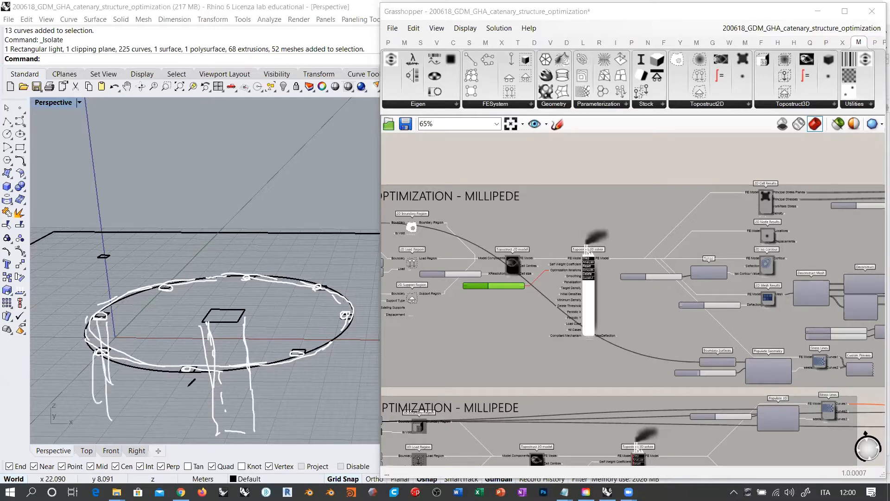
left_click_drag(184, 372, 187, 419)
left_click_drag(192, 377, 194, 412)
mouse_move(153, 286)
left_mouse_down()
mouse_move(155, 326)
mouse_move(170, 322)
left_mouse_up()
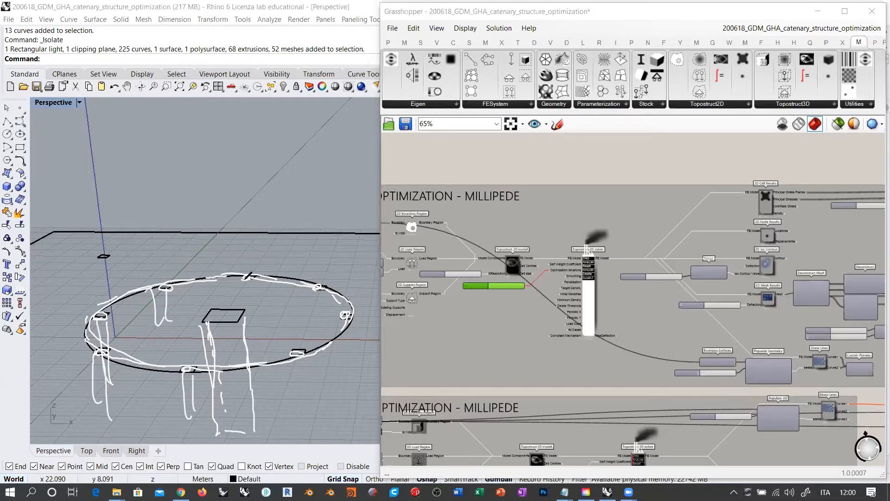
left_click_drag(243, 276, 246, 305)
left_click_drag(253, 281, 255, 303)
- Mark the load acting on the central square with annotation strokes and clear all annotations
mouse_move(214, 243)
left_mouse_down()
mouse_move(222, 318)
mouse_move(206, 320)
mouse_move(232, 313)
left_mouse_up()
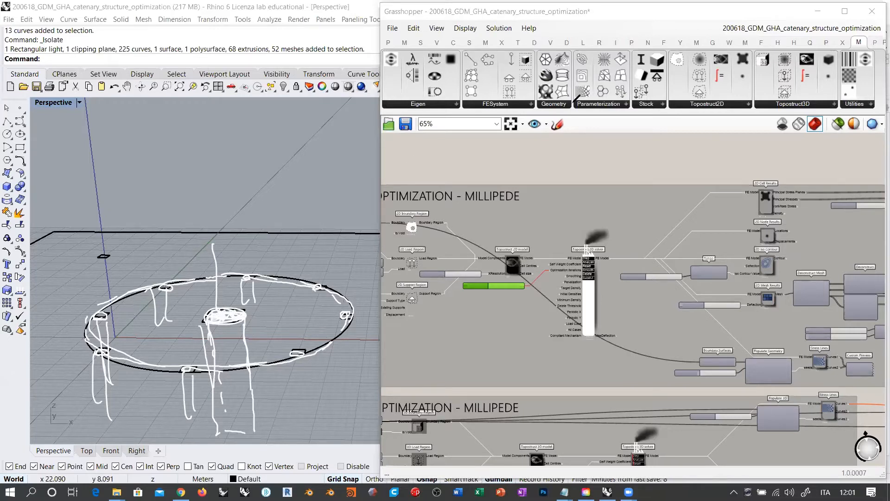
key("Escape")
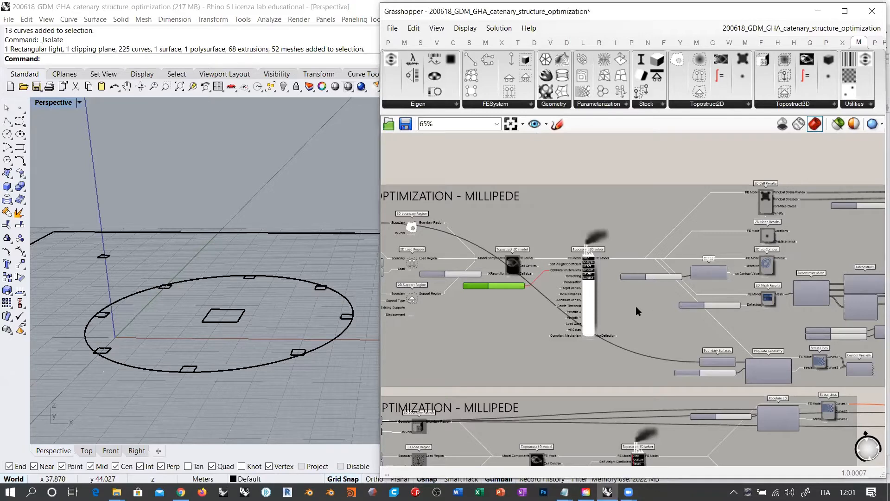
- Set the Topostruct 2D solver's optimization iterations slider to 1 and move the solver's progress window within the Rhino viewport
right_click_drag(665, 292, 628, 287)
right_click_drag(753, 274, 685, 297)
scroll(524, 294, "up", 5)
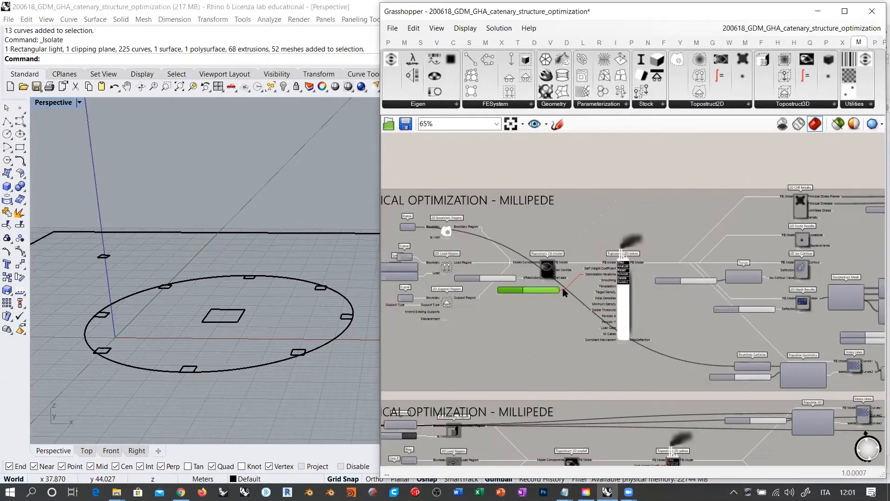
double_click(525, 295)
type("1")
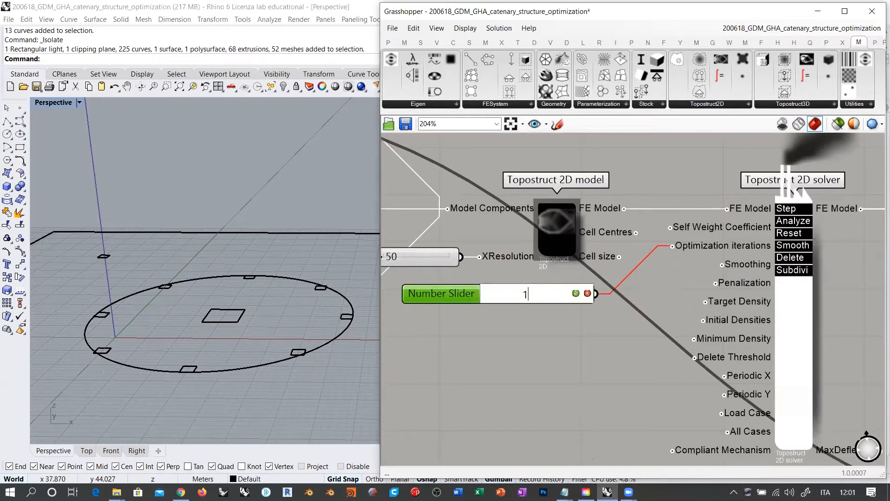
key("Return")
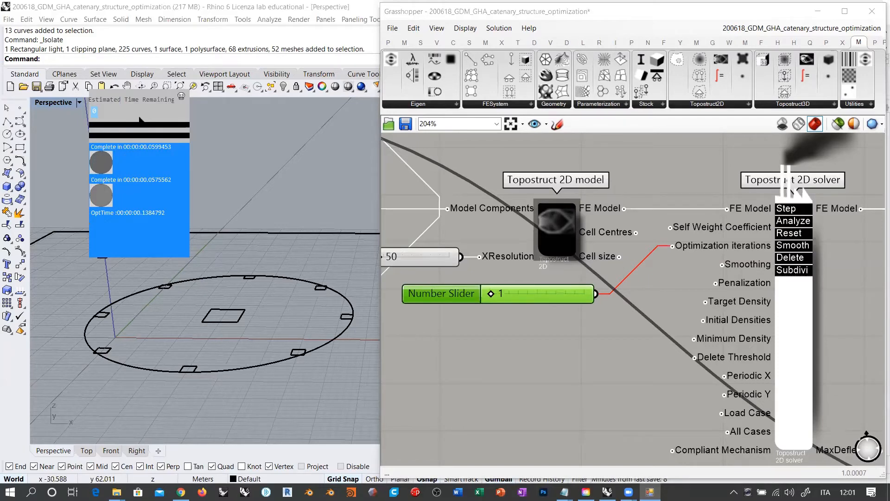
left_click_drag(129, 102, 289, 143)
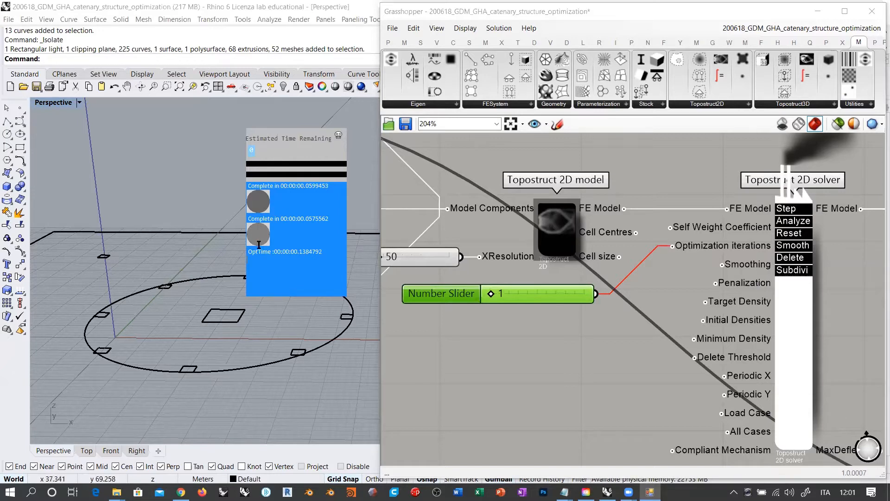
- Set the optimization iterations slider to 10 and review the density images in the solver's progress window
double_click(510, 293)
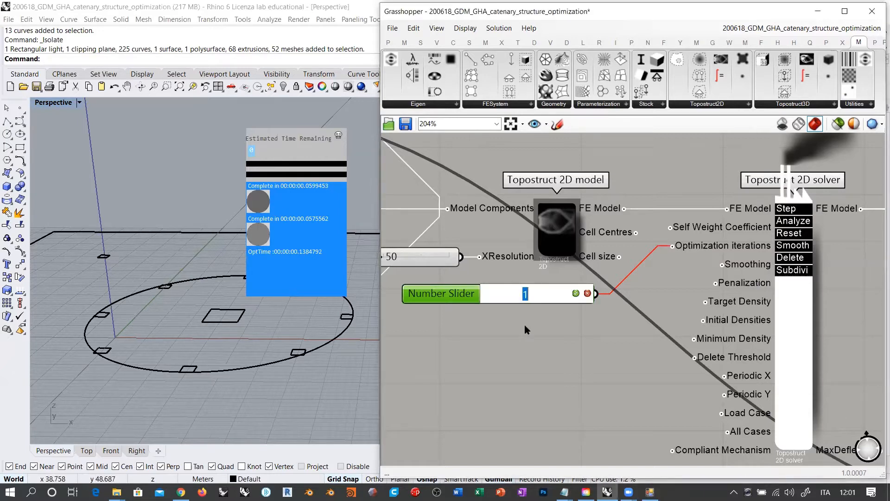
type("10")
key("Return")
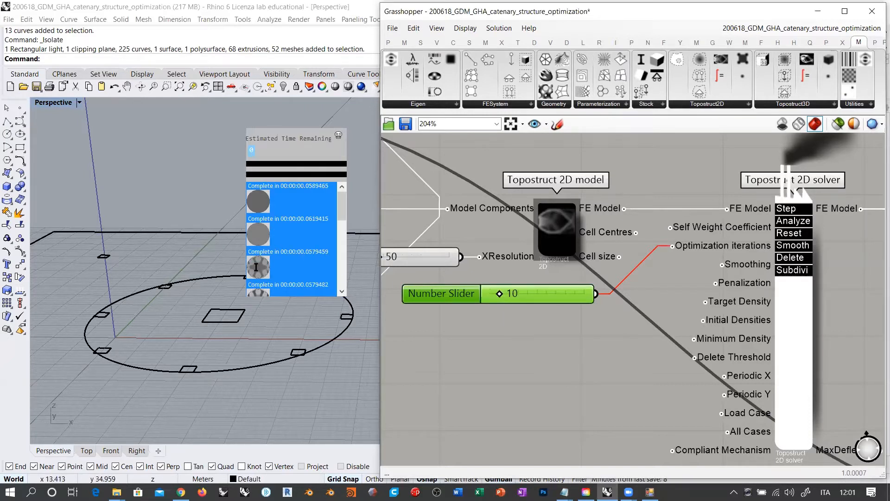
left_click(343, 199)
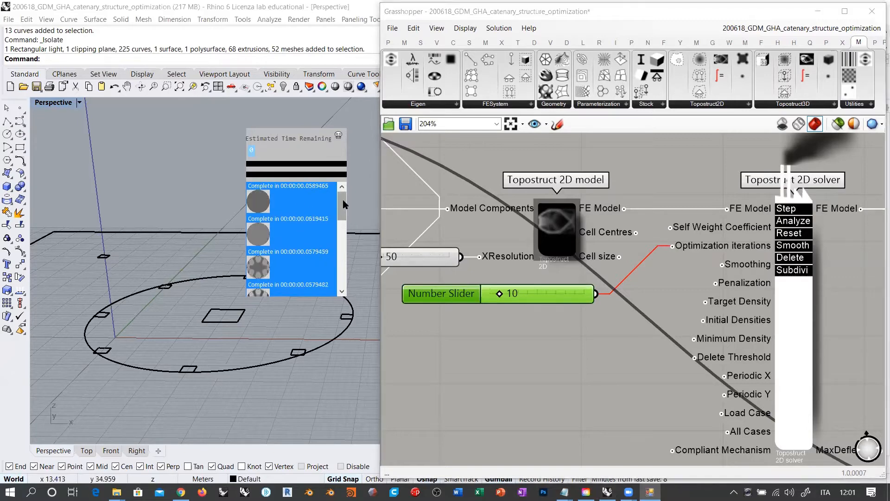
left_click_drag(343, 204, 340, 278)
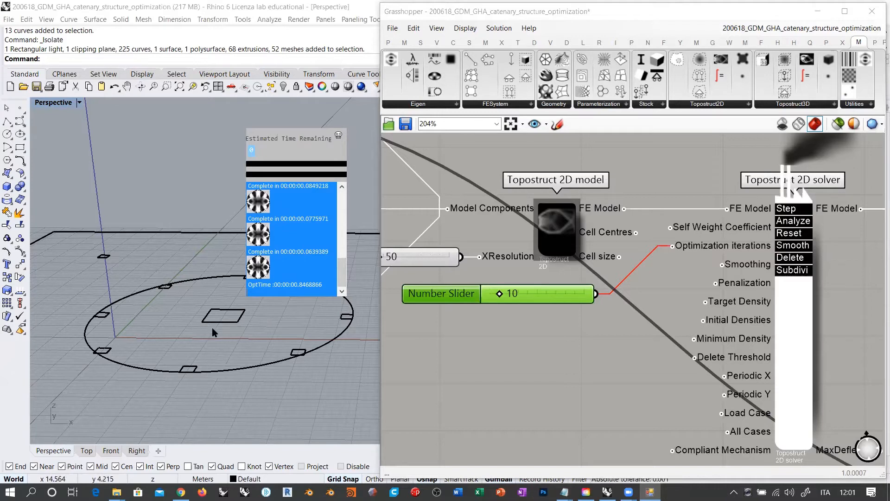
- Set the optimization iterations slider to 20, review the successive density images, and close the solver's progress window
double_click(492, 301)
type("20")
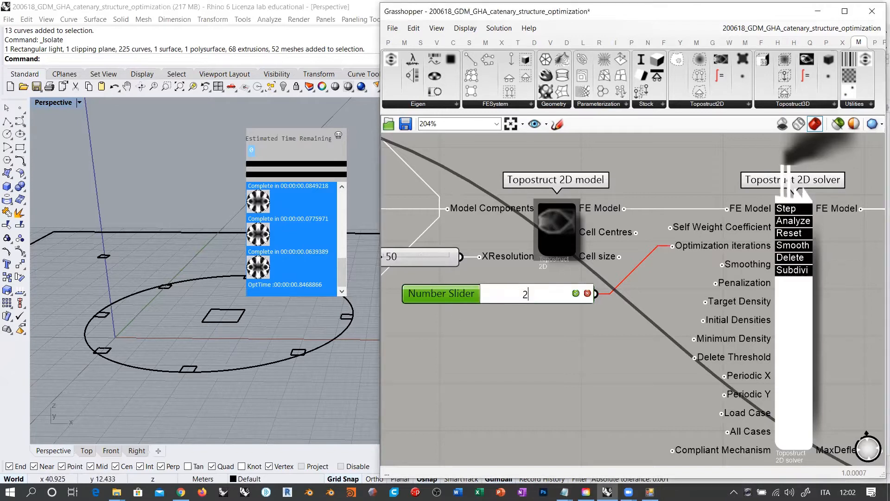
key("Return")
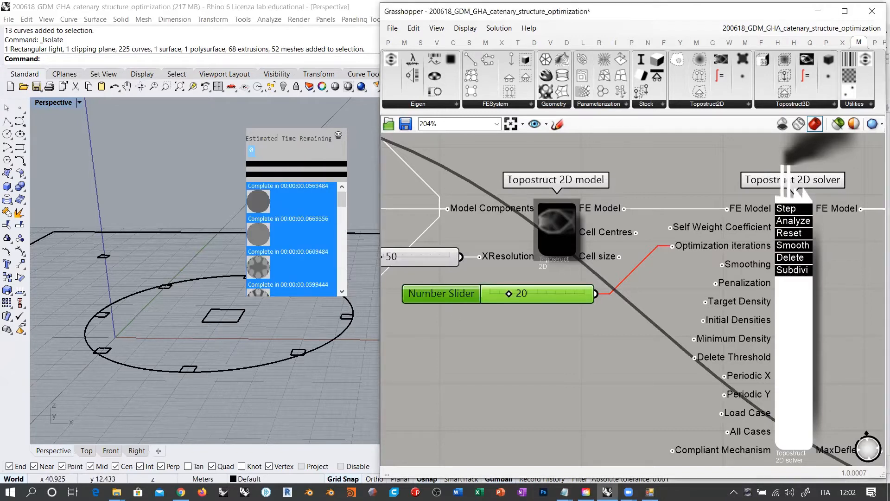
left_click_drag(341, 200, 342, 284)
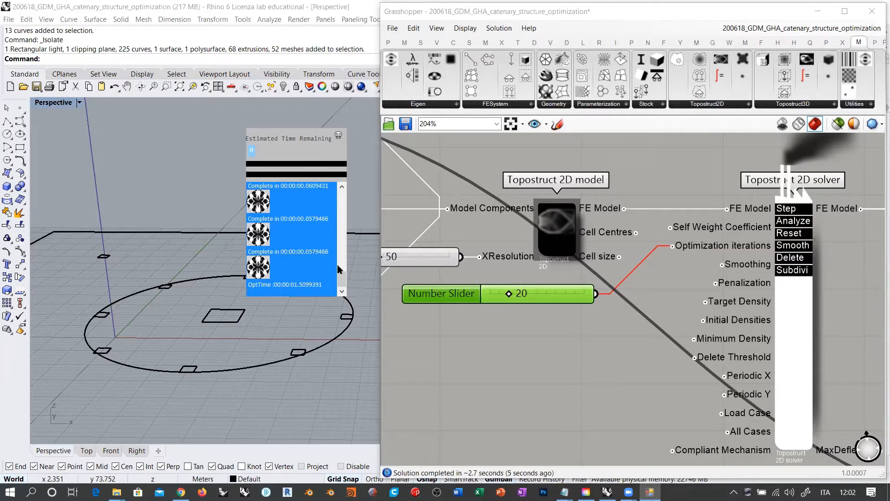
left_click_drag(343, 279, 348, 218)
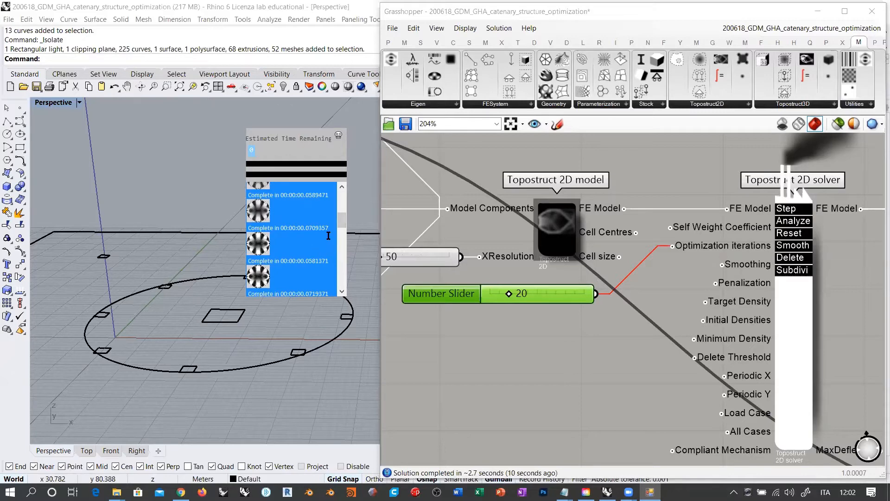
left_click_drag(344, 221, 341, 283)
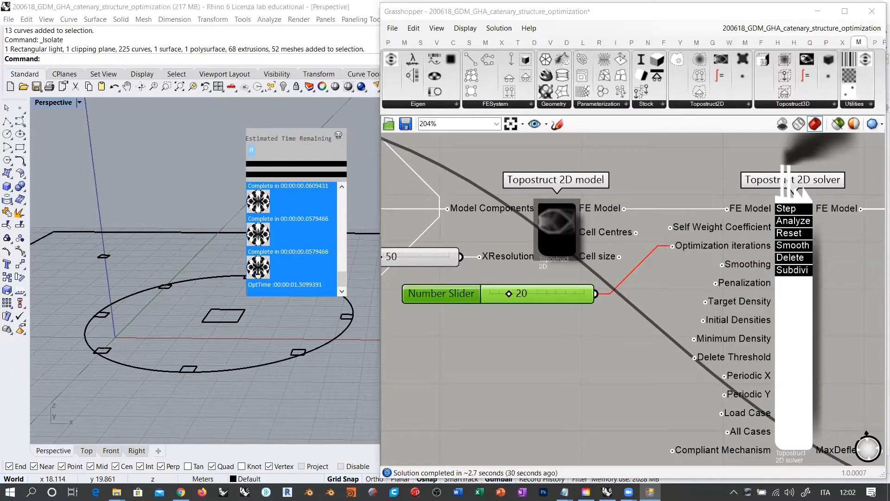
left_click(340, 136)
left_click(636, 282)
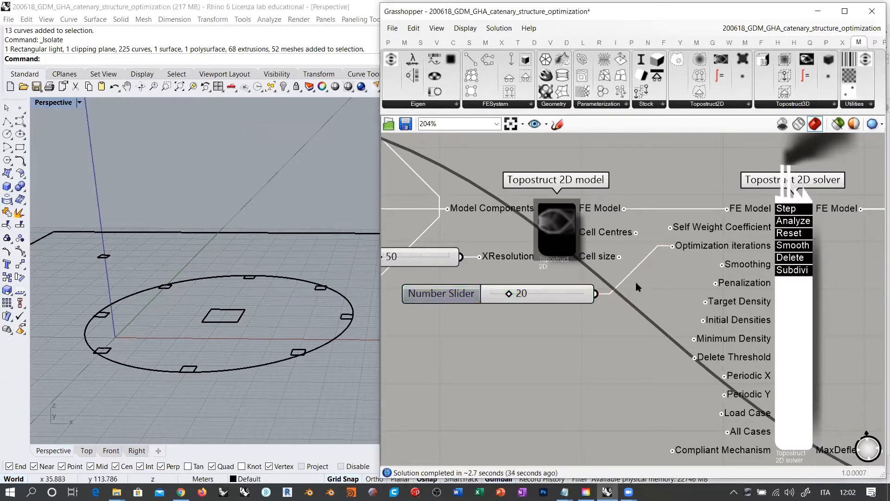
- Turn on the preview of the 2D Cell Results component connected to the solver's FE Model output
right_click_drag(636, 281, 444, 261)
scroll(444, 261, "down", 1)
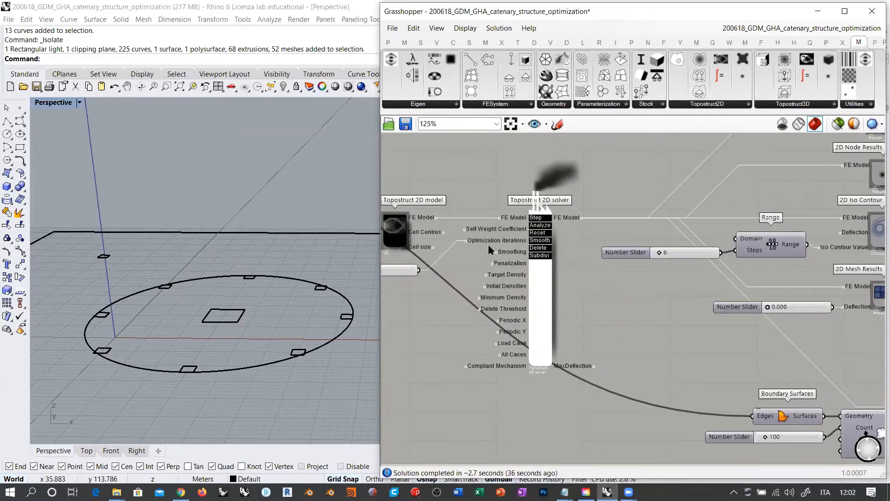
right_click_drag(717, 252, 542, 259)
left_click(533, 263)
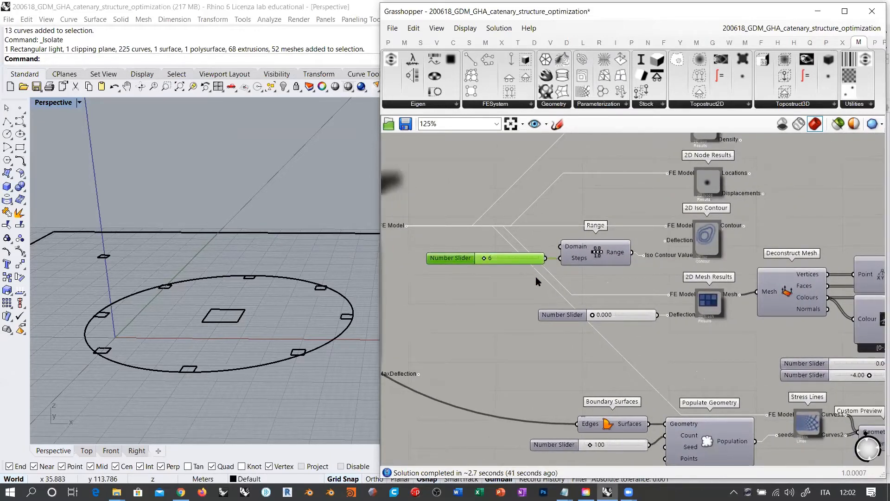
right_click_drag(782, 217, 670, 308)
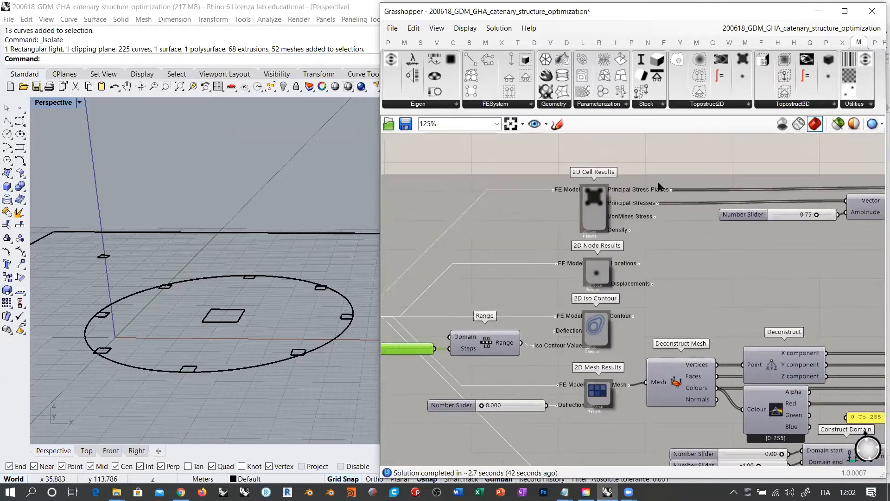
right_click_drag(674, 159, 538, 164)
scroll(538, 163, "down", 1)
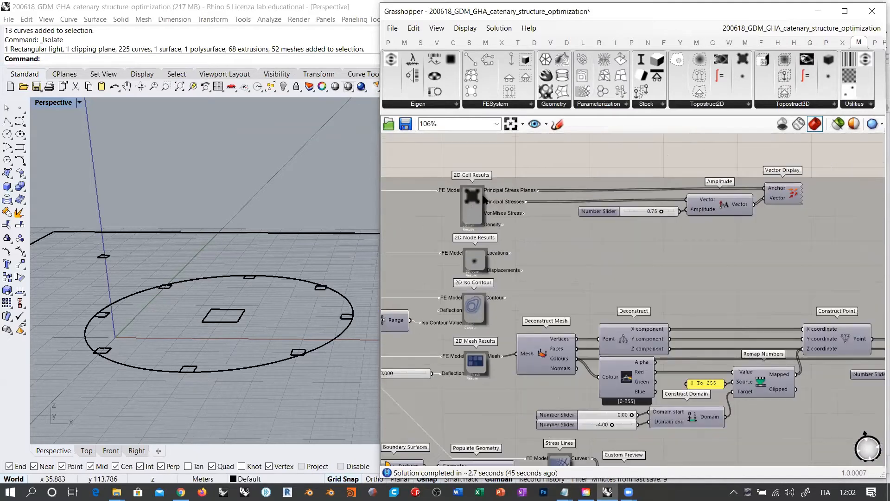
left_click(469, 210)
key("ctrl+q")
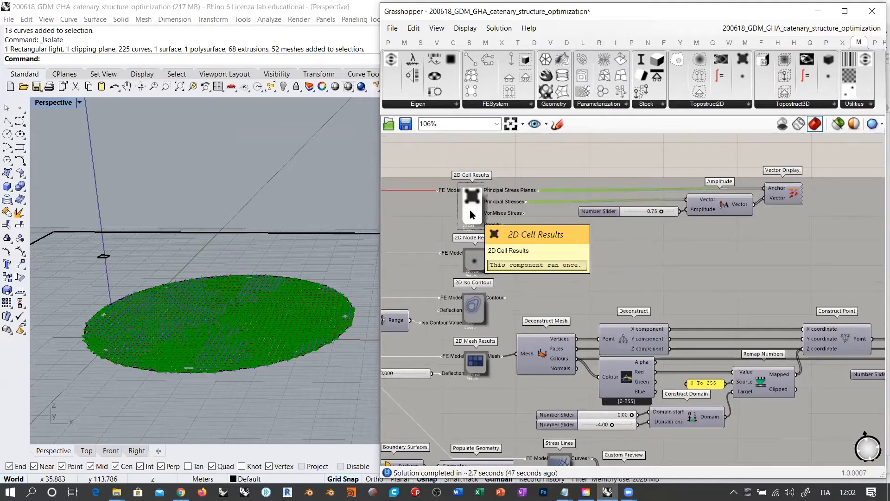
left_click(507, 166)
- Examine the principal stress planes in the Rhino viewport around the central square and towards the perimeter supports
right_click_drag(213, 264, 227, 324)
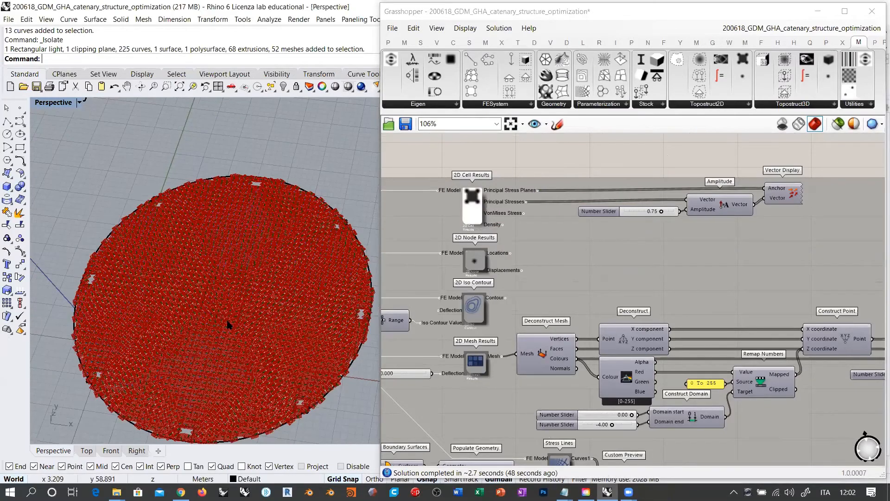
scroll(229, 324, "up", 5)
scroll(265, 264, "down", 1)
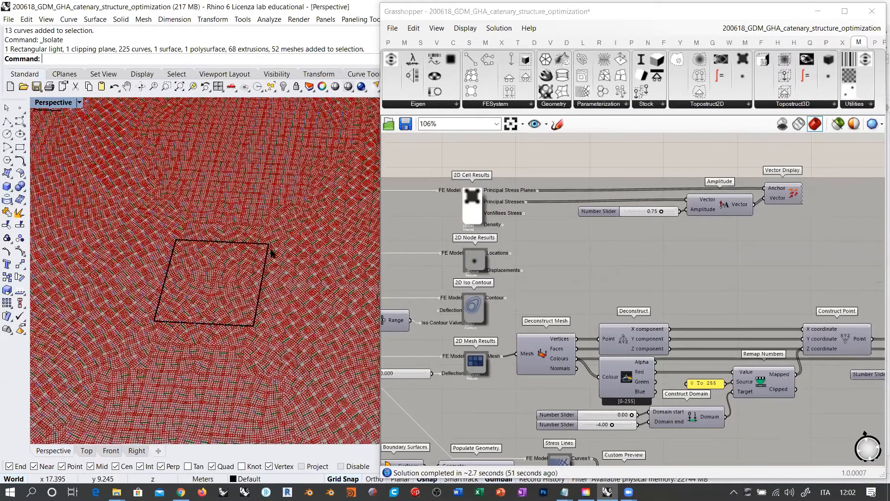
scroll(135, 306, "down", 4)
right_click_drag(135, 306, 208, 278, "shift")
scroll(201, 278, "up", 2)
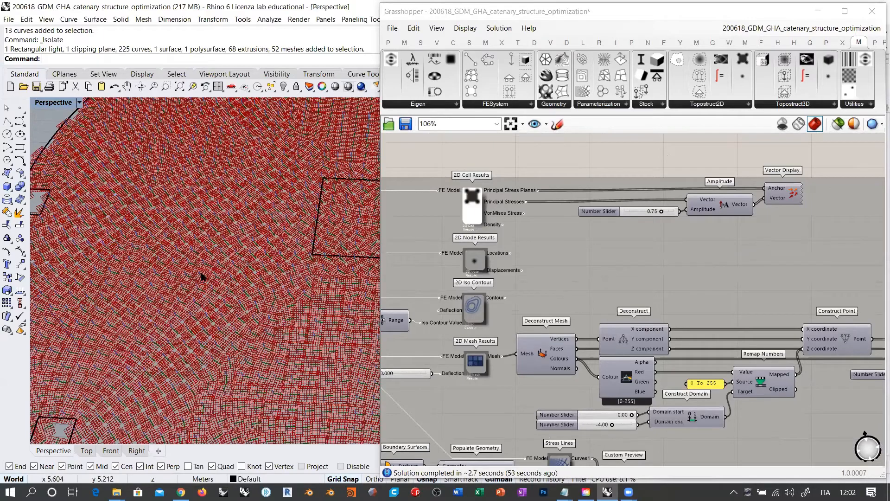
right_click_drag(301, 278, 212, 278, "shift")
scroll(154, 280, "up", 4)
right_click_drag(273, 343, 222, 346, "shift")
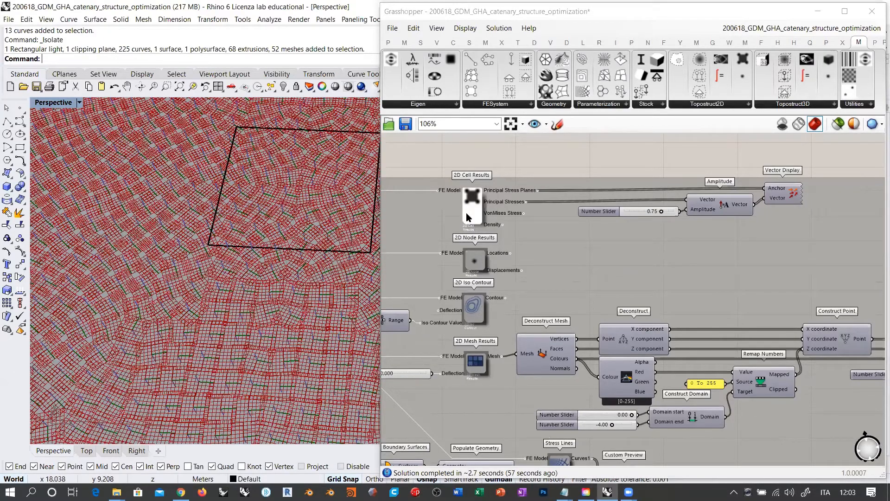
- Hide the 2D Cell Results preview and inspect the values in its Principal Stresses output
left_click(470, 212)
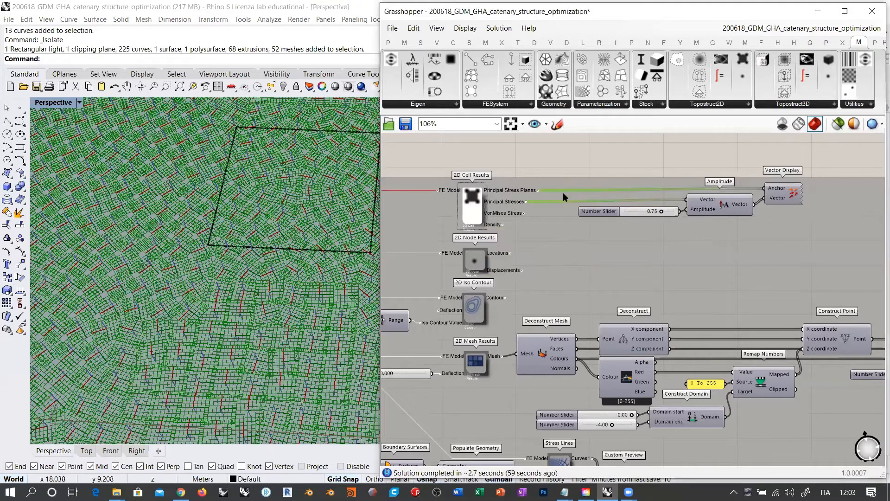
key("ctrl+q")
left_click(636, 156)
left_click_drag(790, 194, 791, 196)
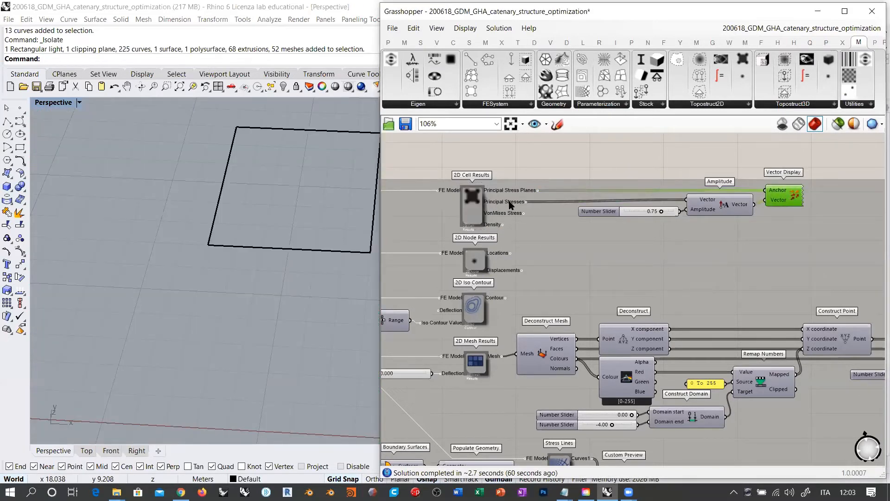
mouse_move(509, 204)
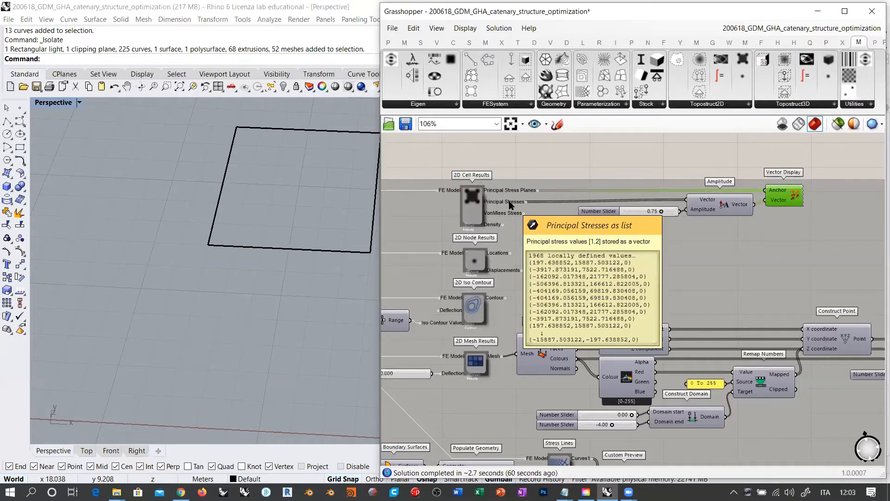
- Preview the stress arrows of the Vector Display component, view them over the whole slab, and hide them again
left_click_drag(714, 209, 671, 211)
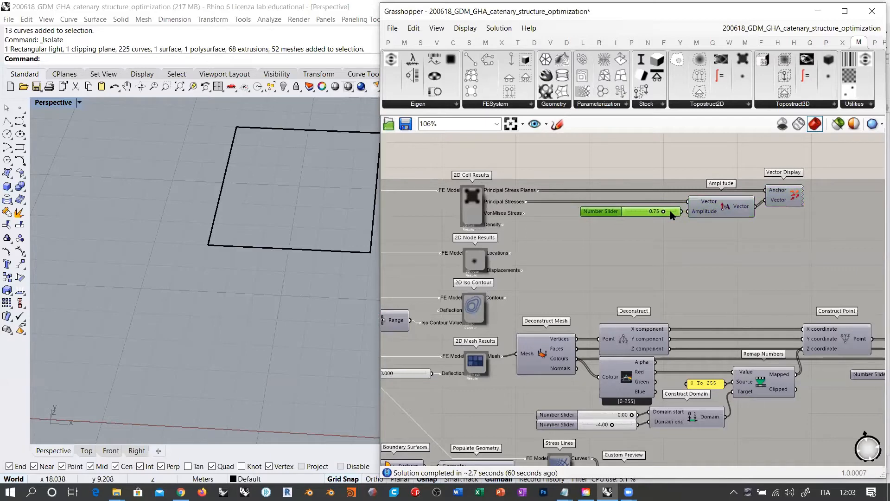
left_click(783, 195)
left_click(760, 175)
right_click_drag(237, 233, 241, 260, "shift")
scroll(193, 253, "down", 10)
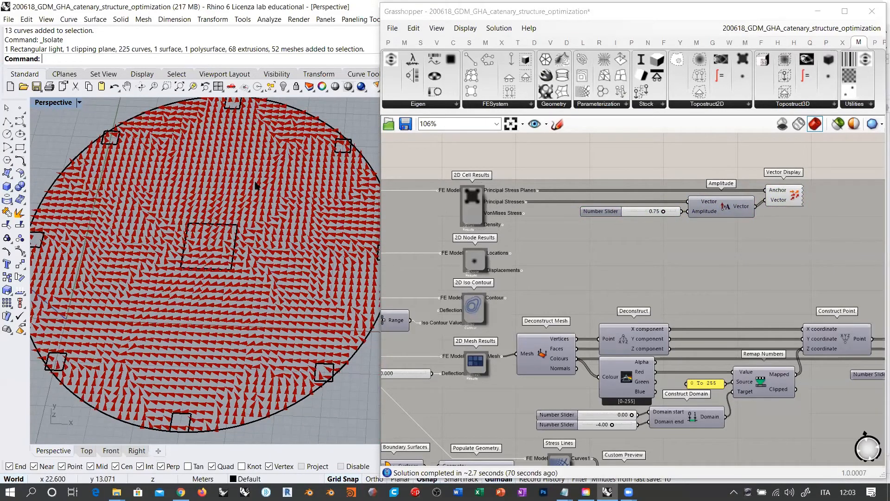
mouse_move(270, 227)
right_mouse_down()
mouse_move(270, 238)
mouse_move(268, 219)
right_mouse_up()
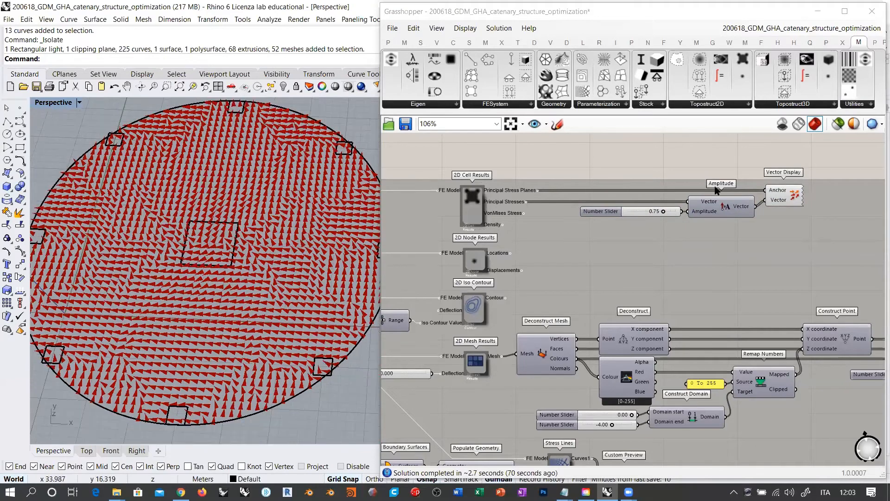
left_click(787, 195)
key("ctrl+q")
left_click(722, 161)
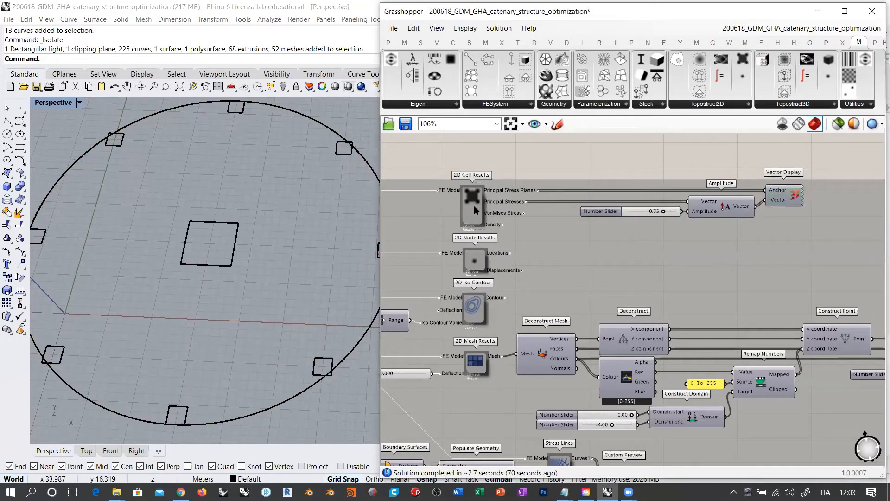
- Preview the 2D Node Results points, view them across the slab, and turn their preview off again
scroll(535, 258, "up", 3)
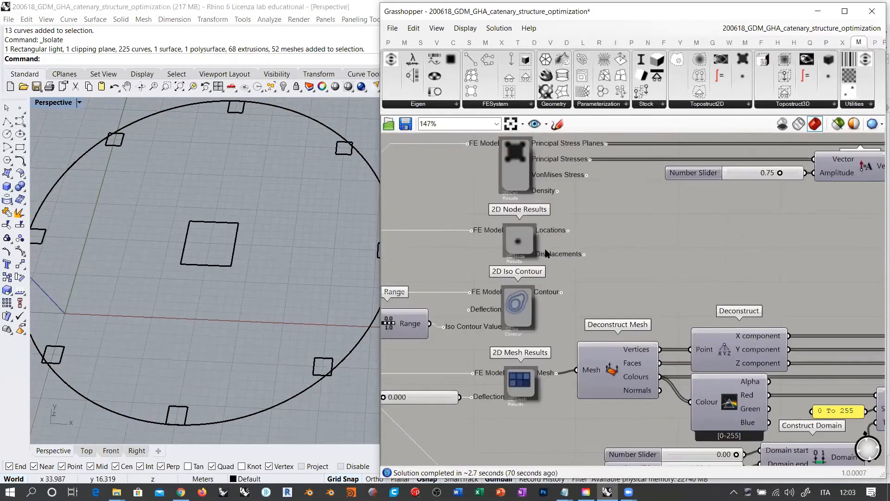
left_click(512, 244)
key("ctrl+q")
left_click(518, 241, "ctrl")
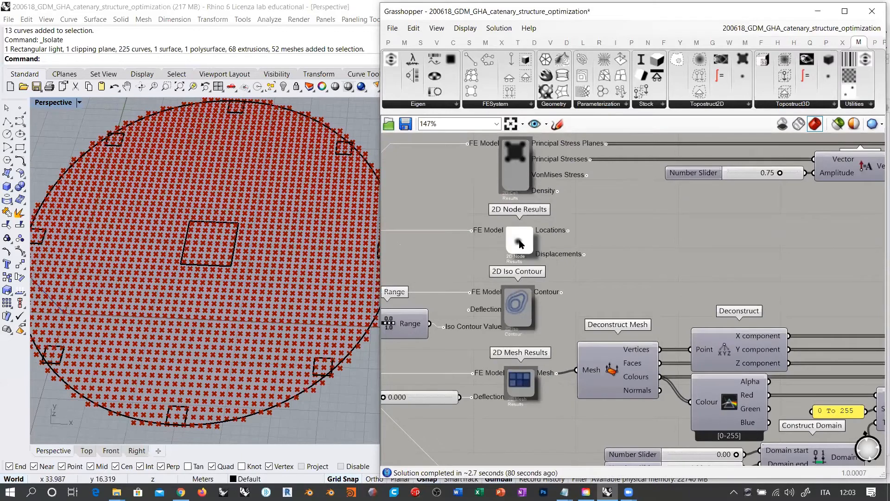
right_click_drag(288, 240, 288, 255)
scroll(287, 255, "down", 2)
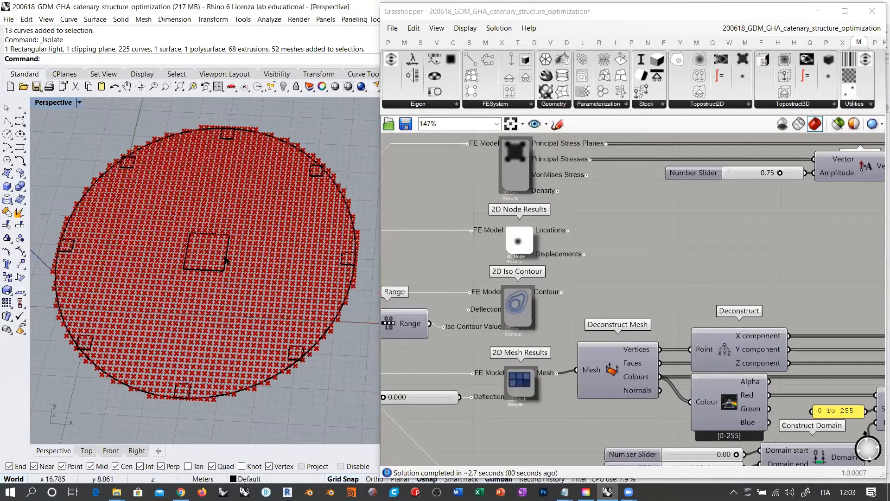
scroll(199, 284, "down", 2)
left_click(522, 238)
key("ctrl+q")
- Turn on the 2D Iso Contour preview and examine the contour curves around the central square and supports
right_click_drag(585, 296, 635, 263)
left_click(569, 277)
key("ctrl+q")
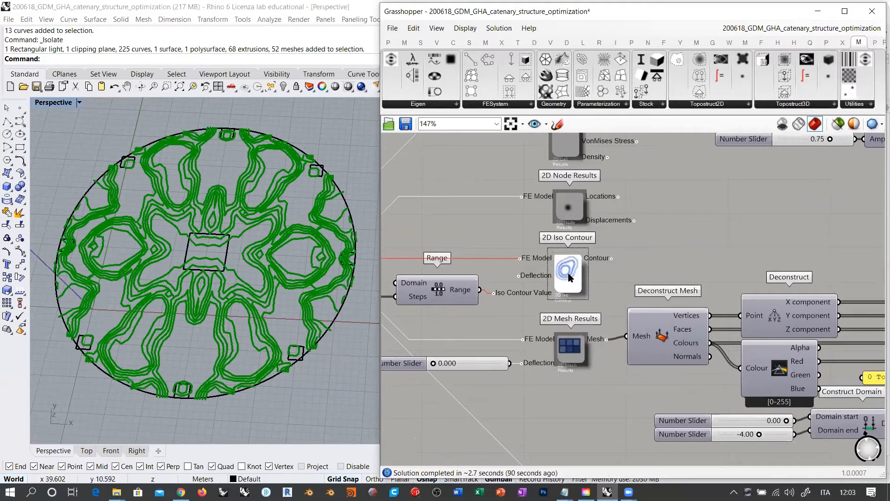
key("Escape")
right_click_drag(253, 236, 256, 244)
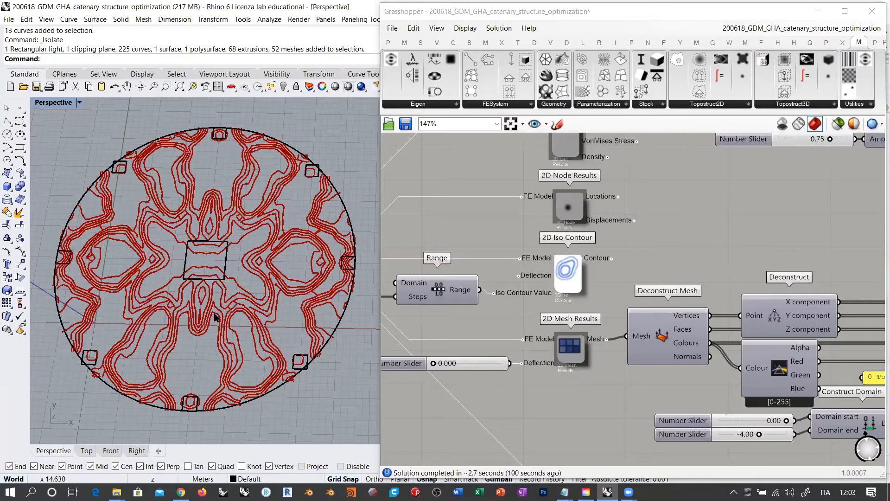
scroll(266, 376, "up", 3)
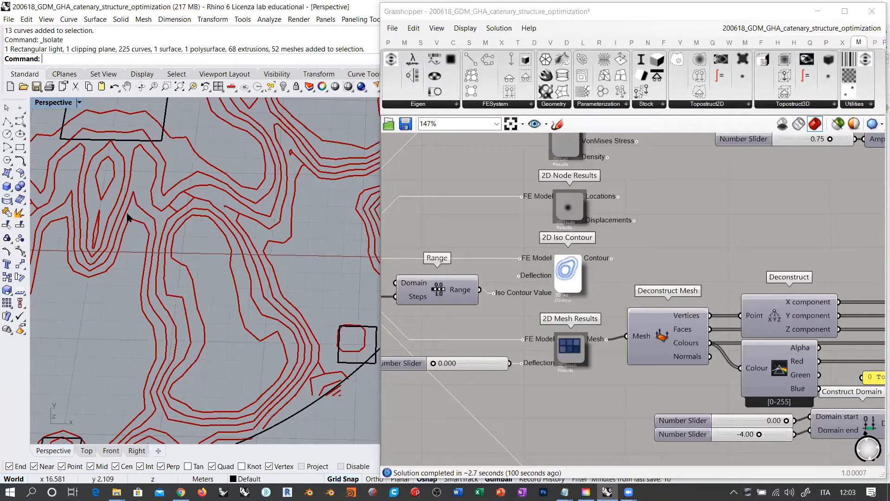
right_click_drag(242, 221, 227, 254)
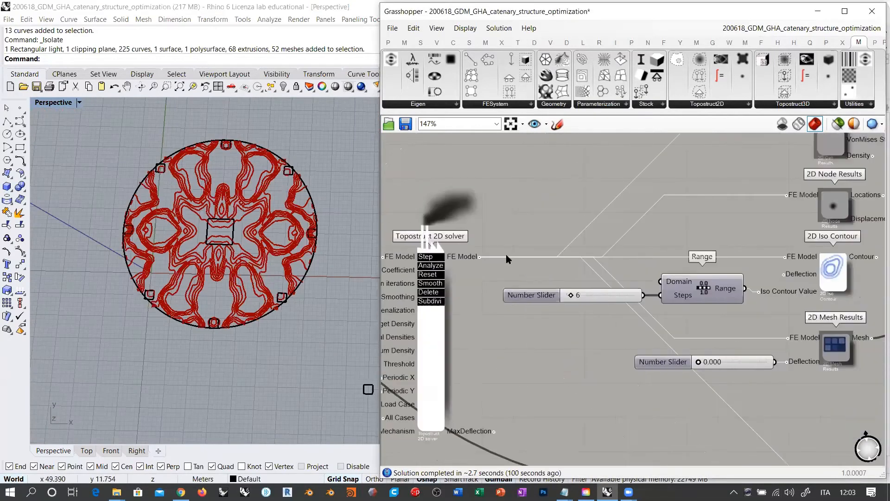
right_click_drag(506, 254, 724, 251)
right_click_drag(504, 341, 605, 334)
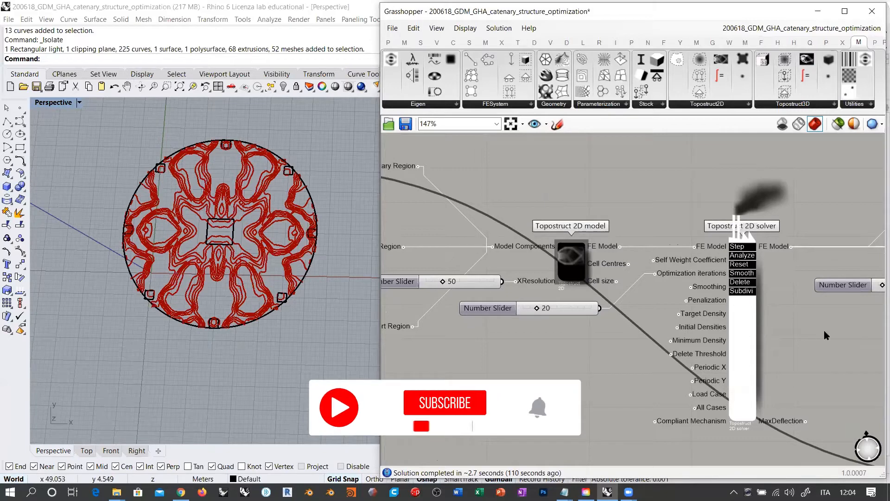
right_click_drag(752, 331, 410, 330)
right_click_drag(694, 303, 538, 292)
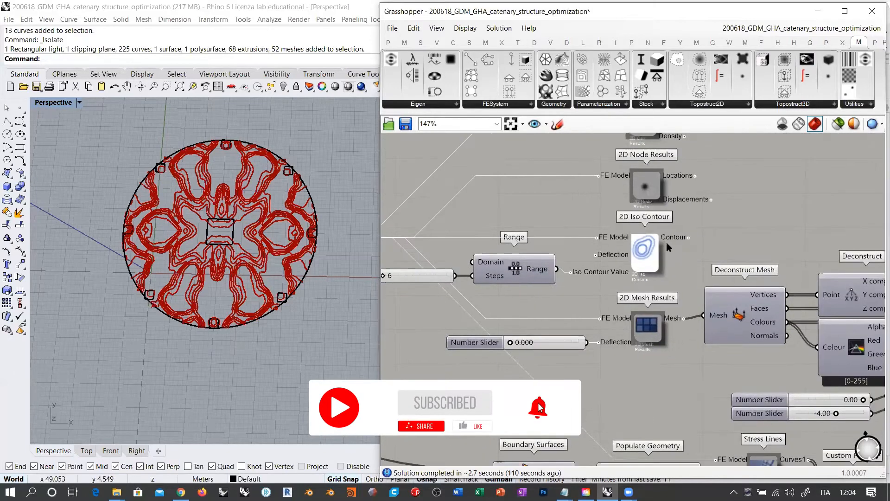
- Examine the 2D Iso Contour component and its curves, and turn its preview off
scroll(673, 245, "up", 2)
mouse_move(681, 236)
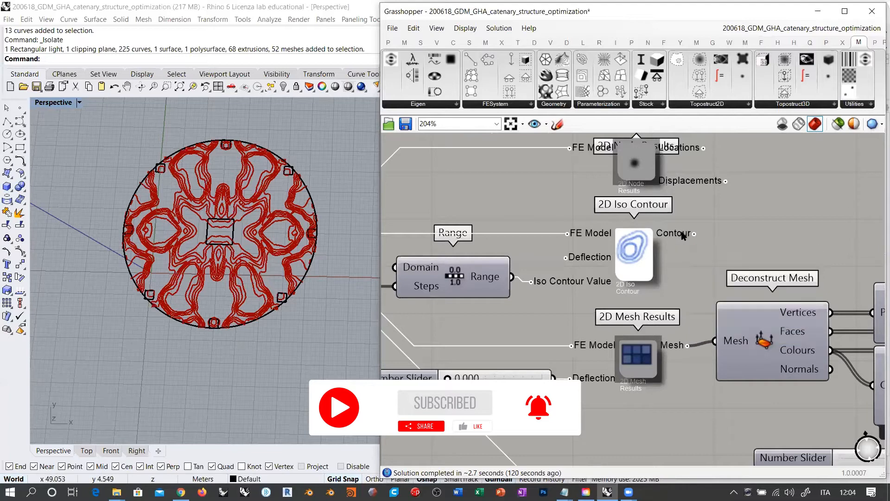
right_click_drag(674, 245, 549, 232)
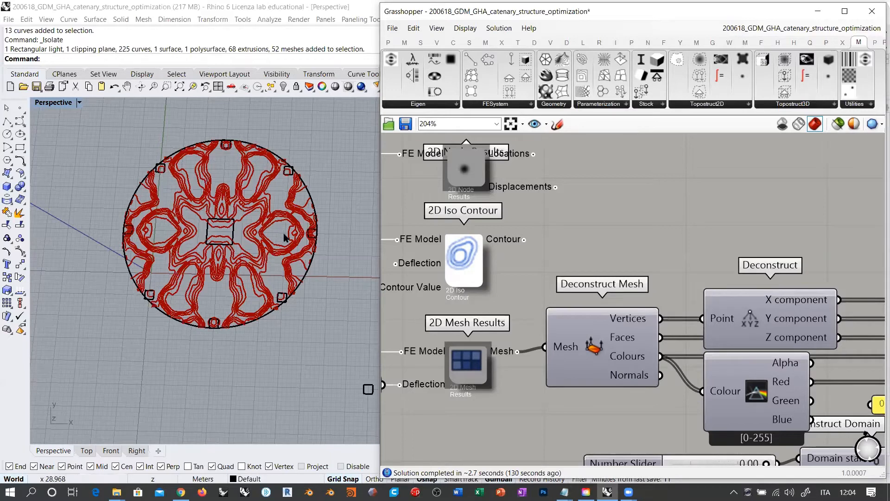
left_click(470, 261)
key("ctrl+q")
- Turn on the 2D Mesh Results preview and view the greyscale density mesh over the whole slab
right_click_drag(546, 283, 620, 242)
left_click(543, 329)
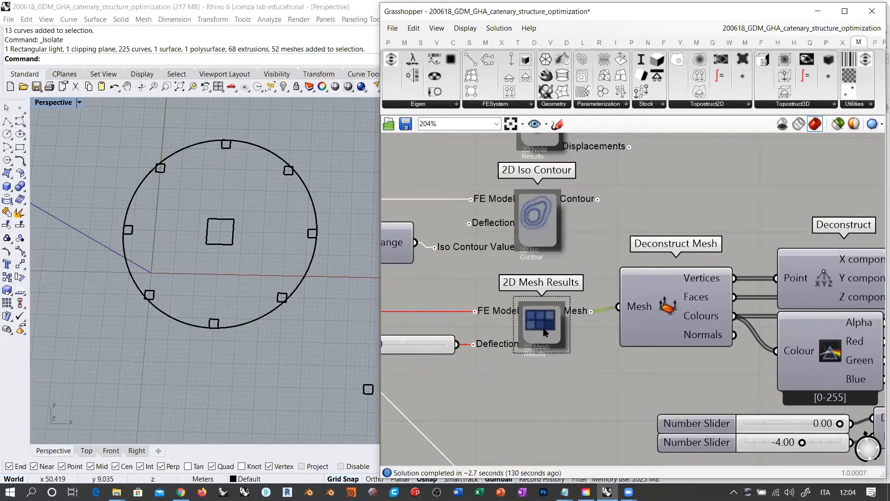
key("ctrl+q")
left_click(483, 327)
right_click_drag(238, 289, 225, 246)
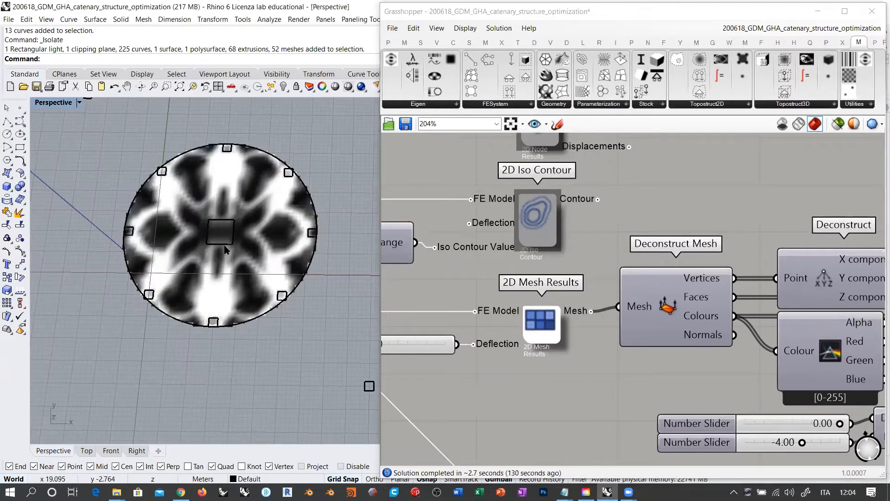
scroll(230, 245, "up", 5)
scroll(270, 235, "down", 2)
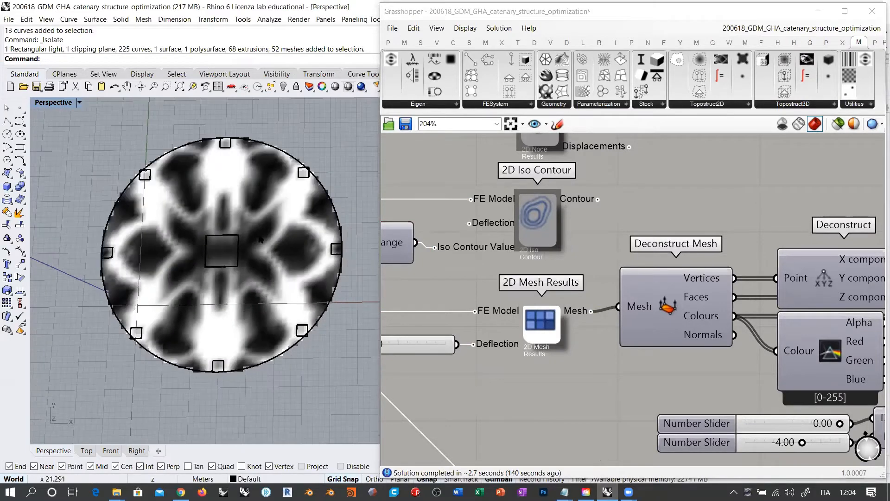
- Set the XResolution slider of the Topostruct 2D model to 80 to refine the mesh around the central square
scroll(479, 312, "down", 3)
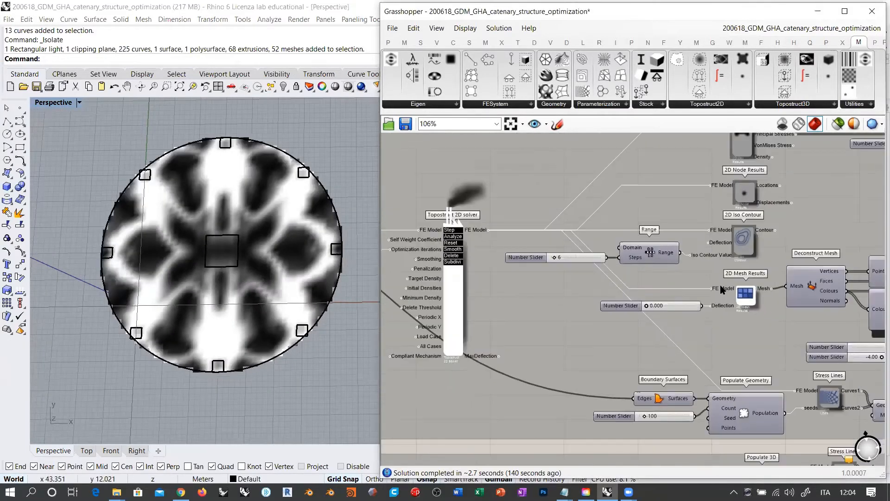
scroll(635, 293, "down", 1)
right_click_drag(552, 311, 724, 315)
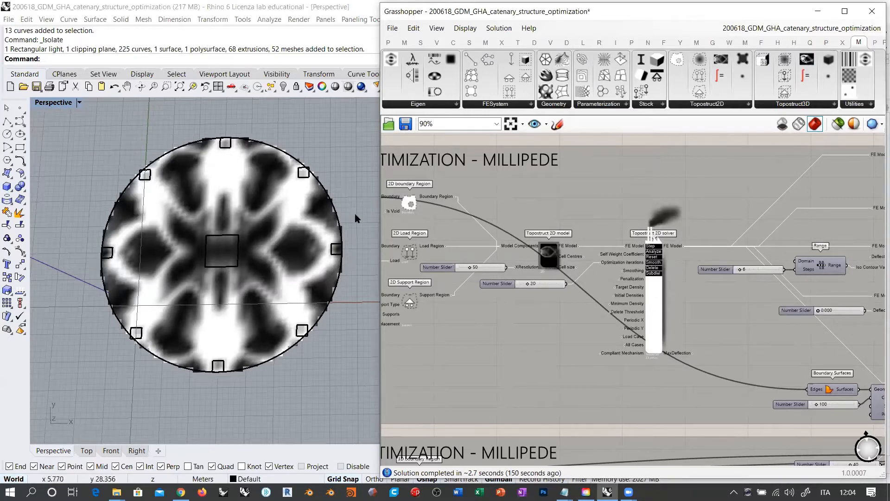
scroll(279, 257, "up", 5)
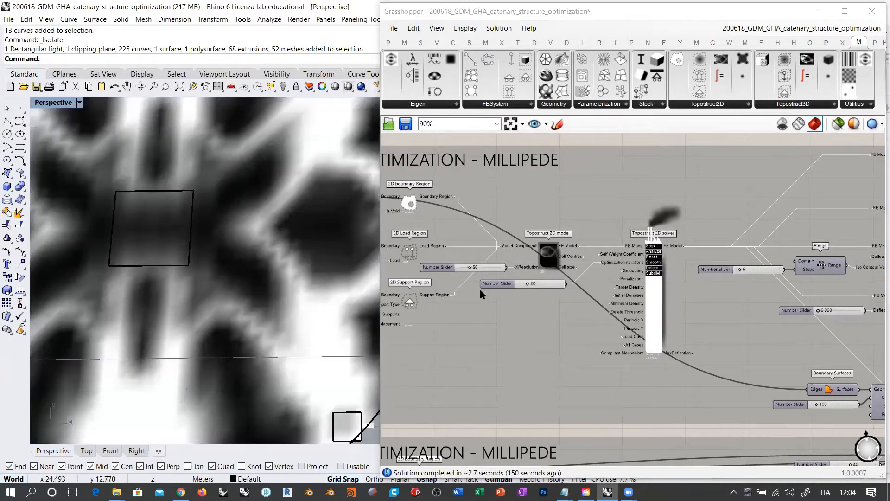
scroll(486, 271, "up", 4)
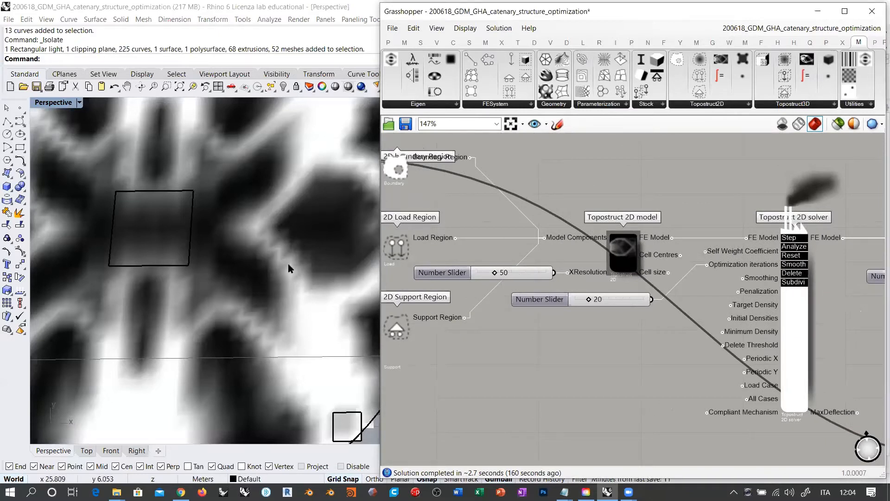
double_click(517, 273)
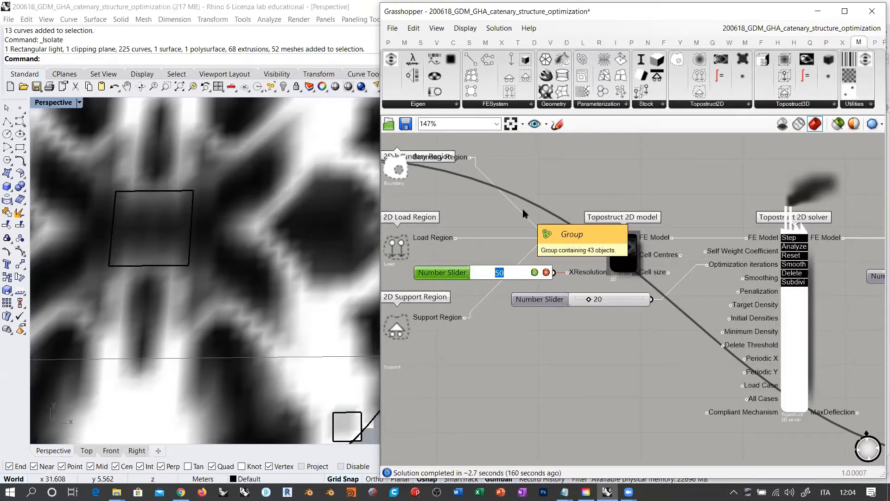
type("80")
key("Return")
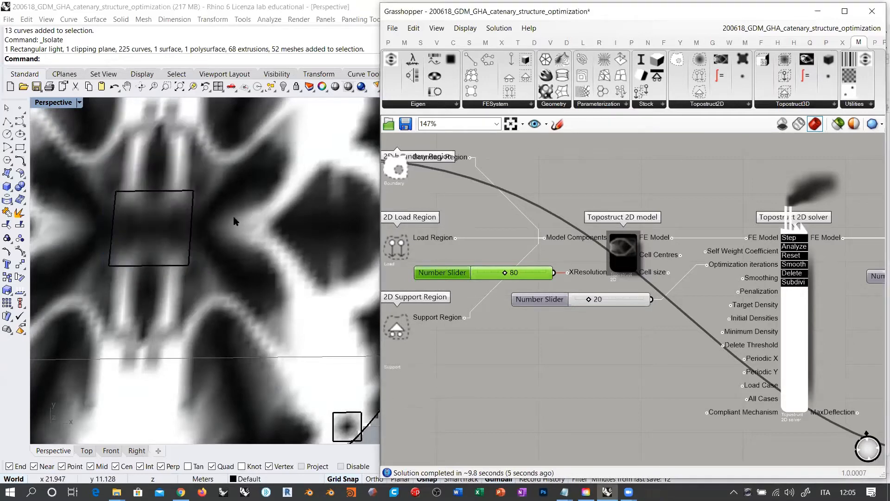
- Examine the refined density mesh over the whole slab, including the central load area and the perimeter supports
scroll(235, 219, "down", 5)
right_click_drag(118, 206, 130, 243, "shift")
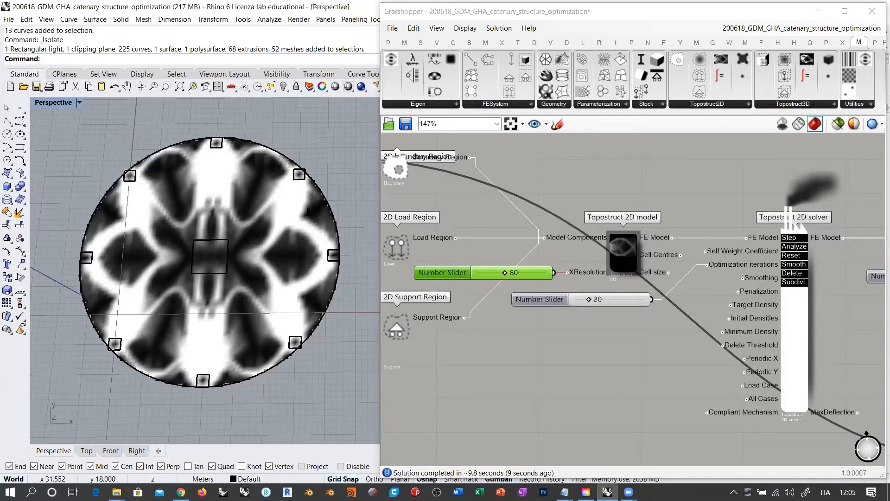
right_click_drag(278, 274, 258, 256)
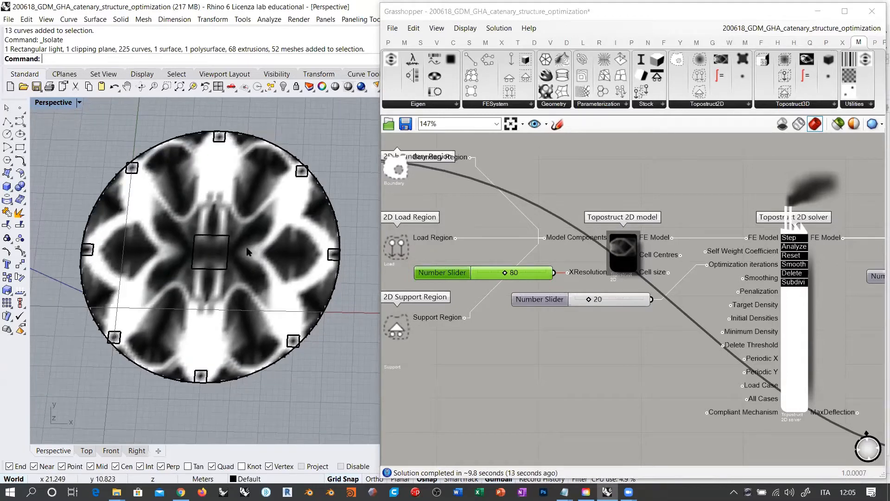
scroll(265, 278, "up", 3)
scroll(266, 277, "down", 10)
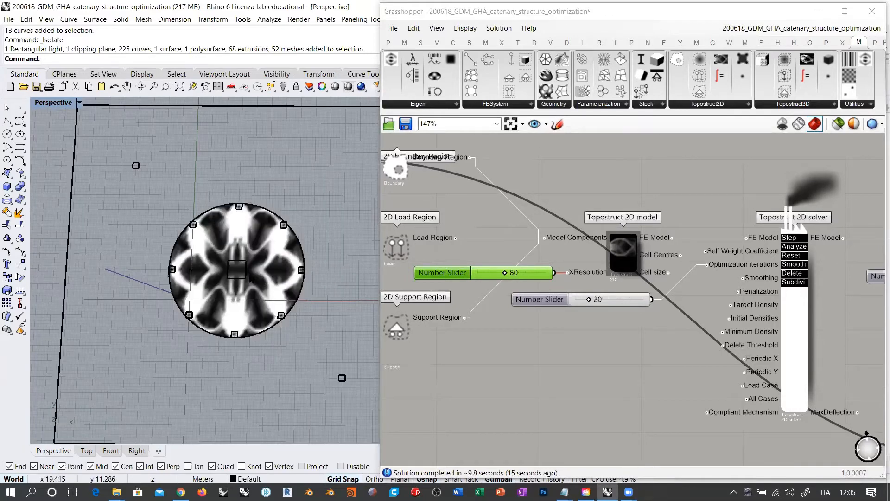
right_click_drag(278, 247, 254, 251, "shift")
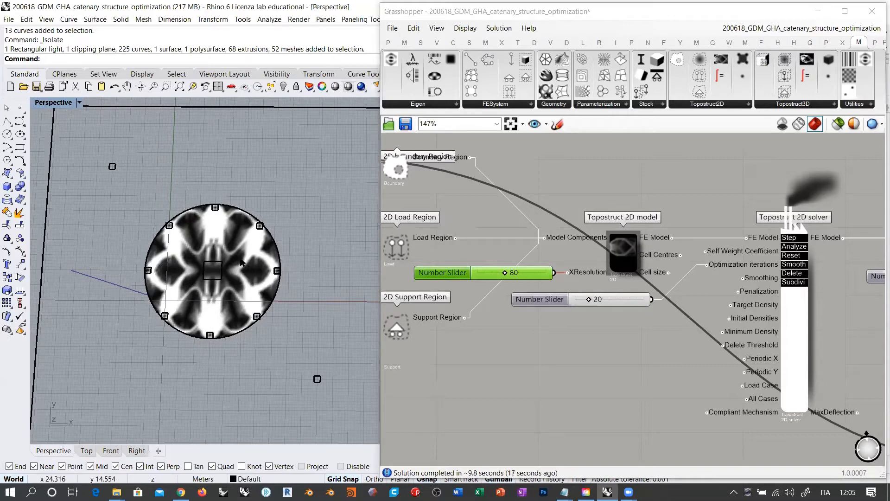
- Set the Deflection slider of 2D Mesh Results to 1088.000 while viewing the slab from the side
right_click_drag(694, 355, 477, 292)
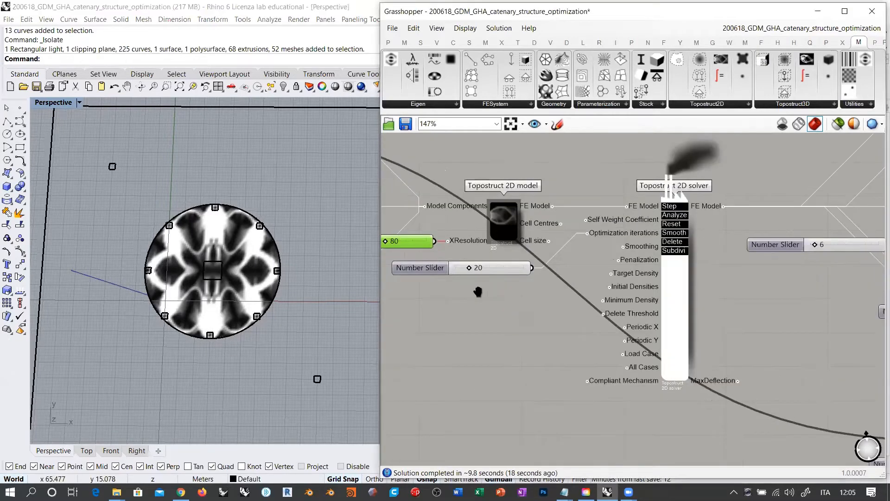
right_click_drag(731, 337, 486, 239)
right_click_drag(765, 269, 557, 222)
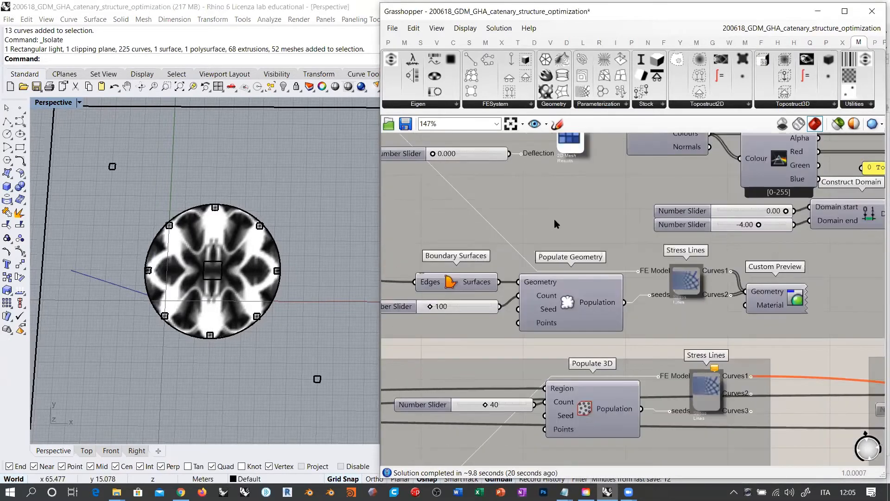
right_click_drag(604, 242, 564, 351)
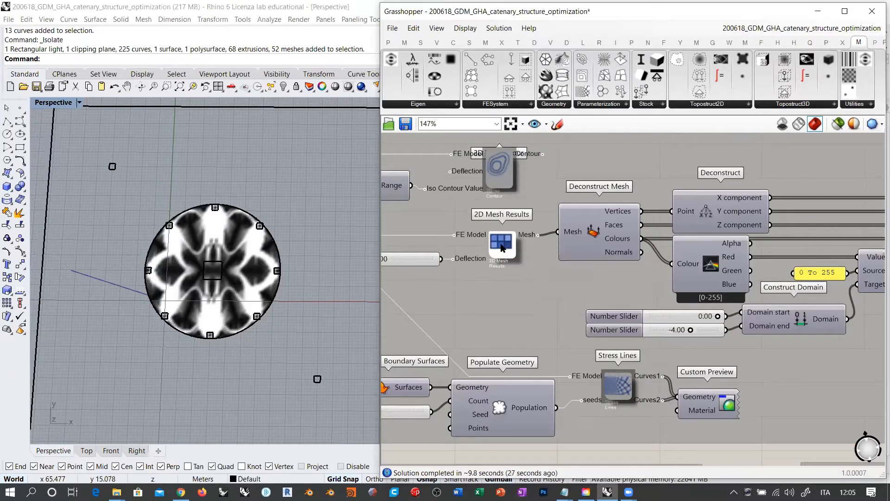
left_click_drag(501, 245, 500, 241)
left_click_drag(435, 259, 413, 258)
right_click_drag(454, 278, 679, 309)
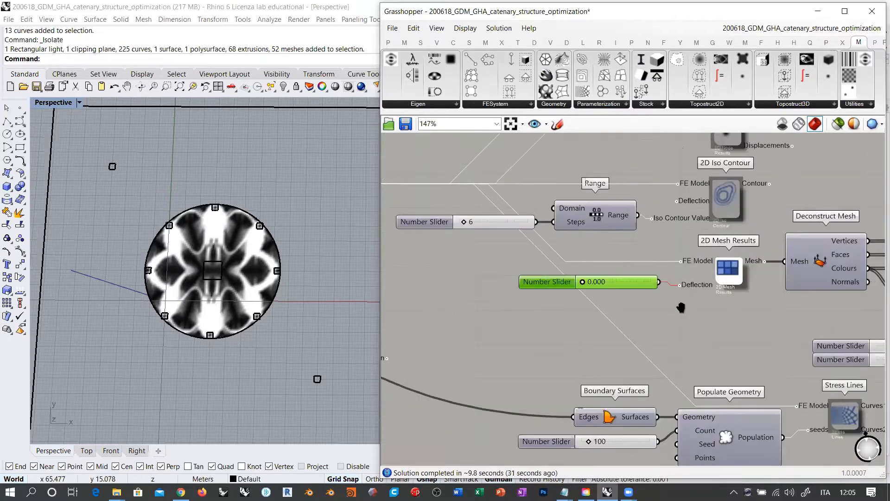
left_click_drag(621, 286, 624, 286)
right_click_drag(688, 308, 563, 306)
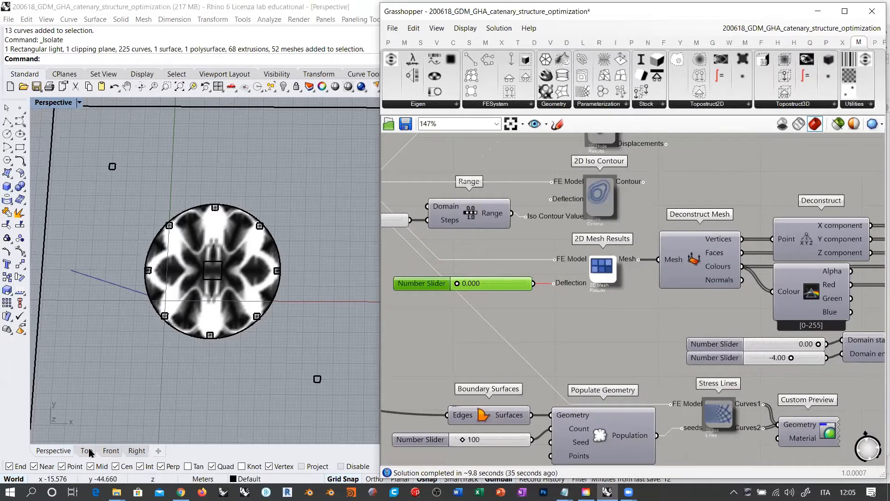
right_click_drag(138, 384, 238, 245)
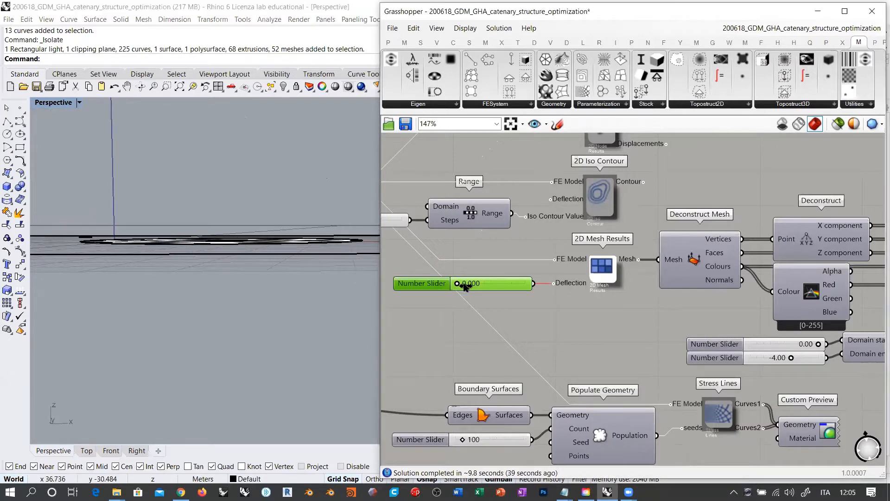
left_click_drag(464, 285, 463, 286)
- Examine the mesh from an oblique angle and the MaxDeflection output of the Topostruct 2D solver
right_click_drag(763, 279, 546, 266)
scroll(546, 267, "down", 2)
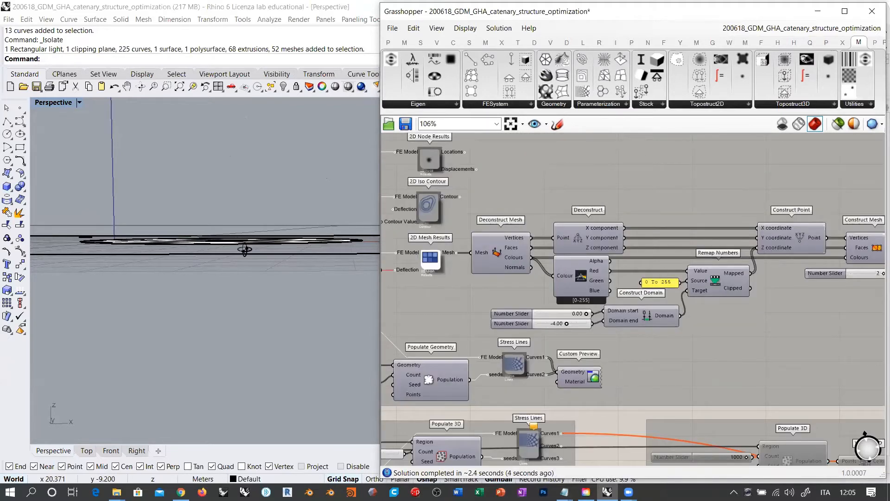
right_click_drag(245, 250, 225, 241)
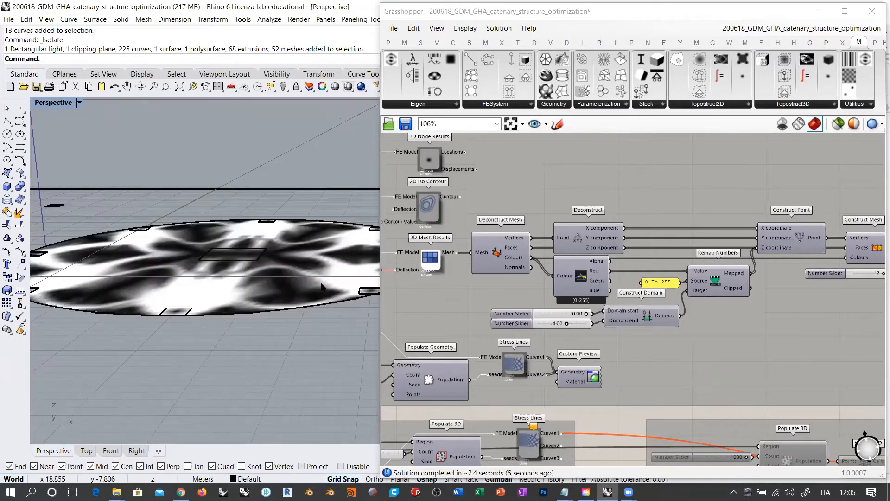
scroll(557, 275, "up", 2)
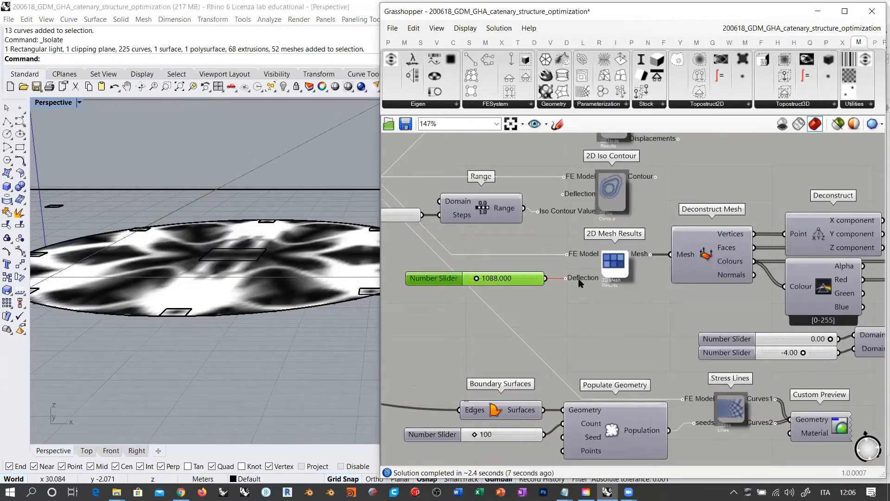
right_click_drag(510, 285, 680, 346)
scroll(680, 348, "down", 1)
right_click_drag(466, 405, 463, 375)
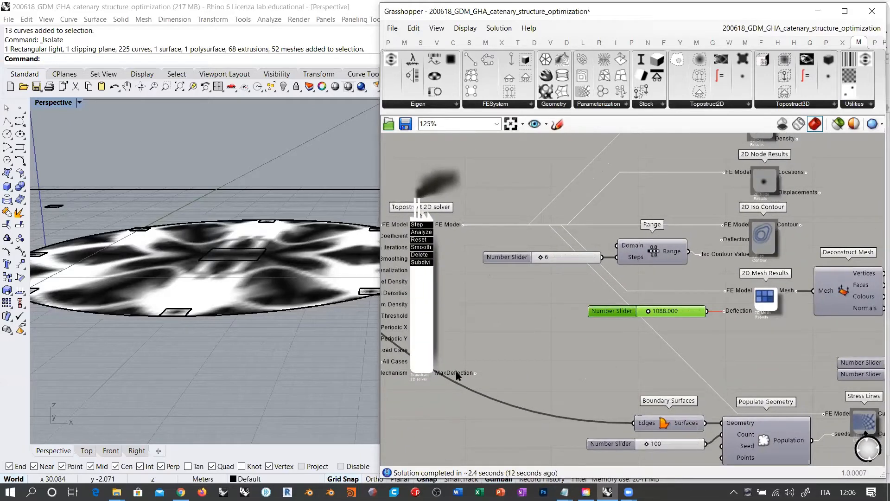
mouse_move(454, 372)
left_click(547, 319)
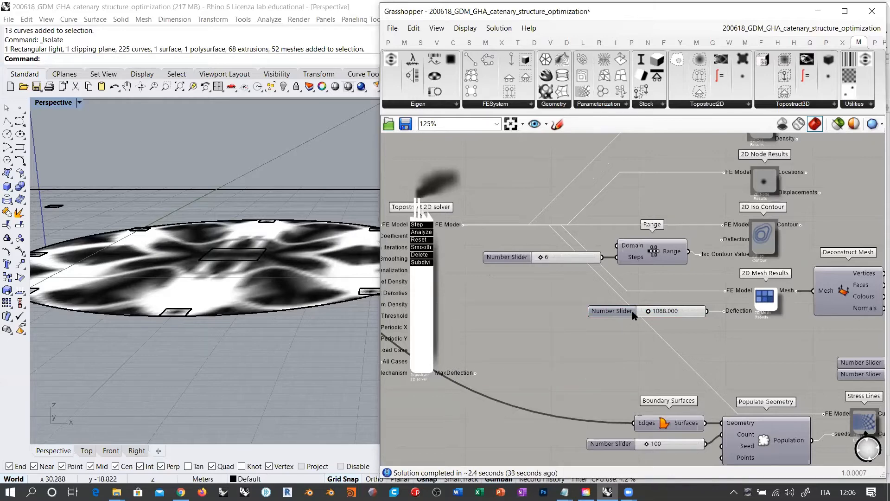
- Add a Division component to the canvas and place it near the Deflection slider
scroll(593, 341, "down", 3)
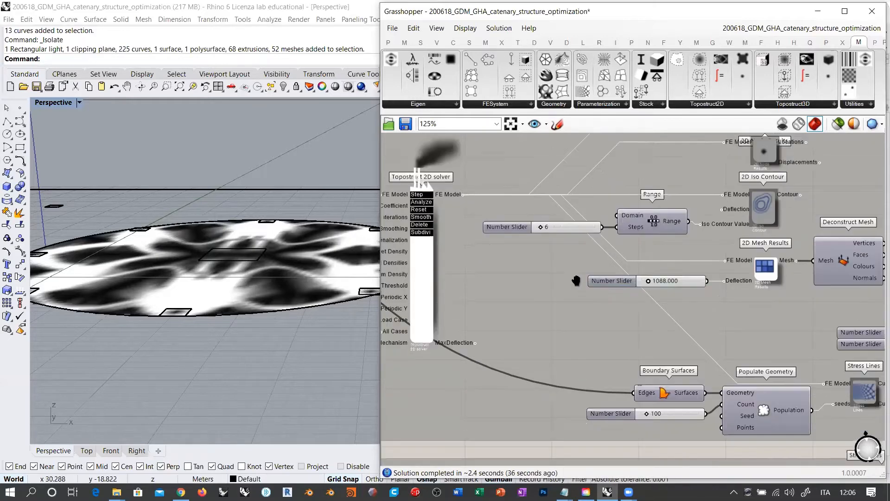
double_click(563, 406)
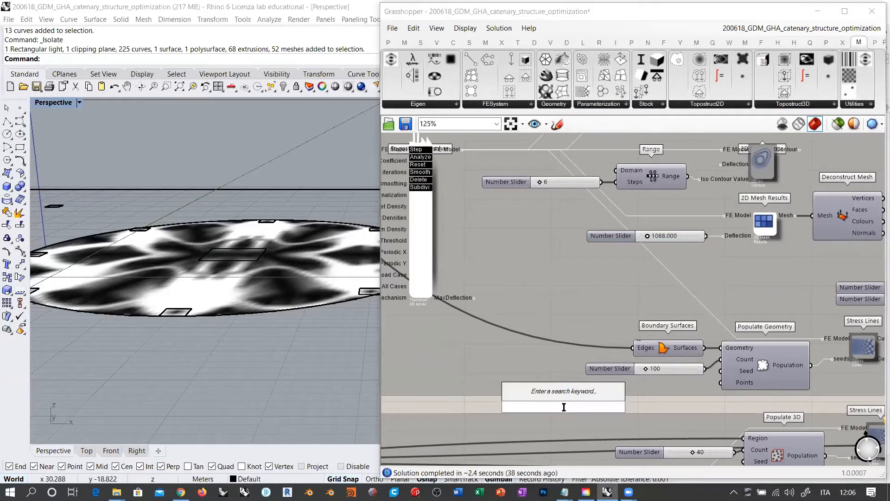
key("Return")
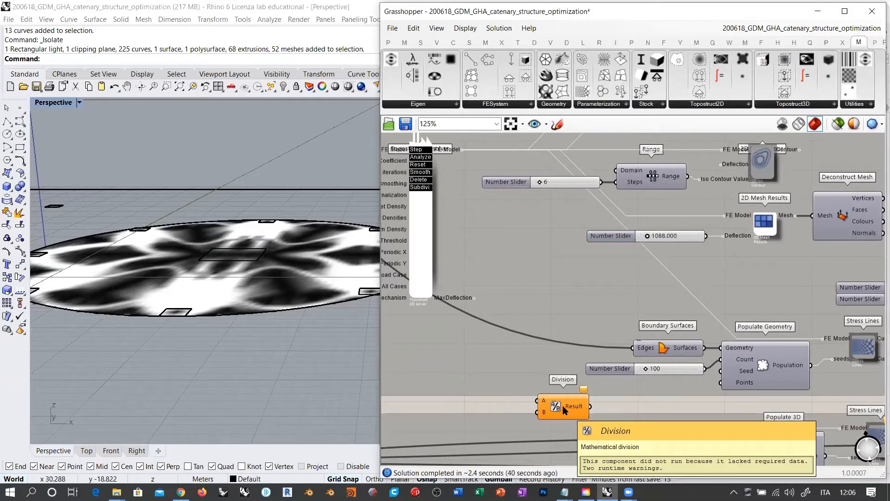
left_click_drag(563, 405, 587, 276)
- Create a number slider from 0.000 to 10 and place it before the Division component
double_click(577, 405)
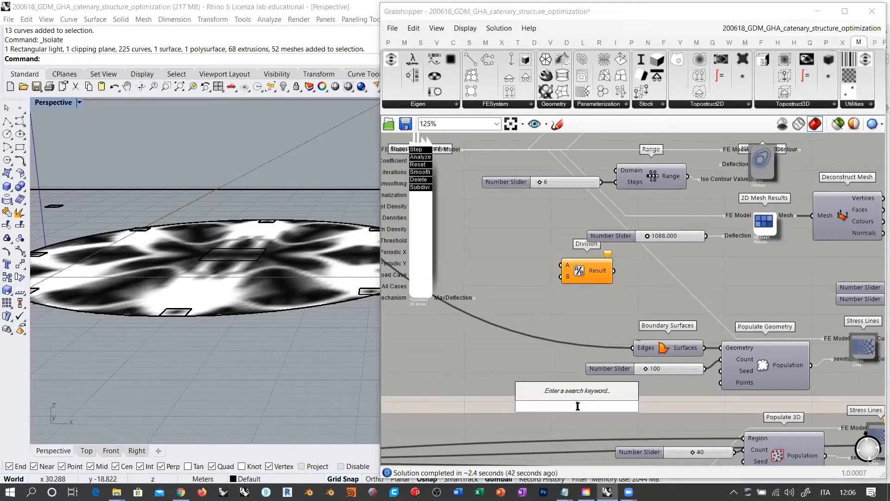
type("0.000<10")
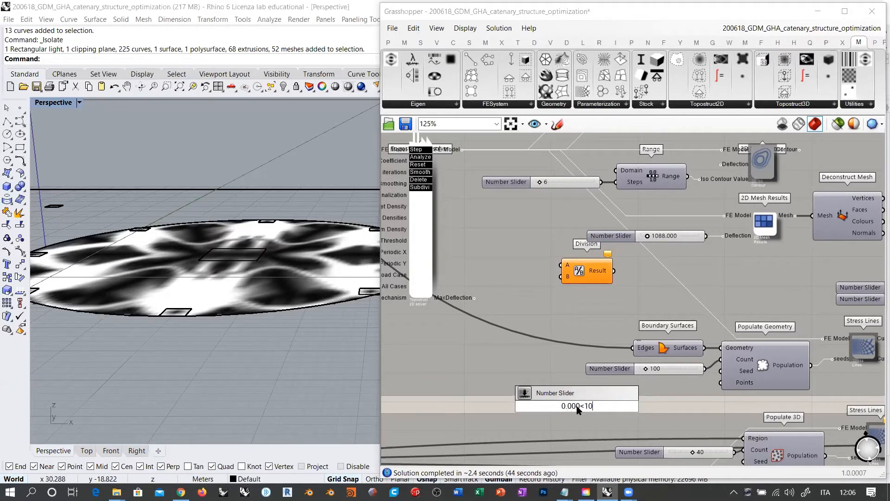
key("Return")
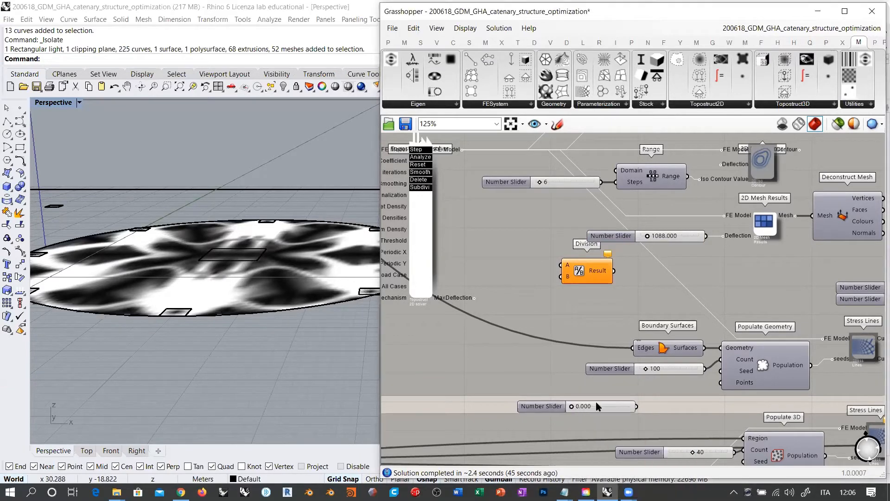
left_click_drag(597, 404, 529, 232)
- Divide the new slider by the solver's MaxDeflection and use the result as the 2D Mesh Results Deflection, replacing the old slider
left_click_drag(585, 267, 574, 253)
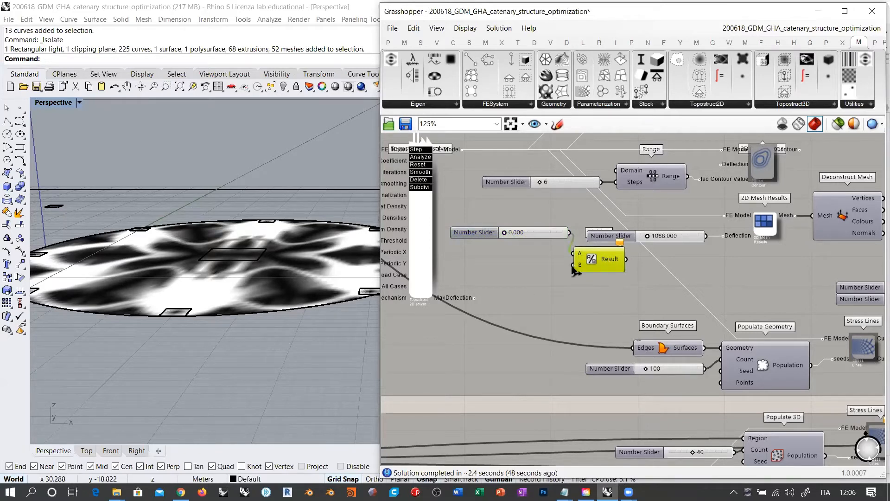
left_click_drag(575, 272, 573, 265)
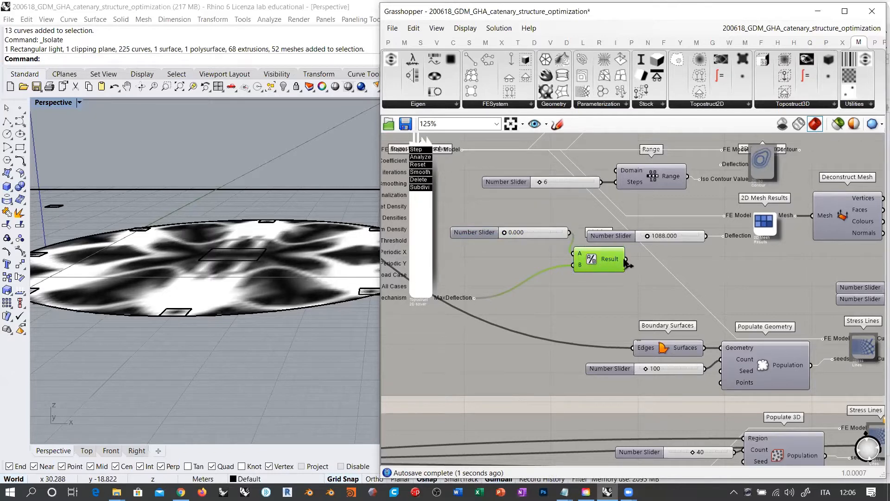
left_click_drag(626, 259, 725, 236)
left_click(669, 236)
key("Delete")
- Disable the Deconstruct Mesh component connected to 2D Mesh Results
right_click_drag(746, 260, 676, 295)
left_click(735, 234)
key("ctrl+e")
- Set the slider feeding the Division component to 7.167 and examine the deflected result mesh from several angles
scroll(484, 267, "up", 2)
left_click(440, 258)
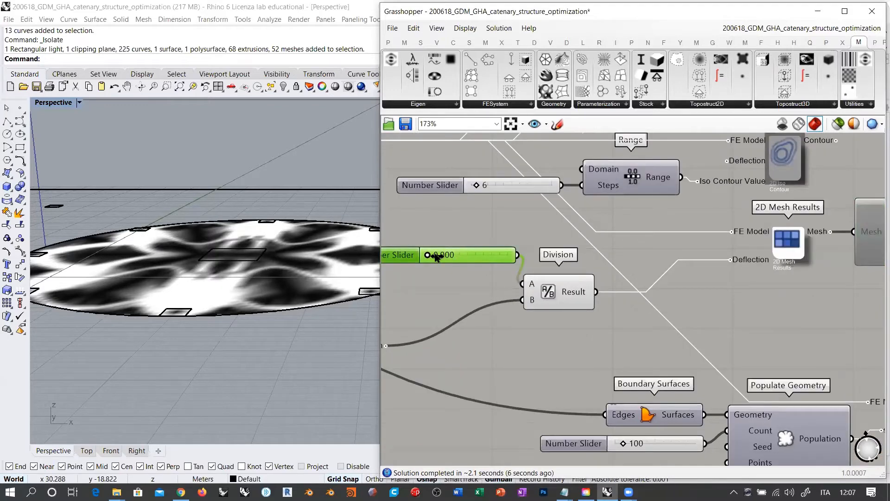
left_click_drag(437, 256, 493, 265)
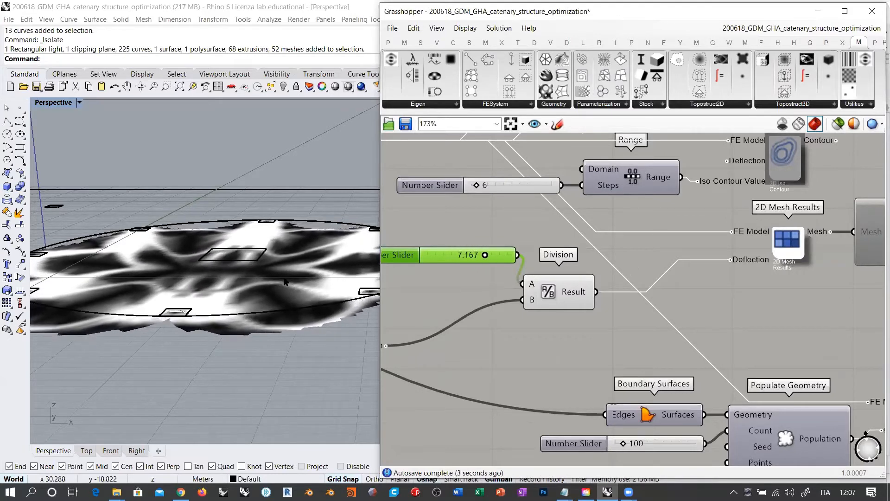
mouse_move(251, 274)
right_mouse_down()
mouse_move(222, 325)
mouse_move(261, 267)
right_mouse_up()
scroll(261, 267, "down", 6)
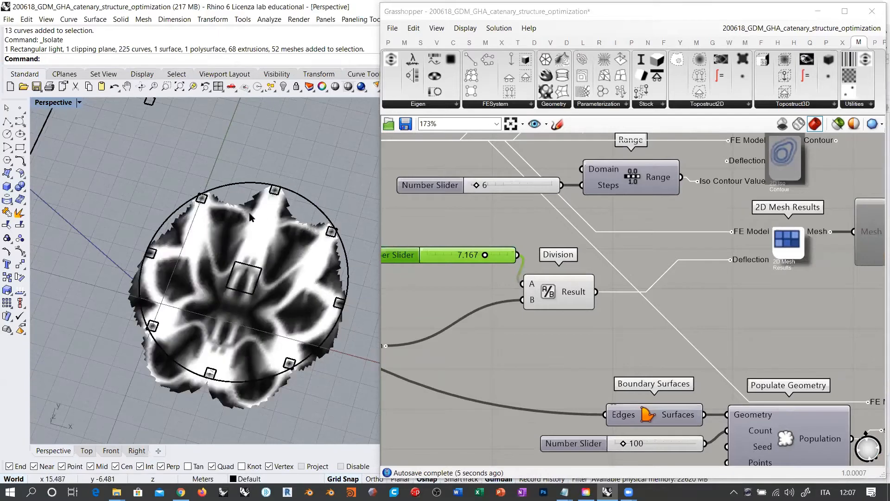
right_click_drag(267, 214, 280, 266)
right_click_drag(281, 346, 237, 268)
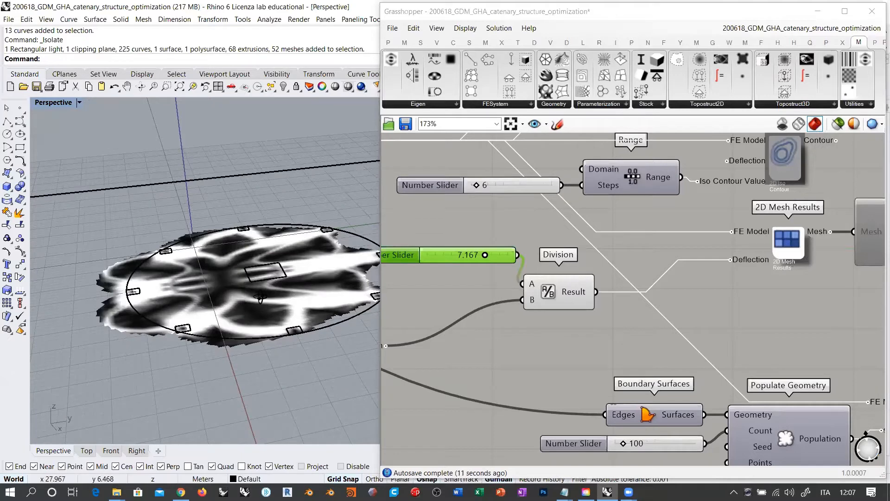
right_click_drag(257, 298, 324, 301)
- Set the slider feeding Division to 0.000 and move the Division component closer to 2D Mesh Results
left_click_drag(482, 259, 408, 264)
left_click_drag(556, 287, 572, 272)
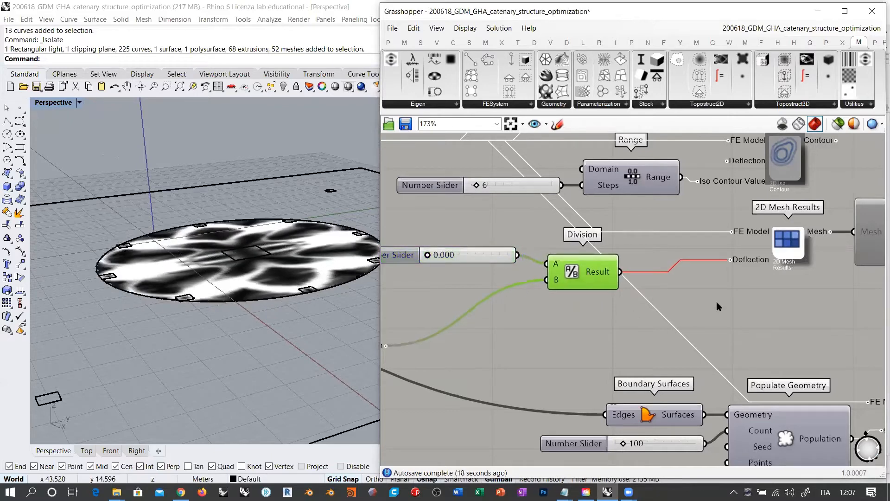
scroll(550, 304, "down", 5)
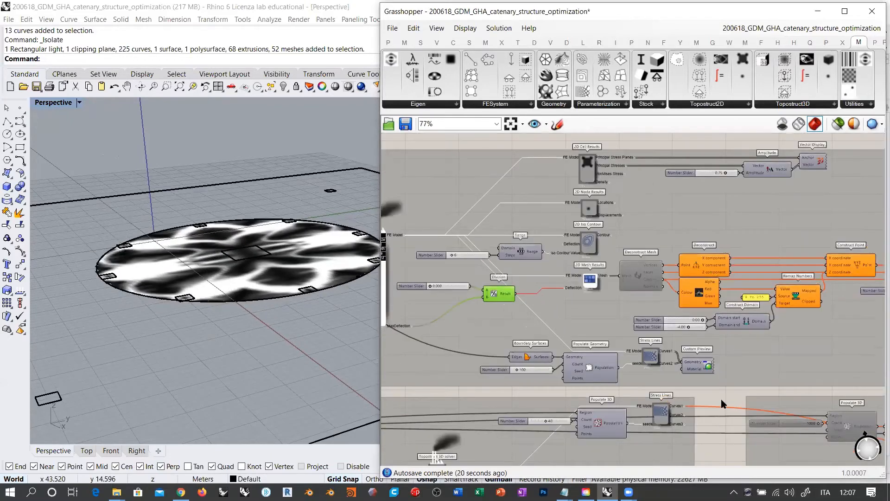
left_click(722, 403)
- Hide the preview of the 2D Mesh Results component and enable the Deconstruct Mesh component
right_click_drag(292, 273, 296, 313)
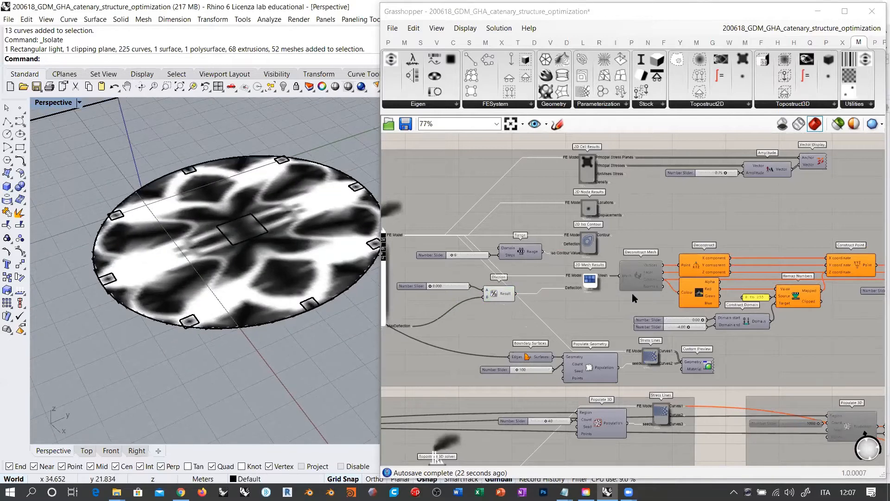
right_click_drag(632, 294, 506, 318)
left_click(466, 304)
key("ctrl+q")
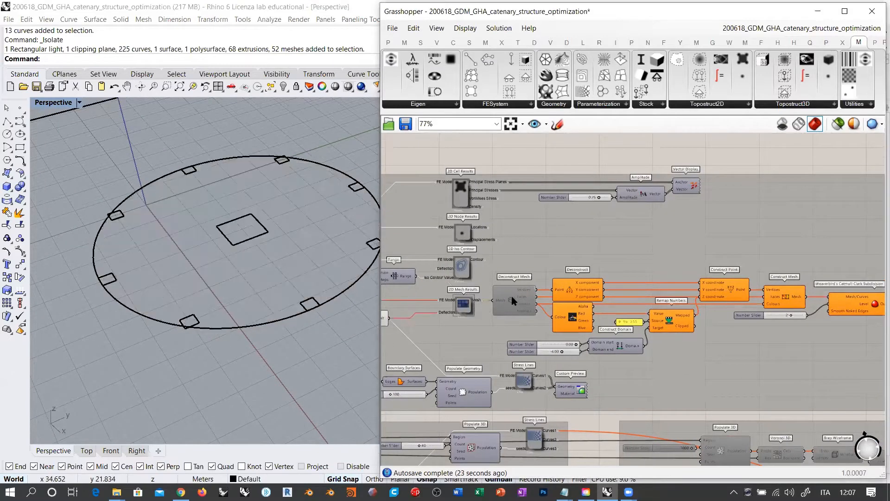
left_click(513, 300)
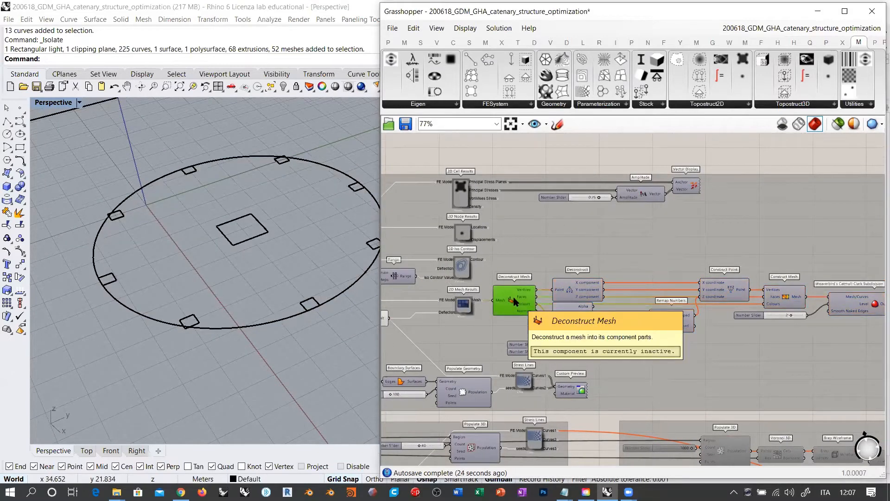
left_click(603, 406)
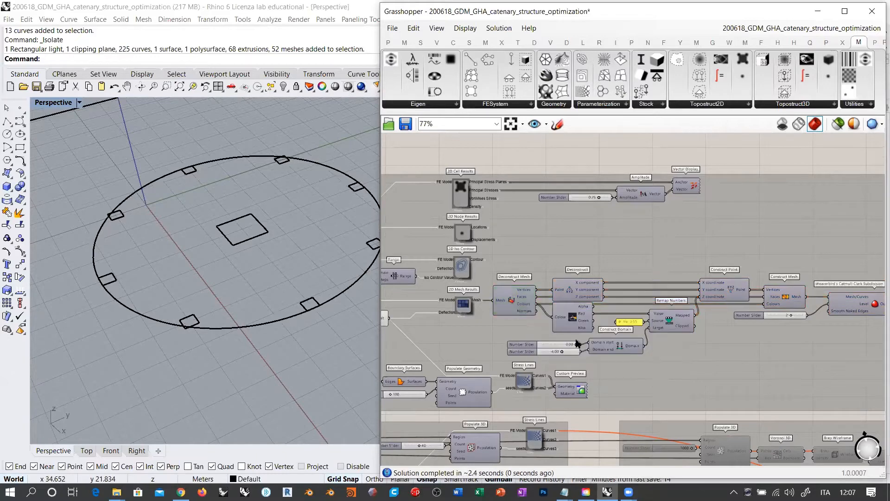
- Preview the mesh from 2D Mesh Results and the vertex points from Deconstruct Mesh, and examine them up close
scroll(560, 315, "up", 5)
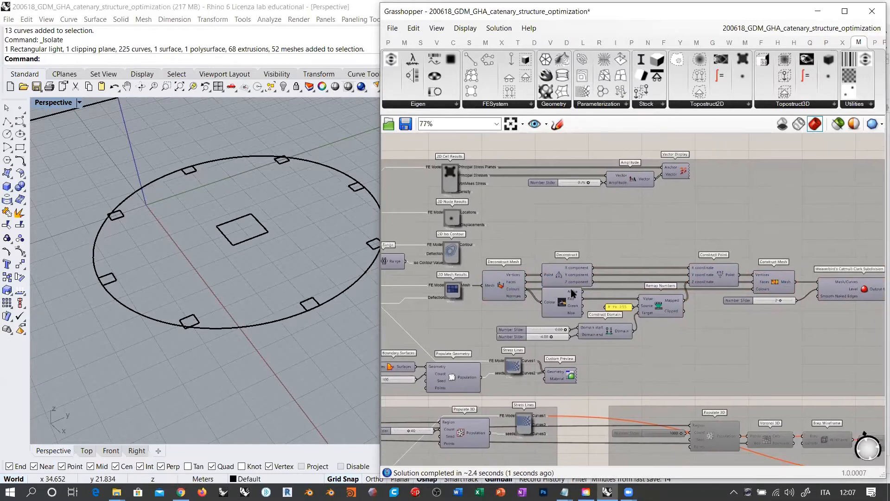
right_click_drag(468, 287, 513, 287)
left_click(417, 293)
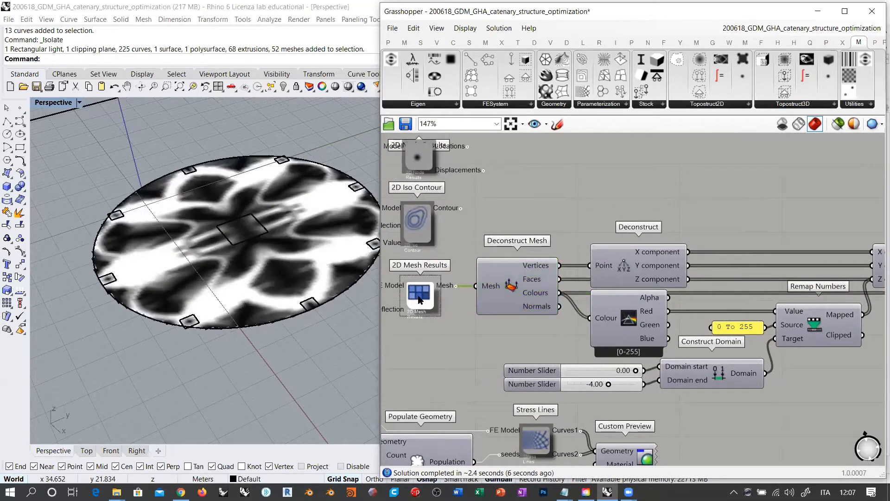
left_click(507, 289)
left_click(459, 319)
right_click_drag(179, 275, 175, 313)
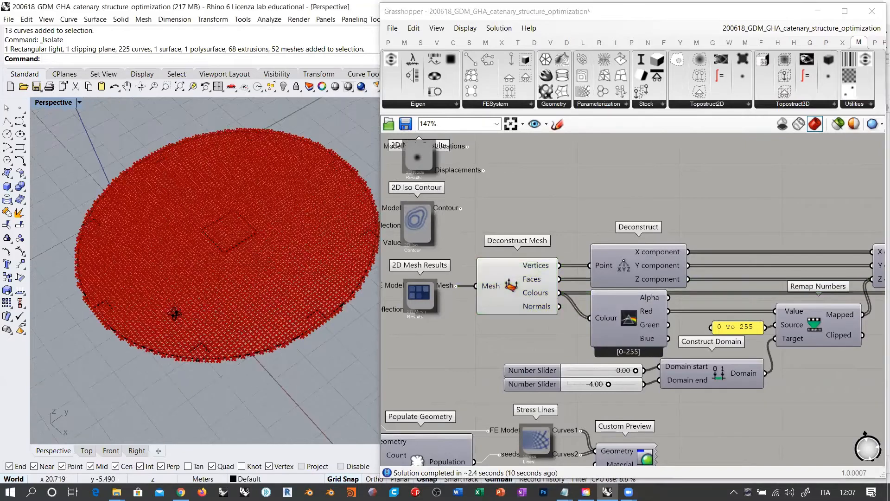
scroll(220, 301, "up", 3)
scroll(223, 318, "up", 5)
scroll(225, 317, "down", 2)
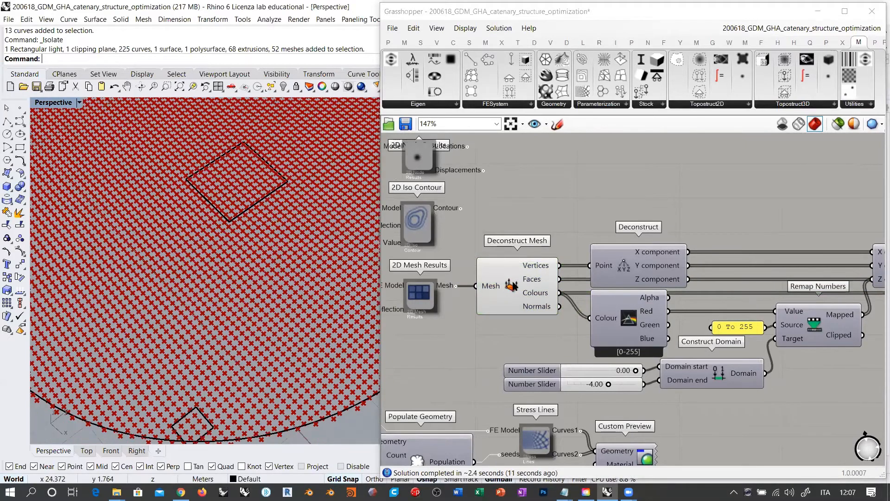
- Hide the Deconstruct Mesh vertex preview and read its Colours output values along with the components they feed
left_click(519, 285)
scroll(552, 278, "up", 3)
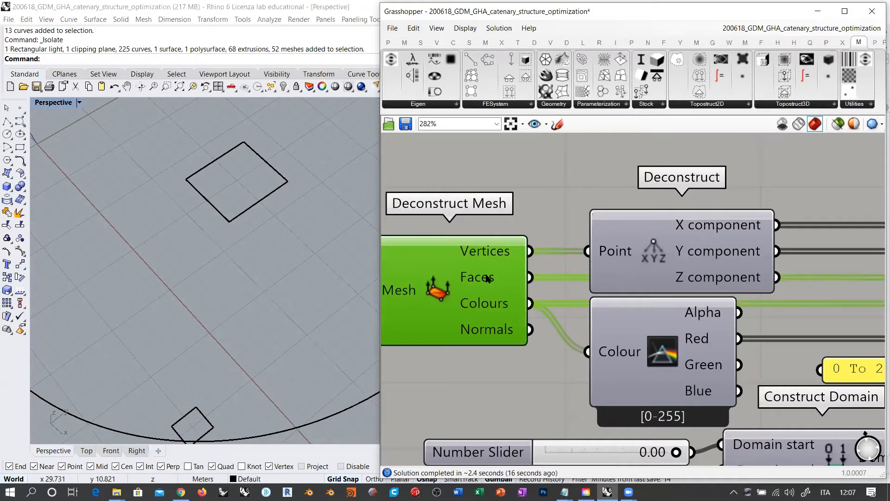
mouse_move(495, 306)
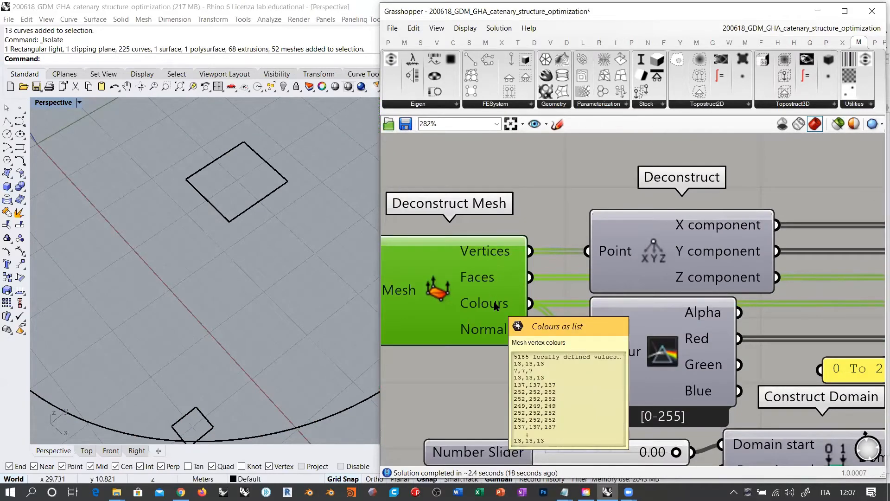
scroll(495, 305, "down", 5)
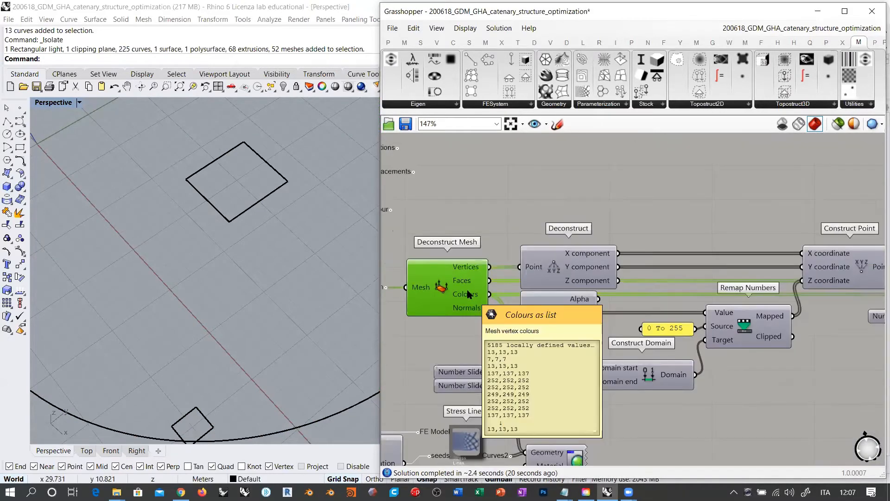
right_click_drag(750, 296, 706, 295)
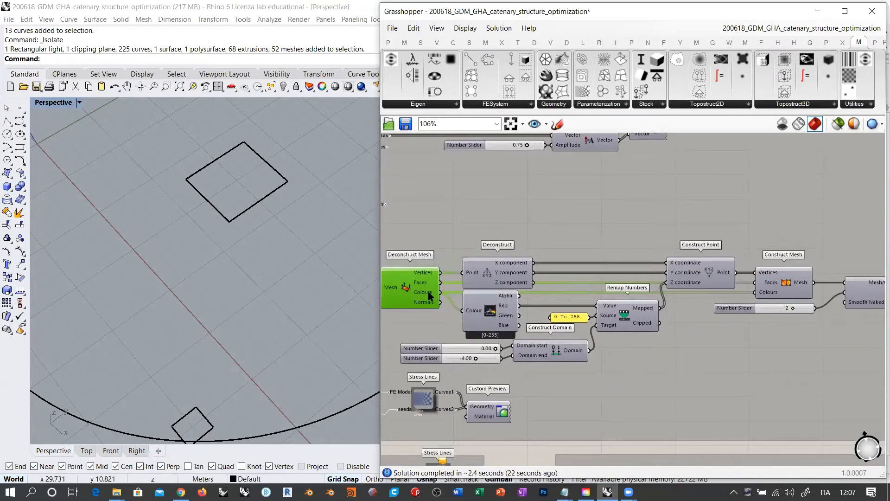
mouse_move(429, 295)
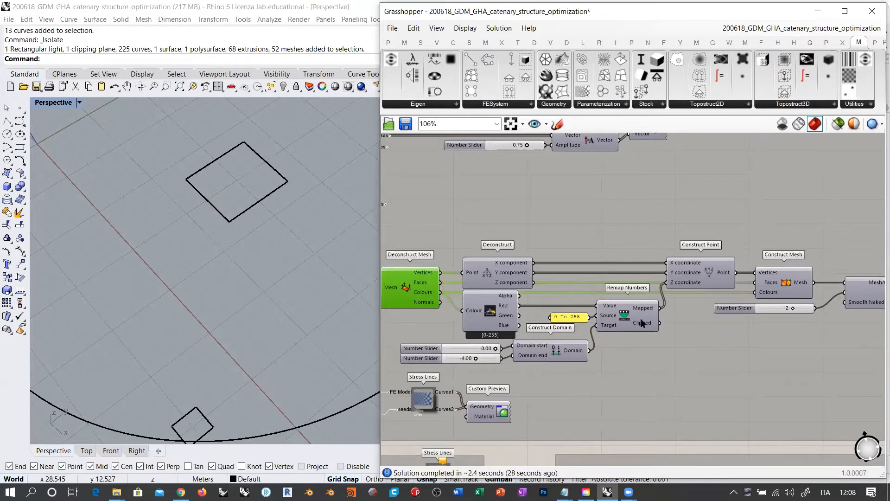
right_click_drag(641, 315, 650, 317)
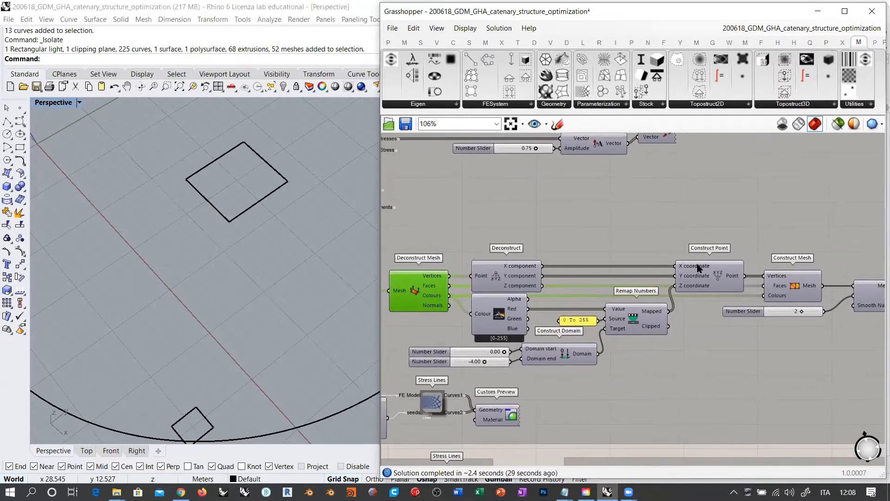
- Move the Deconstruct component up, away from Split ARGB, and read its Y component values
left_click(496, 276)
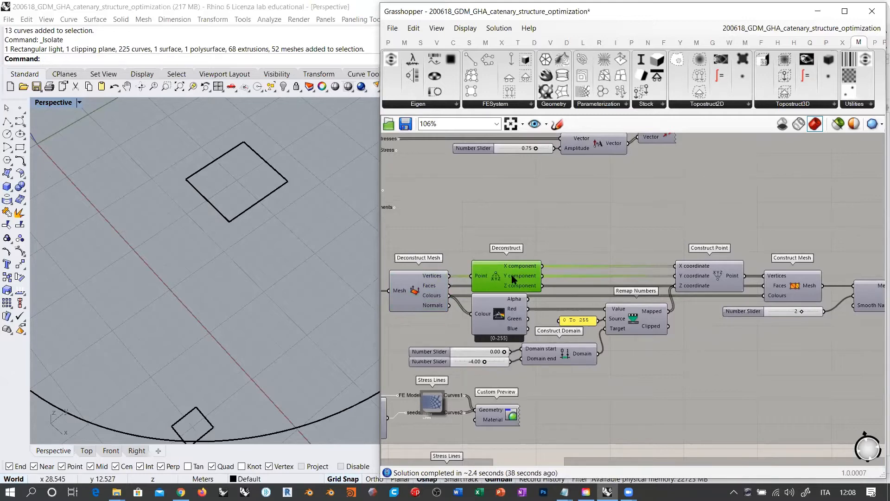
scroll(619, 280, "up", 3)
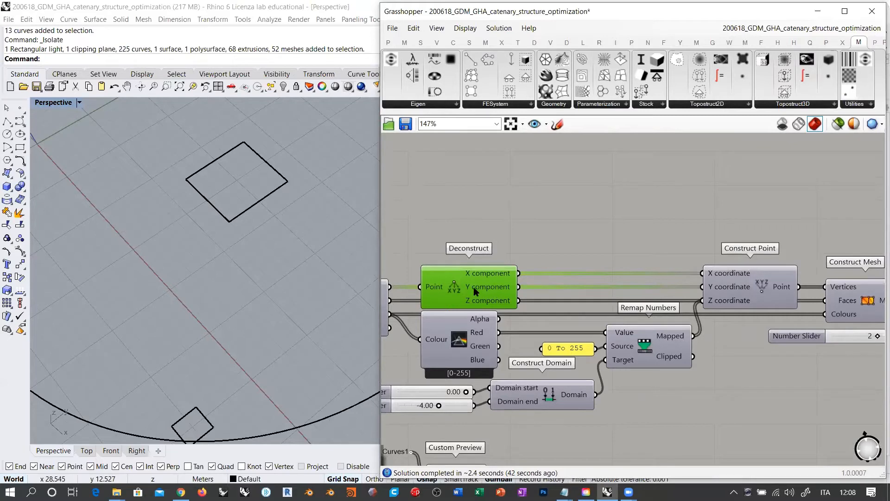
left_click_drag(474, 287, 472, 256)
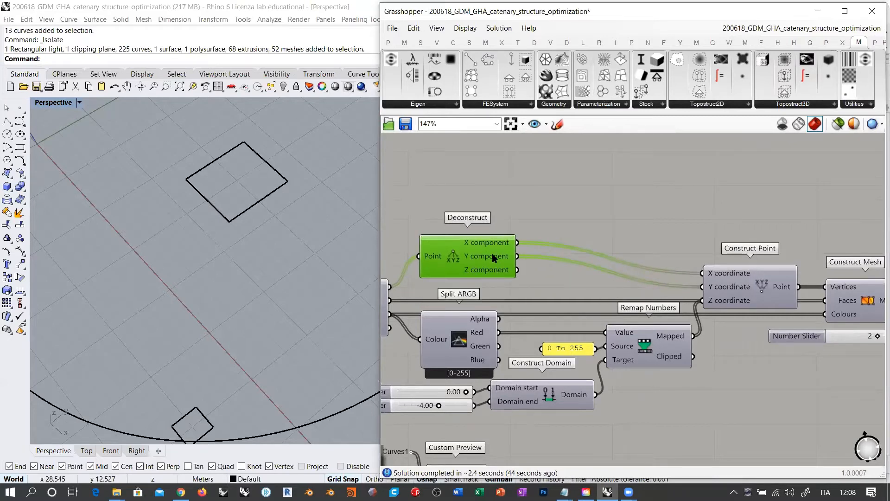
mouse_move(494, 258)
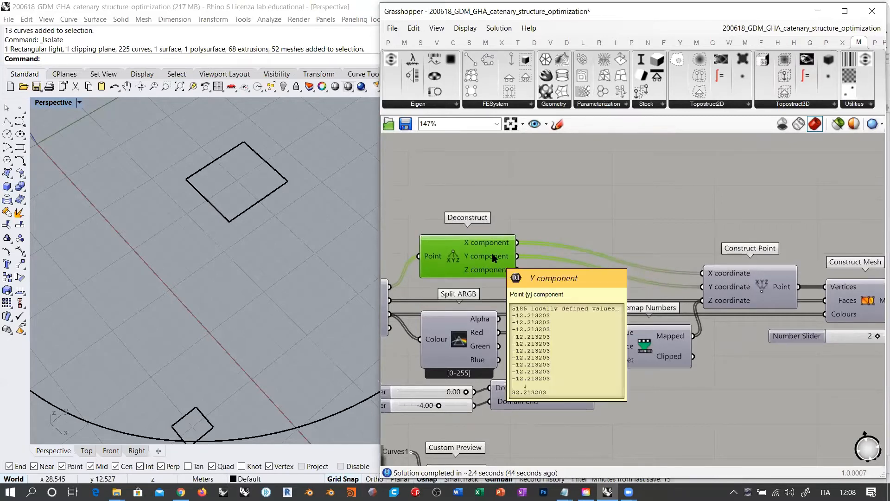
- Temporarily preview the Construct Point output and examine the points with colour-based Z coordinates from several angles
left_click(764, 288)
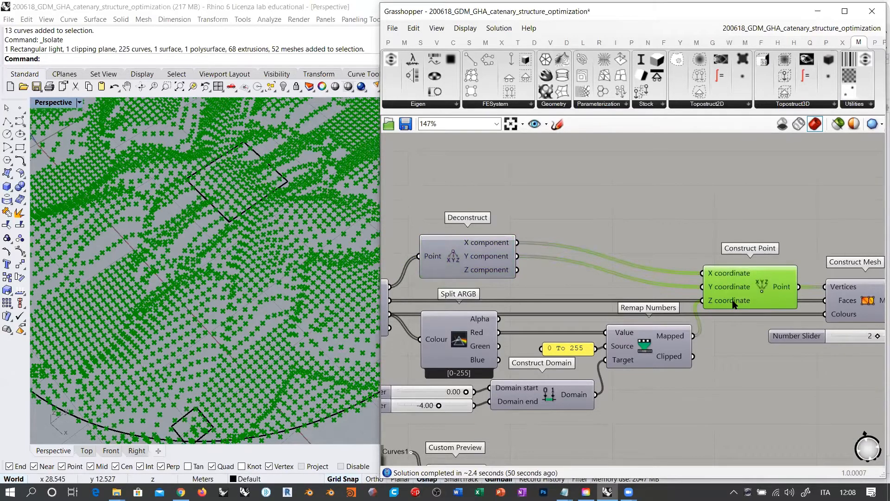
right_click_drag(614, 337, 666, 320)
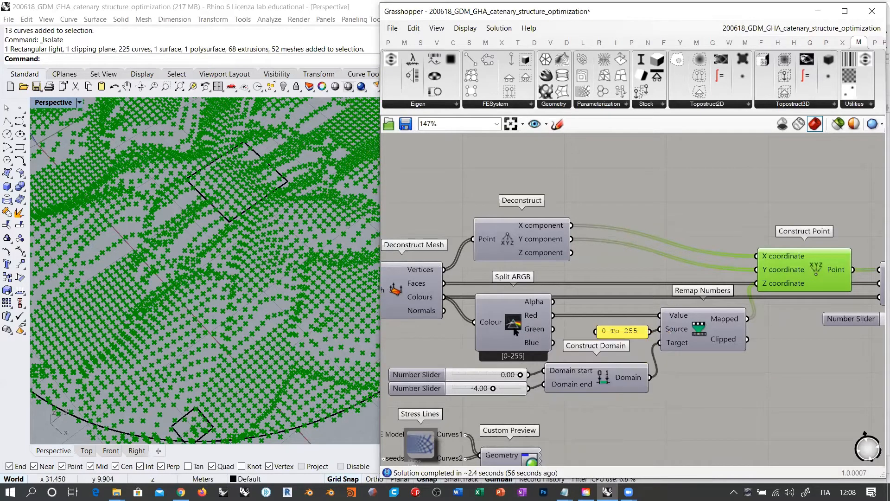
left_click(424, 301)
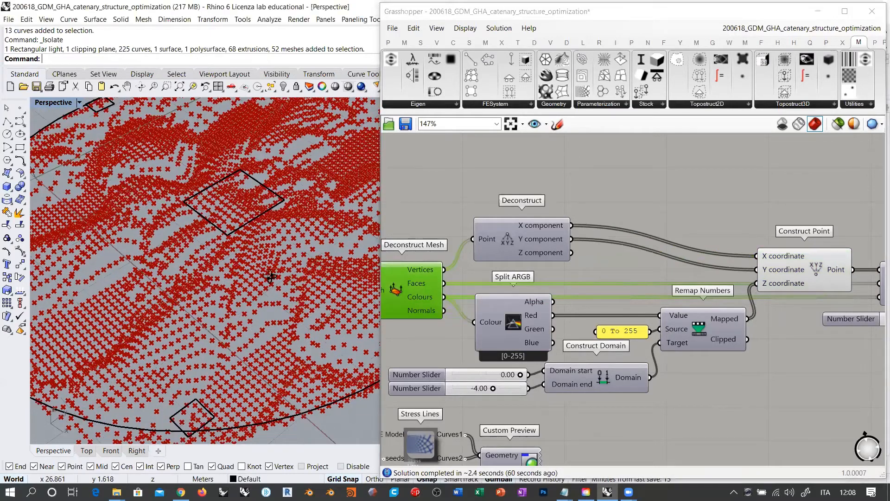
right_click_drag(276, 243, 273, 315)
right_click_drag(256, 371, 253, 287)
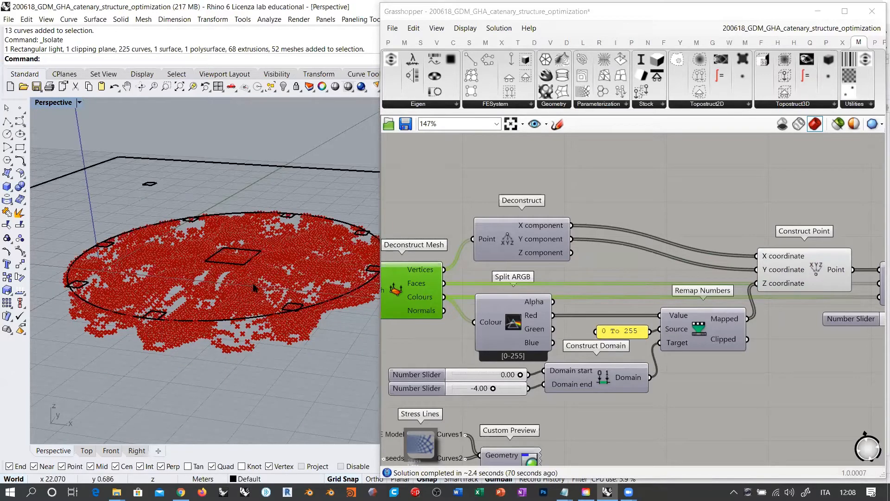
left_click(815, 273)
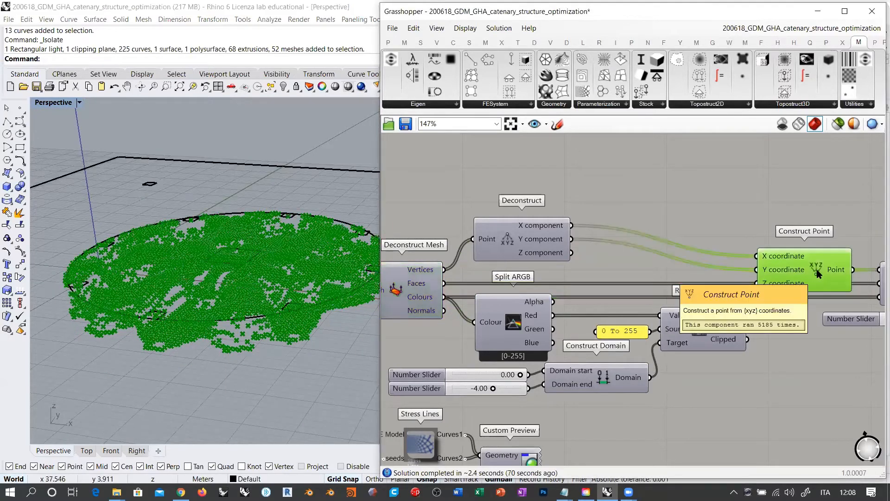
key("ctrl+q")
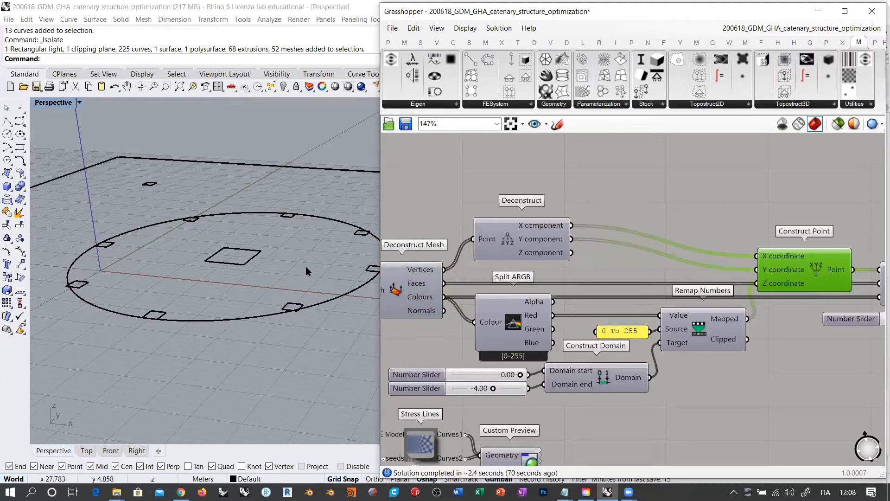
- Move the Deconstruct component back down to just above Split ARGB
right_click_drag(304, 270, 309, 294)
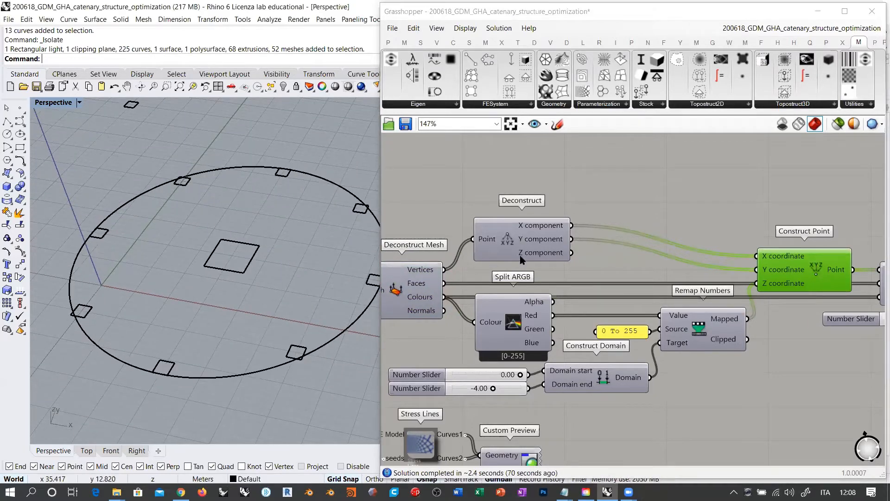
left_click_drag(520, 235, 522, 266)
left_click(810, 341)
- Show the preview of the Construct Mesh component and examine the rebuilt mesh
right_click_drag(809, 342, 523, 334)
left_click(637, 274)
key("ctrl+q")
mouse_move(225, 329)
right_mouse_down()
mouse_move(268, 251)
mouse_move(267, 202)
mouse_move(221, 286)
mouse_move(218, 348)
right_mouse_up()
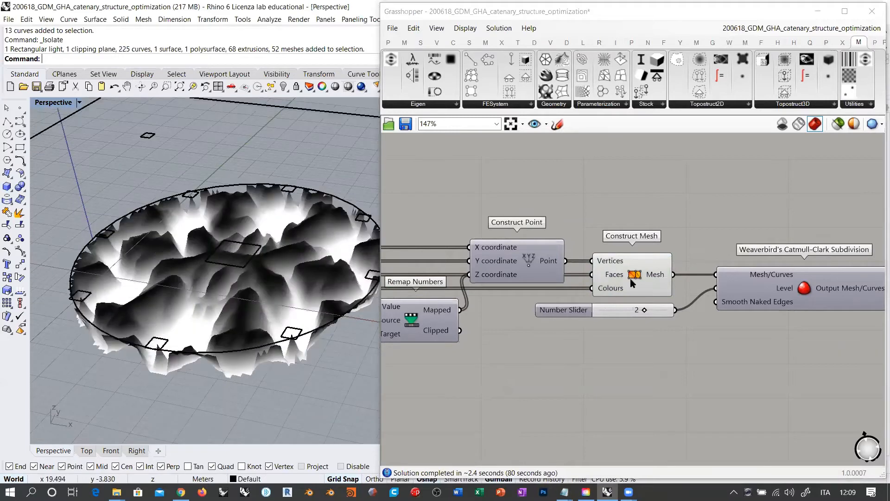
- Switch the preview from Construct Mesh to Weaverbird's Catmull-Clark Subdivision and examine the smoothed mesh from the side and from below
left_click(630, 278)
key("ctrl+q")
left_click(800, 290)
key("ctrl+q")
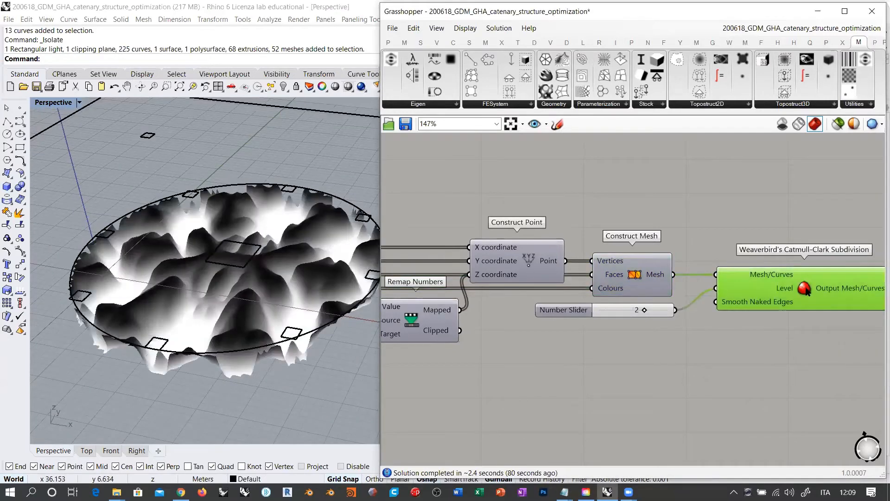
left_click(696, 329)
right_click_drag(257, 336, 218, 278)
scroll(222, 232, "up", 6)
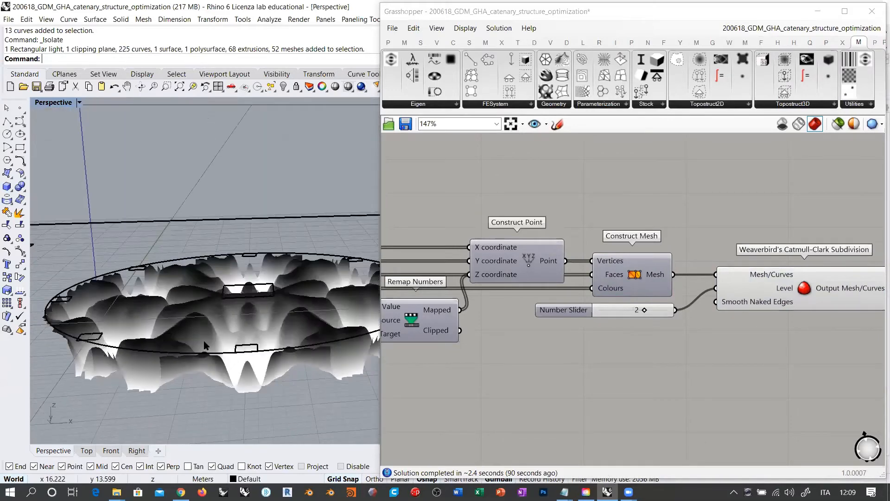
right_click_drag(232, 346, 250, 264)
right_click_drag(298, 302, 221, 252)
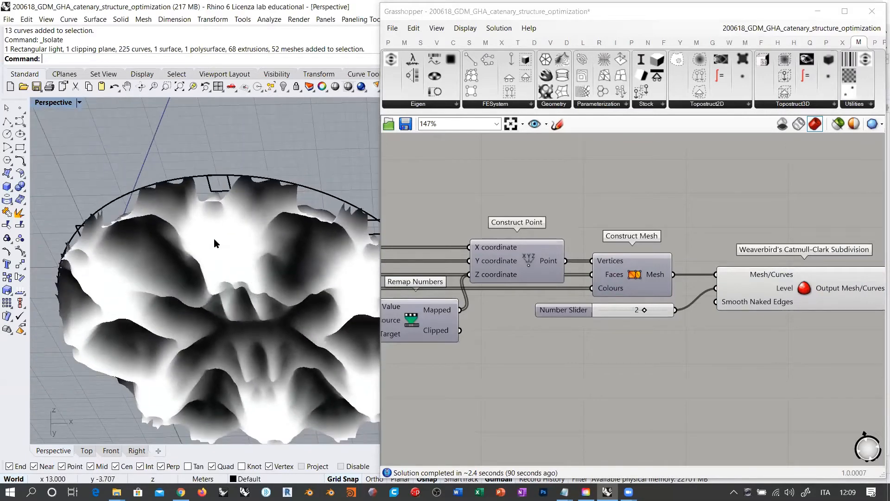
- Examine the smoothed slab mesh up close and from a distance, from below and from above
scroll(266, 292, "up", 5)
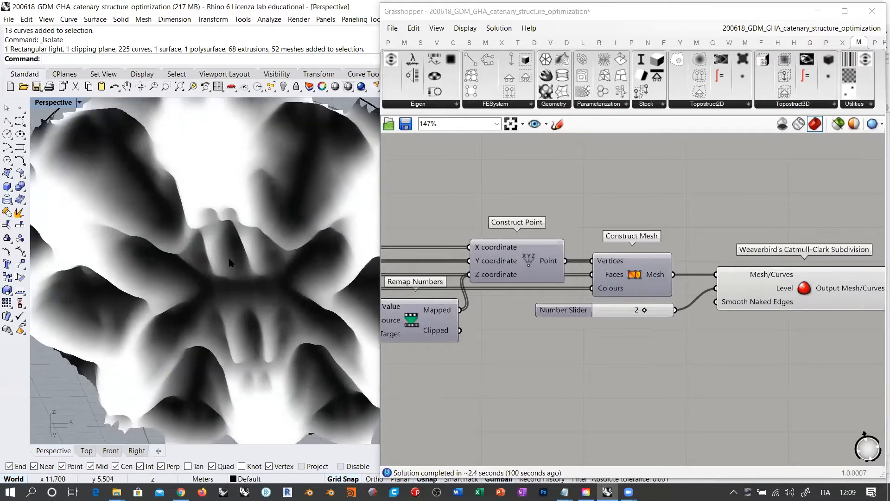
mouse_move(268, 310)
right_mouse_down()
mouse_move(254, 278)
mouse_move(255, 303)
right_mouse_up()
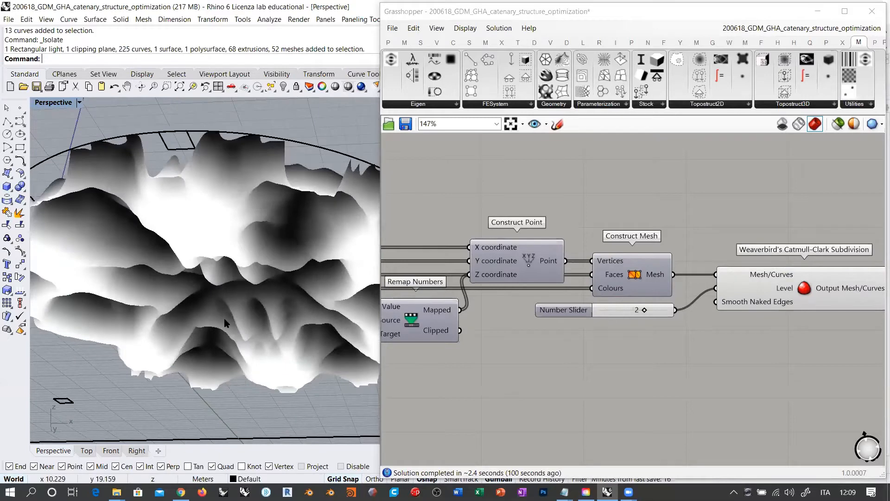
scroll(222, 297, "down", 5)
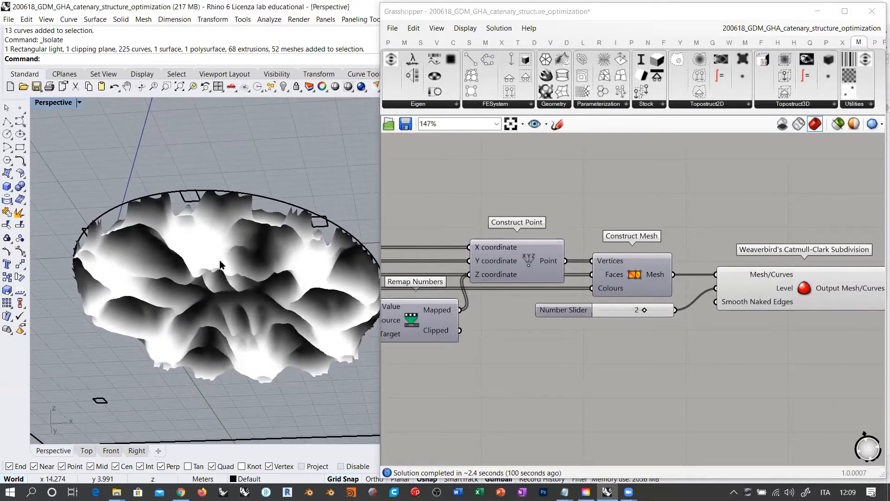
scroll(221, 264, "down", 3)
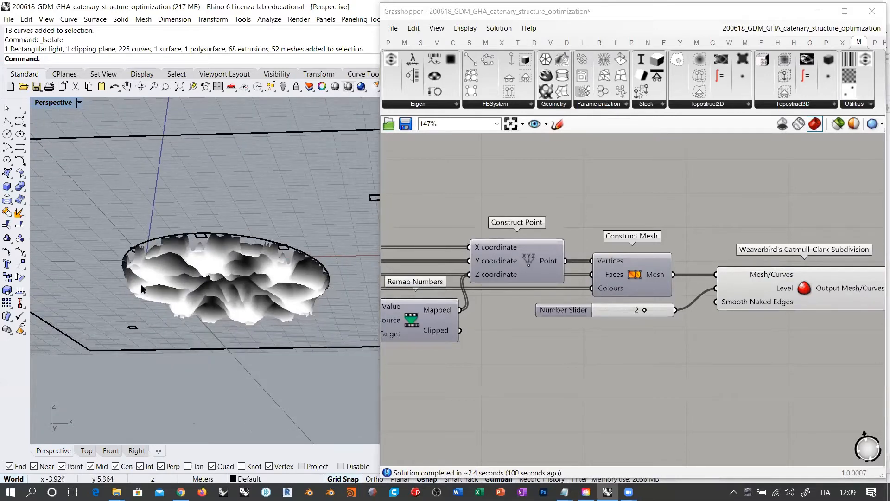
scroll(284, 268, "up", 6)
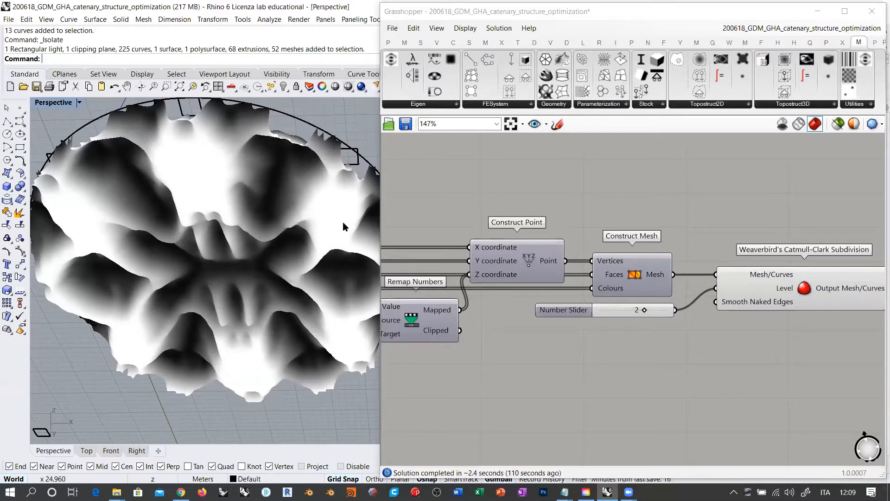
right_click_drag(215, 265, 255, 347)
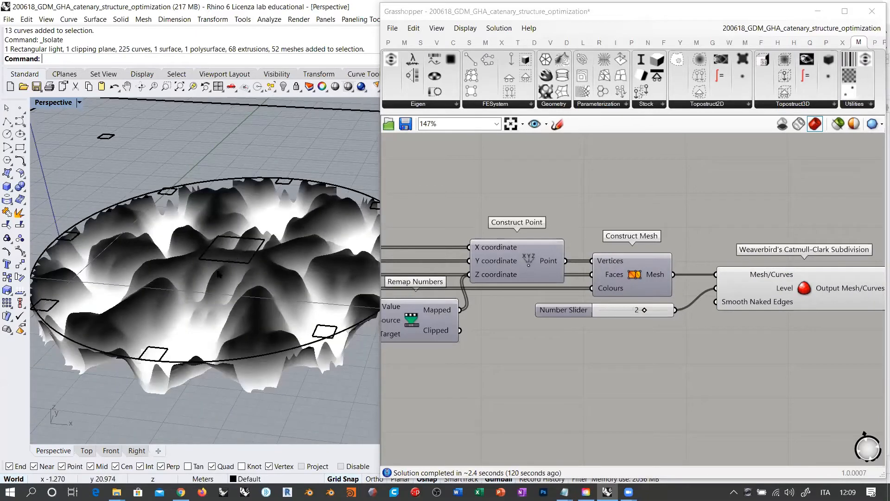
right_click_drag(218, 274, 257, 234)
right_click_drag(294, 201, 246, 250)
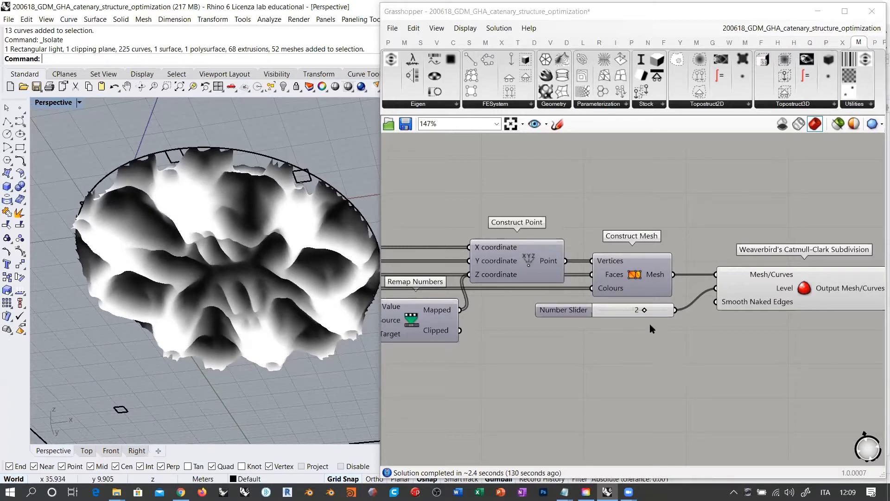
- Line up the subdivision level slider below Construct Mesh and move Weaverbird's Catmull-Clark Subdivision closer to it
left_click_drag(626, 310, 625, 308)
left_click(785, 295, "shift")
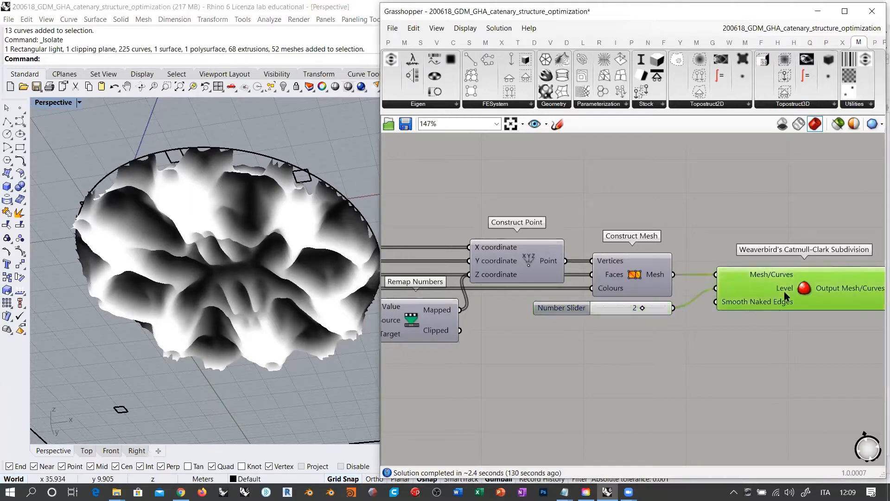
left_click_drag(785, 292, 756, 287)
left_click(876, 294)
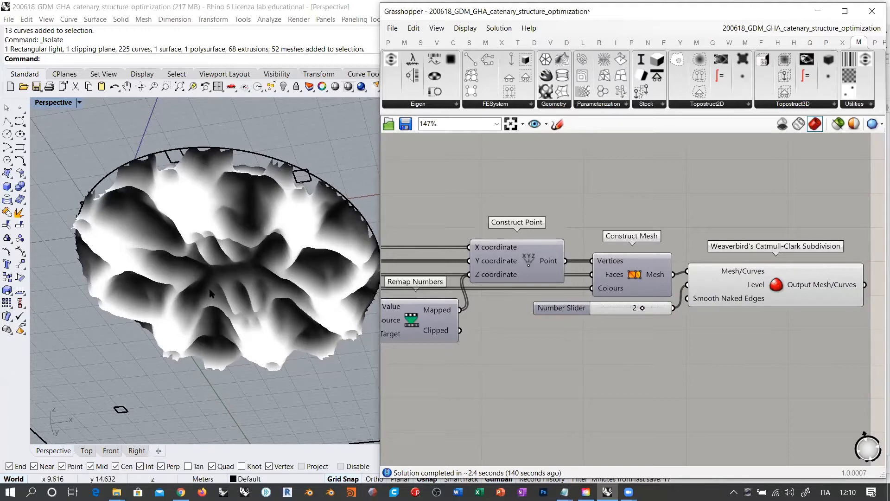
- Turn off the preview of Weaverbird's Catmull-Clark Subdivision in the 2D Millipede group
right_click_drag(743, 312, 785, 327)
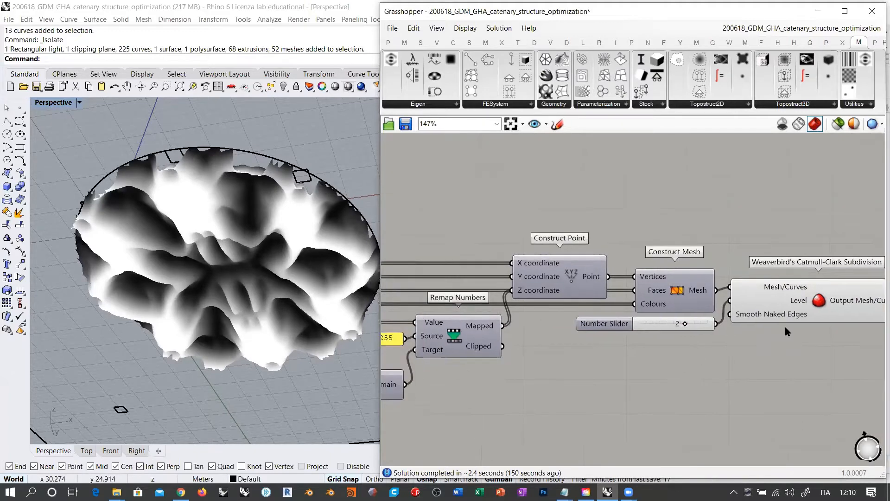
scroll(786, 331, "down", 6)
right_click_drag(696, 303, 703, 300)
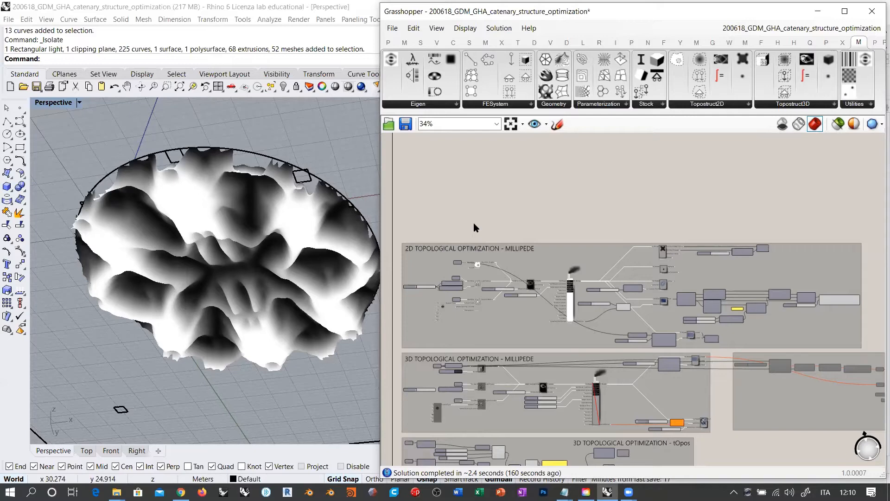
left_click(848, 302)
key("ctrl+q")
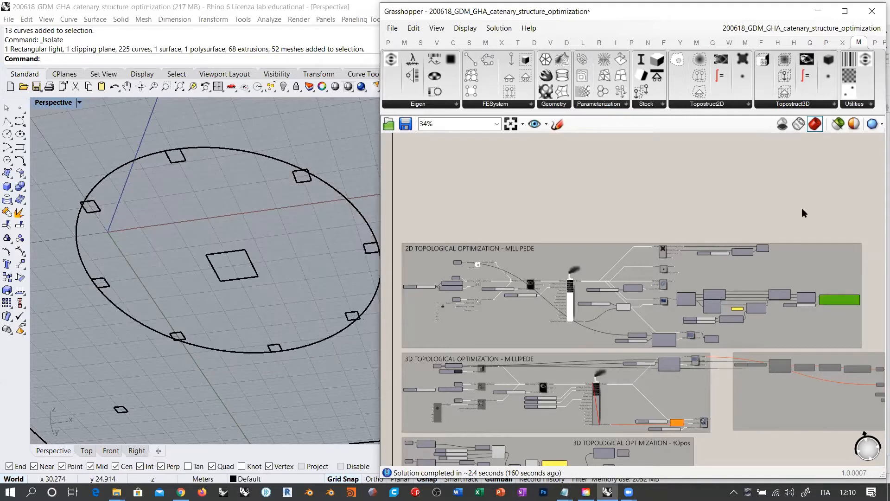
left_click(802, 207)
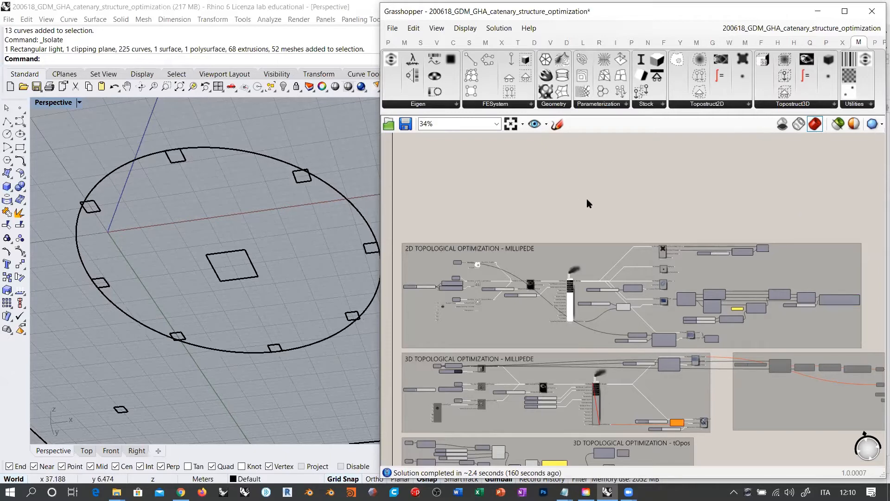
- Enable the Stress Lines component of the 2D Millipede group and examine the curves on the slab from above
scroll(554, 306, "up", 5)
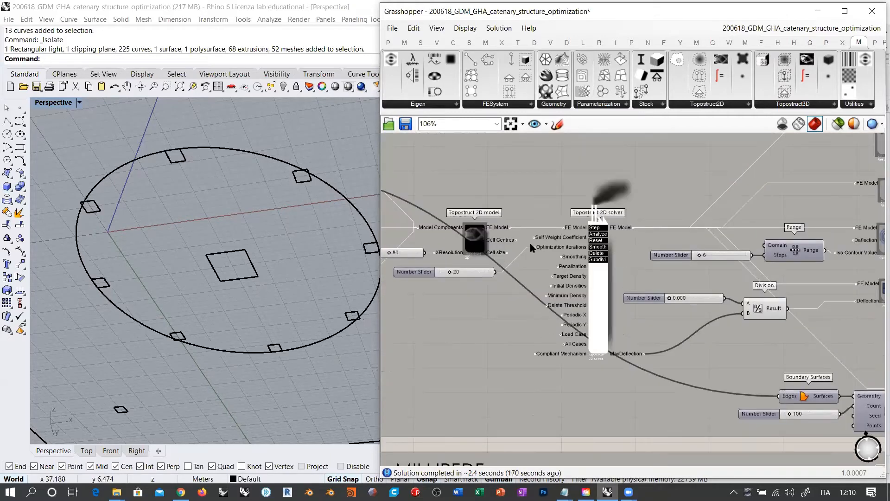
right_click_drag(802, 336, 649, 327)
right_click_drag(715, 305, 568, 207)
scroll(653, 288, "up", 2)
left_click(676, 296)
key("ctrl+q")
left_click(676, 297, "ctrl")
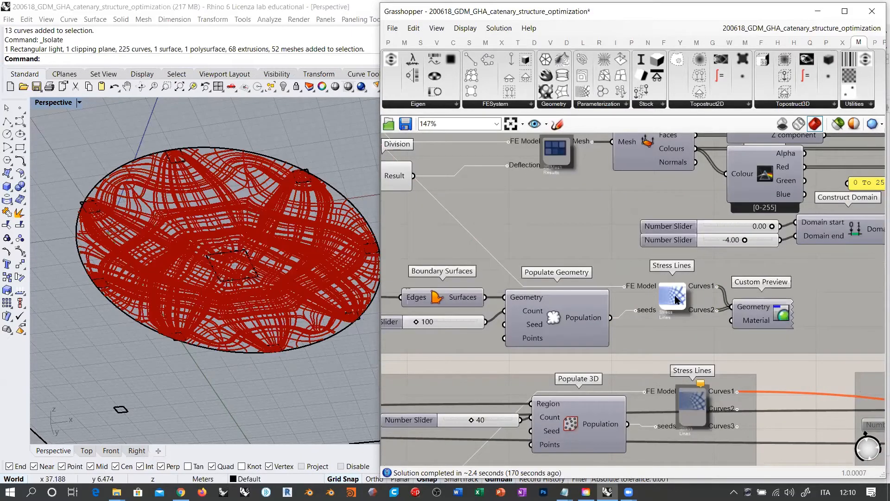
right_click_drag(218, 223, 204, 312)
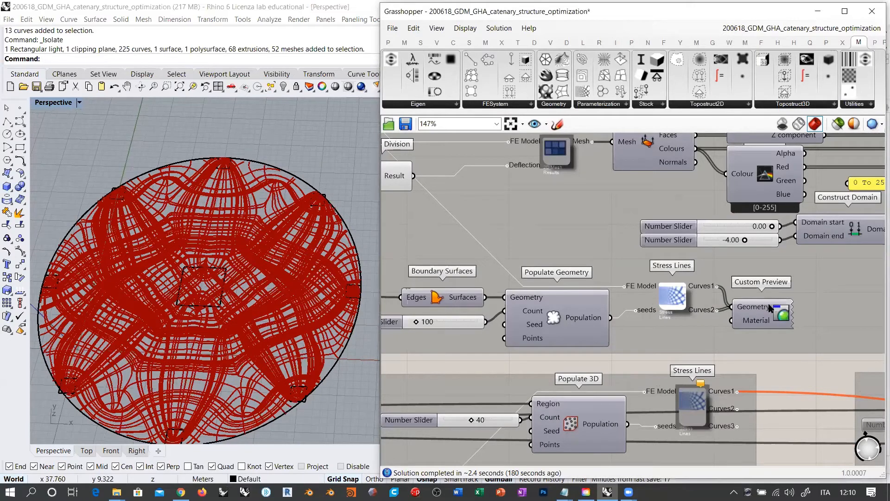
- Shift the Custom Preview component slightly so it lines up with the Stress Lines outputs
left_click_drag(766, 318, 770, 311)
left_click(785, 368)
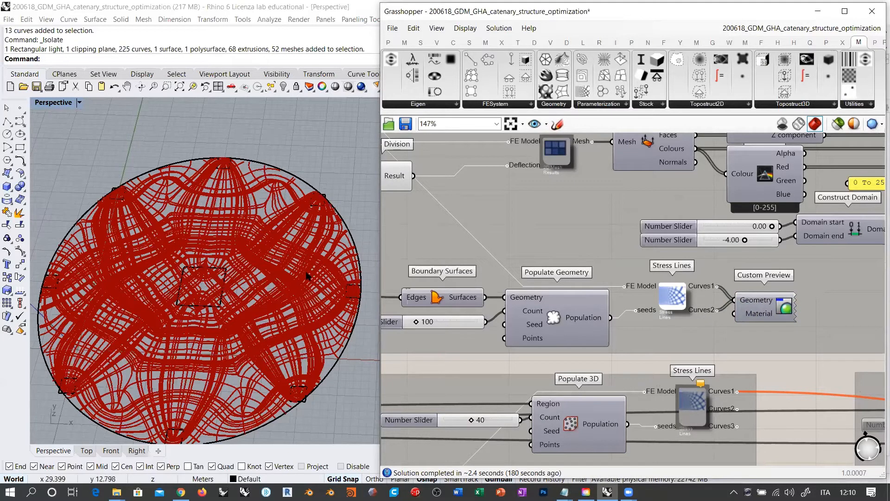
right_click_drag(316, 279, 302, 293)
- Temporarily display the 2D Iso Contour curves over the stress lines to compare the two results
right_click_drag(559, 307, 586, 433)
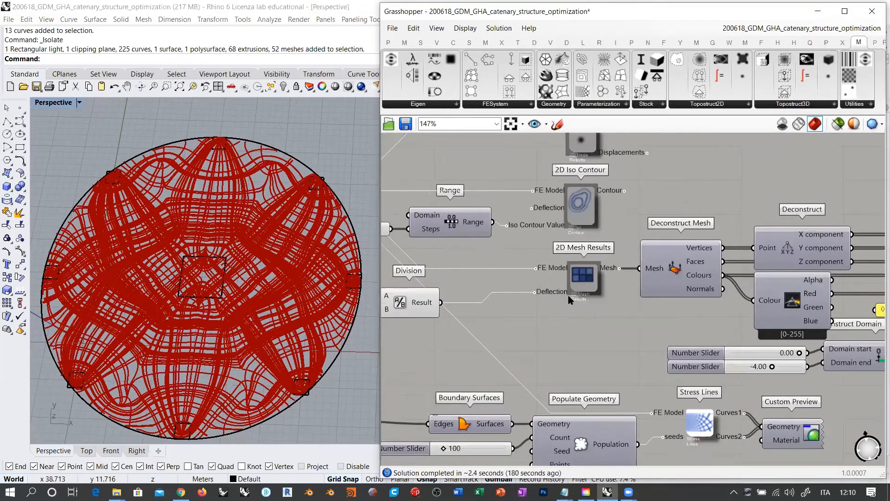
left_click(577, 209)
key("ctrl+e")
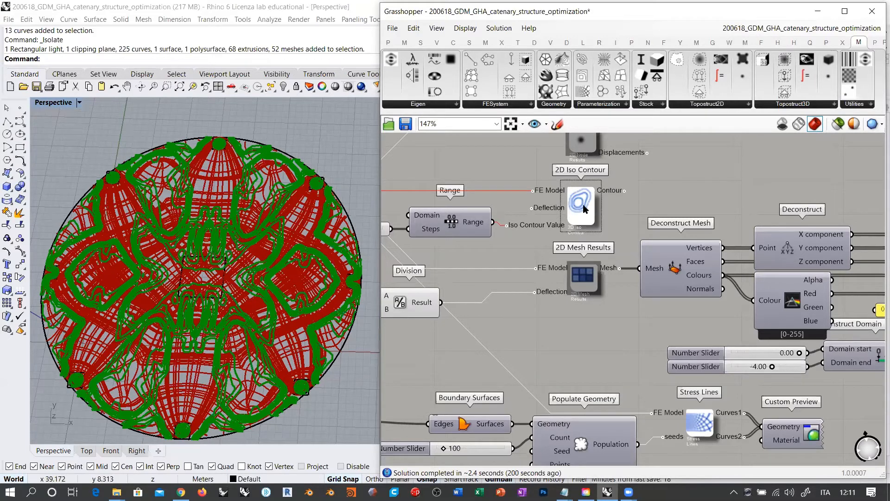
key("ctrl+q")
- Switch the 2D Stress Lines display off and on again, and highlight its curves together with the Populate Geometry seeds setup
right_click_drag(614, 373, 552, 285)
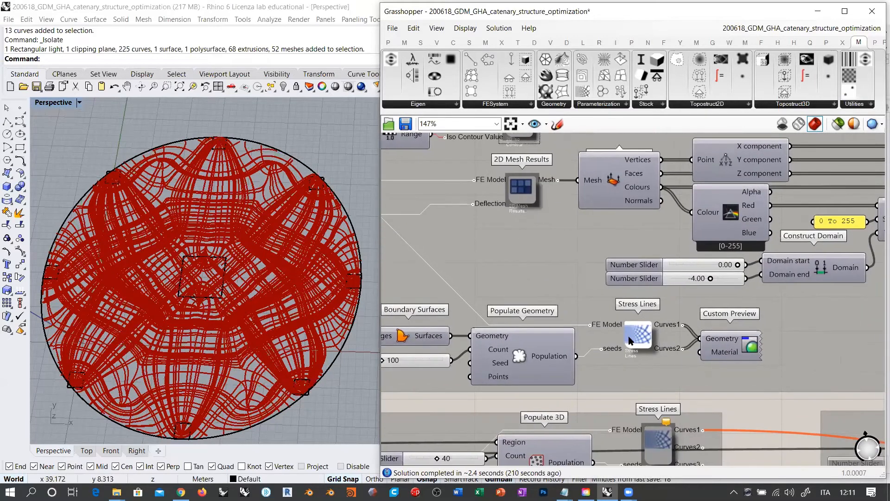
left_click(639, 335)
key("ctrl+q")
key("ctrl+q")
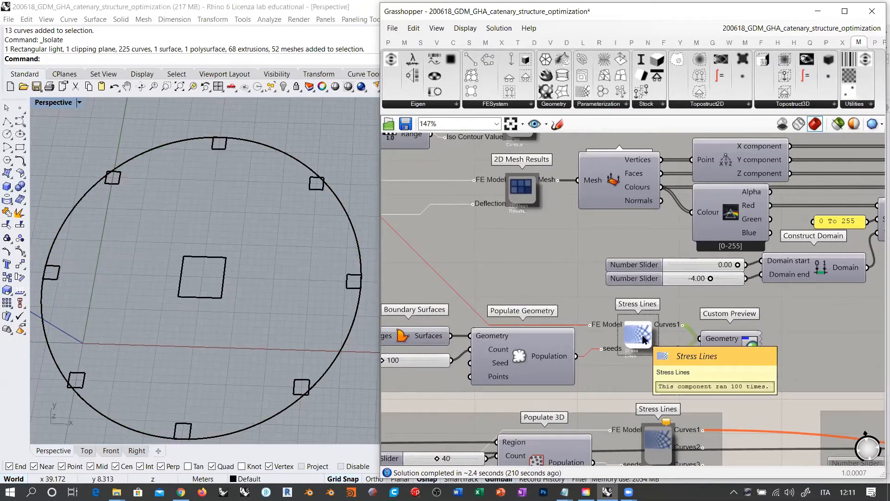
right_click_drag(453, 405, 581, 384)
left_click(580, 384)
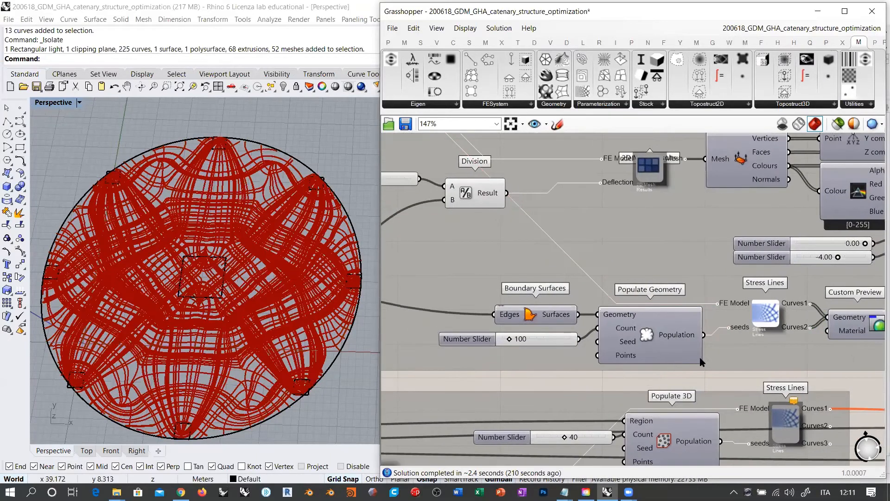
scroll(766, 314, "up", 1)
left_click(766, 315)
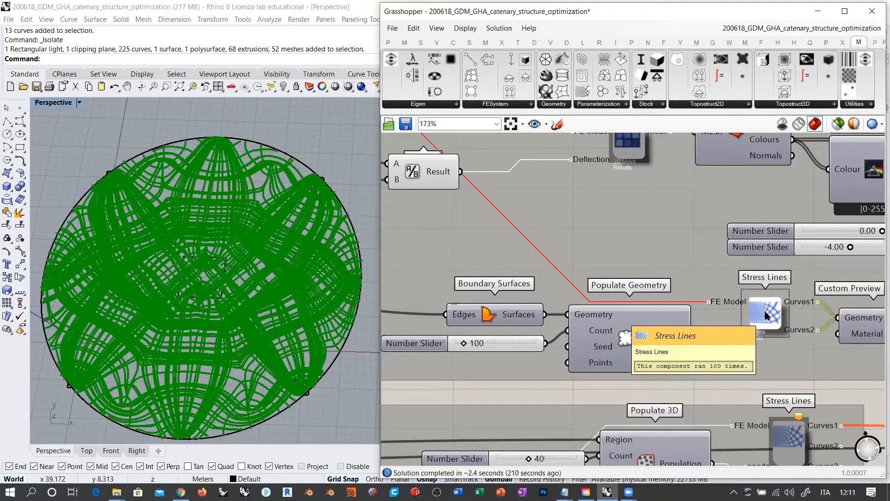
left_click(786, 346)
- Disable the Stress Lines component of the 2D Millipede group
scroll(759, 347, "down", 6)
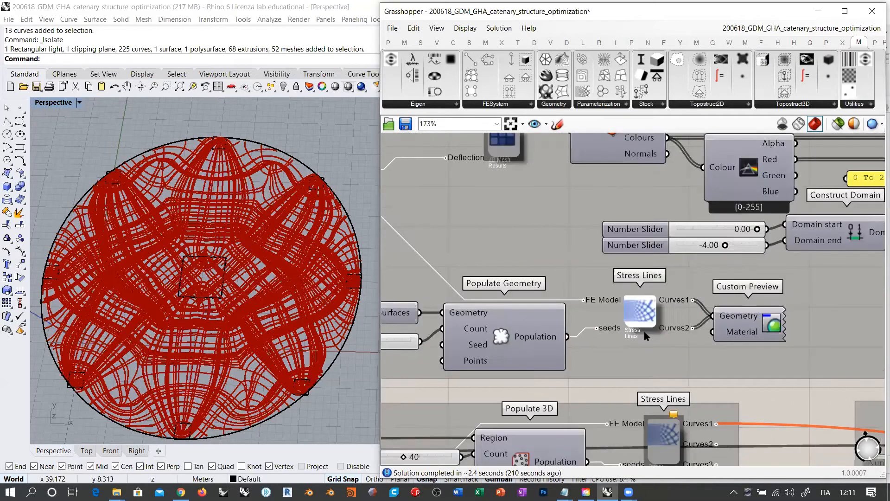
left_click(673, 354)
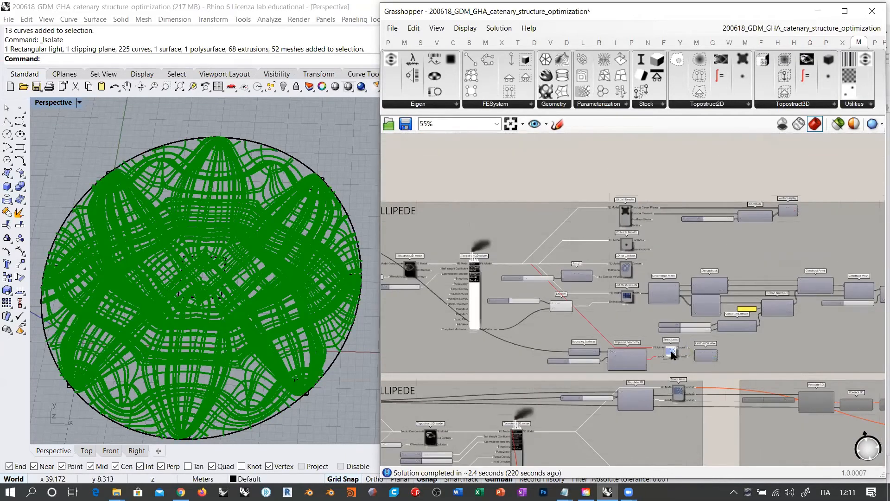
key("ctrl+e")
right_click_drag(682, 320, 711, 276)
scroll(715, 307, "down", 3)
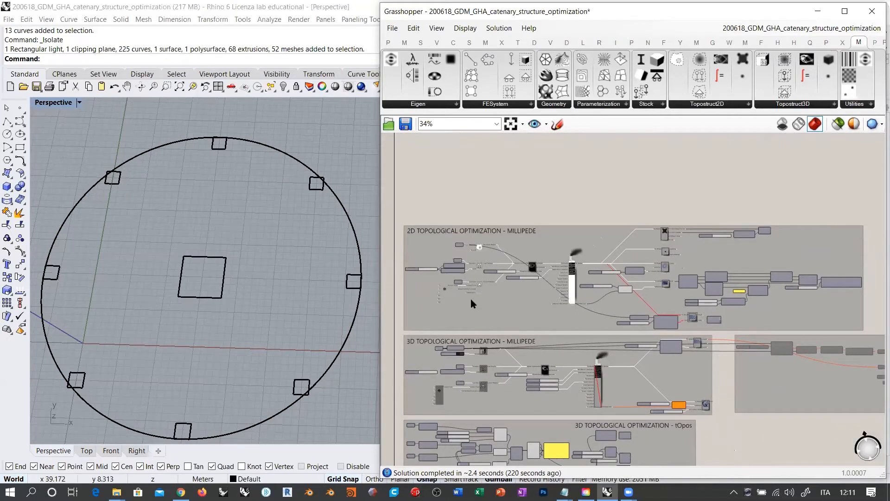
- Highlight the curves feeding the 2D Support Region boundary and look through the options of their Curve parameter
right_click_drag(471, 299, 502, 287)
scroll(503, 288, "up", 8)
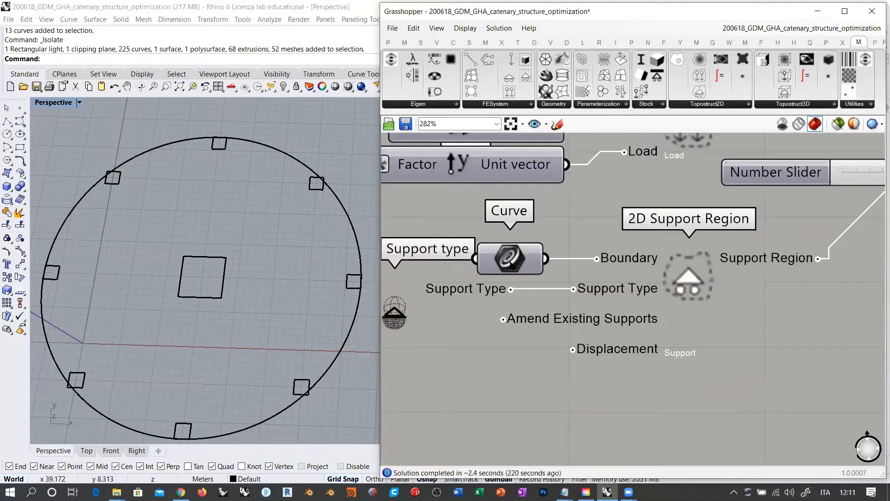
left_click(512, 260)
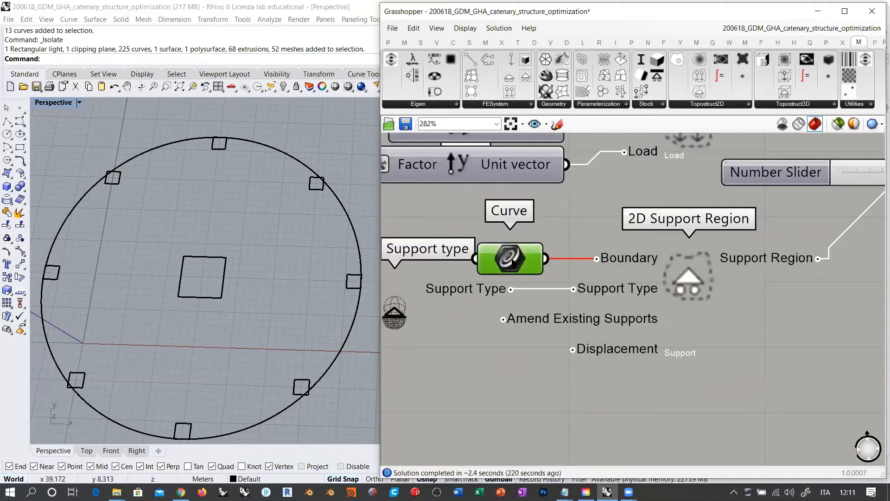
left_click(253, 228)
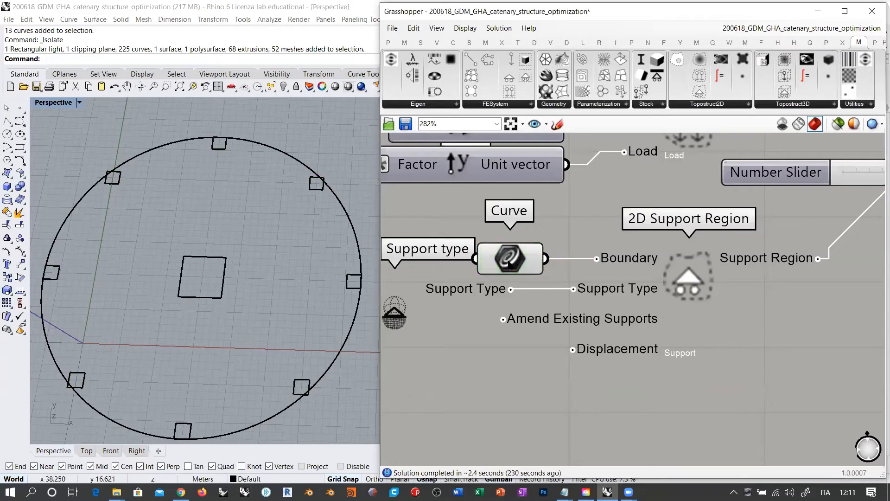
right_click(510, 261)
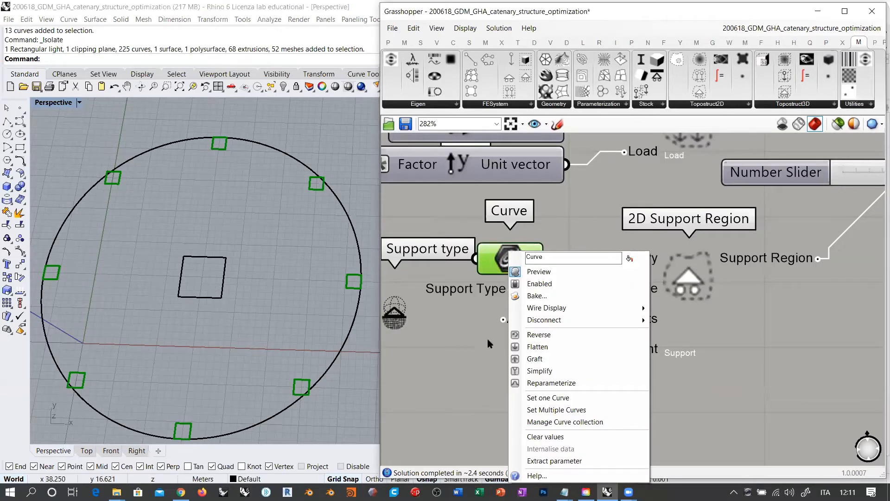
left_click(498, 260)
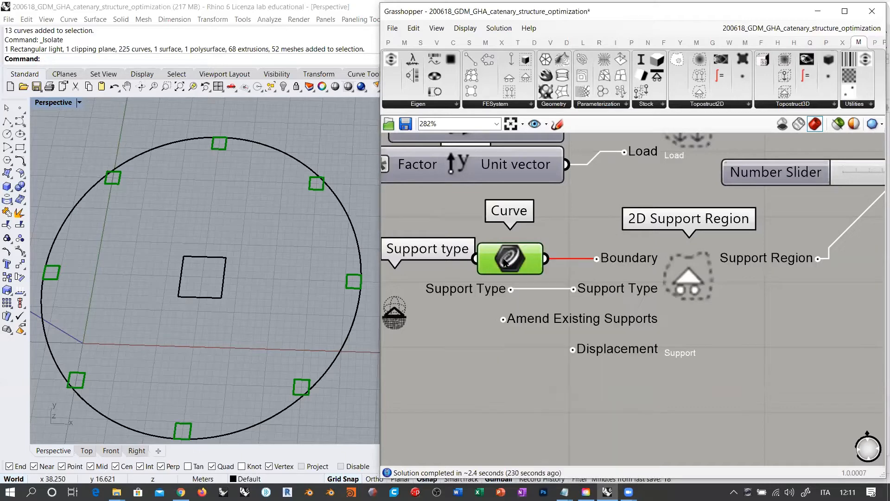
- Swap the two region boundaries: connect the load curve to the 2D Support Region and the support curves to the 2D Load Region
scroll(572, 231, "down", 1)
right_click_drag(571, 231, 576, 318)
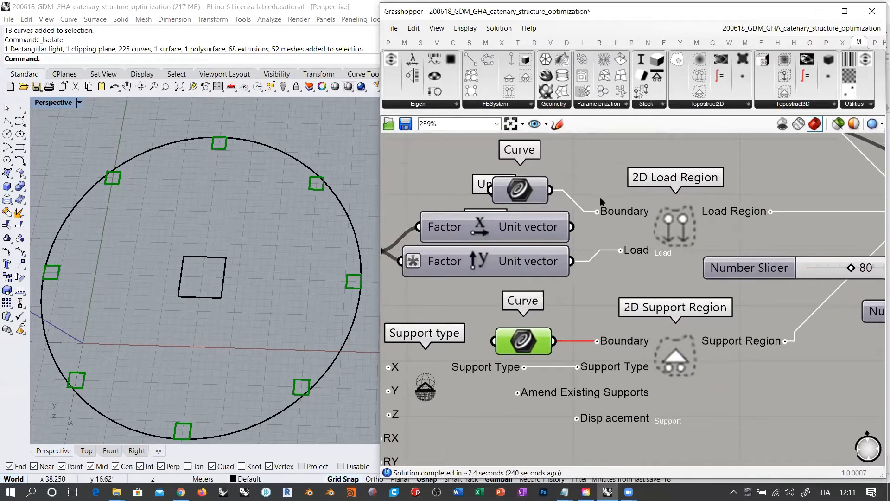
scroll(447, 295, "down", 5)
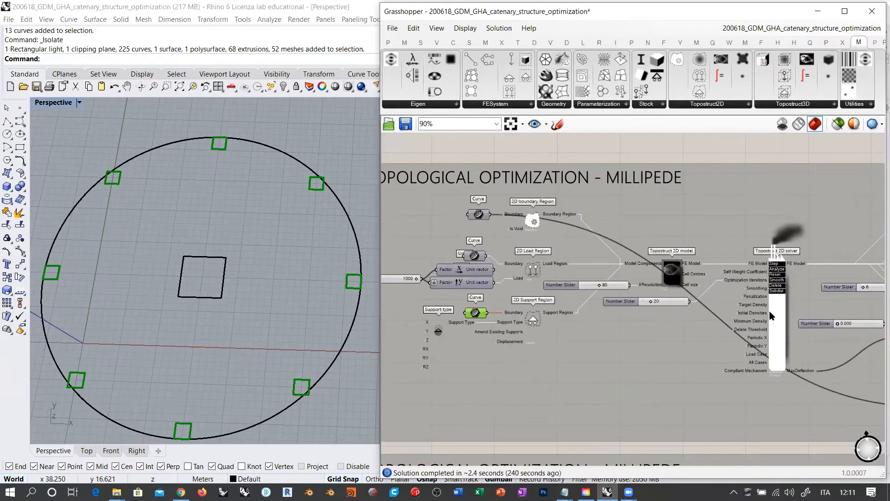
scroll(466, 278, "up", 4)
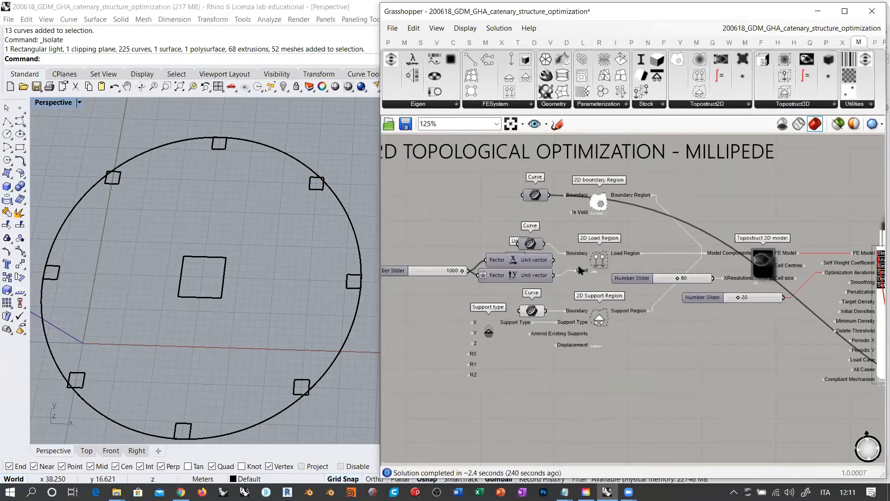
left_click(491, 223)
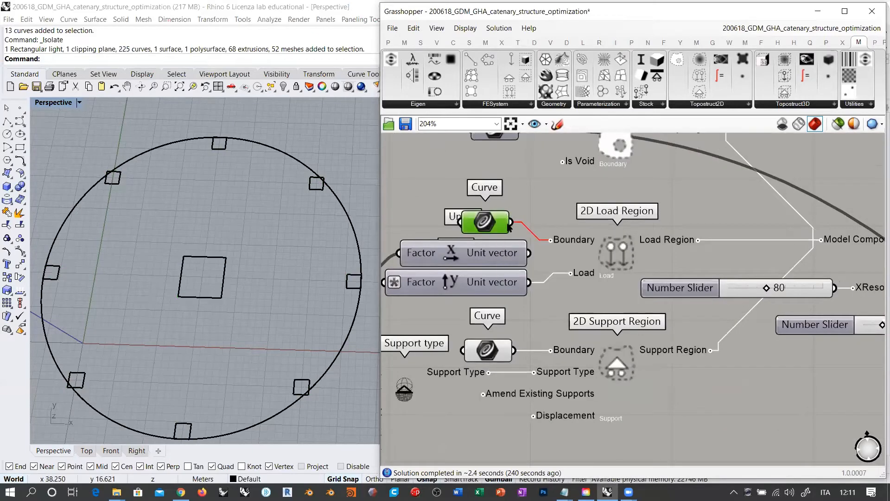
left_click_drag(511, 222, 510, 355)
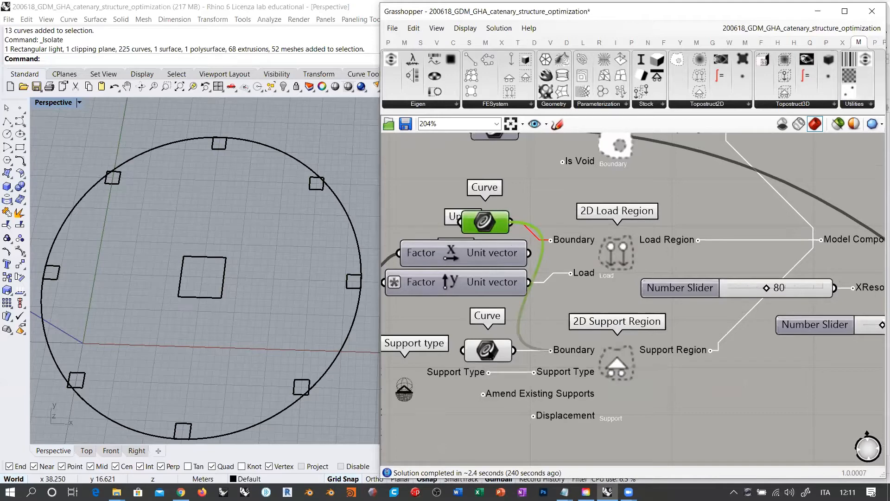
left_click(488, 351)
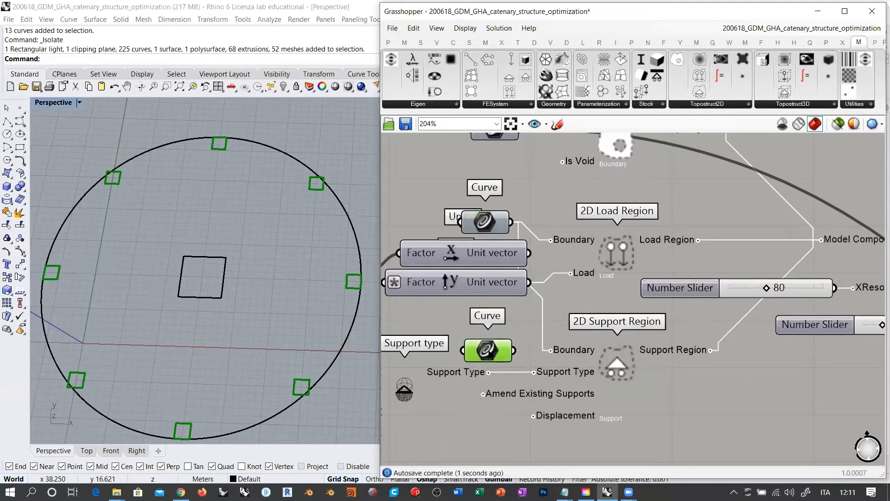
left_click_drag(513, 351, 550, 244)
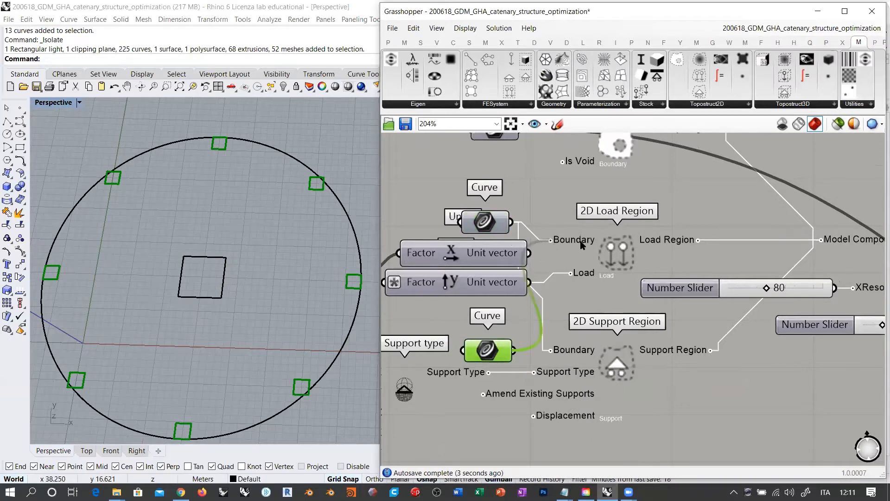
left_click_drag(589, 241, 586, 222)
left_click(588, 354)
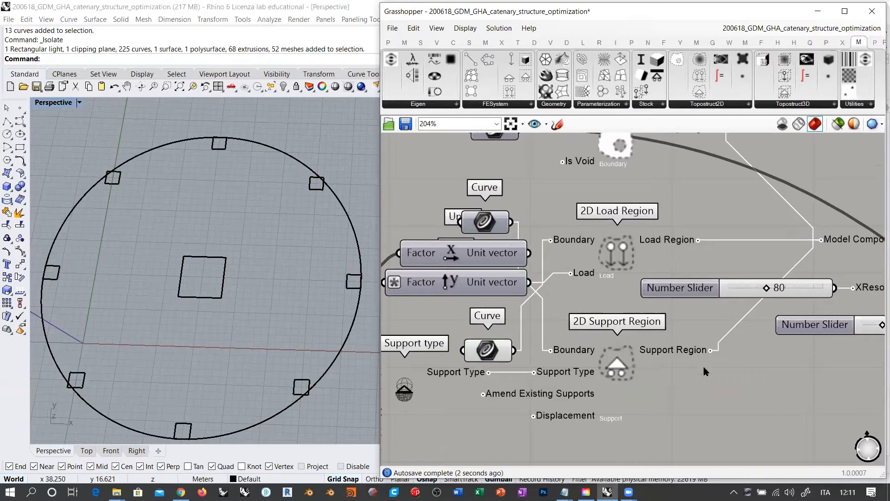
- Run the Topostruct 2D solver on the model with the swapped load and support boundaries
left_click(487, 351)
right_click_drag(733, 363, 520, 300)
right_click_drag(767, 342, 560, 349)
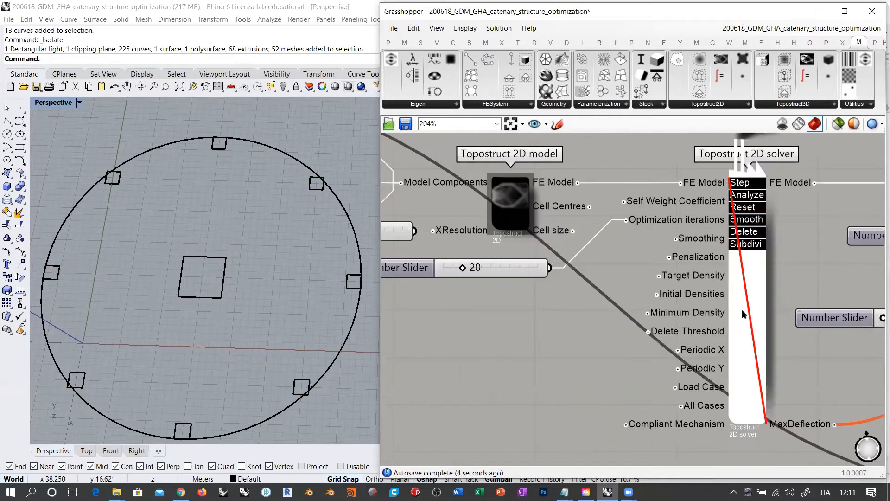
left_click(747, 293)
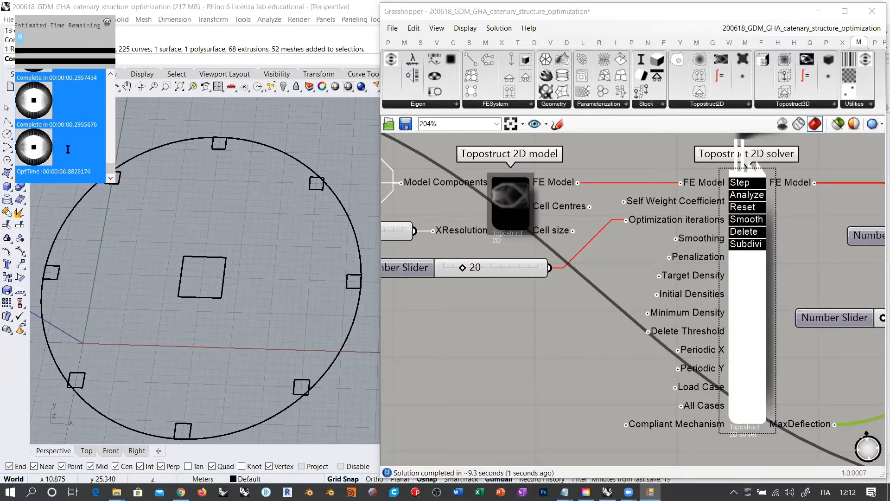
- Preview the Weaverbird Catmull-Clark Subdivision mesh and examine its height profile from below and from the side
scroll(813, 292, "down", 5)
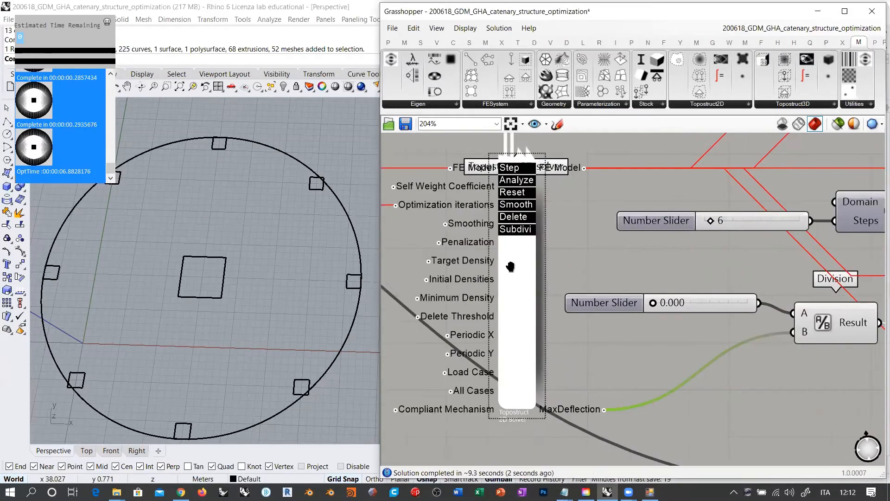
right_click_drag(767, 281, 592, 274)
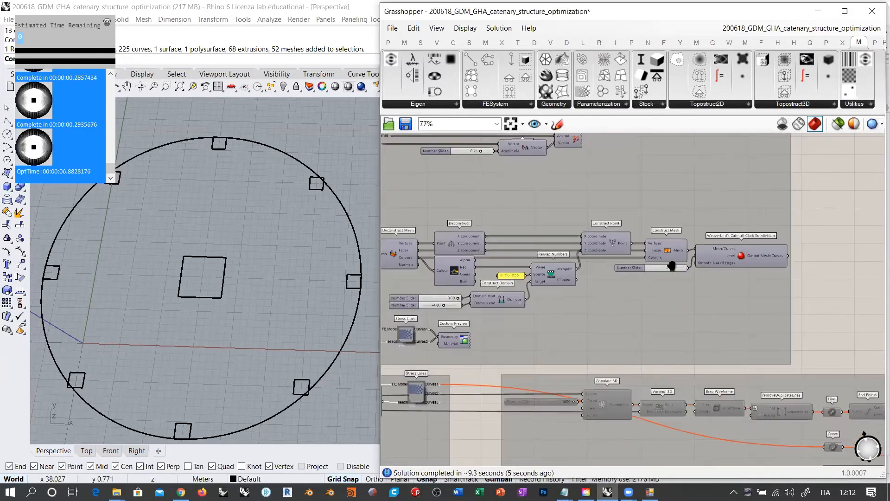
left_click(729, 257)
key("ctrl+q")
left_click(818, 257)
right_click_drag(223, 269, 254, 281)
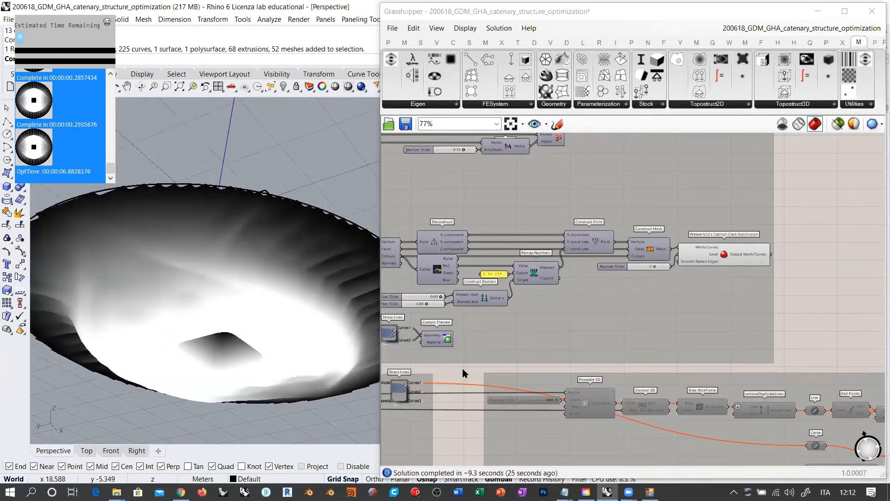
right_click_drag(291, 278, 179, 351)
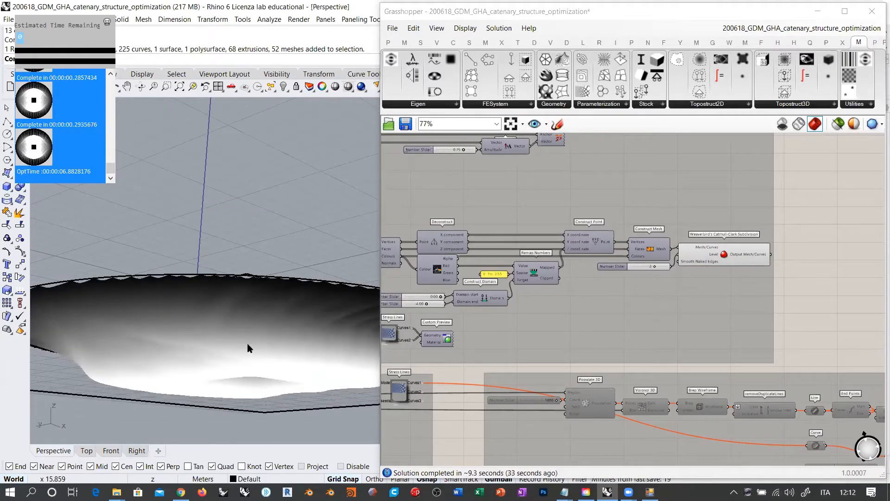
right_click_drag(247, 344, 296, 347)
right_click_drag(514, 362, 580, 366)
scroll(492, 312, "up", 5)
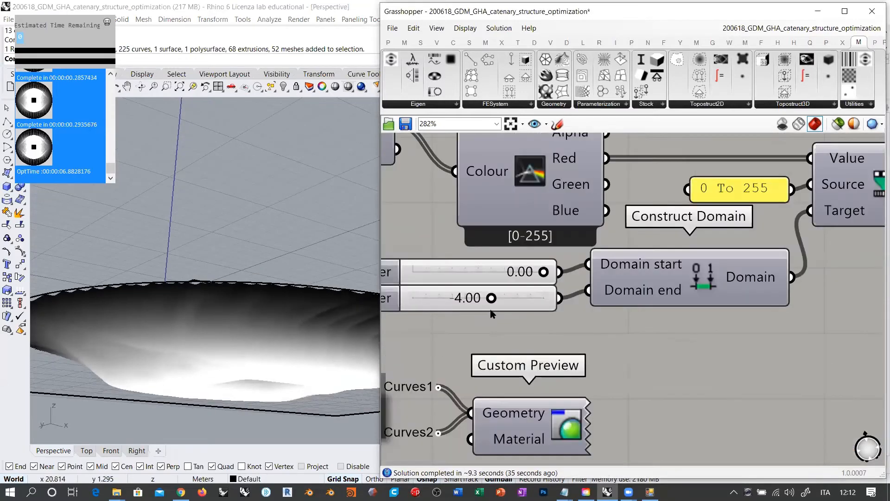
right_click_drag(492, 313, 575, 309)
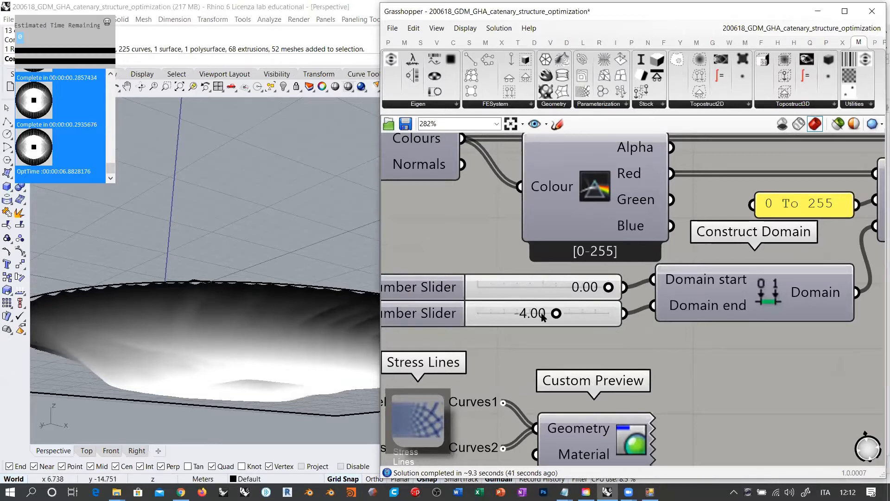
right_click_drag(292, 362, 276, 347)
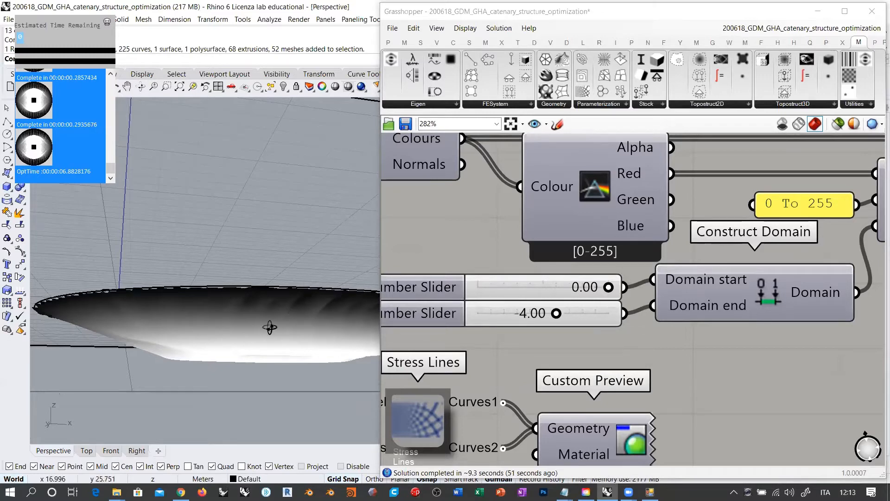
right_click_drag(268, 323, 262, 284)
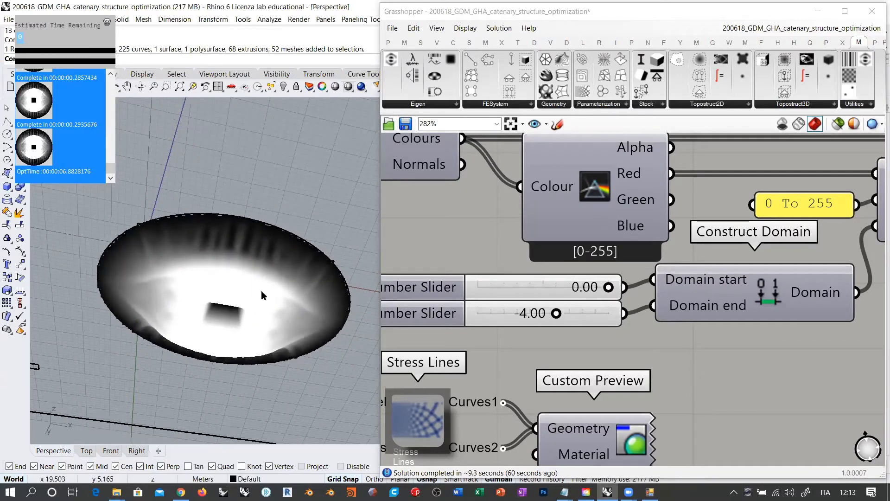
- Set the domain end that controls the mesh height to -5.03 and check the deeper shape from the side
scroll(560, 330, "down", 5)
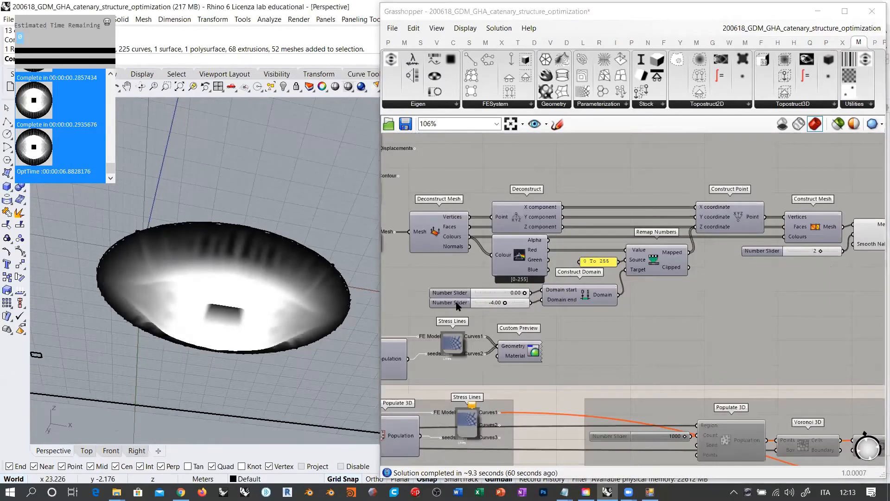
scroll(516, 320, "up", 5)
scroll(515, 320, "up", 1)
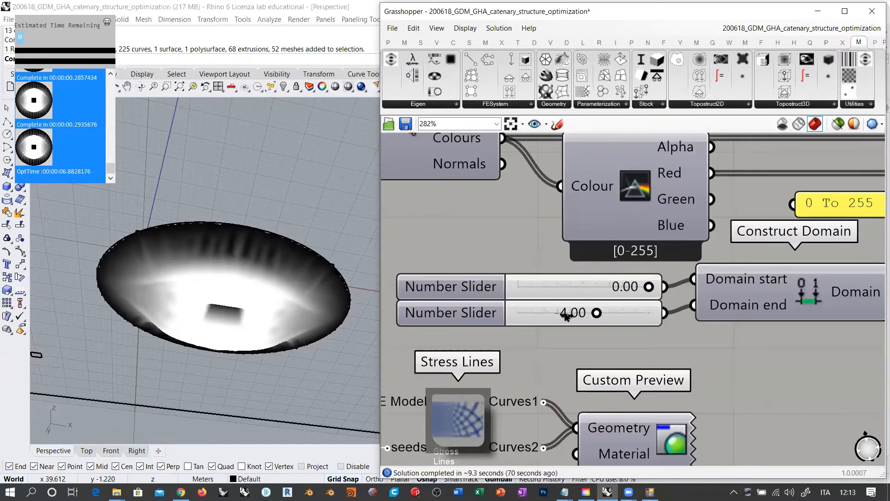
mouse_move(597, 313)
left_mouse_down()
mouse_move(566, 313)
mouse_move(641, 313)
mouse_move(583, 313)
left_mouse_up()
right_click_drag(298, 297, 153, 352)
scroll(612, 325, "down", 6)
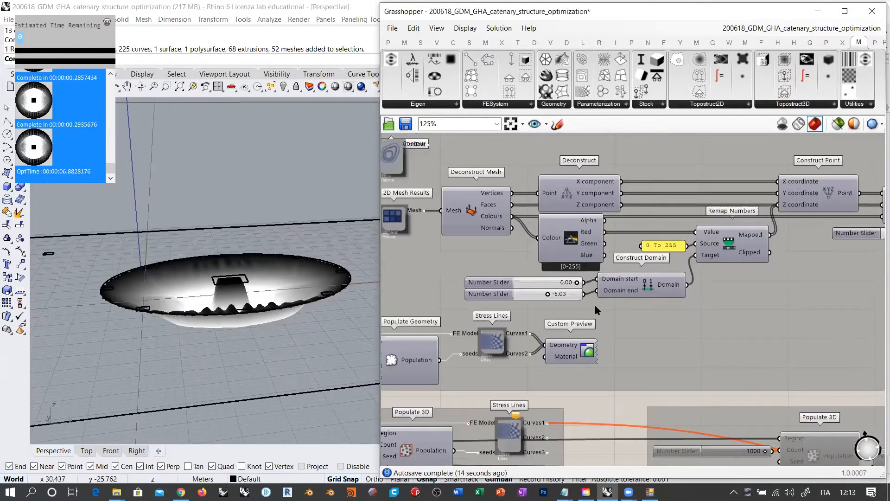
scroll(694, 309, "down", 2)
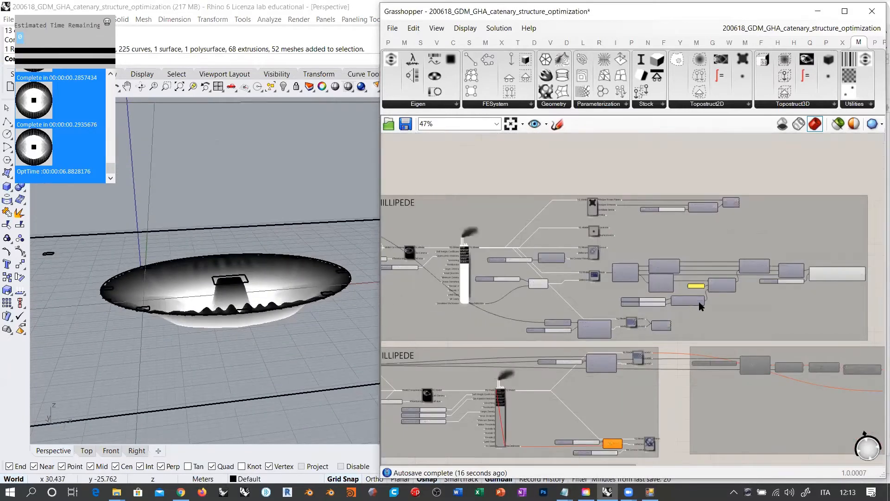
scroll(510, 281, "down", 2)
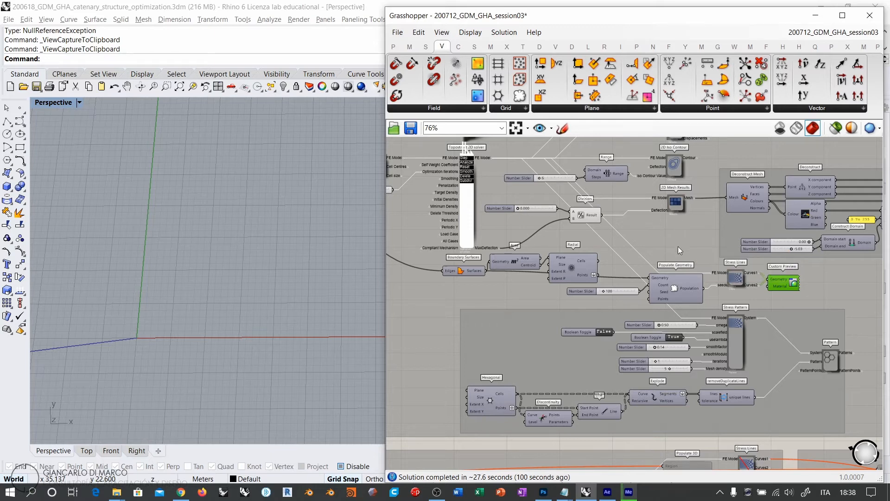
- Shift the omega number slider of the Stress Pattern component slightly and review the component's connection to Pattern
scroll(705, 320, "up", 5)
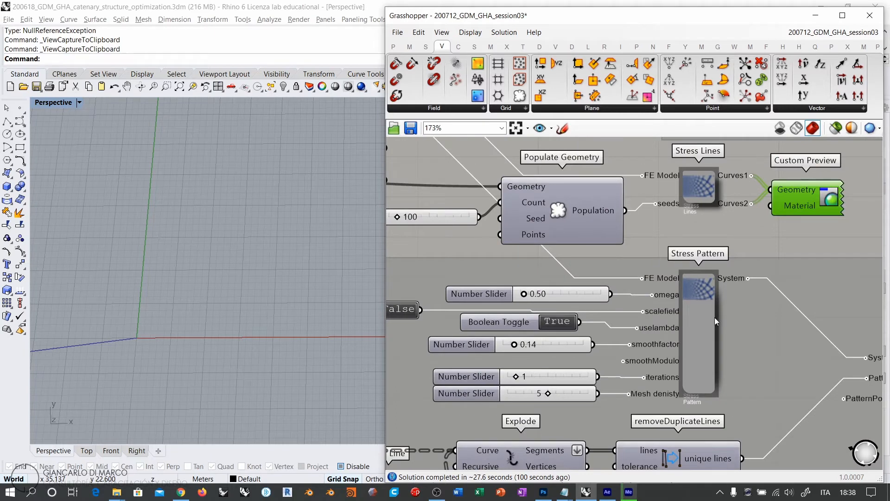
scroll(738, 295, "down", 1)
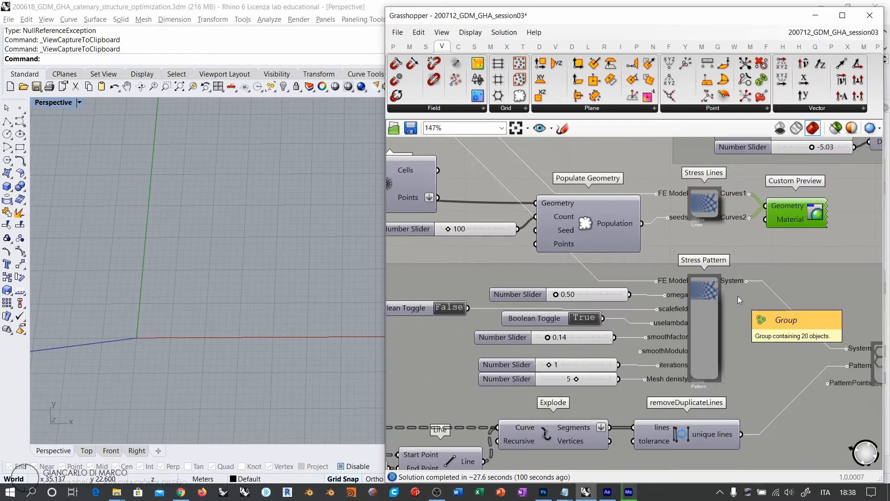
left_click(597, 298)
left_click_drag(598, 298, 597, 299)
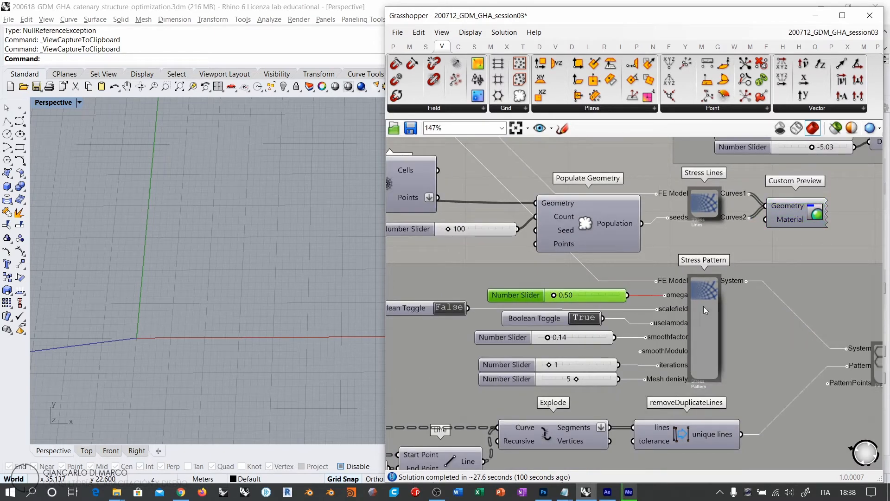
left_click(735, 301)
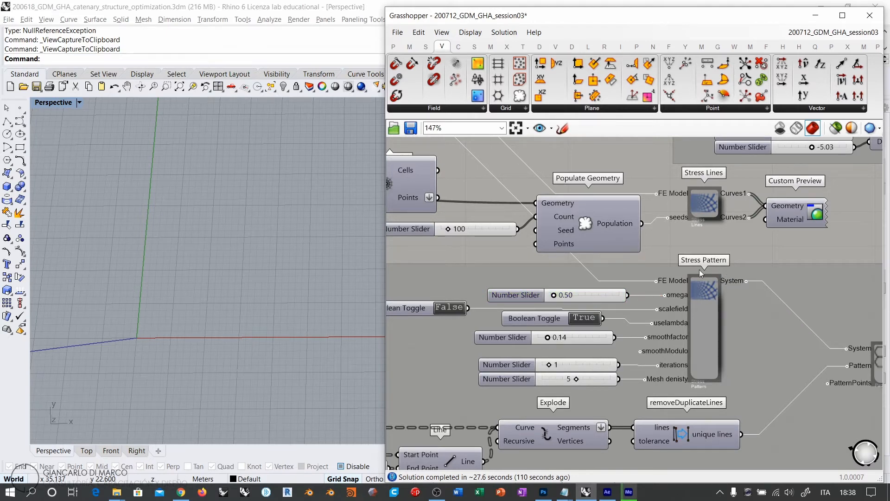
right_click_drag(769, 330, 732, 318)
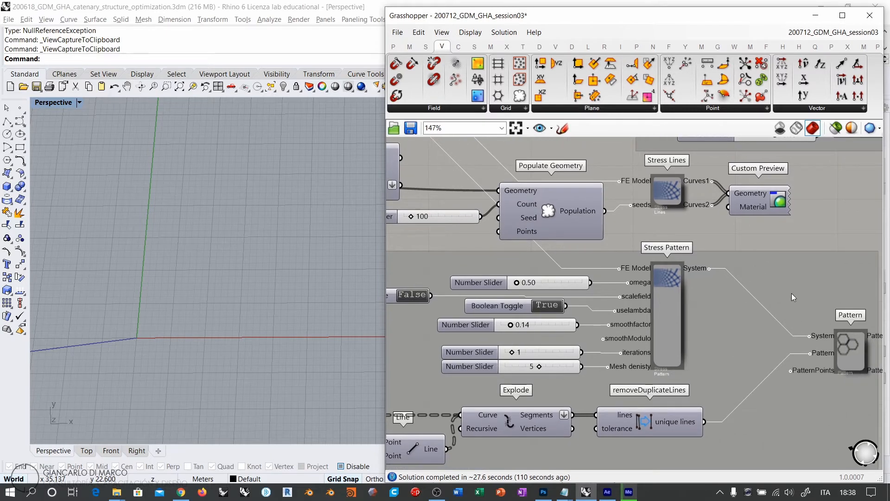
- Locate the Stress Pattern component among Millipede's Topostruct2D components
left_click_drag(360, 191, 192, 195)
left_click(752, 46)
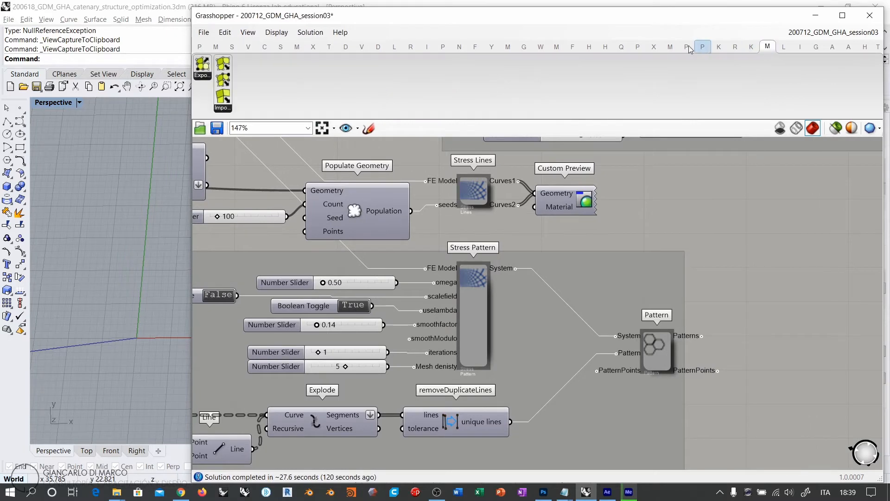
left_click(670, 47)
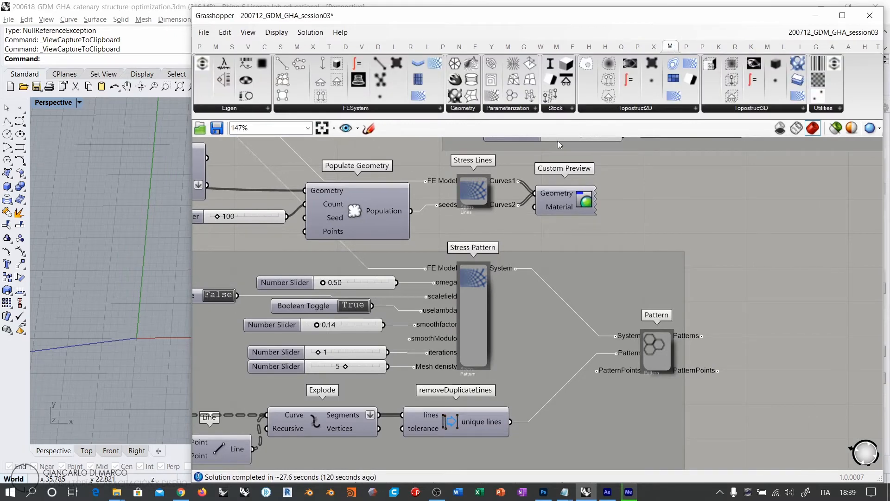
left_click(644, 108)
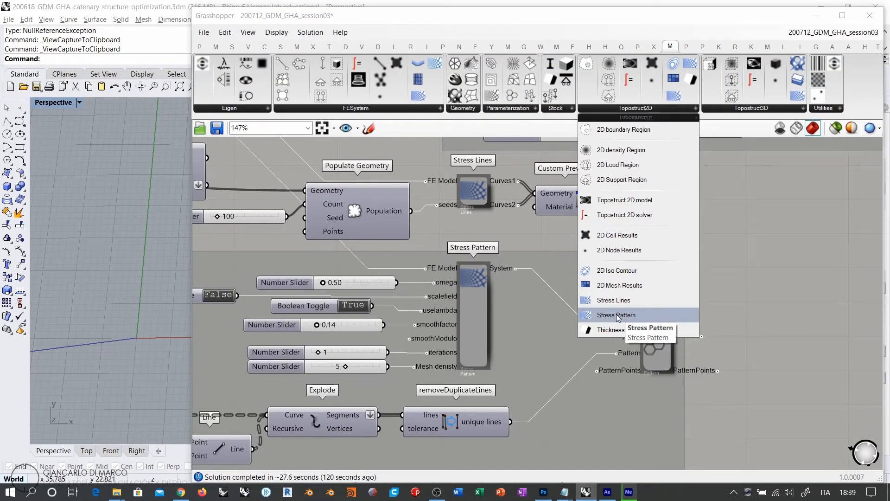
left_click(706, 303)
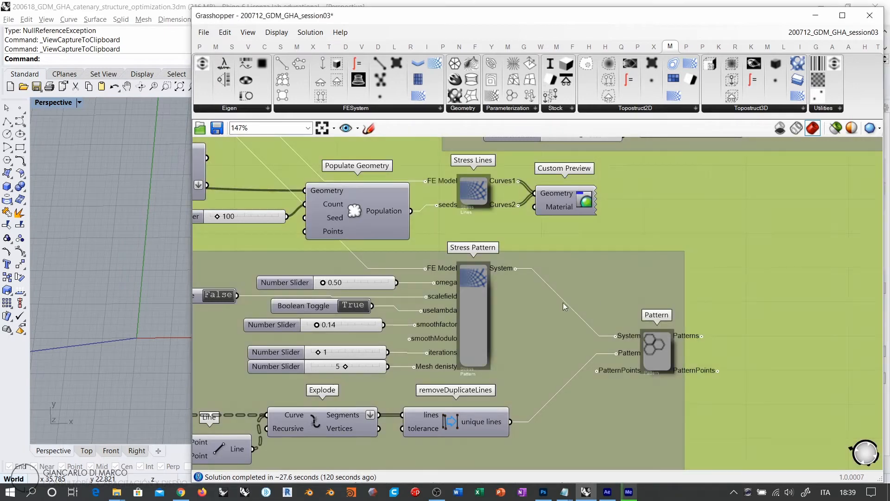
left_click_drag(192, 203, 365, 203)
- Temporarily switch on the Stress Pattern component's preview and check the model view for its output
left_click(647, 310)
key("ctrl+q")
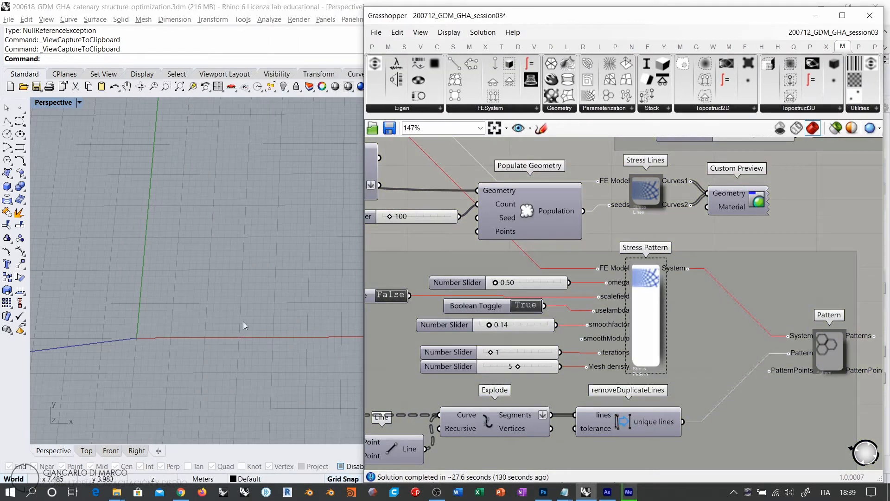
right_click_drag(225, 295, 179, 297, "shift")
scroll(178, 296, "down", 2)
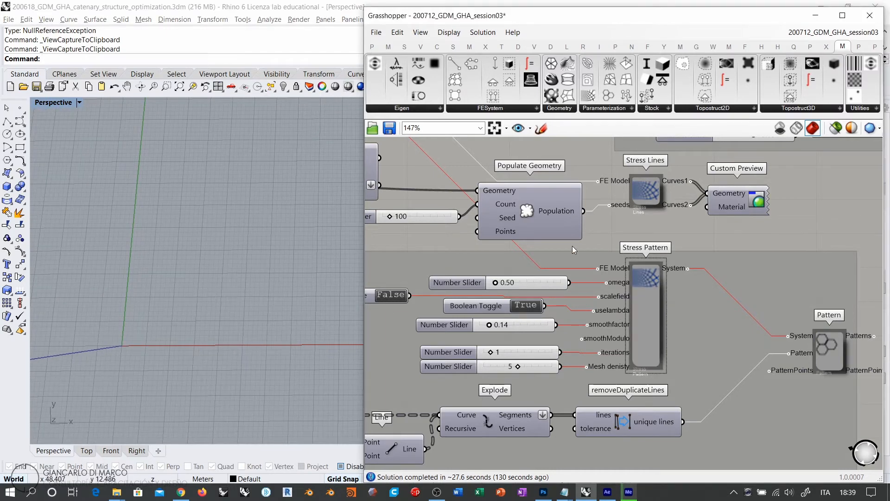
right_click_drag(584, 246, 608, 249)
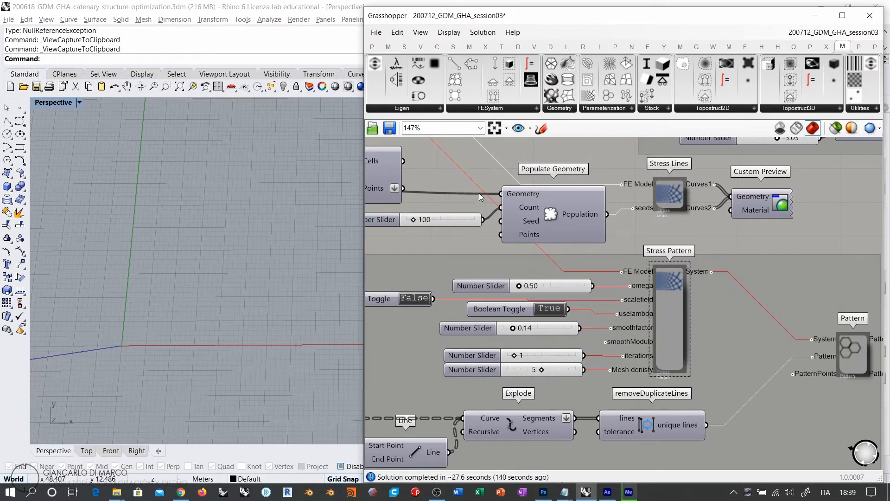
- Examine the Stress Pattern component's inputs and how its System output and the unique lines feed the Pattern component
scroll(649, 274, "down", 3)
right_click_drag(558, 224, 651, 272)
scroll(645, 260, "down", 2)
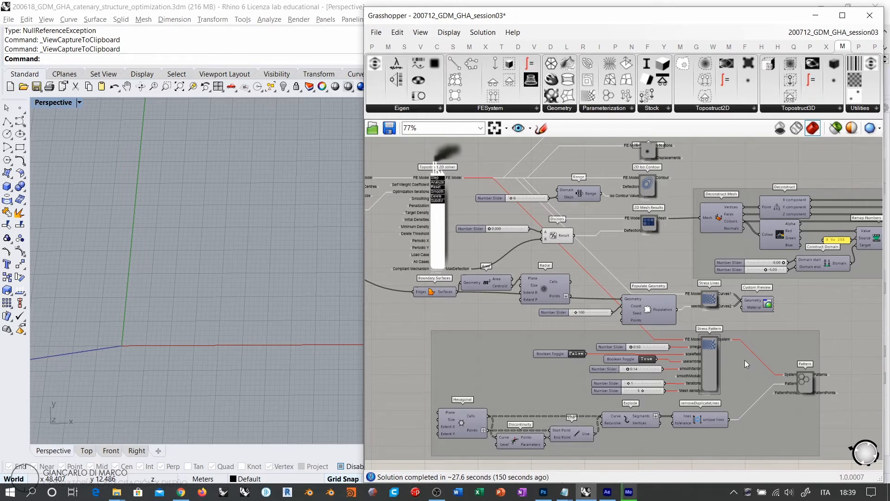
scroll(714, 363, "up", 4)
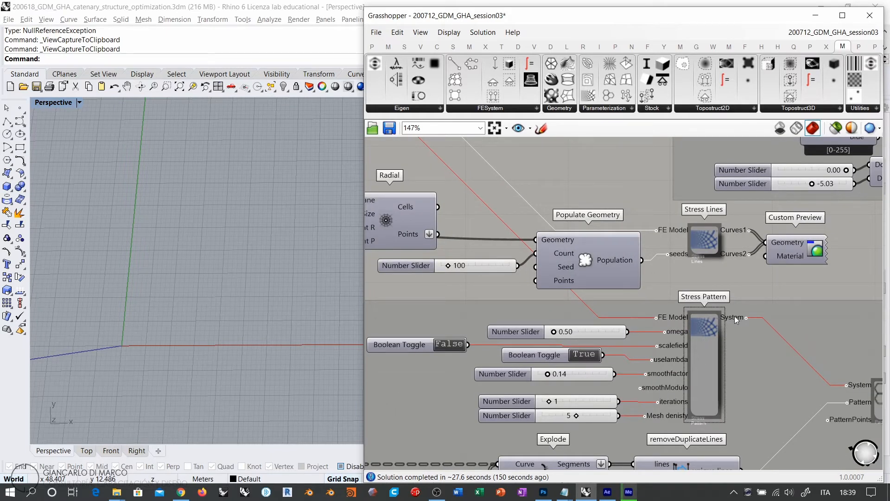
right_click_drag(762, 376, 681, 313)
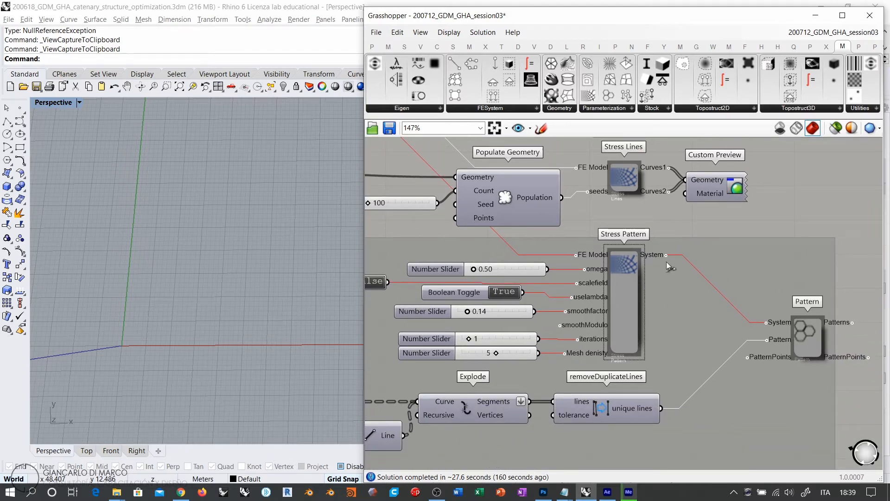
scroll(719, 290, "down", 2)
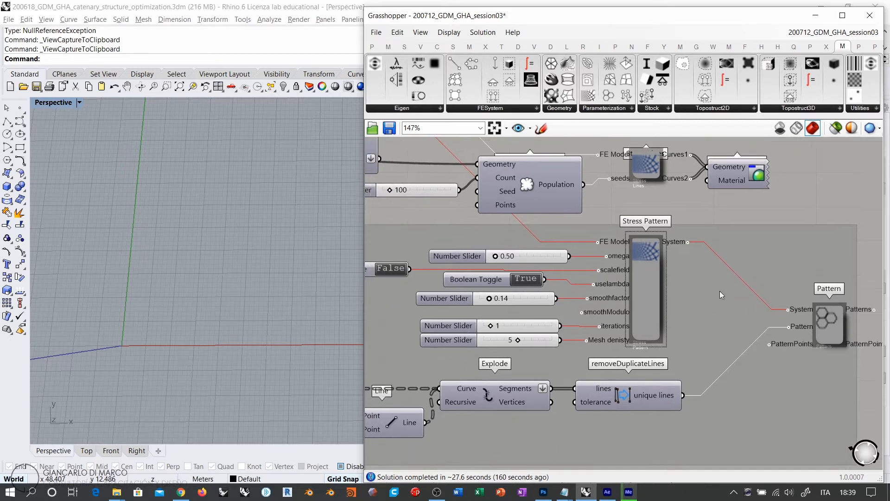
scroll(715, 302, "down", 2)
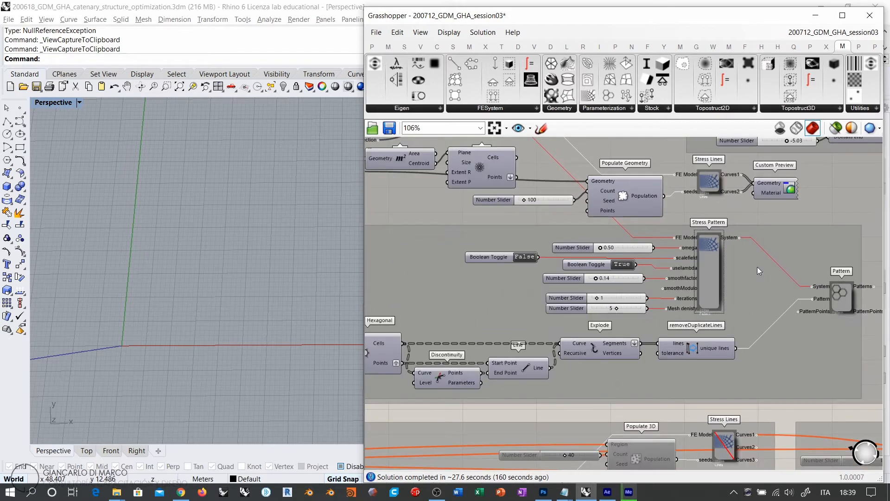
right_click_drag(701, 192, 700, 211)
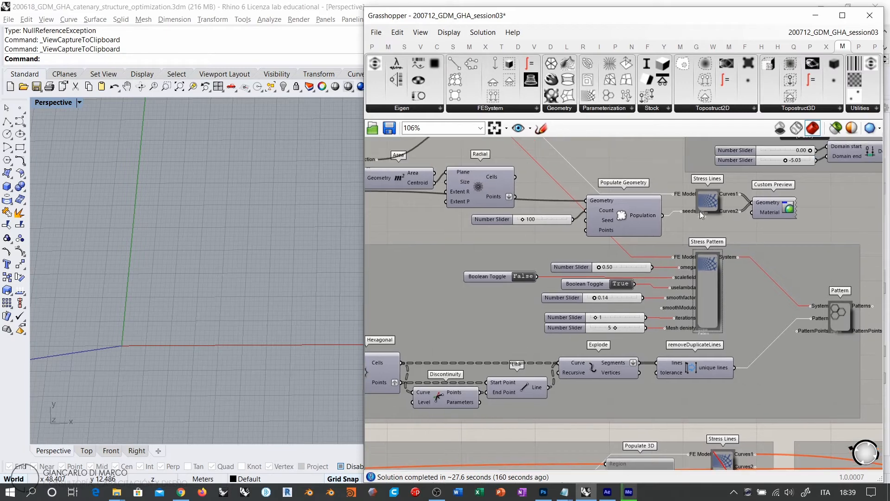
- Temporarily preview the Stress Lines component in the model view to inspect its curves, and hide it again
left_click(739, 246)
left_click(705, 211)
key("ctrl+q")
left_click(709, 216)
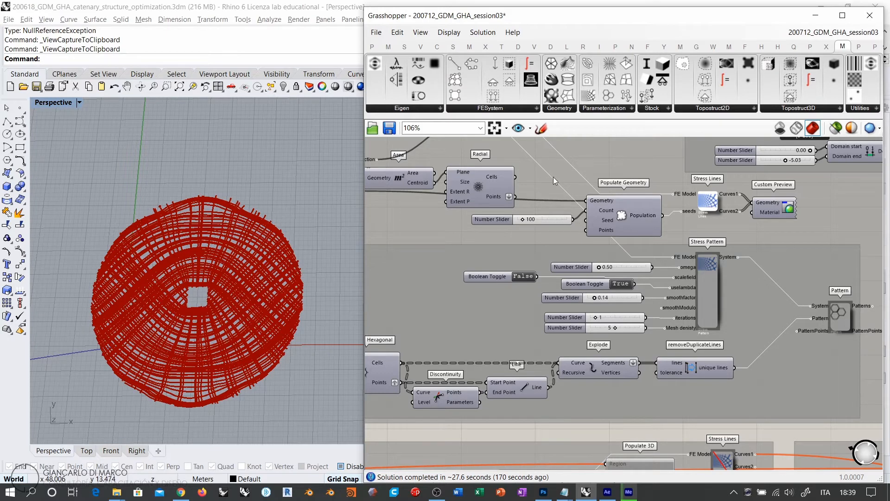
left_click(706, 207)
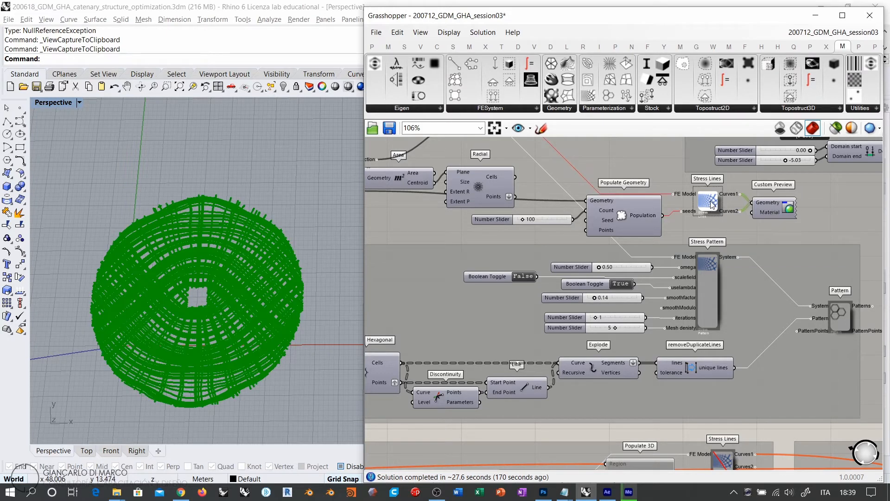
key("ctrl+q")
- Temporarily preview the Hexagonal grid component to inspect the base cells of the pattern, and hide it again
right_click_drag(449, 345, 557, 302)
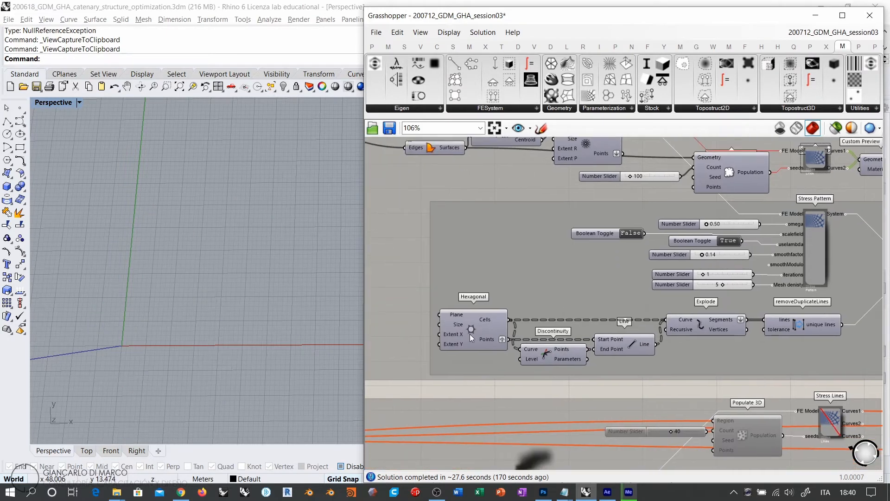
left_click(466, 333)
key("ctrl+q")
left_click(408, 334)
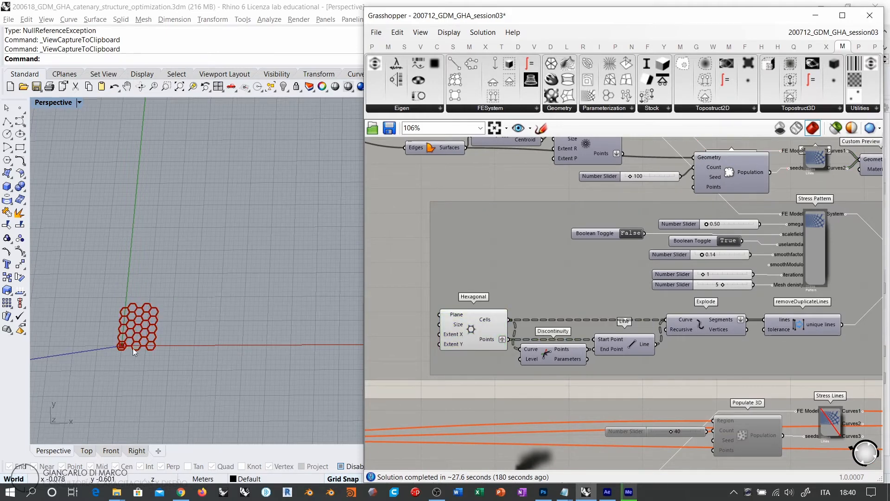
left_click(474, 331)
key("ctrl+q")
- Inspect Pattern's curve input by temporarily previewing the removeDuplicateLines output and the Line component's segments, leaving both hidden
right_click_drag(675, 339, 588, 336)
mouse_move(840, 275)
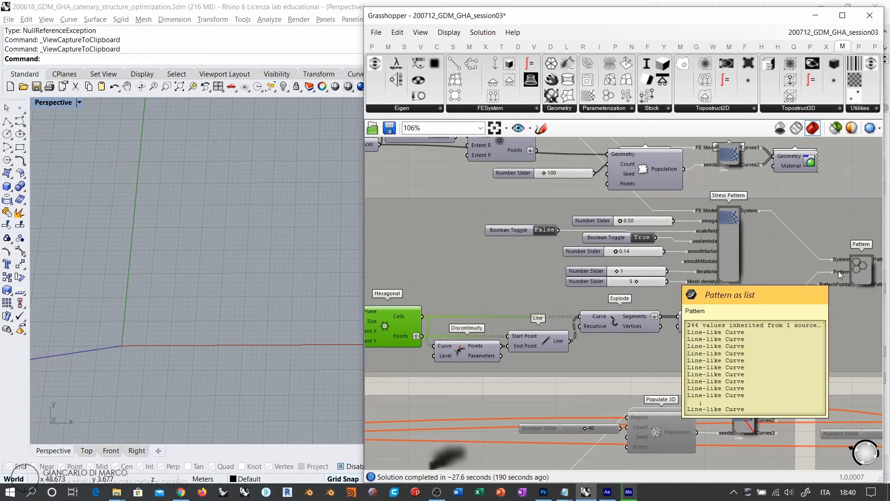
left_click(616, 319)
left_click(721, 323)
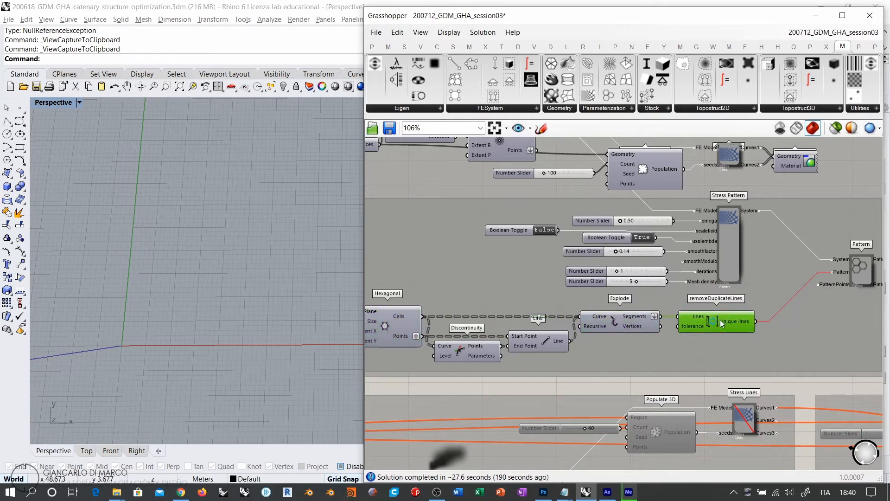
key("ctrl+q")
left_click(668, 353)
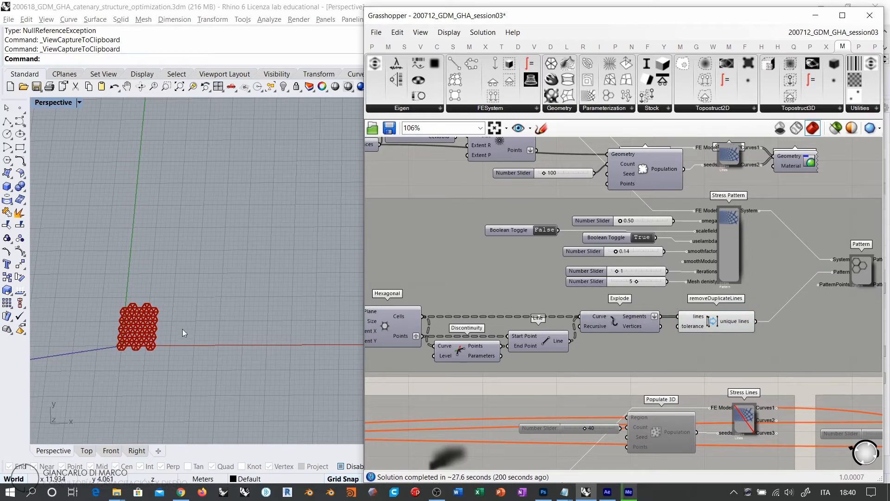
right_click_drag(119, 338, 121, 254, "ctrl")
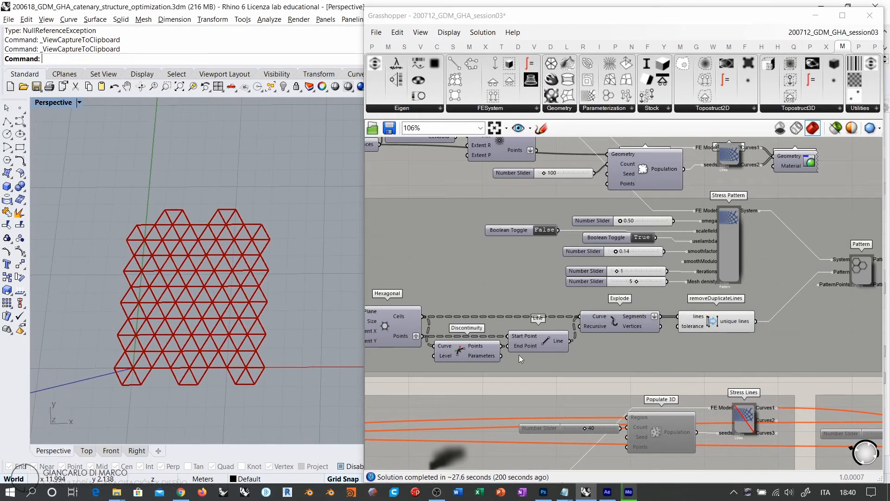
left_click(537, 346)
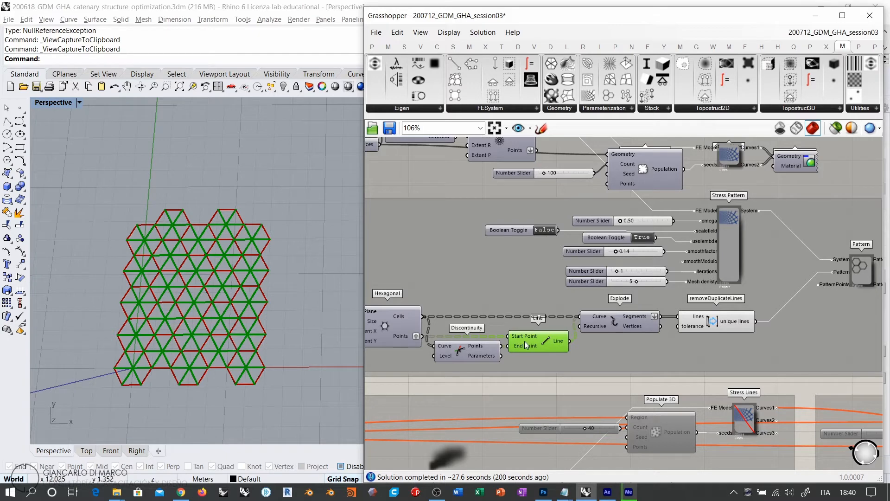
key("ctrl+q")
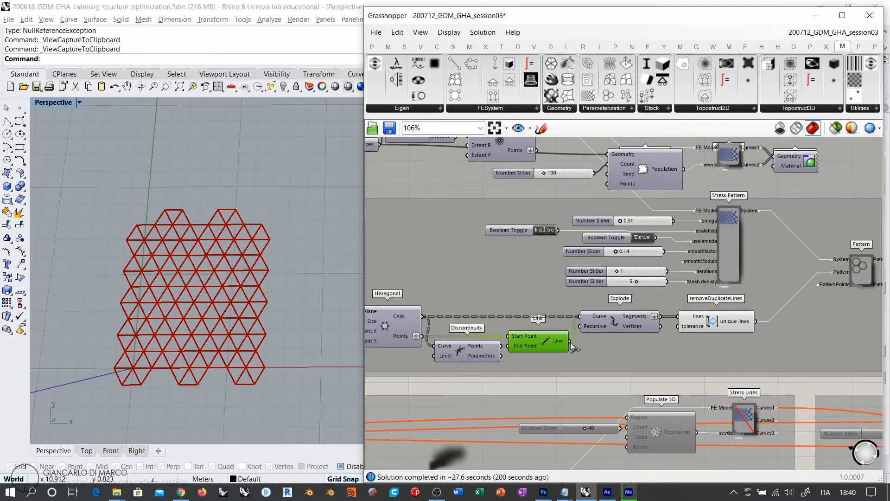
left_click(726, 325)
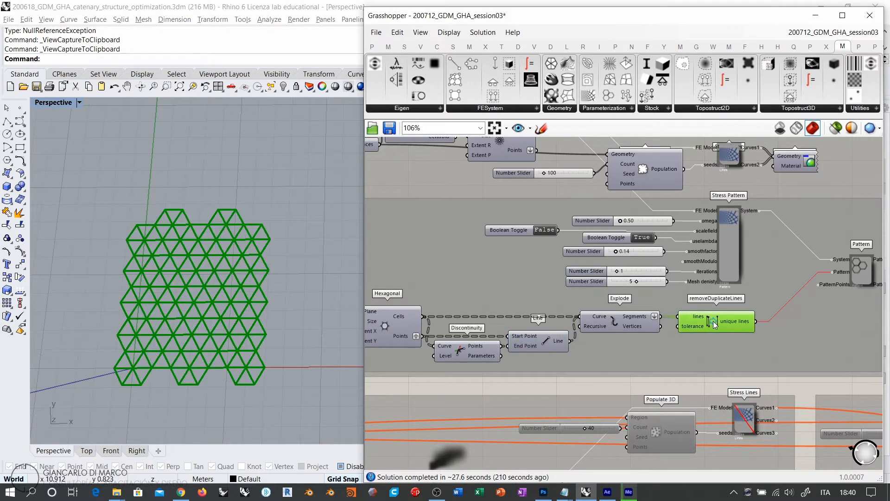
key("ctrl+q")
- Switch on the Pattern component's preview and inspect the stress-aligned pattern across the whole circular slab
right_click_drag(780, 310, 758, 307)
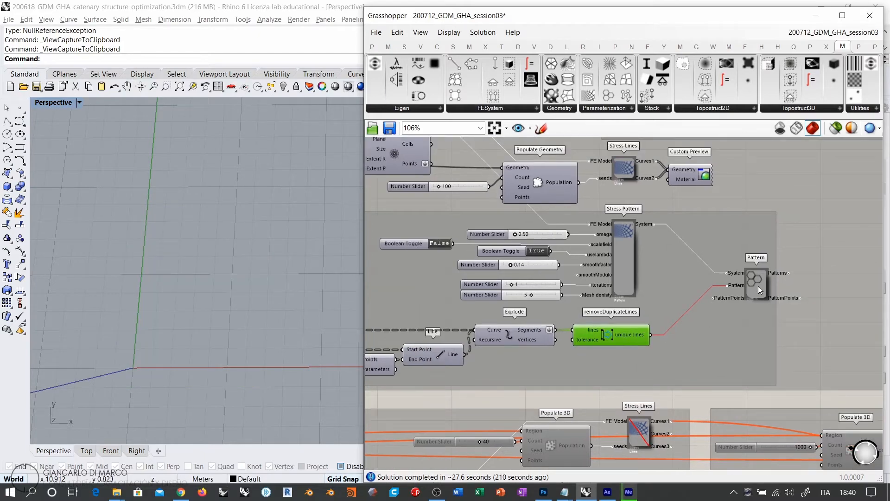
left_click(758, 286)
key("ctrl+q")
left_click(680, 288)
right_click_drag(215, 260, 219, 307, "ctrl")
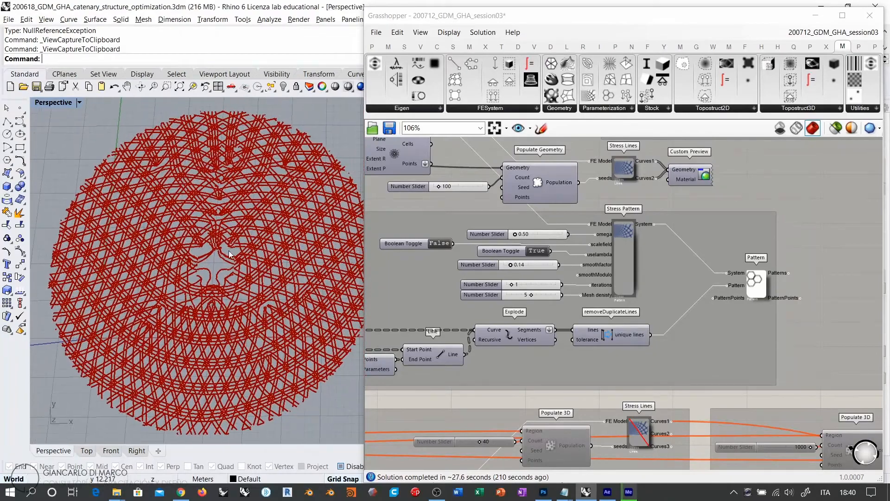
scroll(216, 274, "down", 4)
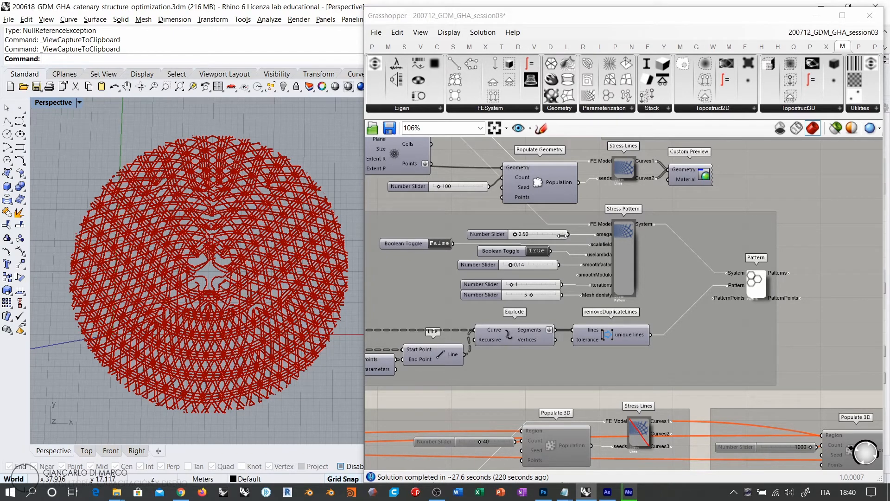
- Enter 0.2 in the omega number slider of the Stress Pattern component
left_click(533, 235)
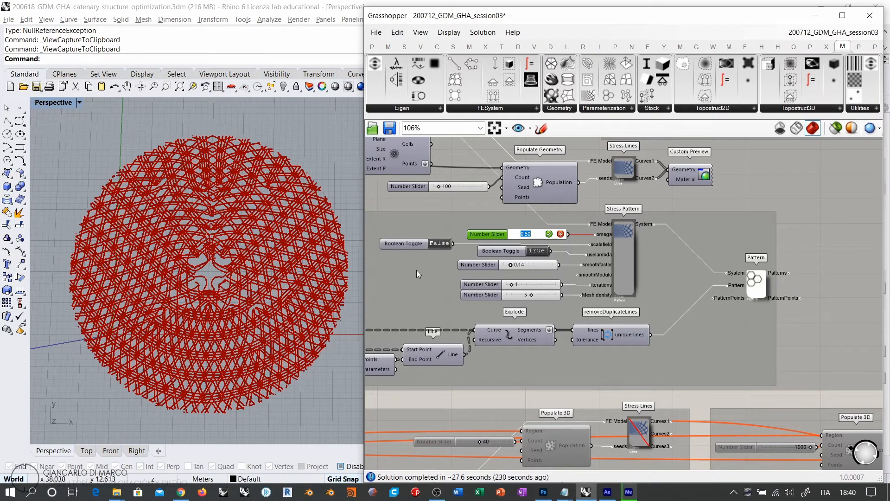
type("0.")
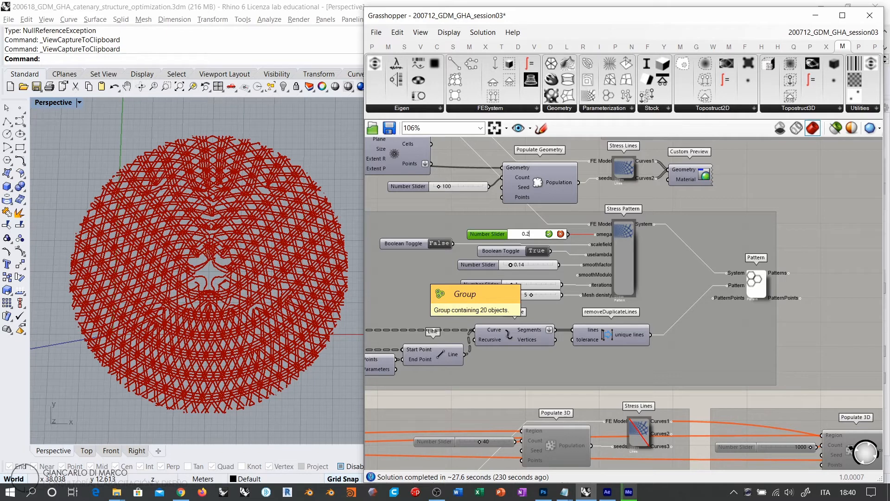
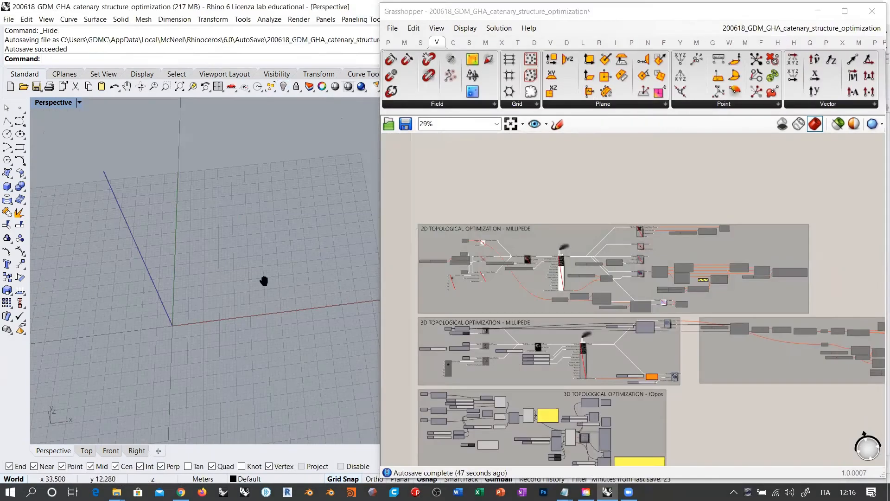
- Temporarily disable all components in the 3D Topological Optimization - Millipede group, and enable them again
right_click_drag(260, 278, 274, 282)
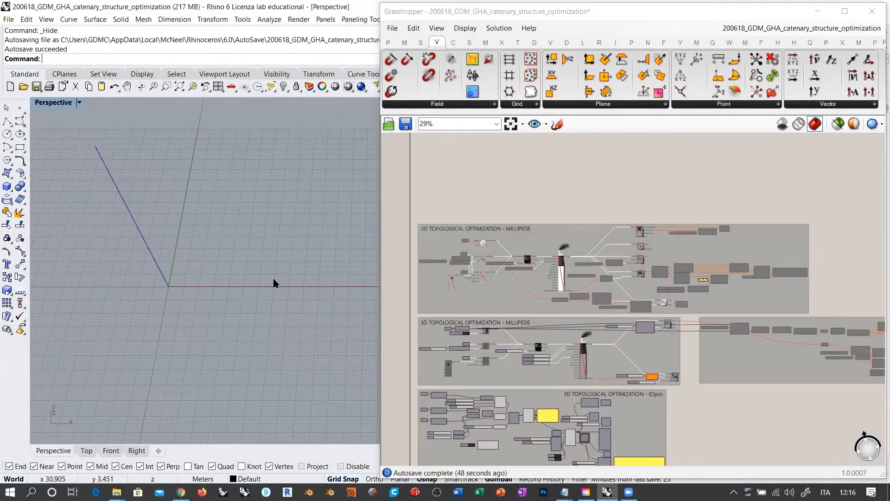
left_click(396, 306)
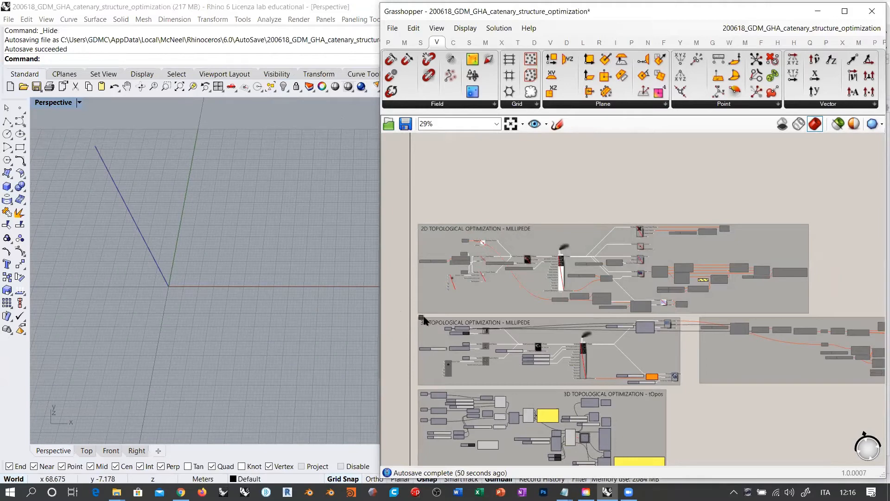
left_click_drag(411, 316, 687, 391)
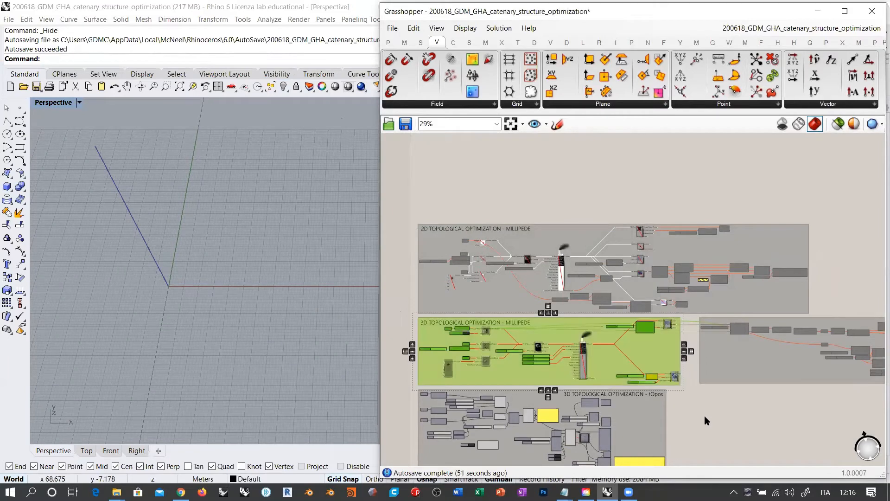
left_click(700, 423)
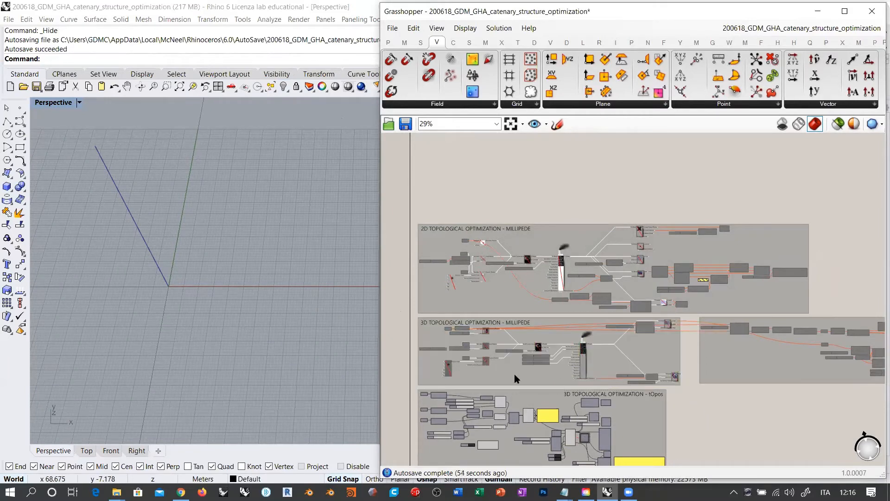
left_click_drag(413, 318, 694, 400)
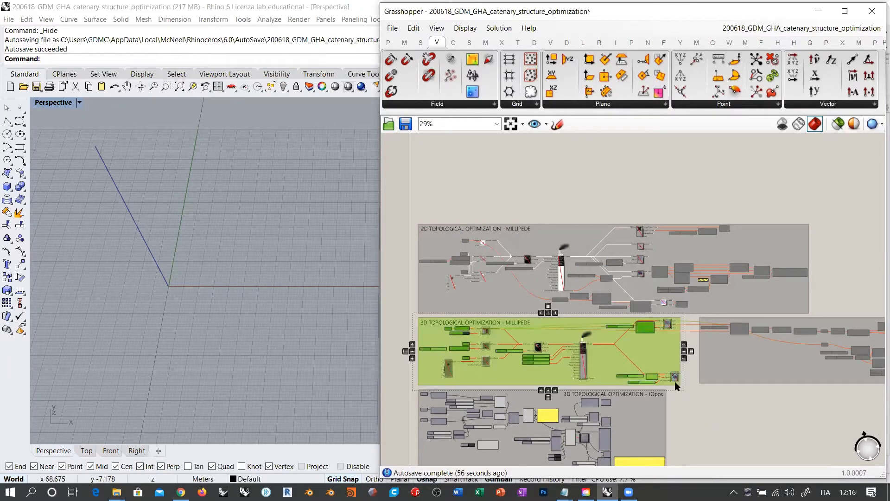
left_click(402, 305)
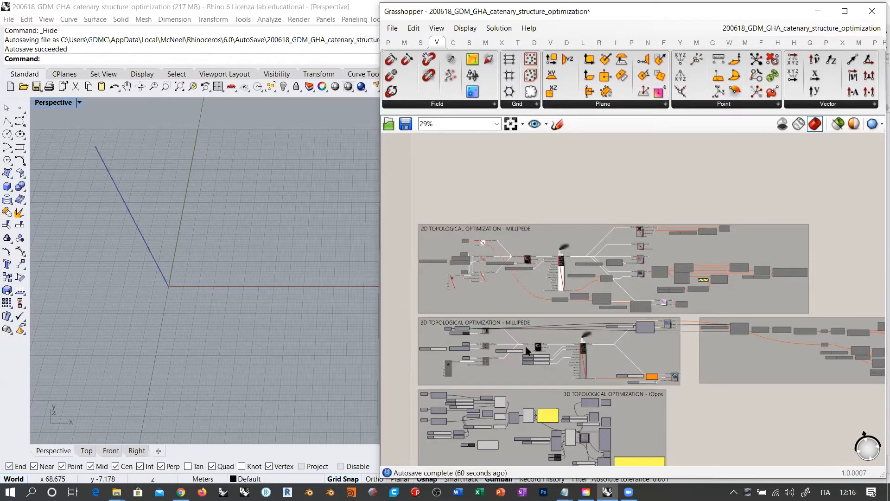
- Show the preview of the Brep feeding the Solid Union for the 3D Boundary Region and inspect it in perspective
scroll(585, 355, "up", 5)
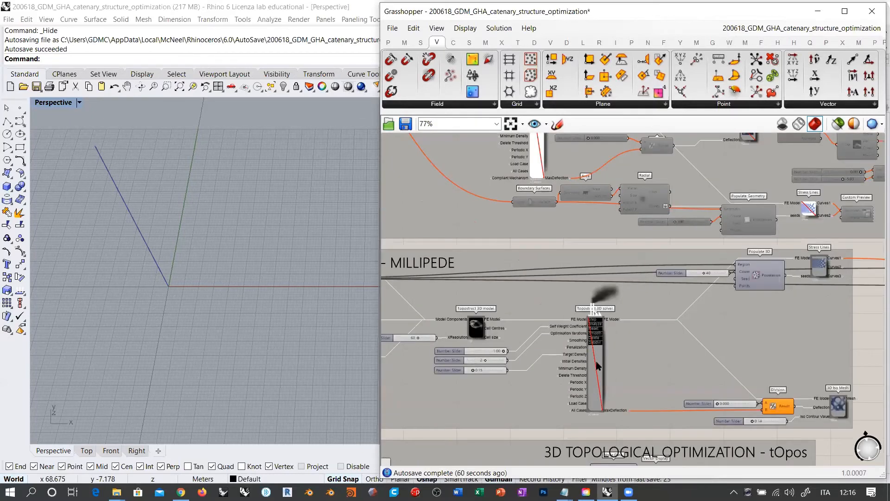
right_click_drag(488, 381, 697, 369)
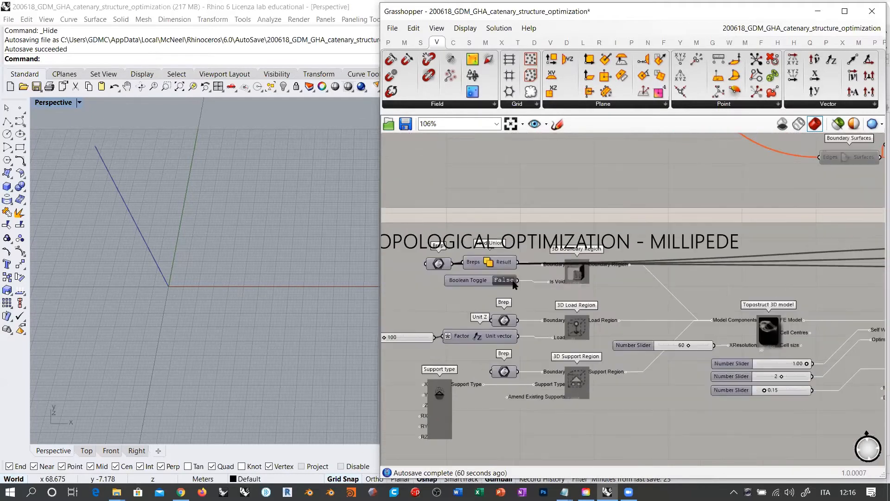
scroll(506, 281, "up", 2)
left_click(438, 263)
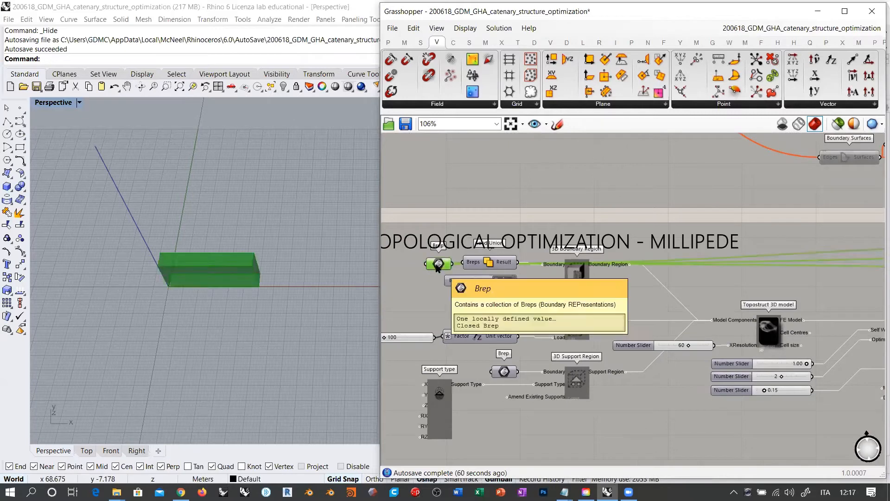
scroll(209, 251, "up", 5)
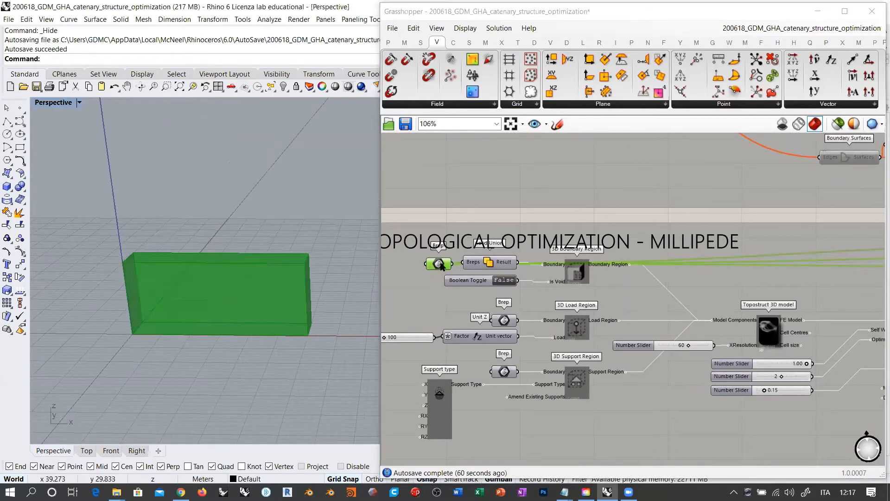
left_click(458, 213)
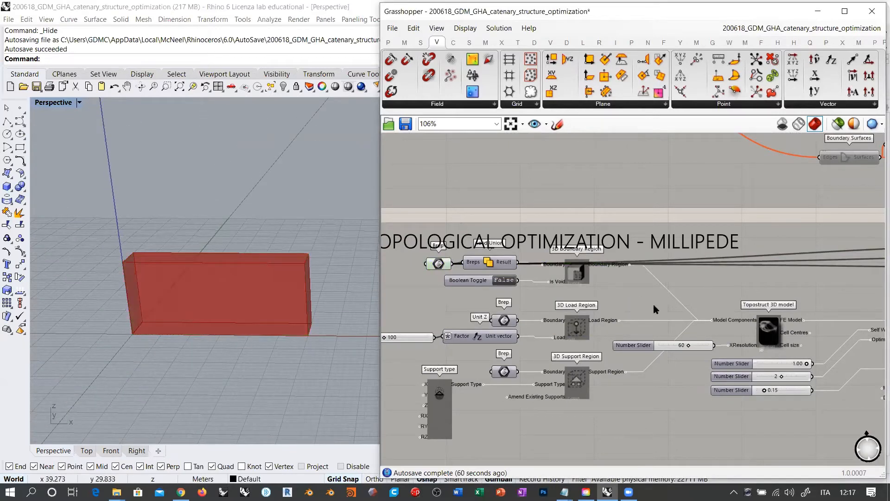
scroll(594, 274, "down", 5)
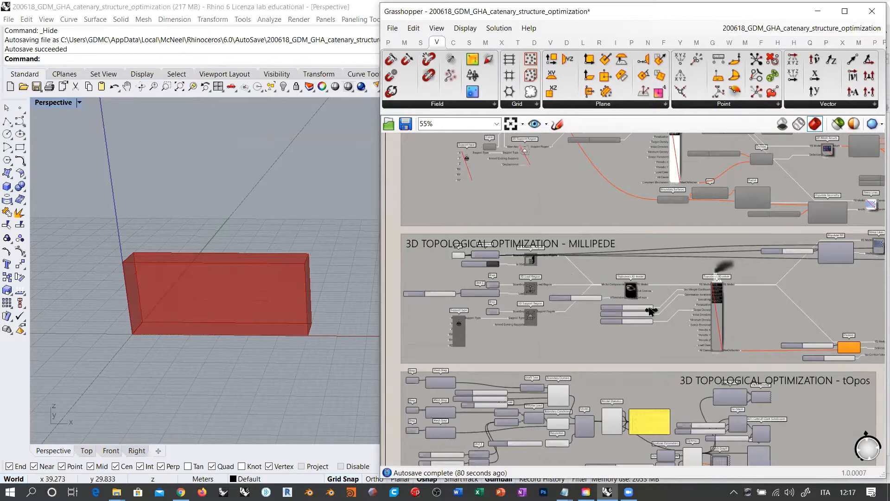
- Space the boundary Brep and Solid Union farther from the 3D Boundary Region, and nudge that region component into line with them
right_click_drag(661, 359, 642, 237)
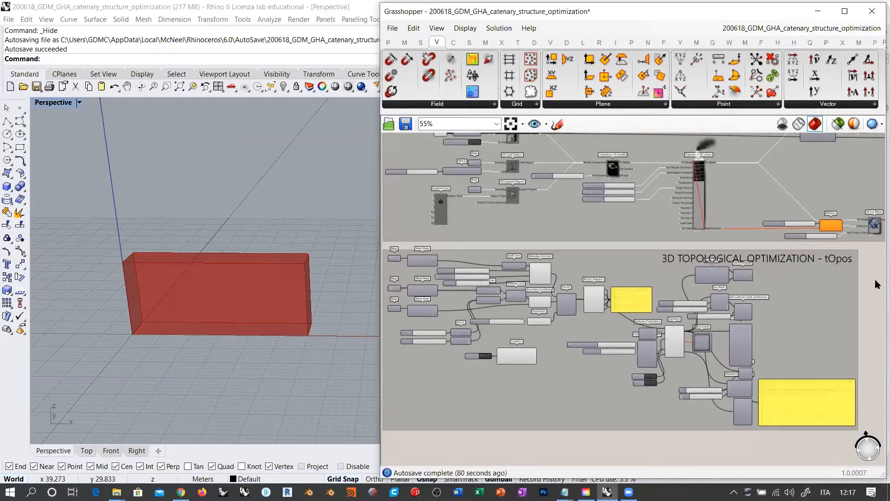
scroll(823, 267, "down", 5)
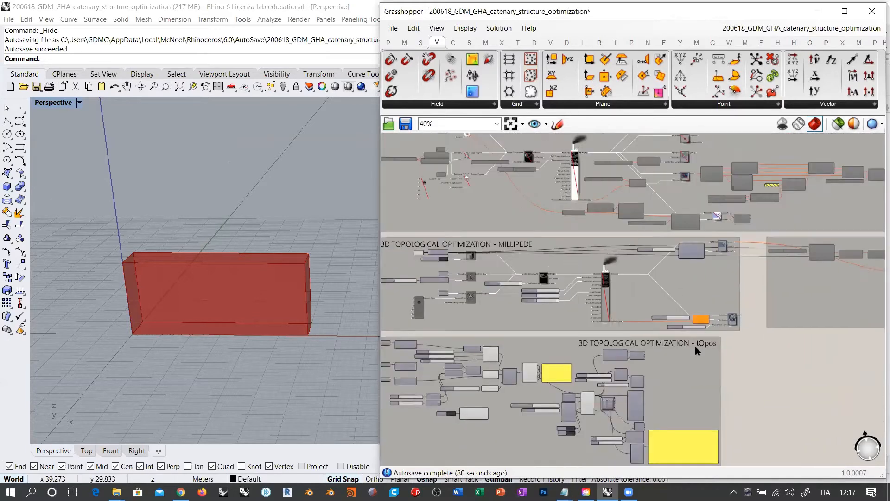
scroll(516, 302, "up", 5)
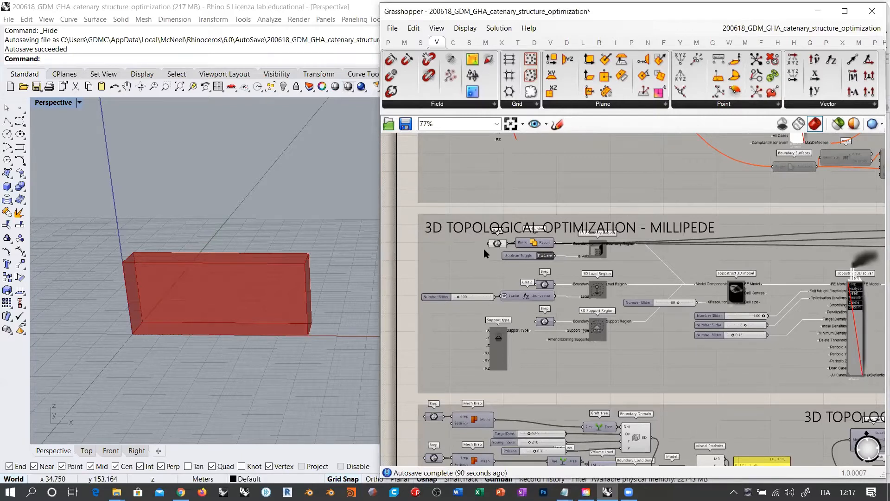
scroll(483, 248, "up", 5)
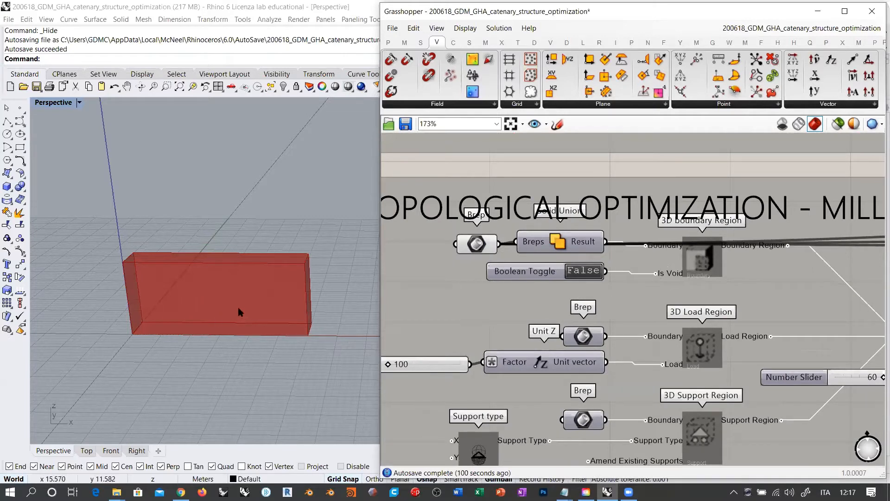
left_click(476, 243)
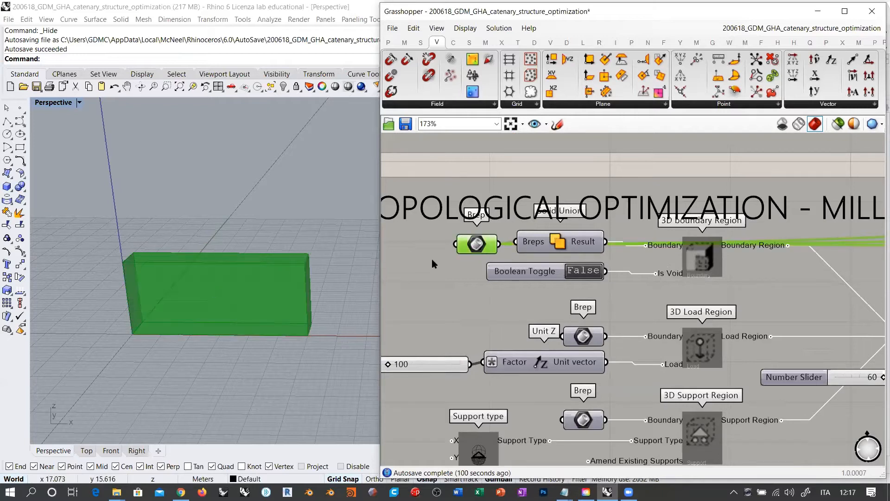
left_click_drag(555, 243, 561, 242)
left_click_drag(476, 246, 437, 247)
left_click_drag(567, 246, 547, 246)
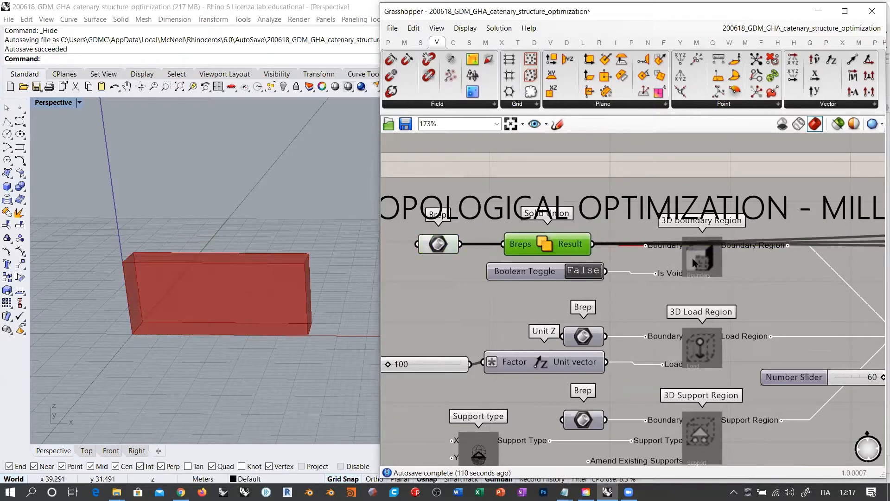
left_click_drag(702, 264, 703, 262)
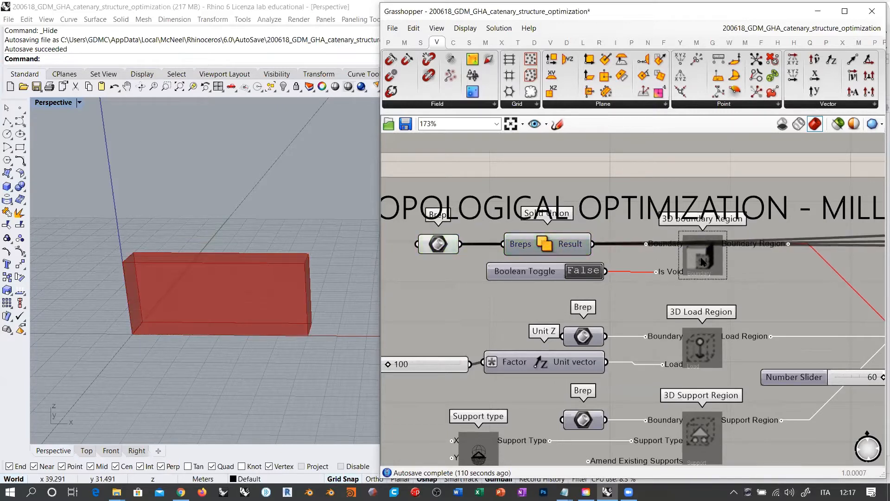
- Examine the Is Void input of the 3D Boundary Region and the Boolean Toggle feeding it
right_click_drag(530, 293, 563, 279)
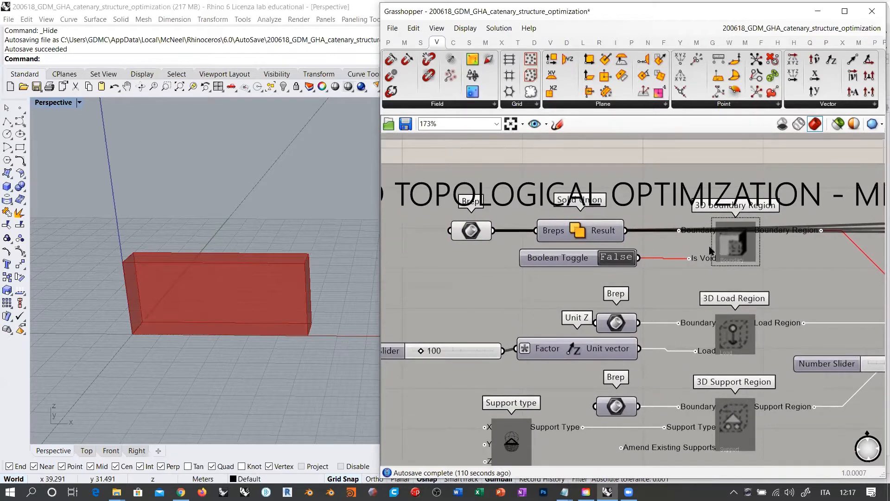
left_click_drag(577, 262, 574, 263)
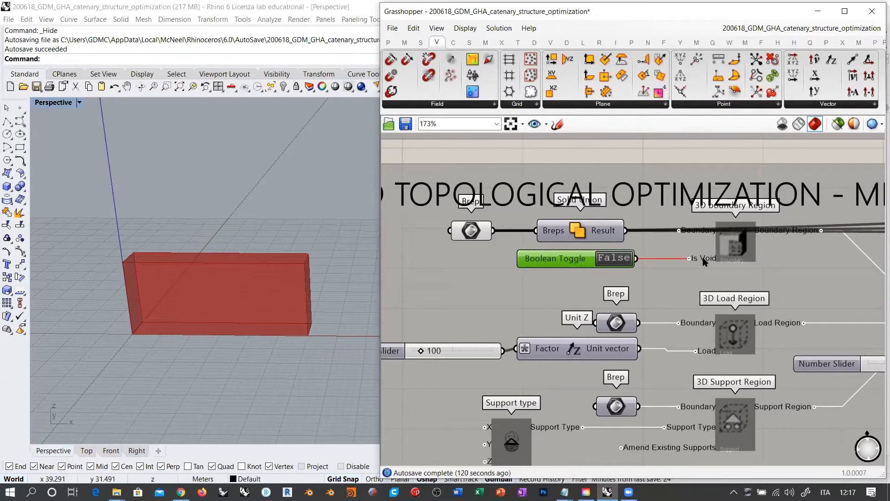
mouse_move(703, 261)
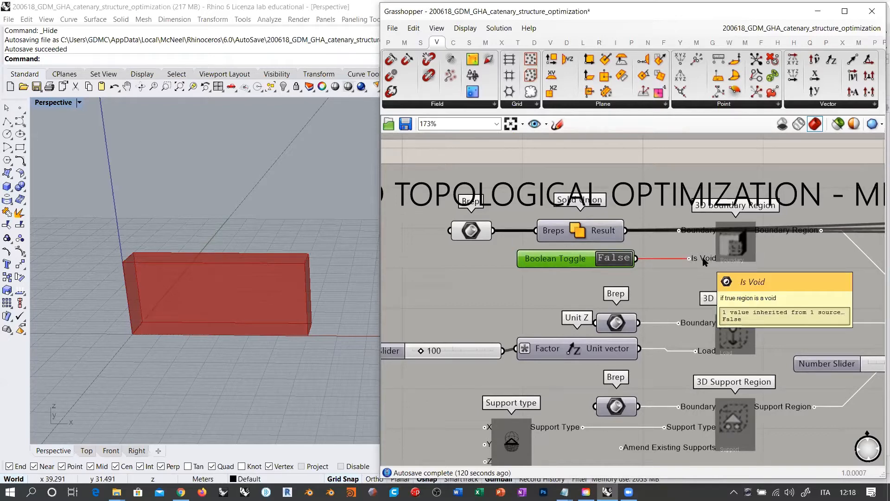
right_click_drag(219, 303, 156, 284)
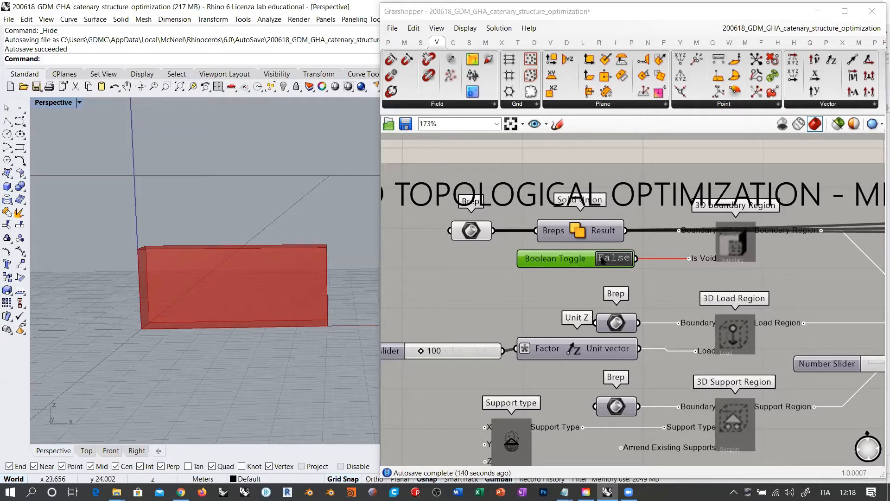
right_click_drag(704, 280, 492, 276)
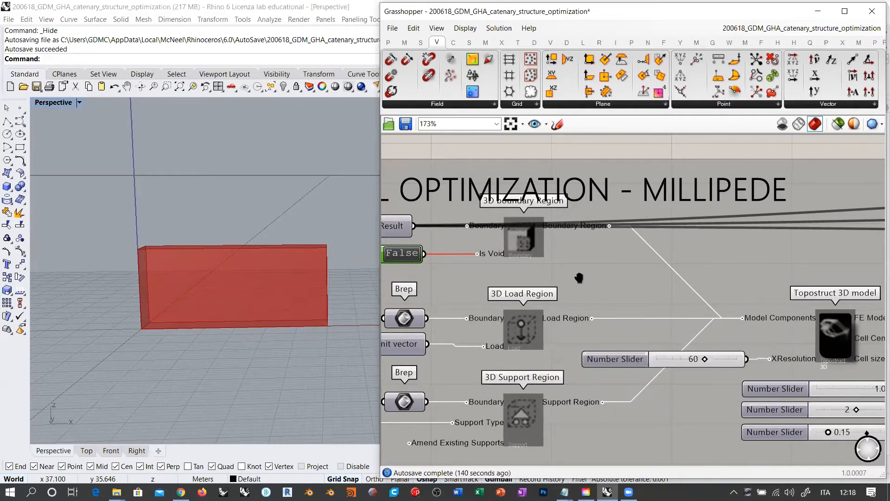
right_click_drag(579, 277, 642, 282)
scroll(706, 267, "down", 1)
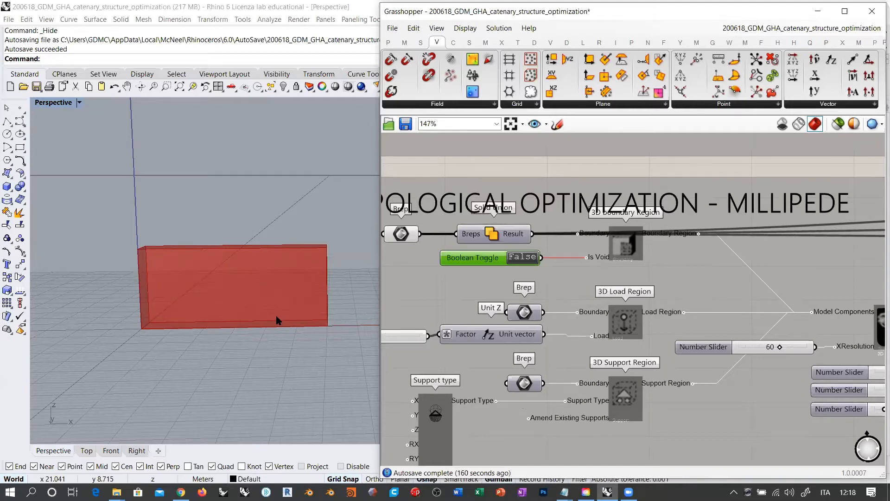
- Draw a vertical solid tube on the ground plane beside the previewed box in the Rhino perspective view
right_click_drag(227, 314, 296, 285)
left_click(9, 186)
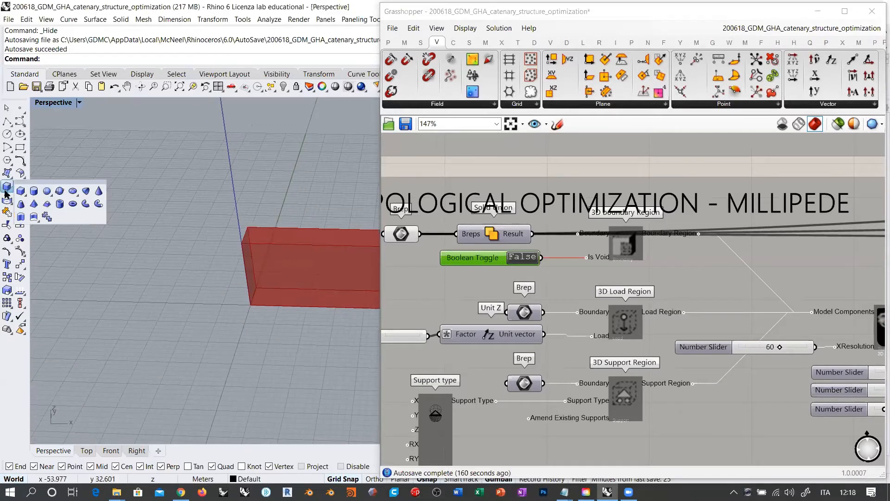
left_click(60, 203)
left_click(148, 316)
left_click(211, 364)
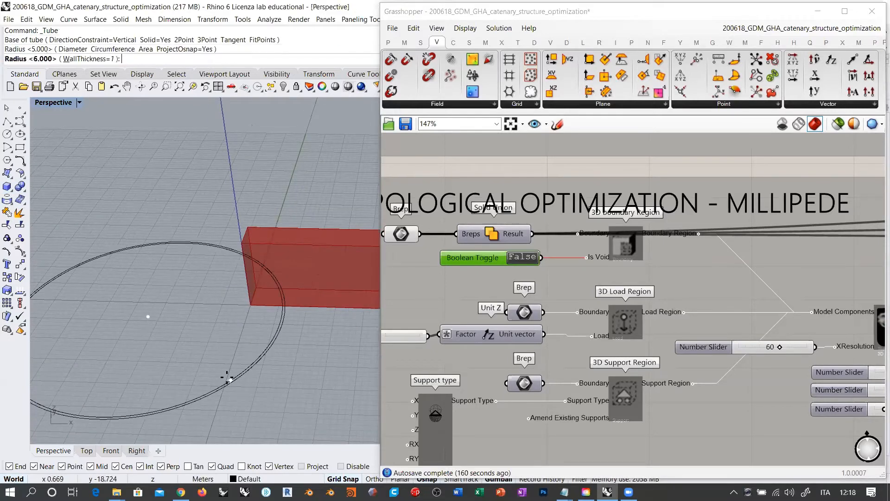
left_click(230, 380)
left_click(171, 231)
right_click_drag(187, 215, 230, 194, "shift")
scroll(214, 215, "down", 4)
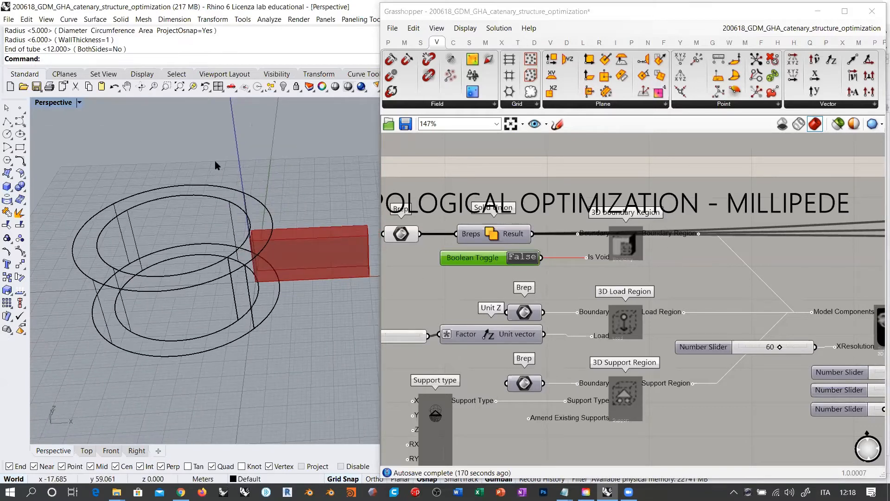
- Delete the solid tube from the Rhino model
left_click(172, 212)
right_click_drag(306, 302, 293, 302)
key("Delete")
scroll(255, 296, "up", 6)
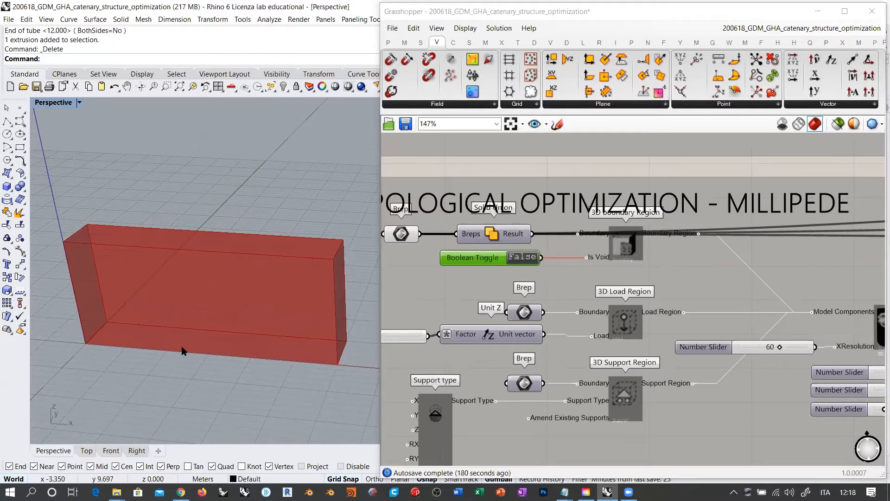
- Nudge the Unit Z component slightly, show the preview of the Brep feeding the 3D Load Region and inspect it in perspective
mouse_move(603, 261)
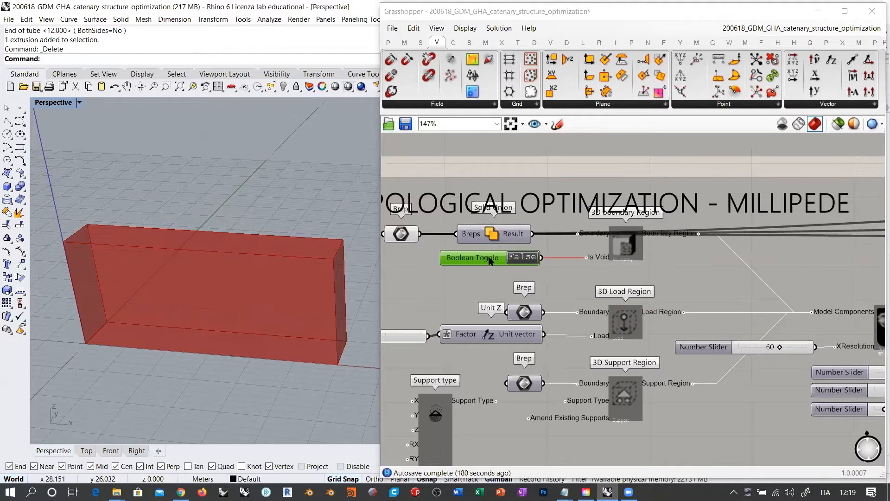
left_click(671, 251)
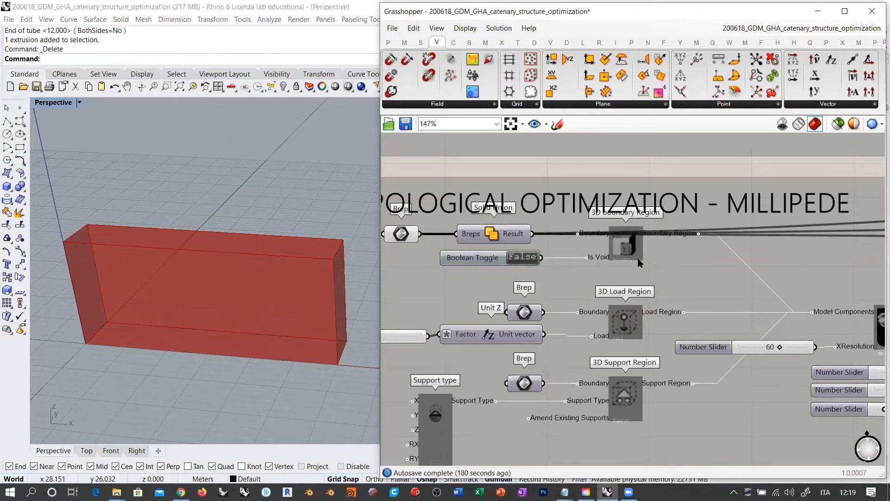
right_click_drag(639, 274, 713, 241)
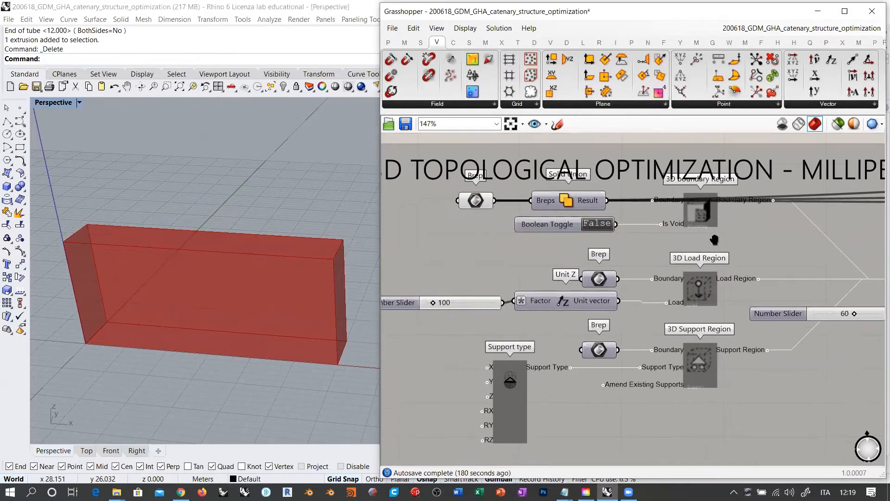
left_click_drag(563, 313, 564, 315)
left_click(598, 280)
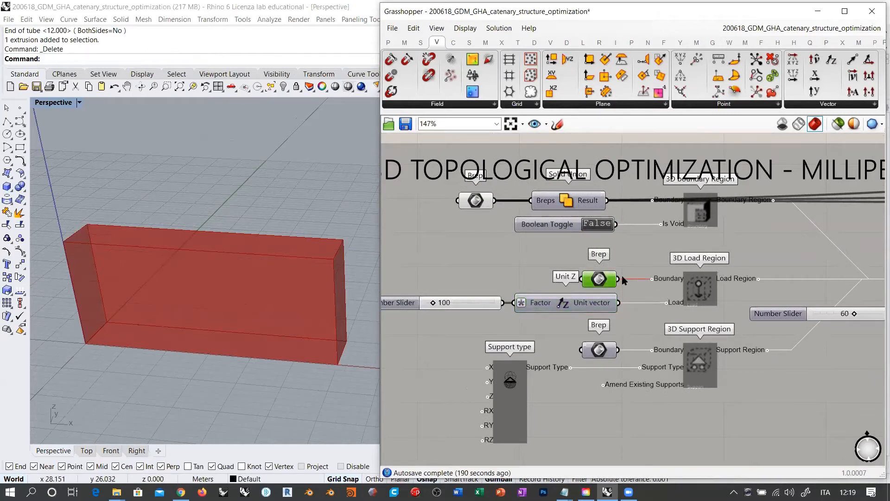
key("ctrl+q")
left_click(407, 262)
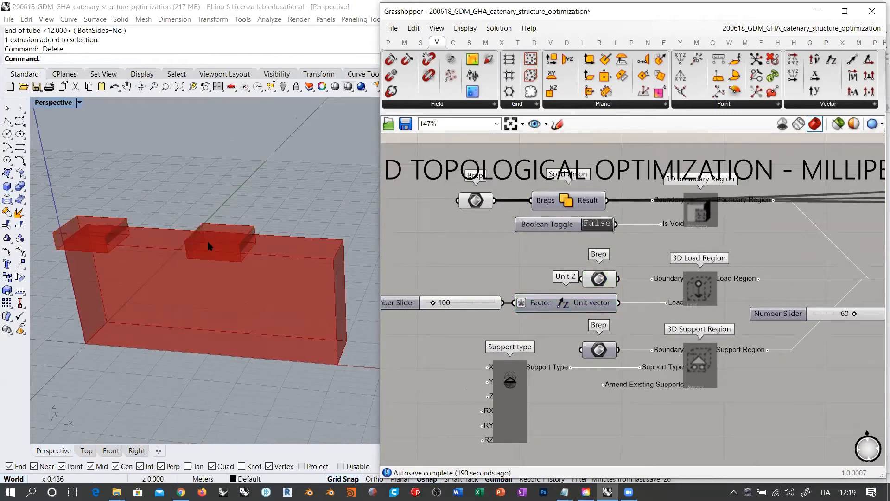
right_click_drag(209, 246, 185, 244)
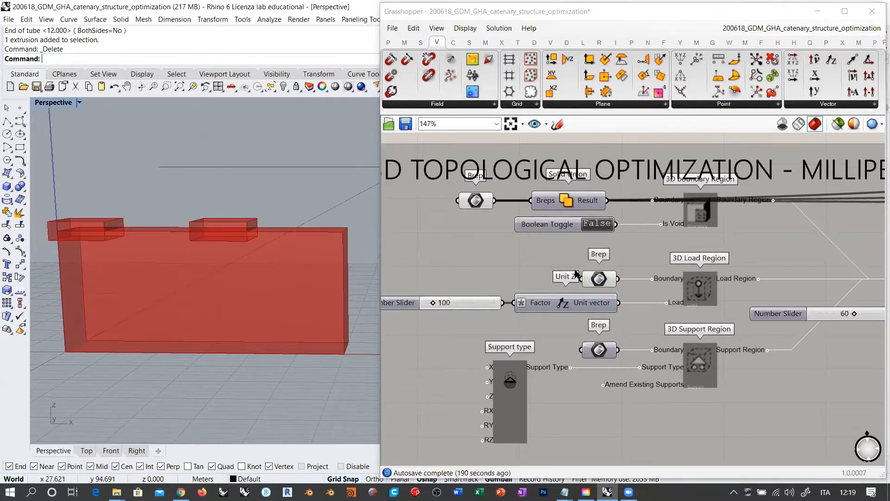
- Hide the previews of the load and boundary Breps and show the preview of the Brep feeding the 3D Support Region
left_click(588, 277)
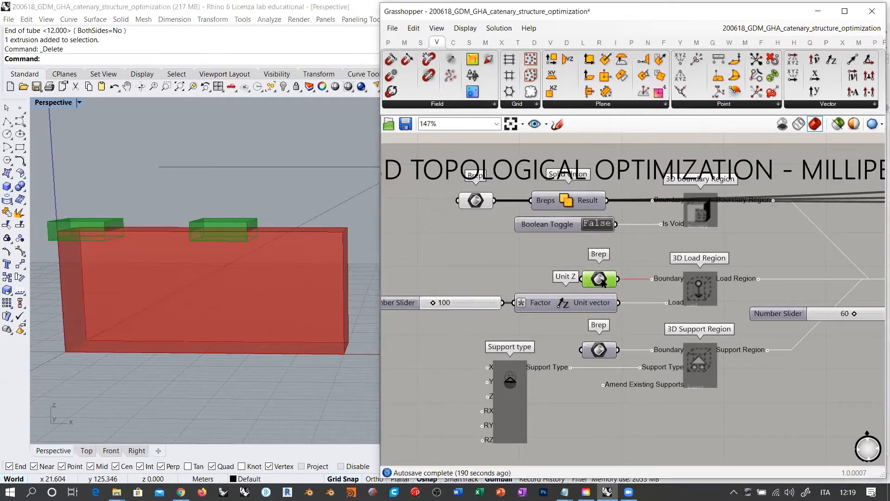
left_click(485, 205)
key("ctrl+q")
right_click_drag(648, 340, 636, 304)
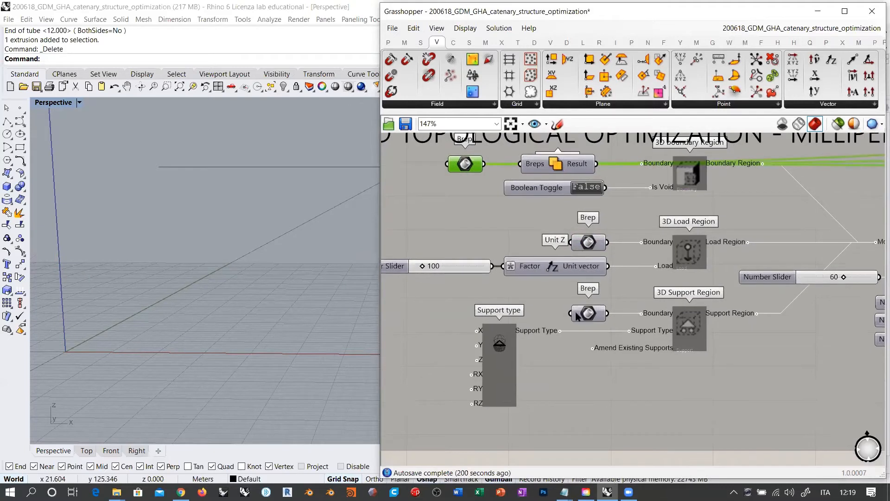
left_click(589, 314)
key("ctrl+q")
left_click(538, 320)
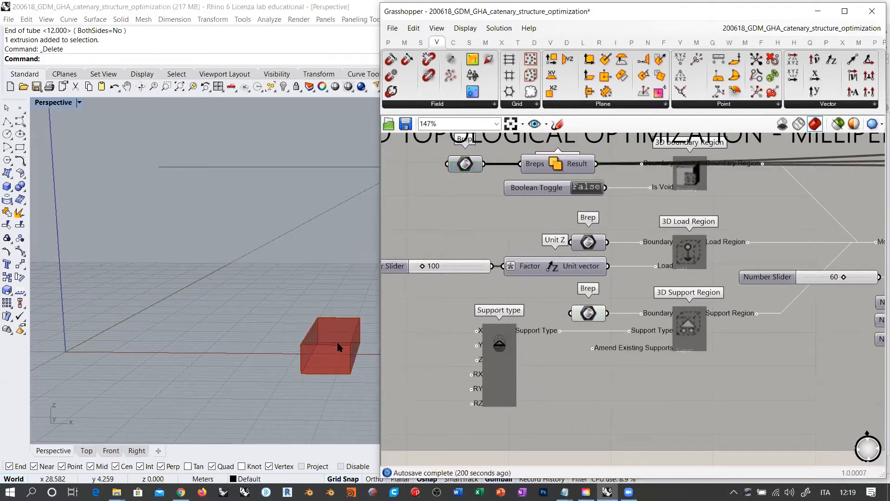
- Show the boundary Brep's preview again alongside the support box, and briefly show and hide the load Brep's preview
left_click(464, 164)
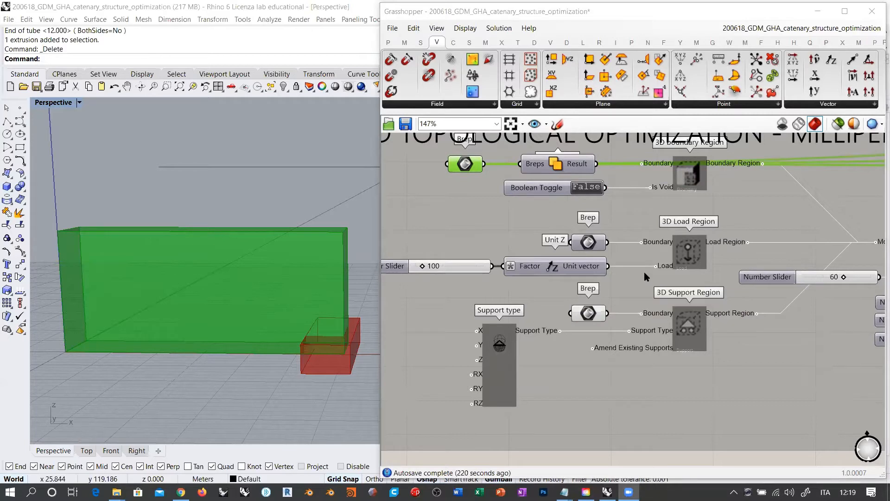
left_click(504, 222)
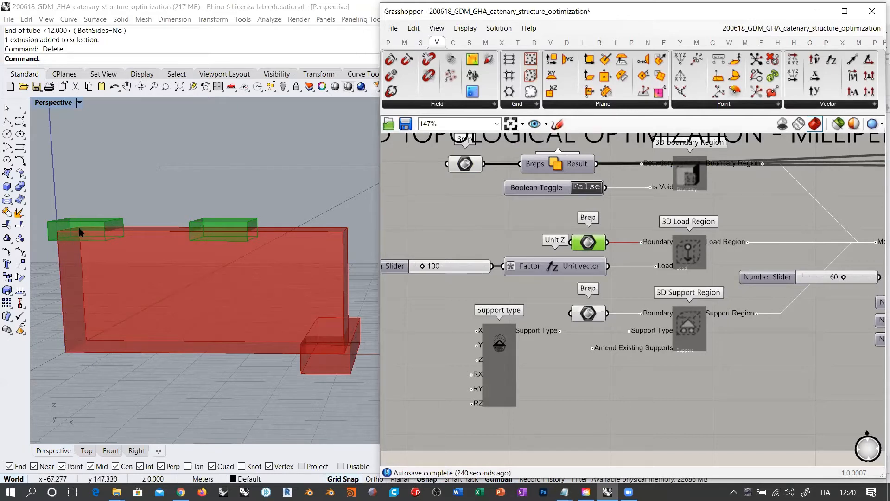
key("ctrl+q")
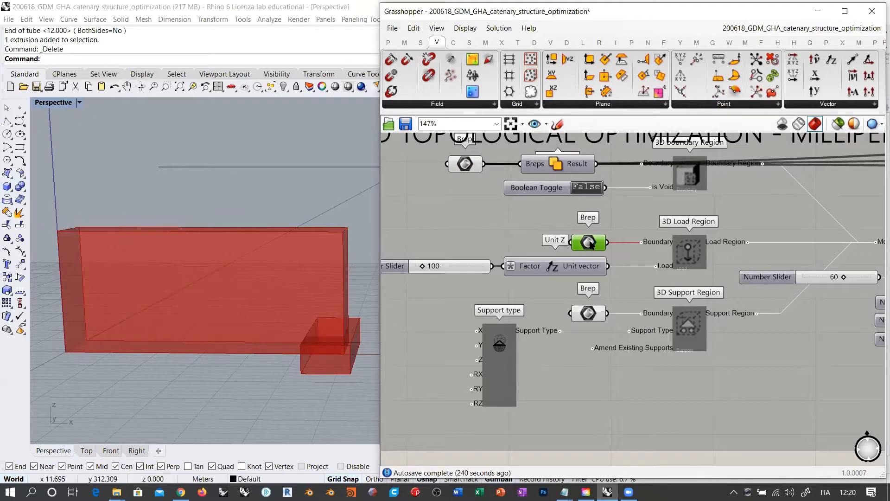
right_click_drag(603, 358, 577, 357)
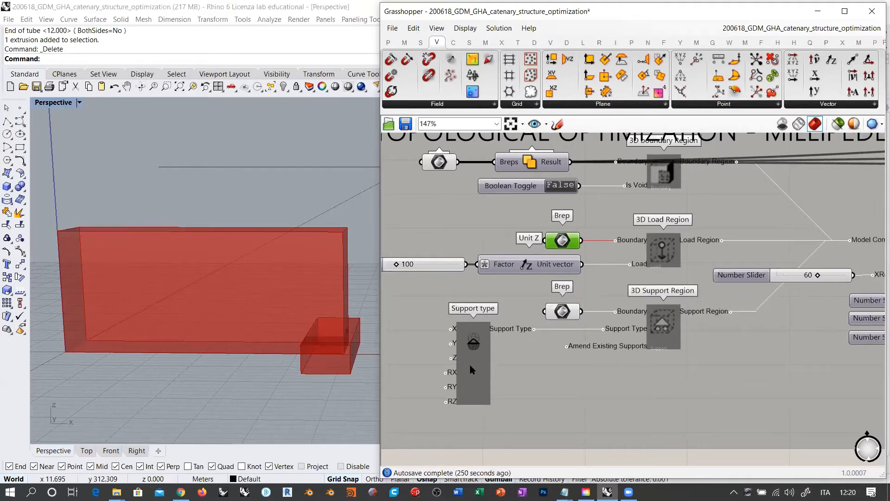
left_click(671, 334)
left_click(665, 337)
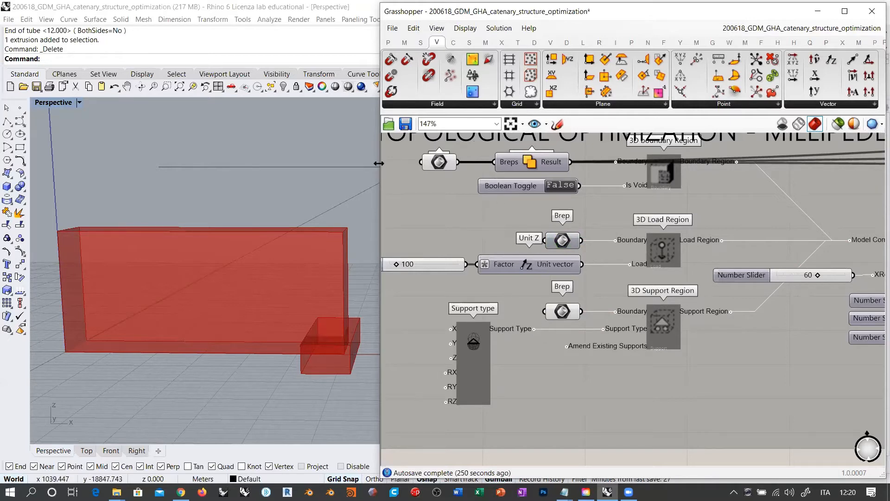
- Widen the Grasshopper window and compare the Millipede components available under Topostruct2D and Topostruct3D
left_click_drag(378, 163, 113, 163)
left_click(591, 43)
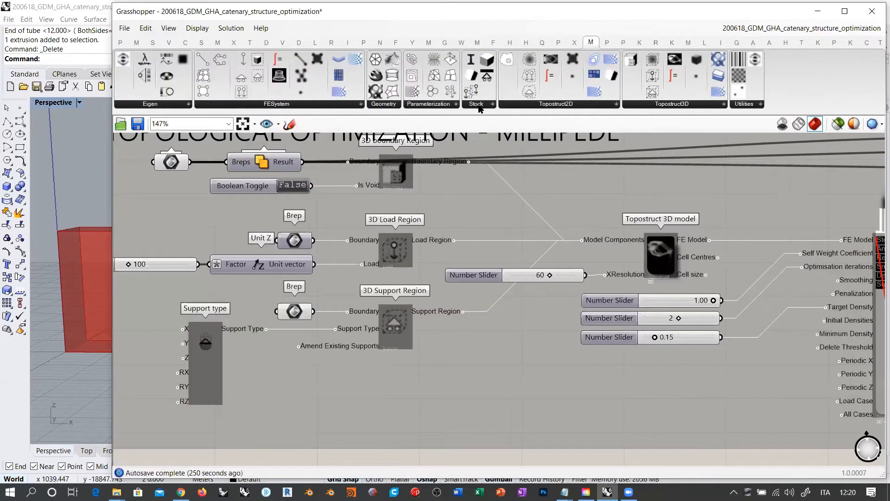
left_click(680, 106)
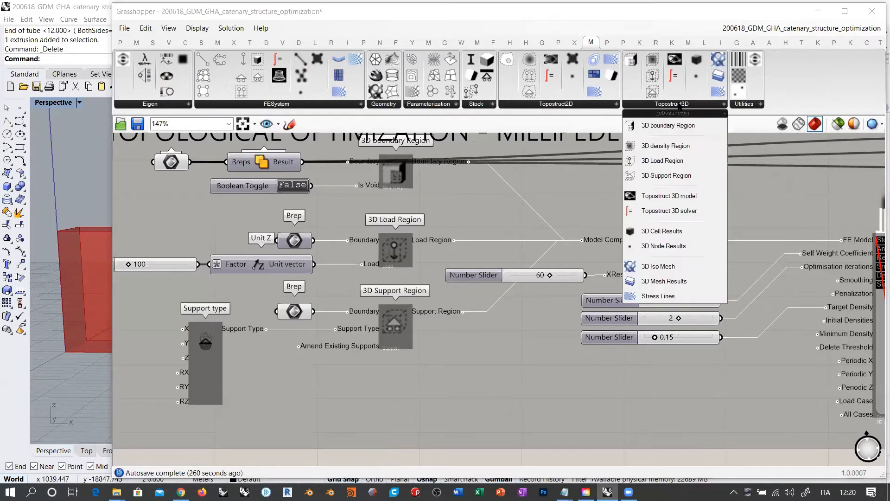
left_click(533, 107)
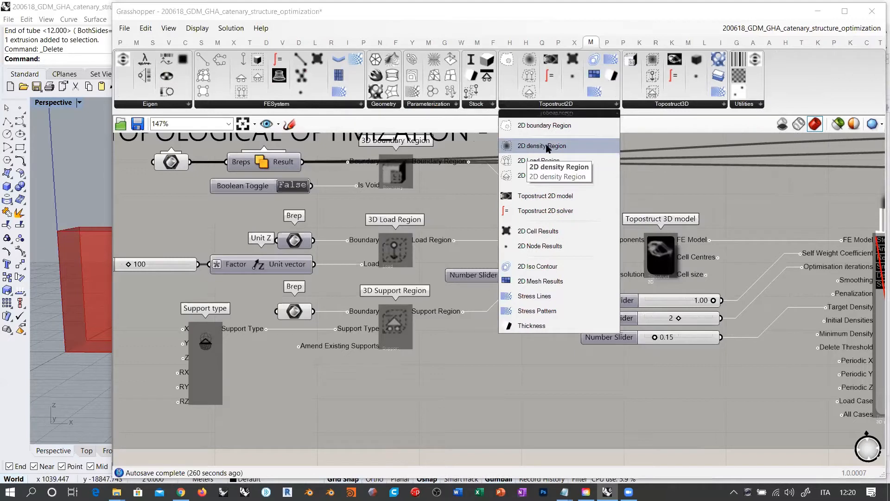
left_click(649, 107)
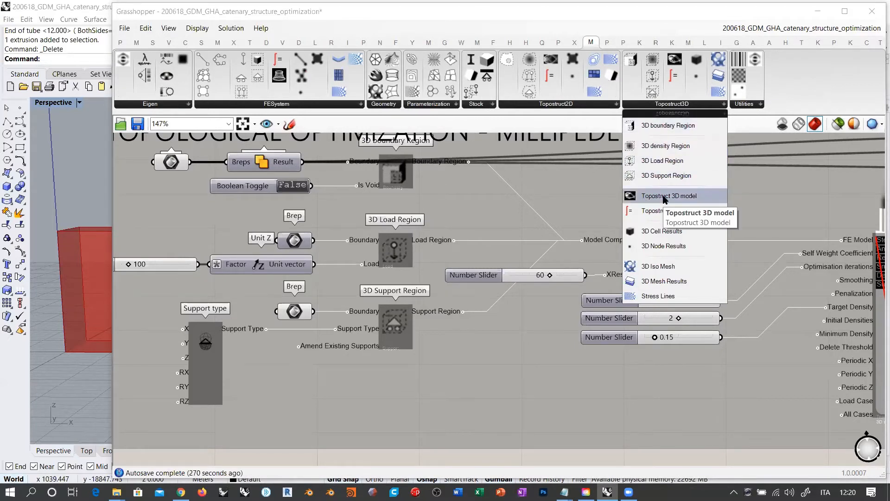
- Narrow the Grasshopper window to uncover the Rhino viewport, and hide the previews of the boundary and support Breps
left_click_drag(663, 199, 660, 255)
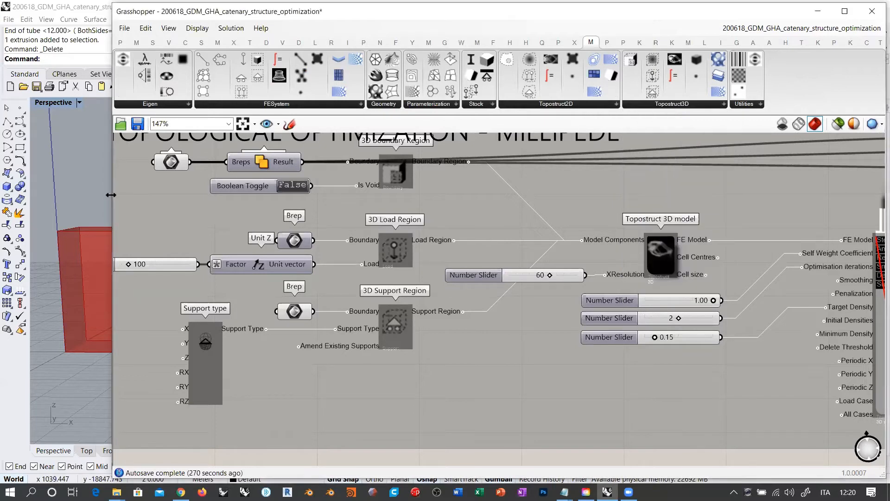
left_click_drag(110, 195, 391, 195)
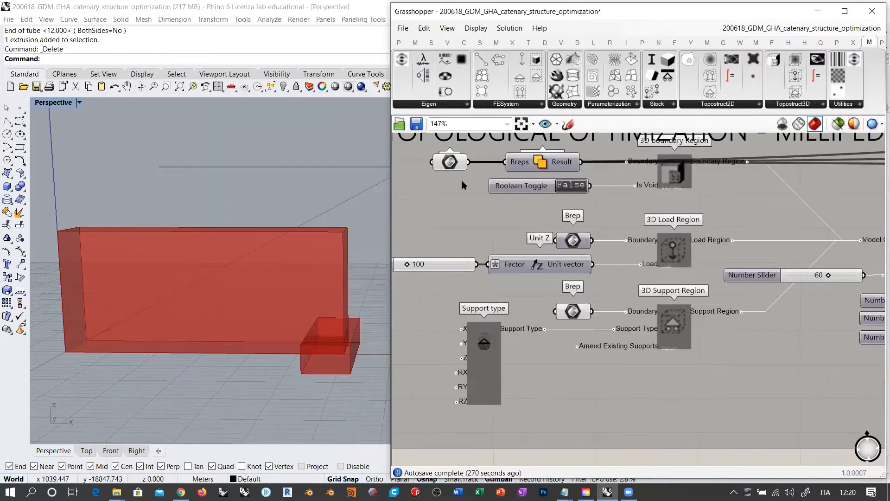
left_click(450, 161)
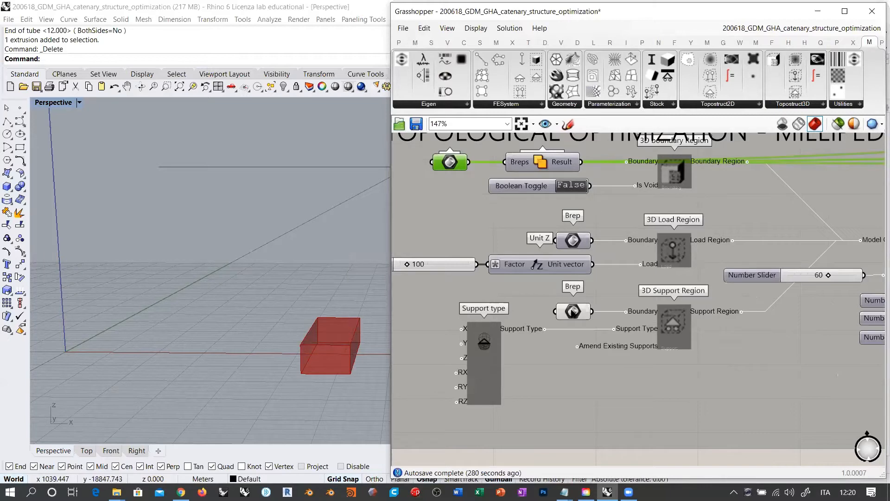
left_click(573, 311)
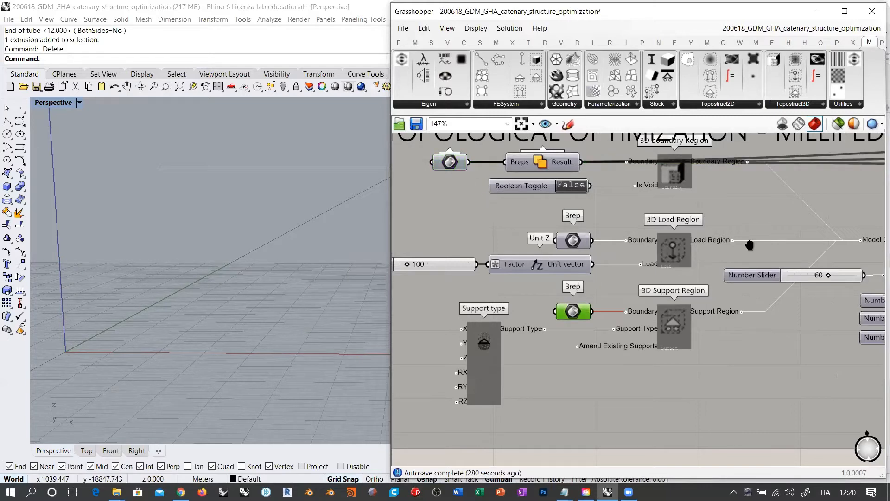
- Show the preview of the Topostruct 3D model component and inspect its load and support areas in perspective
right_click_drag(798, 251, 596, 237)
left_click(737, 240)
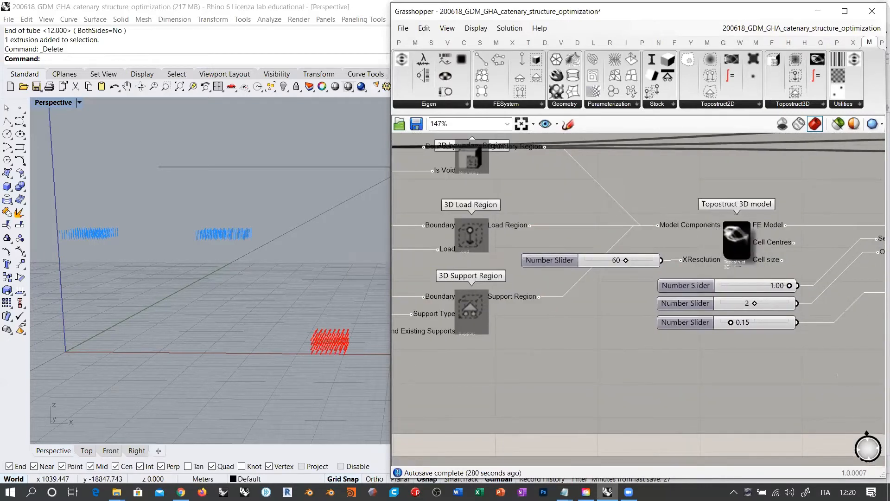
right_click_drag(284, 232, 294, 252)
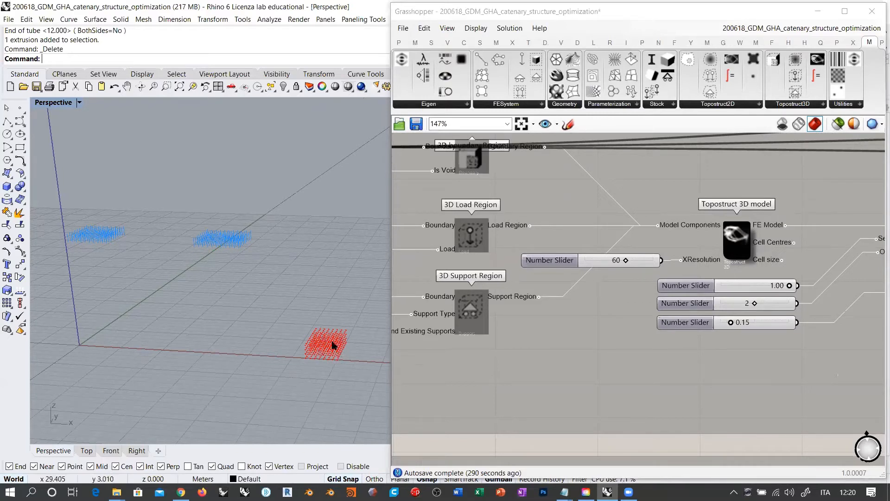
left_click(582, 259)
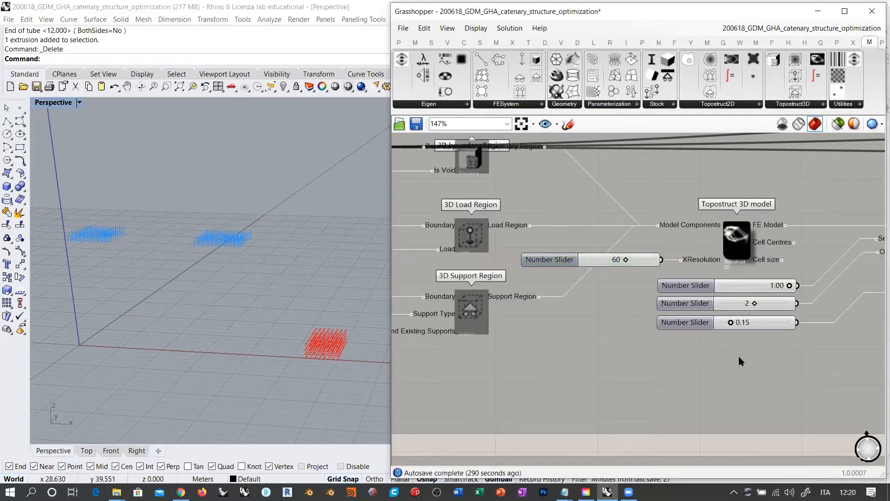
left_click_drag(739, 356, 740, 354)
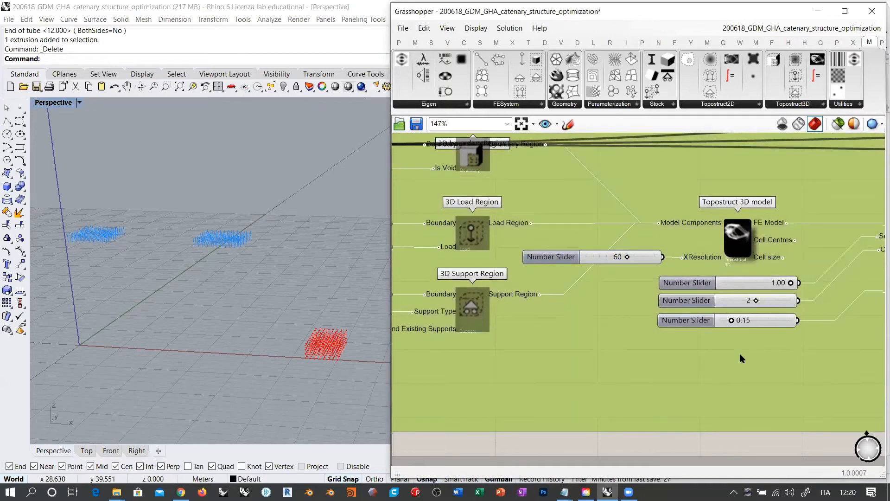
left_click(716, 440)
scroll(780, 332, "down", 1)
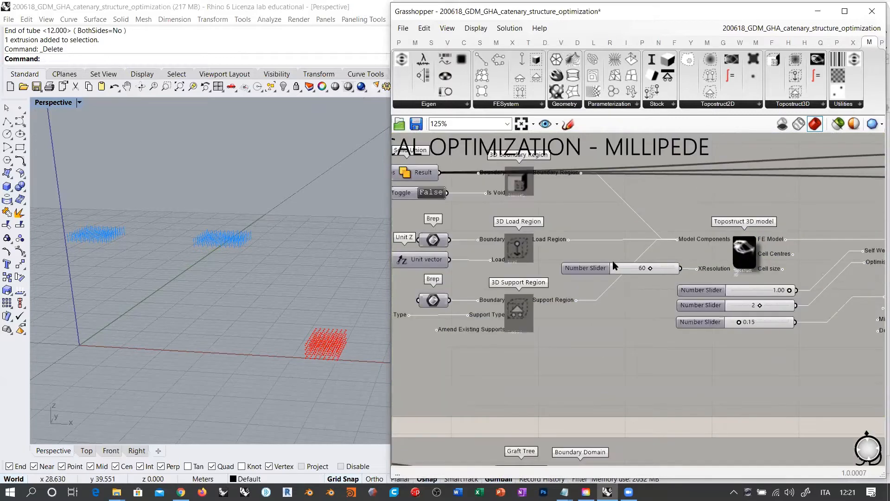
scroll(615, 265, "up", 1)
left_click_drag(615, 271, 612, 272)
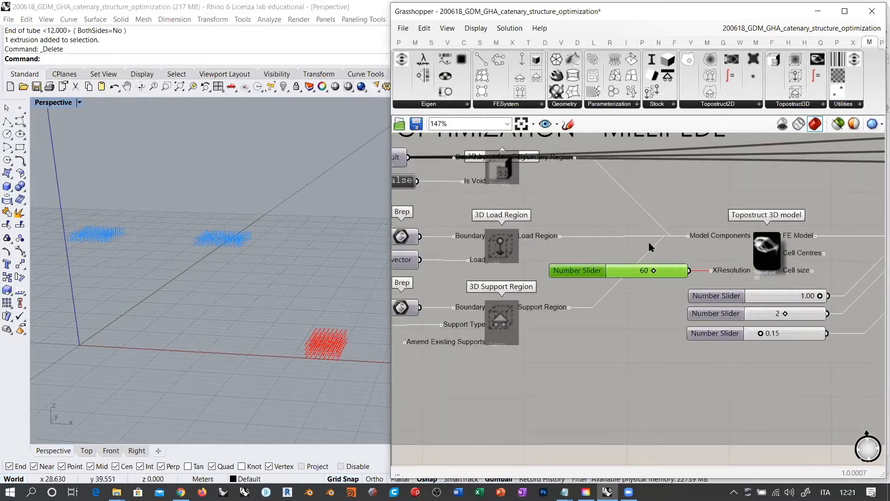
- Review the 3D Load Region, the Breps feeding the boundary, load and support regions, and the Support type component
right_click_drag(522, 263, 599, 283)
left_click(591, 267)
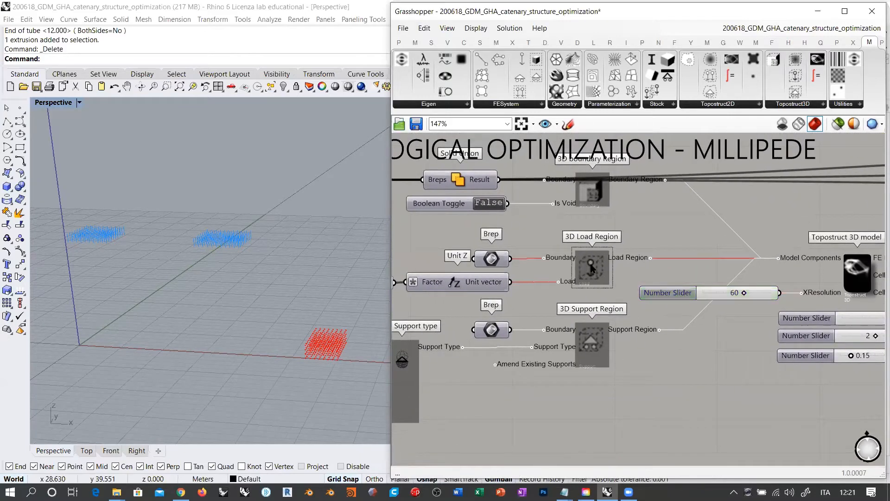
left_click(492, 261)
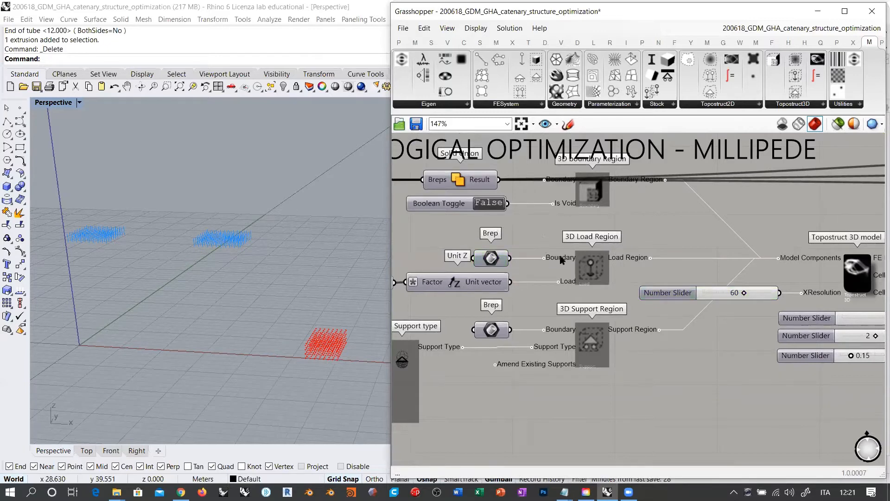
mouse_move(559, 261)
mouse_move(803, 259)
right_click_drag(396, 183, 519, 181)
left_click(489, 177)
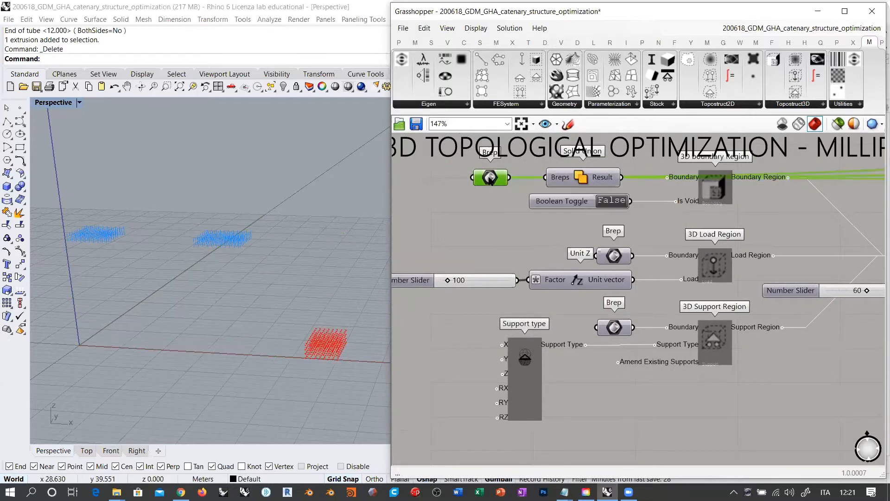
left_click(482, 200)
left_click(492, 177)
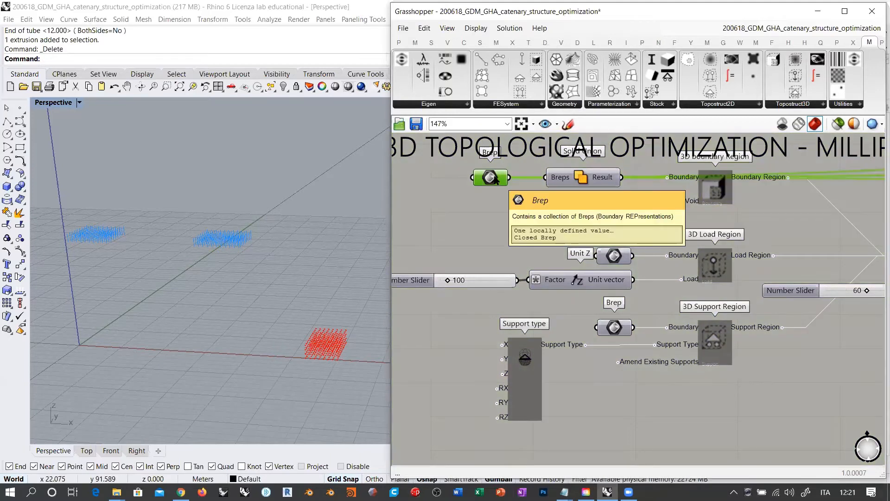
mouse_move(615, 260)
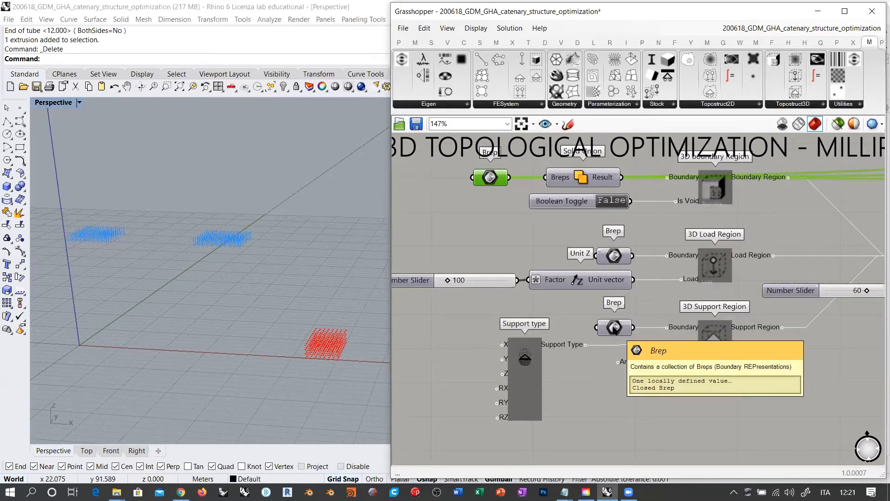
left_click(523, 383)
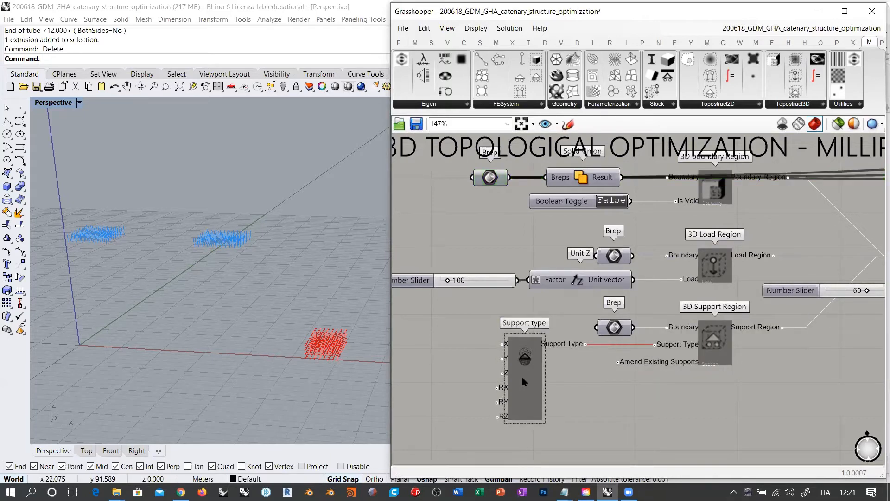
- Check the regions feeding the Topostruct 3D model's Model Components input and set that input to Flatten
right_click_drag(692, 359, 405, 365)
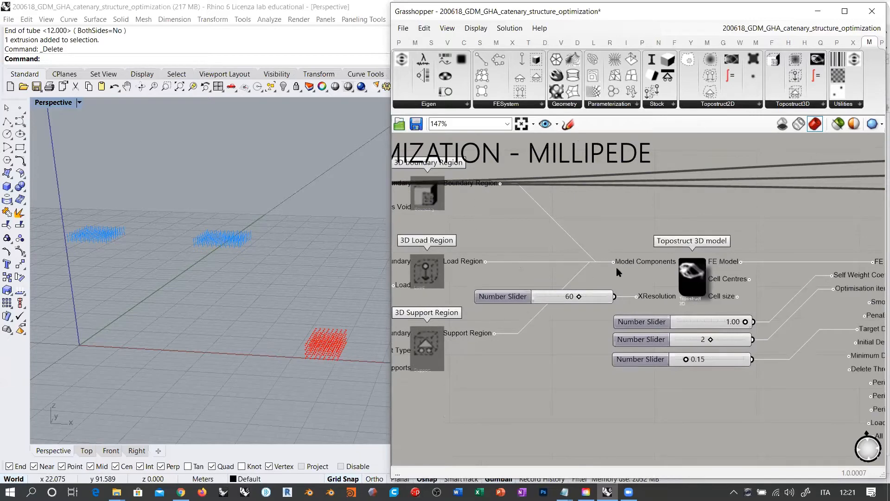
mouse_move(632, 264)
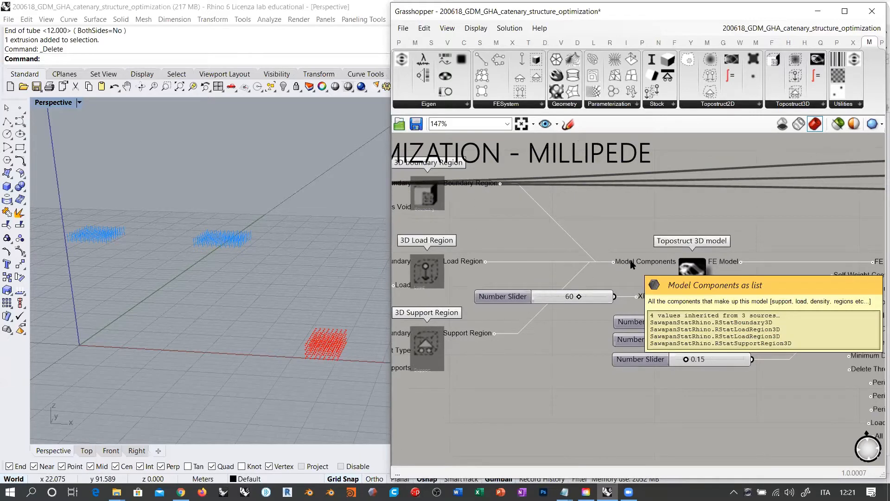
right_click(631, 264)
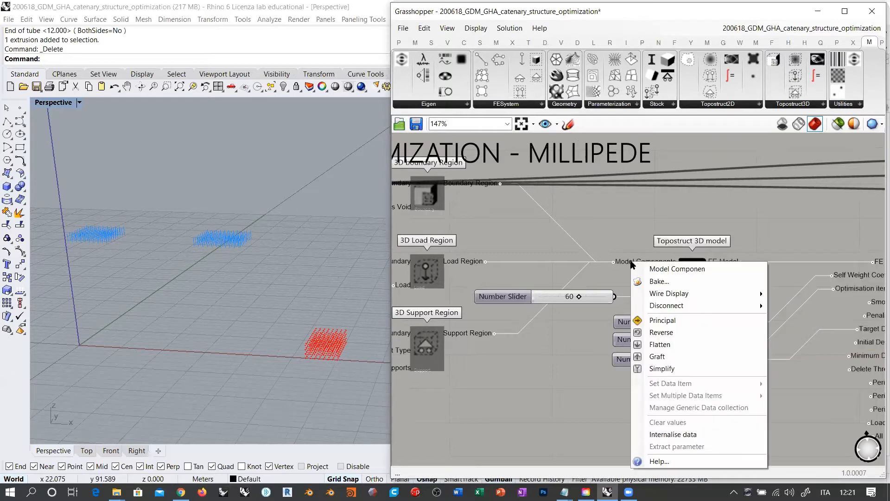
left_click(642, 344)
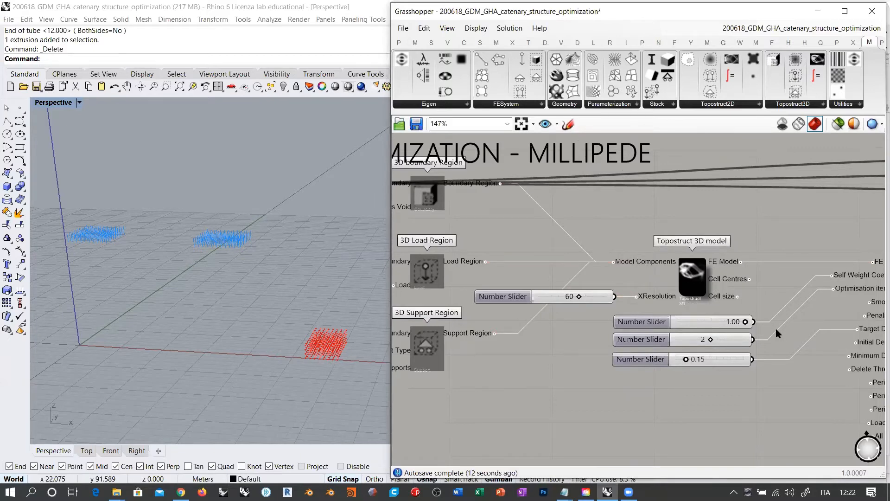
- Add a Scribble note reading "FLATTEN!!!!!!!" and place it in its own group just above the Model Components input
right_click_drag(669, 326, 470, 314)
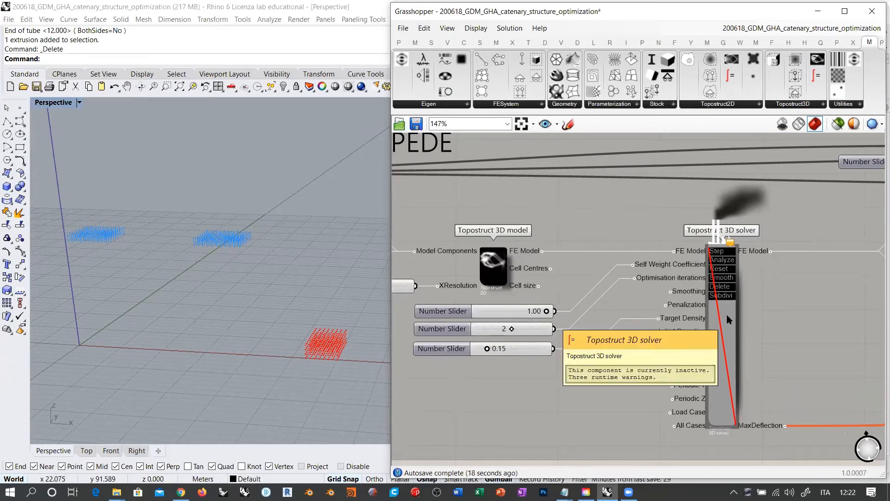
right_click_drag(436, 214, 647, 213)
scroll(647, 213, "down", 3)
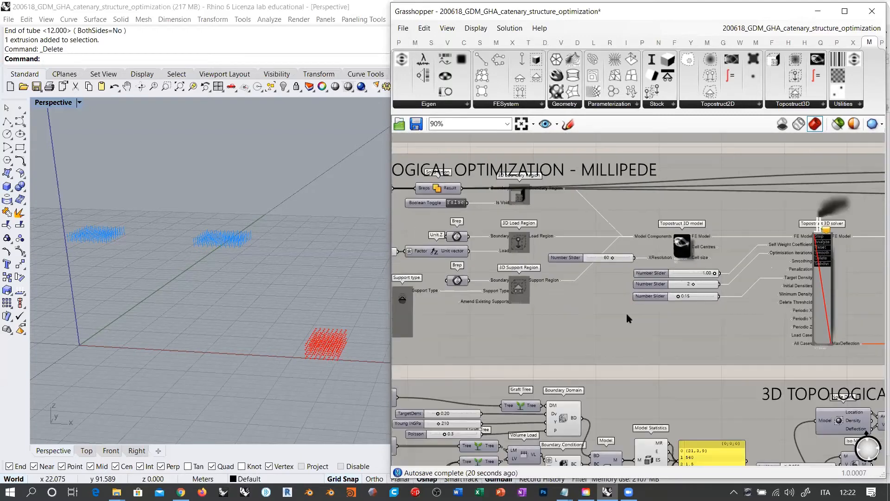
double_click(621, 372)
type("scr")
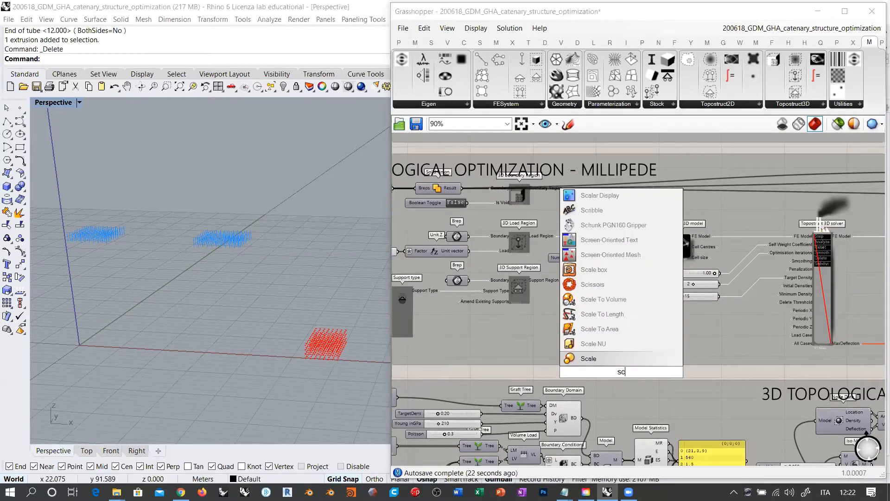
left_click(589, 330)
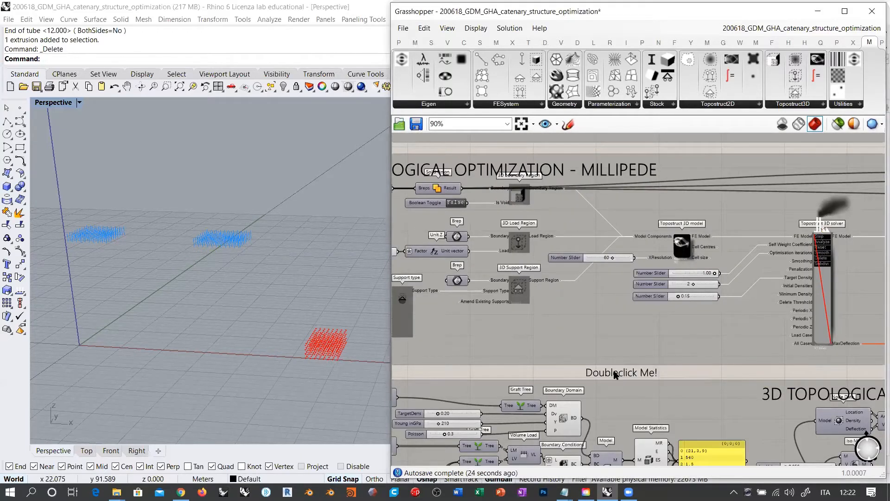
double_click(615, 374)
key("ctrl+a")
type("FLATT")
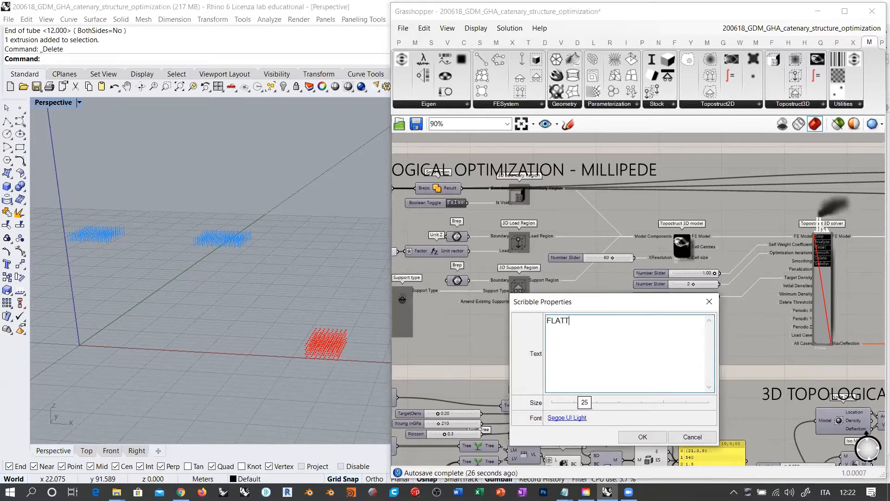
type("EN!!!!!!!")
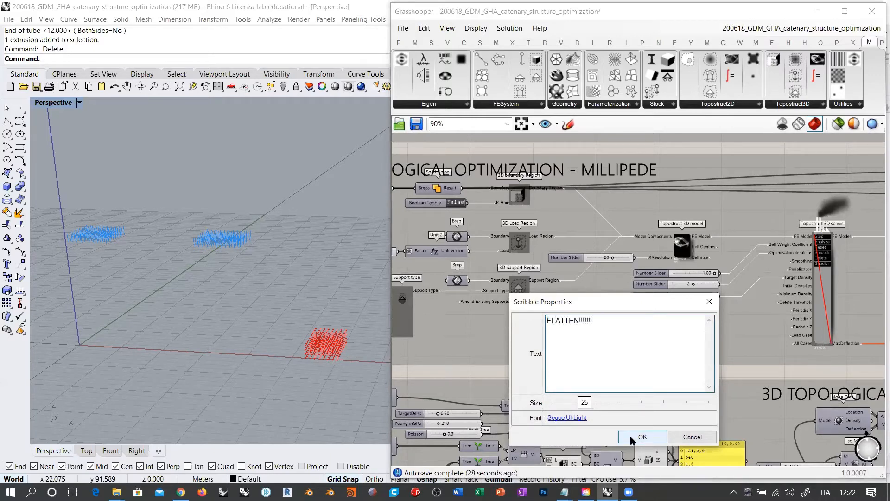
left_click(642, 437)
left_click_drag(611, 375, 613, 221)
scroll(619, 224, "up", 5)
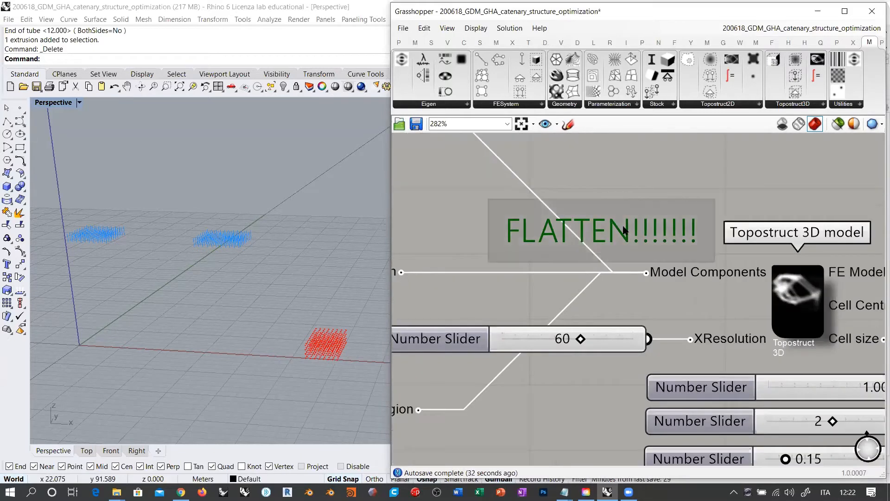
- Recolour the large group surrounding the 3D Millipede components red, and remove that surrounding group
right_click(617, 207)
mouse_move(646, 319)
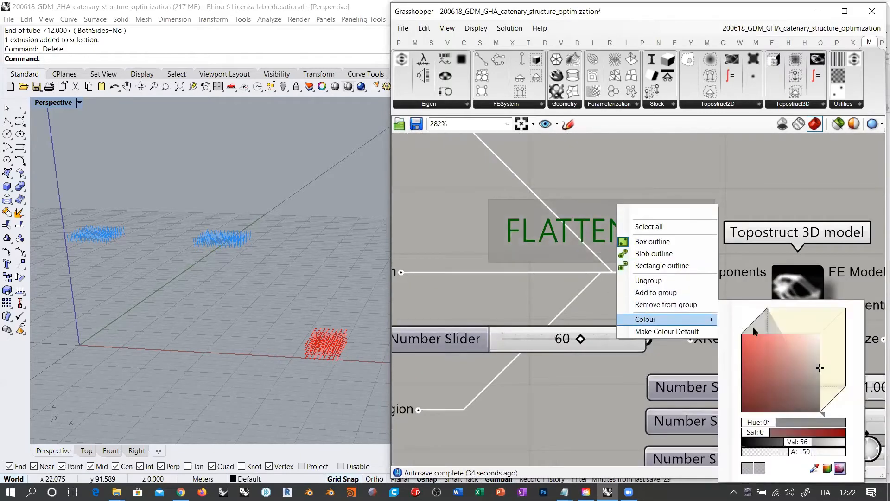
left_click(741, 335)
left_click(753, 342)
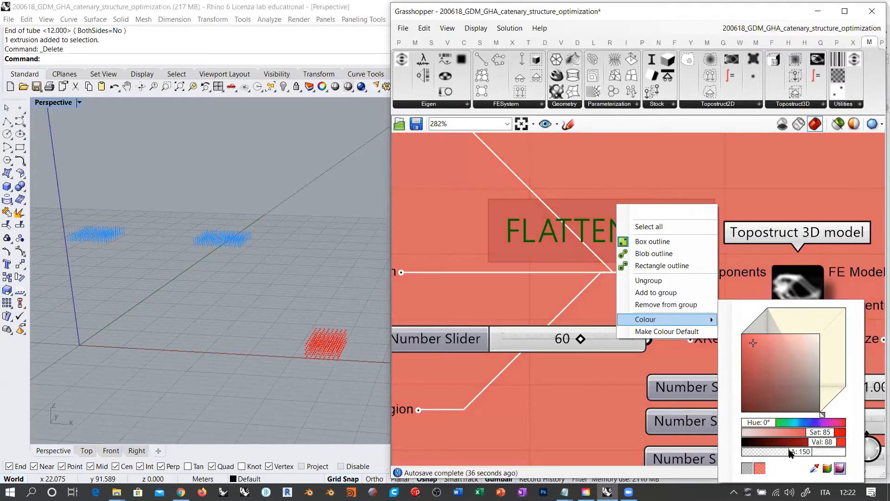
left_click(569, 221)
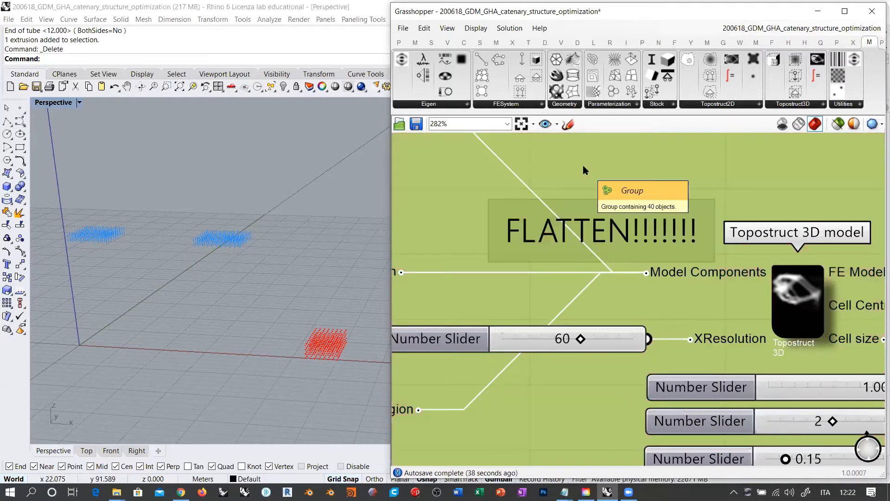
- Colour the group around the FLATTEN note fully opaque red, with saturation 100 and value 100
right_click(602, 206)
mouse_move(676, 325)
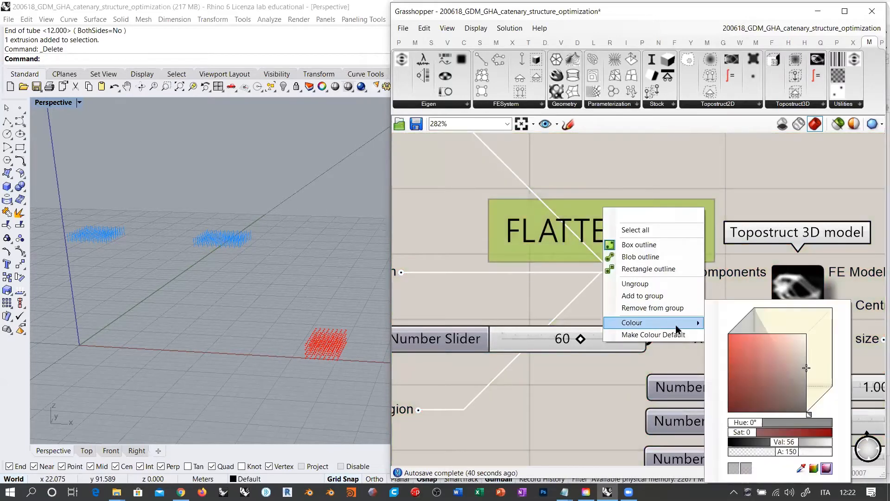
left_click(728, 334)
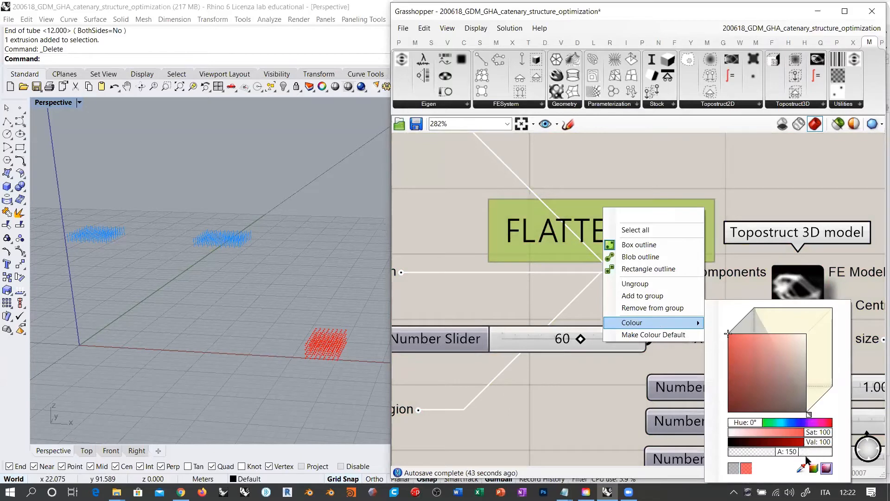
left_click_drag(798, 452, 837, 455)
left_click(741, 171)
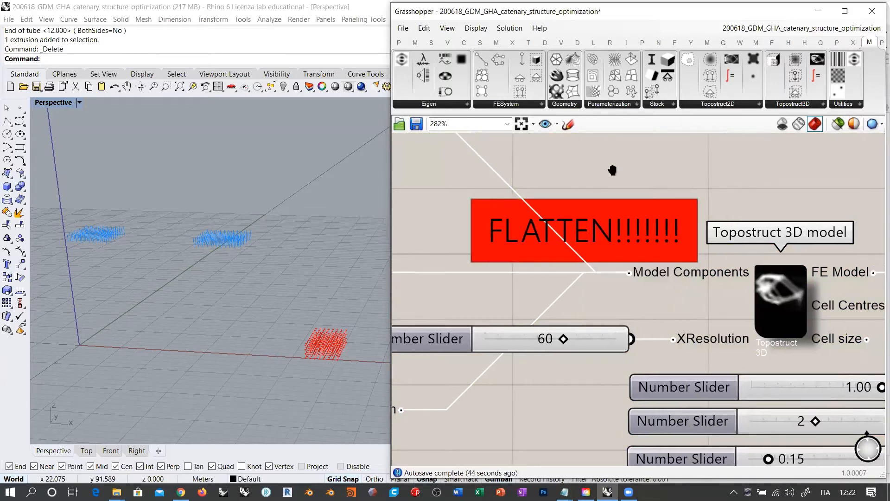
- Look over the Topostruct 3D solver's connections and the number slider feeding the XResolution input of the Topostruct 3D model
scroll(602, 204, "down", 2)
right_click_drag(660, 174, 575, 174)
scroll(560, 190, "down", 6)
right_click_drag(683, 198, 593, 210)
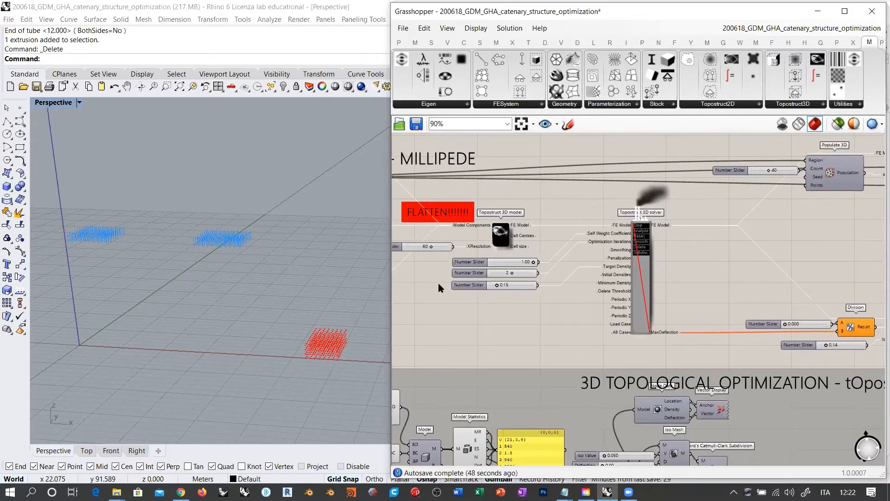
scroll(427, 263, "up", 3)
right_click_drag(427, 262, 562, 270)
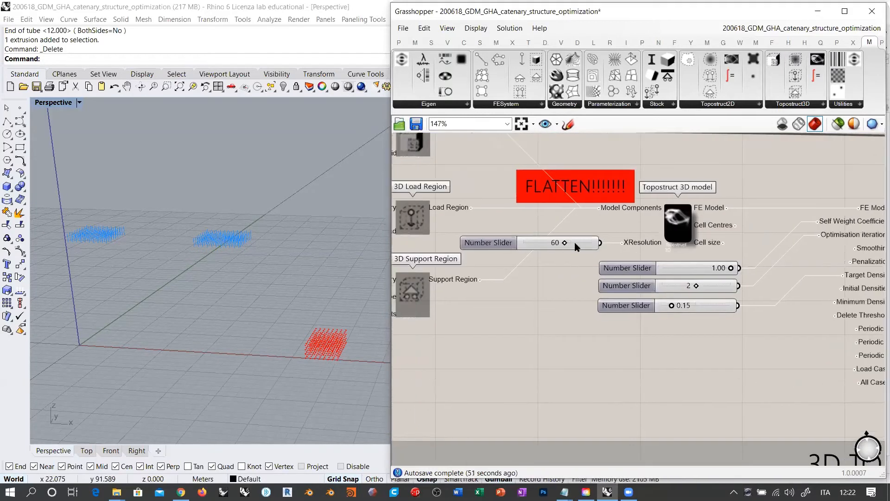
- Examine the load and support regions in the 3D view and trace the solver output to the Stress Lines and 3D Iso Mesh components
right_click_drag(281, 293, 306, 296)
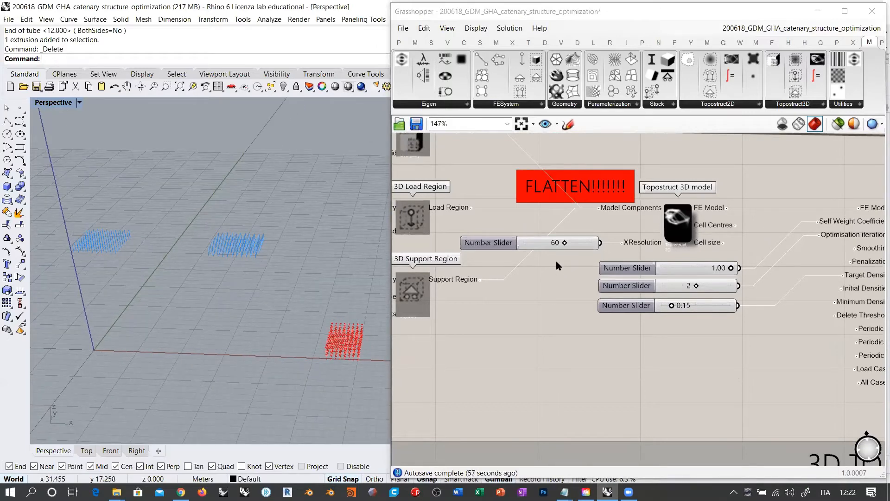
mouse_move(100, 246)
right_mouse_down()
mouse_move(131, 256)
mouse_move(99, 248)
right_mouse_up()
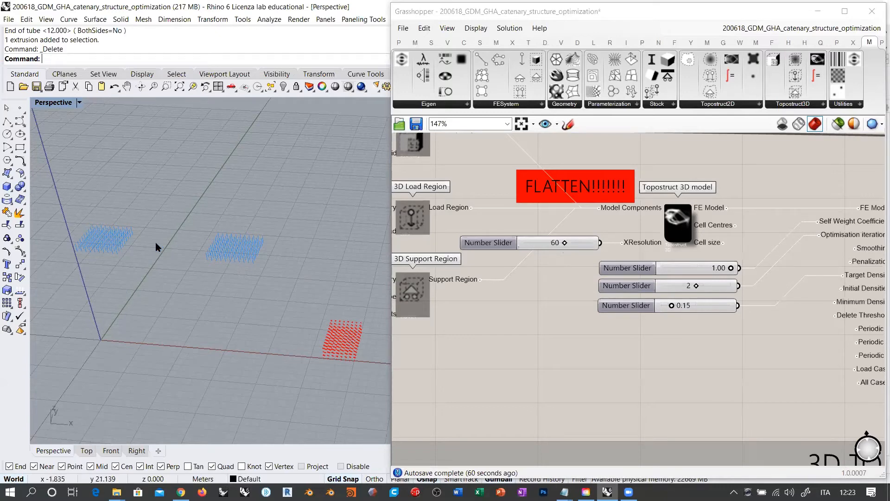
left_click(538, 314)
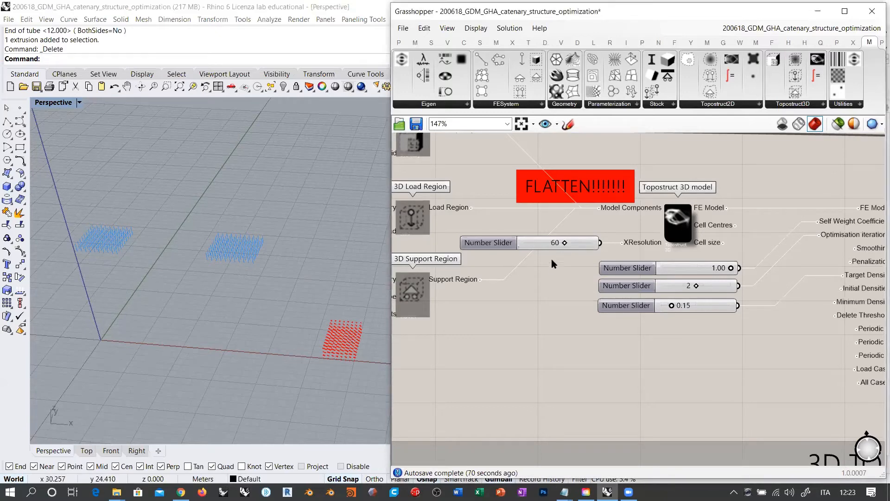
scroll(552, 260, "down", 3)
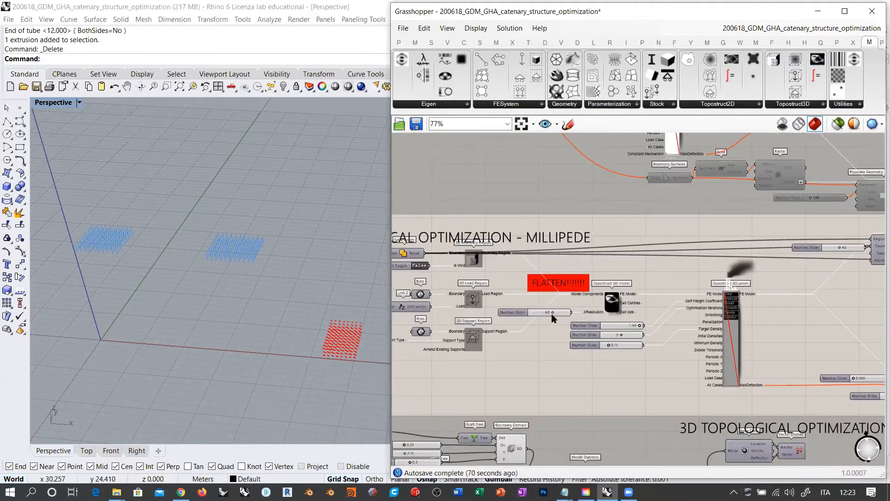
right_click_drag(662, 236, 458, 296)
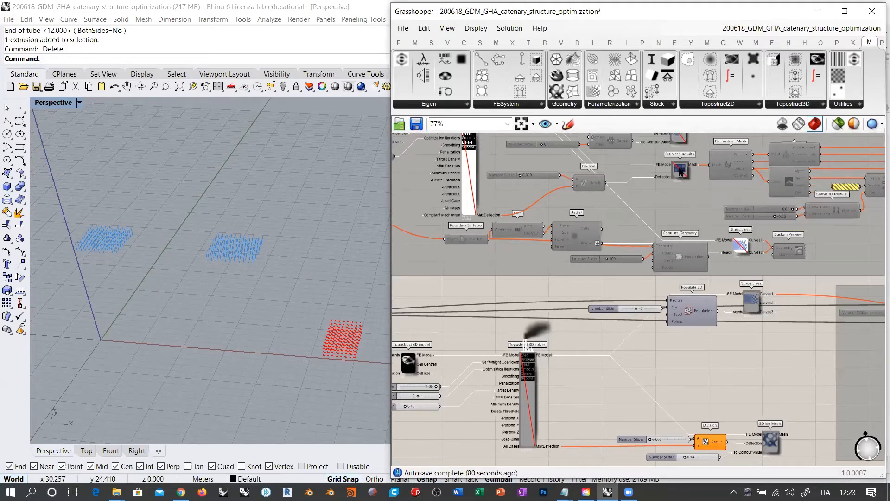
right_click_drag(726, 367, 696, 318)
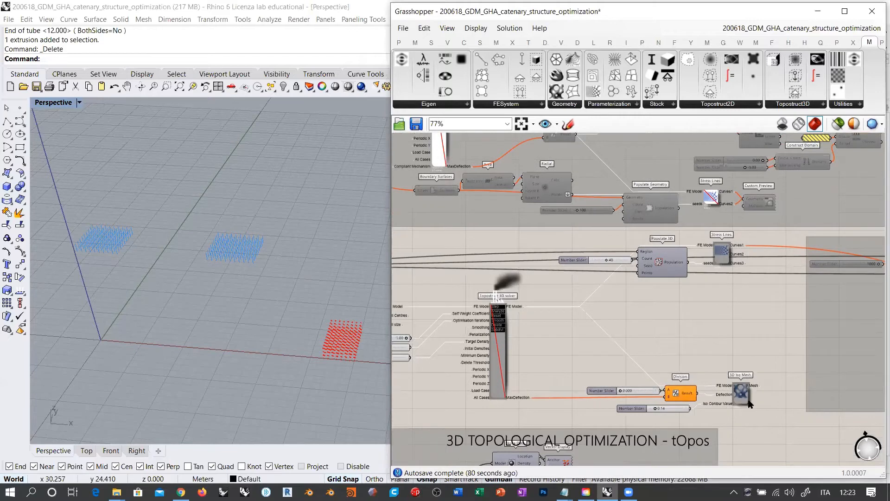
scroll(755, 399, "up", 2)
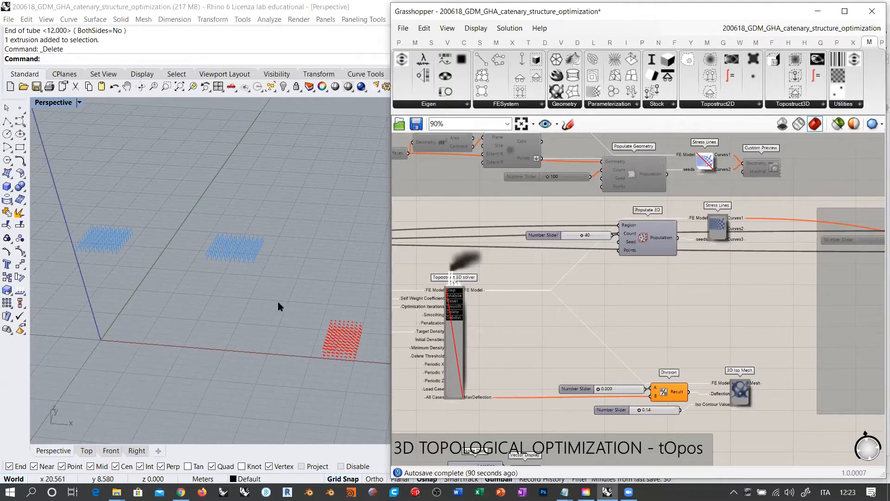
right_click_drag(271, 302, 285, 311)
right_click_drag(560, 320, 804, 311)
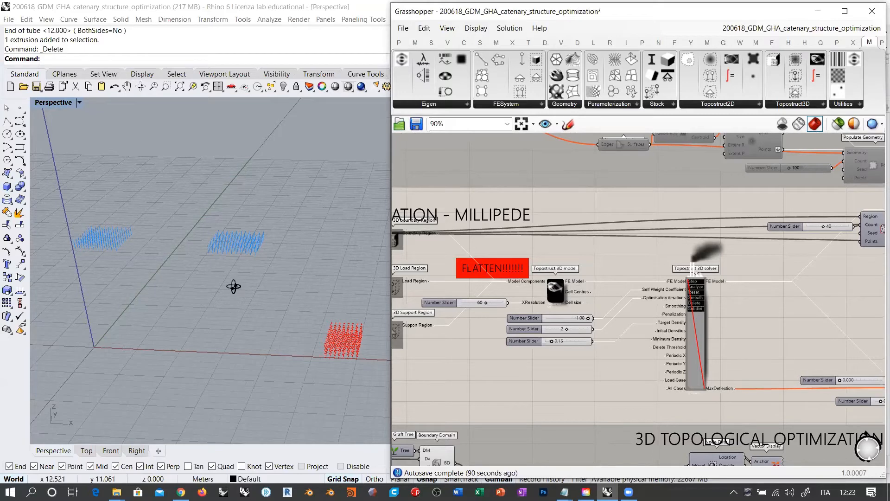
right_click_drag(233, 286, 209, 275)
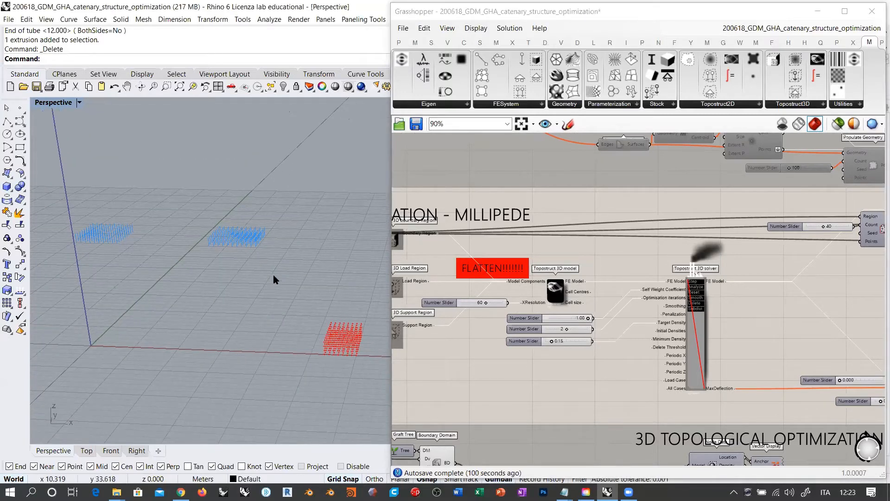
- Preview the Brep that defines the Millipede 3D boundary region and frame the whole block in the Front view
right_click_drag(302, 304, 316, 285)
right_click_drag(541, 353, 802, 345)
left_click(511, 224)
key("ctrl+q")
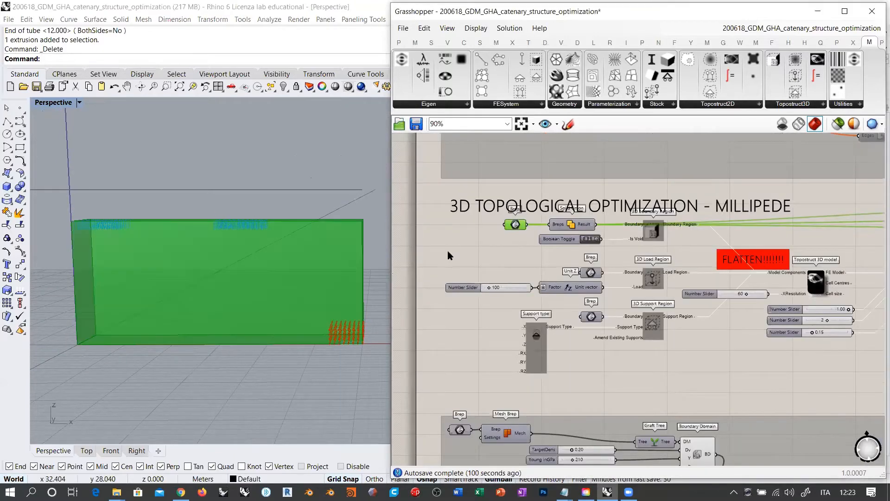
left_click(448, 251)
left_click(101, 451)
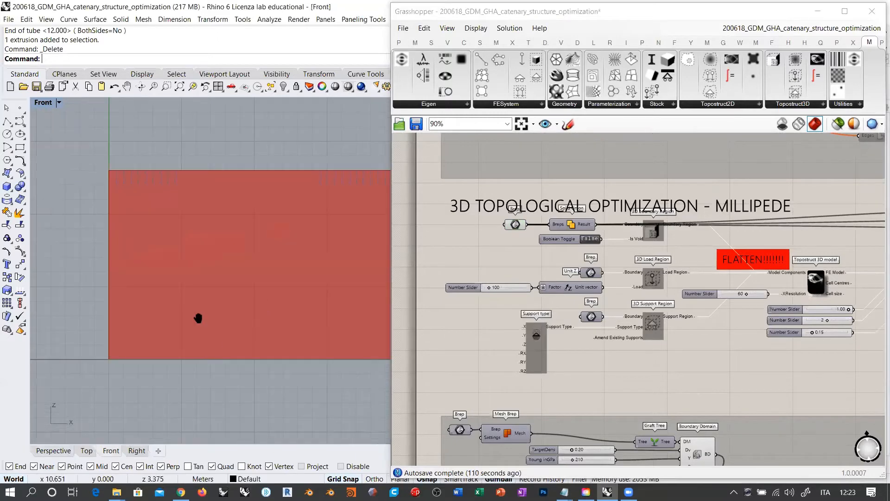
scroll(213, 303, "down", 4)
scroll(316, 271, "up", 2)
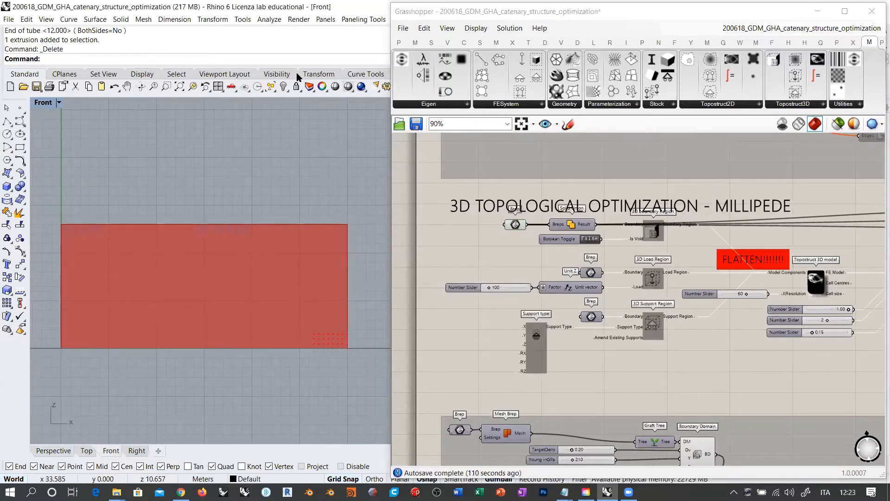
- Annotate the Front view with two downward load arrows above the block and a support symbol below its lower right corner
left_click(343, 24)
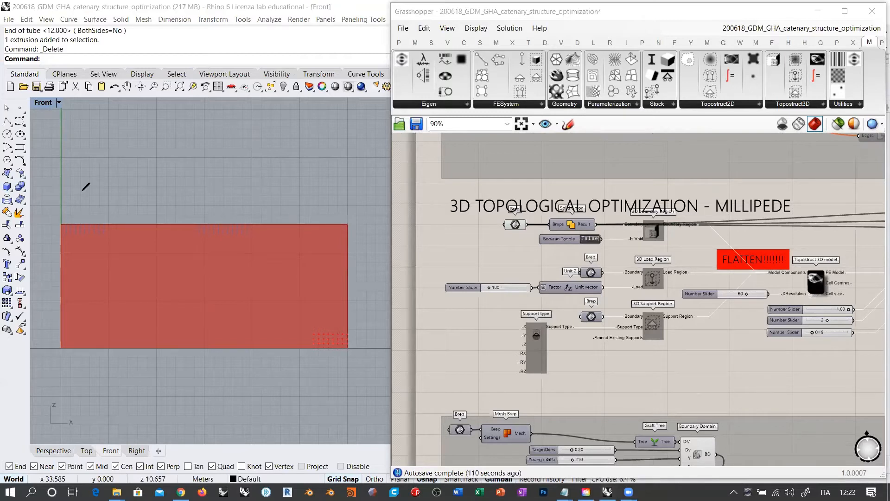
left_click_drag(82, 190, 89, 209)
left_click_drag(214, 211, 226, 213)
left_click_drag(350, 367, 392, 368)
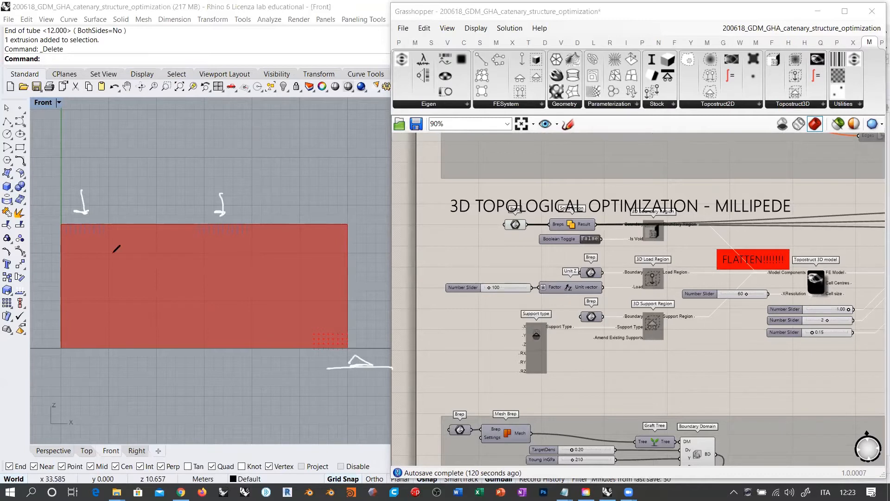
- Annotate dashed load paths from both load arrows to the support, and fill the block with short directional strokes around them
mouse_move(93, 238)
left_mouse_down()
mouse_move(106, 265)
mouse_move(191, 315)
mouse_move(299, 333)
left_mouse_up()
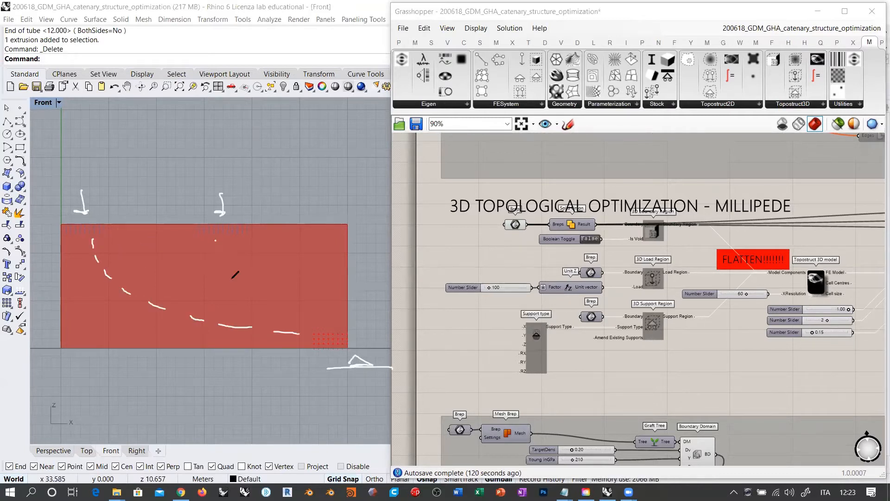
left_click_drag(215, 242, 312, 327)
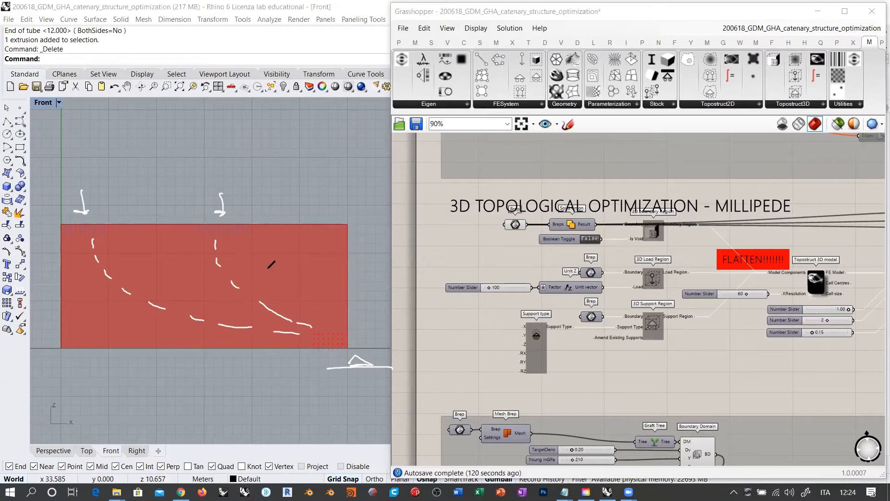
mouse_move(113, 239)
left_mouse_down()
mouse_move(106, 274)
mouse_move(145, 297)
left_mouse_up()
left_click_drag(172, 286, 170, 309)
left_click_drag(194, 295, 227, 317)
left_click_drag(251, 316, 253, 323)
left_click_drag(227, 249, 220, 266)
mouse_move(247, 259)
left_mouse_down()
mouse_move(246, 279)
mouse_move(267, 294)
left_mouse_up()
mouse_move(288, 284)
left_mouse_down()
mouse_move(291, 313)
mouse_move(314, 315)
left_mouse_up()
left_click_drag(326, 307, 320, 322)
mouse_move(259, 227)
left_mouse_down()
mouse_move(254, 240)
mouse_move(316, 241)
left_mouse_up()
left_click_drag(332, 232, 330, 248)
left_click_drag(347, 244, 333, 274)
left_click_drag(345, 265, 336, 323)
left_click_drag(333, 306, 340, 327)
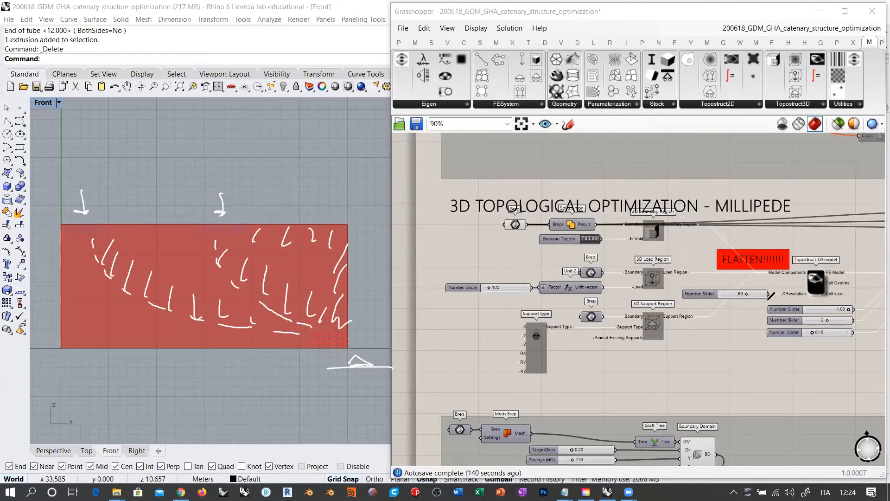
- Circle the XResolution slider, outline the expected structural members over the block, and clear all the annotations
mouse_move(761, 288)
left_mouse_down()
mouse_move(734, 300)
mouse_move(761, 287)
left_mouse_up()
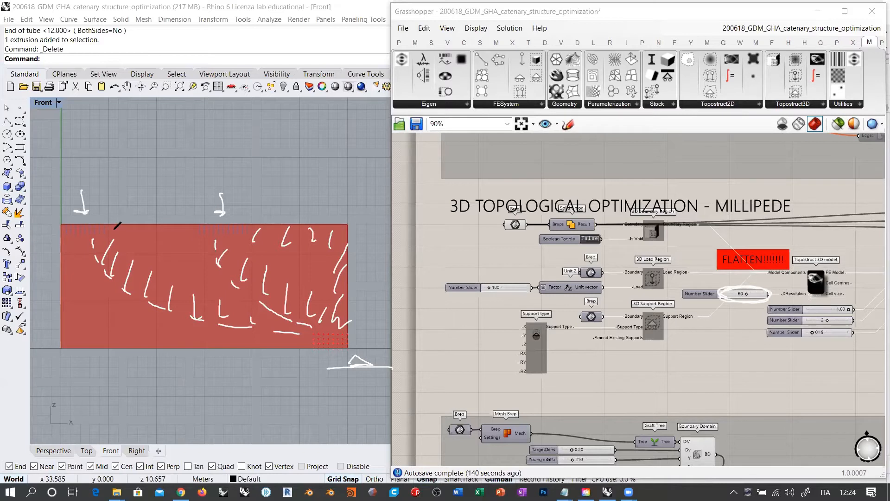
mouse_move(137, 247)
left_mouse_down()
mouse_move(101, 227)
mouse_move(97, 271)
left_mouse_up()
left_click_drag(141, 258, 96, 277)
mouse_move(101, 227)
left_mouse_down()
mouse_move(147, 251)
mouse_move(139, 263)
mouse_move(97, 274)
left_mouse_up()
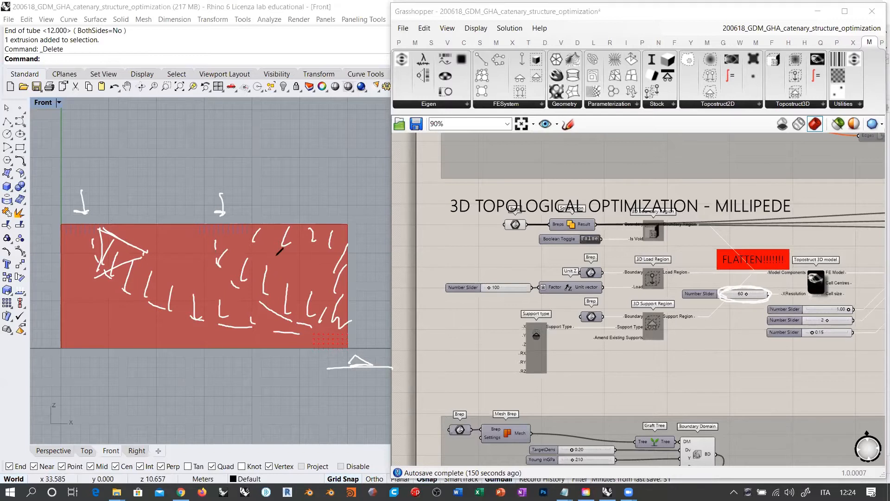
left_click_drag(207, 227, 278, 291)
mouse_move(258, 256)
left_mouse_down()
mouse_move(330, 251)
mouse_move(332, 291)
mouse_move(309, 297)
left_mouse_up()
left_click_drag(217, 254, 308, 255)
mouse_move(202, 231)
left_mouse_down()
mouse_move(237, 229)
mouse_move(340, 322)
mouse_move(200, 230)
mouse_move(253, 297)
mouse_move(101, 229)
mouse_move(175, 318)
mouse_move(308, 339)
left_mouse_up()
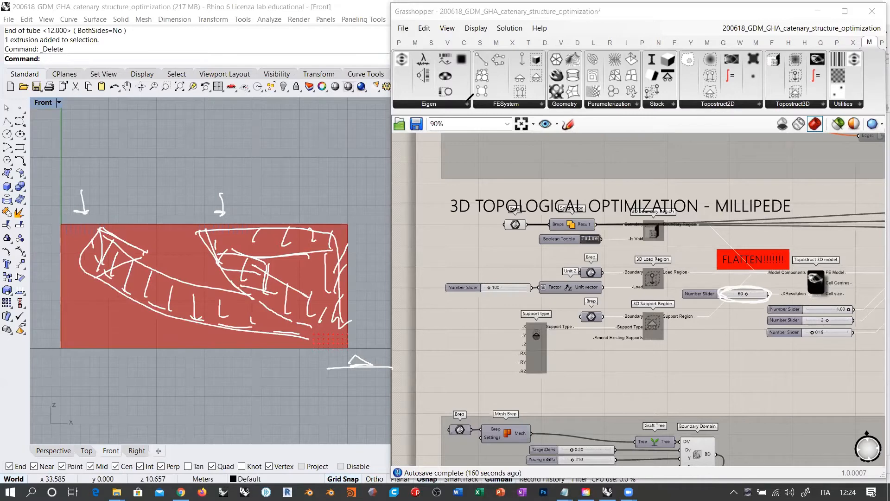
key("Escape")
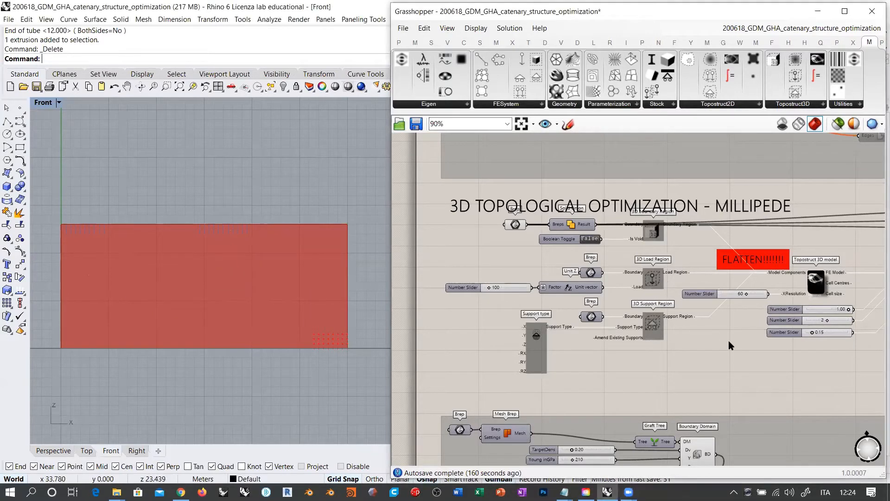
- Hide the preview of the Brep that feeds the 3D Boundary Region
right_click_drag(731, 333, 546, 326)
scroll(639, 337, "up", 2)
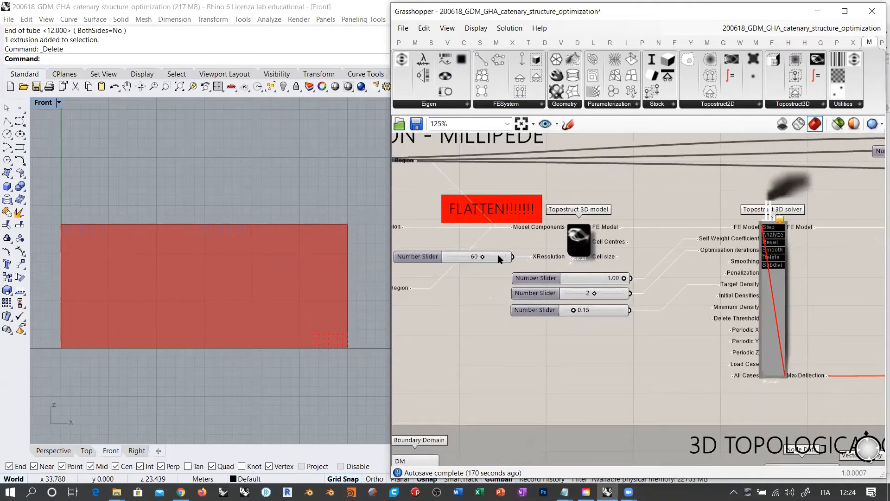
right_click_drag(574, 321, 748, 347)
scroll(748, 346, "down", 2)
left_click(464, 252)
key("ctrl+q")
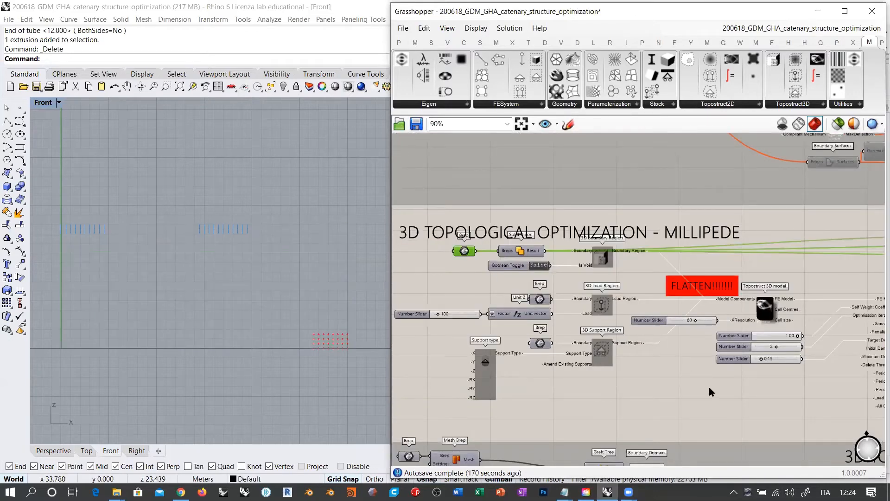
- Enable the Topostruct 3D solver component and run the optimization
right_click_drag(562, 354, 371, 311)
scroll(733, 328, "up", 2)
left_click(694, 295)
right_click_drag(790, 304, 716, 305)
key("ctrl+e")
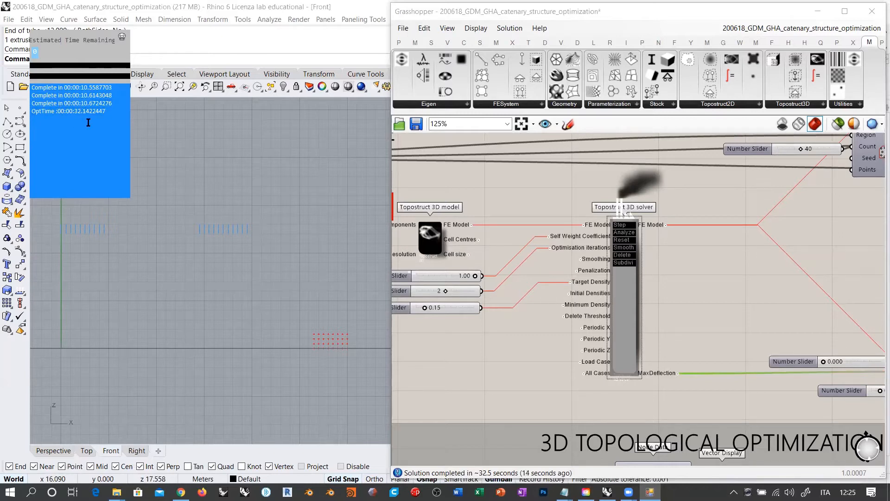
left_click(691, 289)
- Turn on the preview of the Stress Lines component connected to Populate 3D
right_click_drag(683, 294, 607, 288)
scroll(555, 261, "down", 3)
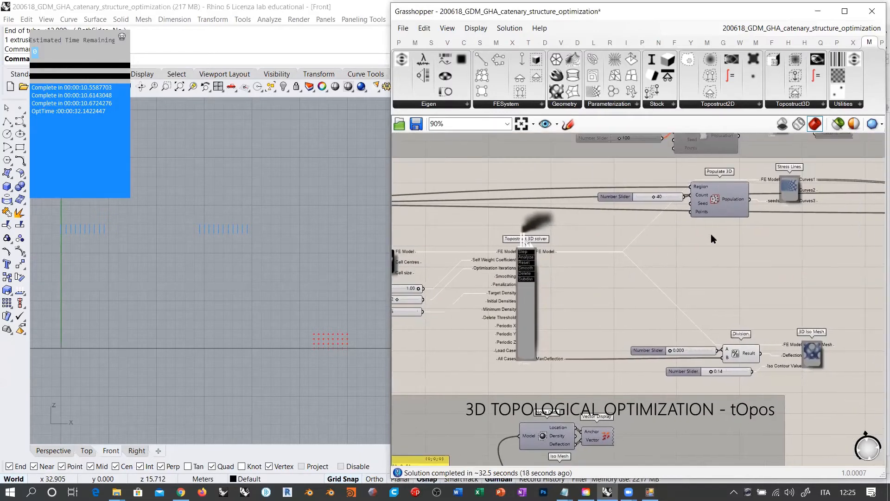
right_click_drag(710, 235, 592, 279)
scroll(671, 247, "up", 3)
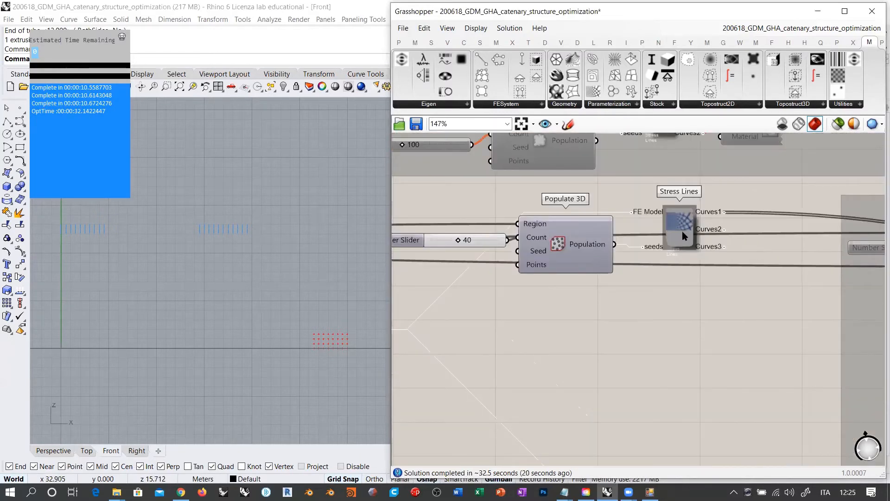
left_click(683, 231)
right_click_drag(704, 298, 738, 325)
key("ctrl+q")
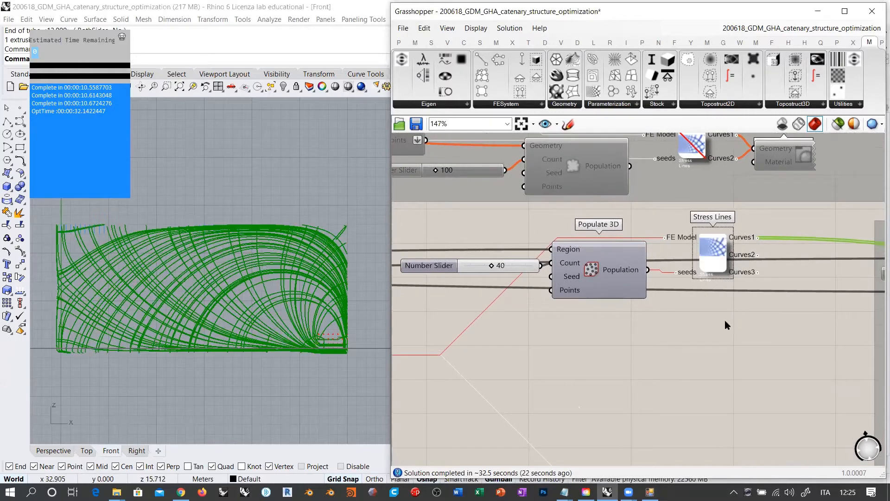
left_click(724, 320)
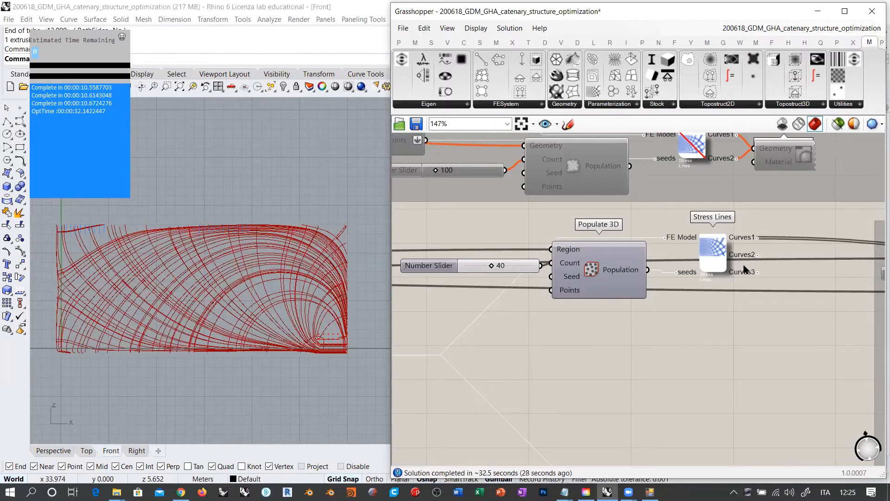
- Move the Populate 3D component slightly down and select the number slider feeding its Count input
right_click(612, 274)
left_click_drag(612, 272, 612, 274)
left_click(546, 285)
left_click(516, 261)
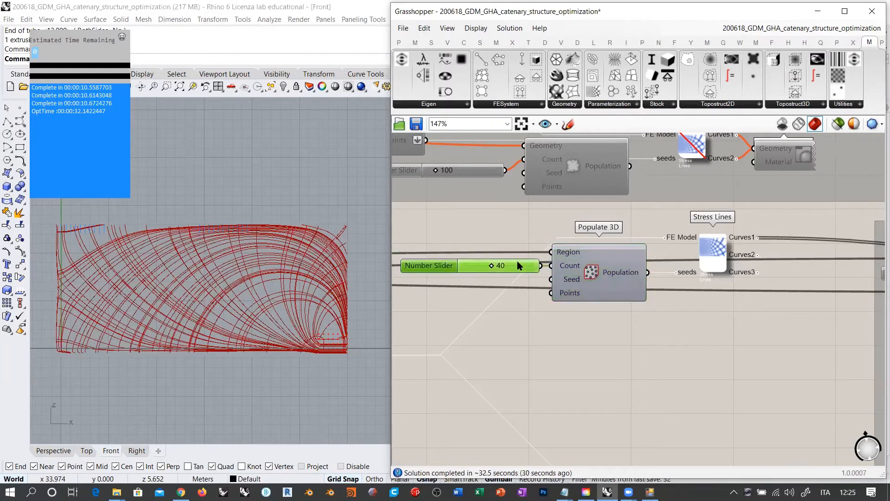
- Add an empty Curve parameter to the canvas just below the Stress Lines component's outputs
left_click(536, 333)
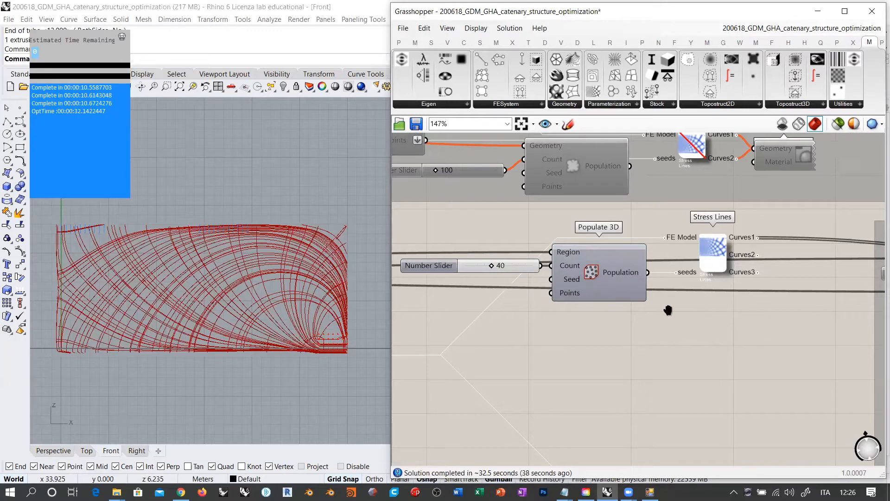
right_click_drag(668, 308, 494, 321)
double_click(616, 327)
type("crv")
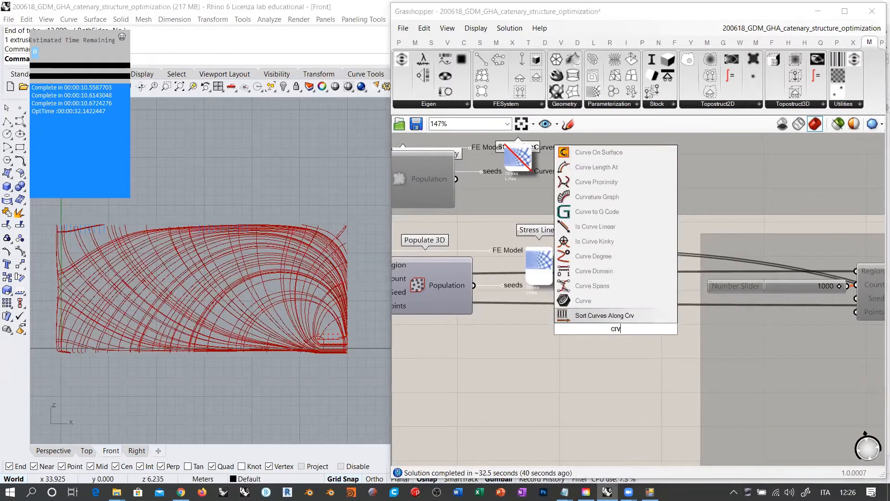
left_click(587, 301)
- Show the model in the Perspective viewport and turn off the preview of the Stress Lines component
left_click(48, 453)
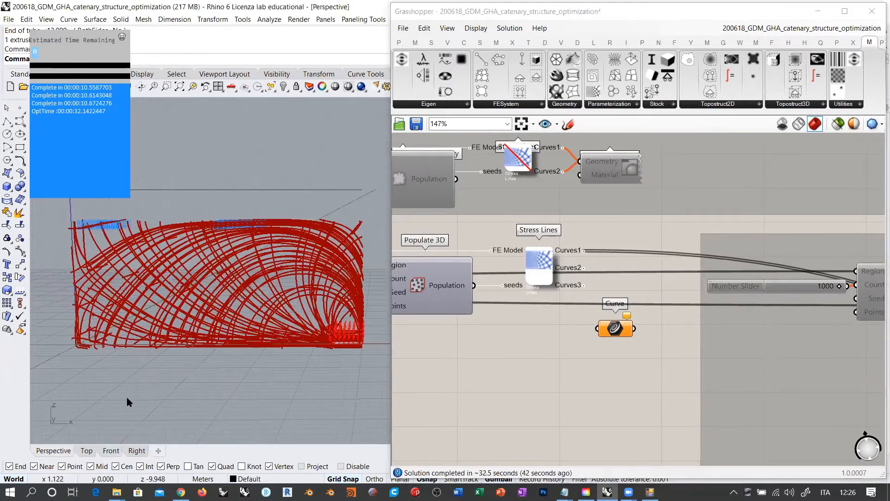
right_click_drag(126, 397, 260, 354)
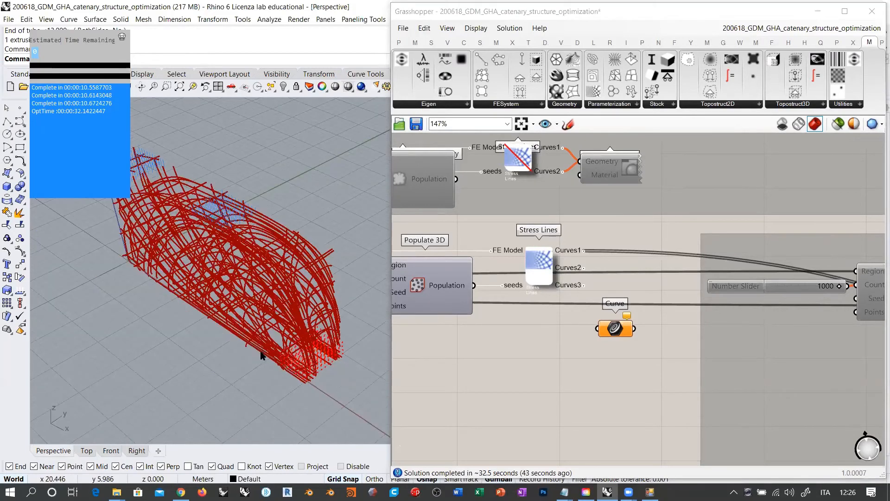
left_click(543, 270)
- Preview the Stress Lines outputs Curves1, Curves2 and Curves3 in turn through the Curve parameter, and delete the parameter
left_click_drag(585, 250, 597, 328)
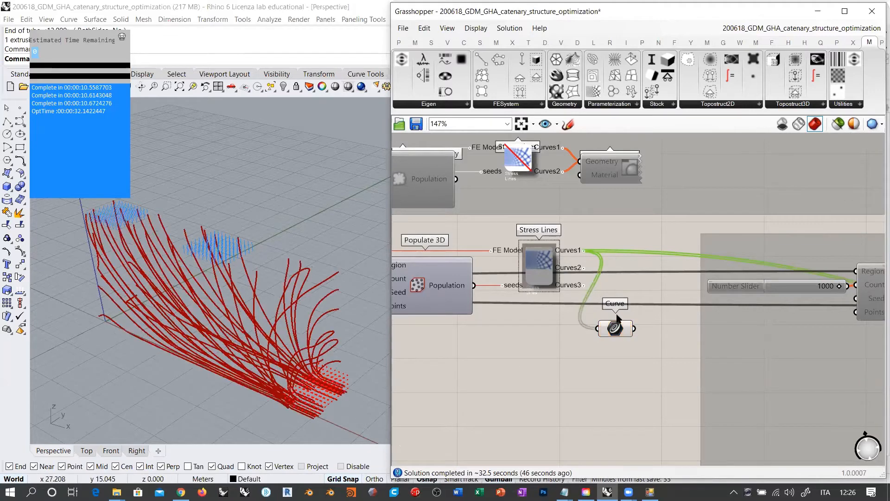
right_click_drag(215, 323, 325, 272)
right_click_drag(295, 271, 246, 314)
left_click_drag(583, 268, 598, 328, "shift")
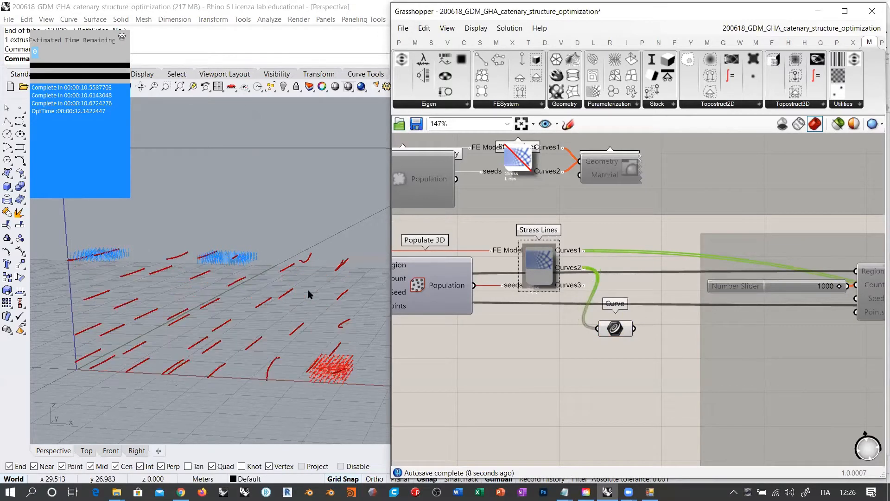
right_click_drag(248, 342, 297, 297)
left_click_drag(583, 285, 598, 328, "shift")
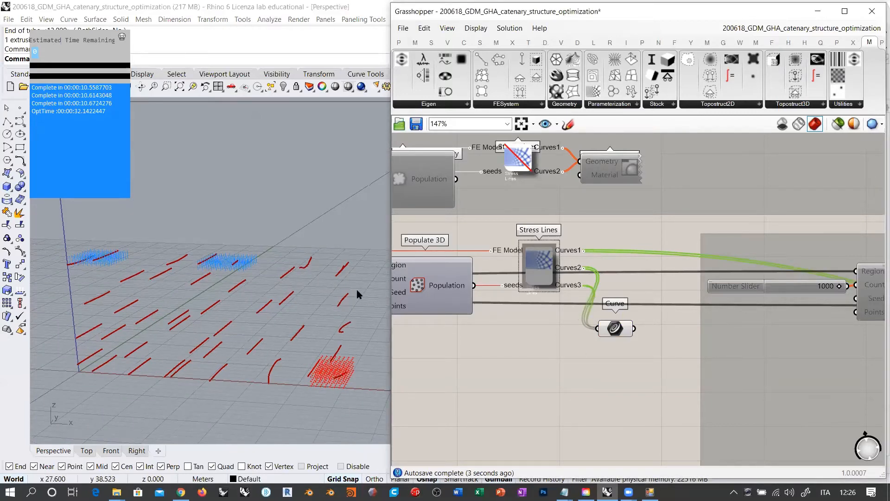
mouse_move(300, 348)
right_mouse_down()
mouse_move(306, 352)
mouse_move(284, 368)
mouse_move(294, 336)
mouse_move(306, 335)
right_mouse_up()
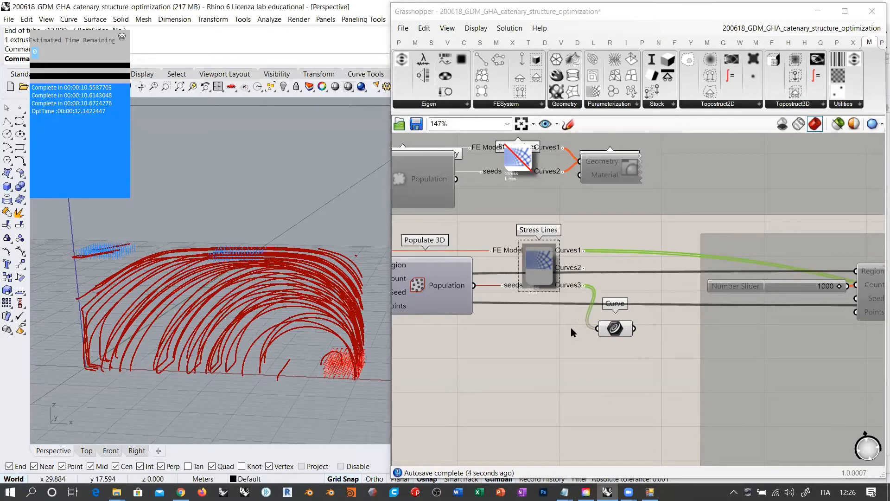
left_click(620, 331)
key("Delete")
- Enable the whole Populate 3D and Voronoi 3D group downstream of Stress Lines, and close the progress window
scroll(563, 329, "down", 3)
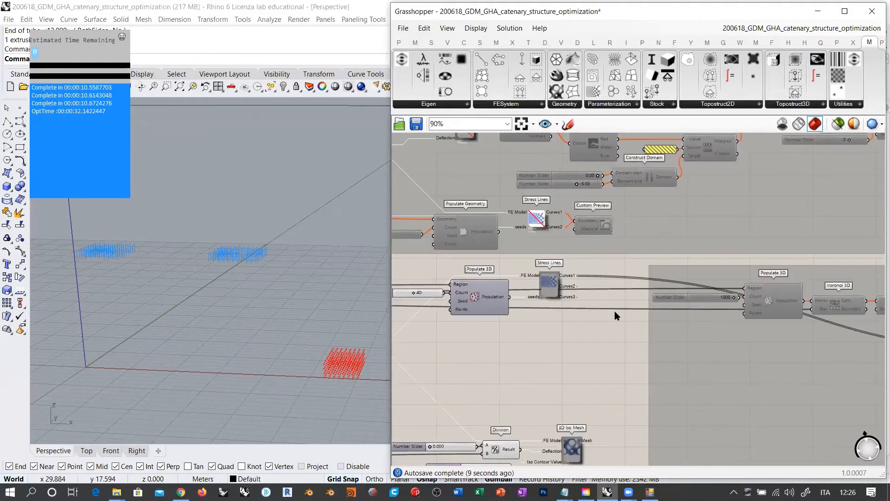
scroll(548, 323, "down", 4)
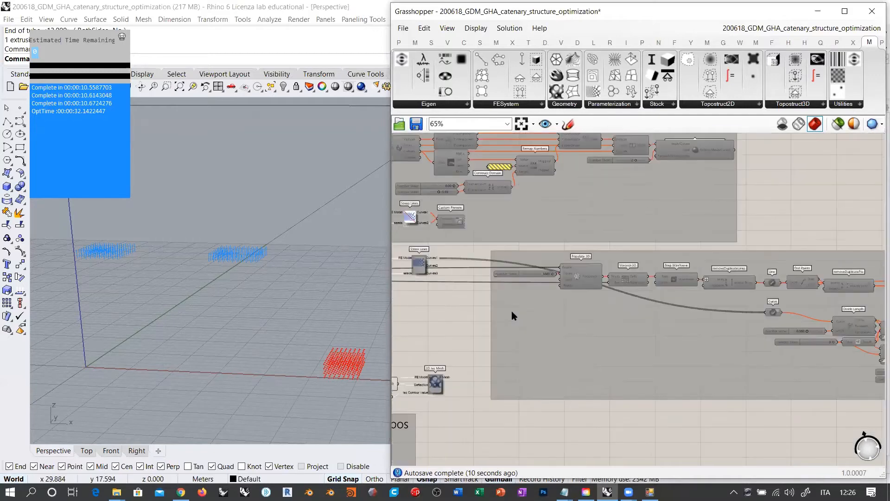
right_click_drag(707, 308, 662, 313)
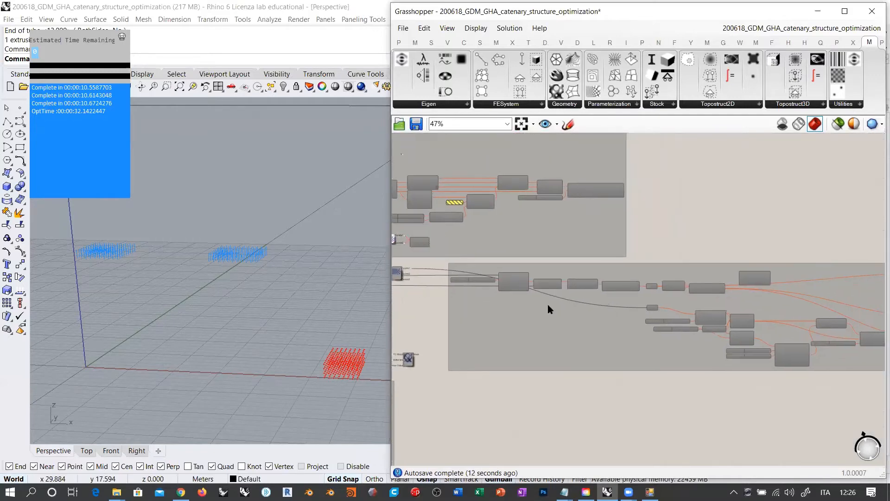
scroll(566, 313, "down", 3)
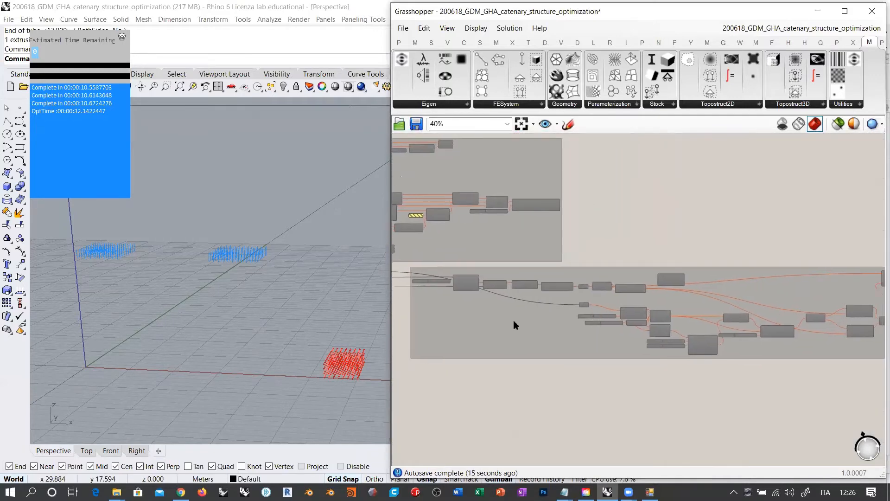
right_click_drag(594, 318, 567, 318)
scroll(549, 314, "down", 2)
scroll(540, 318, "down", 1)
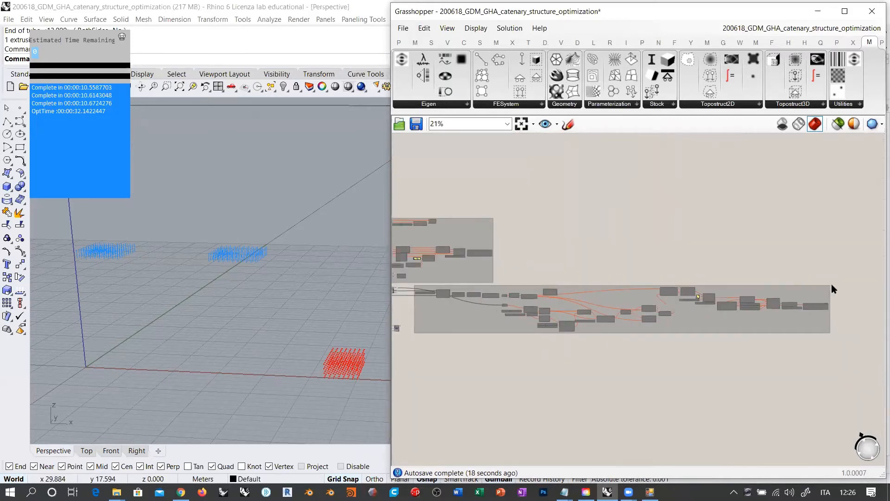
left_click_drag(832, 288, 418, 354)
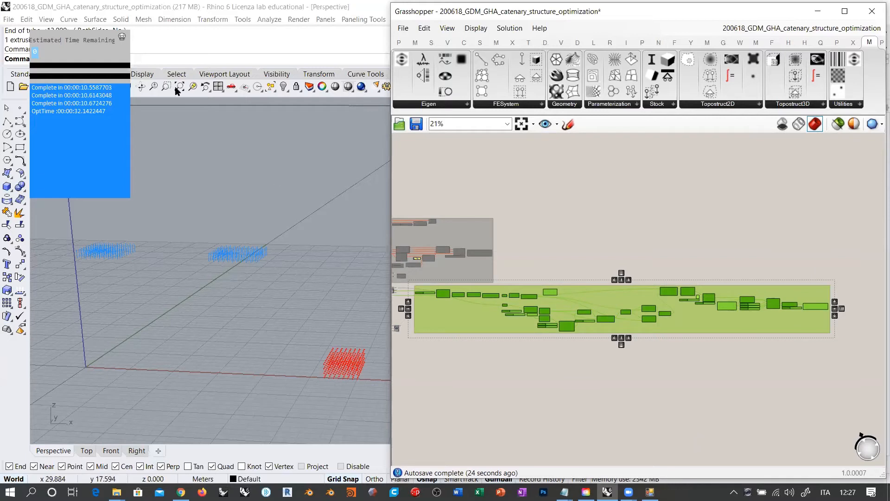
left_click(121, 38)
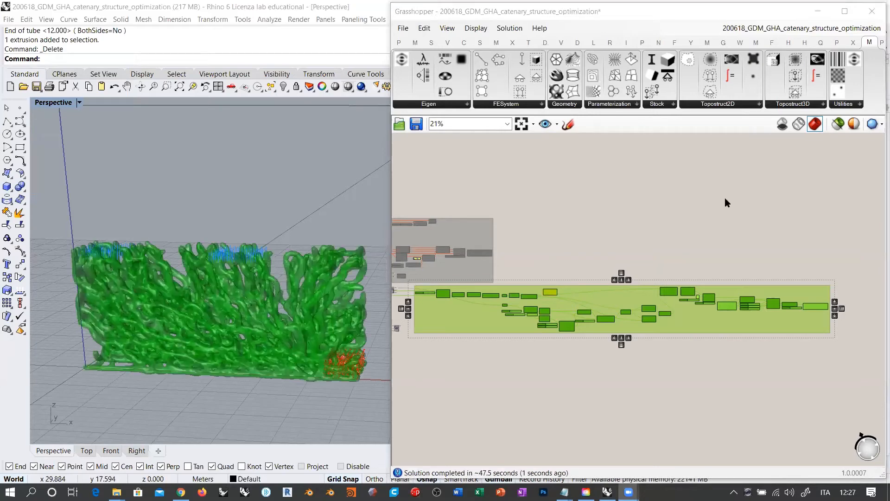
left_click(696, 223)
- Examine the branching tubular mesh from several angles and the Stress Lines outputs that drive it
right_click_drag(222, 333, 368, 326)
scroll(282, 307, "up", 6)
scroll(369, 325, "down", 2)
right_click_drag(307, 322, 259, 311)
scroll(514, 324, "up", 9)
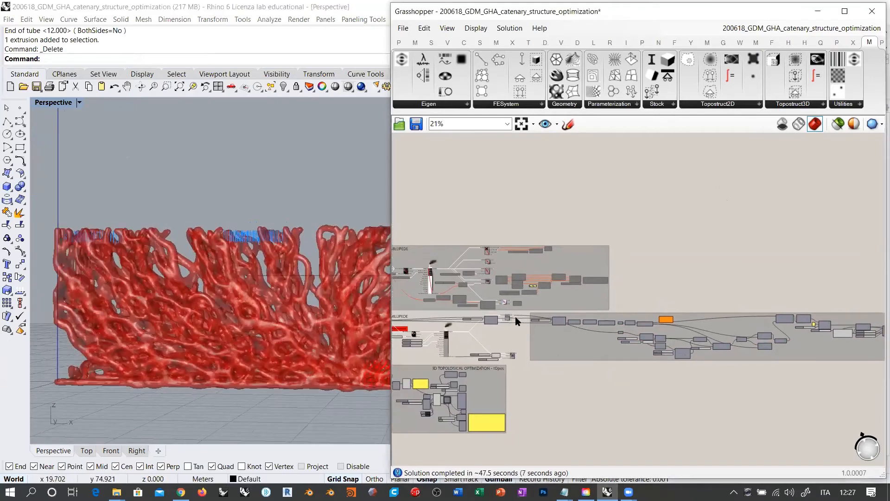
scroll(513, 320, "up", 2)
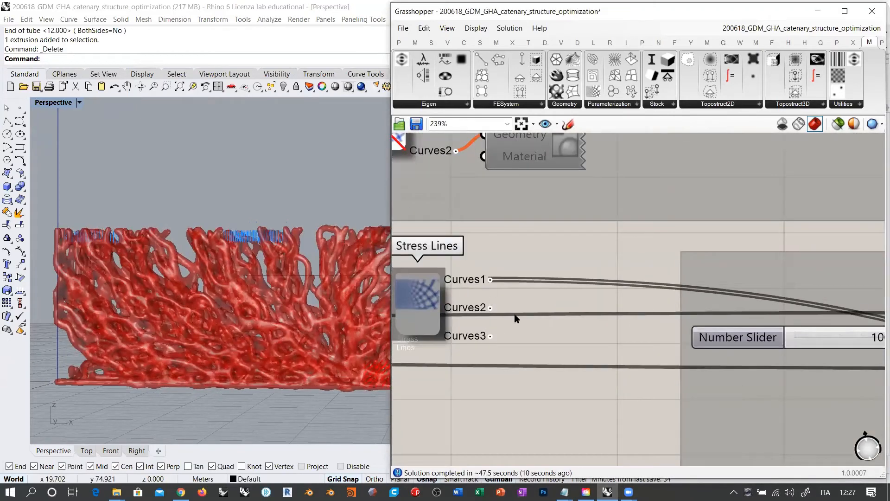
scroll(554, 314, "down", 5)
right_click_drag(258, 294, 276, 283)
scroll(633, 353, "down", 5)
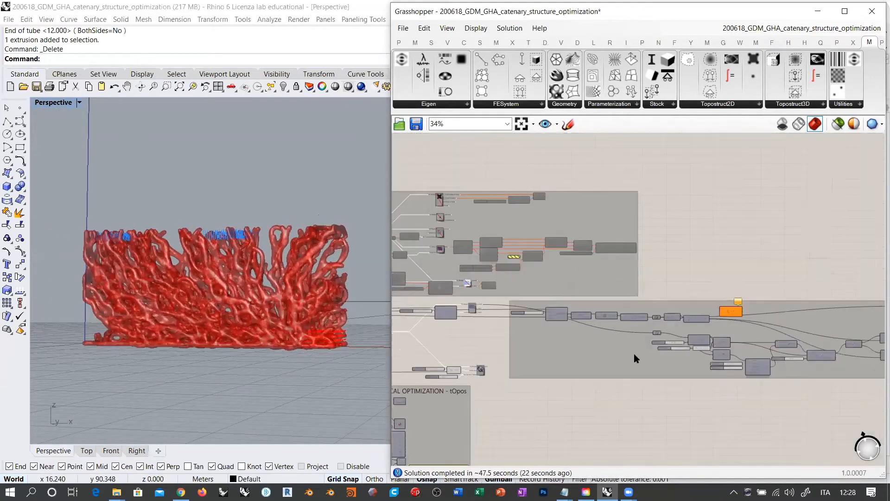
- Disable all components in the group downstream of Stress Lines
right_click_drag(633, 353, 590, 344)
scroll(721, 312, "down", 3)
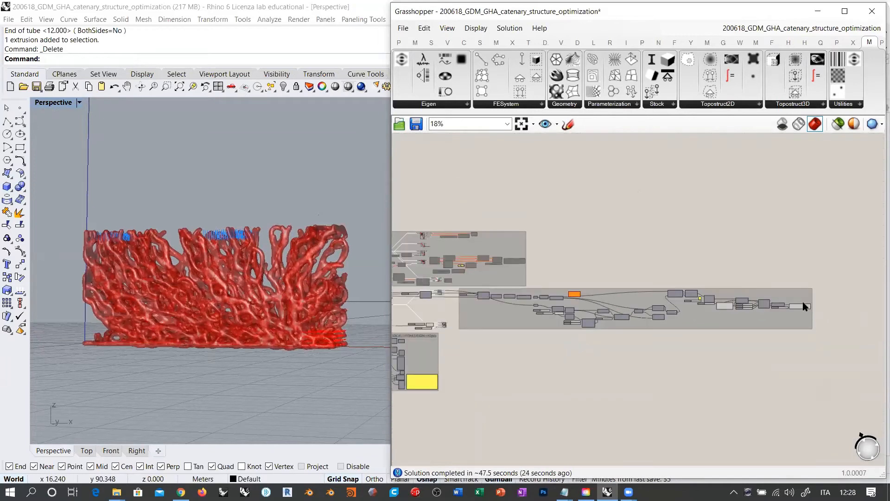
left_click_drag(822, 288, 457, 331)
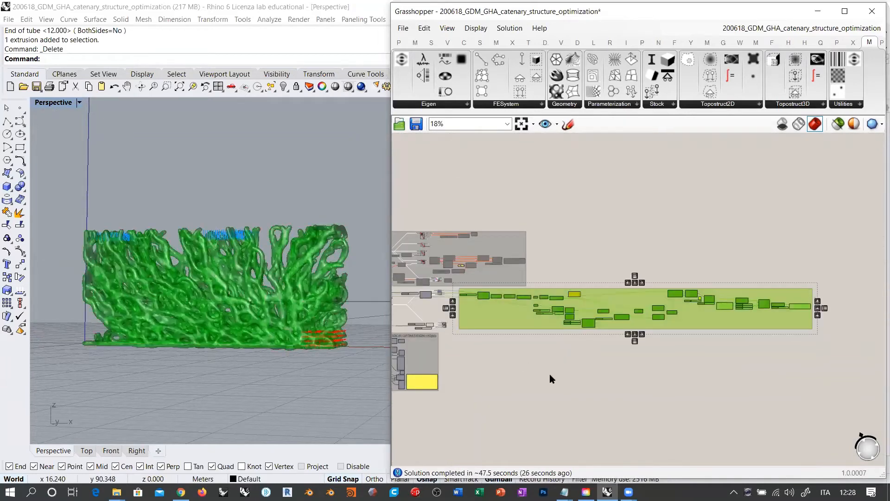
key("ctrl+e")
left_click(550, 374)
- Enable the 3D Iso Mesh component of the Millipede 3D optimization
right_click_drag(552, 361, 556, 361)
scroll(556, 361, "up", 10)
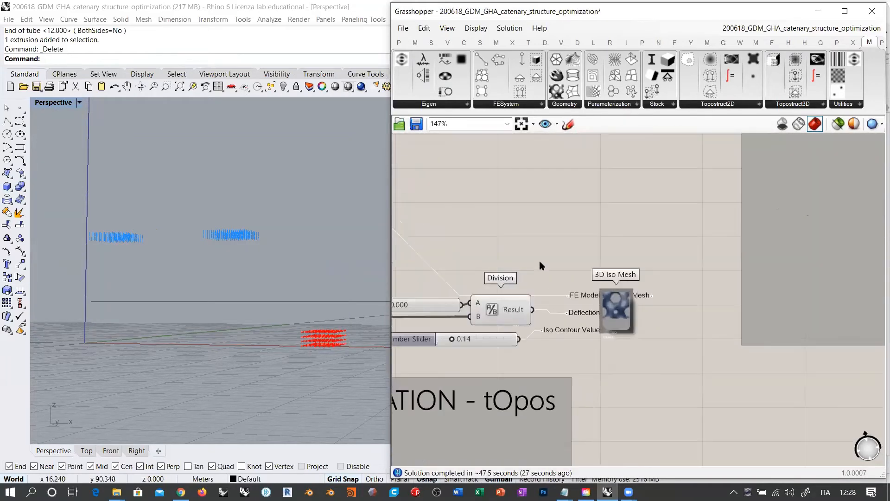
right_click_drag(570, 260, 602, 260)
left_click(689, 332)
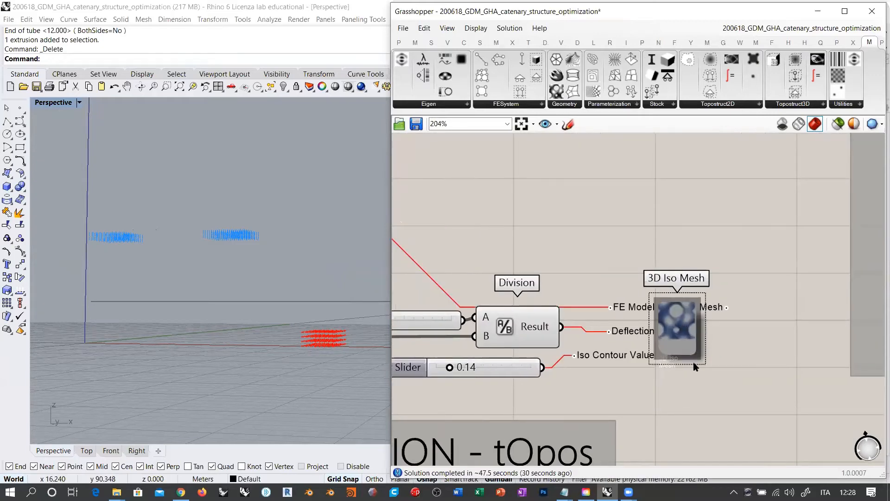
key("ctrl+e")
left_click(697, 398)
- Turn on mesh edge display for the Grasshopper previews and inspect the iso mesh up close
right_click_drag(260, 276, 315, 274)
key("ctrl+m")
right_click_drag(260, 250, 292, 231)
scroll(272, 286, "up", 8)
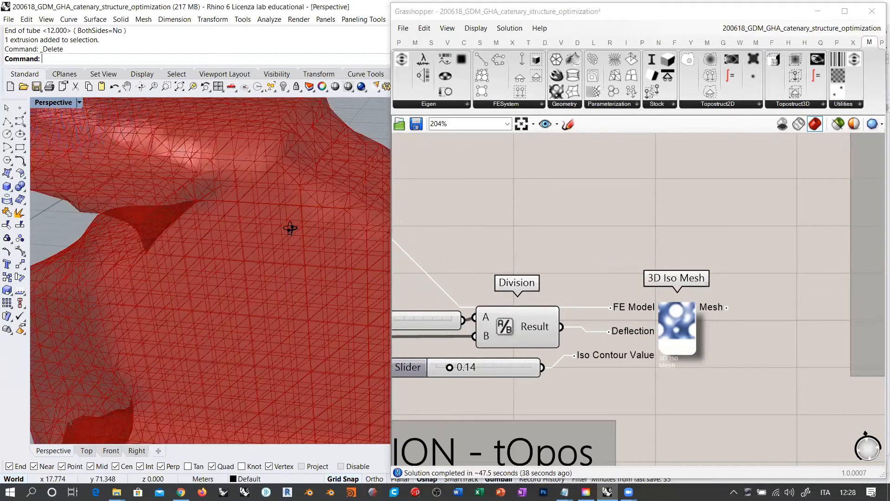
scroll(292, 230, "down", 10)
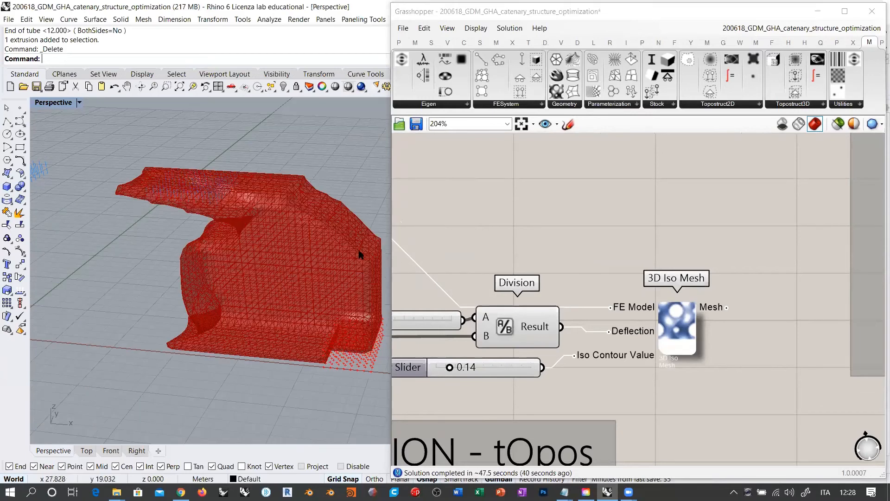
- Review the 3D Iso Mesh inputs, the Topostruct 3D model's resolution and the Topostruct 3D solver's settings
scroll(772, 279, "down", 7)
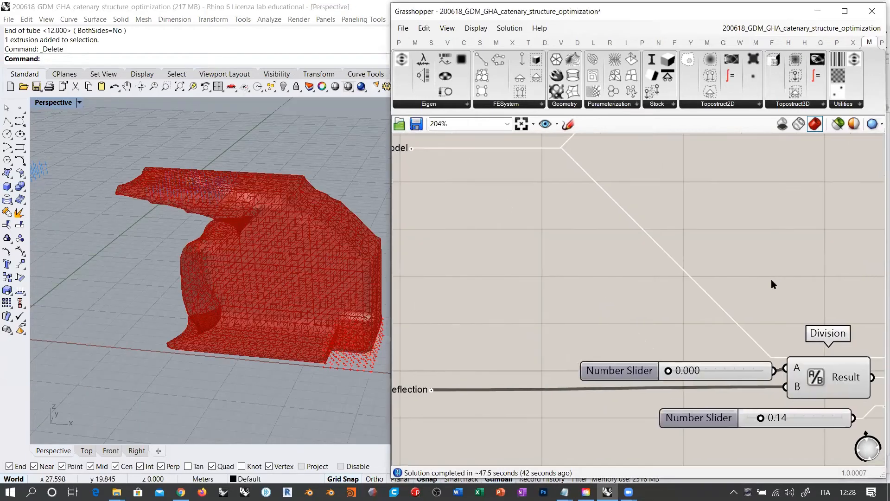
scroll(611, 279, "up", 6)
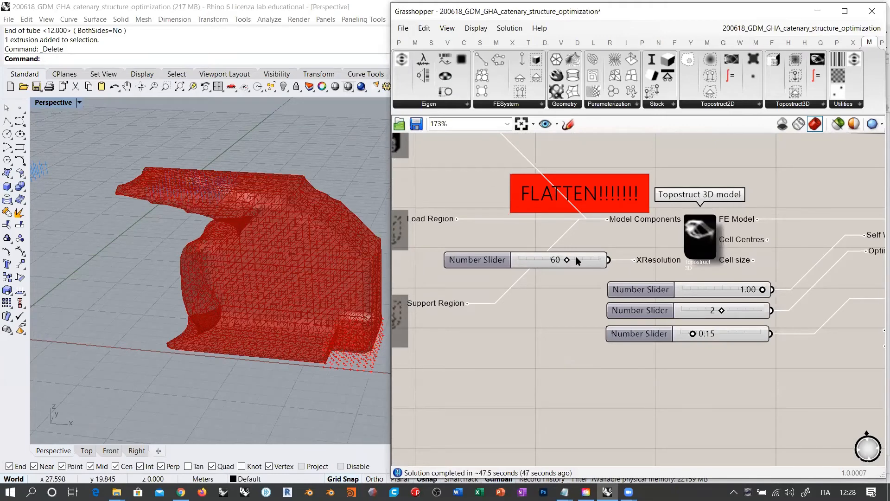
scroll(452, 332, "down", 6)
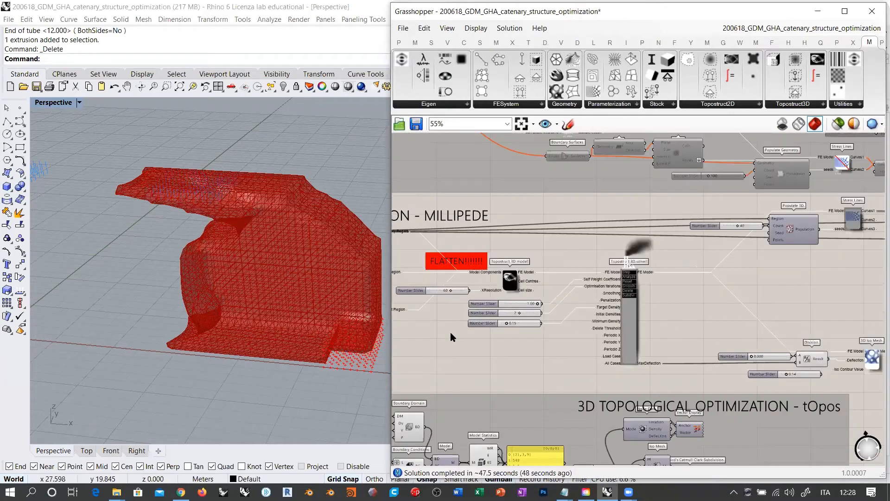
scroll(667, 343, "up", 5)
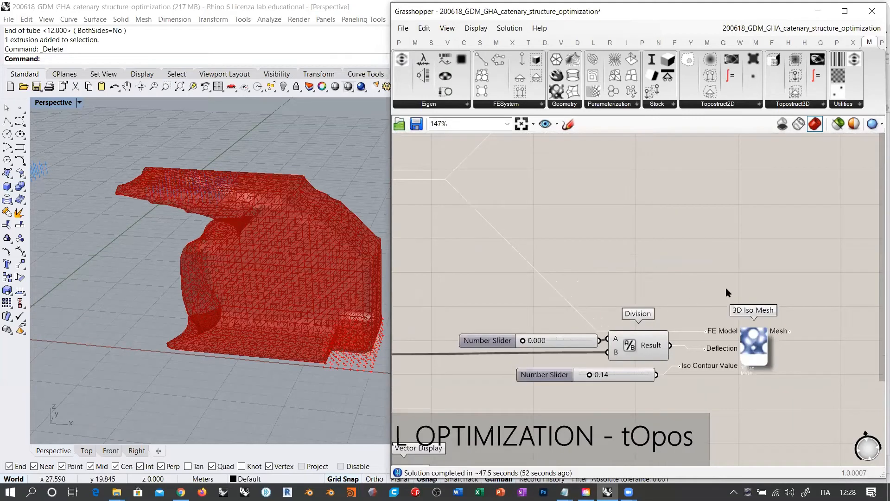
scroll(668, 264, "down", 1)
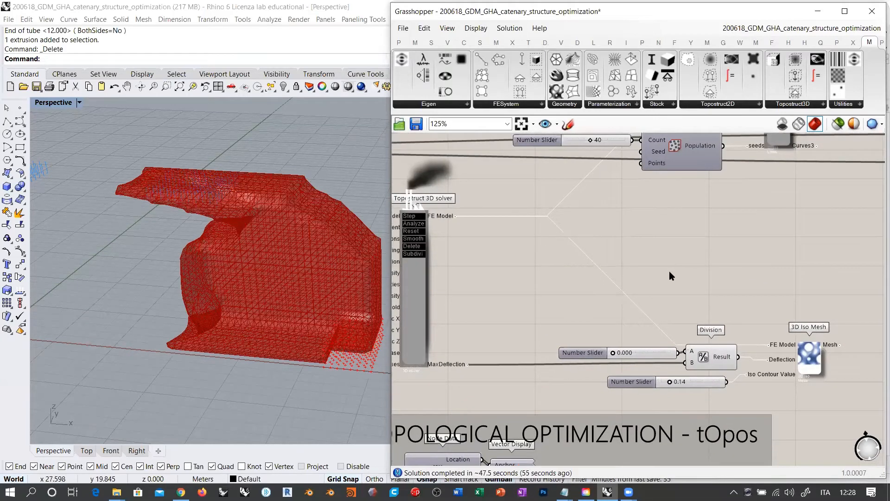
left_click_drag(815, 362, 815, 354)
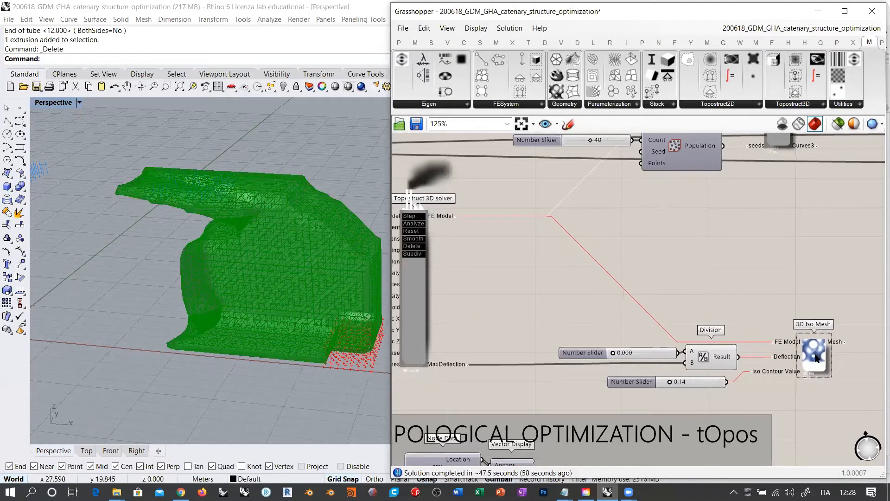
left_click(801, 310)
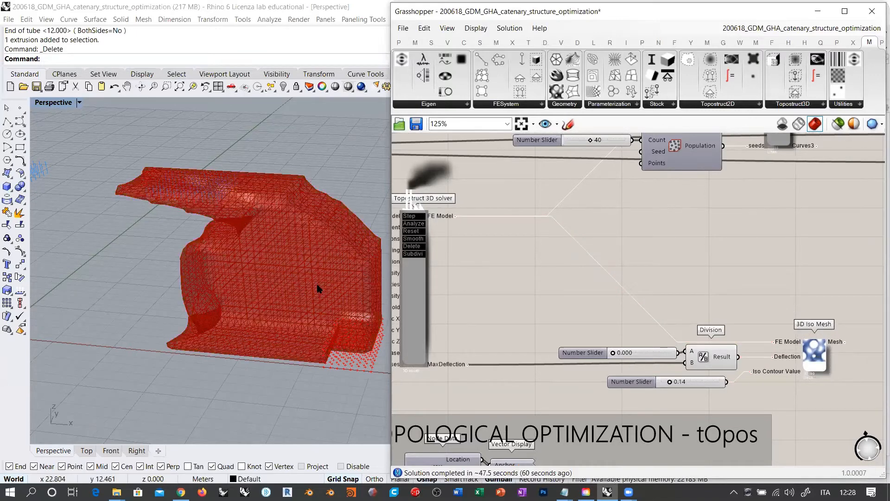
right_click_drag(583, 292, 850, 296)
scroll(467, 251, "up", 3)
right_click_drag(675, 347, 707, 348)
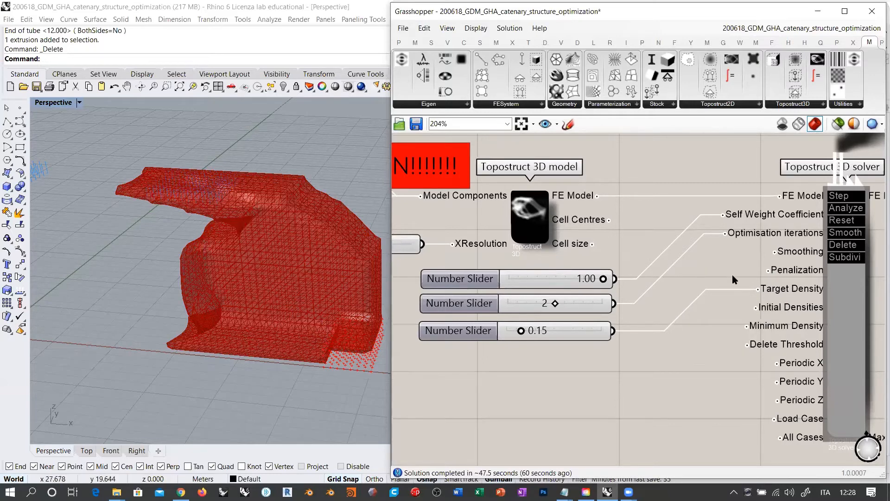
mouse_move(792, 290)
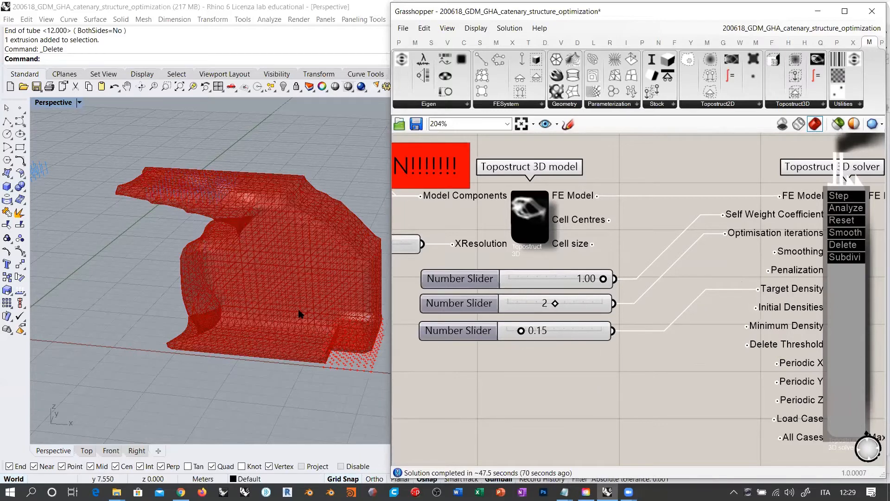
- Turn on the preview of the Brep feeding the 3D Boundary Region to compare the design volume with the iso mesh
right_click_drag(299, 313, 318, 282)
scroll(618, 376, "down", 5)
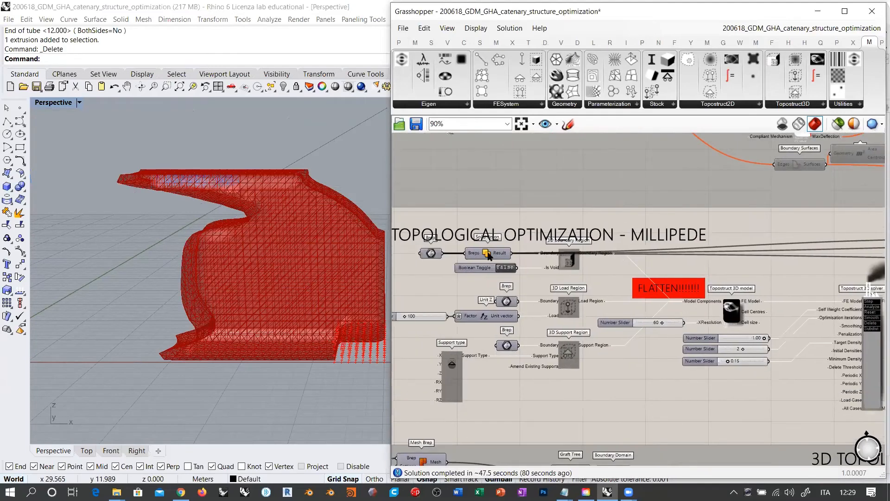
left_click(430, 253)
left_click(433, 271)
right_click_drag(248, 270, 294, 260)
scroll(251, 259, "down", 4)
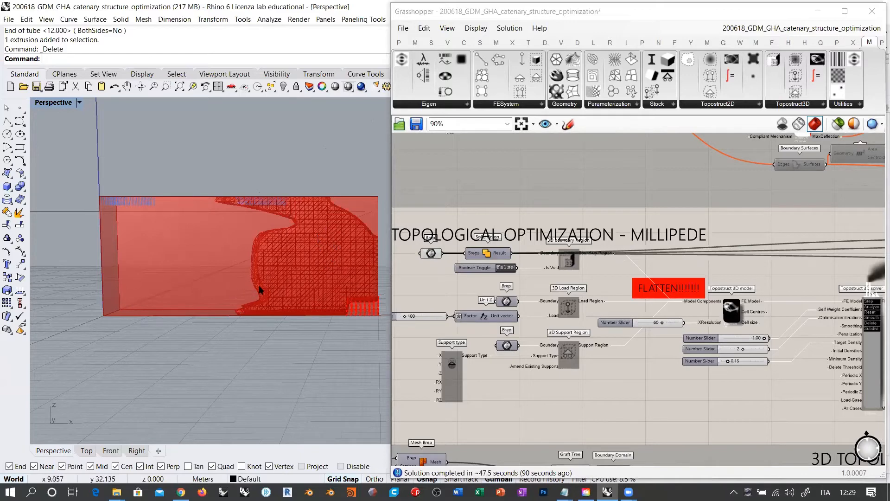
- Turn off the preview of the Brep that feeds the 3D Boundary Region
left_click(431, 254)
key("ctrl+q")
left_click(711, 383)
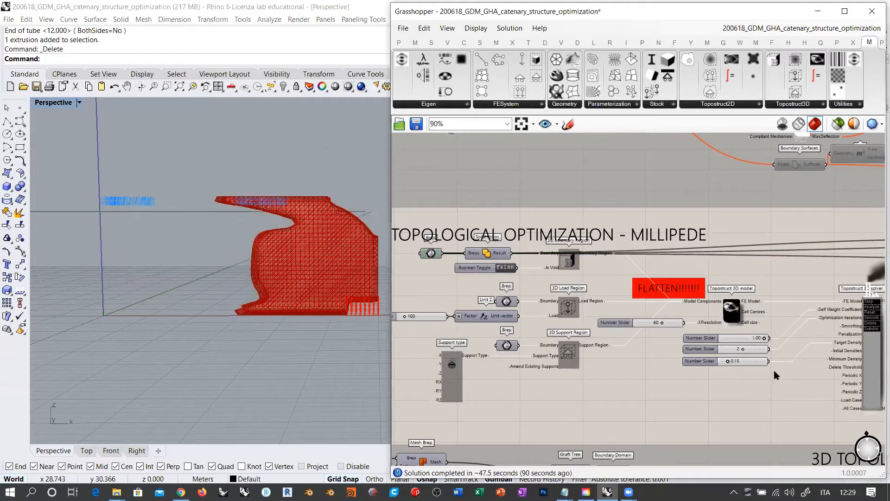
- Set the 3D Iso Mesh's Iso Contour Value to 0.16
right_click_drag(773, 361, 675, 359)
scroll(675, 358, "up", 3)
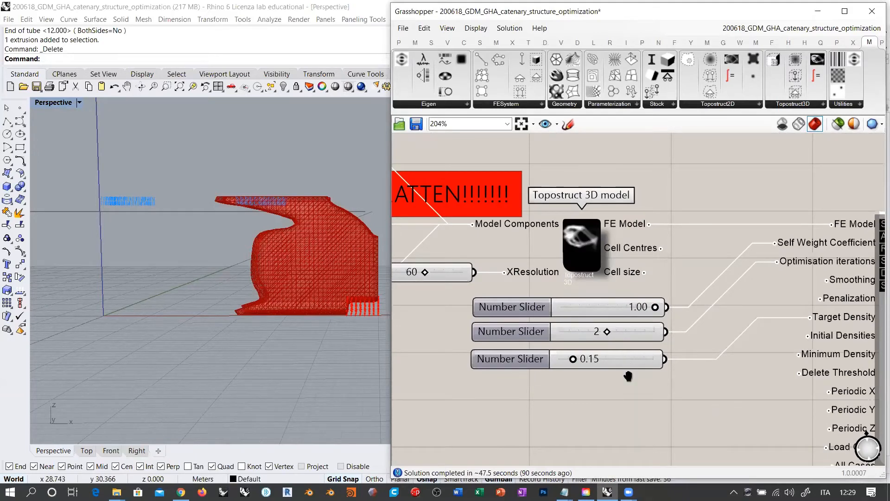
right_click_drag(628, 376, 417, 303)
scroll(655, 323, "down", 3)
right_click_drag(694, 320, 410, 286)
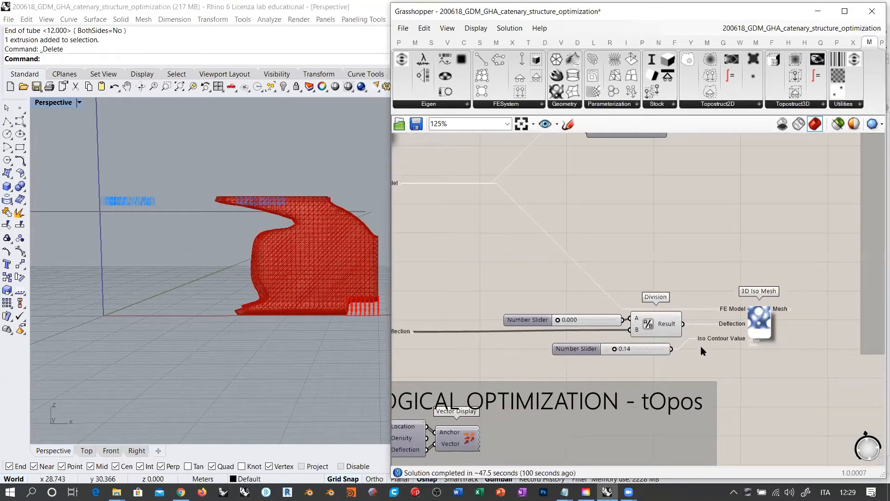
scroll(702, 350, "up", 3)
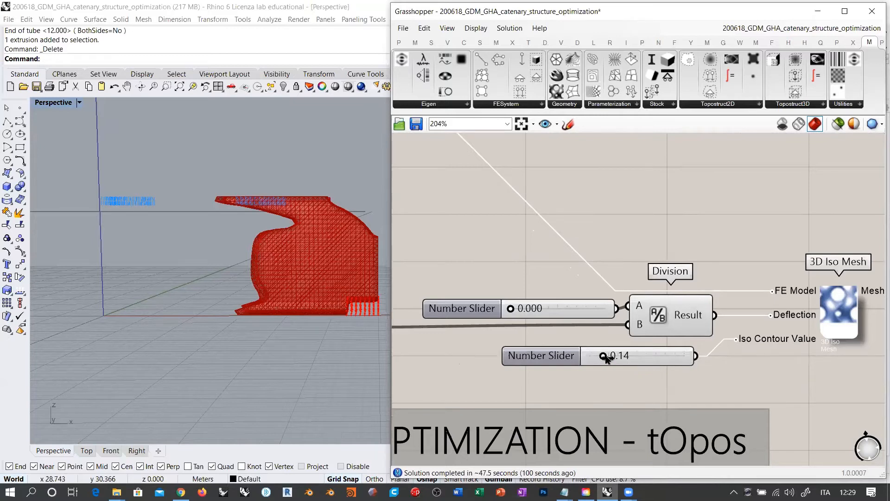
left_click_drag(614, 358, 616, 358)
left_click_drag(634, 357, 605, 366)
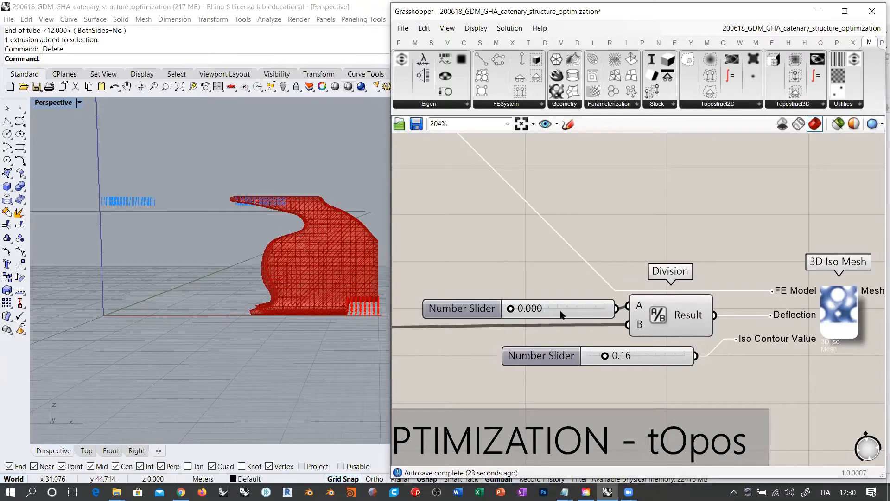
left_click_drag(560, 311, 556, 309)
- Set the Topostruct 3D solver's Optimisation iterations to 3 and let the solution recompute
right_click_drag(695, 309, 853, 330)
scroll(780, 324, "down", 6)
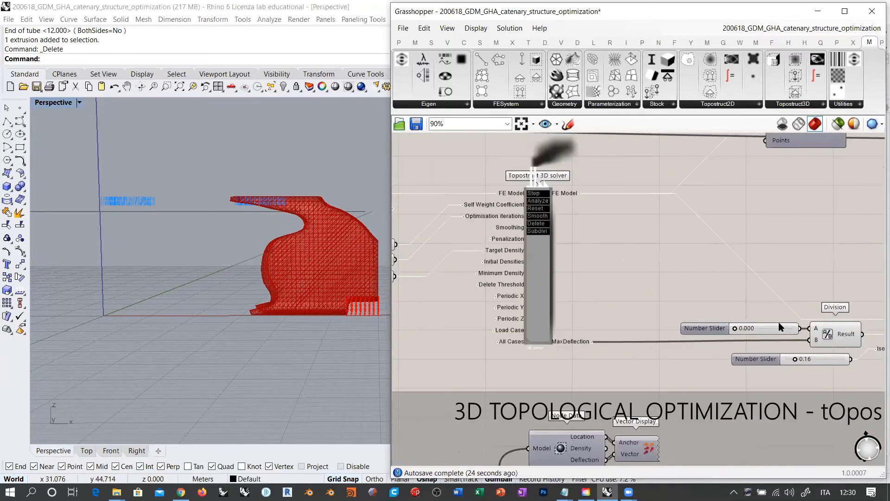
scroll(460, 257, "up", 2)
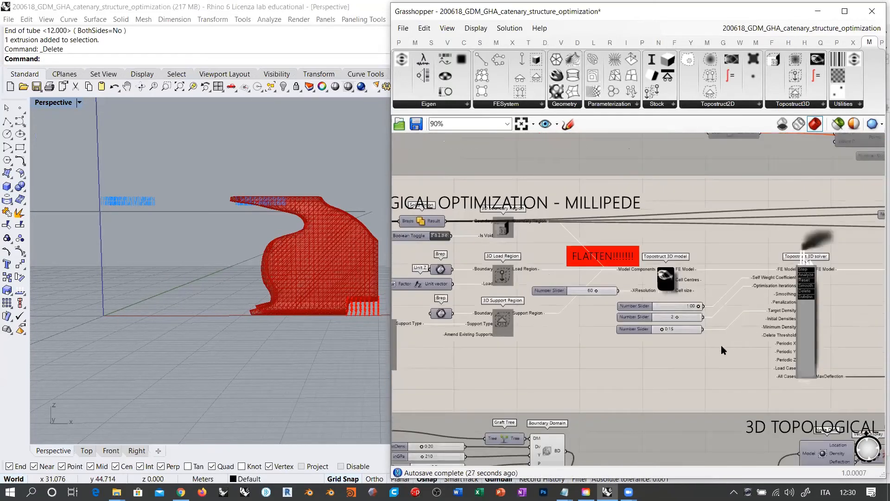
scroll(669, 331, "up", 3)
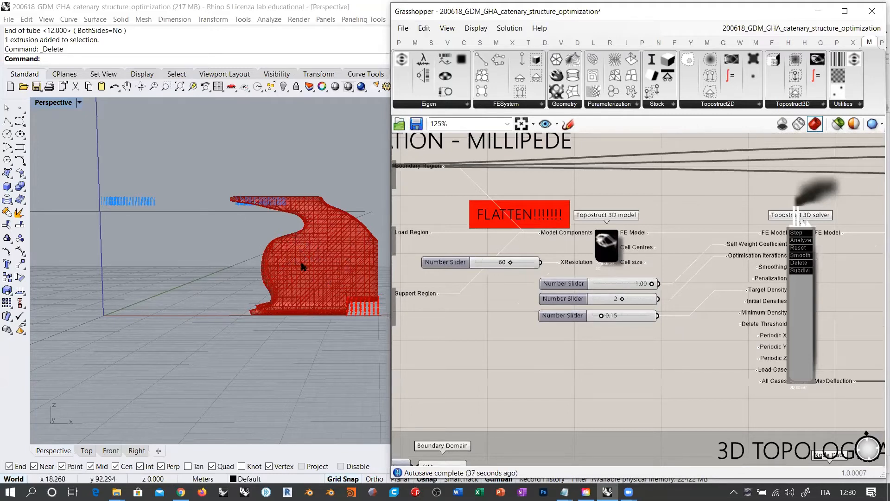
scroll(589, 353, "up", 4)
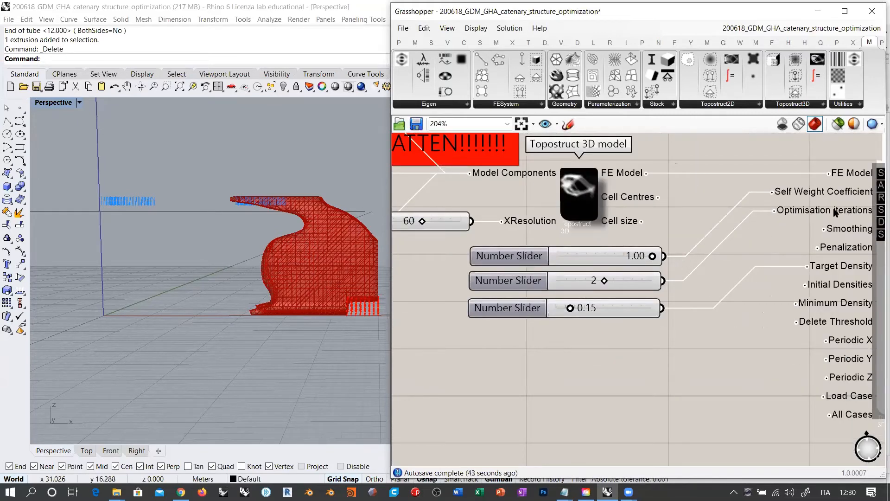
mouse_move(834, 212)
double_click(616, 279)
type("3")
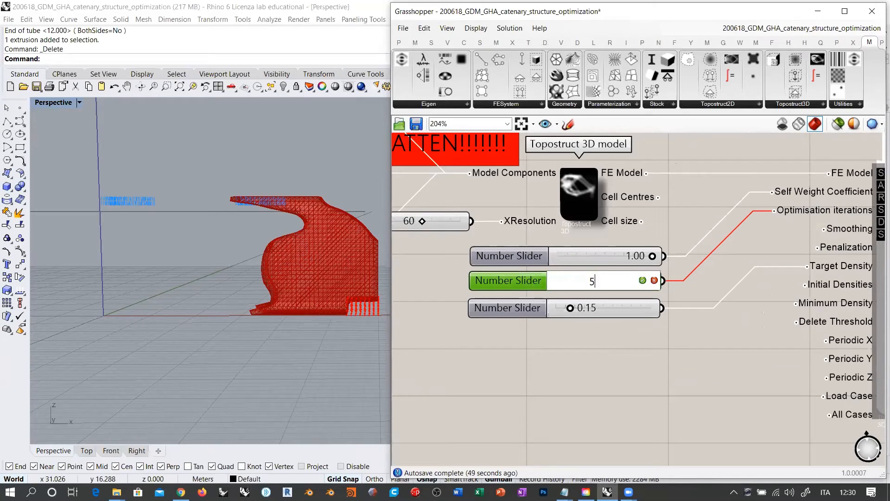
key("Return")
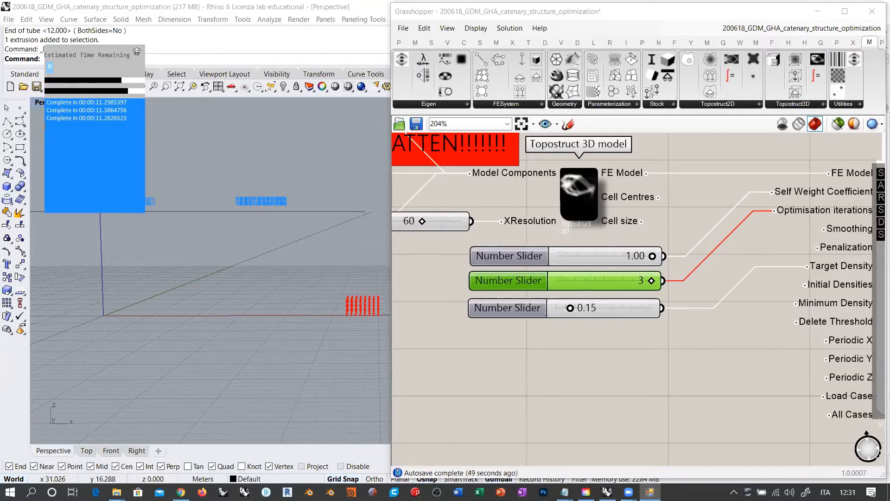
left_click(693, 352)
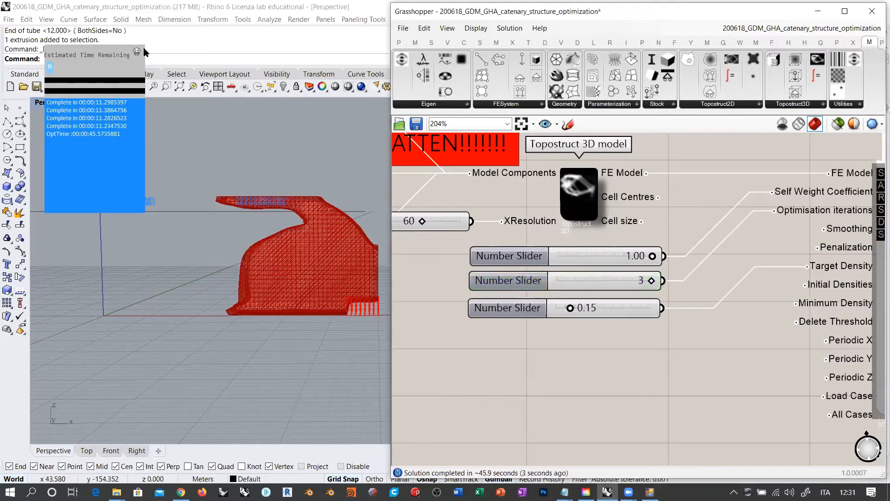
- Lower the 3D Iso Mesh's Iso Contour Value to 0.04 and view the resulting mesh from an angle
right_click_drag(693, 339, 583, 317)
scroll(538, 297, "down", 3)
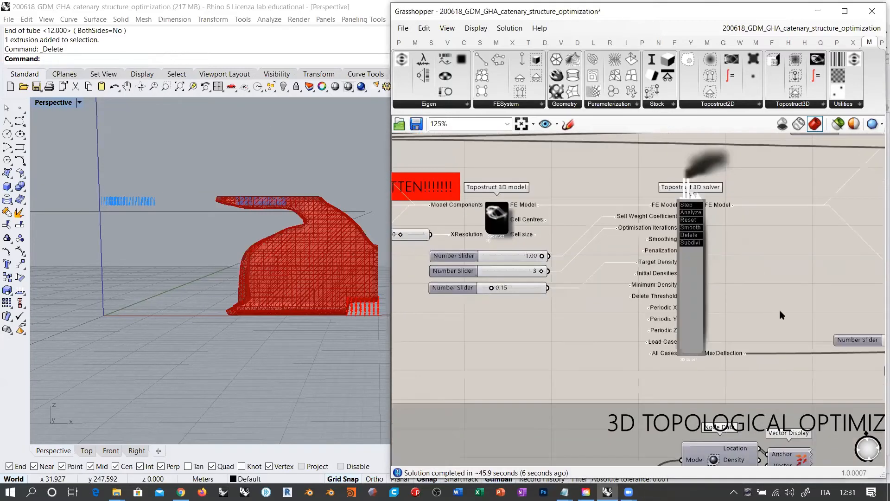
right_click_drag(757, 299, 583, 264)
scroll(831, 347, "up", 5)
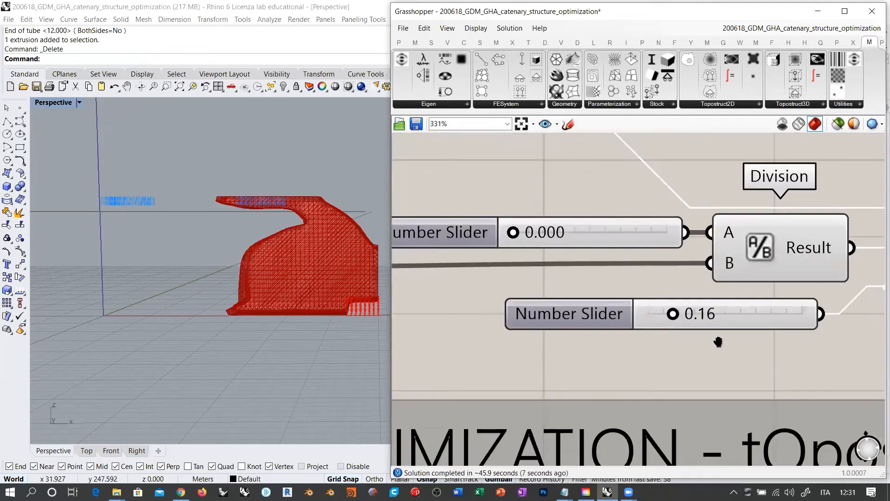
right_click_drag(719, 342, 612, 339)
left_click_drag(573, 310, 550, 310)
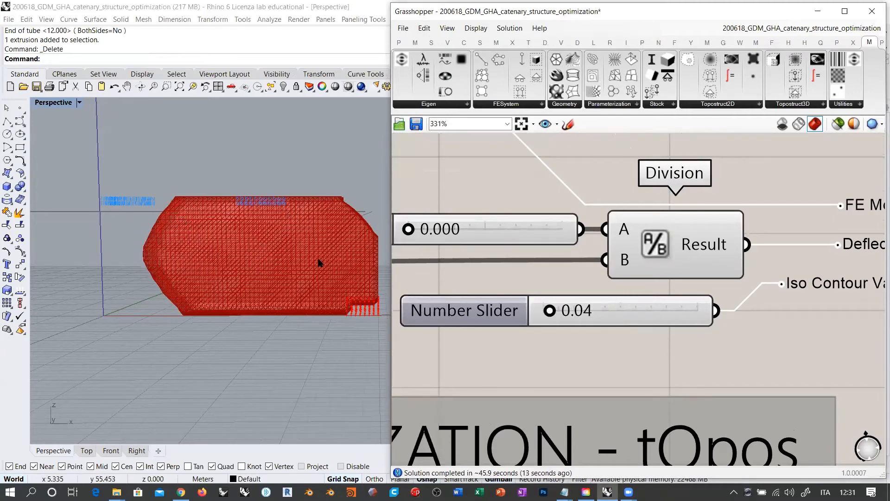
right_click_drag(268, 234, 333, 241)
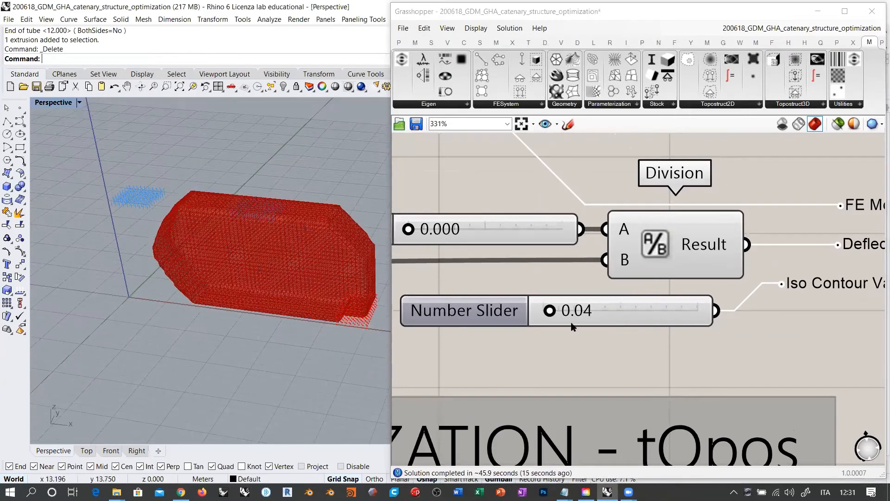
- Raise the Iso Contour Value to 0.20 and inspect the iso mesh from several sides and up close
left_click_drag(550, 311, 573, 311)
right_click_drag(322, 222, 279, 220)
scroll(335, 229, "up", 5)
scroll(259, 220, "down", 3)
left_click_drag(572, 311, 575, 311)
right_click_drag(294, 262, 269, 272)
scroll(312, 271, "up", 4)
right_click_drag(325, 229, 287, 267)
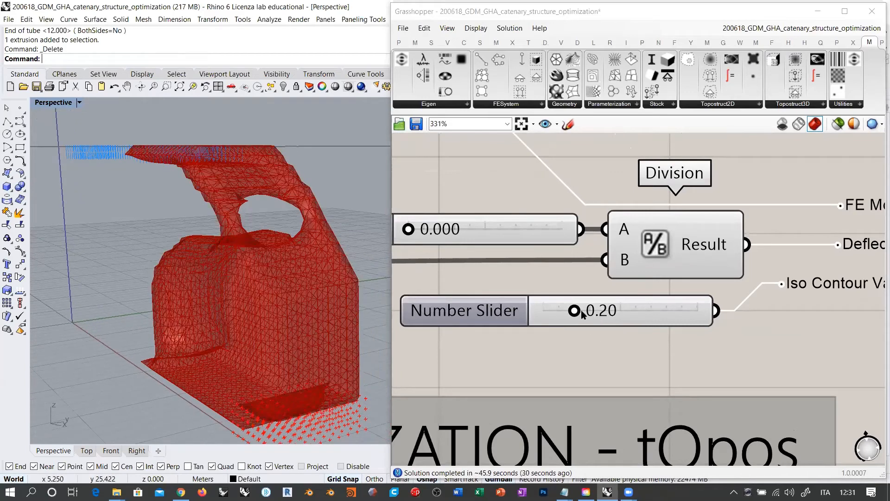
right_click_drag(288, 225, 309, 238)
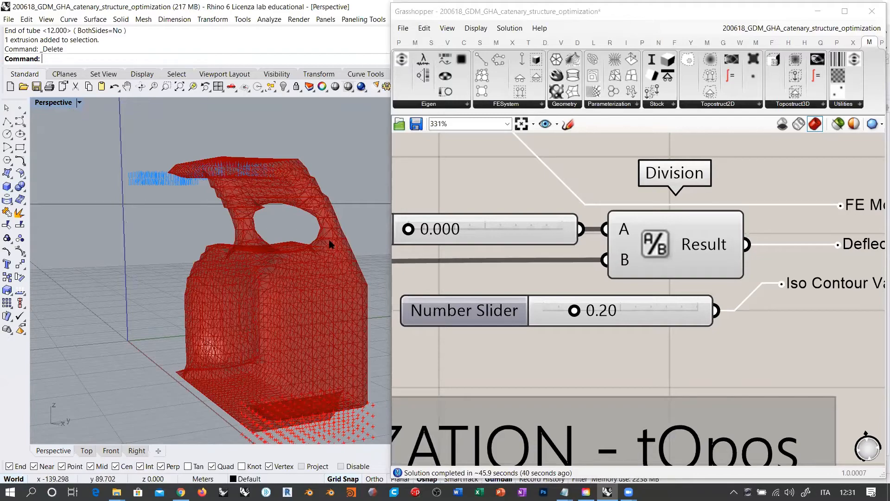
right_click_drag(234, 248, 279, 250)
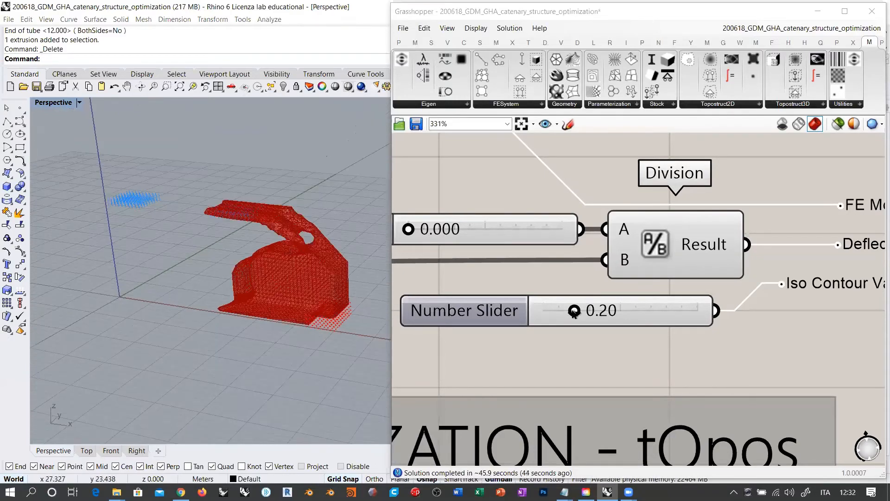
- Set the Iso Contour Value to 0.15 and view the iso mesh from the side
left_click_drag(575, 311, 568, 312)
right_click_drag(292, 287, 271, 245)
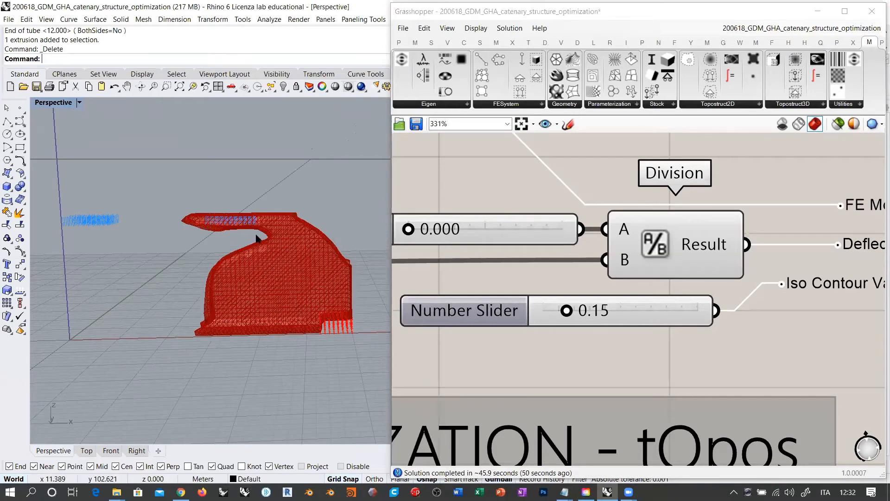
scroll(657, 269, "down", 5)
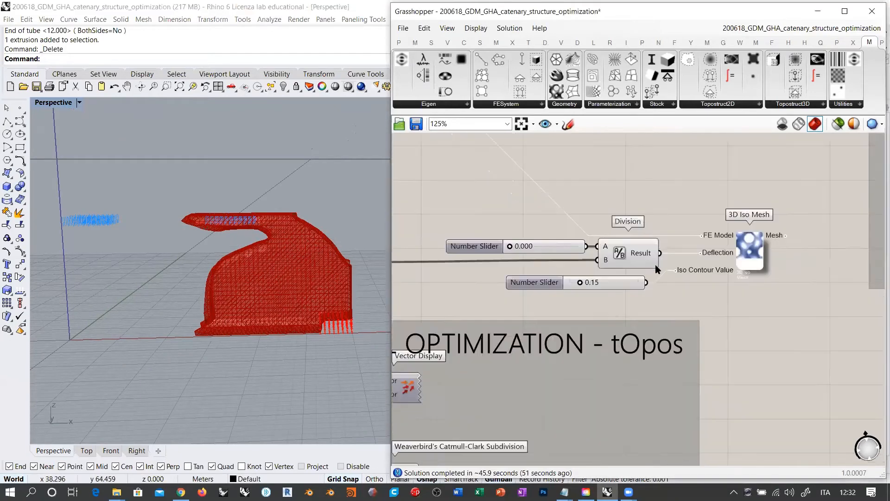
scroll(657, 269, "down", 2)
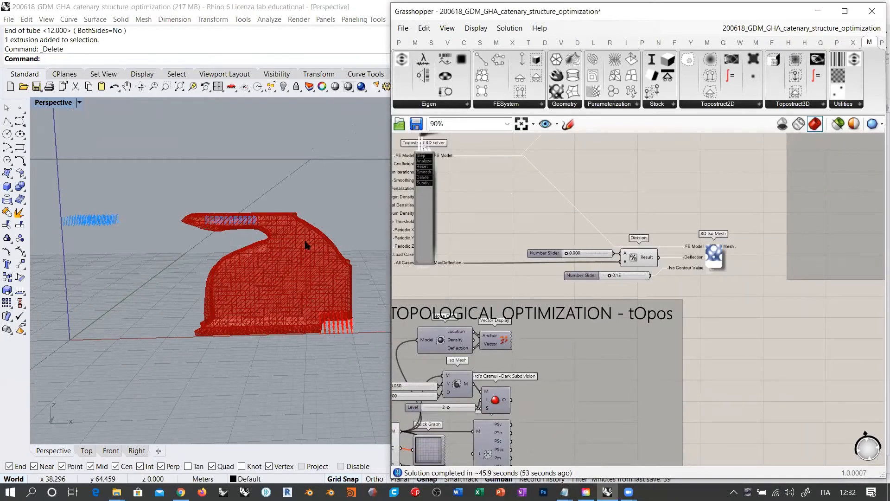
- Group all components of the Millipede 3D topological optimization definition and disable them
right_click_drag(675, 223, 747, 263)
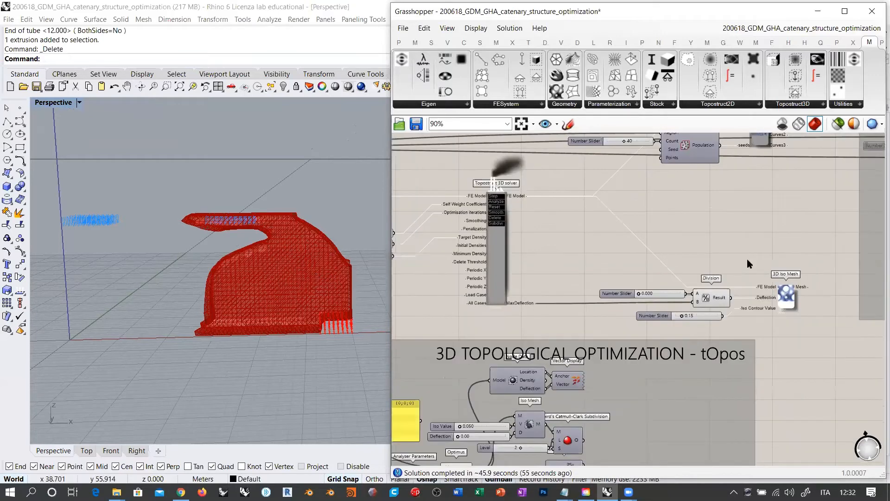
scroll(649, 235, "down", 3)
right_click_drag(649, 235, 731, 250)
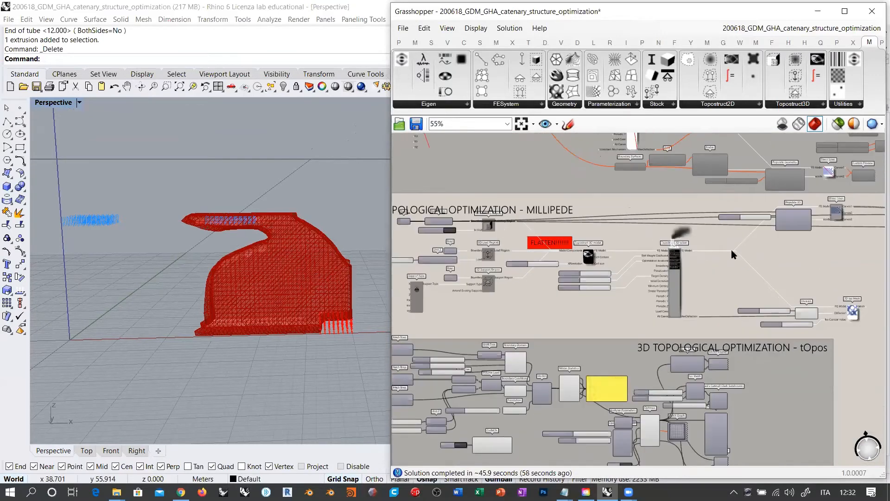
scroll(730, 249, "down", 2)
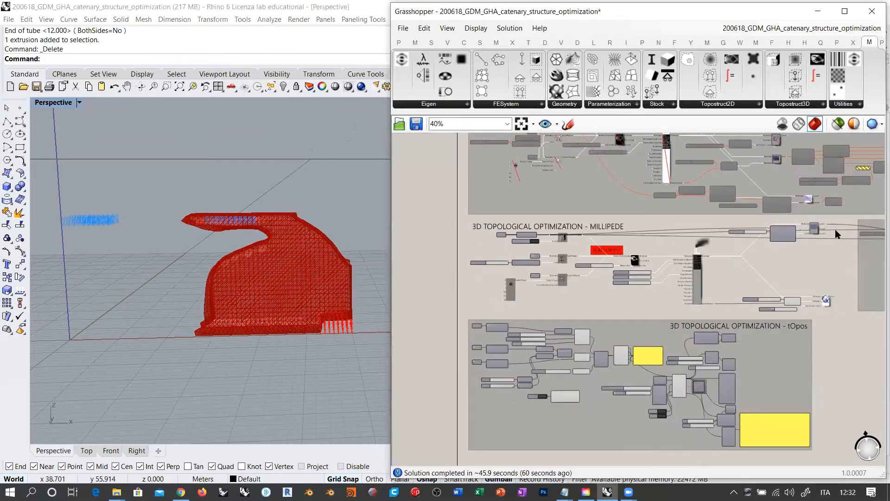
left_click_drag(840, 218, 442, 312)
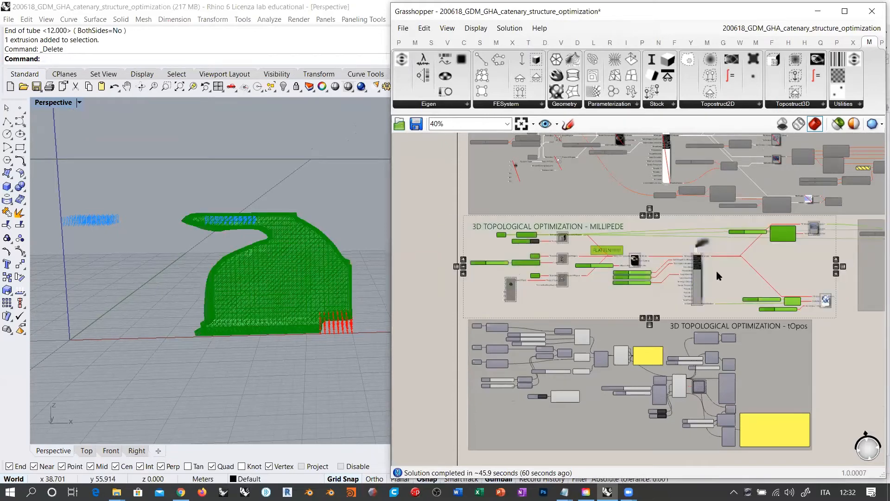
left_click(723, 281)
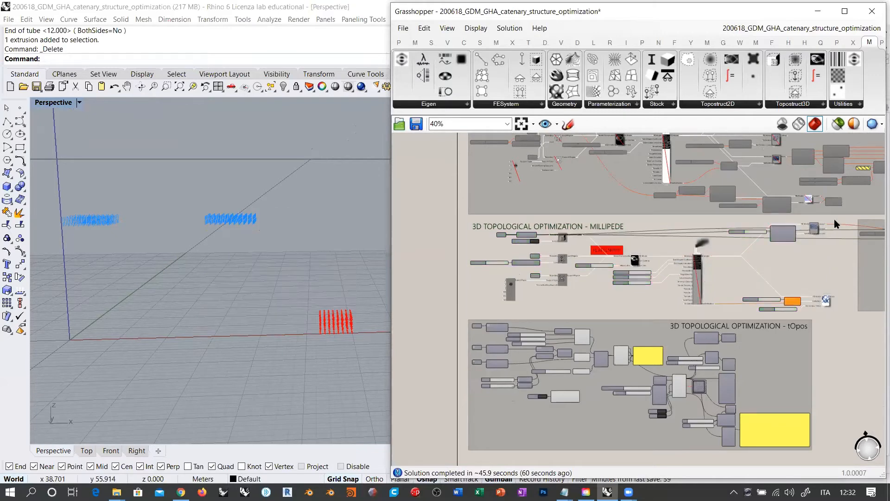
left_click_drag(839, 217, 461, 312)
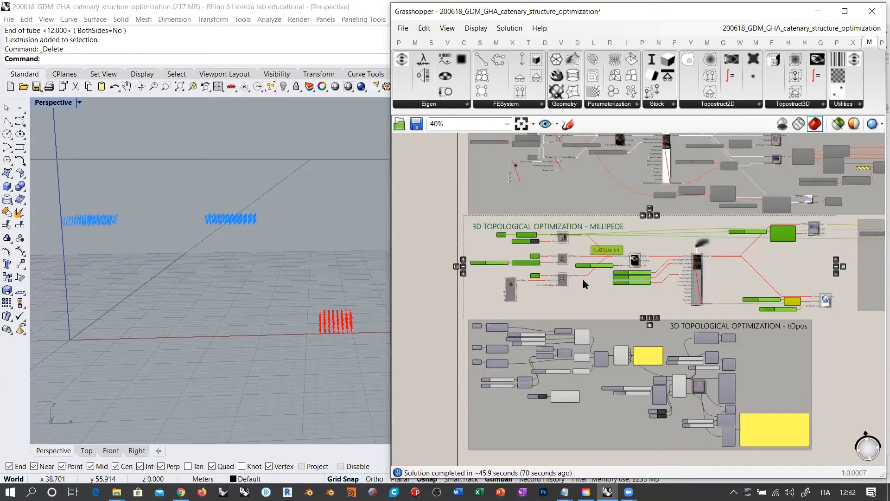
key("ctrl+g")
key("ctrl+e")
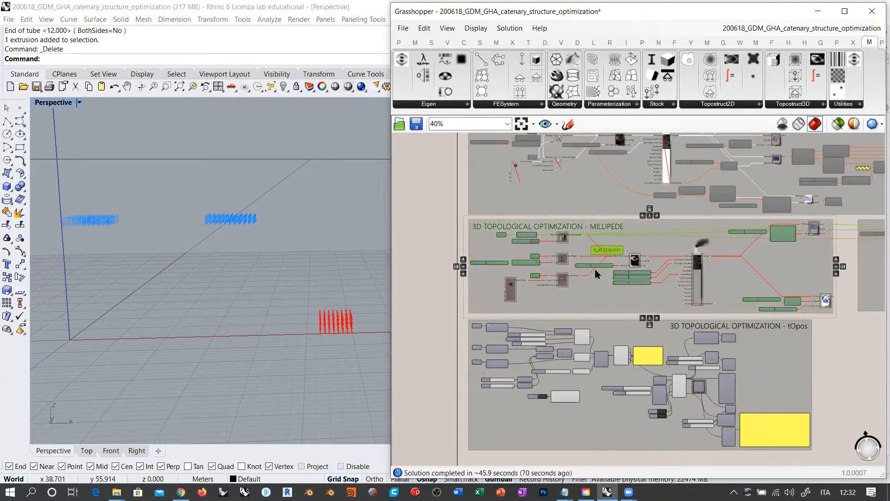
left_click(425, 238)
- Try toggling the enabled state of the Topostruct 3D model component, and undo the change
right_click_drag(454, 326, 455, 268)
right_click_drag(428, 230, 413, 261)
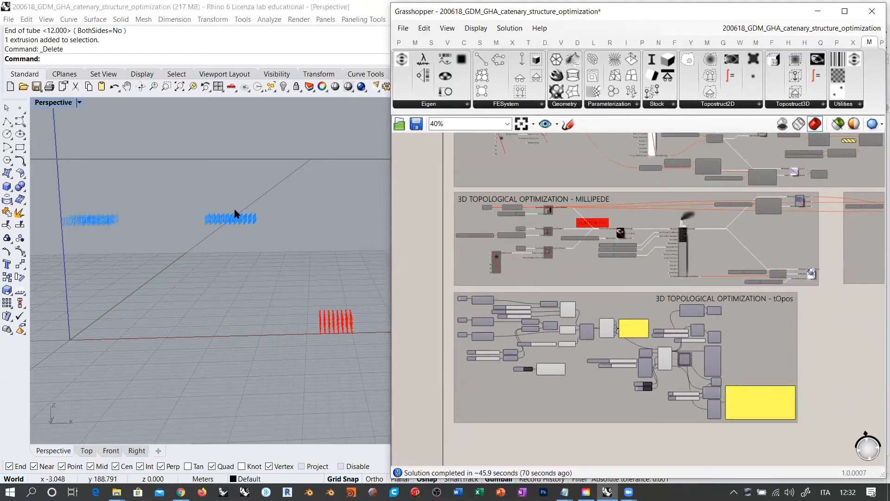
scroll(561, 254, "up", 5)
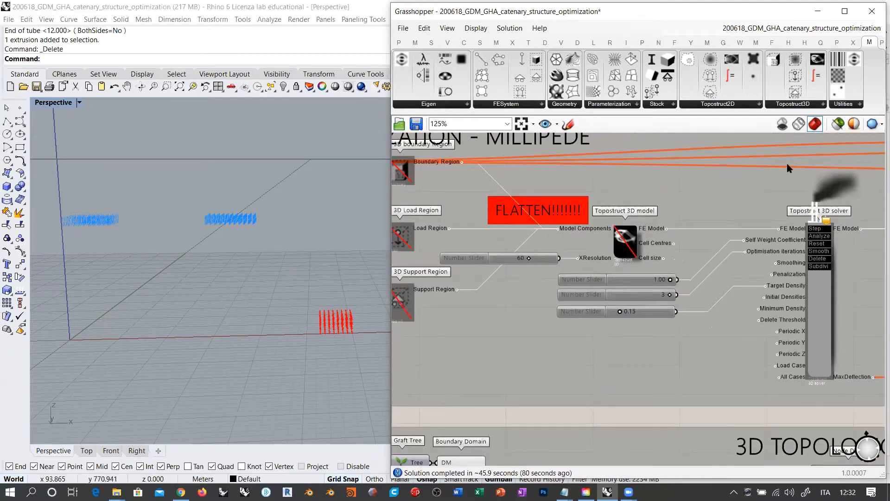
left_click(625, 241)
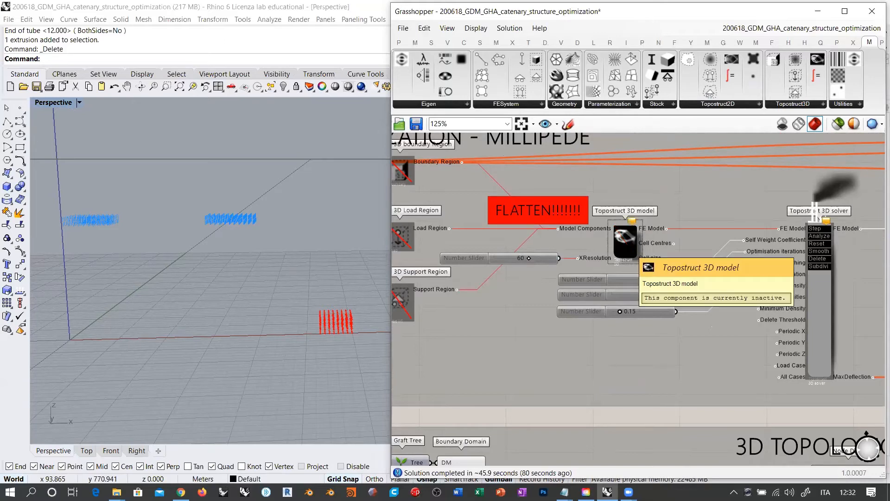
key("ctrl+e")
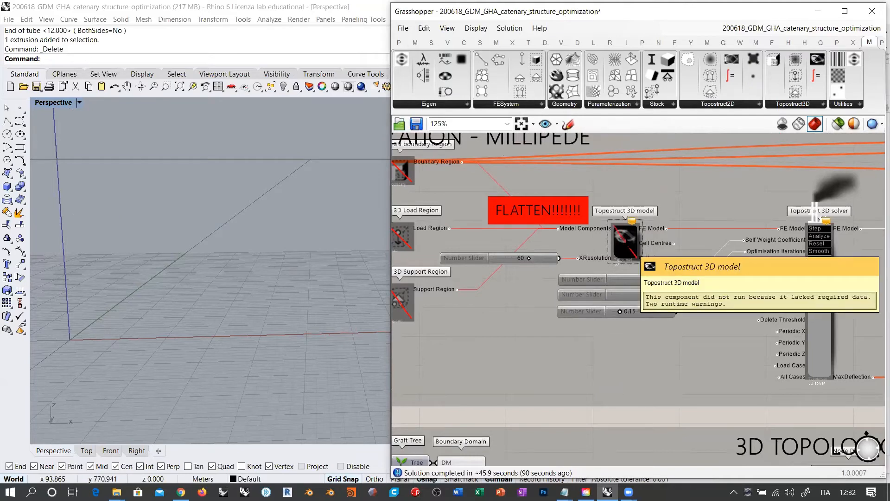
key("ctrl+z")
scroll(629, 231, "down", 2)
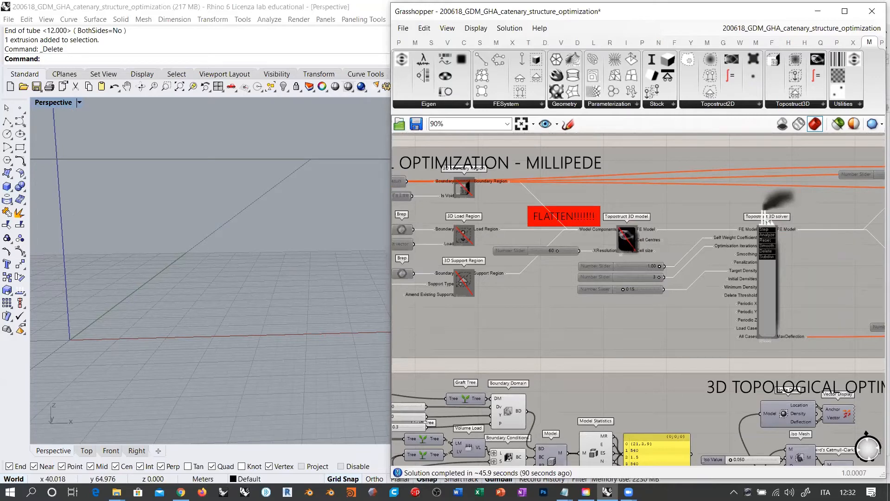
scroll(617, 236, "down", 2)
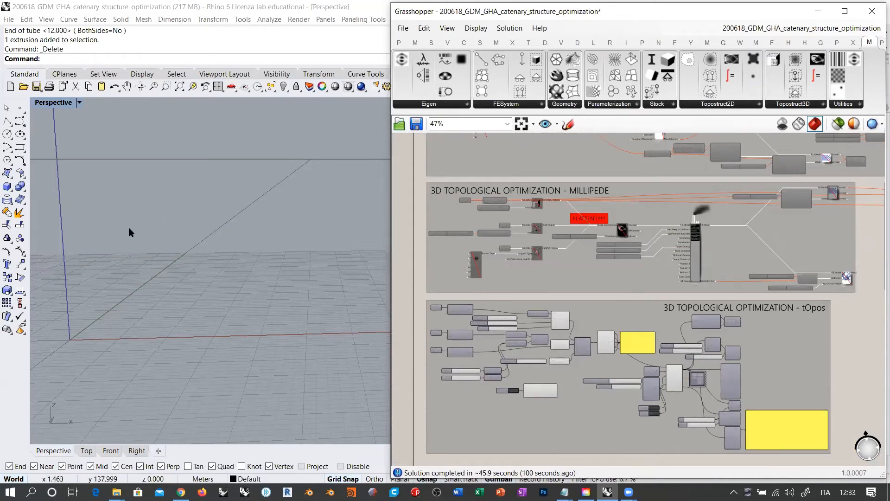
- Check in the viewport which geometry each of the three Brep inputs of the tOpos definition references
right_click_drag(413, 270, 412, 216)
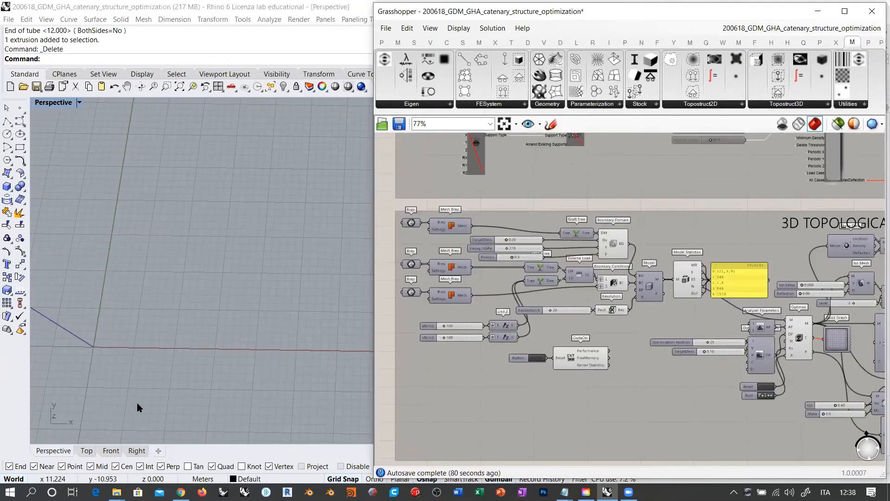
right_click_drag(137, 408, 417, 229)
left_click(411, 223)
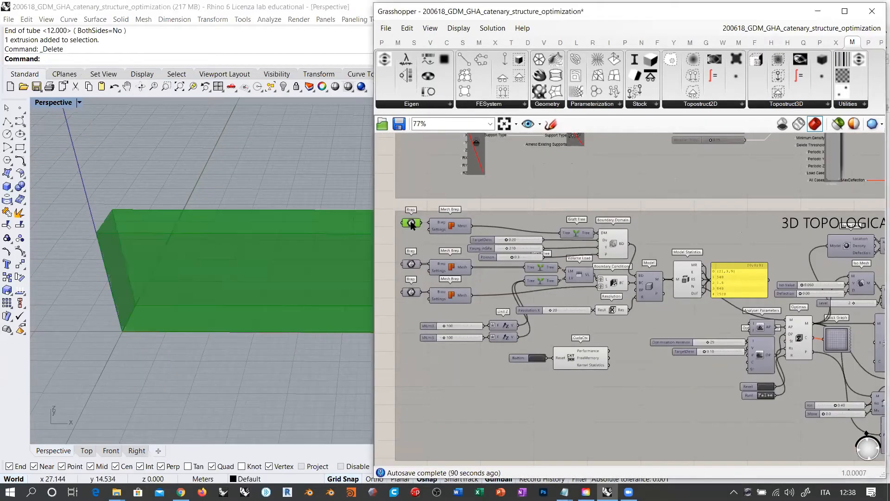
left_click(410, 264)
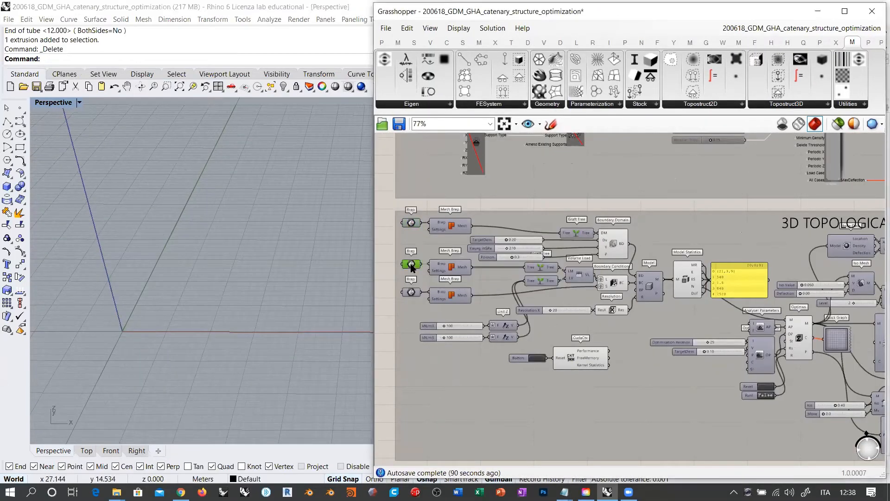
left_click(410, 292)
right_click_drag(235, 283, 264, 308)
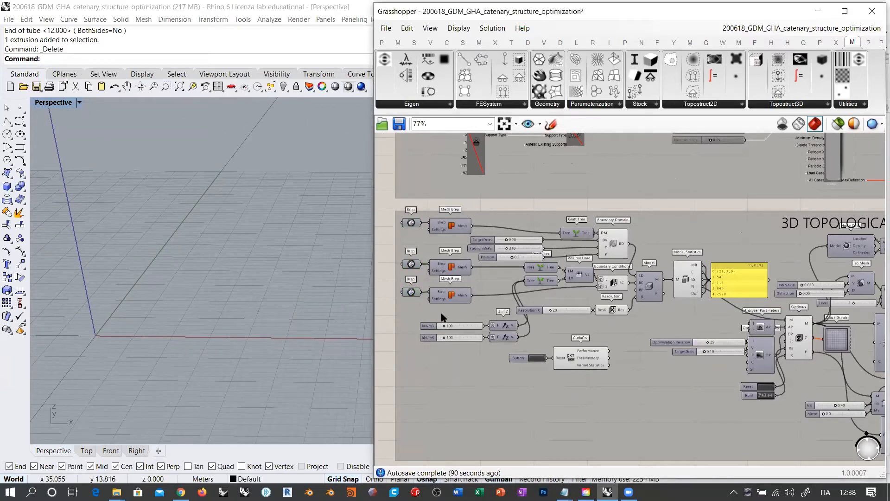
- Examine the tOpos Model component with its connected inputs and check its GPU and CPU mode options
scroll(599, 330, "up", 5)
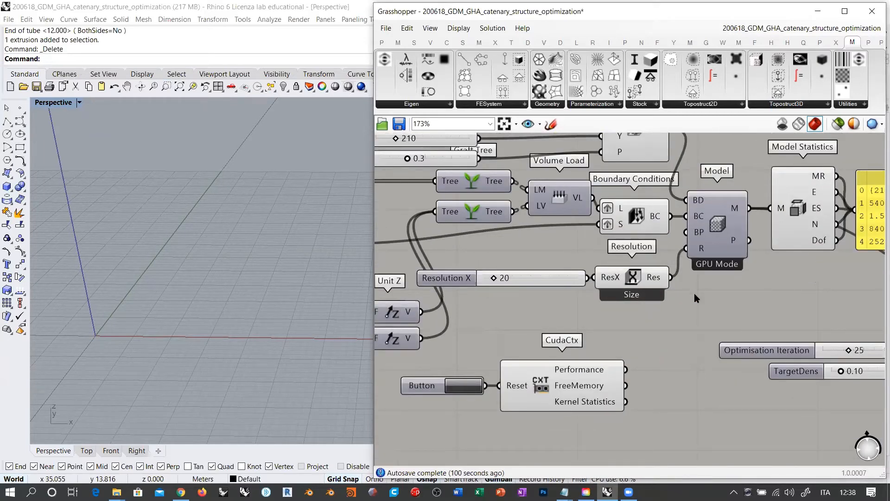
right_click_drag(712, 288, 702, 316)
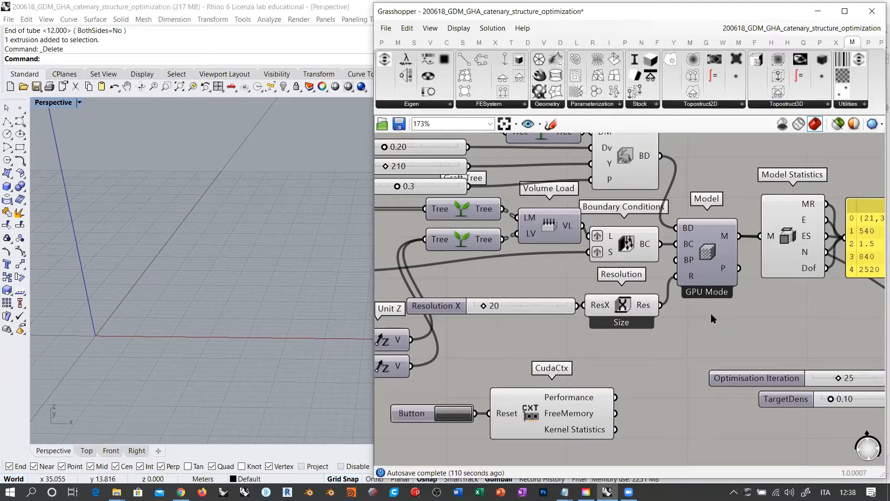
right_click_drag(654, 342, 705, 310)
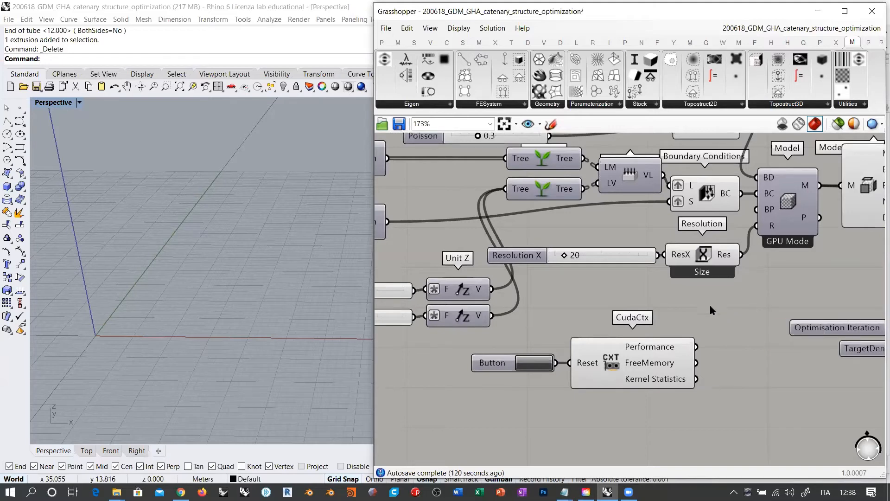
right_click_drag(713, 310, 707, 317)
scroll(707, 317, "down", 3)
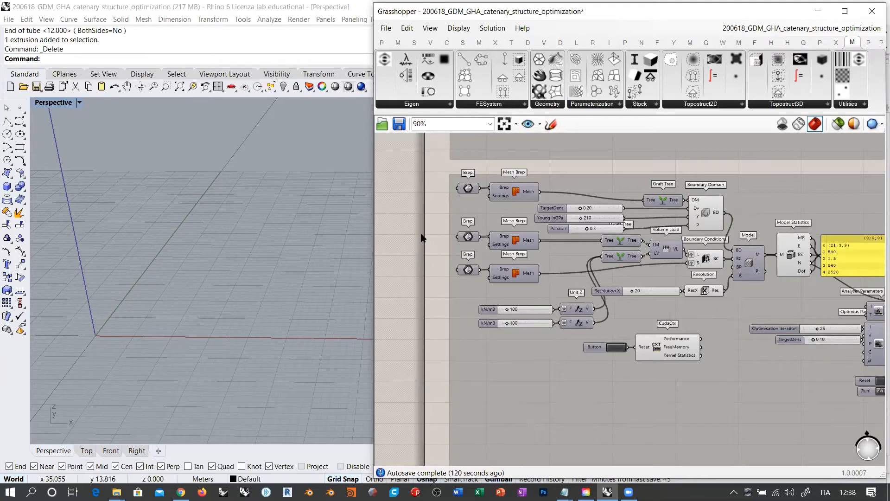
right_click_drag(766, 287, 664, 282)
scroll(664, 282, "up", 2)
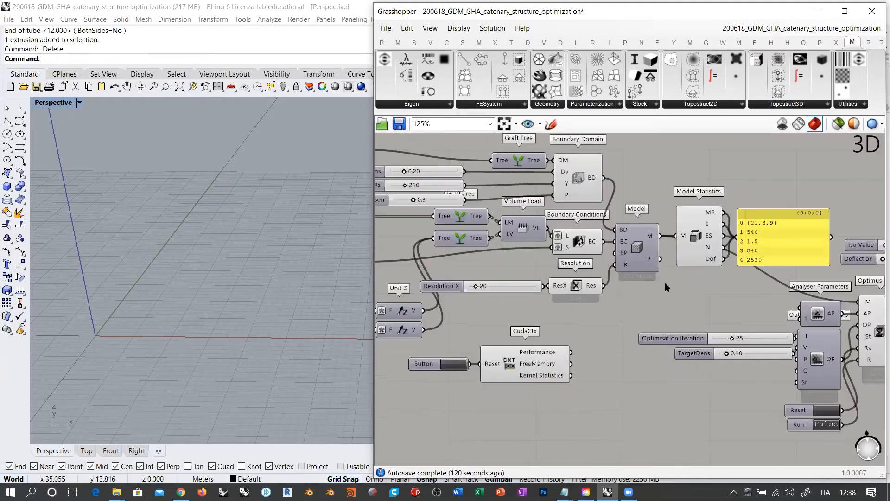
right_click(639, 249)
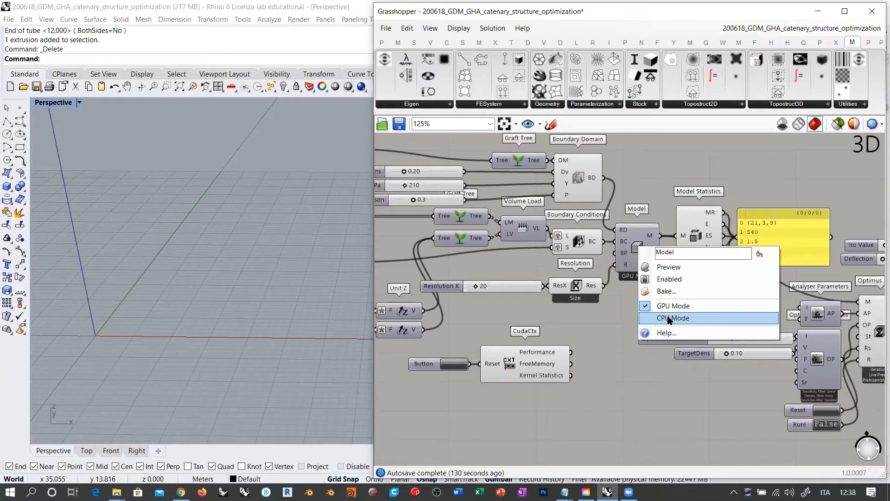
left_click(617, 306)
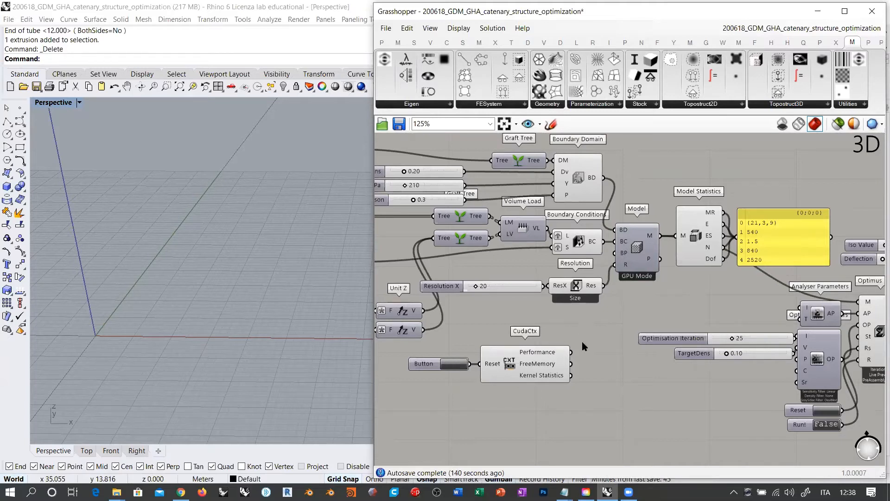
- Review the tOpos Model component's settings again and examine the CudaCtx component with its Reset button up close
right_click_drag(690, 316, 743, 333)
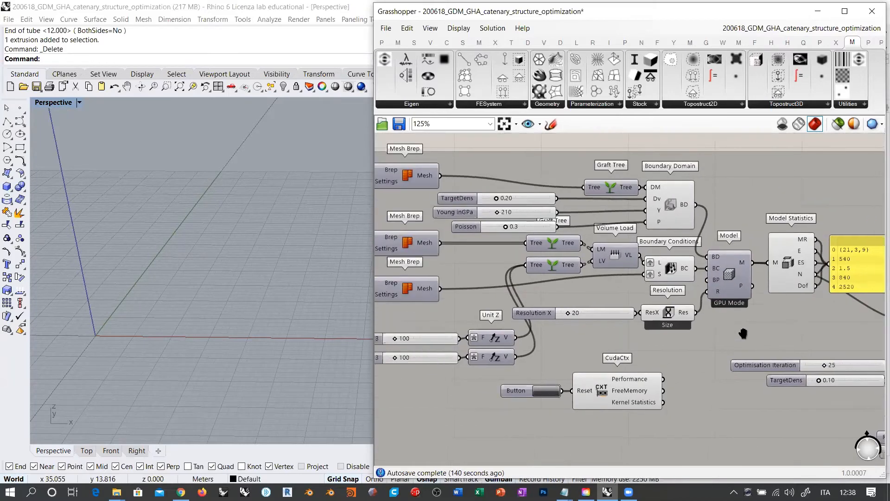
scroll(743, 332, "down", 2)
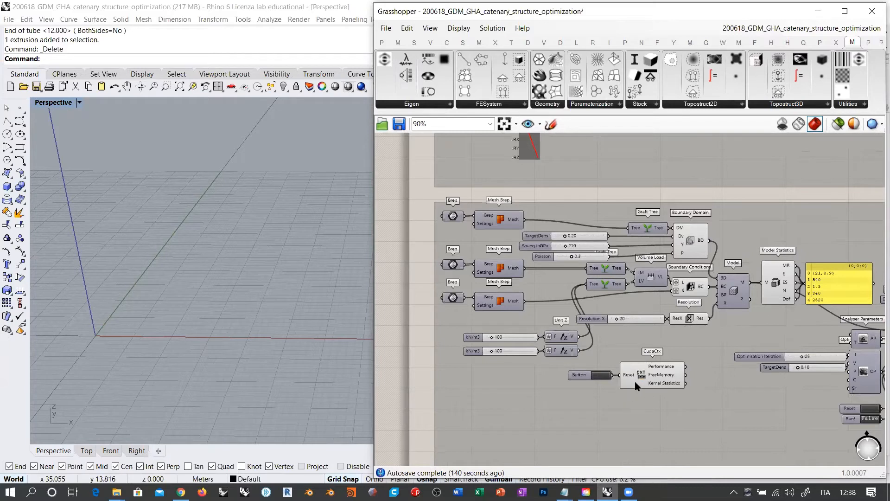
right_click_drag(415, 222, 402, 219)
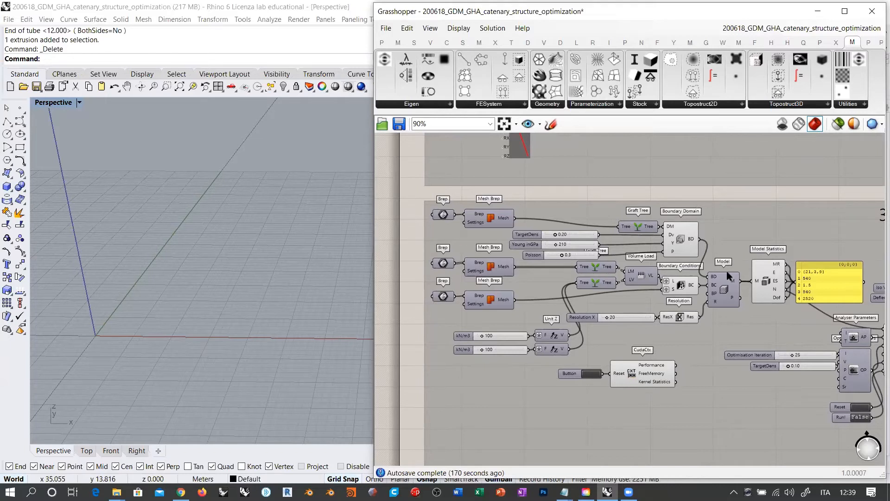
right_click(726, 290)
scroll(646, 430, "up", 5)
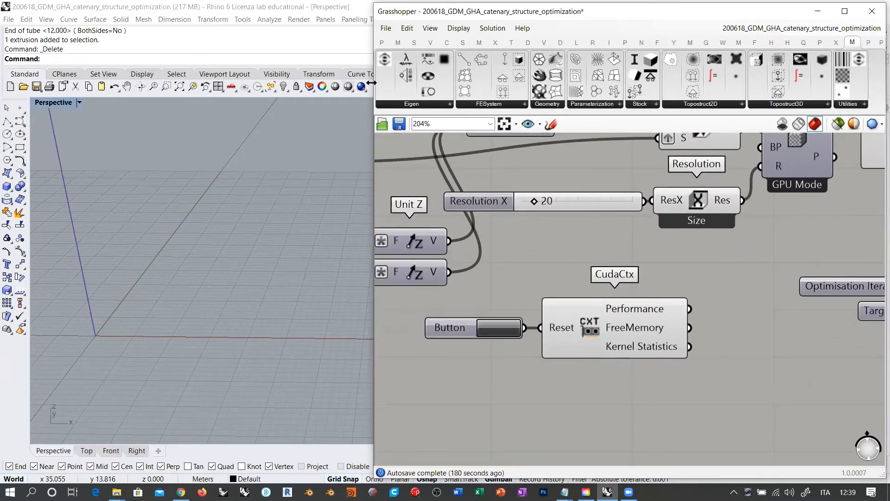
- Bring up the tOpos plugin's component palette and look up the description of the CudaCtx component
left_click_drag(371, 82, 85, 82)
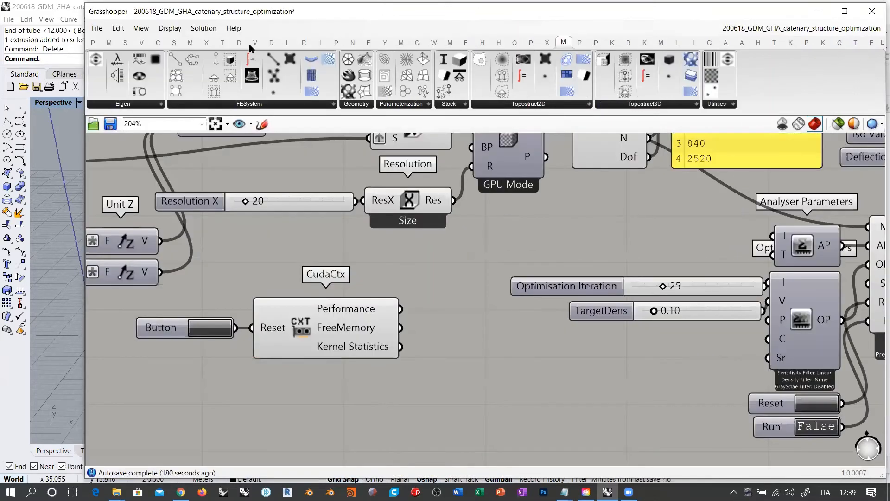
left_click(845, 11)
left_click(869, 36)
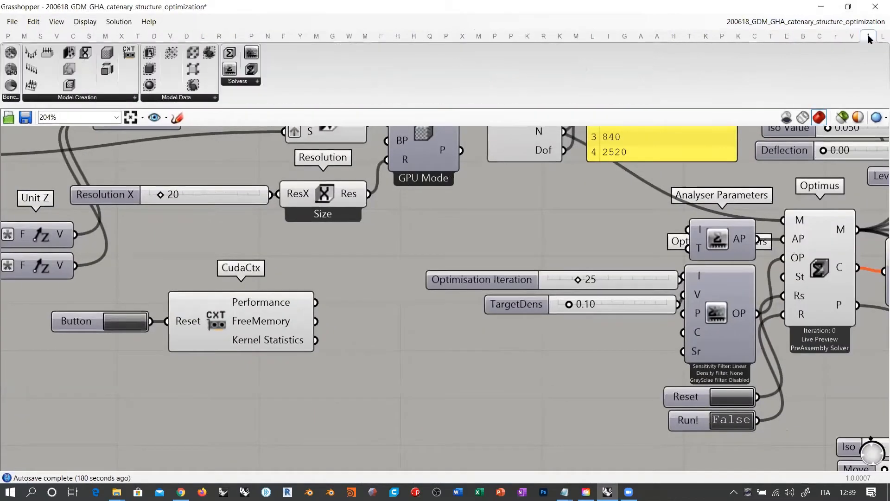
double_click(81, 3)
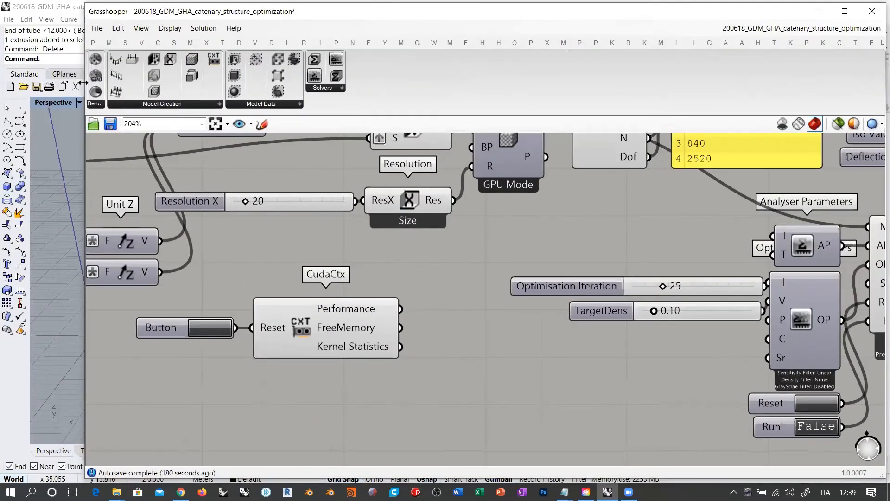
left_click_drag(81, 83, 433, 82)
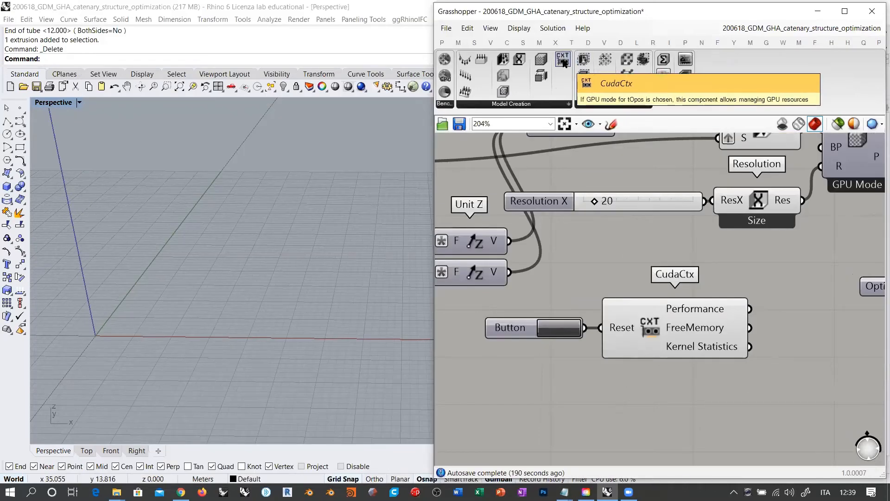
- Examine how the meshed Breps, material sliders, Unit Z loads and resolution feed the tOpos Model component
right_click_drag(735, 271, 711, 262)
scroll(693, 266, "down", 2)
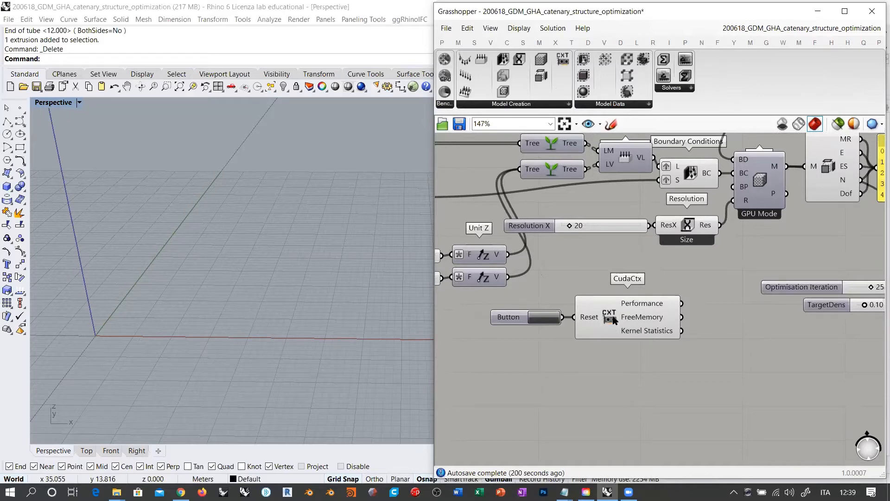
scroll(612, 330, "down", 2)
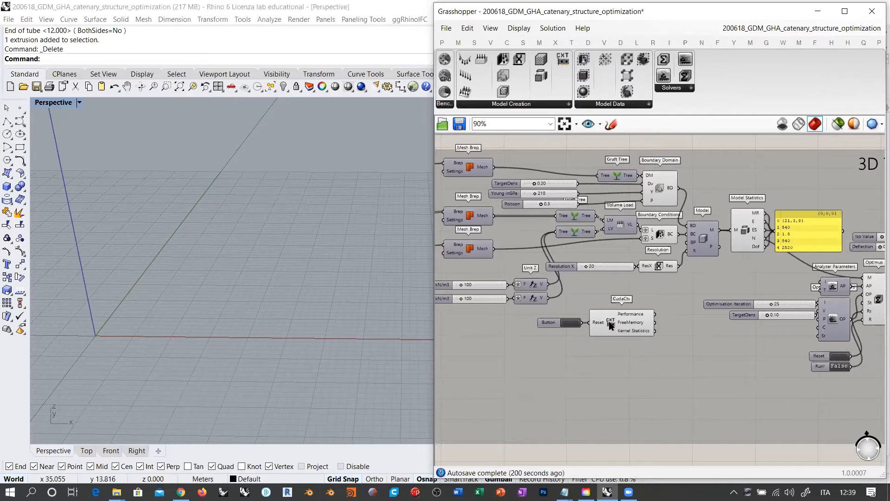
right_click_drag(615, 327, 677, 317)
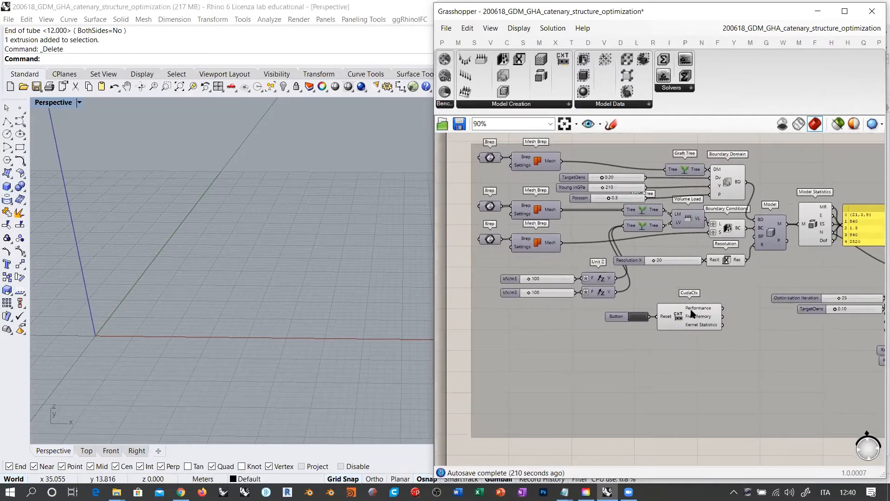
scroll(679, 319, "up", 2)
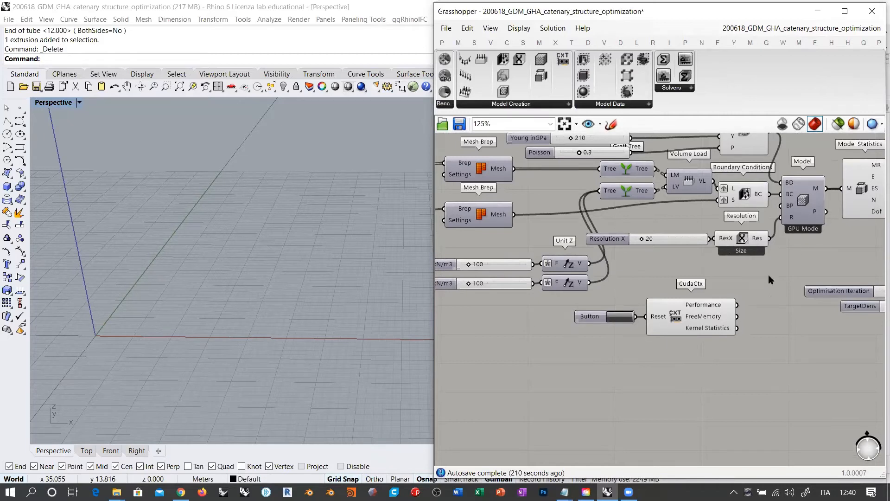
right_click_drag(720, 266, 759, 302)
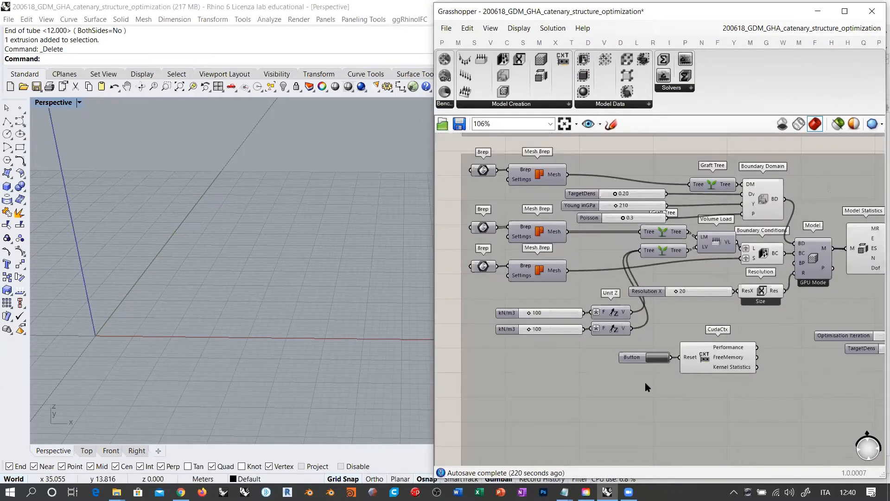
right_click_drag(599, 251, 642, 306)
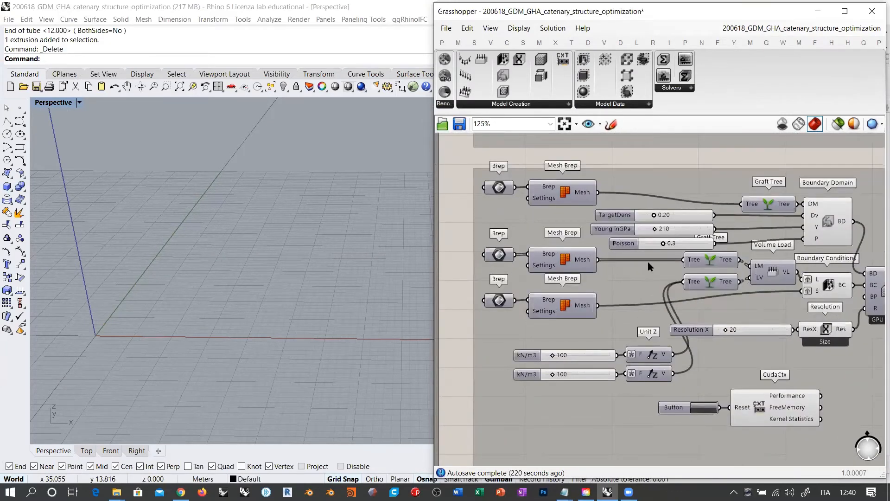
right_click_drag(648, 270, 645, 271)
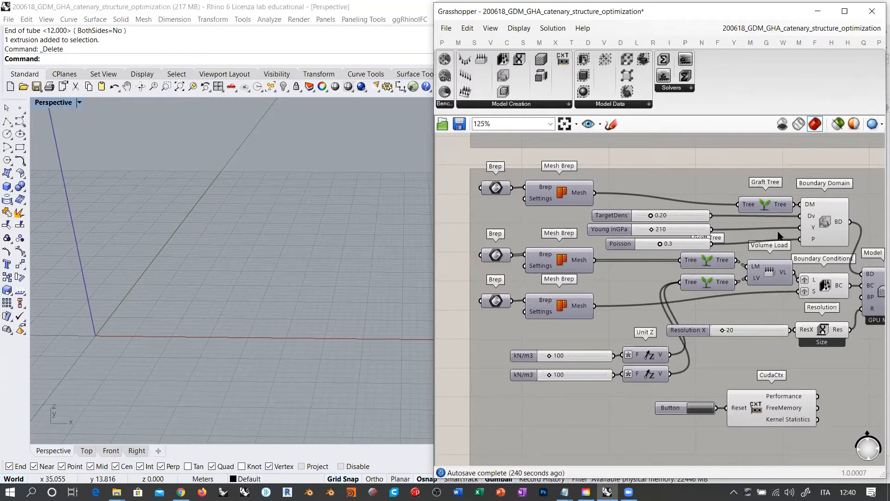
right_click_drag(769, 228, 748, 225)
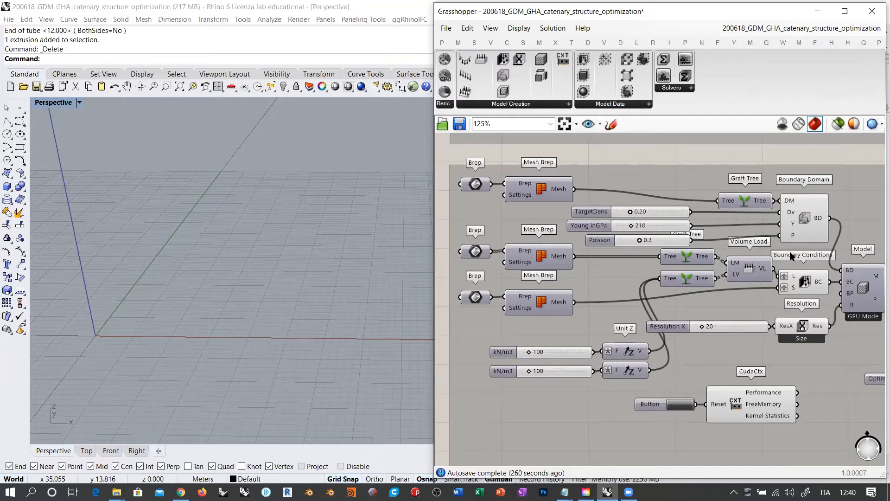
- Inspect the Boundary Domain inputs and trace the wires of the two Graft Tree components feeding Volume Load
mouse_move(791, 203)
mouse_move(792, 238)
left_click(700, 256)
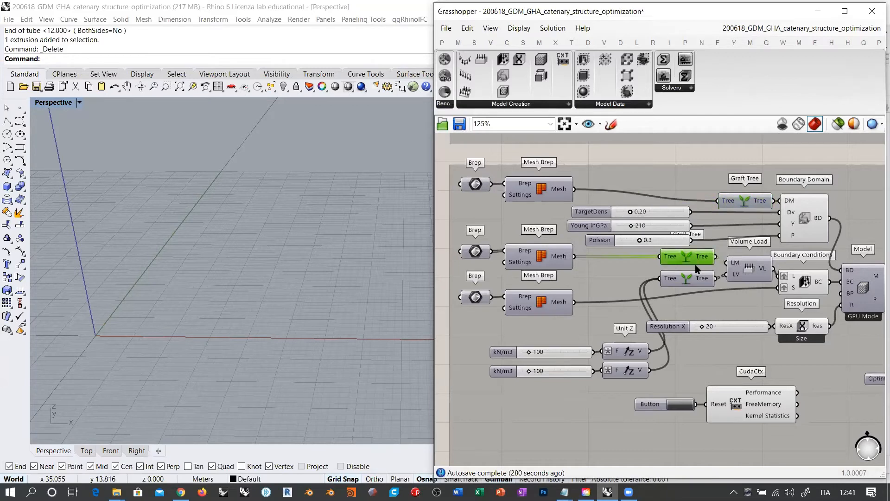
left_click(693, 278)
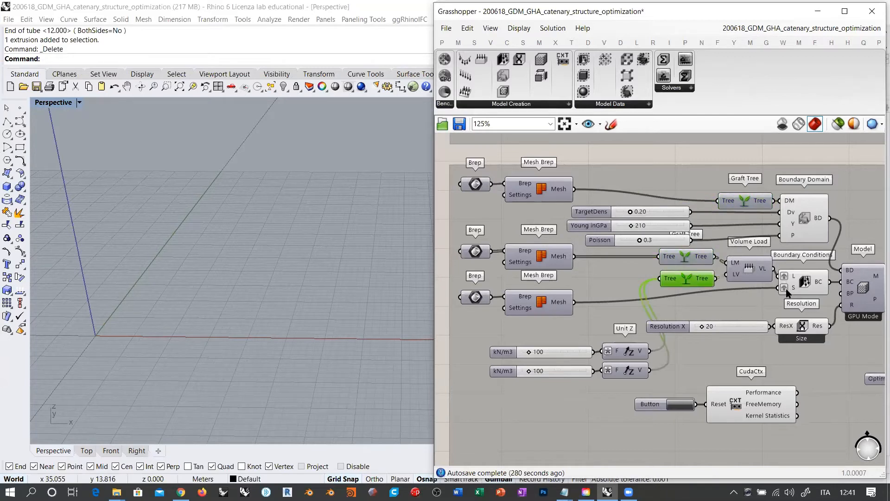
left_click(444, 277)
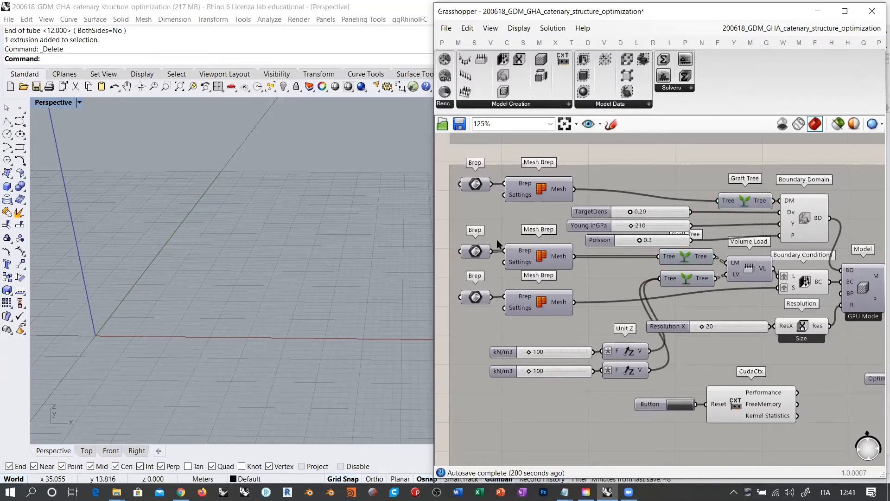
- Inspect the first Brep input's geometry in the viewport and turn on the preview of the second Brep input
left_click(475, 184)
right_click_drag(310, 251, 315, 250)
left_click(477, 184)
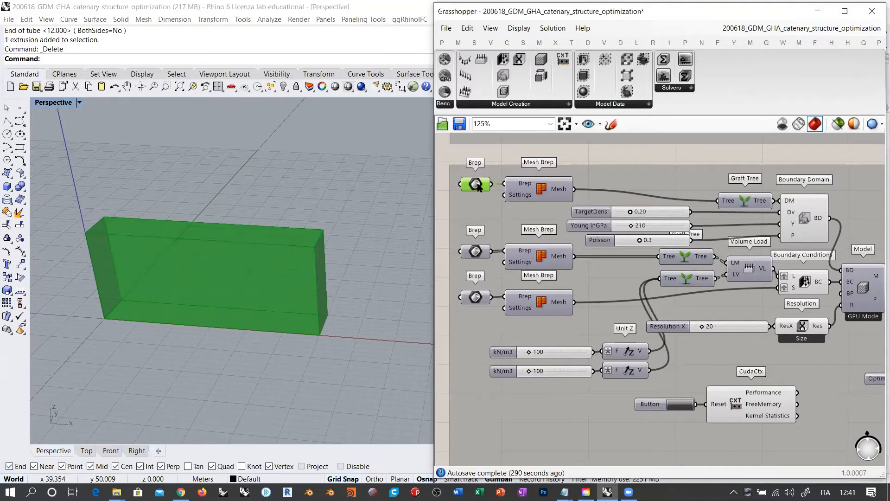
left_click(478, 258)
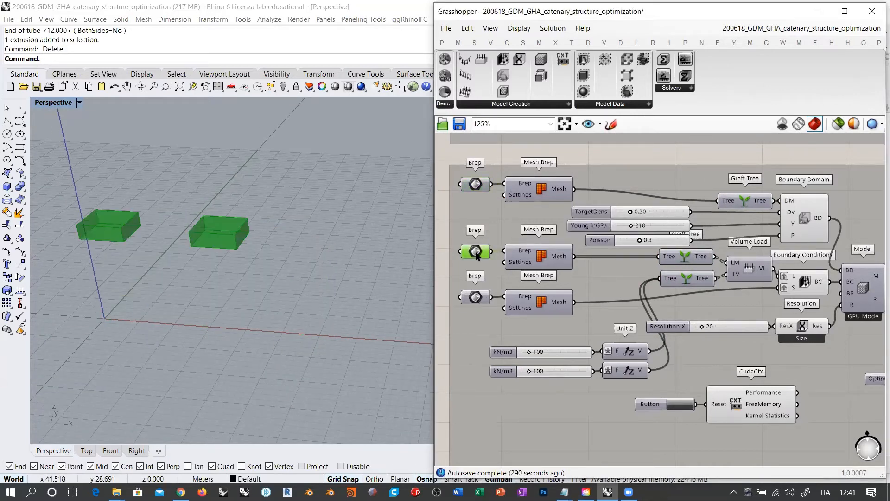
- Add a Mesh Box component on the empty canvas beside the tOpos definition's Brep inputs
right_click_drag(530, 247, 668, 242)
double_click(538, 220)
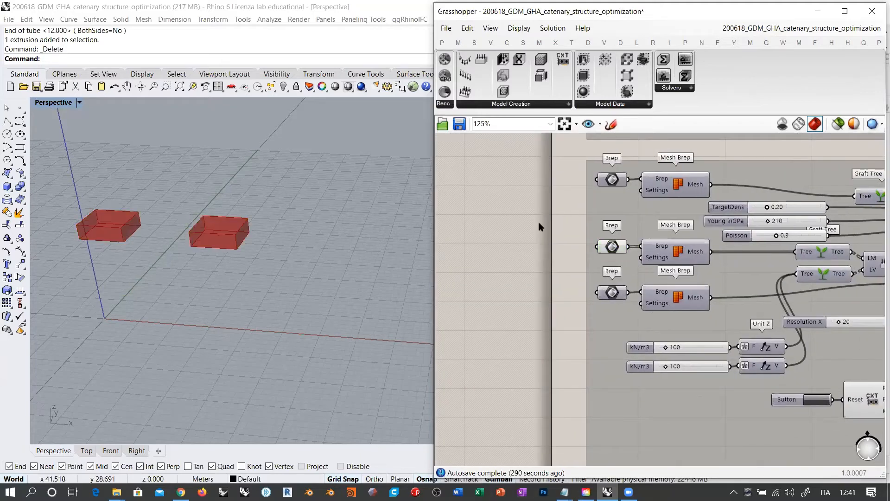
type("mesh box")
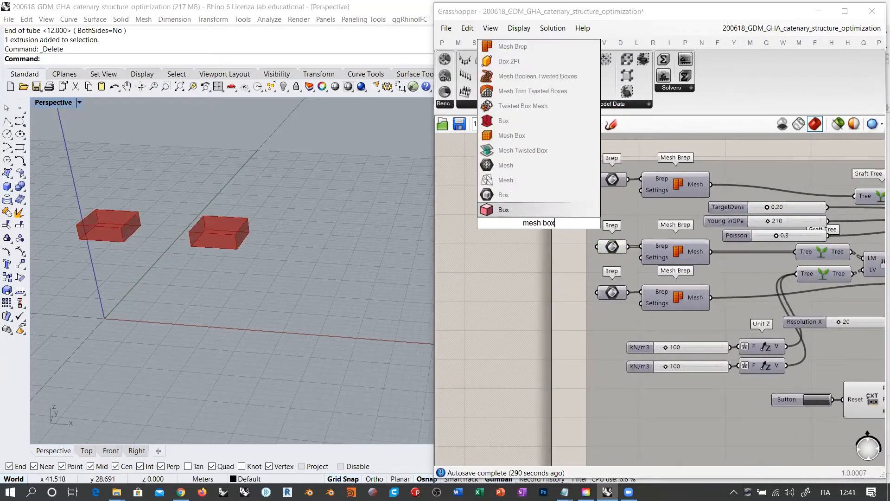
left_click(512, 136)
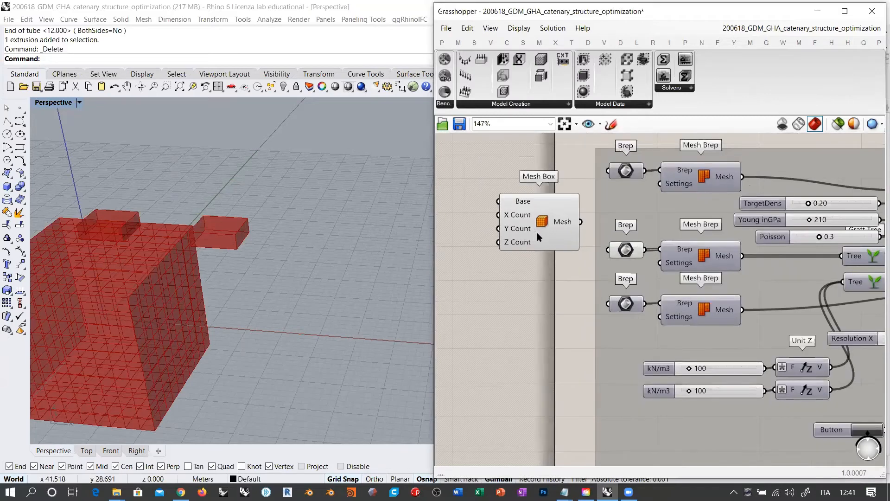
- Copy the second Brep input onto the empty canvas and space it out in front of the Mesh Box
left_click_drag(547, 225, 554, 219)
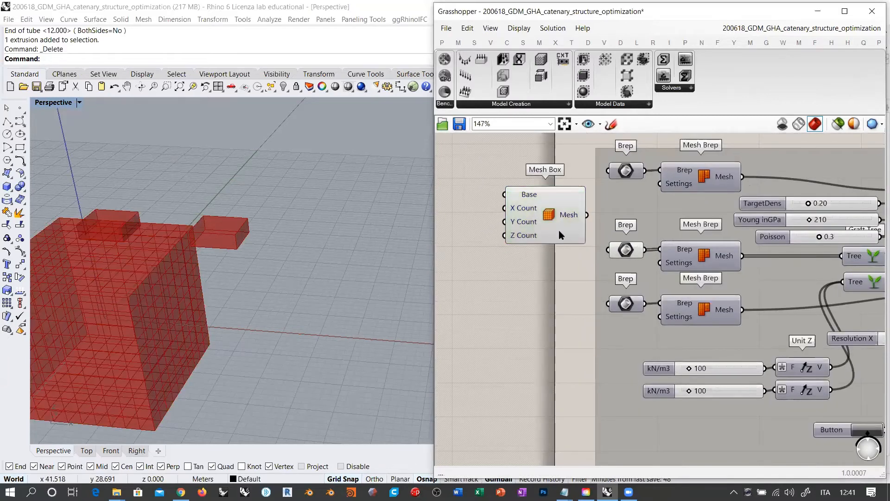
left_click_drag(628, 255, 474, 231, "alt")
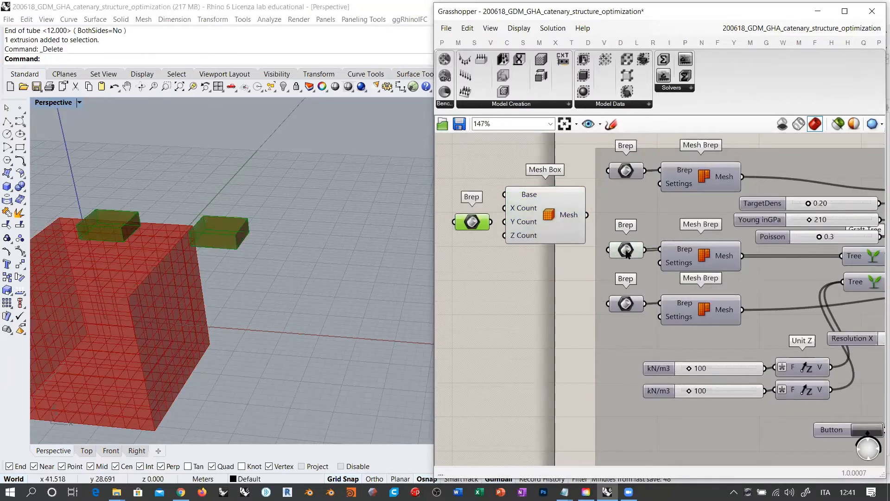
left_click_drag(627, 251, 551, 256, "alt")
right_click_drag(551, 257, 686, 267)
left_click_drag(605, 236, 529, 219)
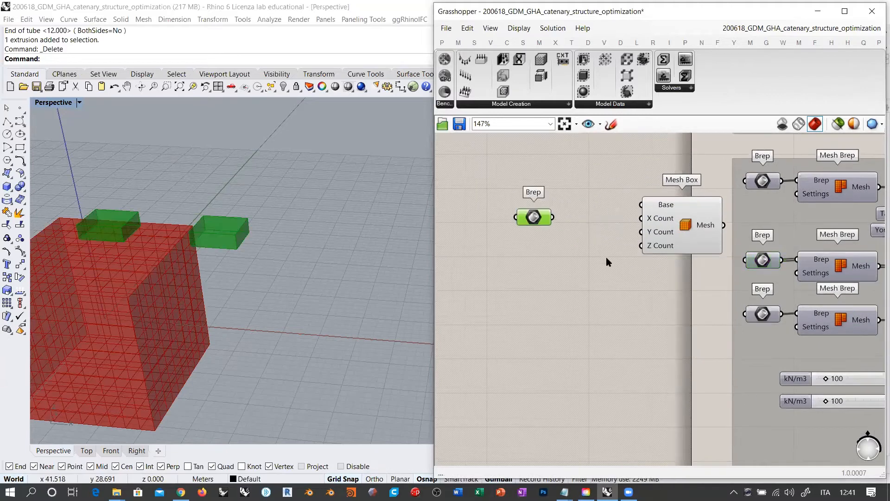
right_click_drag(606, 256, 560, 254)
scroll(560, 254, "down", 2)
left_click(605, 277)
mouse_move(606, 276)
right_mouse_down()
mouse_move(505, 263)
mouse_move(606, 269)
right_mouse_up()
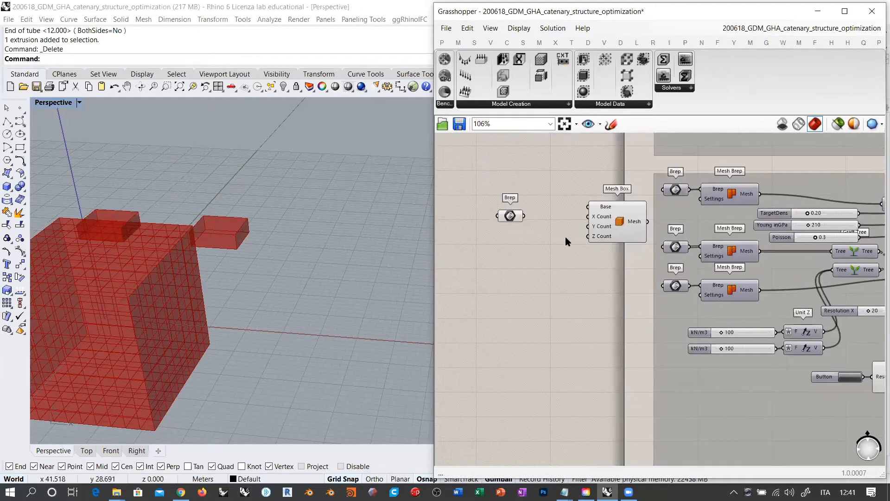
- Connect the copied Brep to the Mesh Box's Base input, inspect the meshed boxes in the viewport and move the Mesh Box beside the Brep
left_click_drag(524, 216, 588, 208)
left_click(510, 215)
left_click(483, 220)
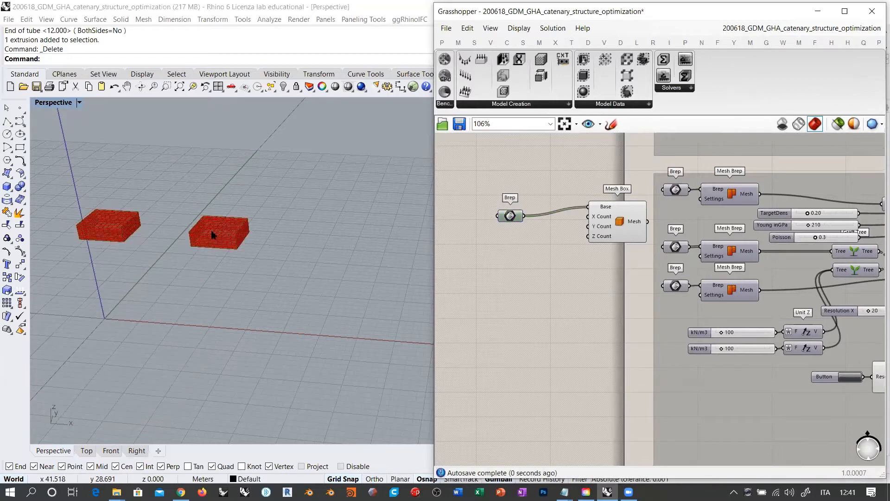
right_click_drag(207, 230, 223, 255, "shift")
scroll(222, 255, "up", 7)
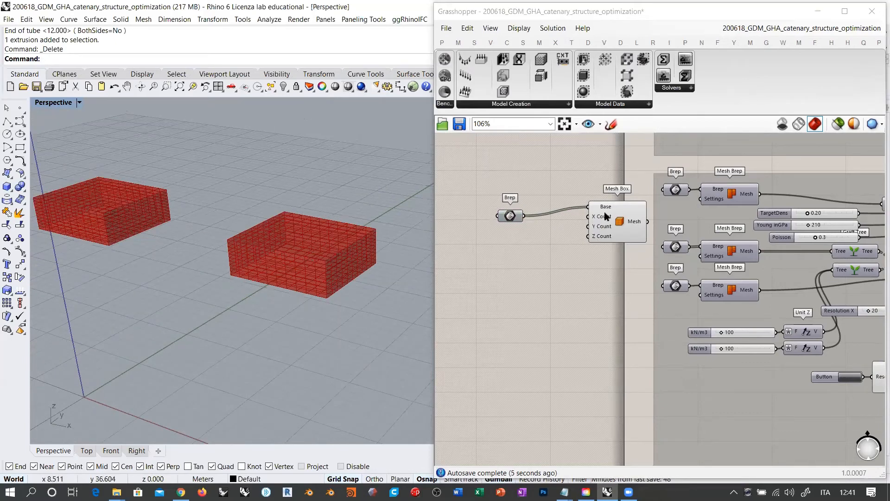
left_click_drag(605, 216, 557, 225)
left_click(585, 270)
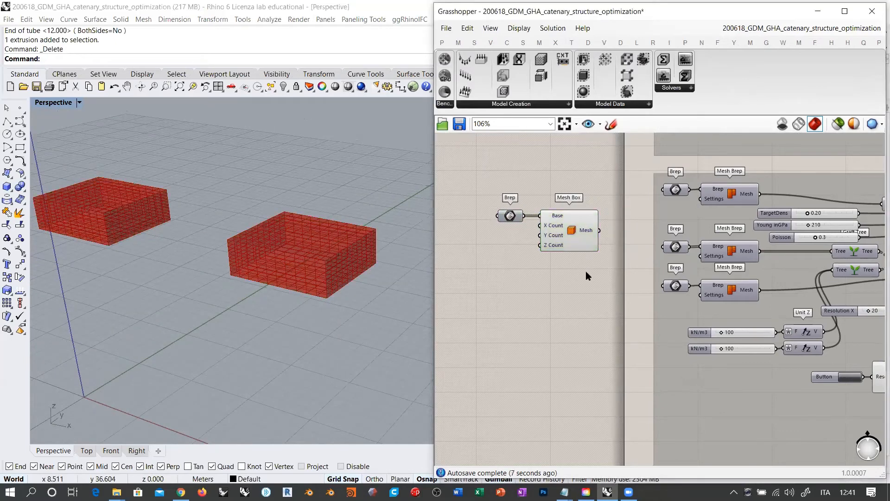
- Delete the copied Brep and the Mesh Box from the canvas
right_click_drag(586, 273, 524, 258)
scroll(524, 258, "down", 3)
left_click_drag(543, 197, 457, 252)
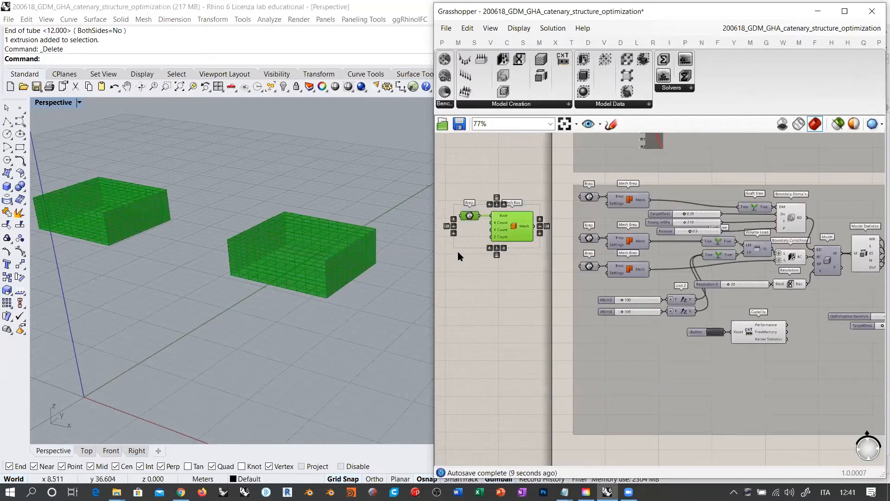
key("Delete")
- Review the Mesh Brep settings, then follow the Resolution X input through the Model component to the Model Statistics output
right_click_drag(498, 246, 454, 256)
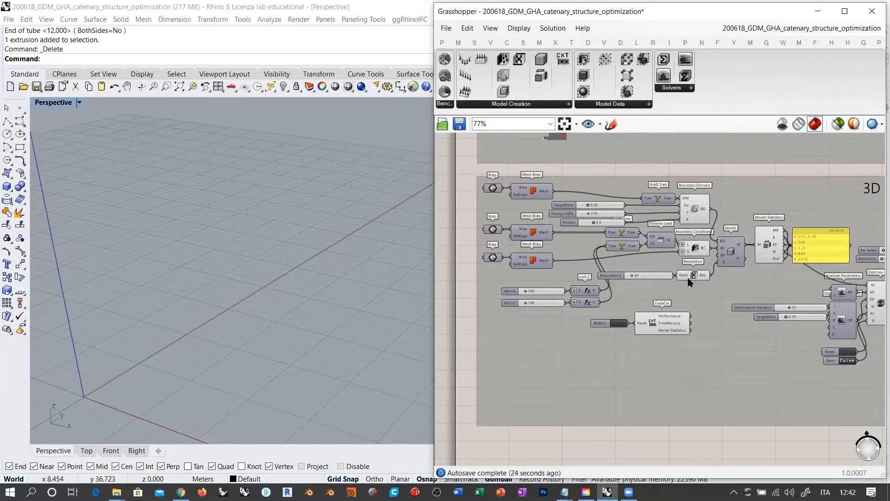
scroll(489, 191, "up", 3)
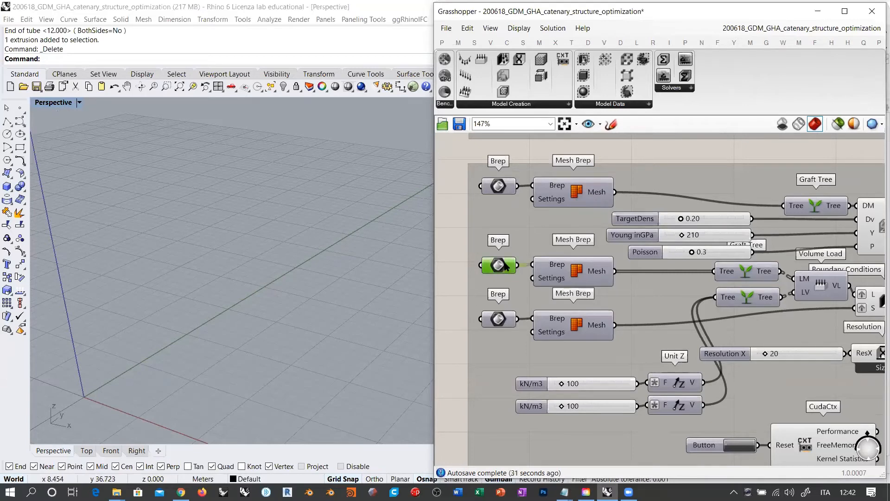
left_click_drag(504, 262, 503, 261)
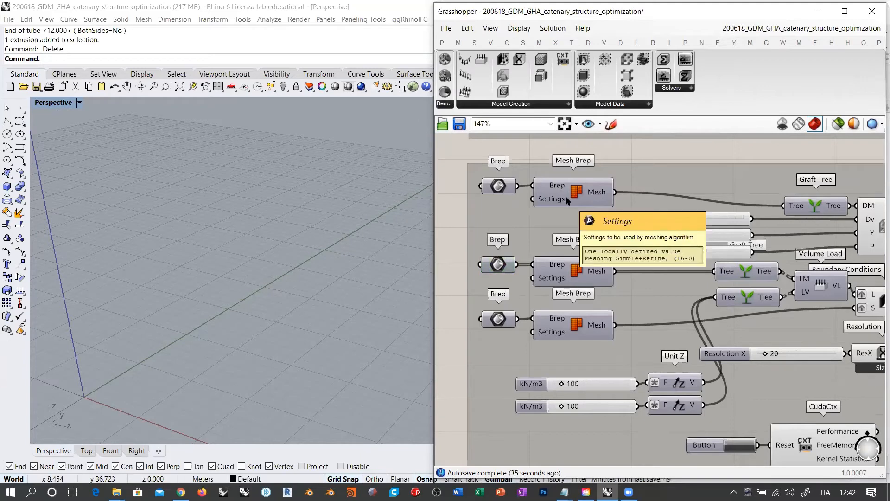
scroll(789, 318, "down", 3)
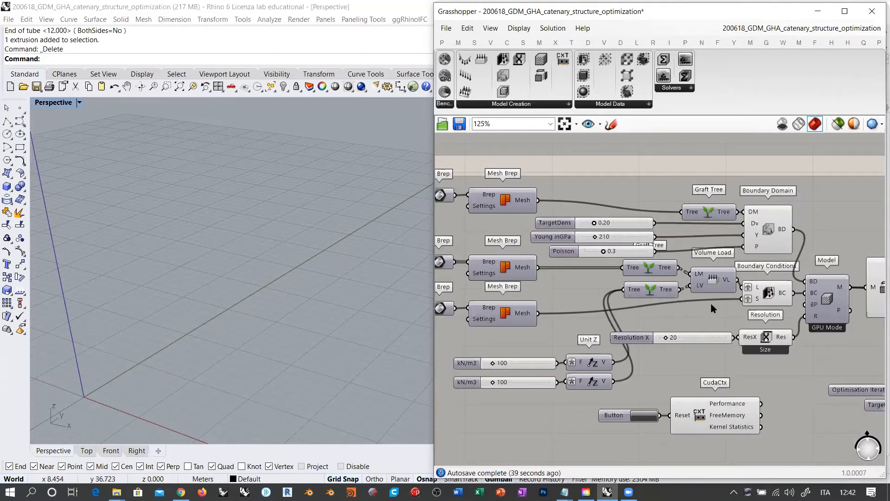
right_click_drag(594, 343, 611, 326)
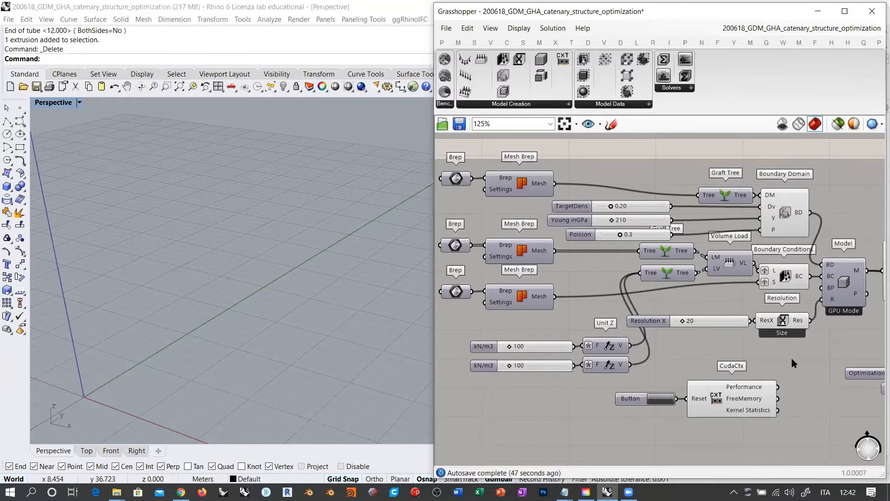
right_click_drag(791, 347, 611, 316)
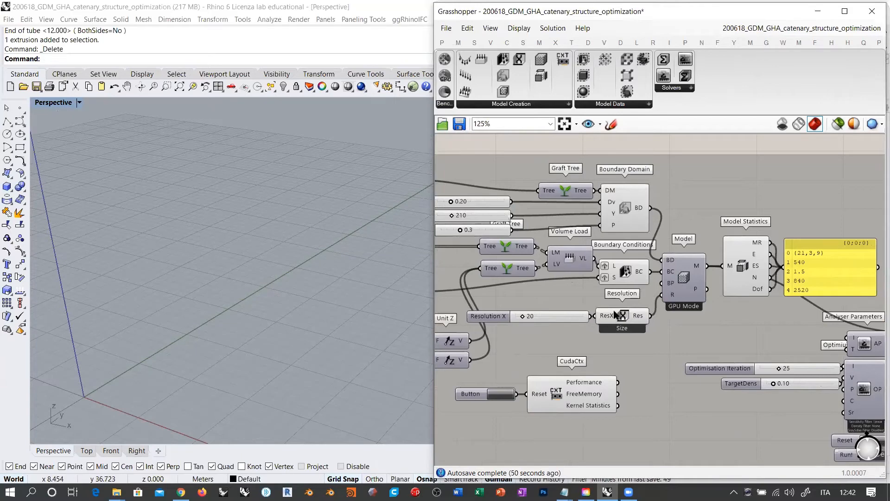
left_click_drag(561, 317, 560, 317)
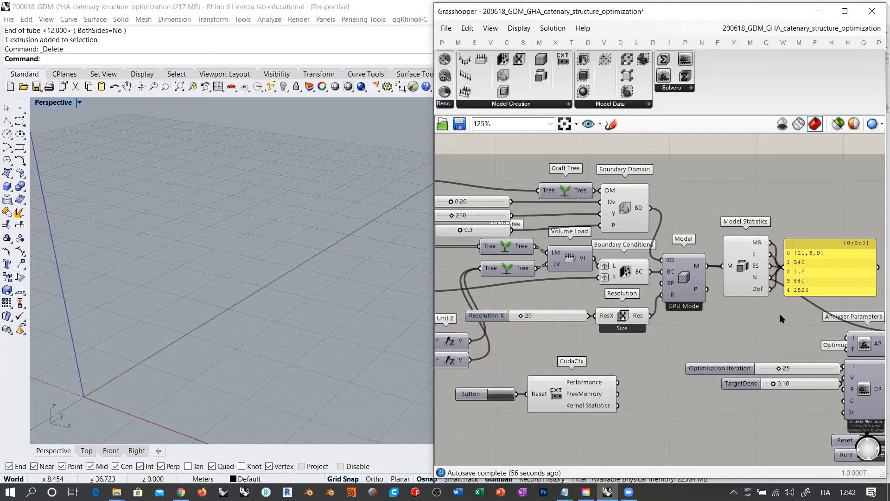
right_click_drag(779, 313, 684, 310)
- Move the Model Statistics component and its output panel up, clear of the wire running from Model to Optimus
left_click(716, 267)
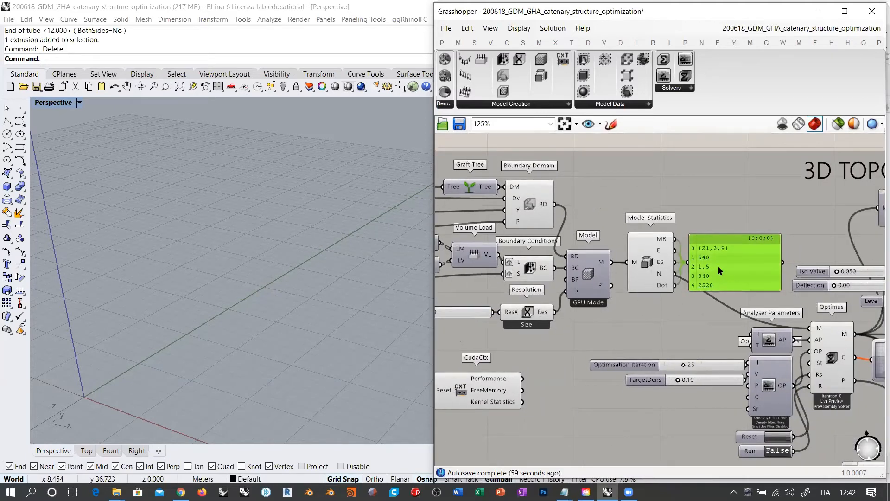
left_click(680, 269)
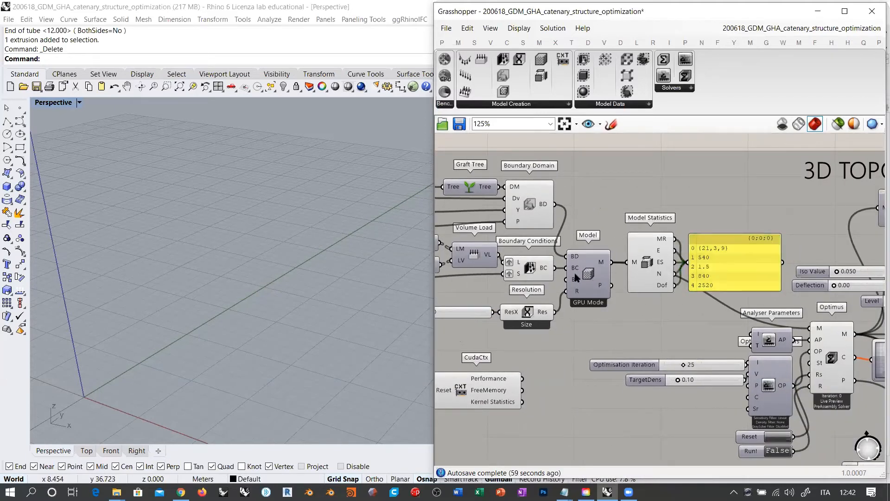
left_click(642, 262)
left_click(716, 268, "shift")
left_click_drag(715, 267, 708, 221)
left_click(610, 163)
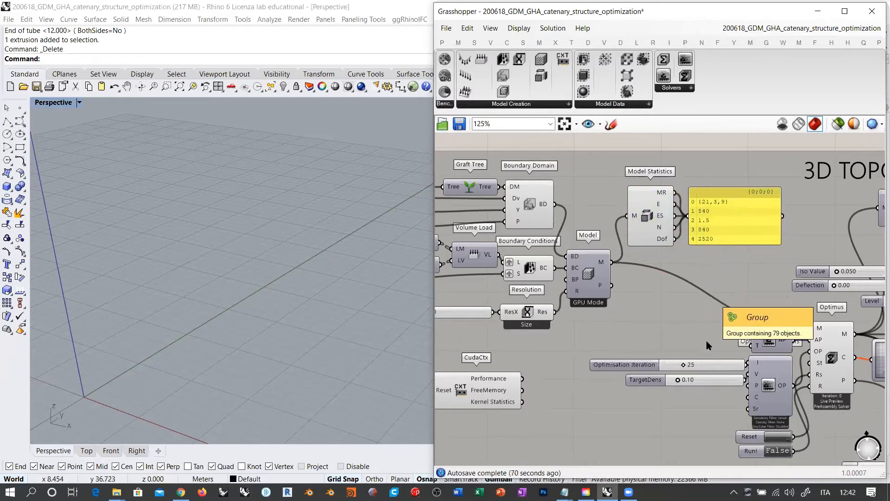
- Examine the Optimus component with its parameter inputs and look through the available tOpos solver components
right_click_drag(806, 403, 650, 309)
scroll(649, 297, "up", 2)
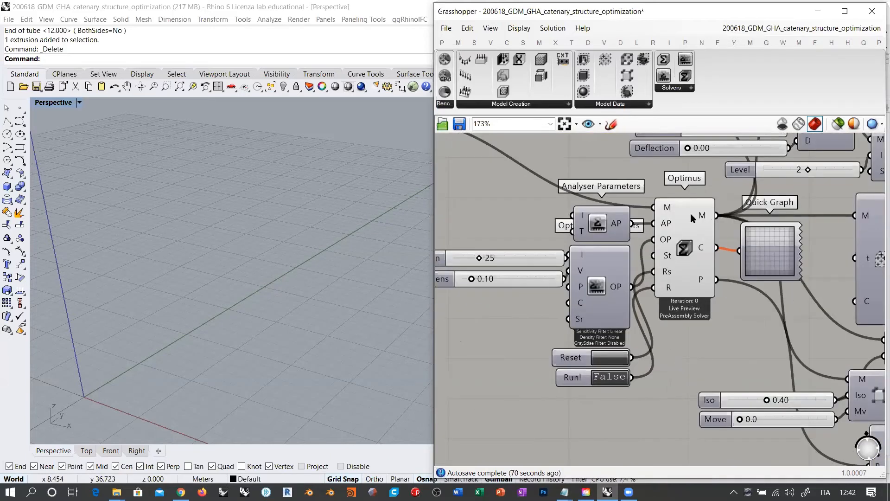
mouse_move(688, 248)
left_click(663, 76)
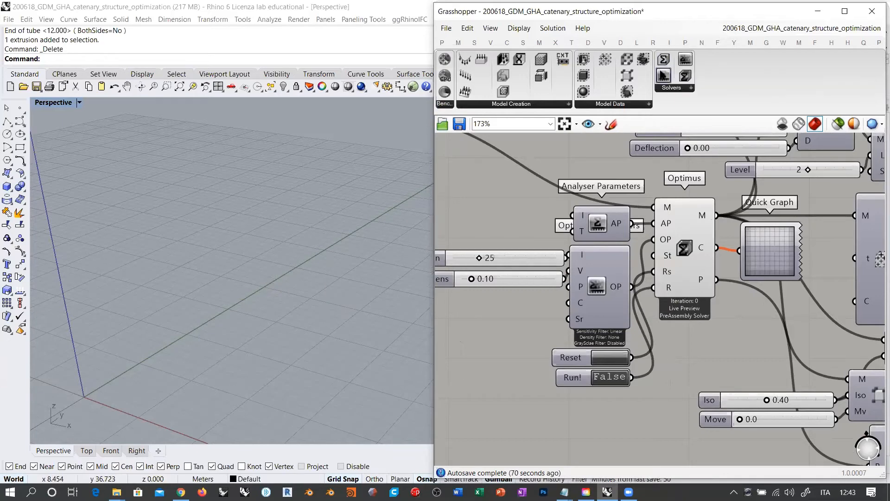
left_click(684, 89)
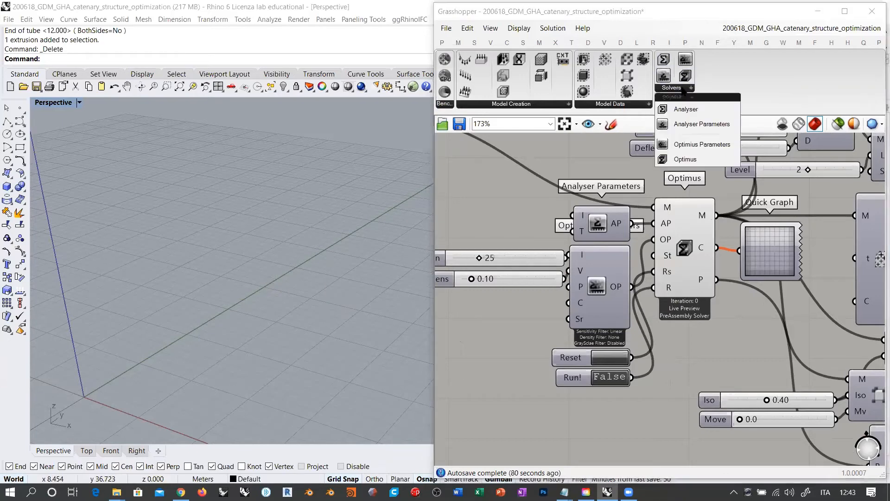
left_click(774, 81)
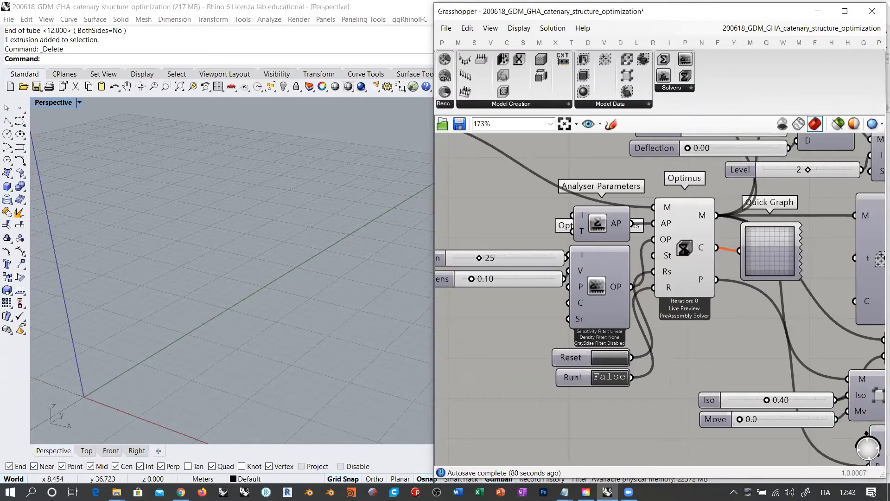
- Nudge Optimus, the Optimisation Iteration and TargetDens sliders and the Quick Graph into line with their connections
left_click_drag(680, 256, 684, 264)
left_click(652, 277)
right_click_drag(538, 296, 645, 280)
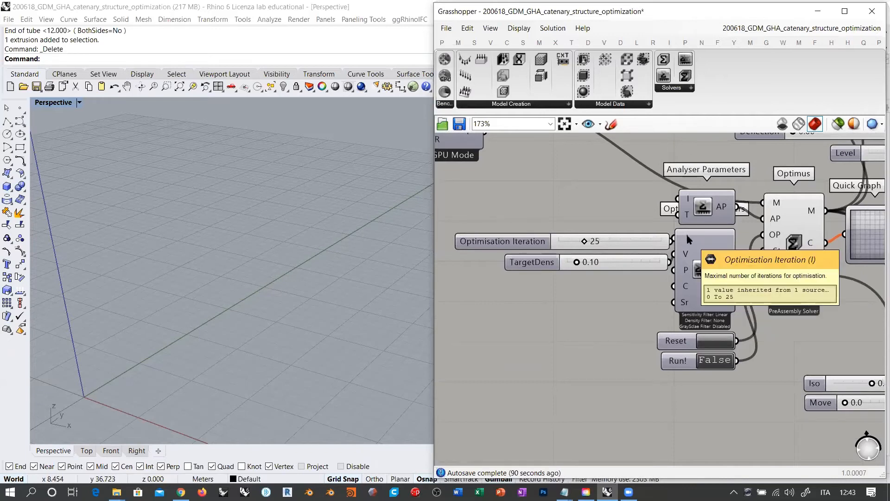
mouse_move(648, 245)
left_mouse_down()
mouse_move(639, 242)
mouse_move(640, 260)
left_mouse_up()
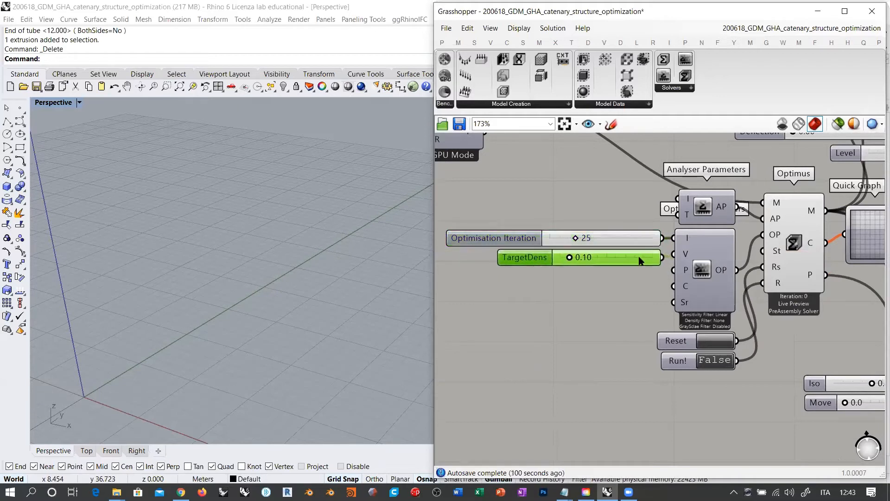
left_click(668, 247)
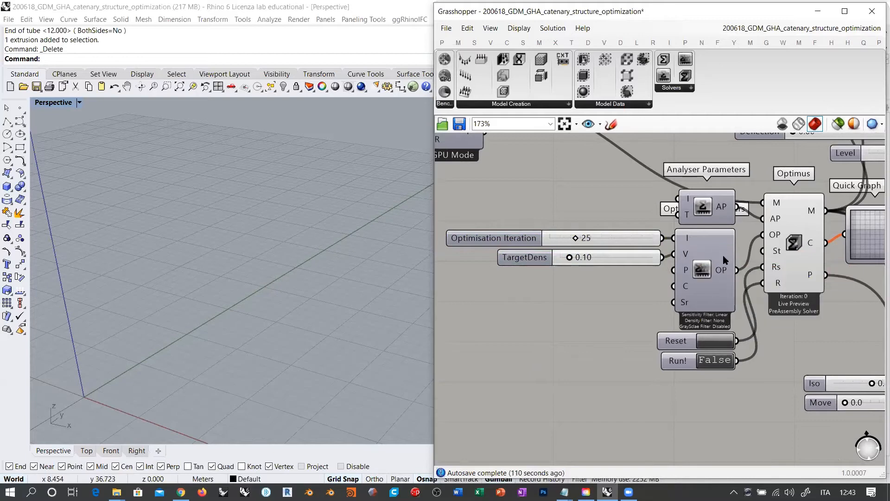
right_click_drag(738, 246, 592, 233)
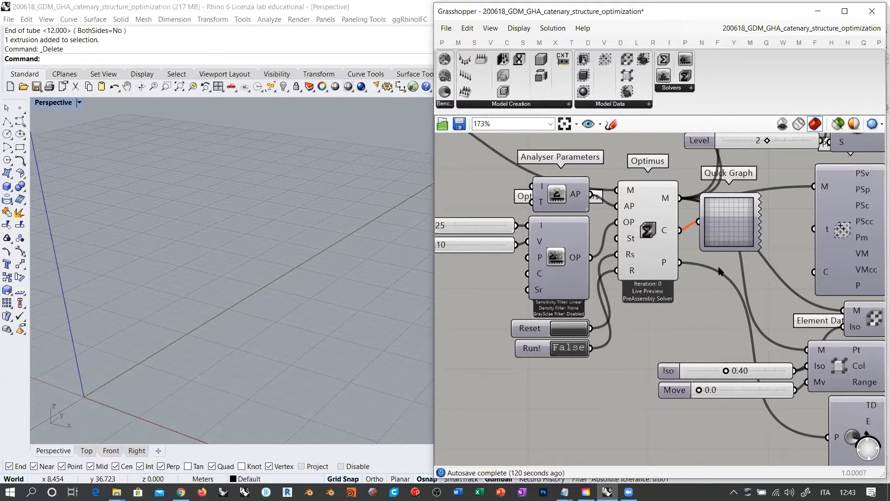
mouse_move(724, 226)
left_mouse_down()
mouse_move(730, 235)
mouse_move(724, 229)
left_mouse_up()
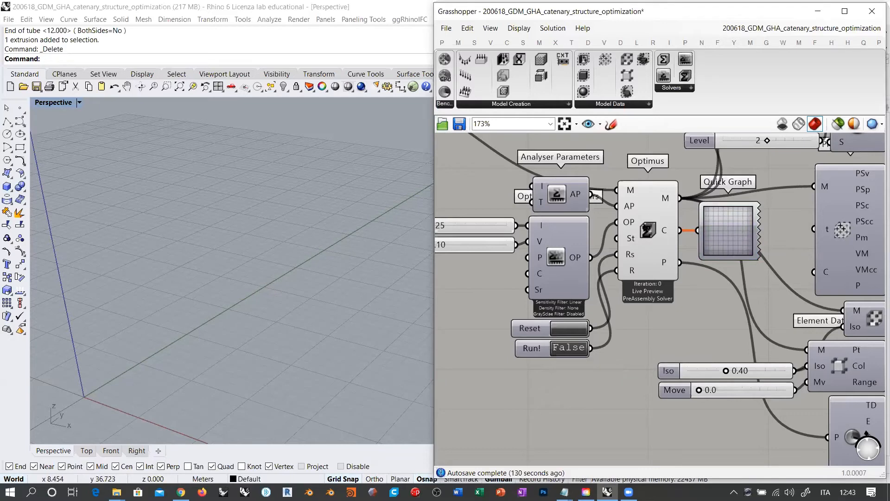
- Examine the Reset and Run! controls feeding Optimus and the Quick Graph on its output
scroll(760, 274, "down", 3)
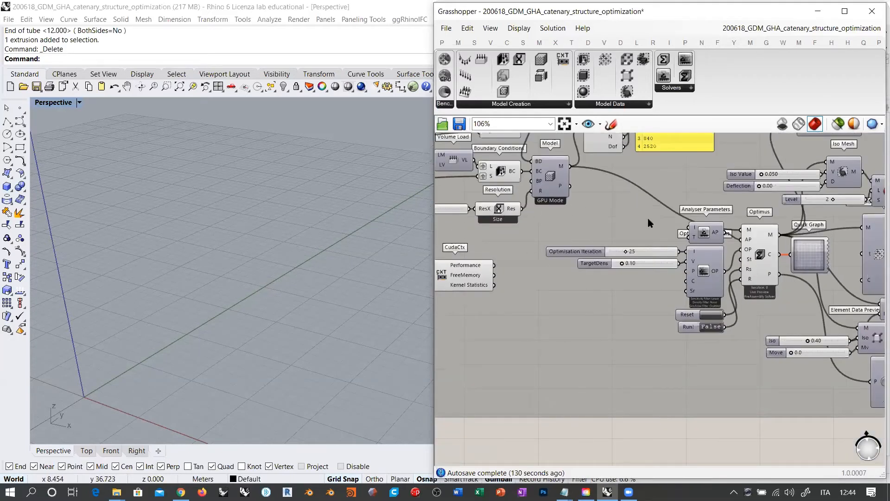
scroll(723, 325, "up", 5)
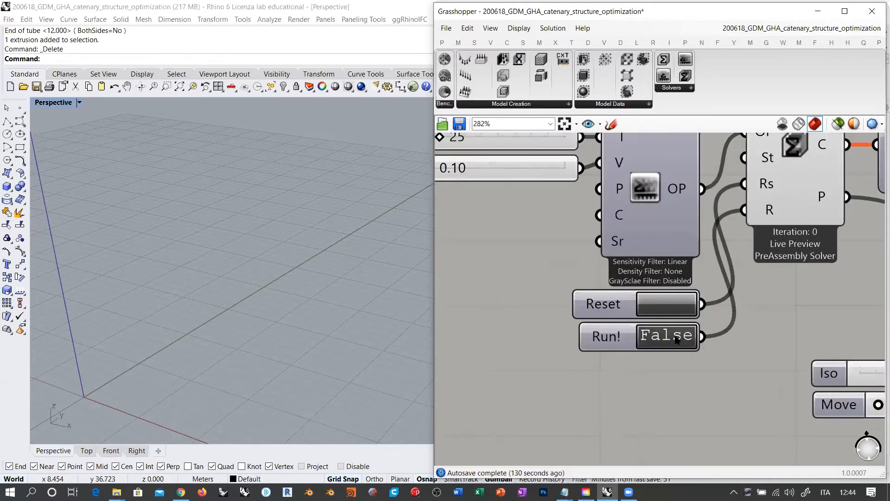
scroll(658, 331, "down", 3)
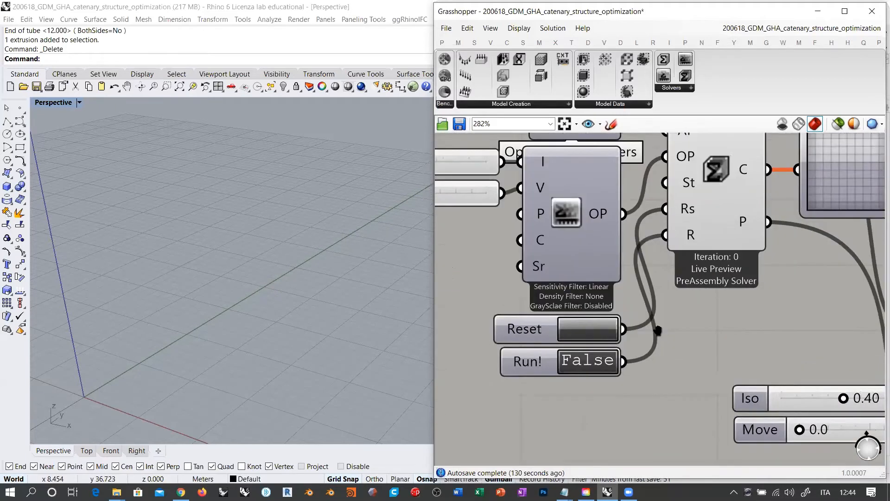
right_click_drag(676, 336, 697, 354)
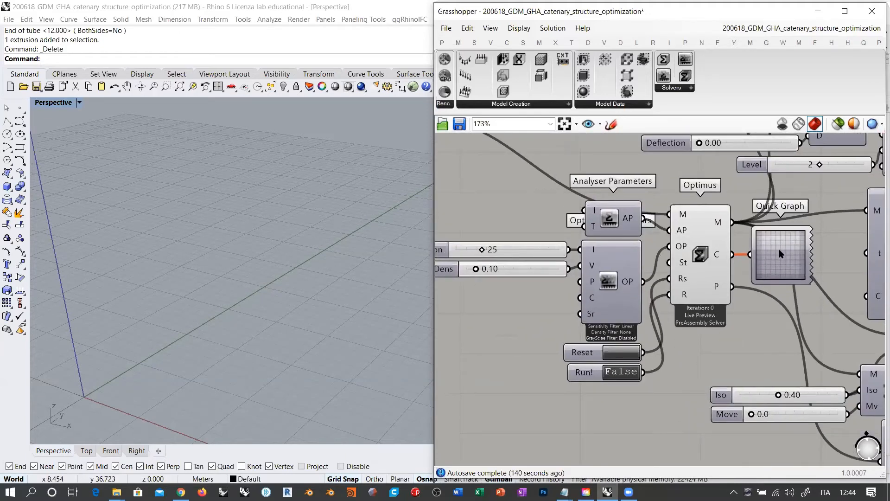
right_click_drag(700, 322, 652, 325)
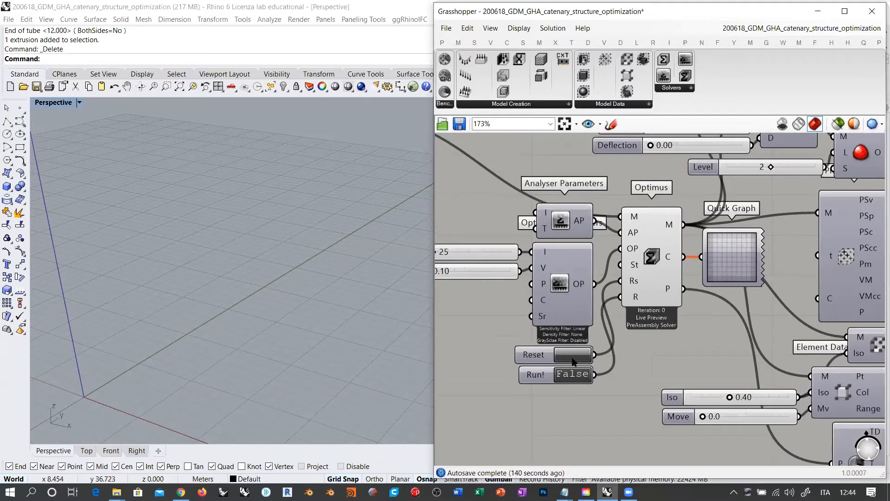
scroll(536, 301, "down", 3)
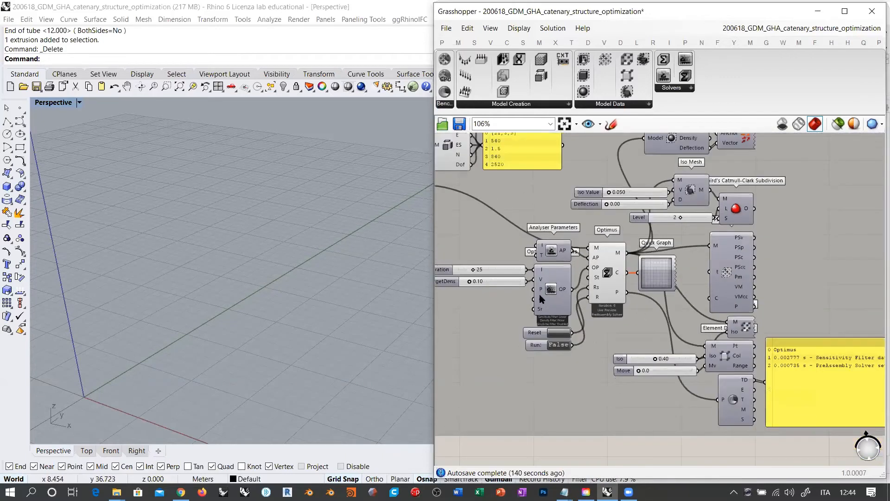
- Turn on the preview of the Iso Mesh component
right_click_drag(672, 319, 699, 342)
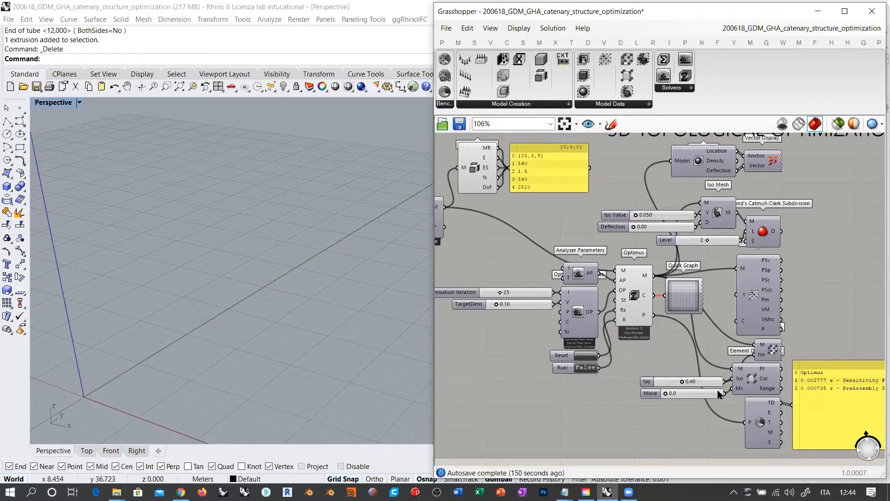
left_click(718, 215)
key("ctrl+q")
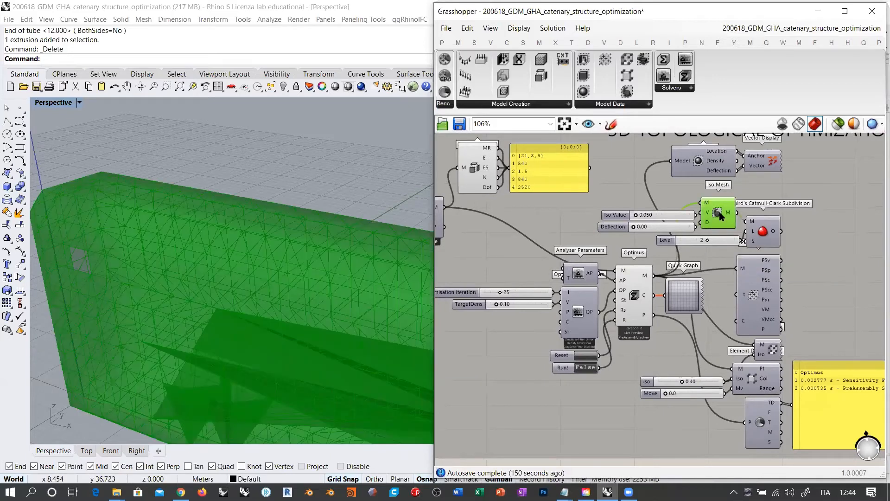
- Examine the Iso Mesh preview from several angles in the Perspective view
left_click(626, 244)
right_click_drag(314, 299, 199, 304)
scroll(260, 266, "down", 5)
right_click_drag(301, 307, 290, 239)
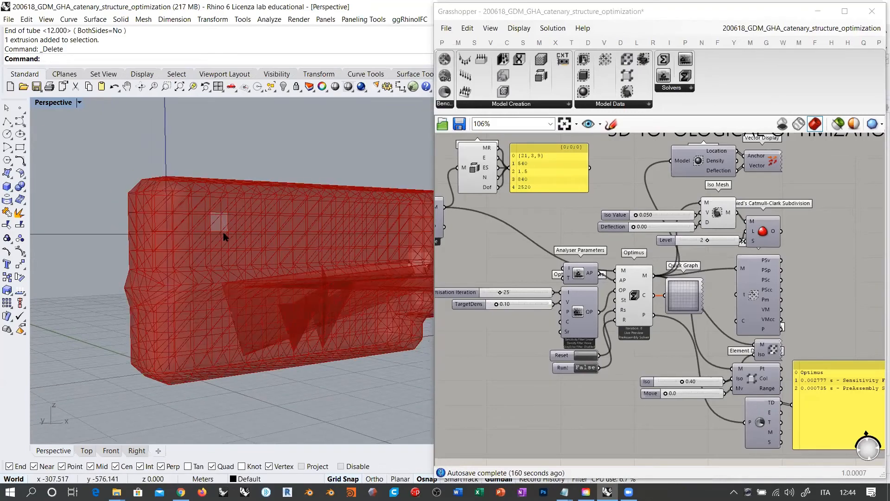
right_click_drag(224, 238, 263, 320)
right_click_drag(259, 334, 239, 264)
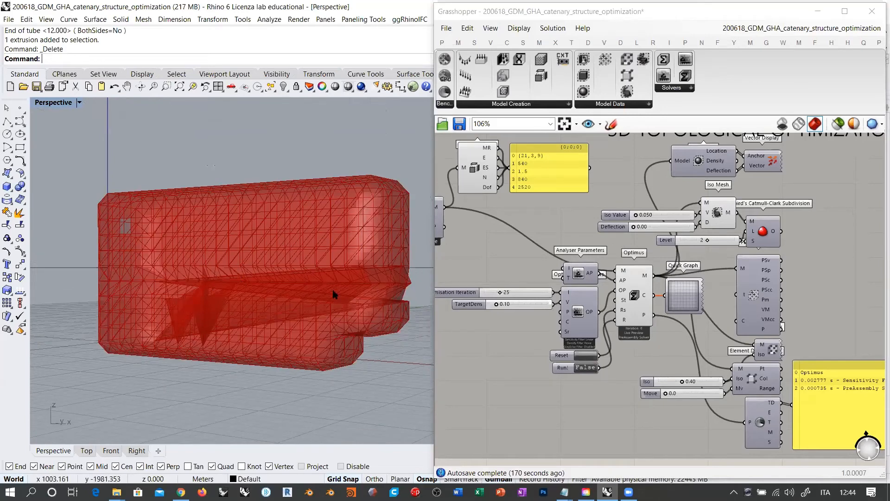
right_click_drag(334, 294, 238, 255)
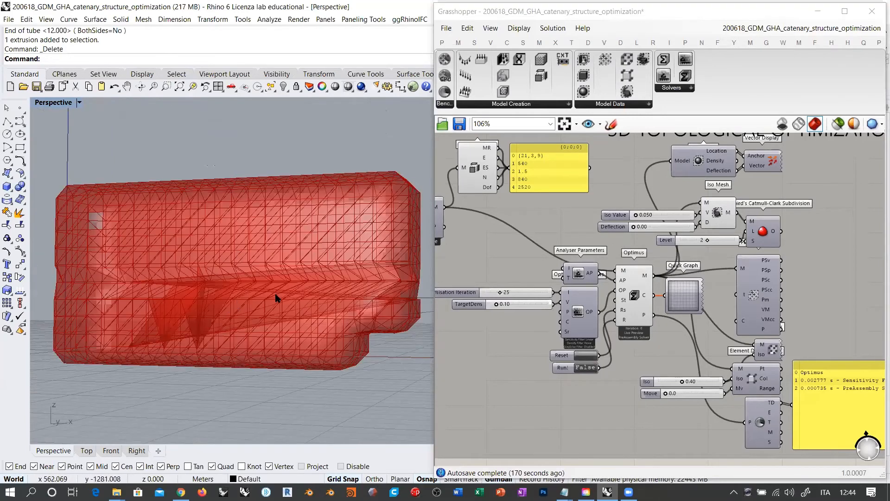
- Reset the Optimus solver to run the optimisation with 25 iterations
scroll(636, 344, "up", 5)
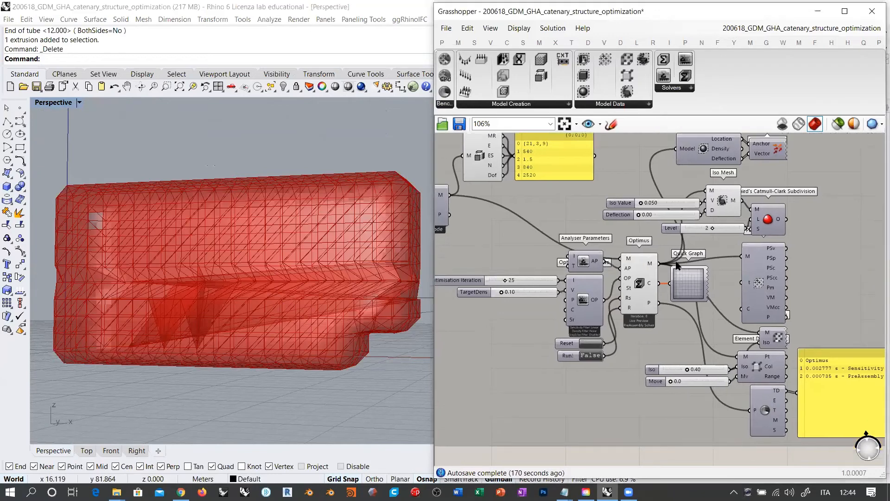
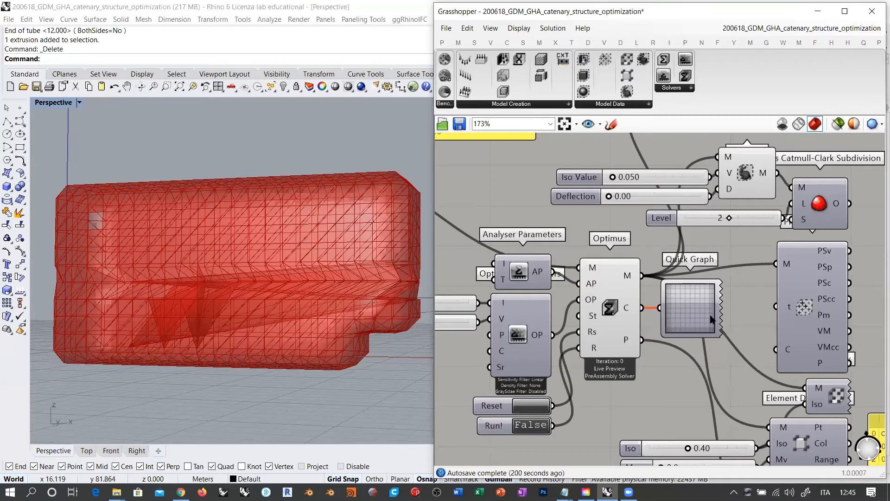
left_click(531, 407)
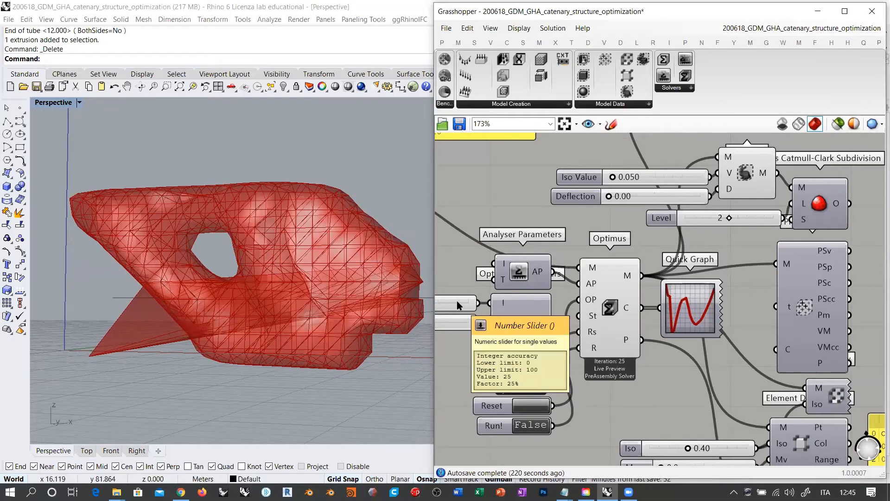
right_click_drag(658, 360, 803, 356)
scroll(805, 359, "down", 2)
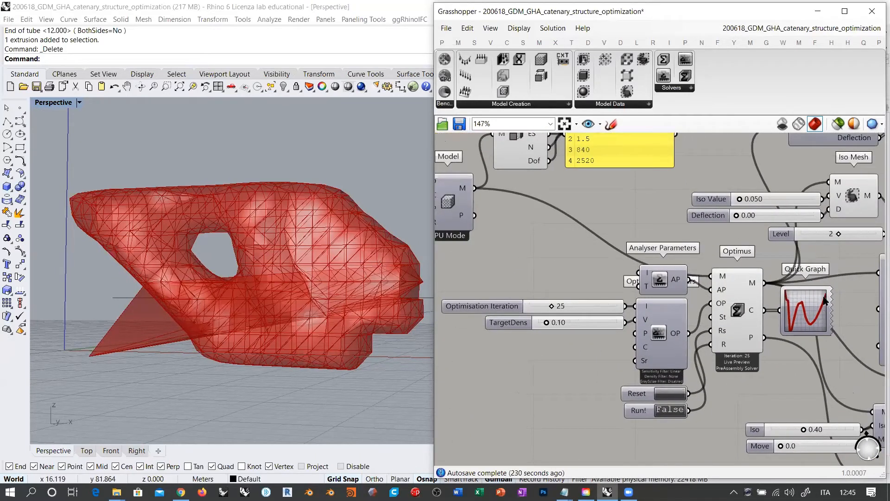
right_click_drag(521, 342, 552, 345)
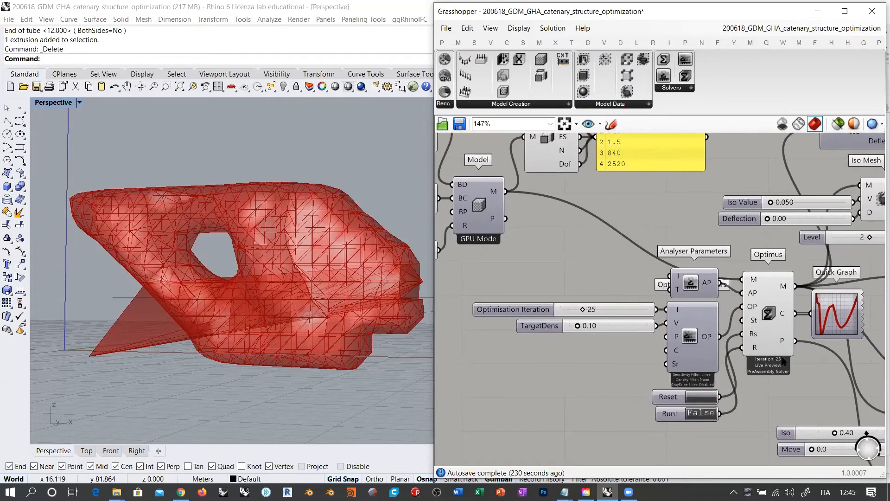
- Read the solver's timing report through its last optimisation iteration and return to the beginning of the list
right_click_drag(811, 385, 547, 319)
right_click_drag(760, 376, 644, 285)
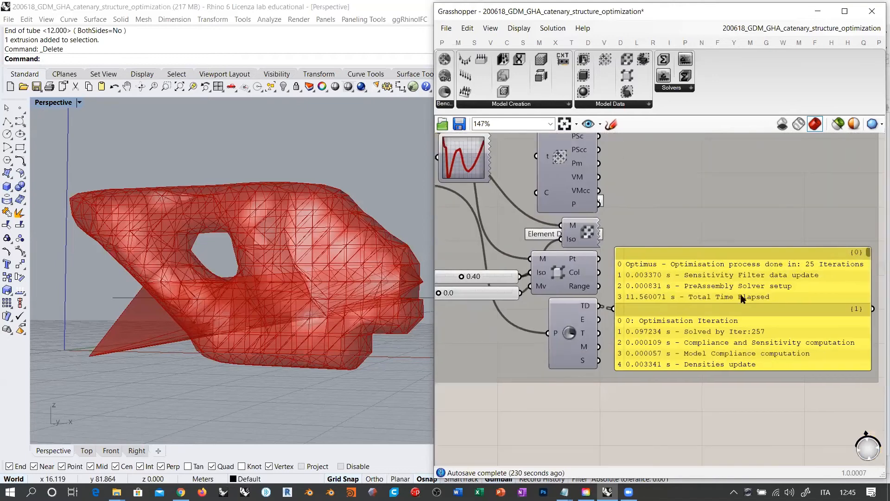
scroll(739, 296, "up", 2)
right_click_drag(772, 288, 668, 245)
left_click_drag(857, 220, 860, 380)
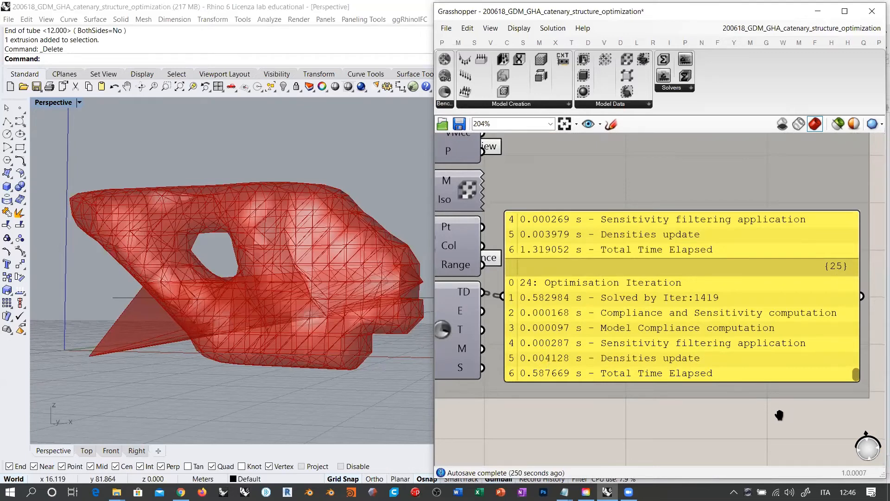
scroll(789, 408, "down", 5)
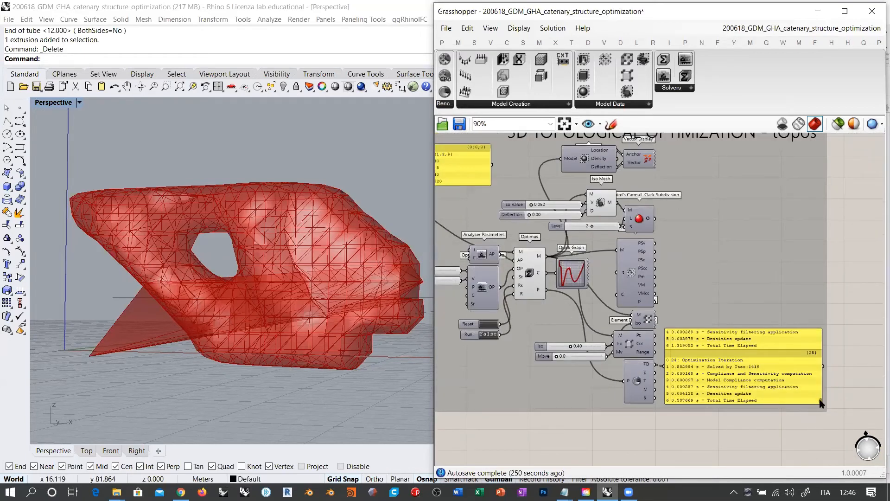
left_click_drag(819, 402, 821, 330)
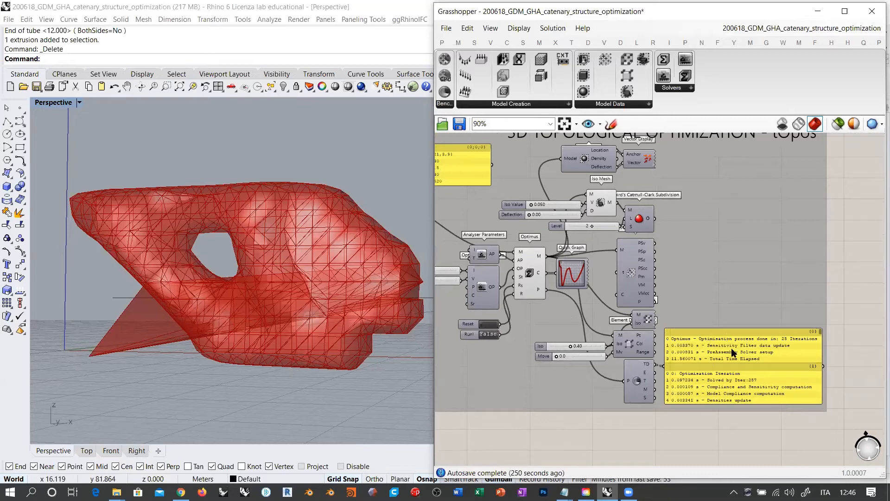
- Set the Iso Value of the Iso Mesh component to 0.111
scroll(639, 293, "up", 5)
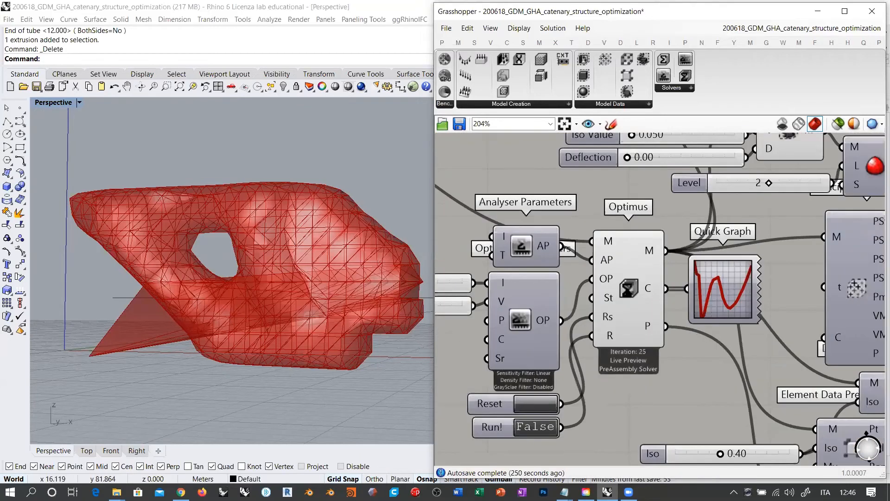
right_click_drag(628, 286, 629, 313)
scroll(304, 244, "down", 4)
right_click_drag(306, 247, 353, 260)
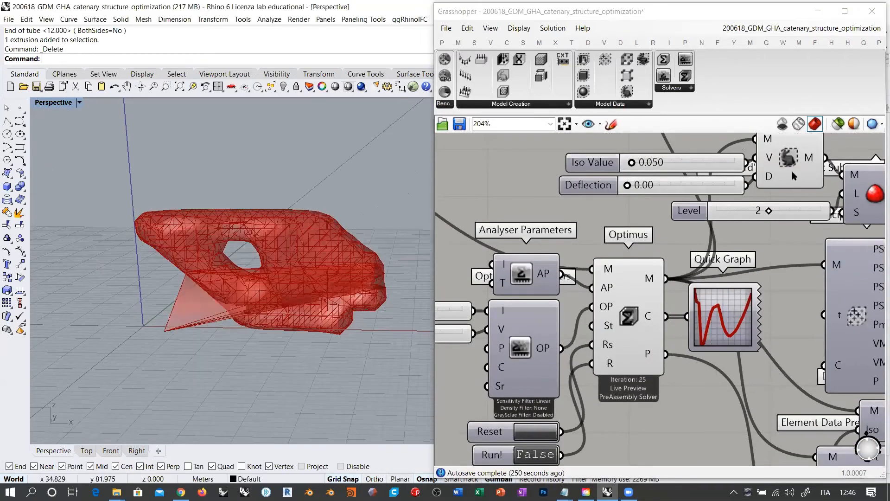
left_click(786, 158)
right_click_drag(787, 158, 772, 208)
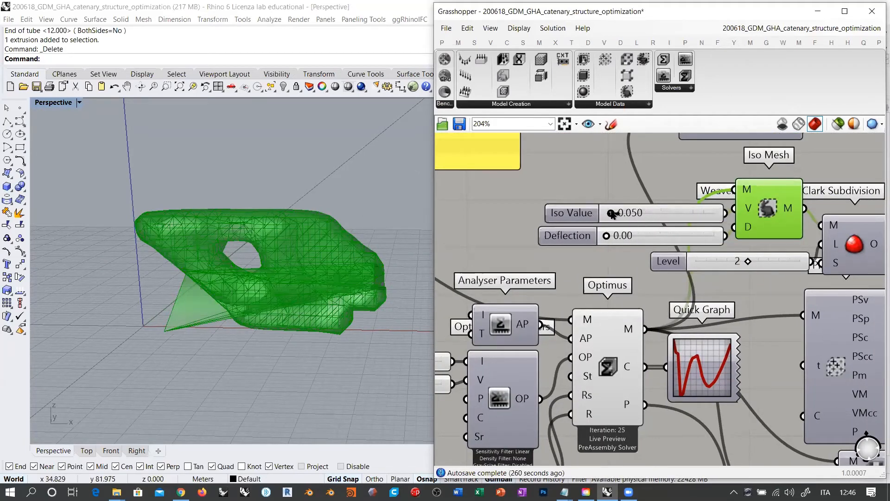
left_click_drag(612, 212, 609, 213)
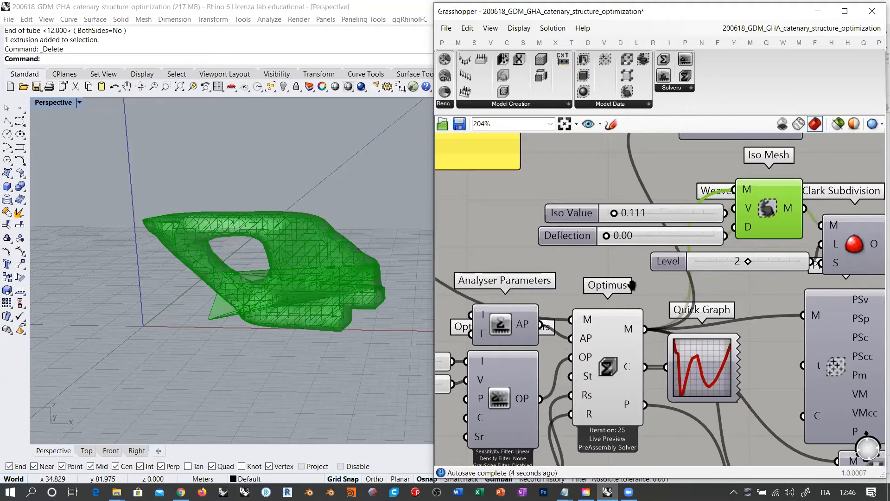
- Try out the Deflection slider of the Iso Mesh component and return it to 0.00
right_click_drag(563, 300, 749, 266)
scroll(750, 267, "down", 2)
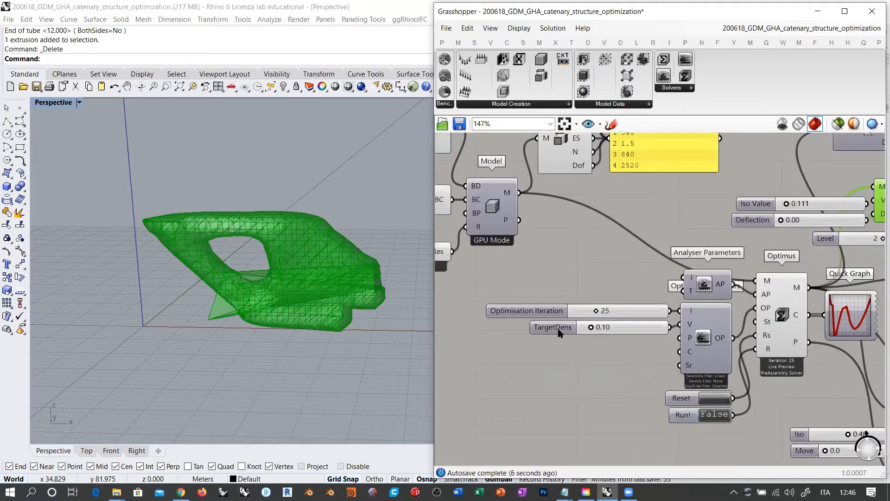
scroll(638, 258, "up", 2)
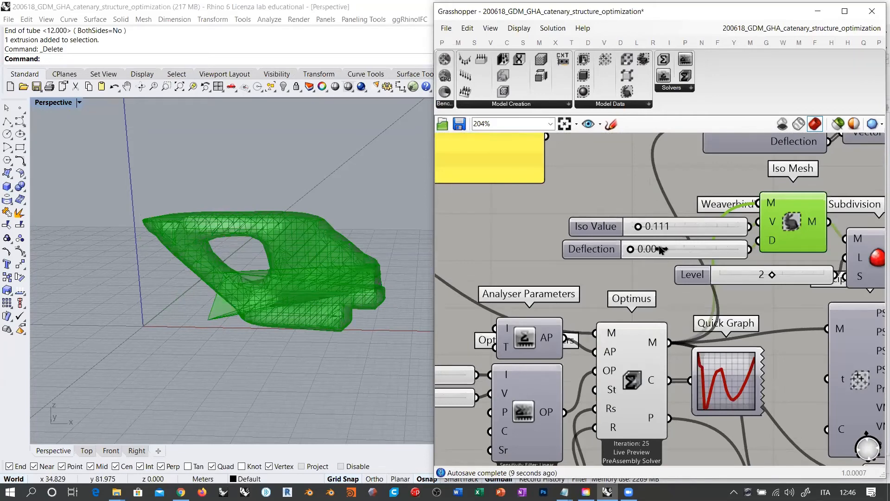
mouse_move(630, 249)
left_mouse_down()
mouse_move(658, 249)
mouse_move(623, 254)
left_mouse_up()
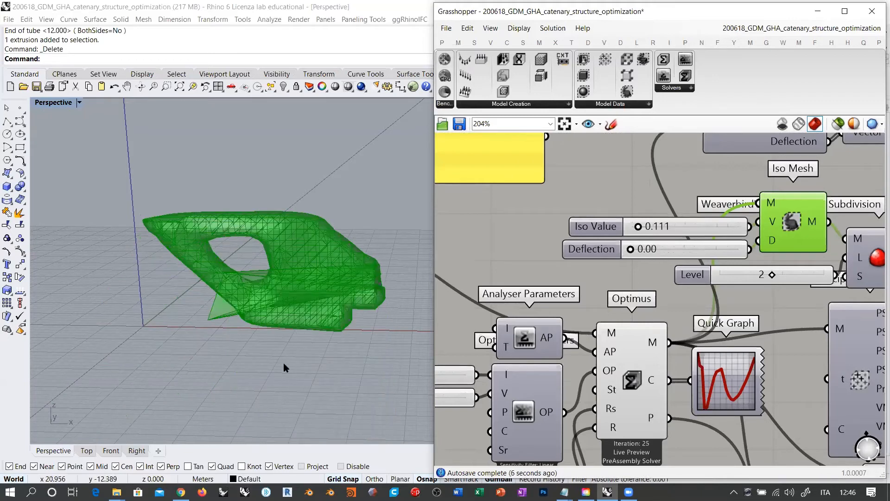
- Examine the optimised mesh from different angles in the Perspective view
right_click_drag(327, 297, 274, 308)
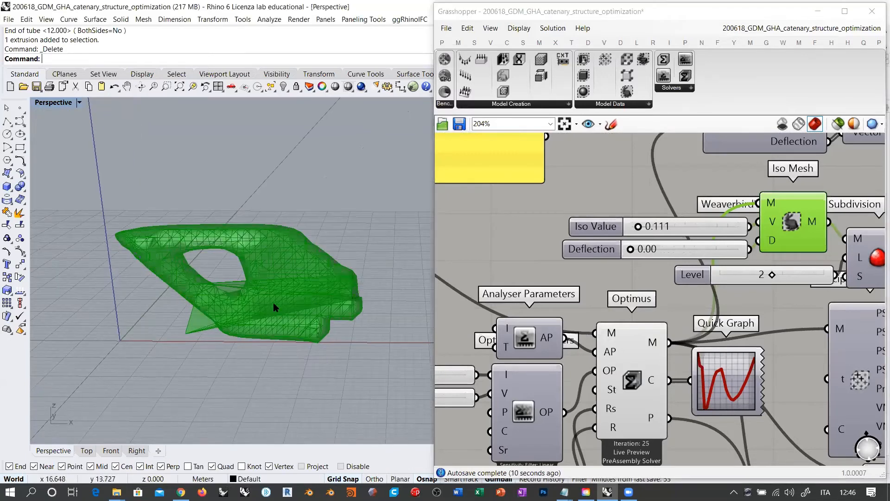
right_click_drag(270, 272, 312, 236)
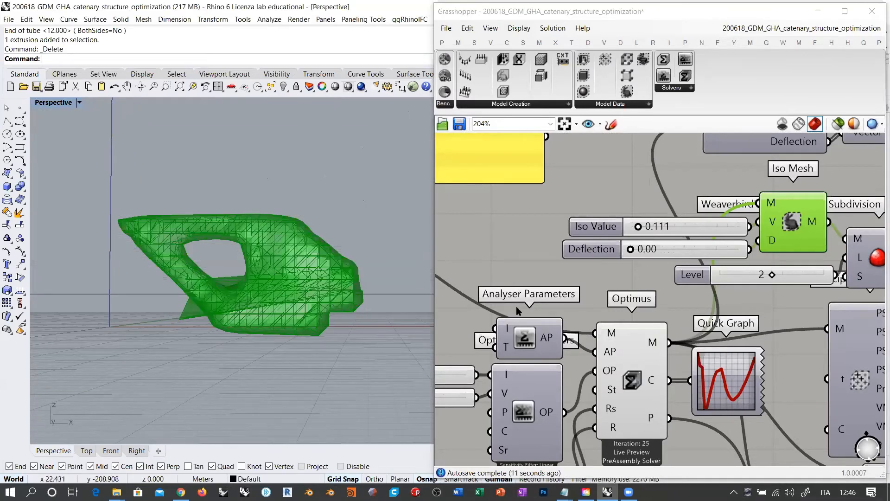
scroll(852, 236, "down", 3)
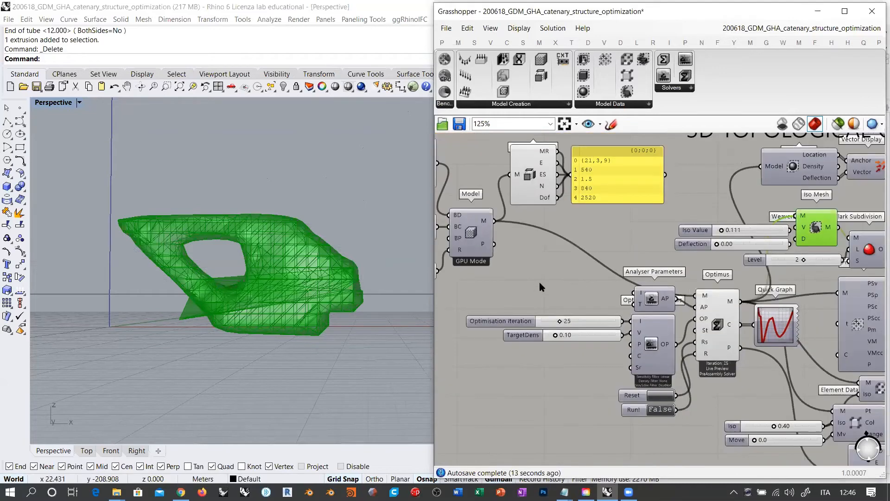
- Select the three input Brep components together and compare their geometry with the optimised mesh in the Top view
left_click(86, 451)
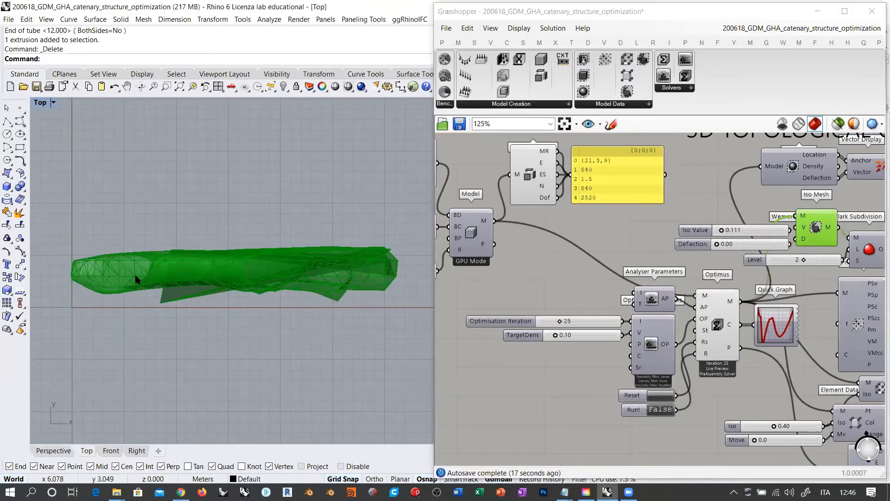
right_click_drag(513, 254, 775, 301)
right_click_drag(515, 272, 683, 272)
left_click(510, 178)
left_click(512, 246, "shift")
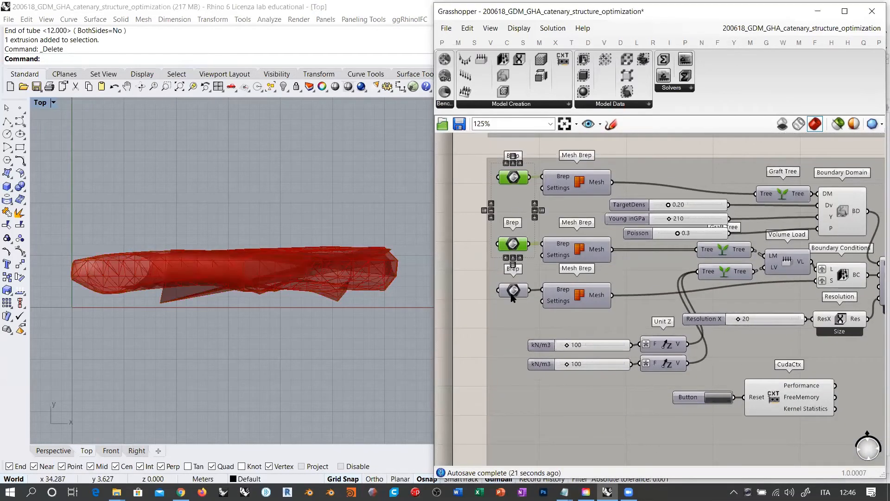
left_click(513, 291, "shift")
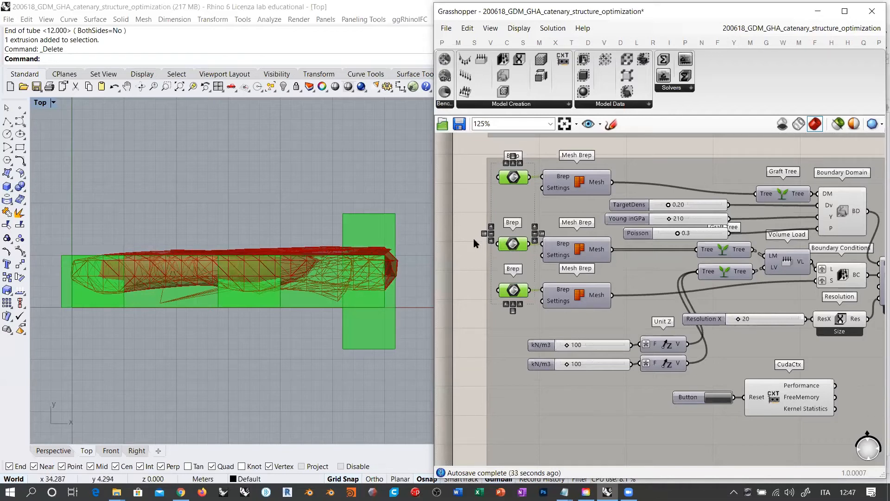
right_click_drag(518, 235, 523, 249)
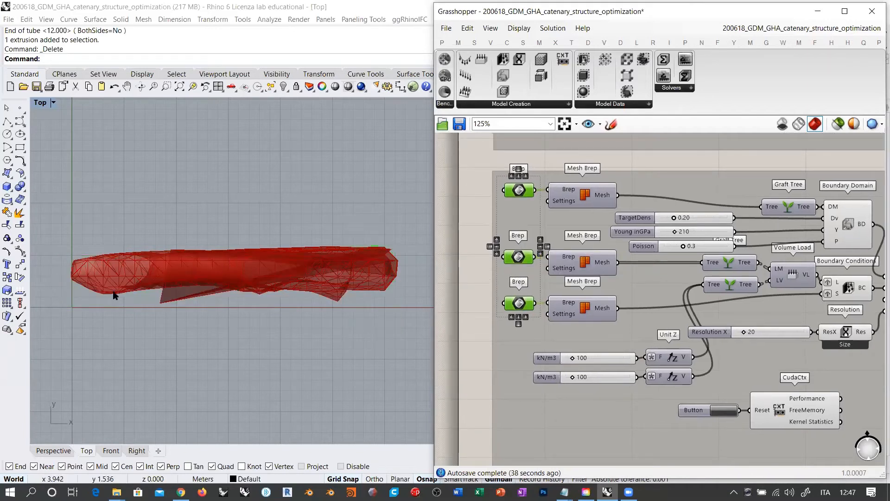
left_click(474, 229)
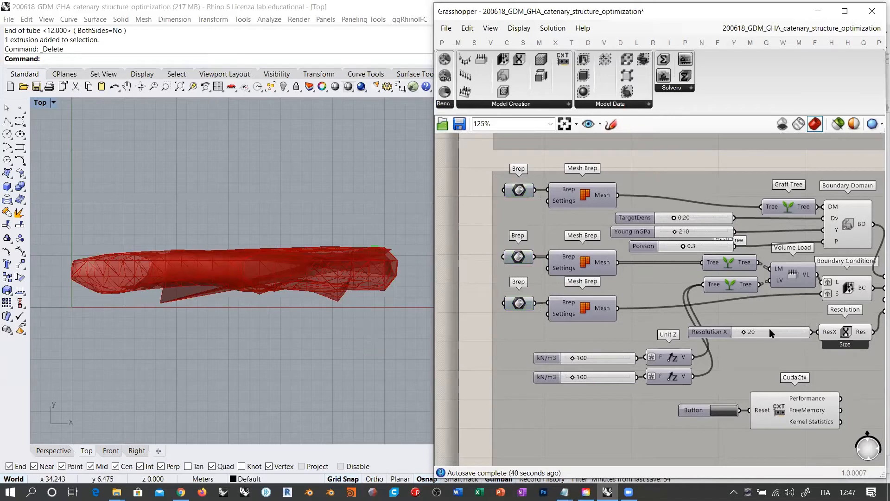
- Select the Model component and inspect its loads and supports against the optimised mesh in the Top and Perspective views
right_click_drag(733, 333, 498, 296)
left_click(672, 254)
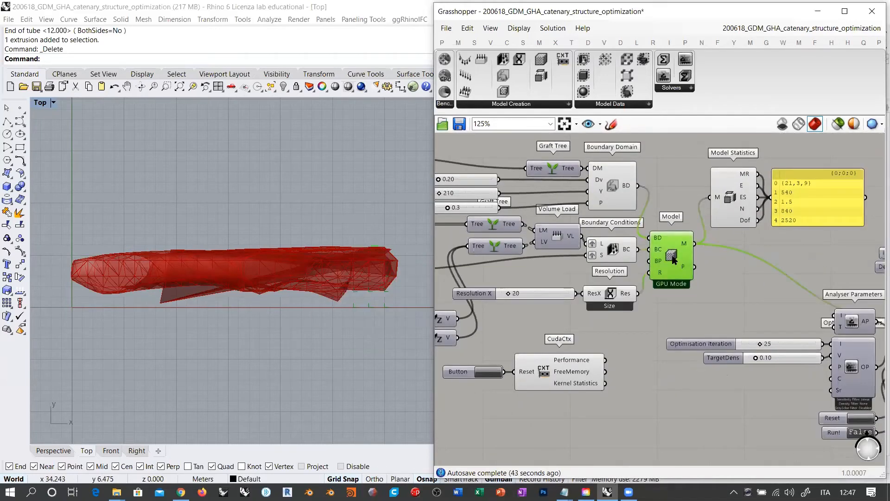
right_click_drag(775, 310, 674, 299)
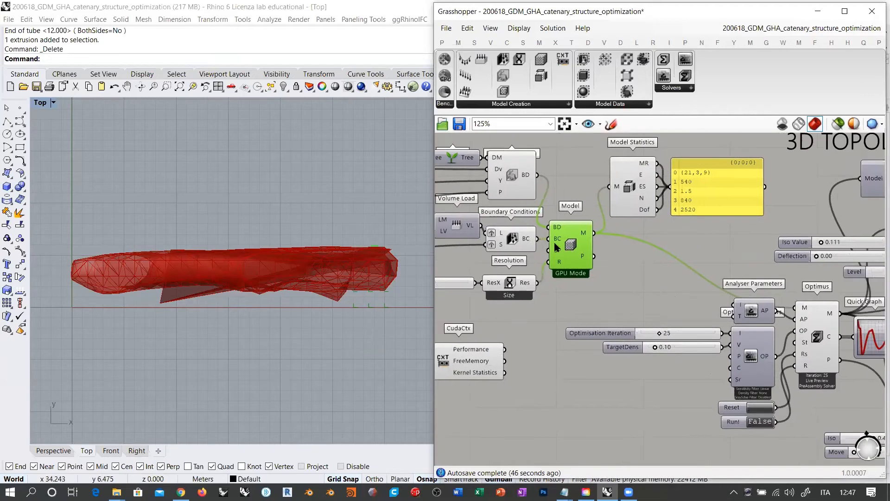
left_click(51, 450)
right_click_drag(283, 324, 299, 348)
scroll(572, 278, "down", 3)
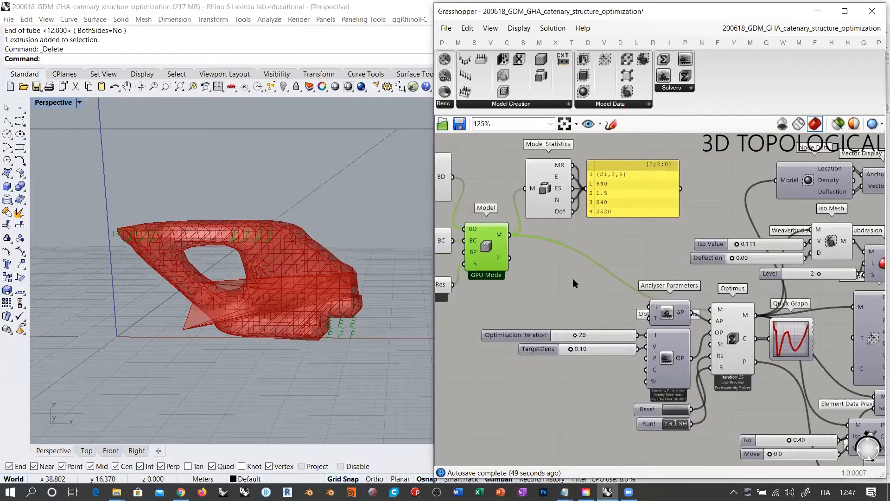
- Turn off the Iso Mesh preview and inspect the load vectors and supports in the Perspective, Top and Right views
left_click(739, 254)
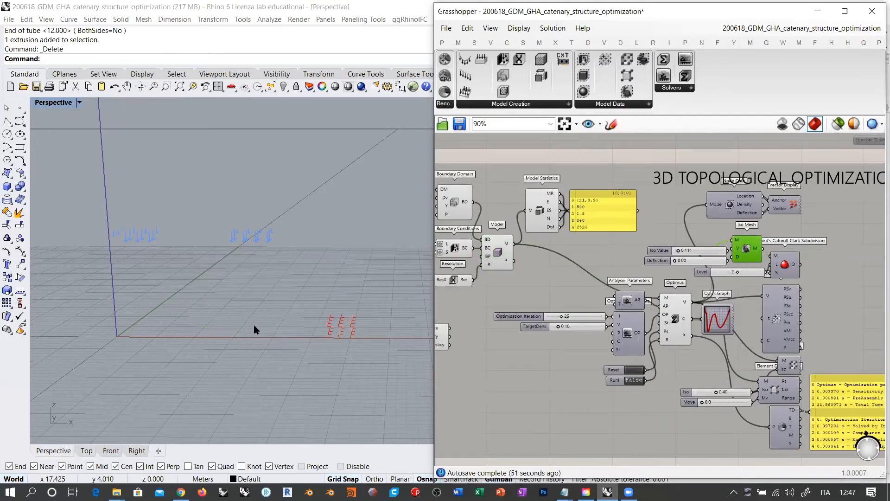
right_click_drag(252, 328, 116, 449)
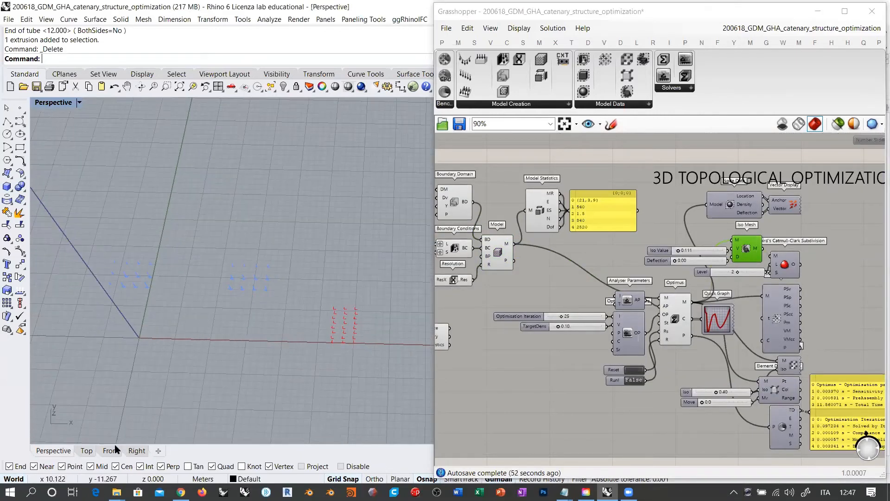
left_click(86, 450)
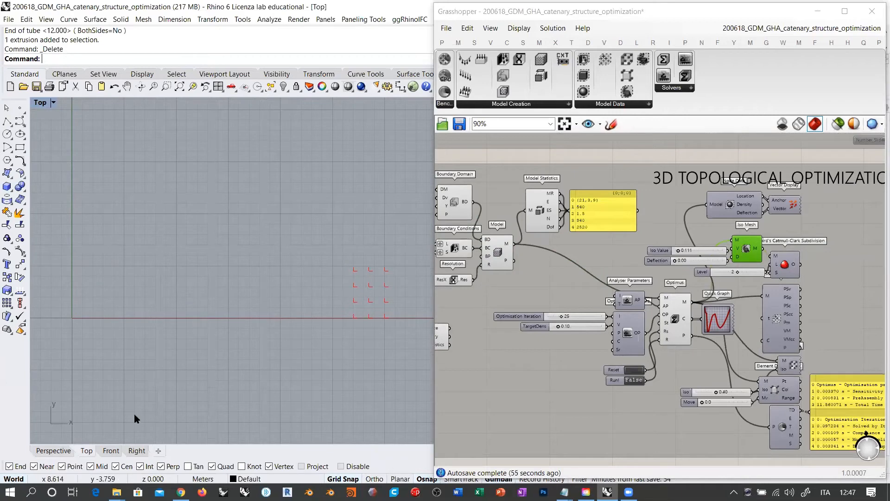
left_click(137, 450)
scroll(194, 274, "up", 4)
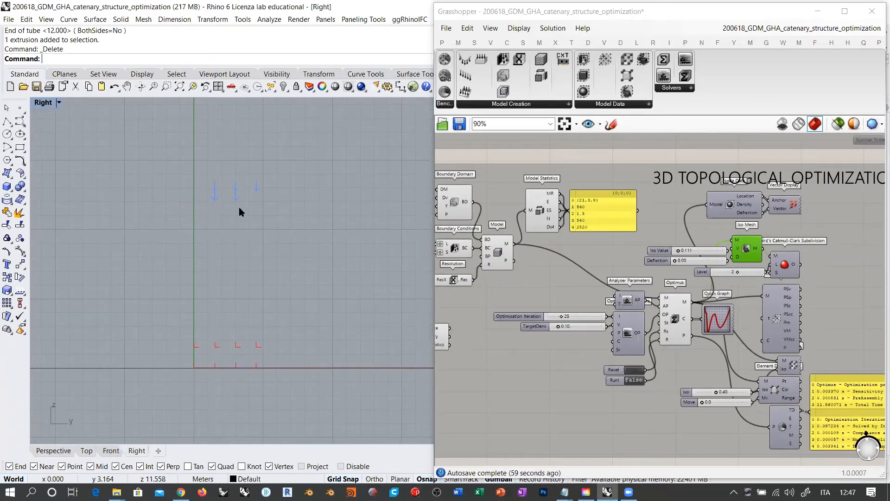
right_click_drag(560, 277, 702, 284)
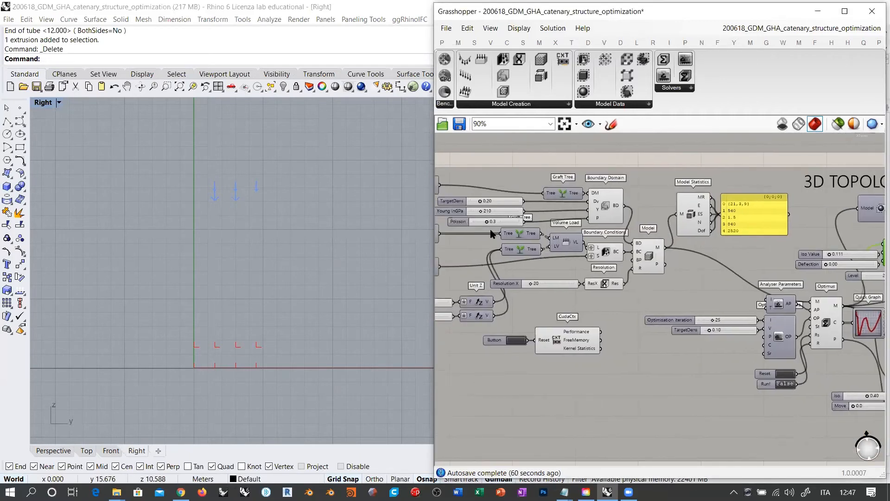
- Preview the domain and load Brep components and compare their geometry with the load vectors in the Right view
right_click_drag(491, 233, 604, 240)
left_click(456, 188)
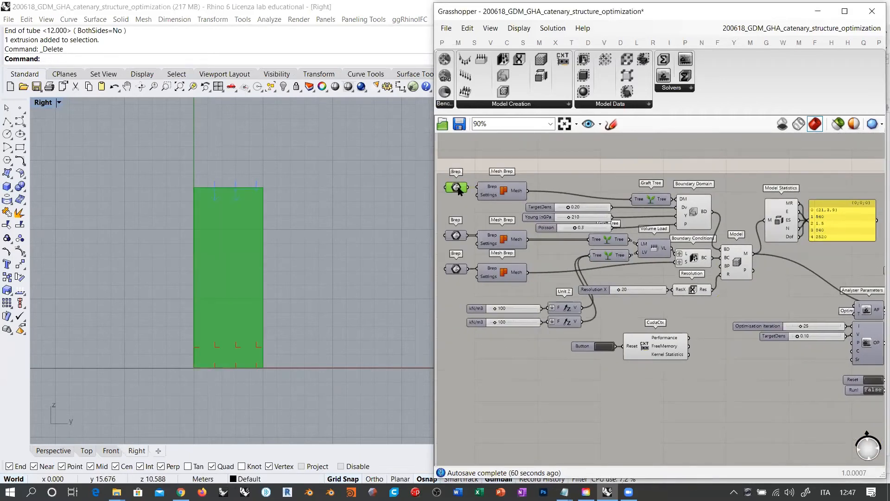
left_click(416, 185)
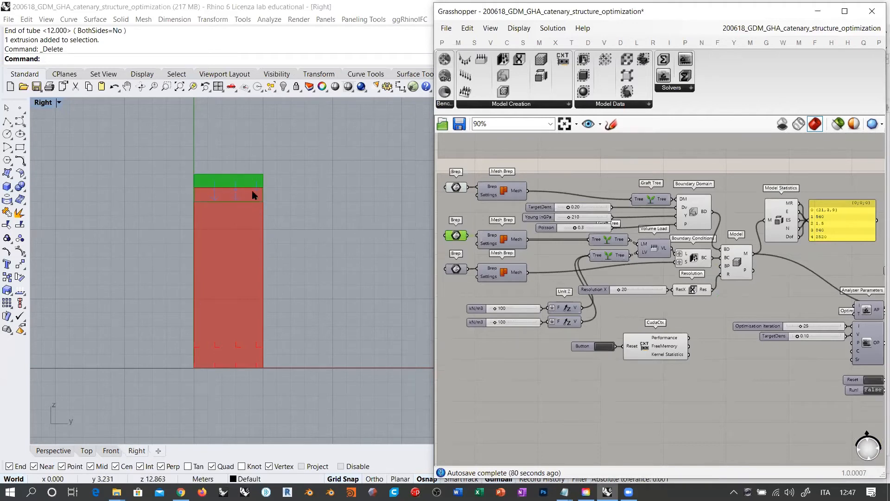
left_click(540, 162)
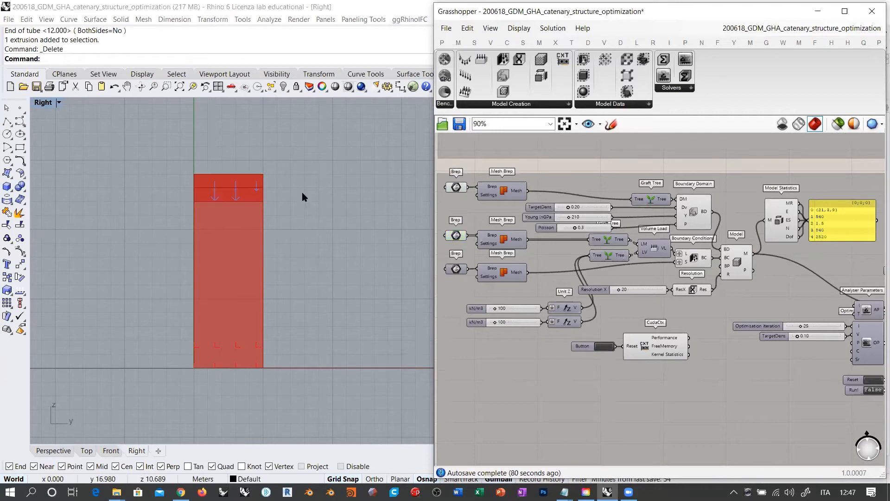
- Set the Resolution X slider to 40
scroll(643, 292, "up", 5)
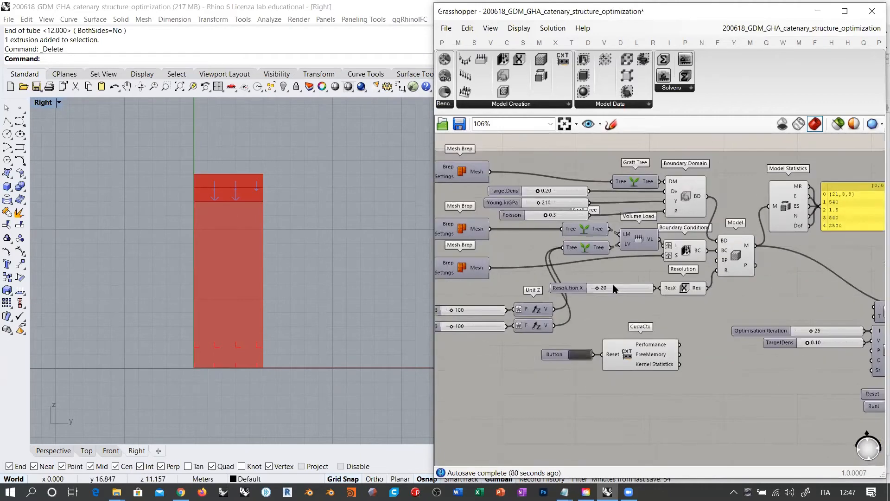
left_click(606, 288)
type("40")
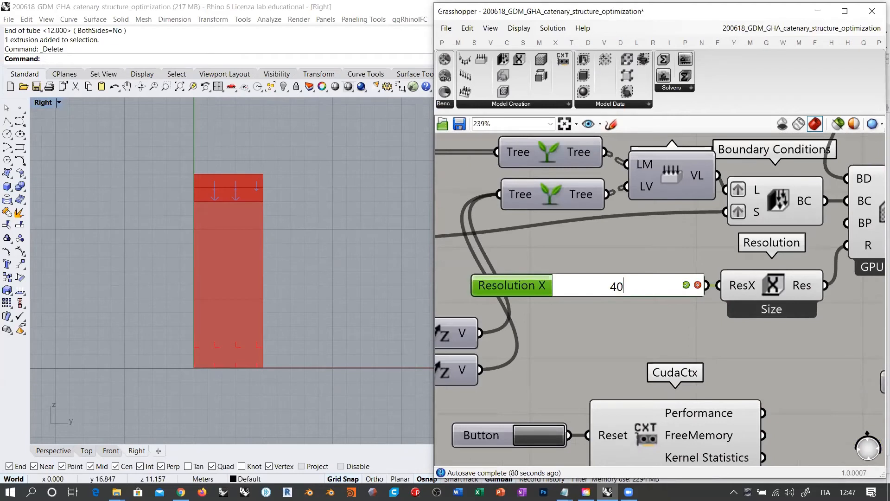
key("Return")
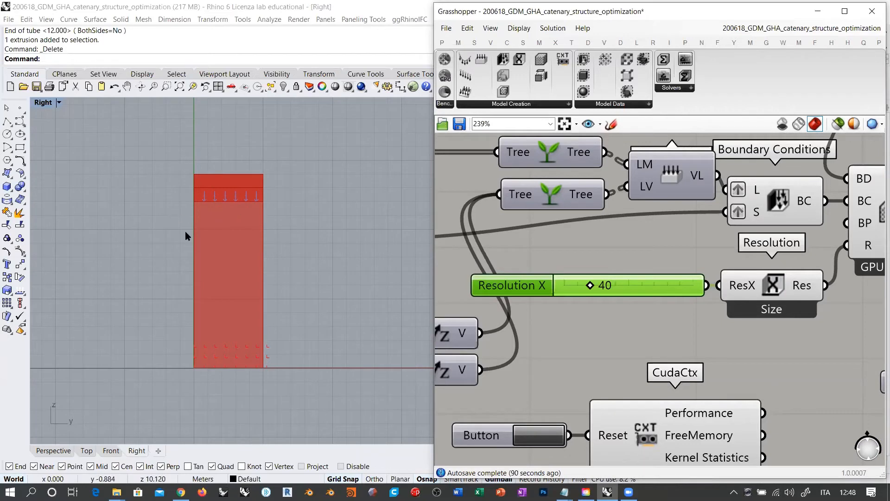
- Set the Resolution X slider to 60 and inspect the denser loads and supports in the Perspective view
double_click(618, 288)
type("60")
key("Return")
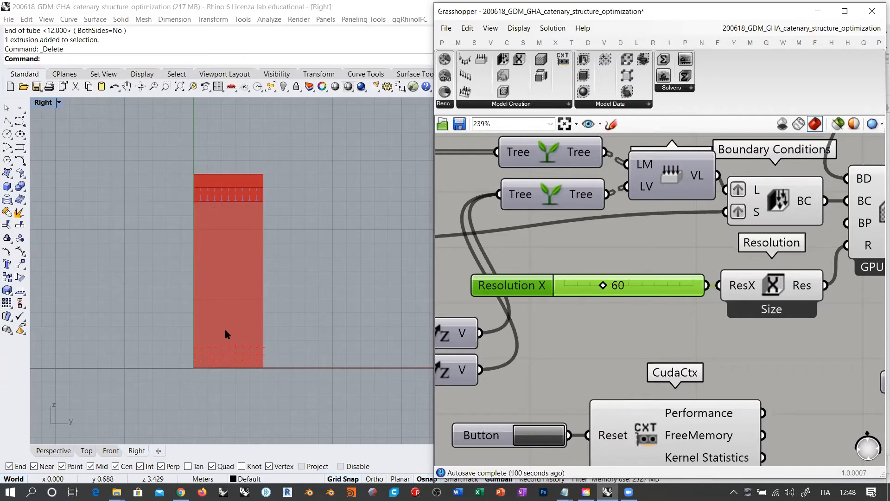
left_click(55, 451)
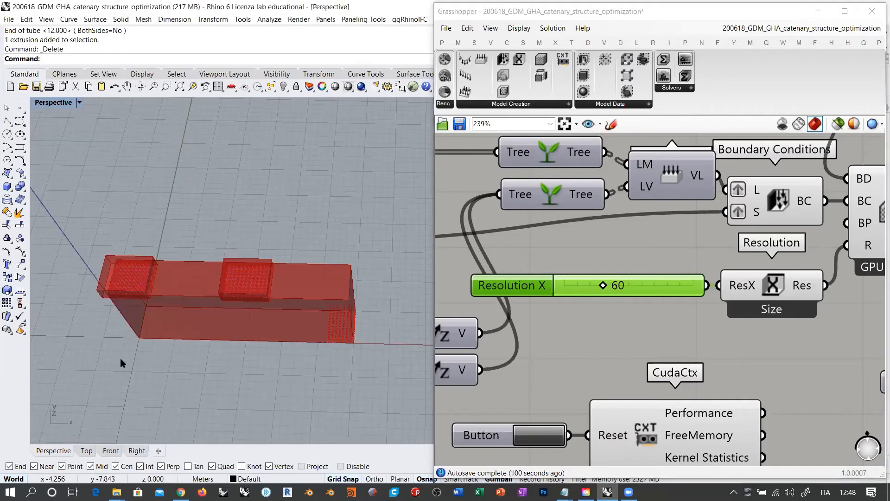
right_click_drag(271, 265, 252, 230)
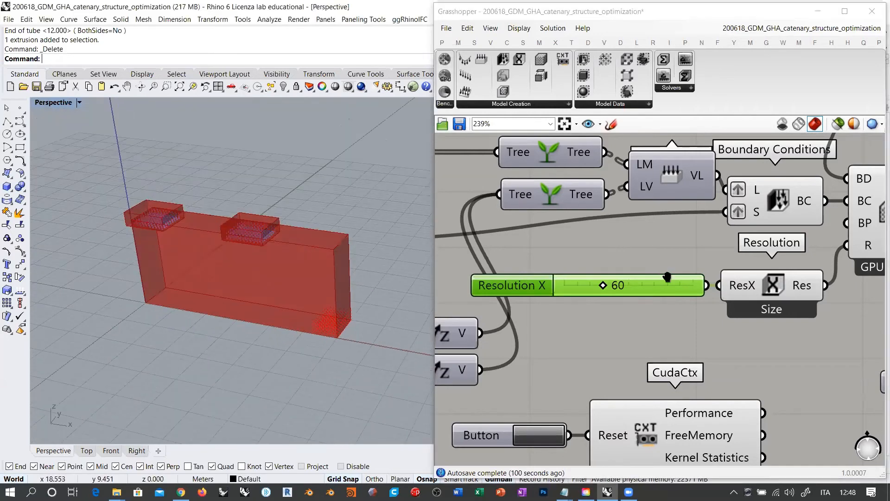
- Turn off the previews of the domain and load Brep components
scroll(724, 288, "down", 3)
left_click(513, 187)
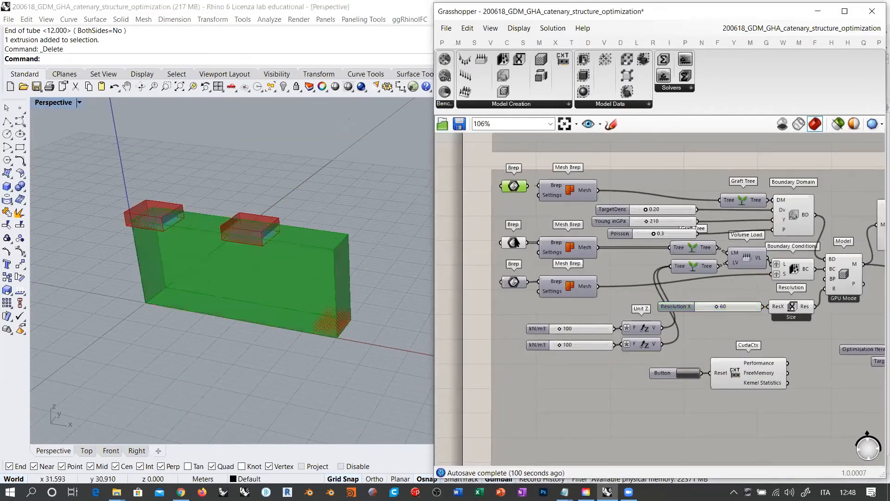
key("ctrl+q")
left_click(513, 242)
key("ctrl+q")
left_click(482, 216)
- Turn on the Iso Mesh preview and view the unoptimised mesh from a lower angle in the Perspective view
right_click_drag(709, 309, 441, 263)
right_click_drag(766, 352, 697, 296)
scroll(700, 296, "up", 3)
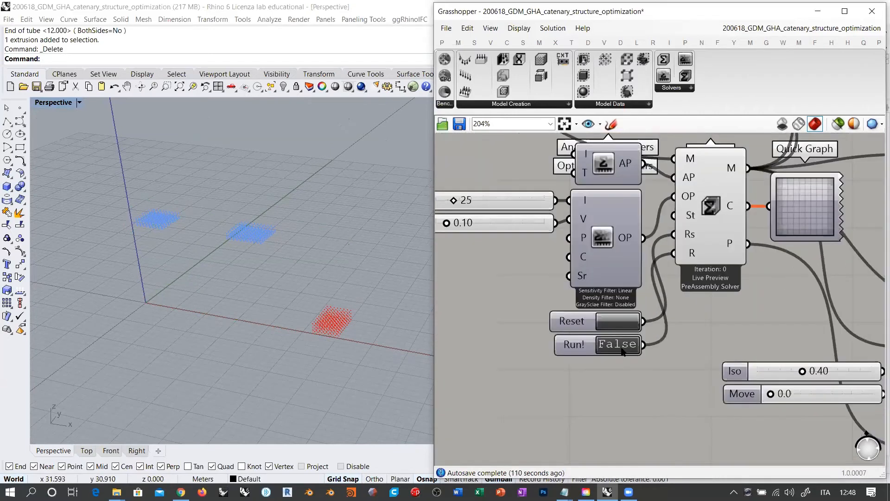
scroll(614, 385, "down", 3)
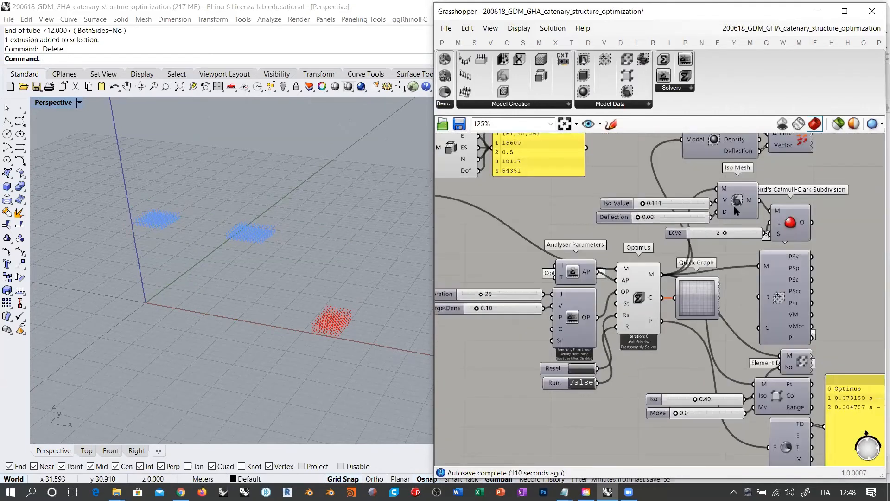
left_click(735, 200)
key("ctrl+q")
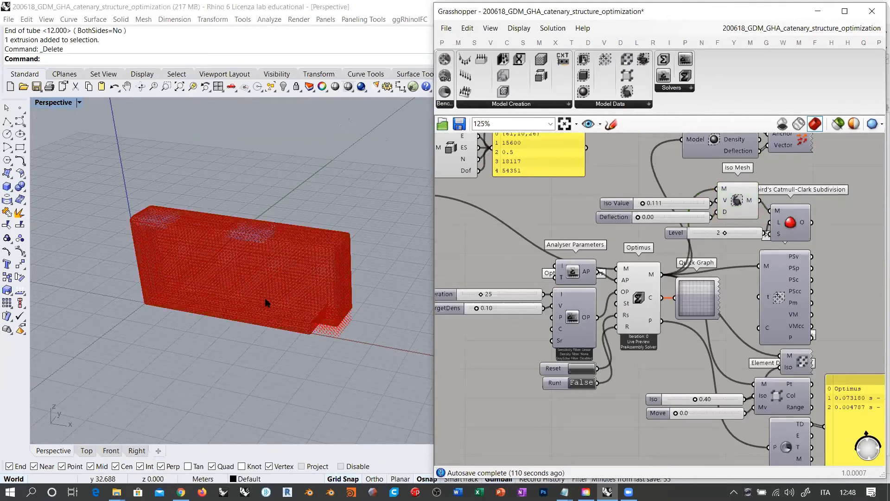
right_click_drag(266, 303, 278, 260)
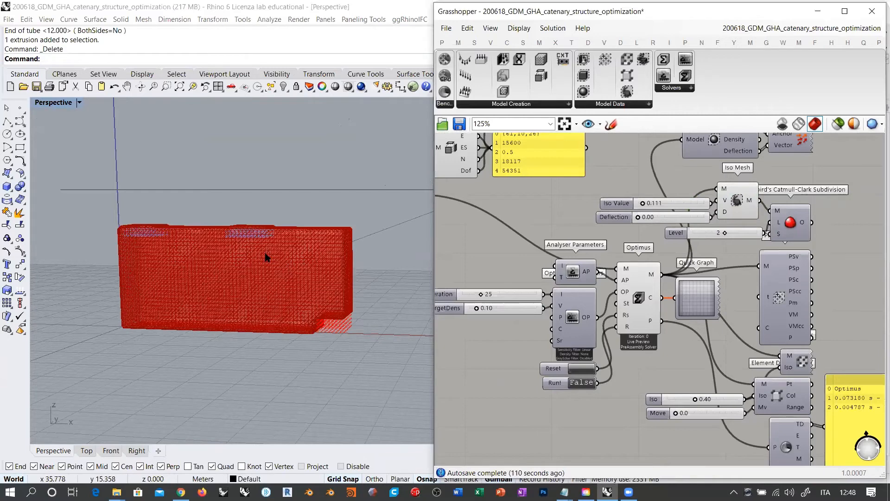
- Reset the Optimus solver and run the topology optimisation for 25 iterations
left_click(581, 370)
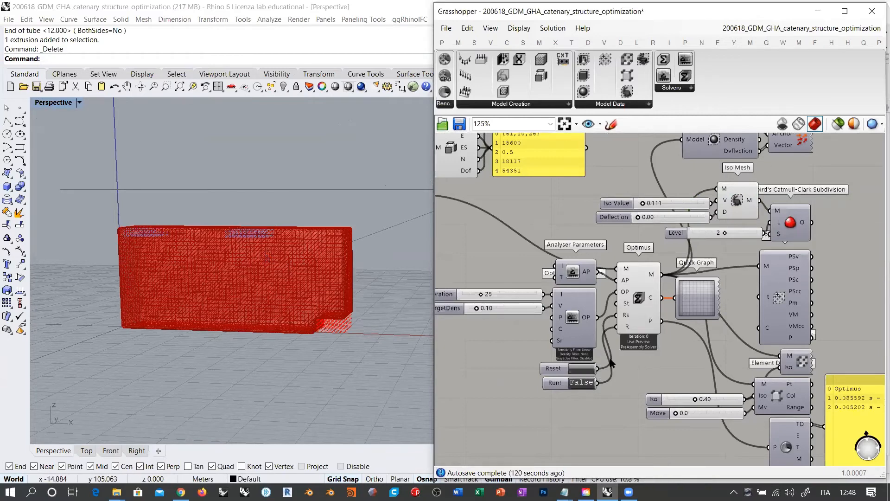
left_click(581, 383)
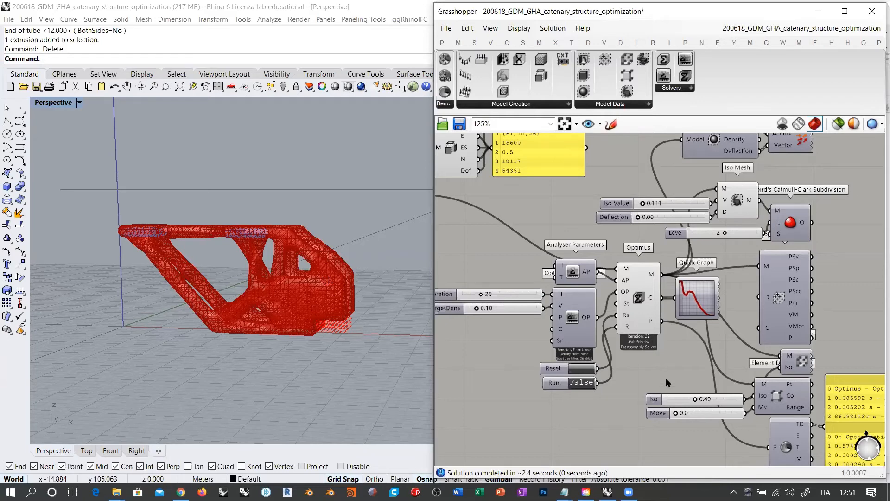
right_click_drag(726, 340, 708, 338)
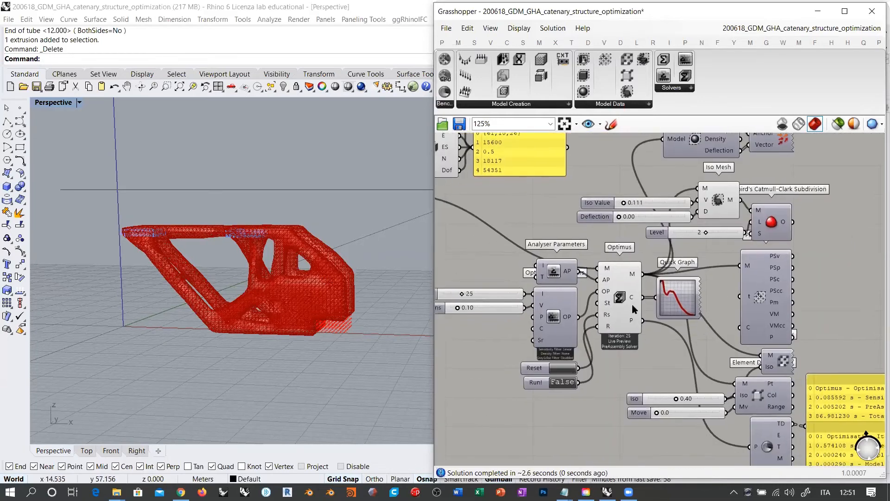
- Examine the optimised mesh, its loads and its supports from several angles in the Perspective view
right_click_drag(292, 271, 234, 286)
right_click_drag(282, 285, 277, 310)
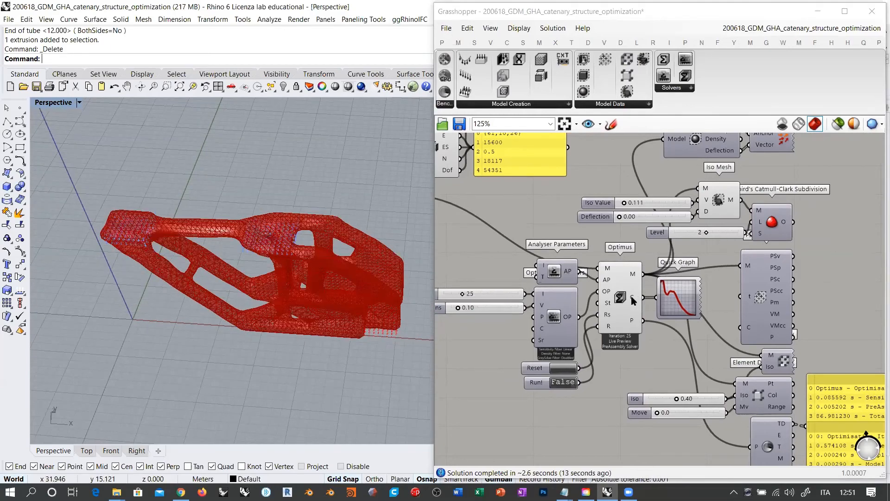
right_click_drag(325, 260, 330, 271)
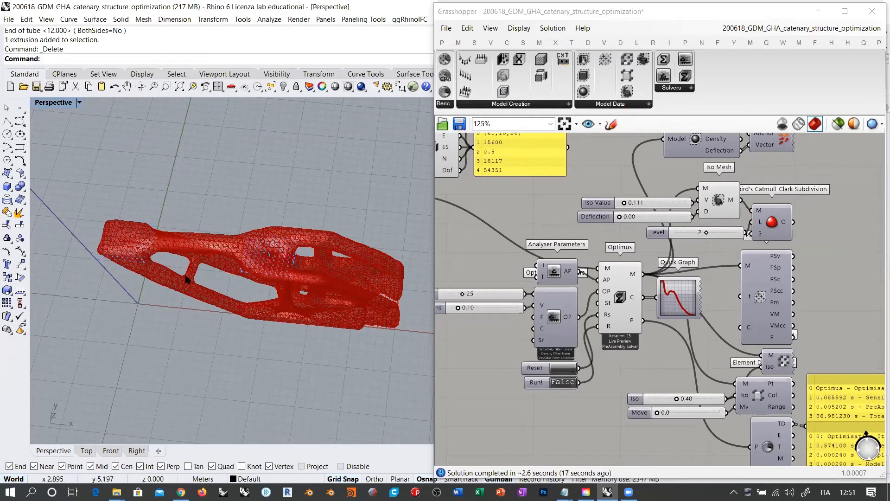
right_click_drag(228, 274, 255, 242)
right_click_drag(372, 232, 330, 242)
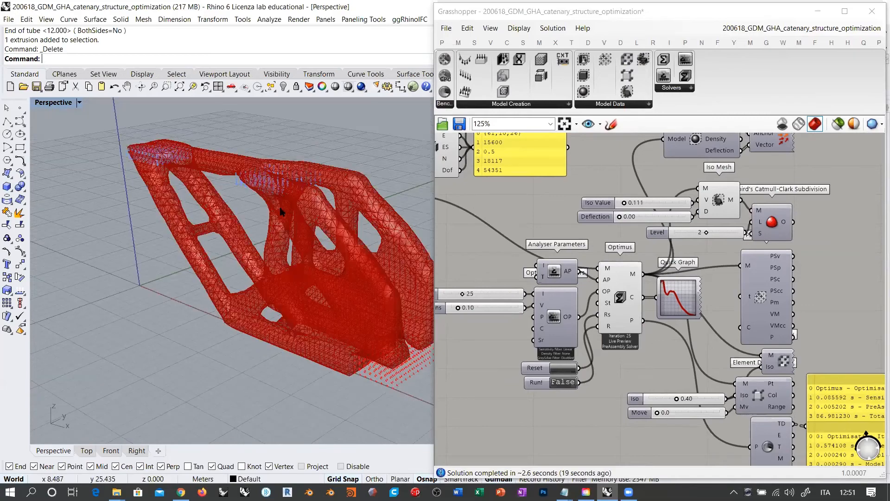
right_click_drag(280, 208, 393, 211)
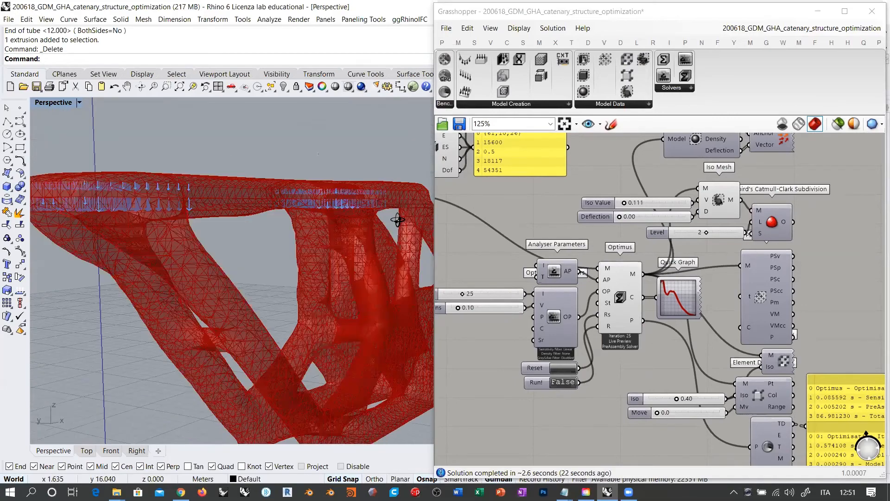
right_click_drag(324, 222, 299, 242)
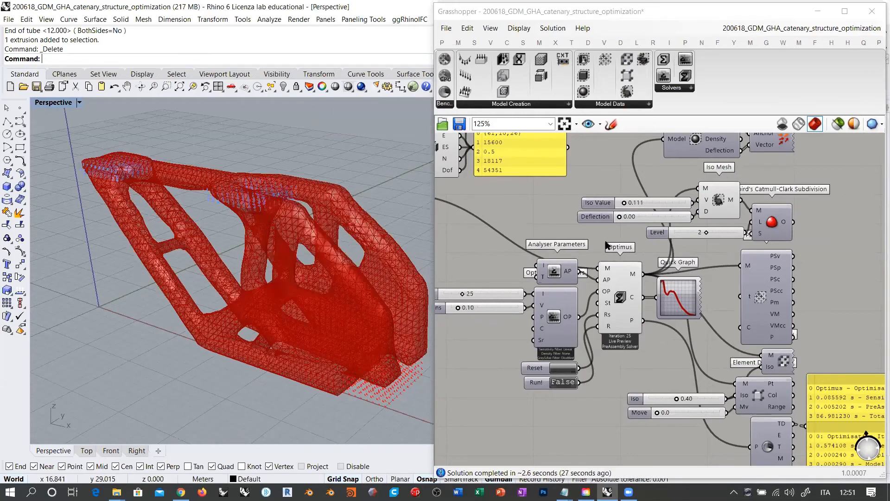
- Shift the Iso Value and Deflection sliders slightly up and left on the canvas beside the Iso Mesh component
right_click_drag(618, 265, 586, 337)
scroll(602, 290, "up", 4)
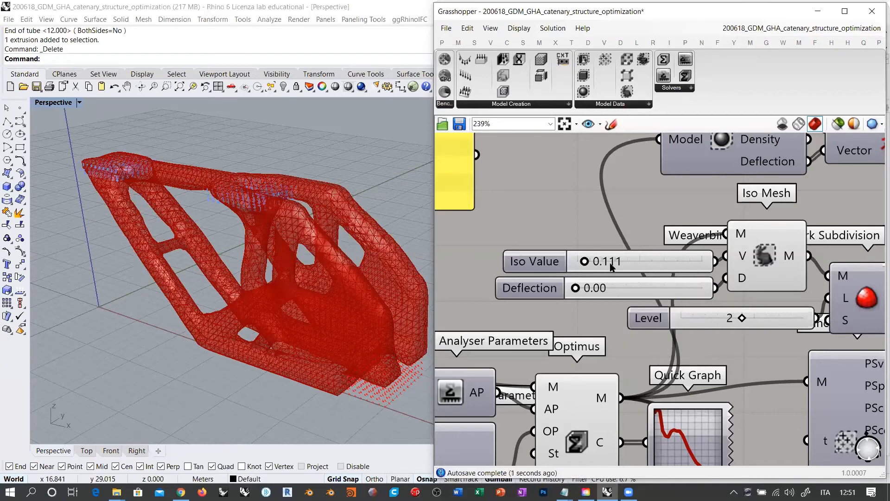
left_click_drag(629, 260, 629, 259)
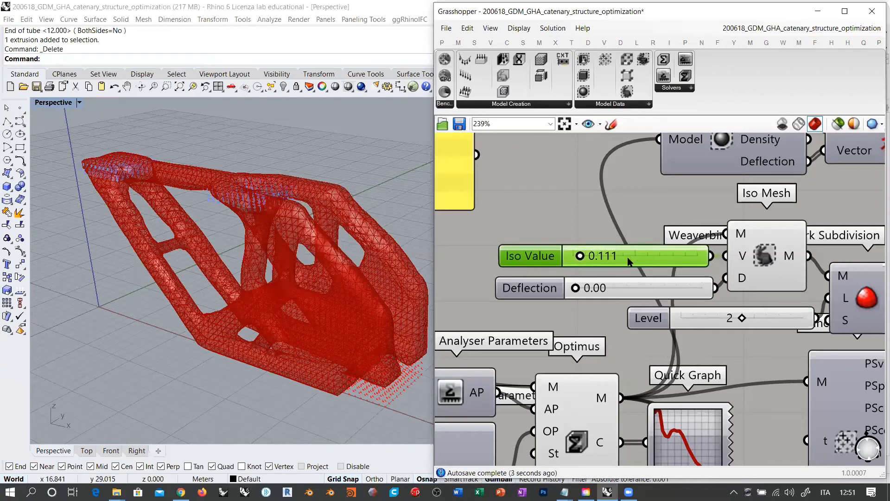
left_click_drag(665, 292, 660, 287)
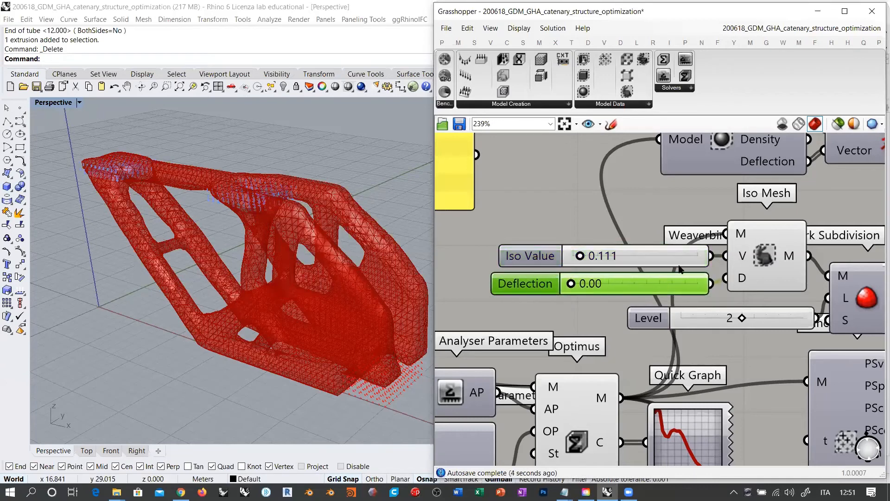
left_click(627, 260)
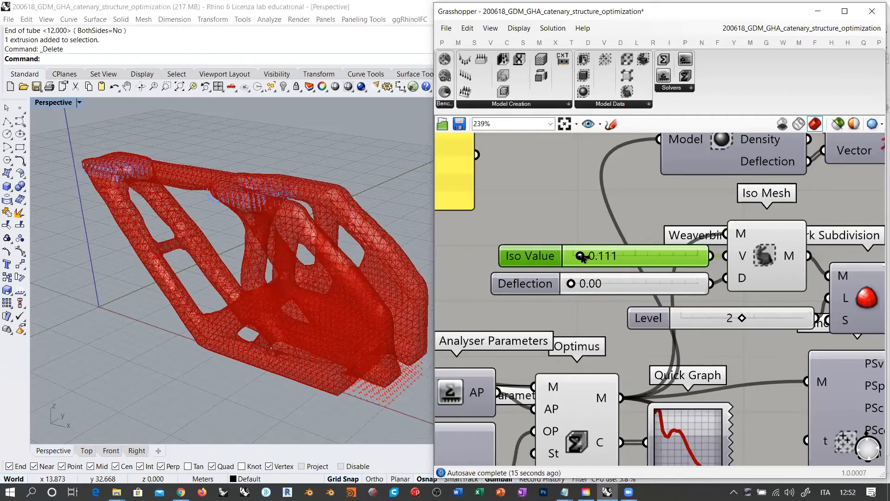
- Try Iso Value settings of 0.148, 0.387 and 0.305 on the Iso Mesh and check the resulting members
left_click_drag(581, 256, 591, 258)
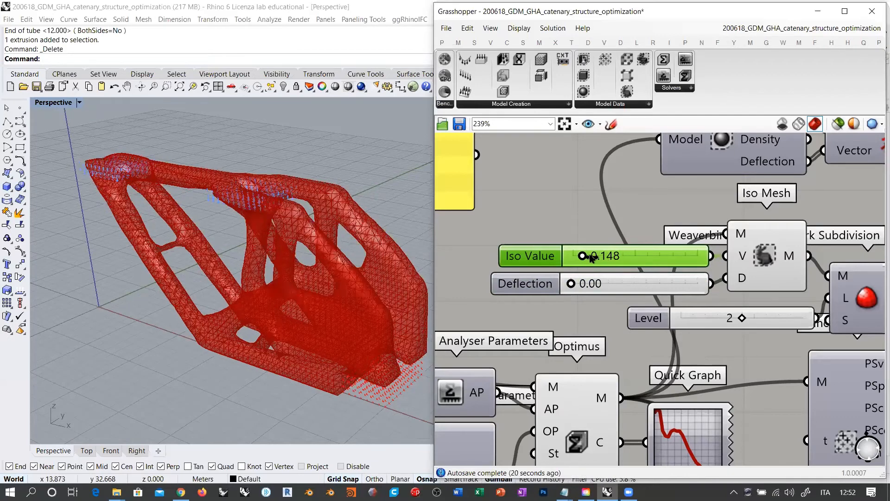
left_click_drag(583, 256, 597, 256)
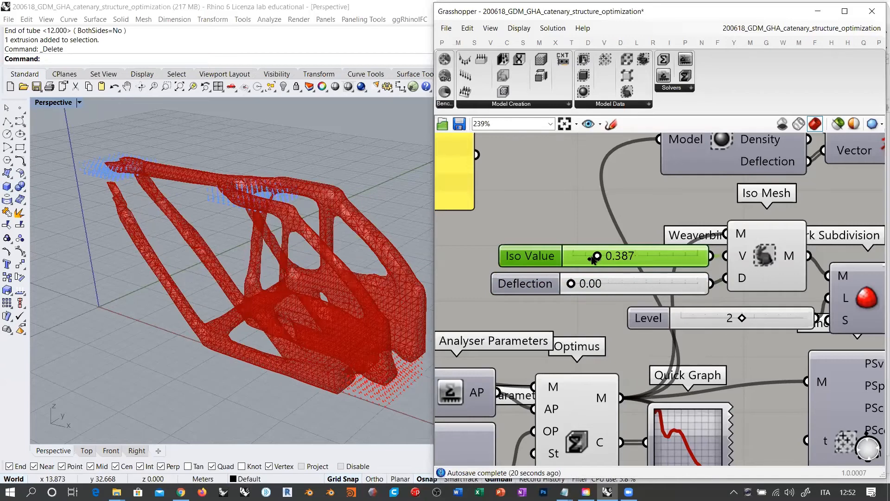
left_click_drag(594, 258, 588, 258)
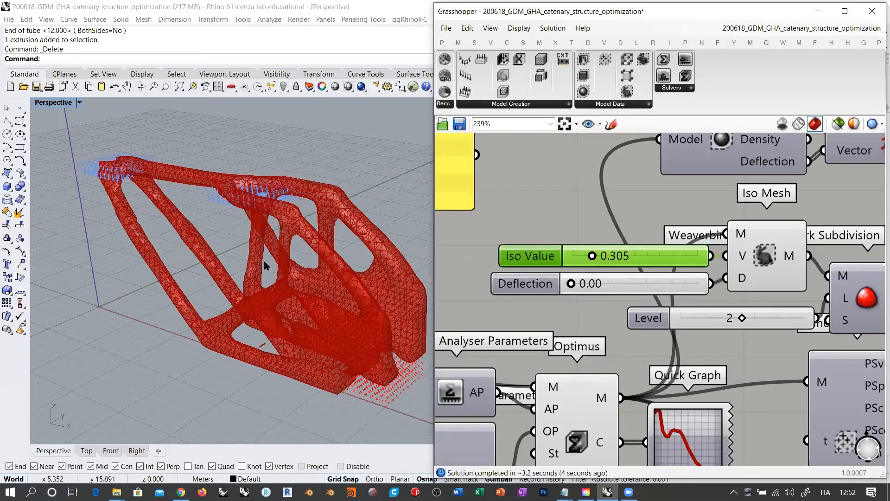
right_click_drag(264, 265, 309, 276)
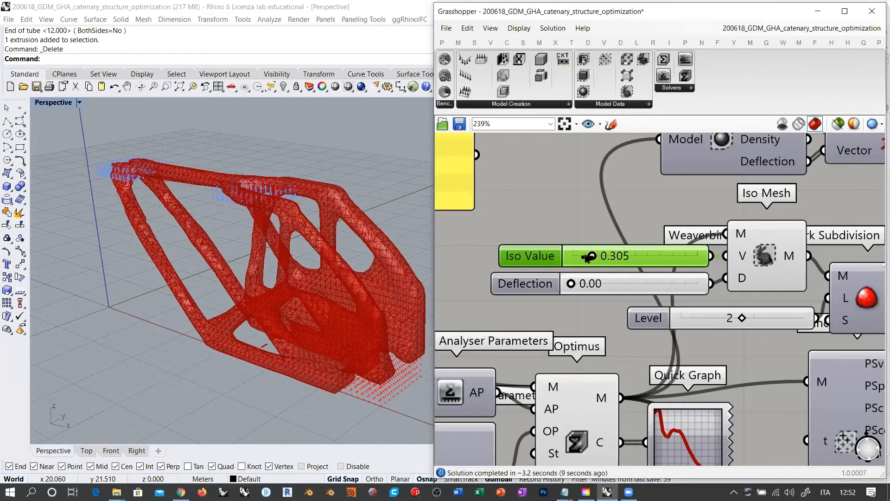
- Set the Iso Value to 0.089 and inspect the thicker mesh from other angles in the Perspective view
left_click_drag(579, 257, 579, 256)
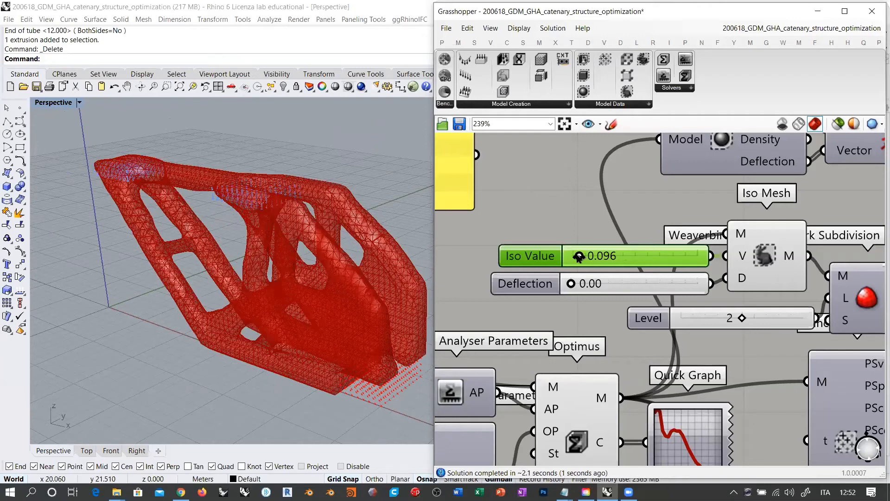
left_click_drag(579, 257, 578, 257)
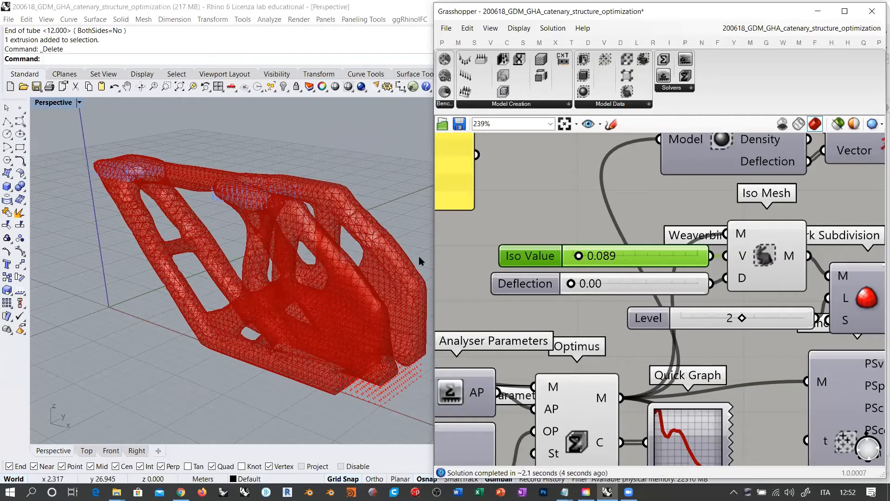
right_click_drag(422, 261, 304, 180)
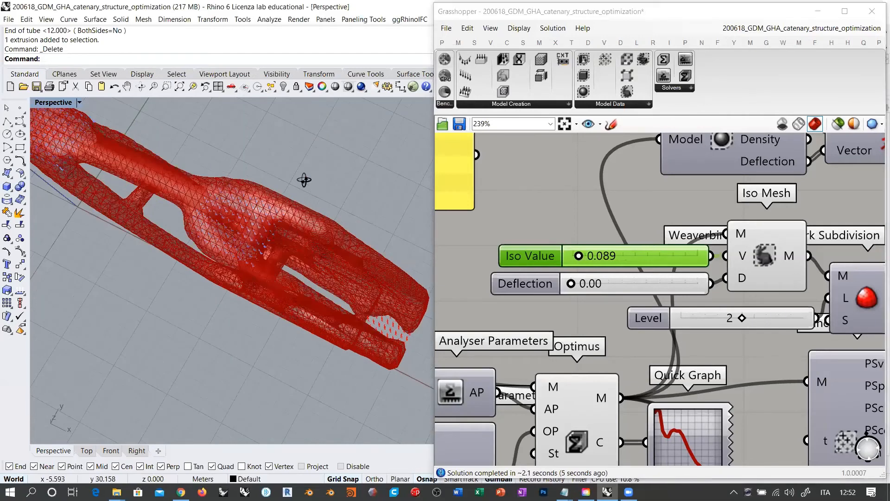
mouse_move(352, 232)
right_mouse_down()
mouse_move(267, 289)
mouse_move(359, 358)
mouse_move(348, 431)
mouse_move(331, 371)
mouse_move(202, 287)
mouse_move(324, 277)
mouse_move(339, 268)
mouse_move(423, 270)
mouse_move(367, 272)
mouse_move(293, 292)
mouse_move(328, 324)
mouse_move(358, 209)
mouse_move(343, 229)
right_mouse_up()
- Switch the preview from the Iso Mesh to Weaverbird's Catmull-Clark Subdivision and view the subdivided mesh
right_click_drag(757, 313, 583, 304)
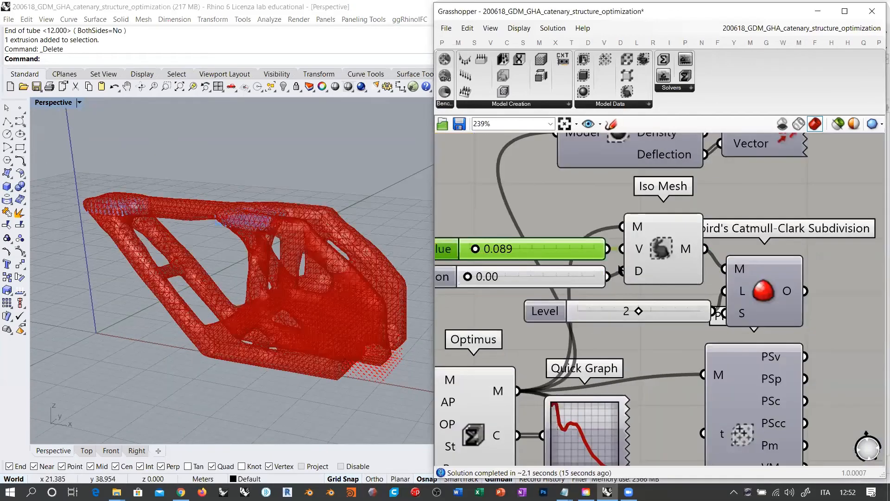
left_click(619, 267)
left_click(695, 289)
key("ctrl+q")
right_click_drag(299, 272, 260, 274)
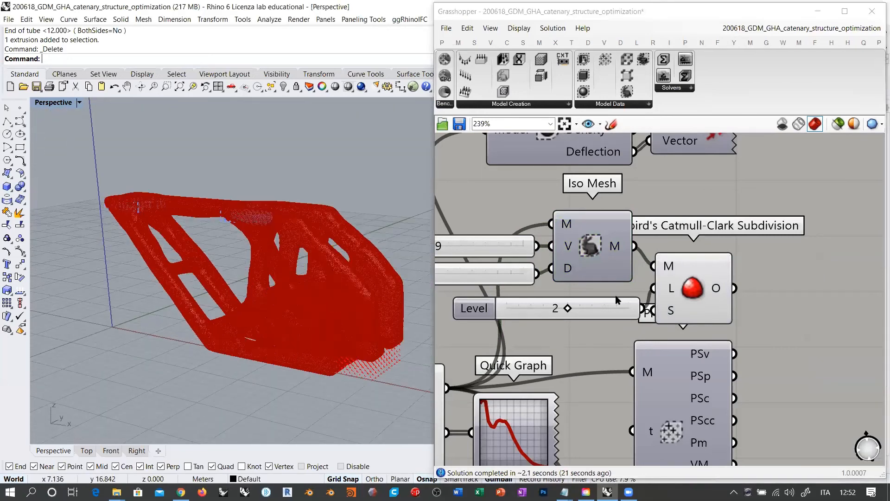
- Bake the Catmull-Clark Subdivision output to the Default layer with grouping enabled
right_click(699, 292)
left_click(732, 347)
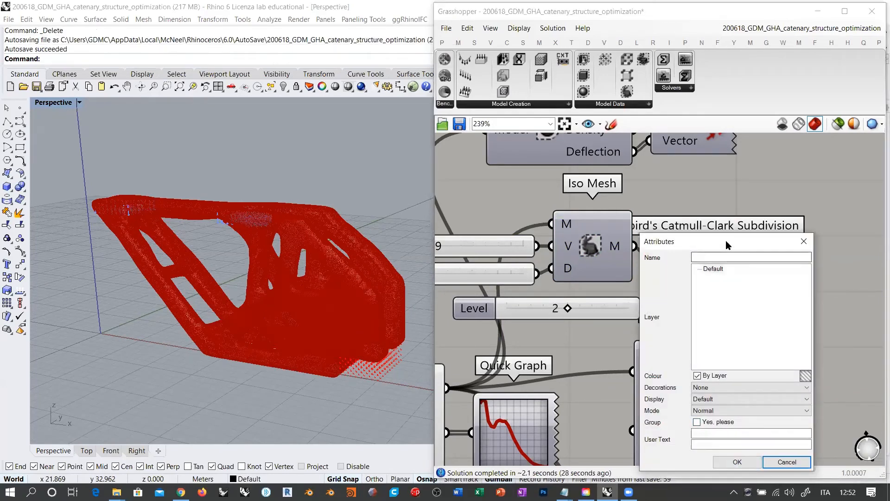
left_click_drag(725, 240, 547, 132)
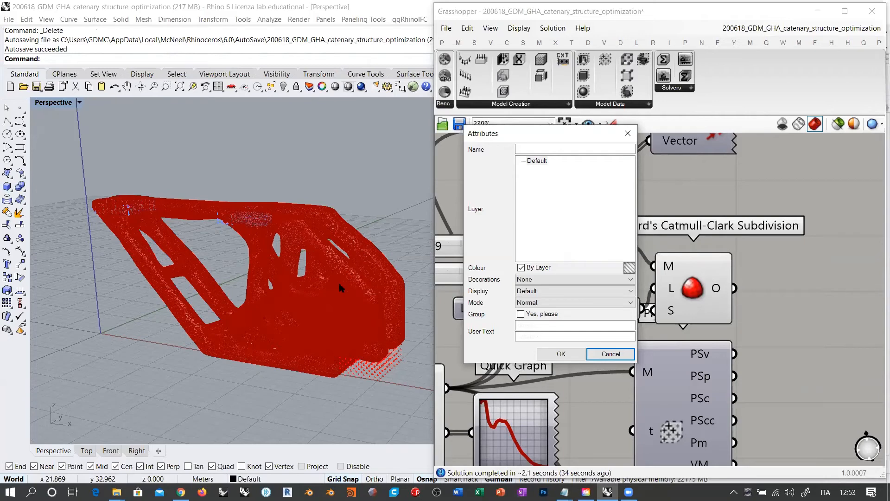
left_click(521, 314)
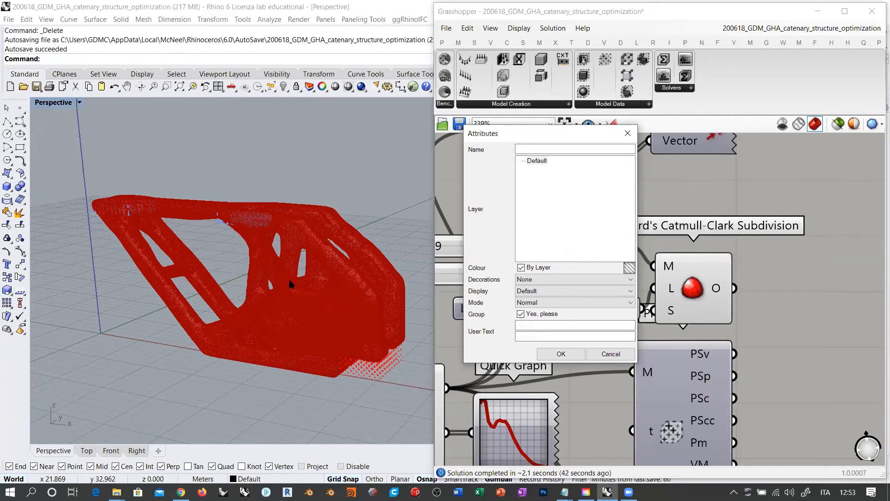
left_click(562, 354)
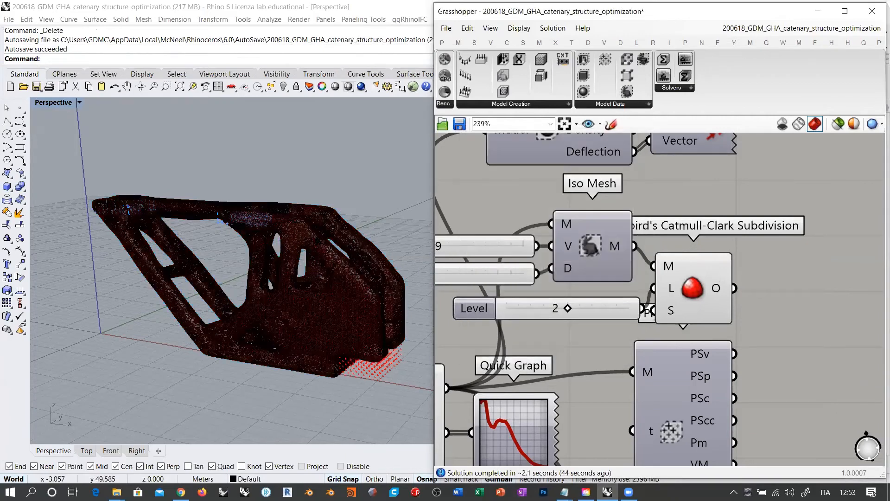
- Select the baked mesh, widen the Rhino viewport beside Grasshopper and examine the structure from several angles
right_click_drag(281, 218, 273, 245)
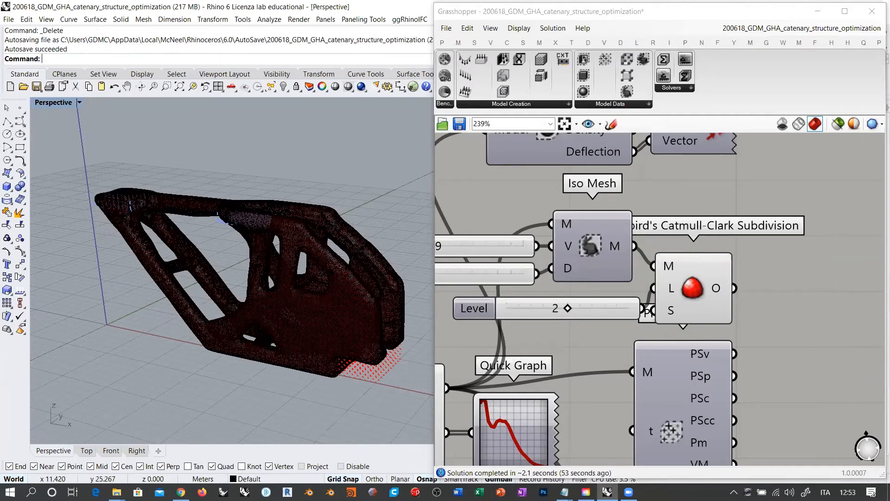
left_click(371, 242)
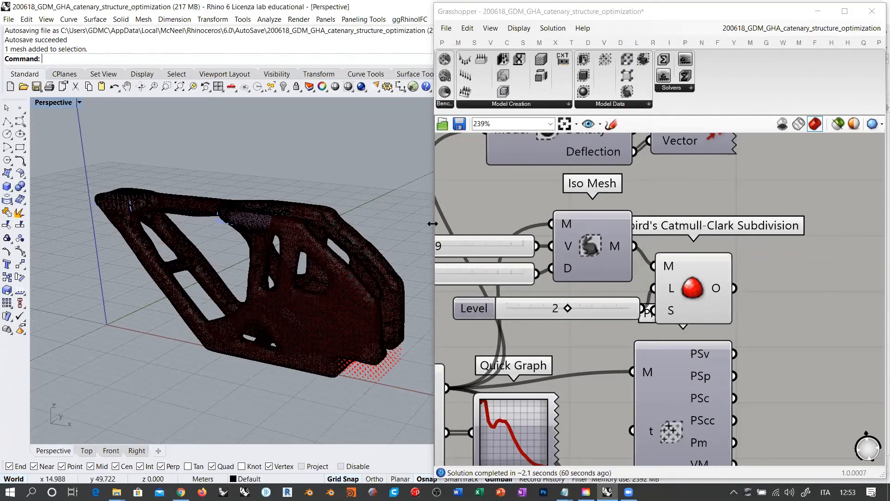
left_click_drag(434, 186, 523, 187)
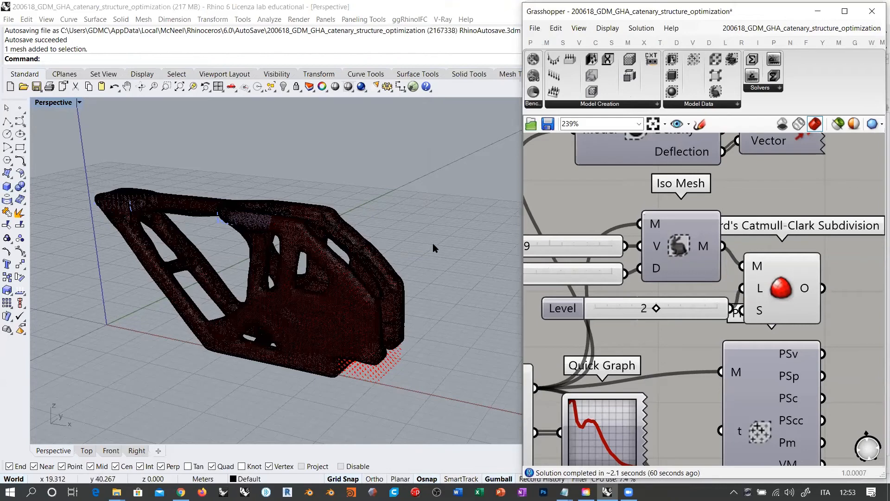
right_click_drag(389, 277, 393, 250)
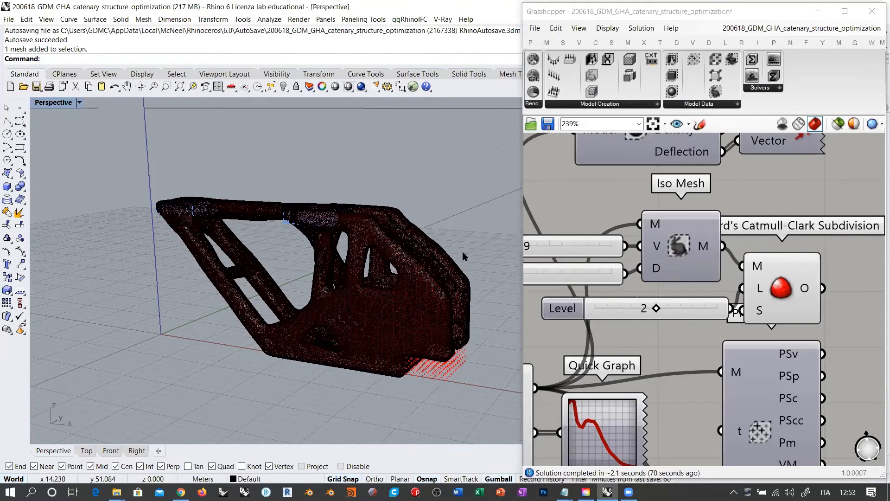
right_click_drag(441, 234, 417, 242)
scroll(421, 246, "up", 1)
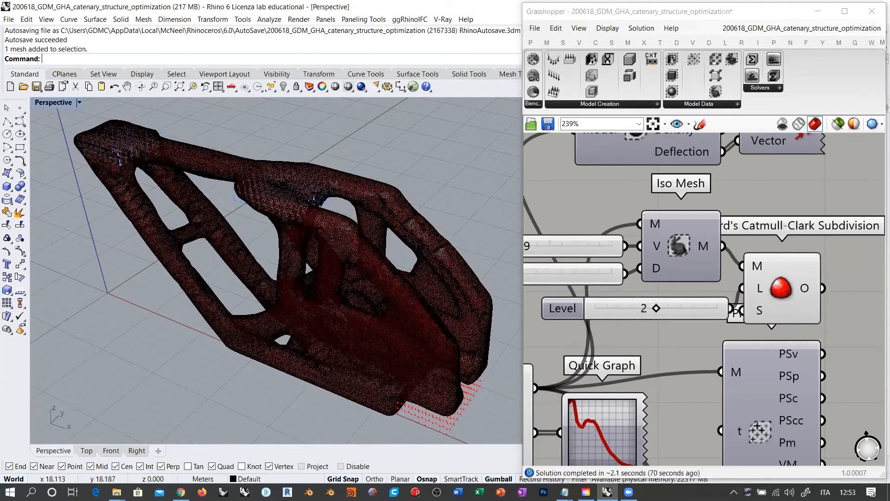
right_click_drag(304, 260, 445, 204)
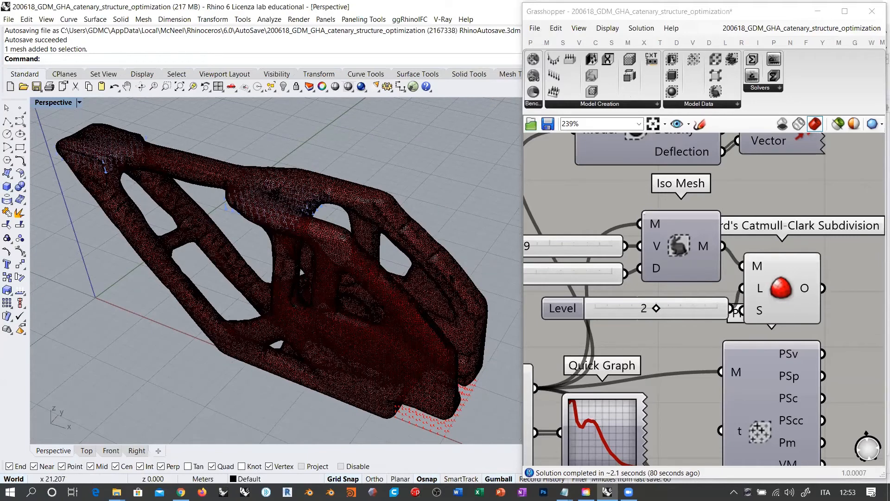
right_click_drag(427, 326, 422, 278)
right_click_drag(427, 309, 427, 340)
right_click_drag(390, 269, 373, 282)
- Turn off the Grasshopper preview, set the Perspective view to Arctic and examine the baked mesh's smooth surface
left_click(782, 124)
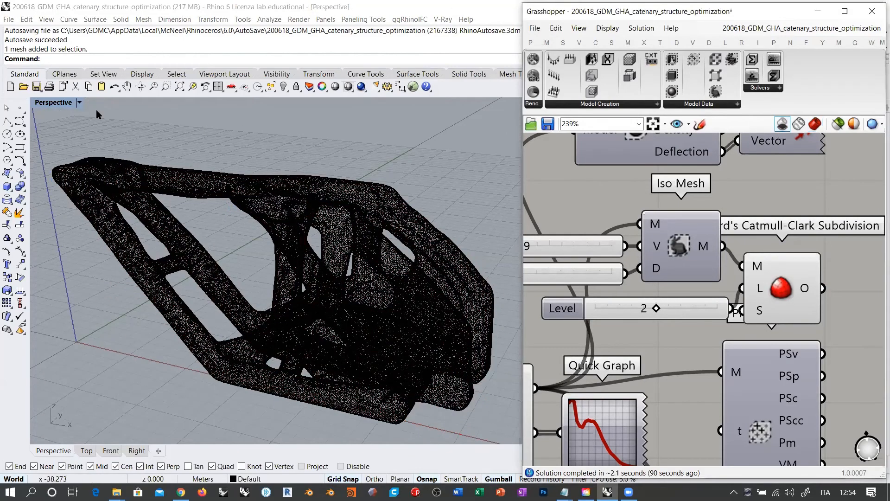
left_click(47, 103)
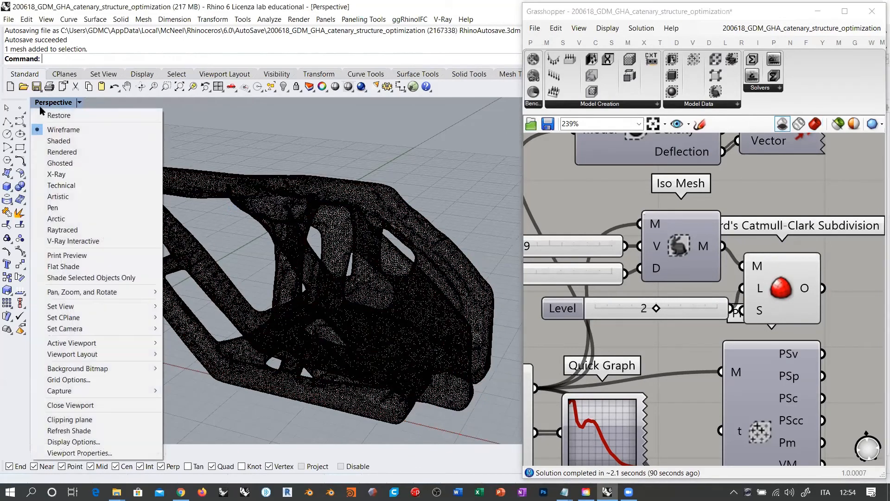
left_click(69, 219)
scroll(375, 258, "up", 4)
right_click_drag(375, 258, 352, 265)
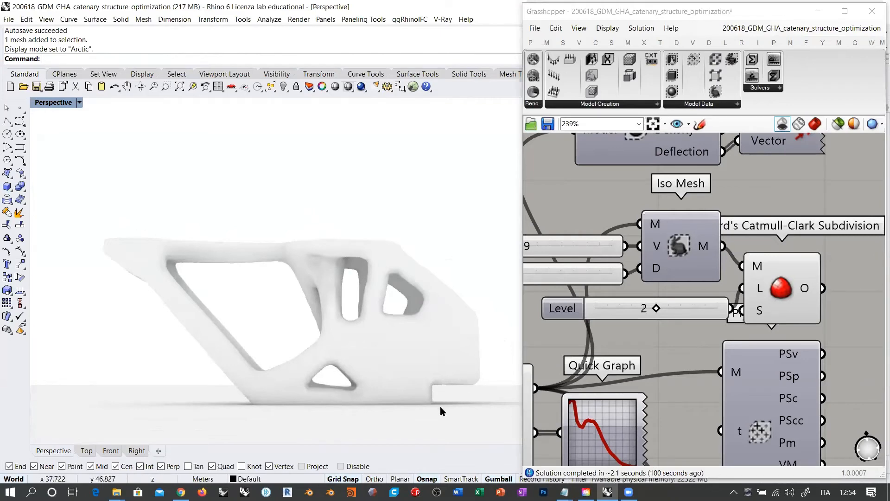
right_click_drag(401, 249, 445, 296)
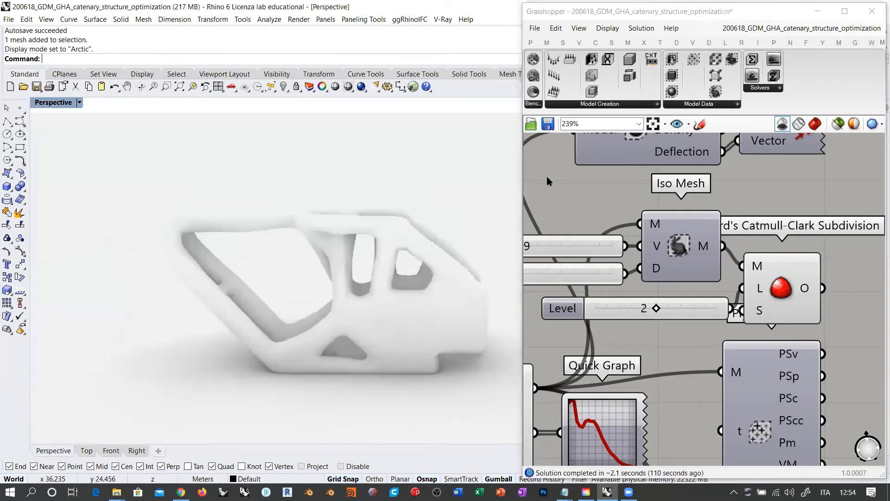
- Delete the baked mesh, restore the shaded Grasshopper preview and return the Perspective view to Wireframe
left_click(405, 233)
key("Delete")
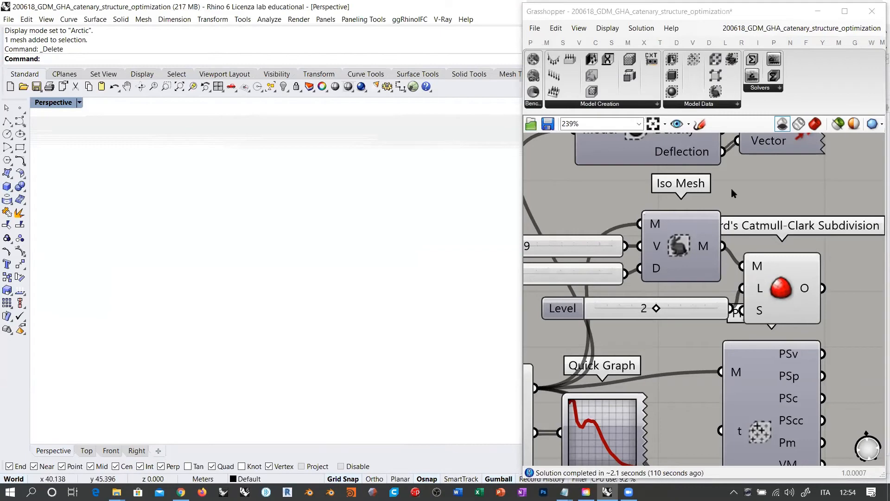
left_click(814, 123)
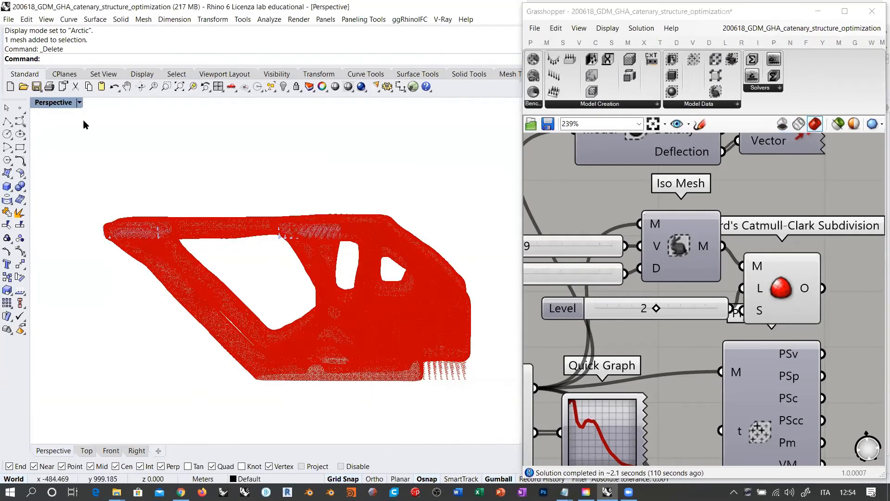
left_click(80, 102)
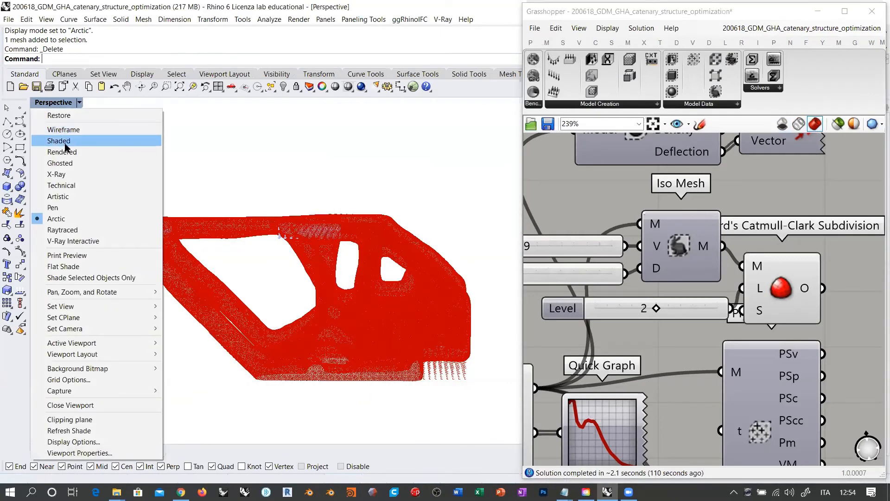
left_click(65, 145)
right_click_drag(309, 292, 357, 259)
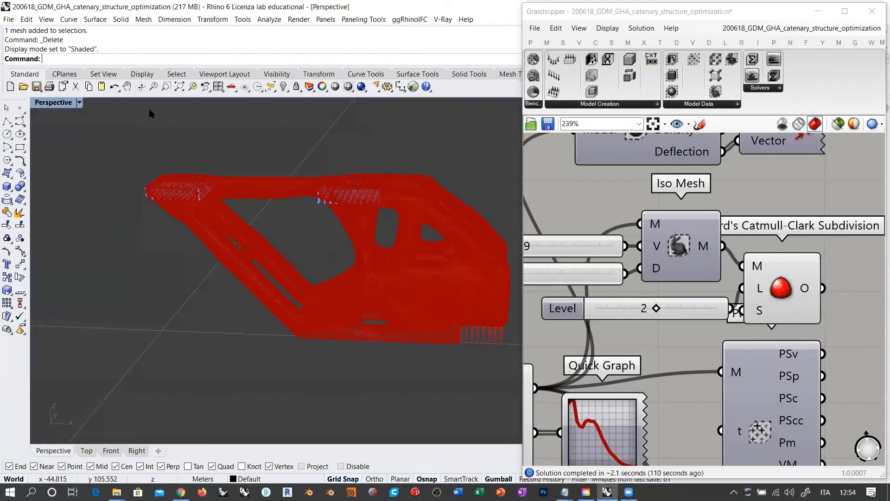
left_click(325, 86)
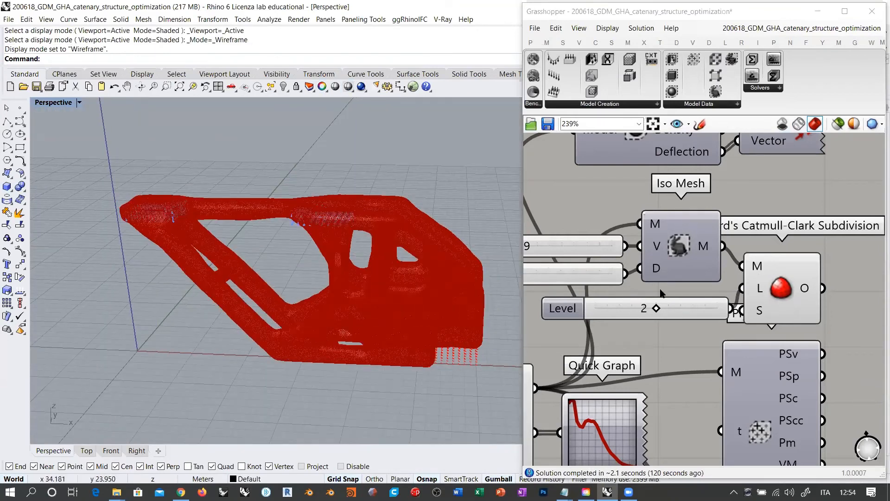
- Set the Iso Mesh Deflection to 3.55 and examine the deformed shape in the Perspective view
right_click_drag(691, 292, 842, 290)
right_click_drag(718, 292, 697, 288)
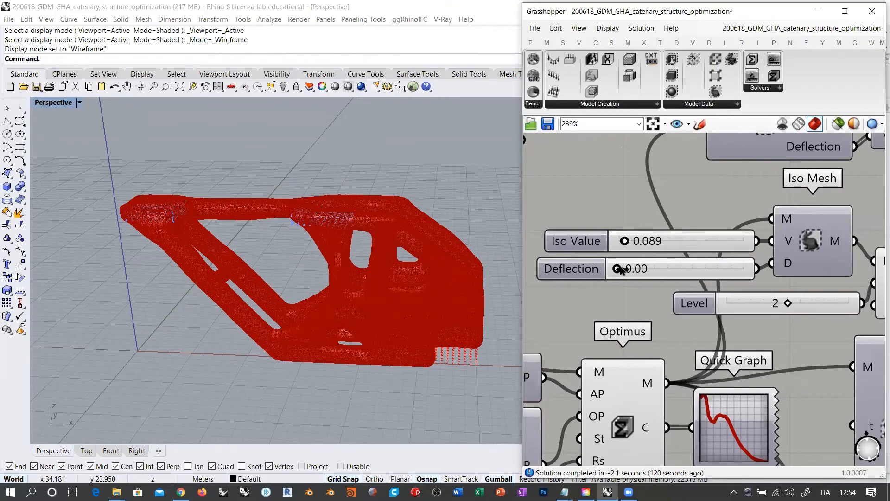
left_click_drag(620, 269, 657, 270)
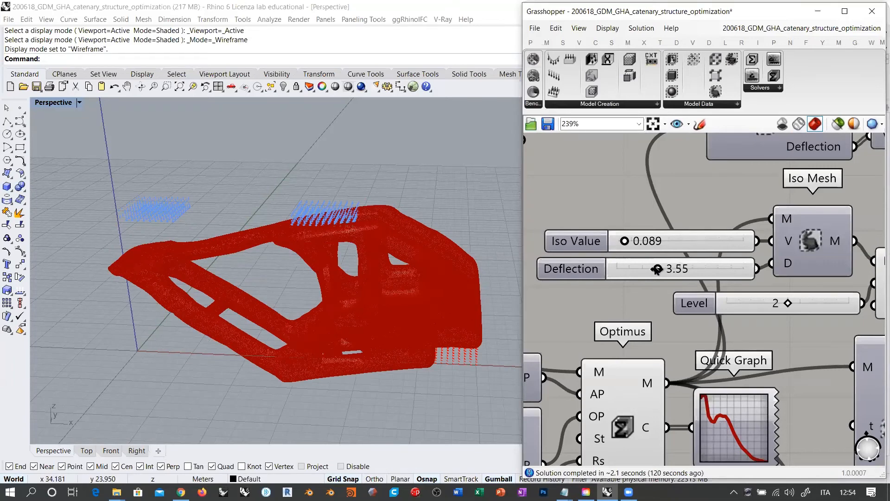
right_click_drag(367, 308, 367, 289)
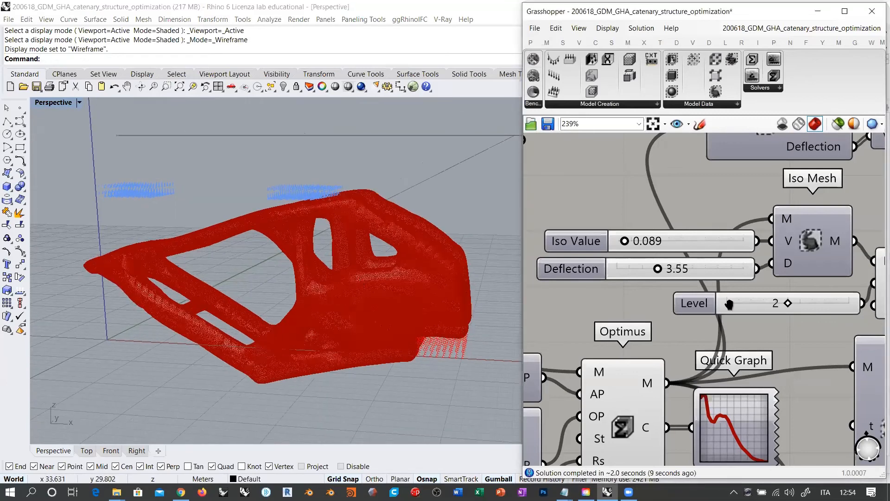
- Examine the Boundary Domain component's material inputs, including density, Young's modulus and Poisson's ratio
scroll(782, 293, "down", 6)
right_click_drag(665, 298, 666, 314)
scroll(633, 298, "up", 3)
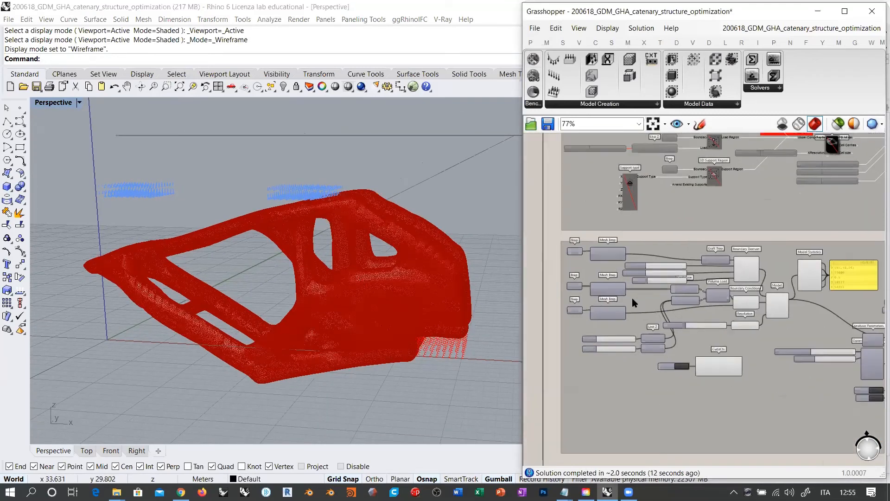
right_click_drag(732, 307, 642, 284)
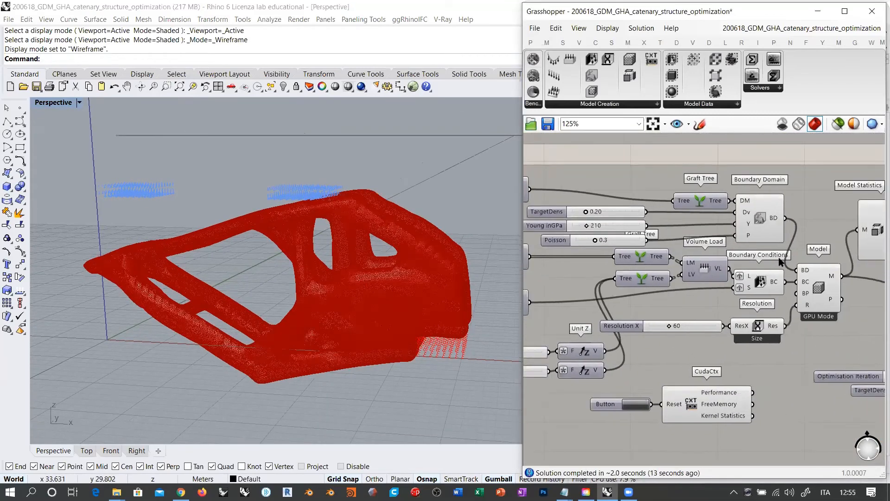
scroll(788, 249, "up", 2)
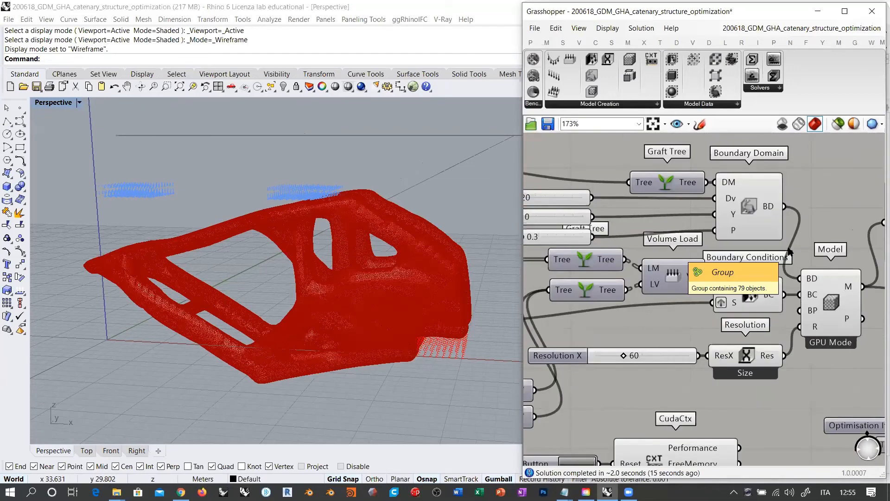
right_click_drag(755, 179, 808, 238)
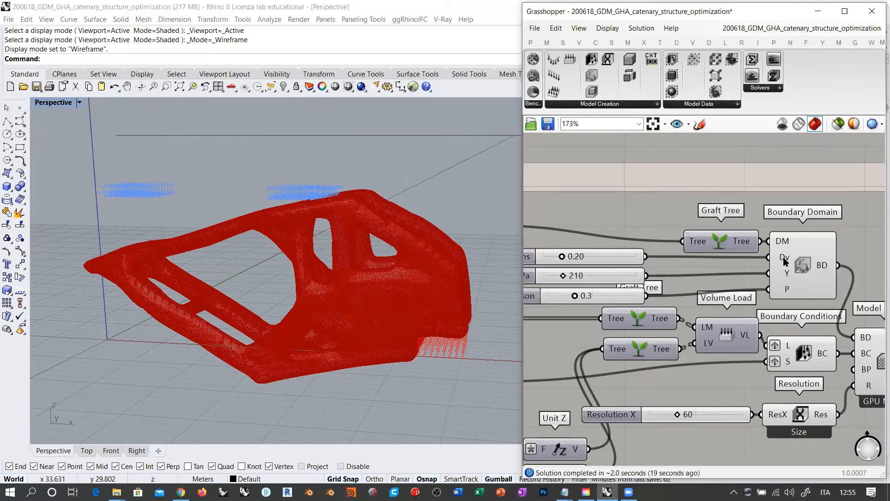
mouse_move(784, 262)
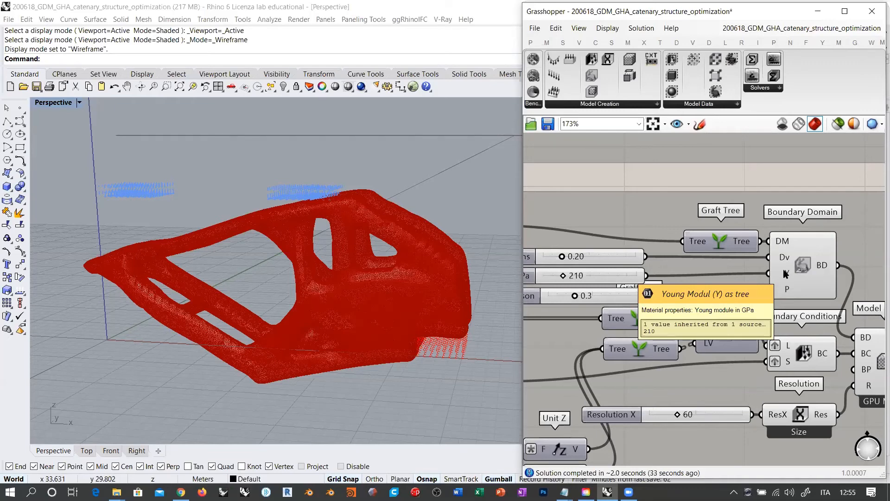
mouse_move(787, 291)
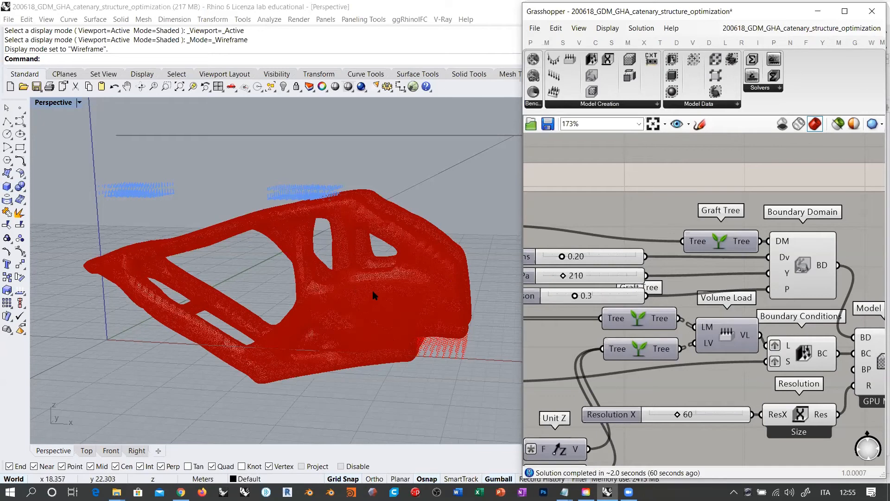
- Open the recent file 200329_kangaroo_young_module.gh, read the materials' Young's modulus values and return to the catenary structure optimization definition
left_click(534, 28)
mouse_move(607, 70)
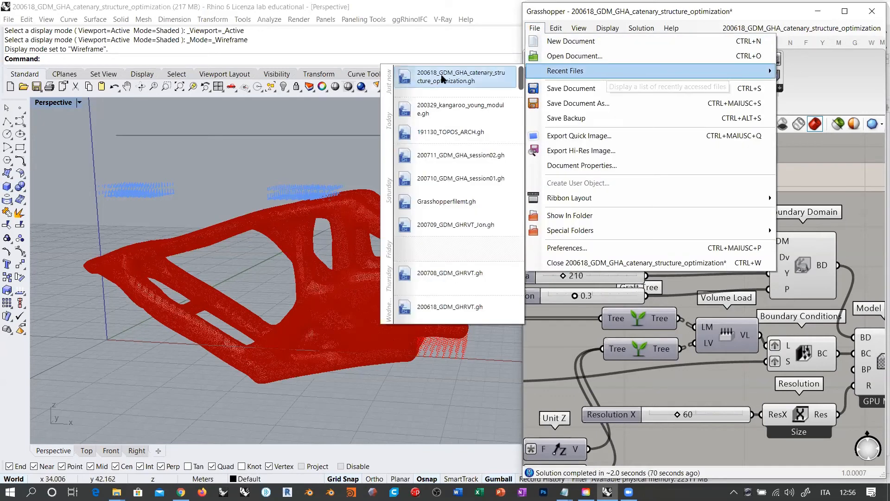
left_click(465, 108)
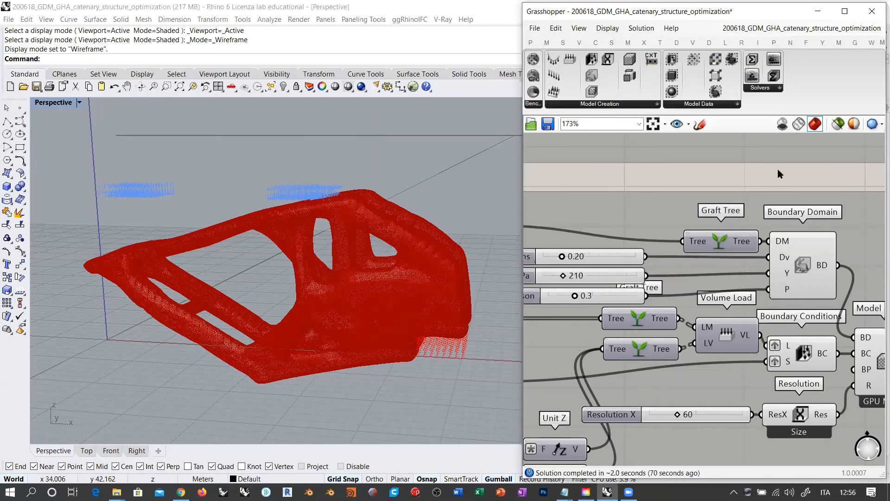
right_click_drag(774, 399, 773, 194)
right_click_drag(802, 363, 809, 229)
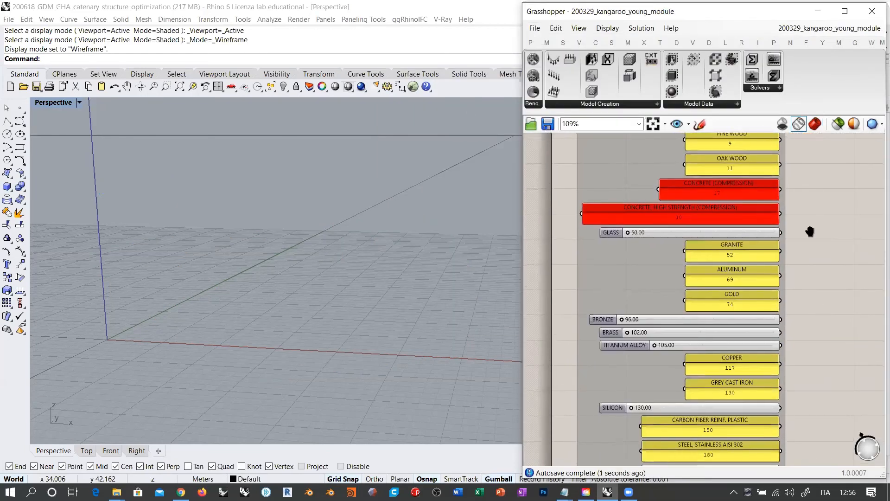
scroll(814, 278, "up", 5)
scroll(672, 383, "down", 3)
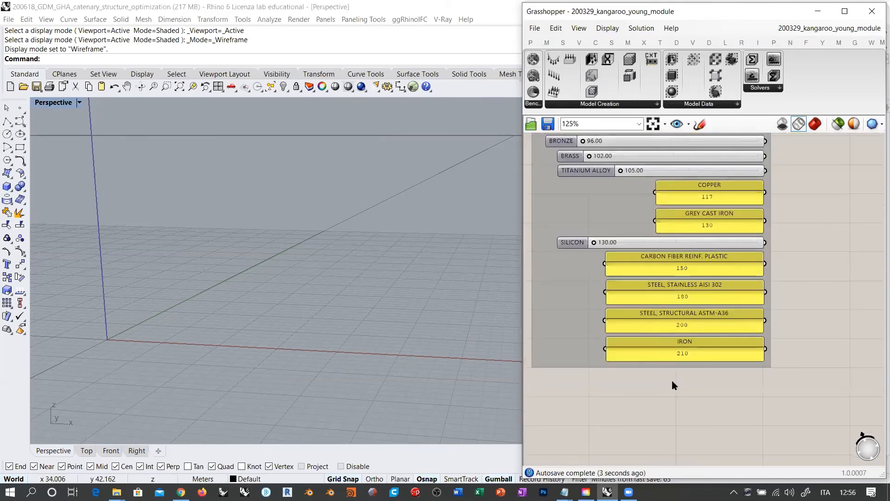
left_click(830, 28)
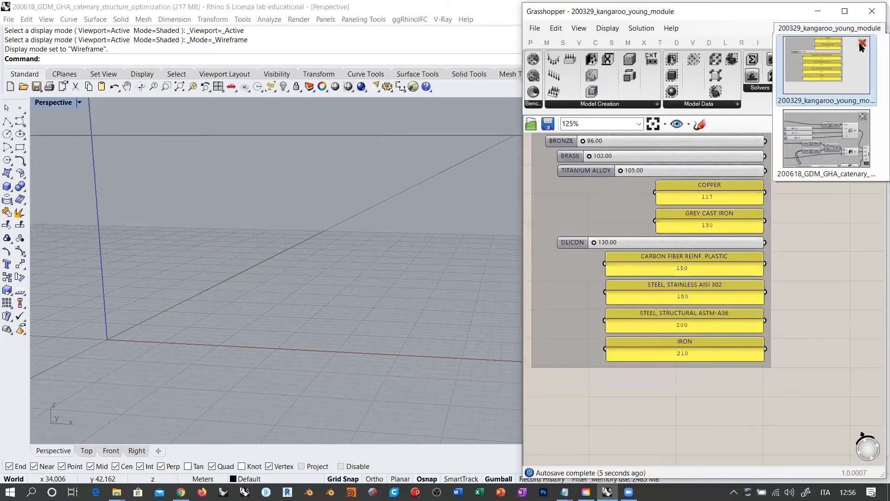
left_click(827, 139)
- Examine the deformed Iso Mesh from several angles in the Perspective view alongside its Iso Value and Deflection inputs
right_click_drag(291, 286, 382, 332)
right_click_drag(341, 306, 290, 269)
scroll(617, 238, "down", 5)
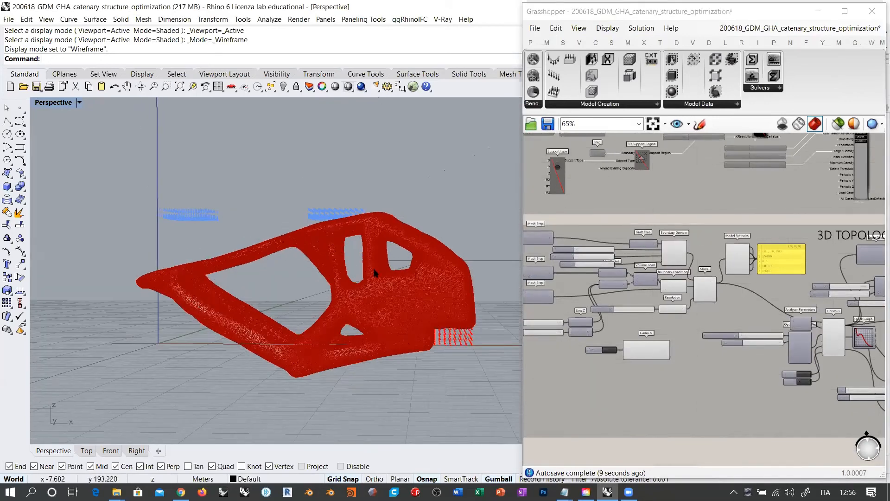
right_click_drag(704, 287, 623, 287)
scroll(755, 294, "up", 8)
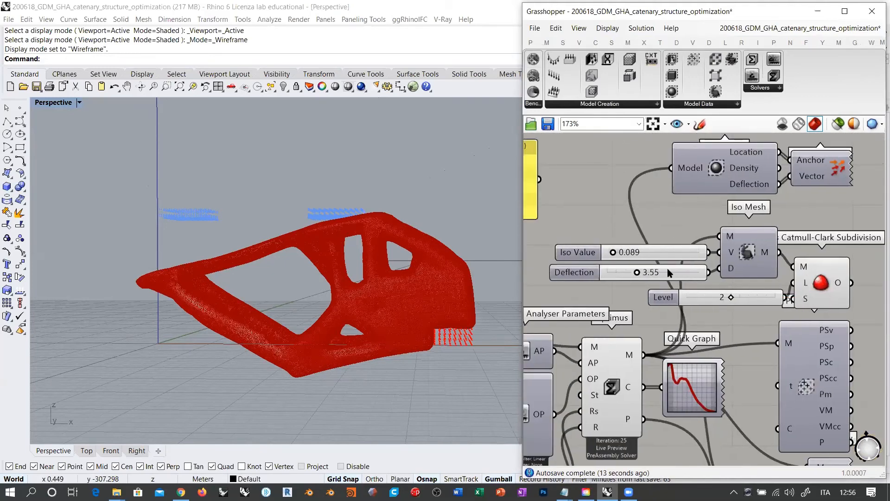
right_click_drag(377, 224, 420, 267)
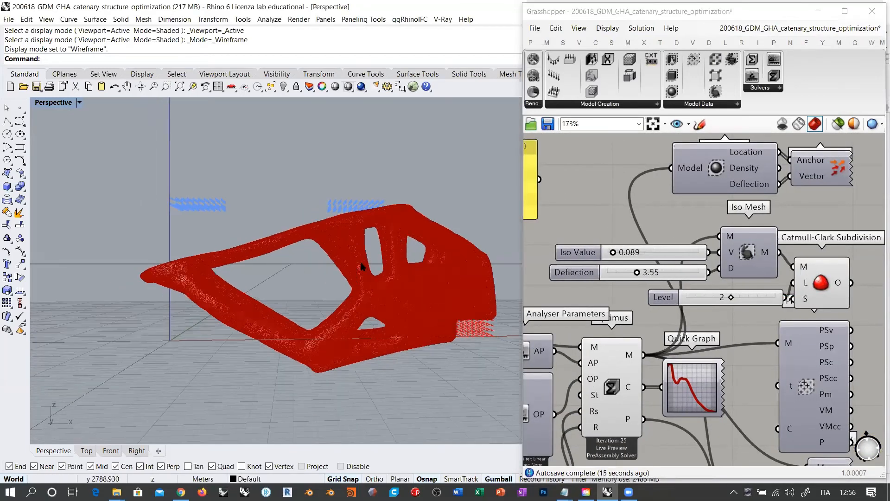
right_click_drag(370, 223, 382, 239)
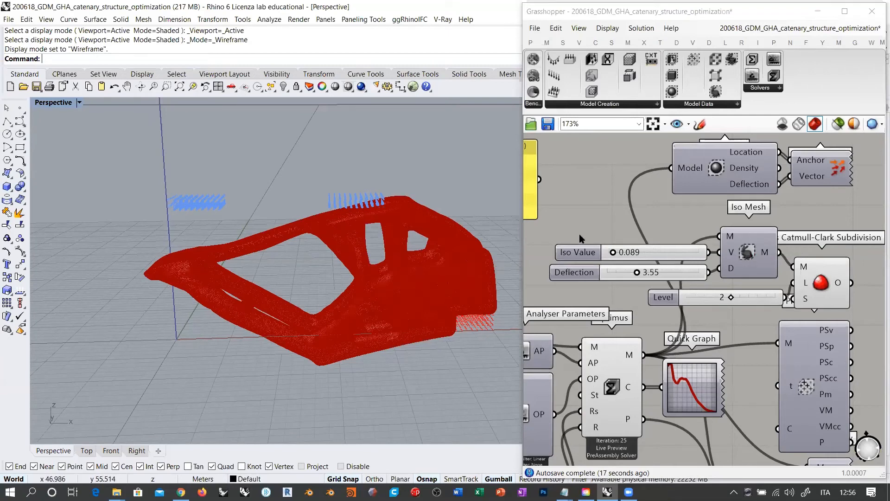
right_click_drag(370, 196, 398, 249)
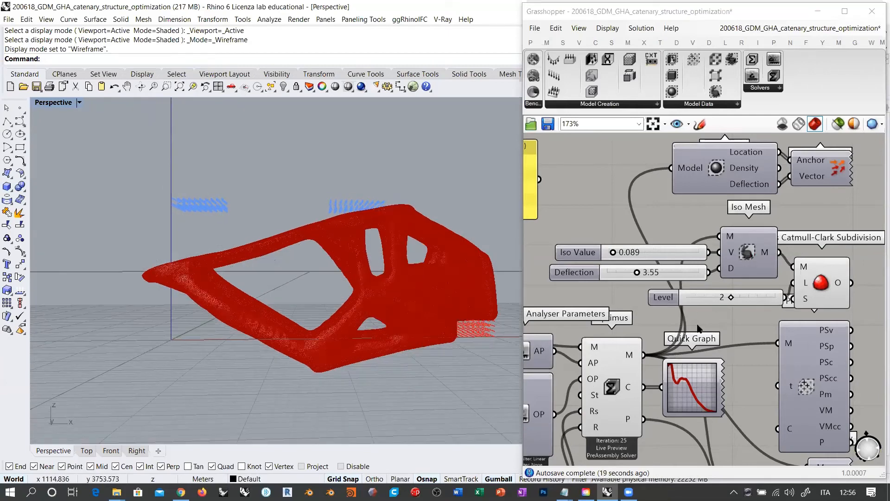
- Examine how the tOpos definition starts from the Brep parameters and their Mesh Brep components
scroll(725, 312, "down", 5)
scroll(768, 278, "up", 1)
scroll(768, 278, "down", 3)
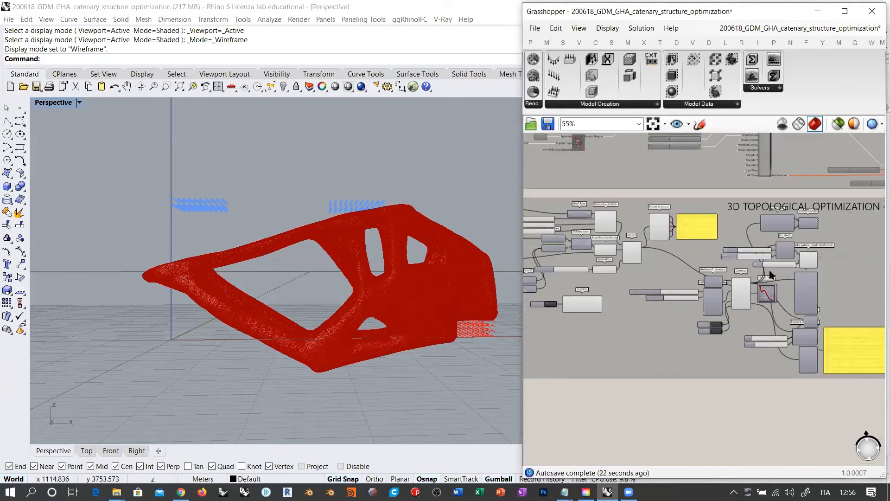
scroll(807, 241, "down", 3)
scroll(767, 242, "up", 2)
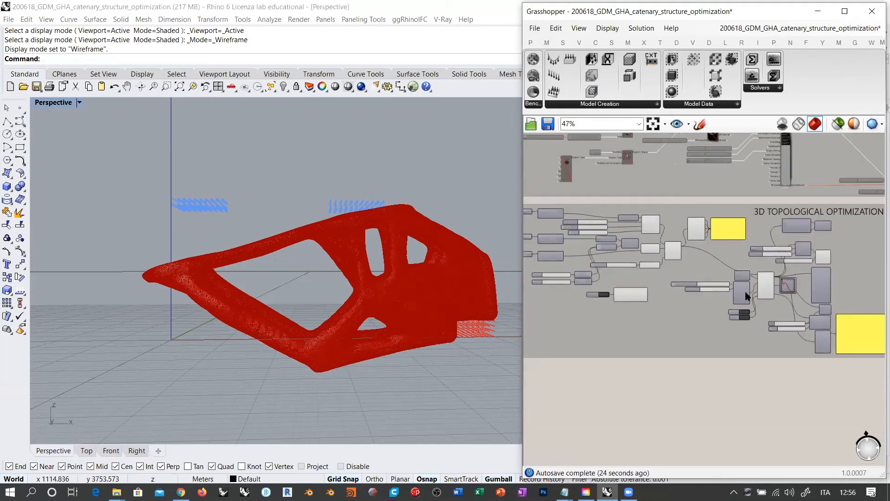
right_click_drag(723, 373, 723, 374)
scroll(605, 220, "up", 6)
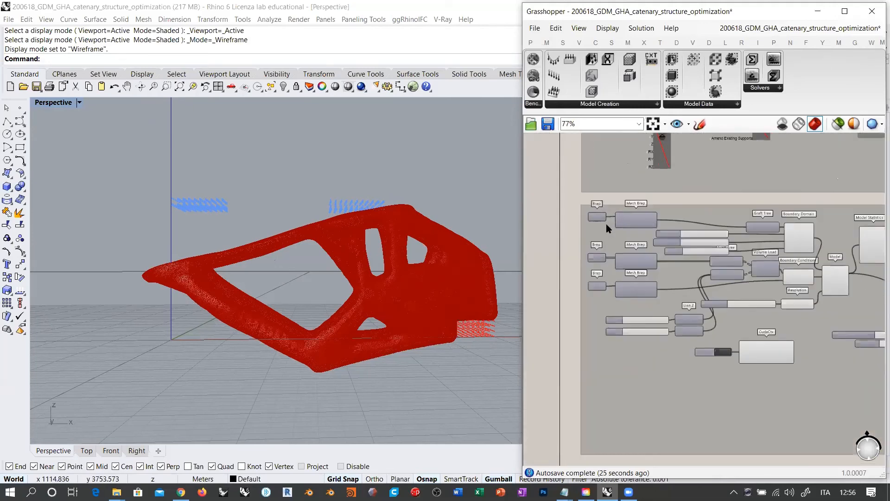
left_click(655, 218)
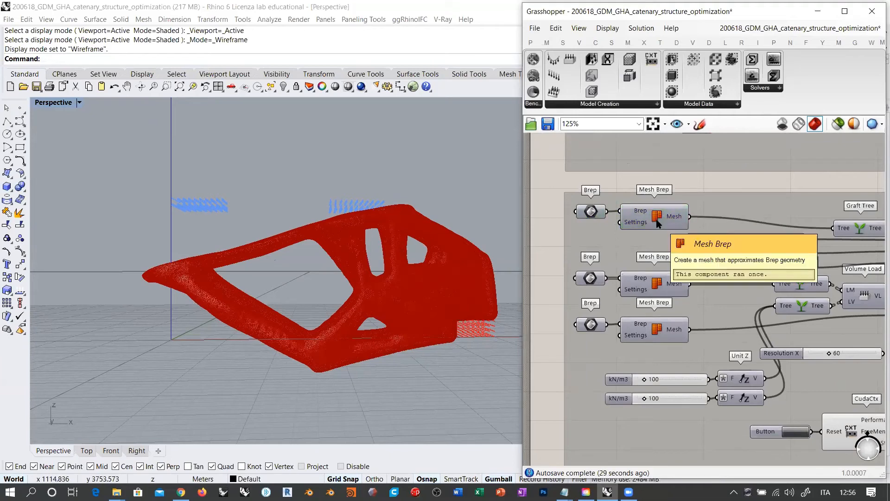
left_click(592, 212)
left_click(547, 168)
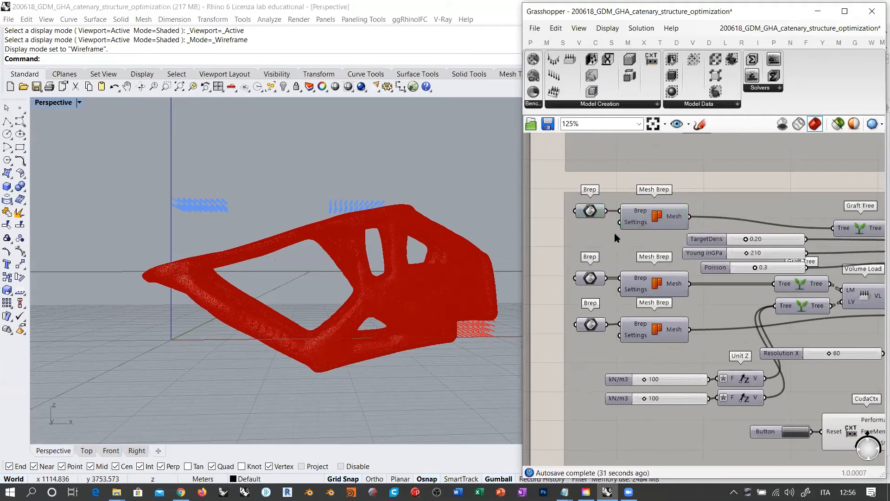
scroll(591, 222, "down", 5)
scroll(714, 281, "down", 3)
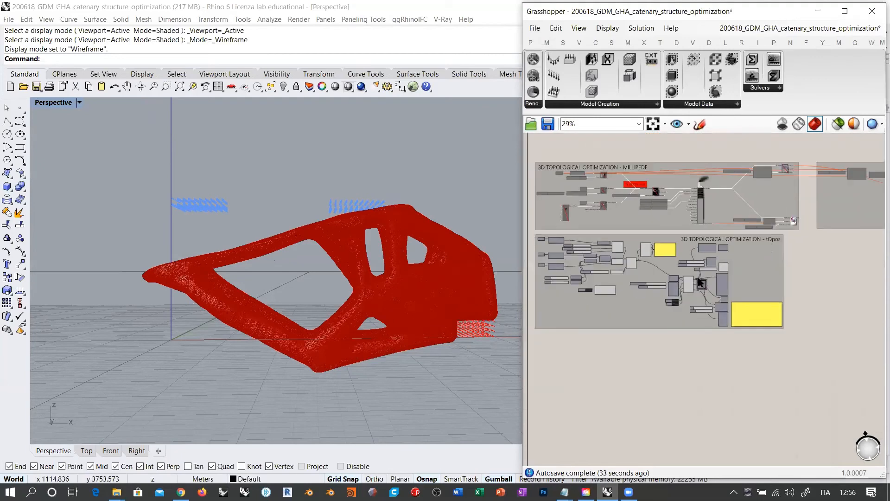
- Disable Weaverbird's Catmull-Clark Subdivision and preview the unsmoothed Iso Mesh in the Perspective view
scroll(726, 273, "up", 7)
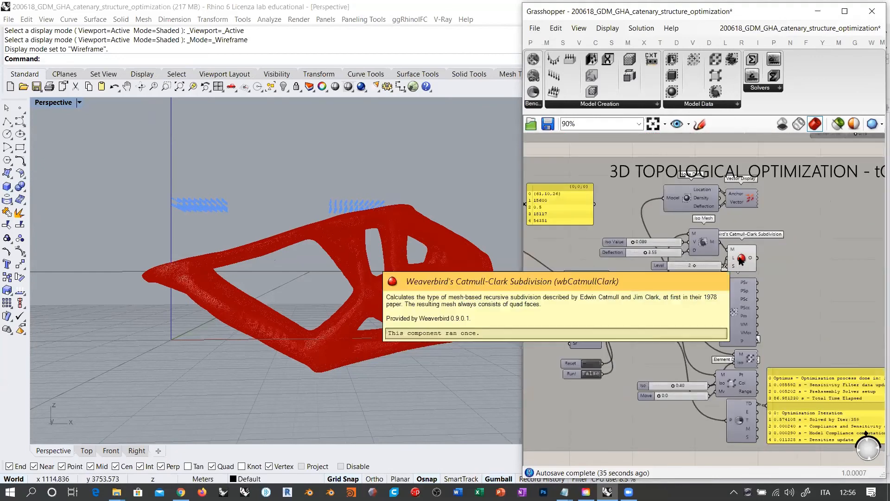
left_click(742, 259)
key("ctrl+e")
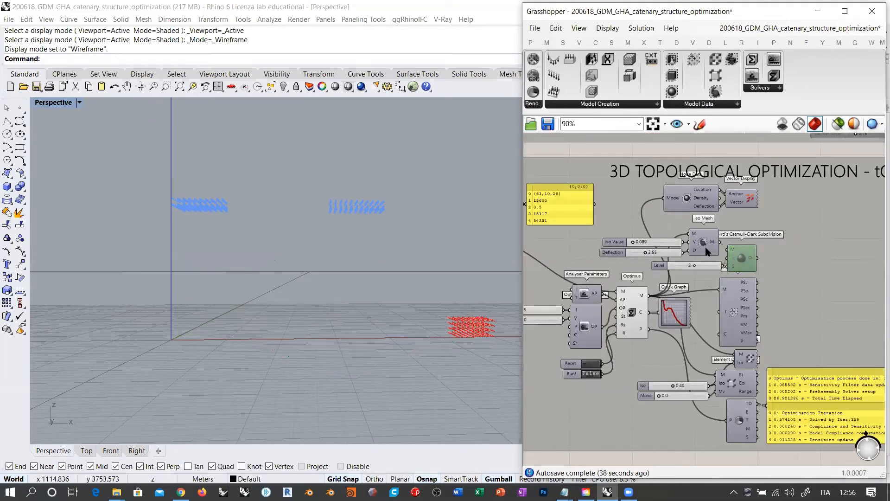
left_click(703, 245)
key("ctrl+q")
left_click(664, 258)
right_click_drag(390, 264, 370, 328)
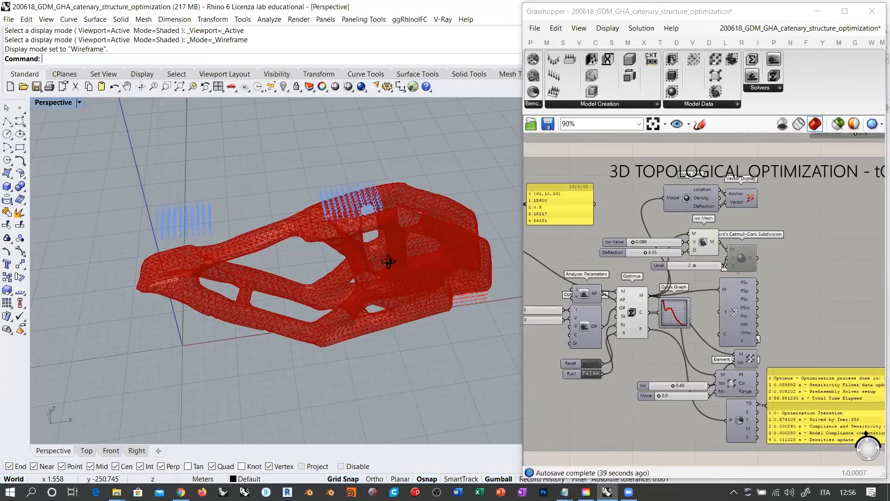
right_click_drag(389, 261, 384, 270)
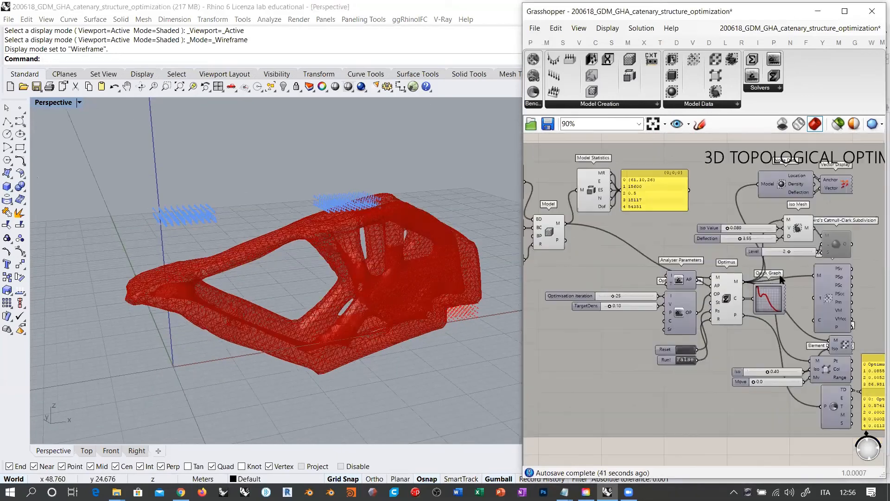
- Hide the Iso Mesh and preview the stress component with the PSv, PSp and VM outputs, examining its vectors
right_click_drag(705, 272, 799, 258)
left_click(800, 233)
key("ctrl+q")
right_click_drag(826, 298, 713, 257)
scroll(714, 258, "up", 3)
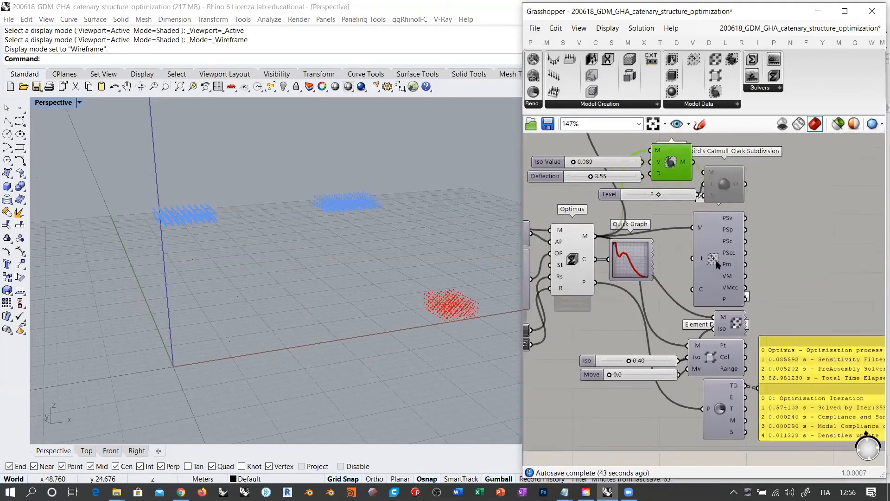
left_click(711, 257)
key("ctrl+q")
left_click(664, 258)
right_click_drag(339, 270, 374, 258)
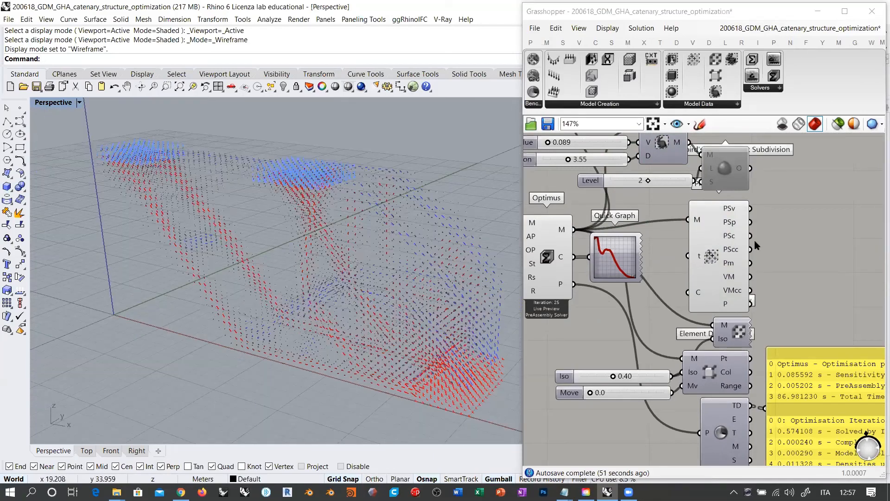
scroll(754, 240, "up", 4)
right_click_drag(469, 239, 389, 228)
right_click_drag(666, 293, 686, 301)
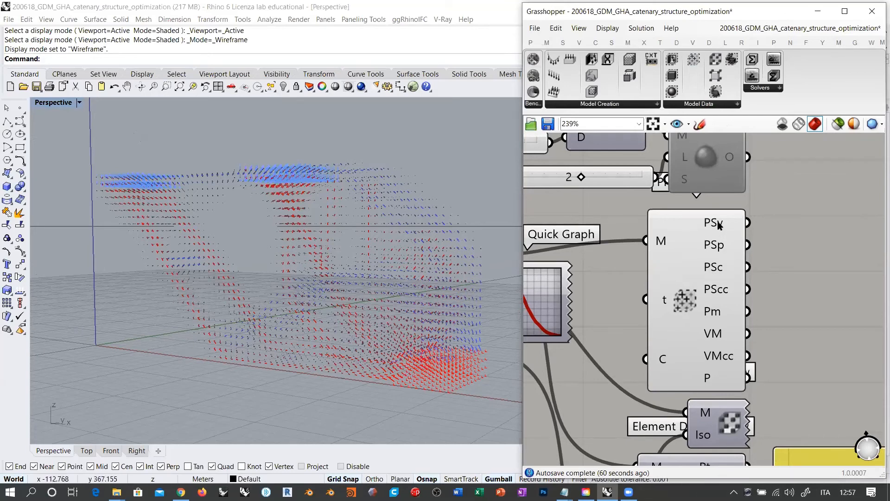
mouse_move(717, 224)
- Hide the stress vectors and preview the element component with M and Iso inputs
left_click(688, 310)
key("ctrl+q")
right_click_drag(740, 365, 747, 200)
left_click(722, 254)
key("ctrl+q")
left_click(607, 252)
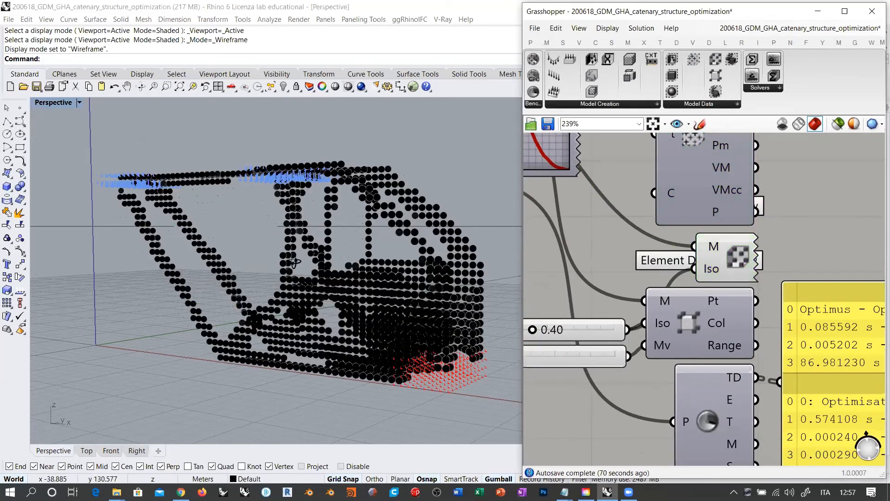
- Examine the black element points in the Perspective view, bringing them back into view after zooming in too far
right_click_drag(176, 273, 289, 243)
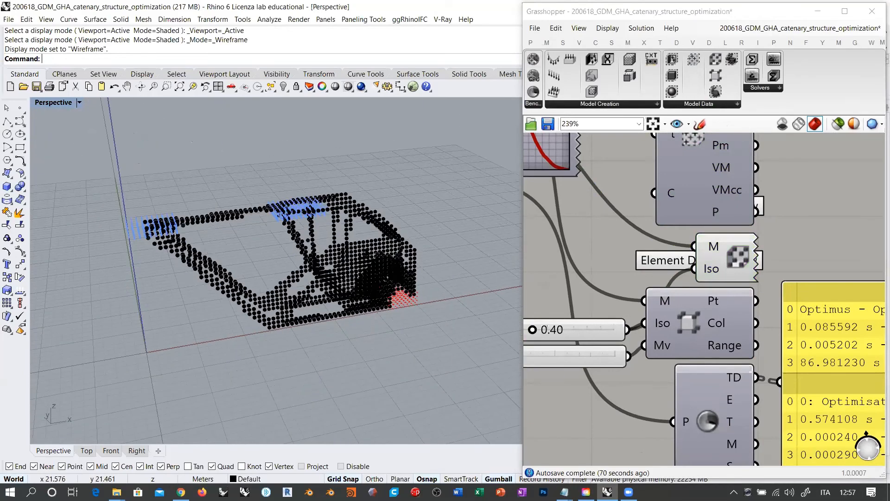
right_click_drag(367, 252, 352, 260)
scroll(365, 259, "up", 4)
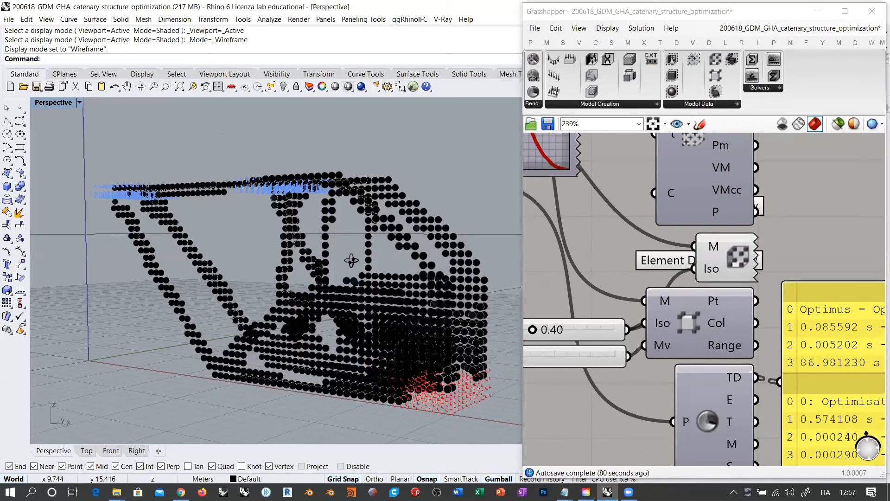
scroll(348, 260, "up", 5)
scroll(323, 261, "down", 2)
scroll(329, 246, "up", 5)
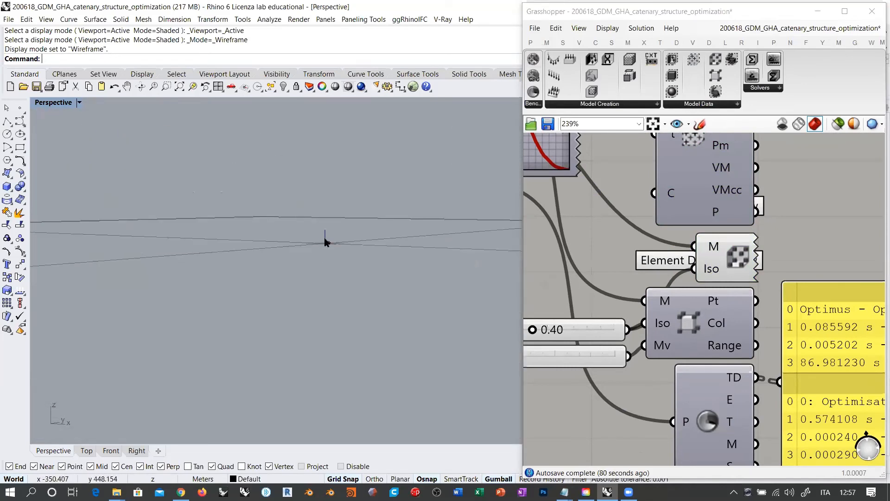
left_click(729, 261)
middle_click(729, 260)
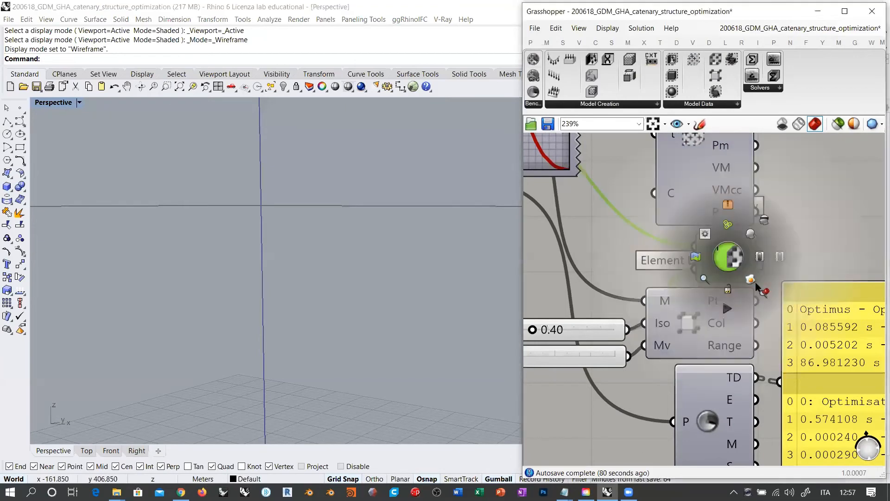
left_click(768, 291)
right_click_drag(385, 264, 371, 245)
- Hide the element points, preview the component with Pt, Col and Range outputs, and examine its coloured point clouds
left_click(737, 262)
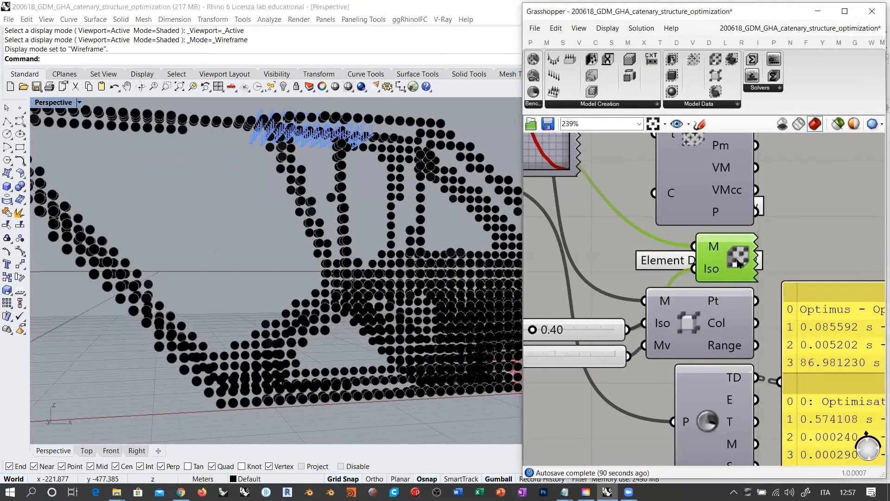
key("ctrl+q")
left_click(694, 332)
key("ctrl+q")
left_click(612, 308)
left_click(323, 251)
scroll(324, 252, "down", 5)
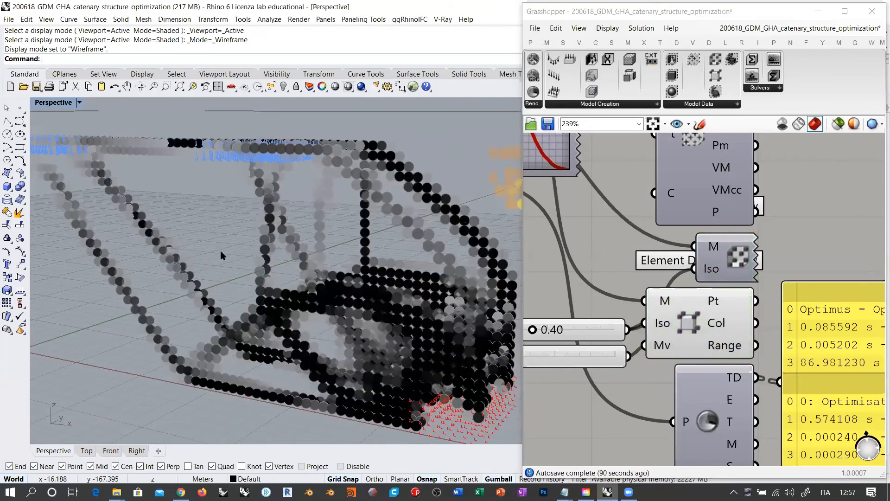
right_click_drag(383, 293, 429, 301)
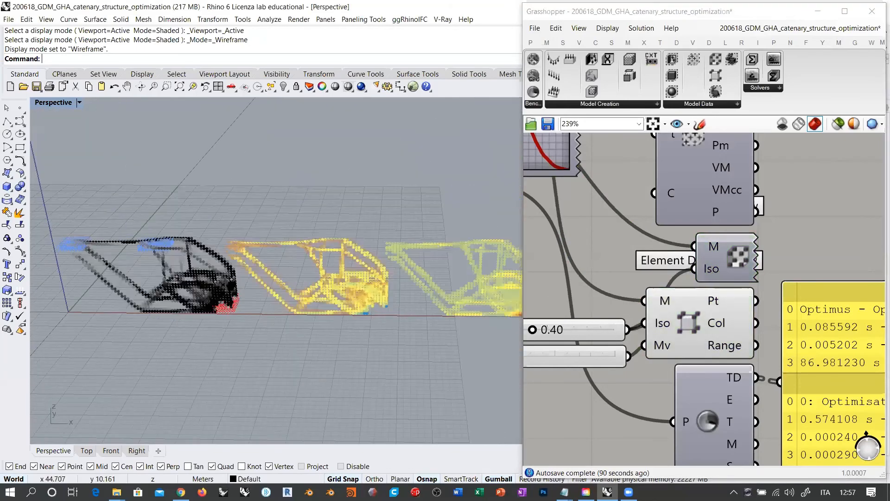
right_click_drag(339, 271, 333, 239)
right_click_drag(274, 225, 316, 248)
- Examine the Iso and Move sliders that control the coloured point clouds in the Perspective view
right_click_drag(614, 301, 690, 250)
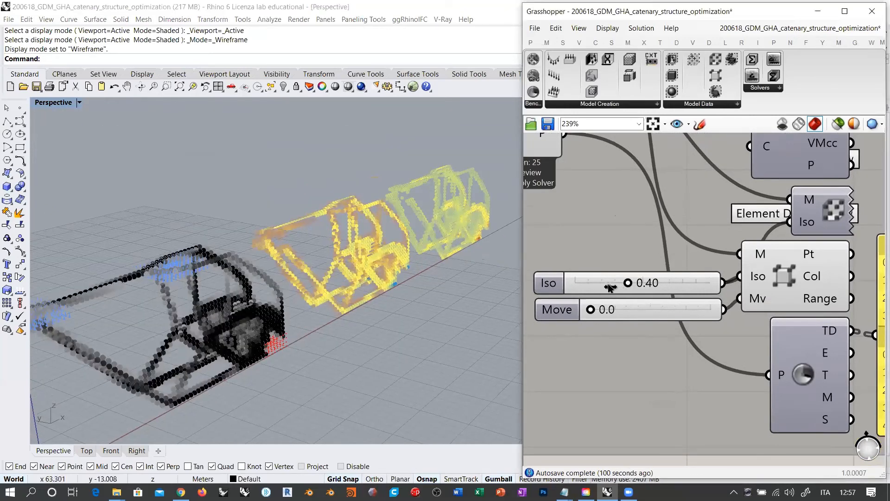
mouse_move(606, 287)
left_mouse_down()
mouse_move(575, 288)
mouse_move(699, 284)
mouse_move(601, 288)
left_mouse_up()
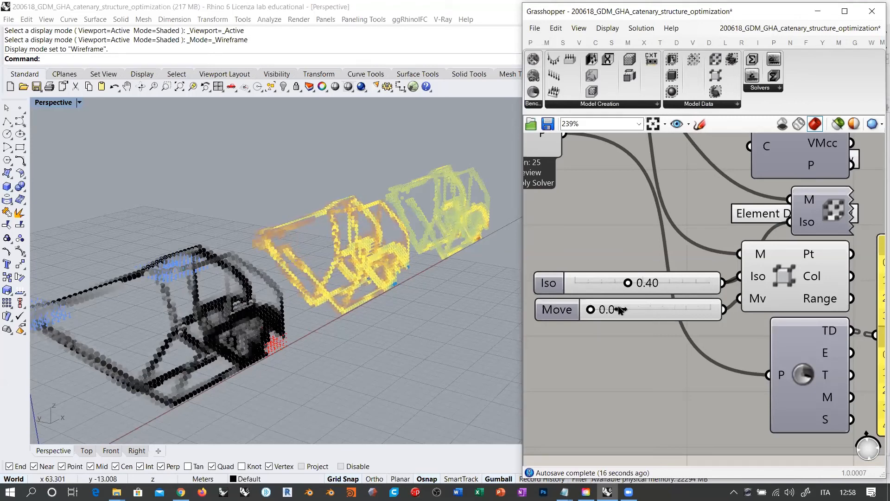
left_click_drag(612, 309, 566, 312)
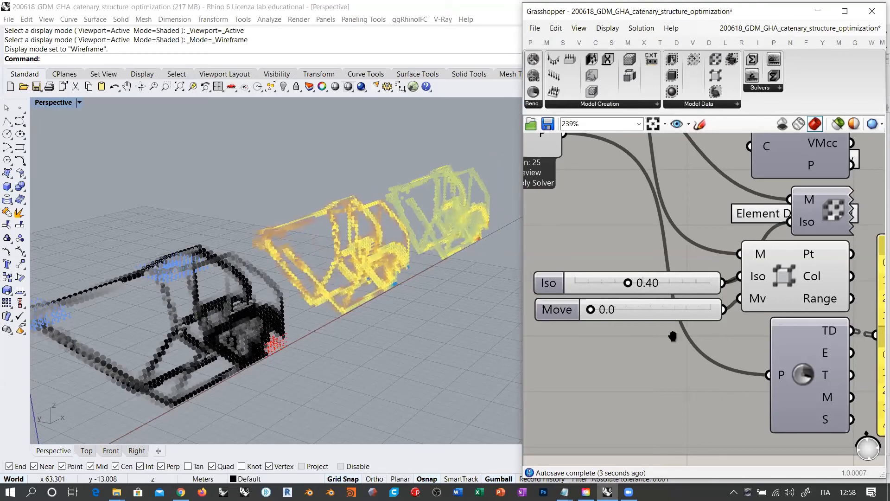
right_click_drag(672, 336, 576, 323)
mouse_move(691, 265)
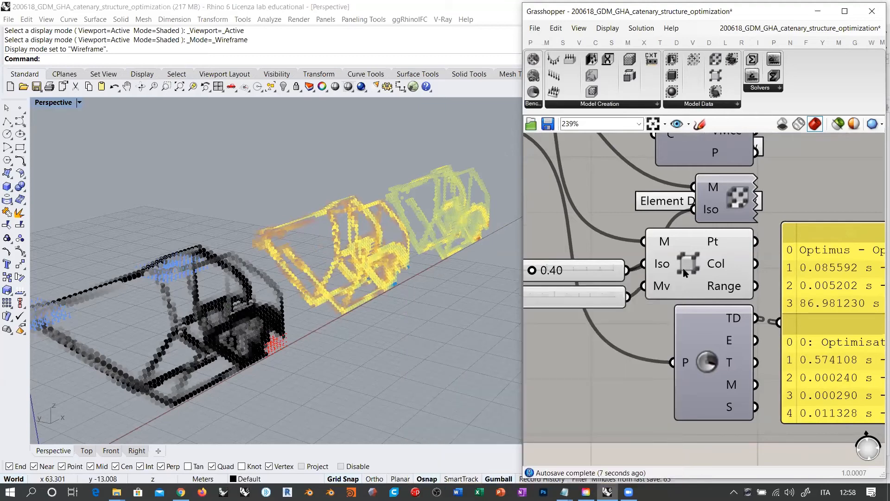
right_click_drag(343, 297, 369, 242)
- Hide the coloured point clouds and move the component with TD, E, T, M and S outputs slightly away from its panel
left_click_drag(720, 315, 704, 312)
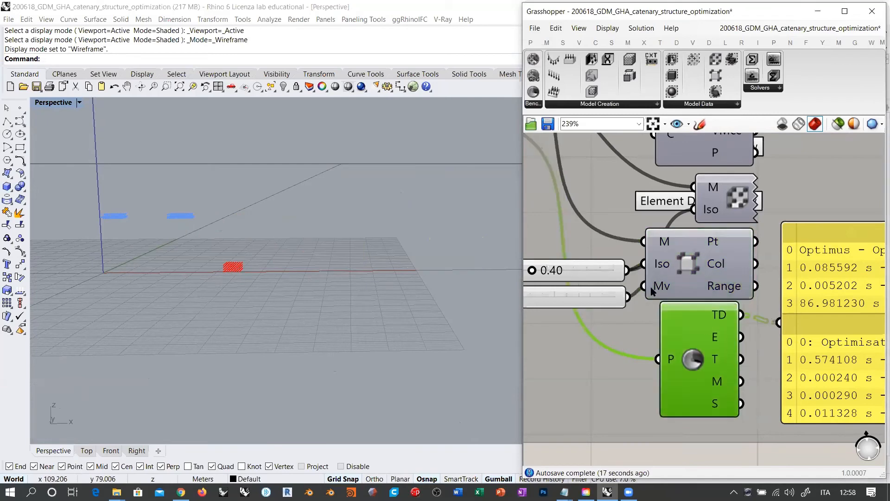
right_click(645, 284)
left_click(629, 461)
left_click(689, 347)
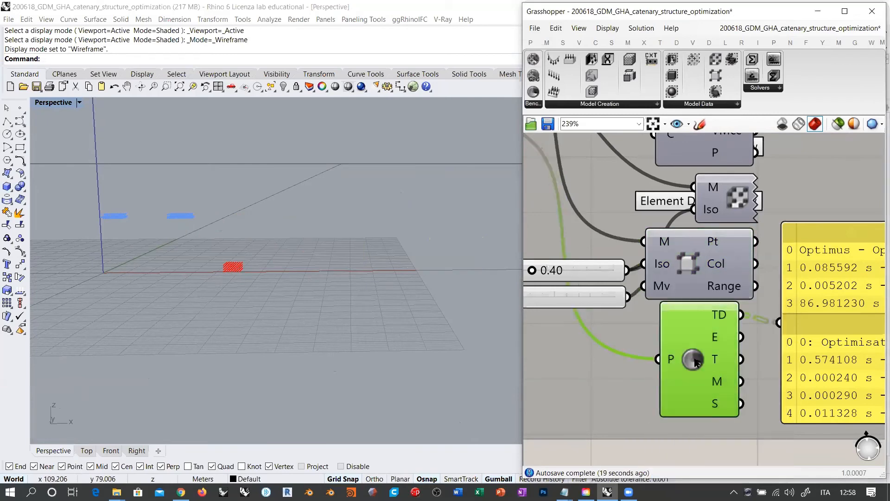
left_click(690, 343)
scroll(690, 346, "down", 4)
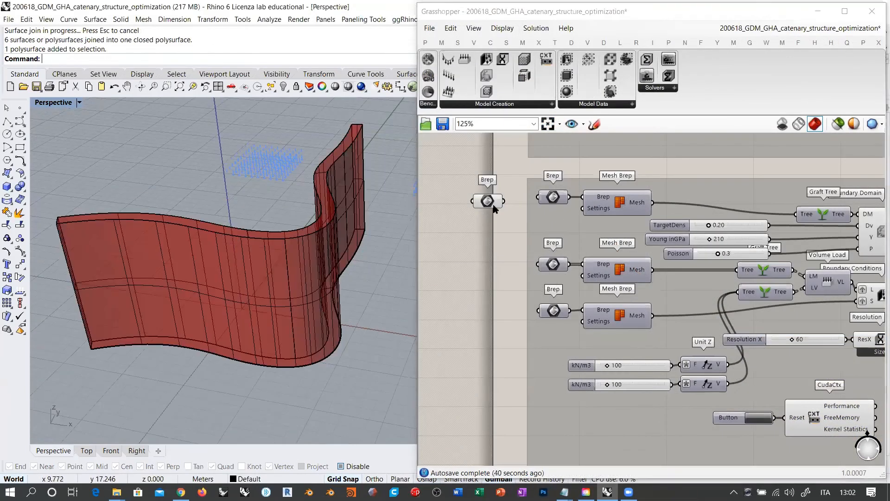
- Place the curved wall's Brep parameter inside the tOpos group, directly below the first Brep parameter
left_click(546, 212)
left_click_drag(558, 219, 571, 221)
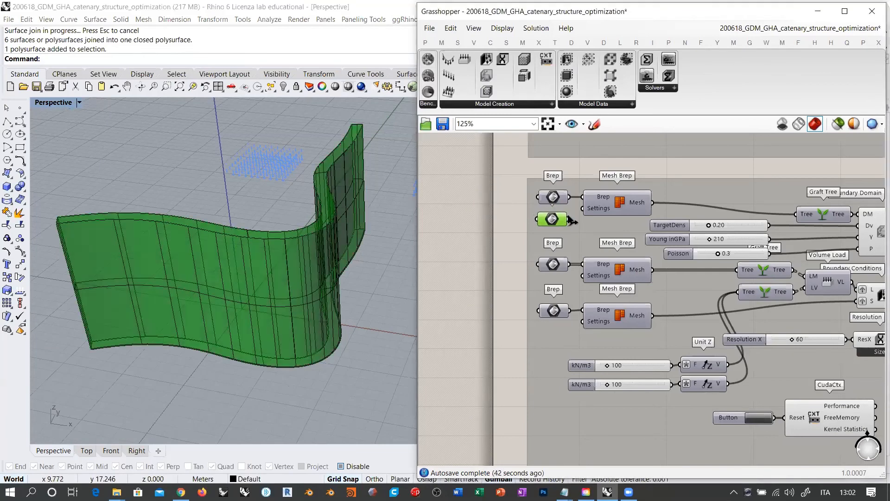
right_click_drag(556, 232, 510, 225)
scroll(510, 225, "down", 2)
right_click_drag(777, 272, 680, 260)
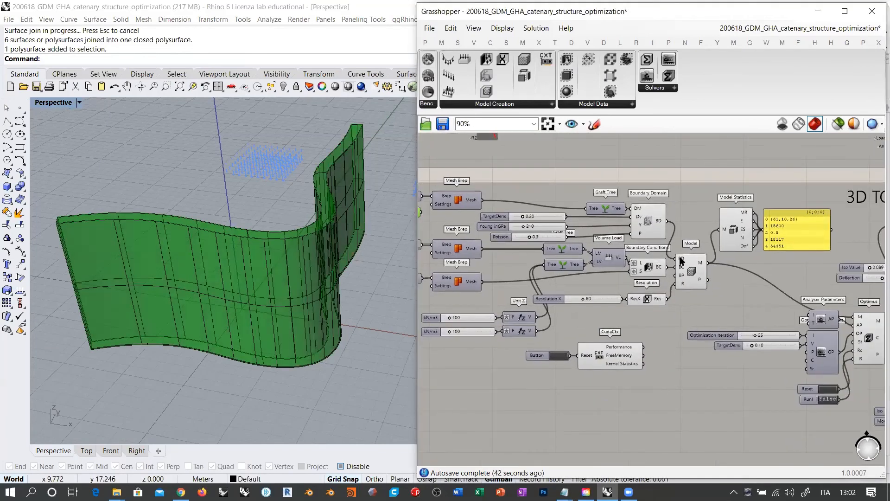
- Disable the tOpos Model component before changing its inputs
scroll(679, 257, "up", 3)
right_click_drag(766, 255, 636, 253)
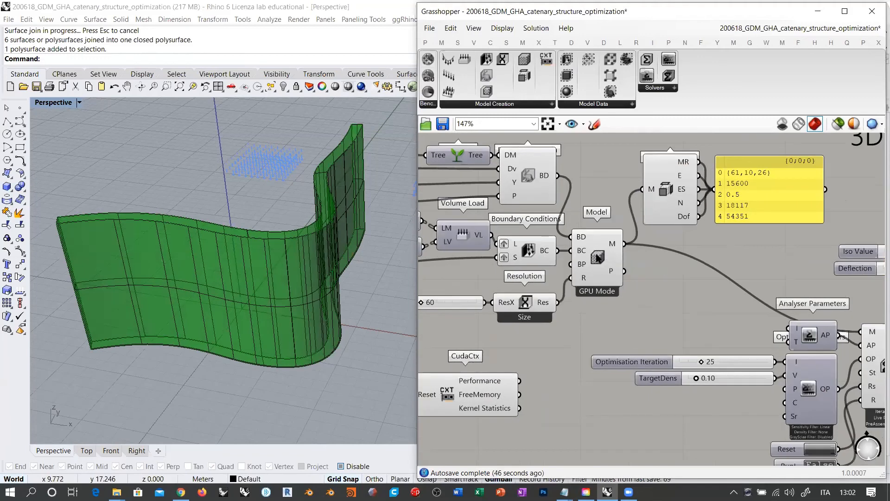
left_click(597, 257)
key("ctrl+e")
- Connect the curved wall's Brep parameter to the first Mesh Brep, replacing the original domain Brep
right_click_drag(553, 270, 796, 288)
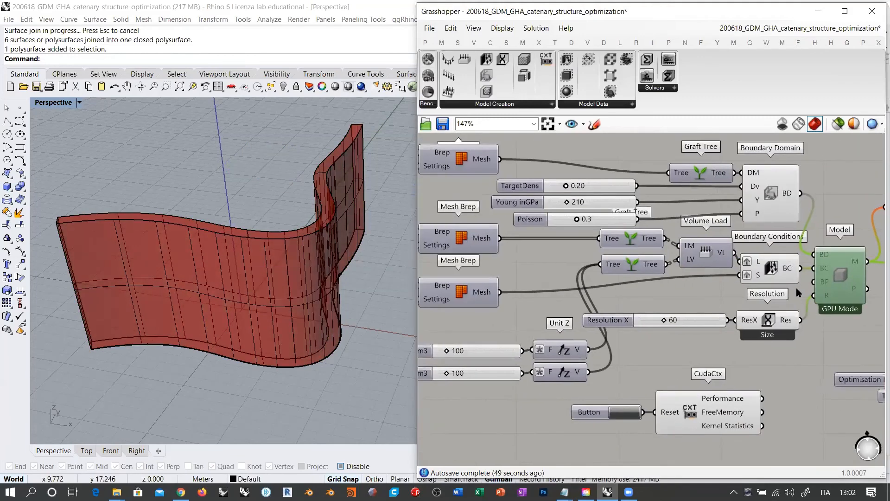
scroll(796, 288, "down", 1)
left_click_drag(461, 195, 474, 184)
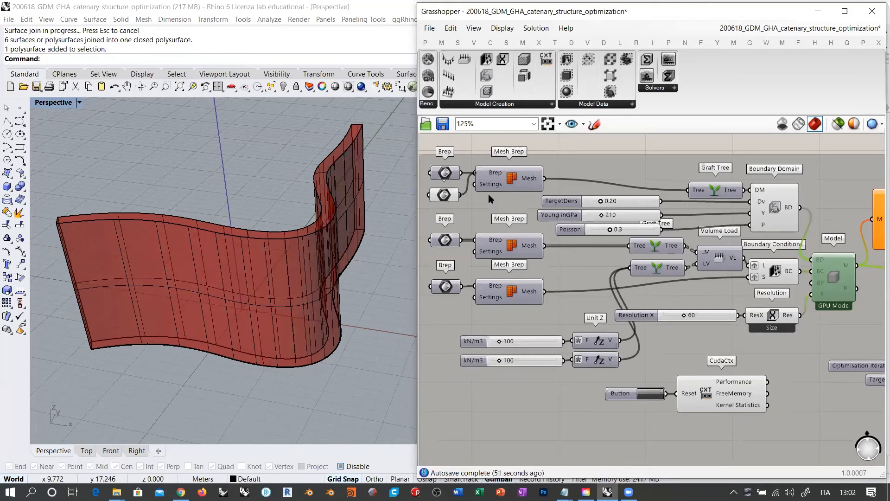
- Hide the previews of the curved wall's Brep parameter and the first Mesh Brep component
left_click(446, 196)
left_click(512, 179)
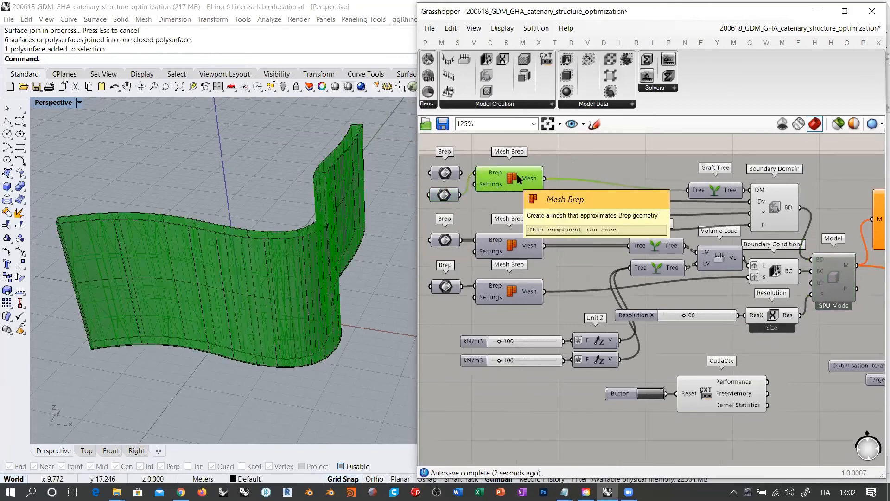
key("ctrl+q")
right_click_drag(532, 201, 622, 205)
scroll(532, 186, "up", 2)
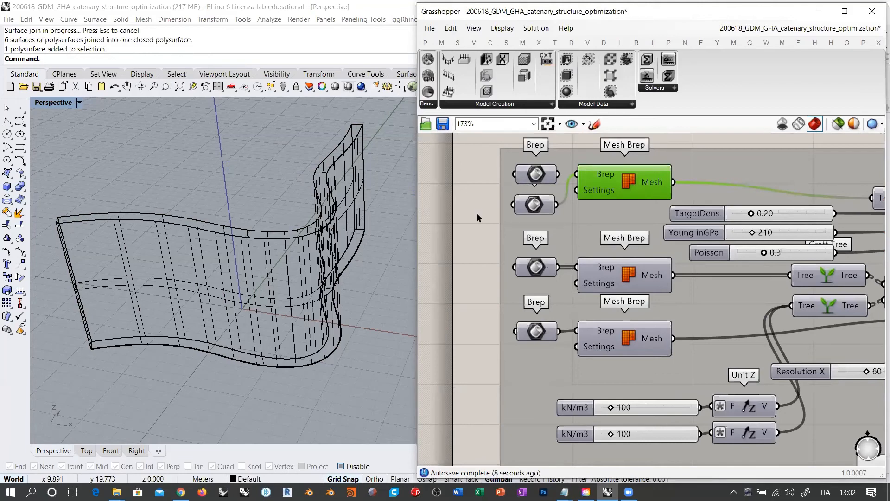
left_click_drag(539, 206, 534, 206)
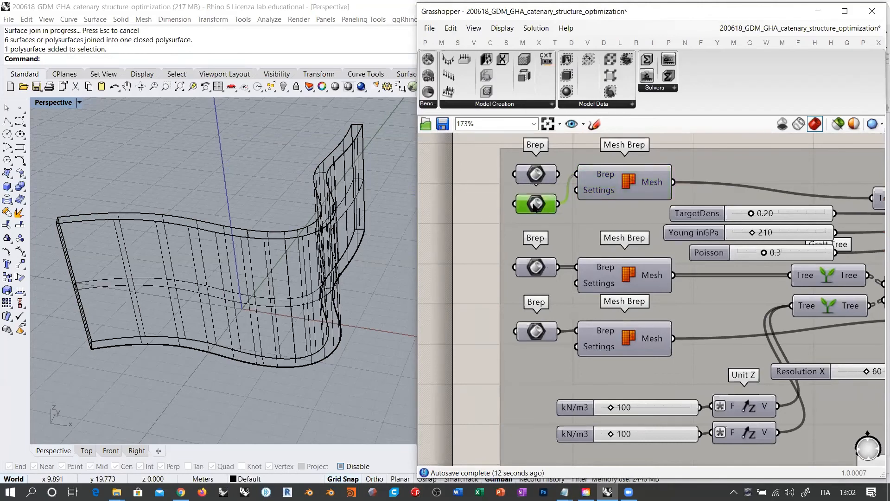
left_click(462, 197)
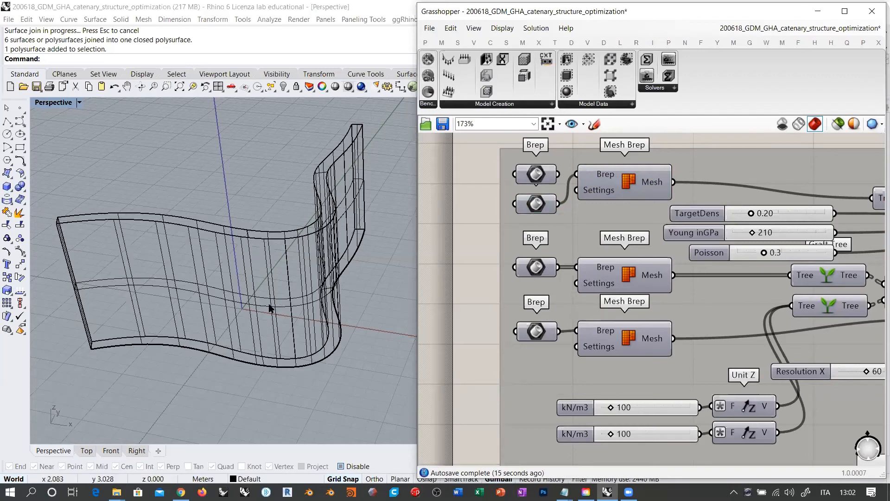
- Briefly preview the original load Brep that feeds the second Mesh Brep, and hide it again
right_click_drag(479, 248, 463, 222)
right_click_drag(285, 279, 315, 272)
left_click(521, 241)
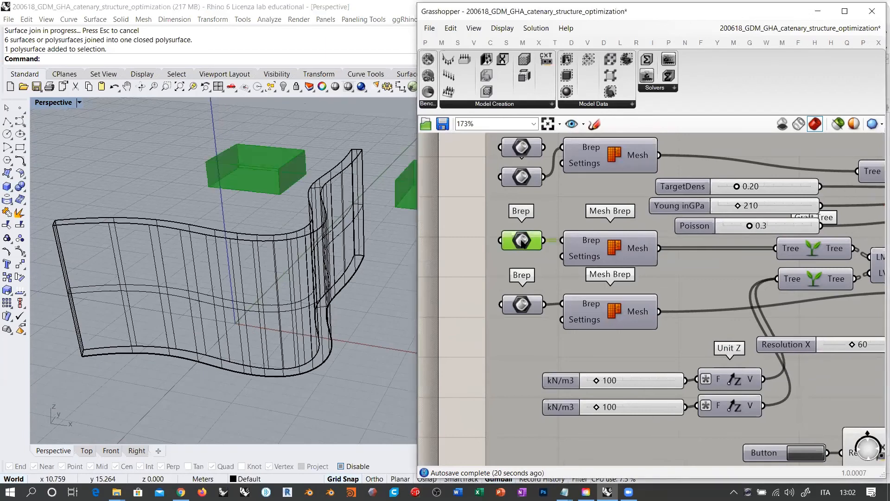
key("ctrl+q")
left_click(465, 243)
- Draw a box across the curved wall's bottom edge, a short distance in from its near end
mouse_move(252, 253)
right_mouse_down()
mouse_move(290, 260)
mouse_move(264, 245)
right_mouse_up()
scroll(264, 245, "down", 2)
right_click_drag(93, 187, 83, 200)
left_click(7, 186)
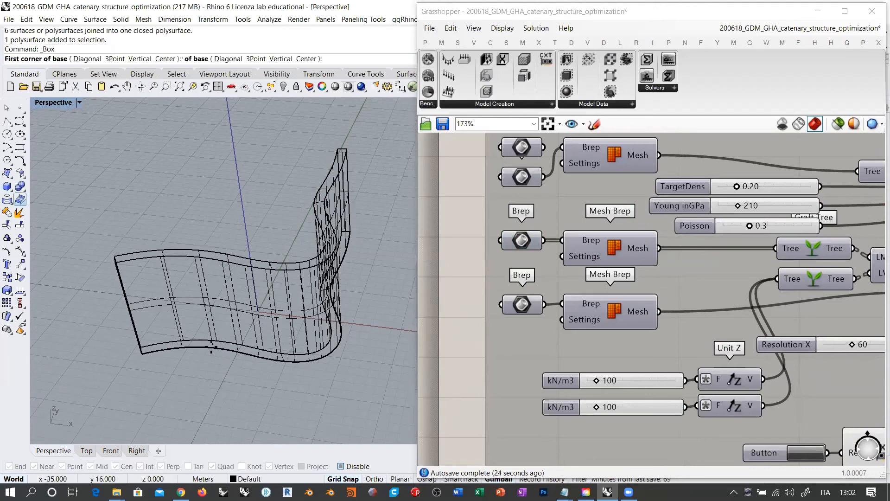
scroll(189, 357, "up", 3)
left_click(184, 348)
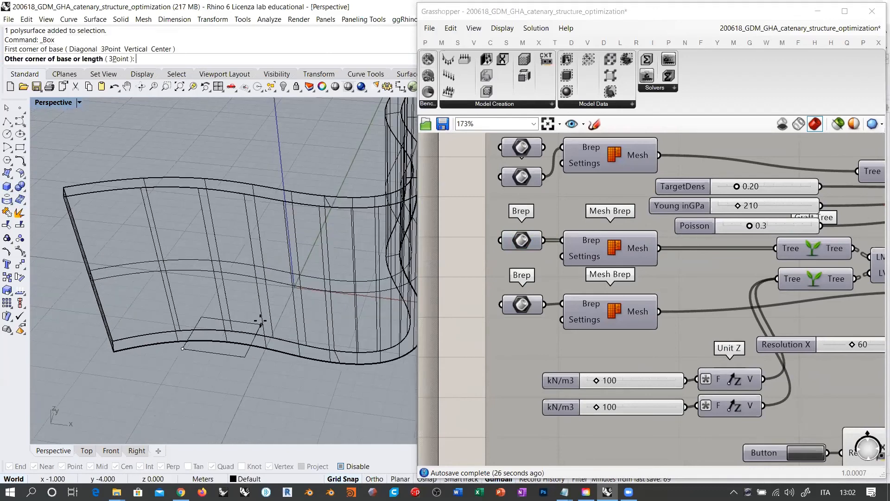
left_click(261, 324)
left_click(245, 308)
left_click(246, 321)
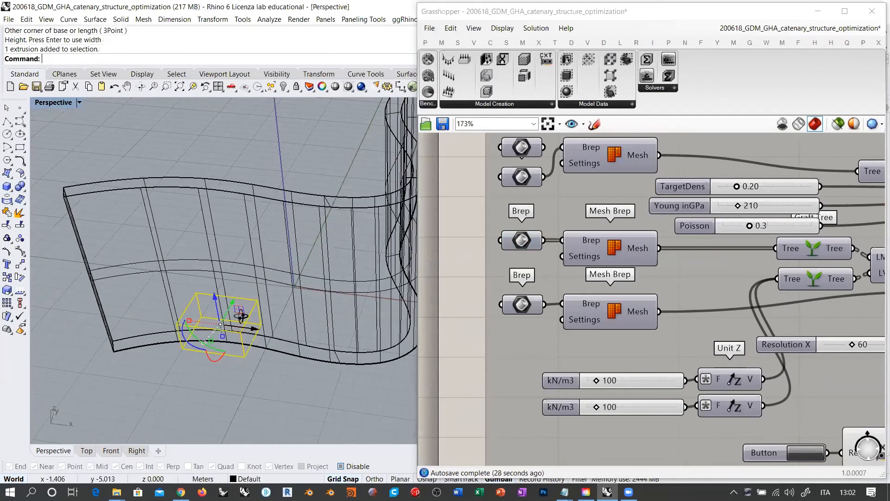
- Raise the box vertically until it straddles the curved wall's upper edge
right_click_drag(243, 315, 260, 377)
left_click_drag(226, 320, 231, 142)
right_click_drag(246, 236, 173, 216)
scroll(172, 220, "down", 3)
right_click_drag(236, 213, 225, 268)
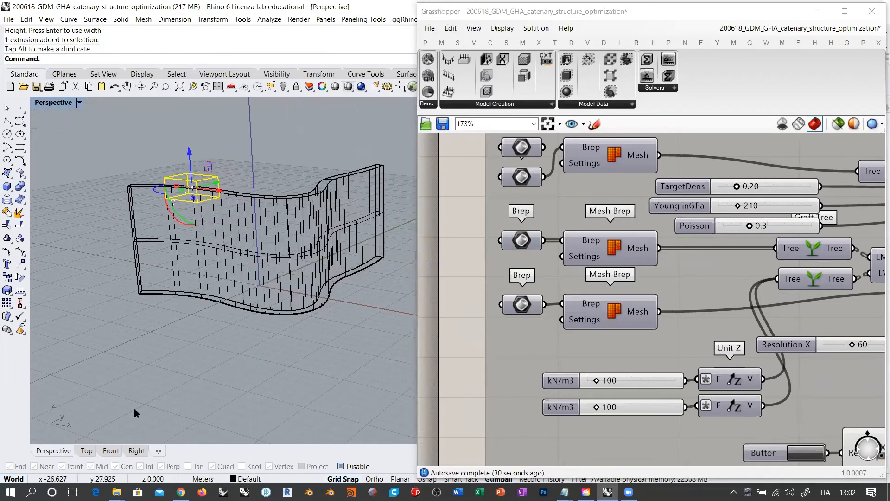
- Duplicate the box onto the wall's other arm in plan and rotate the copy to follow the wall's direction
left_click(91, 450)
right_click_drag(228, 323, 267, 329)
scroll(267, 329, "down", 2)
left_click_drag(131, 348, 207, 255, "alt")
left_click_drag(170, 311, 243, 284)
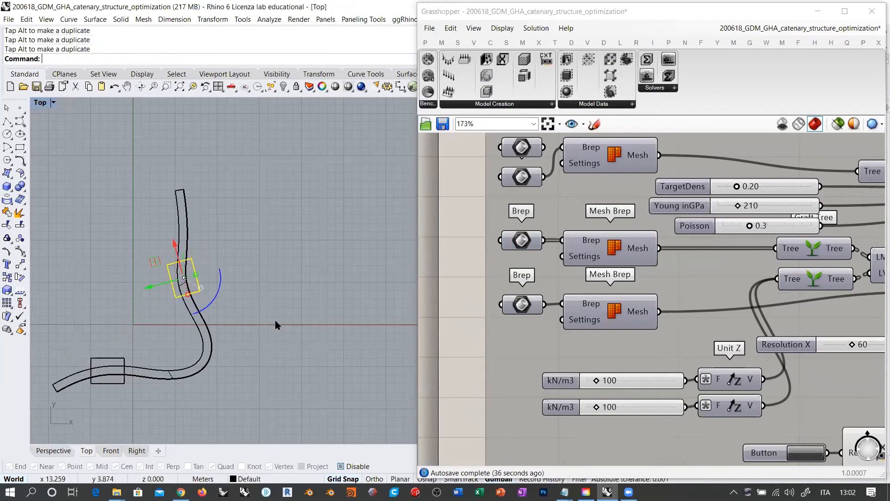
left_click(276, 324)
left_click(53, 451)
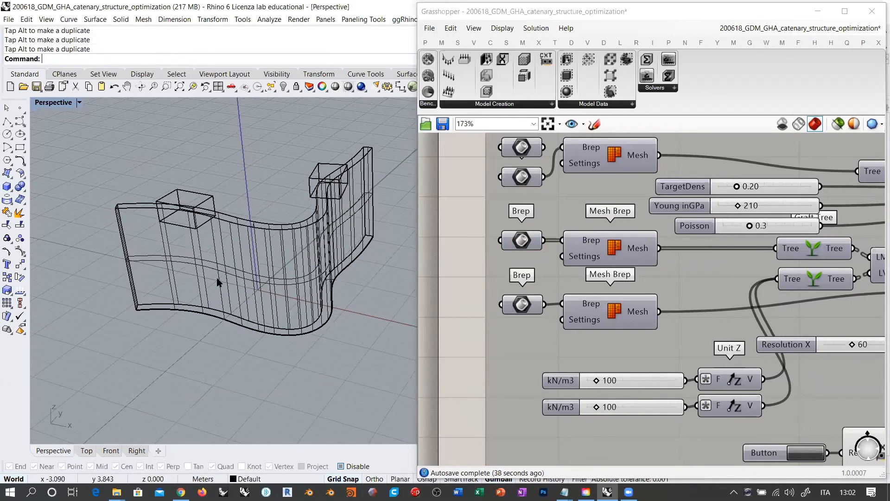
right_click_drag(251, 284, 313, 320)
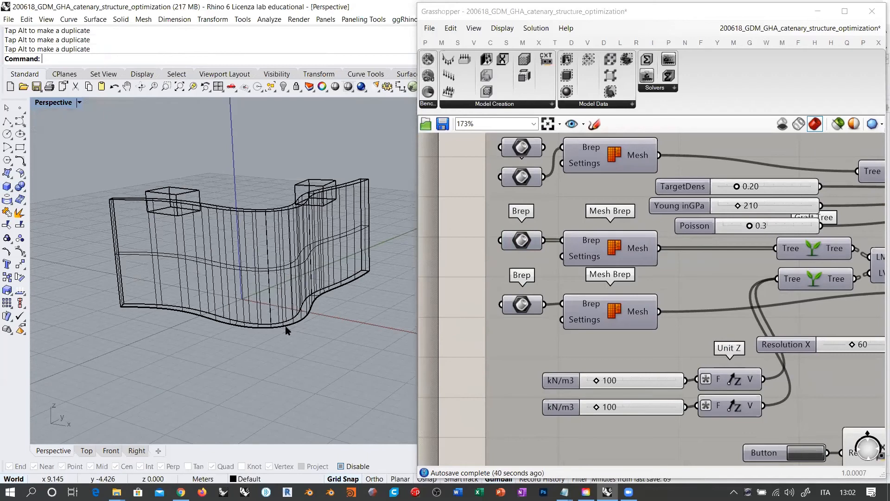
- Draw a box around the wall's sharp bend in plan and lower it to enclose the wall's bottom edge
left_click(8, 188)
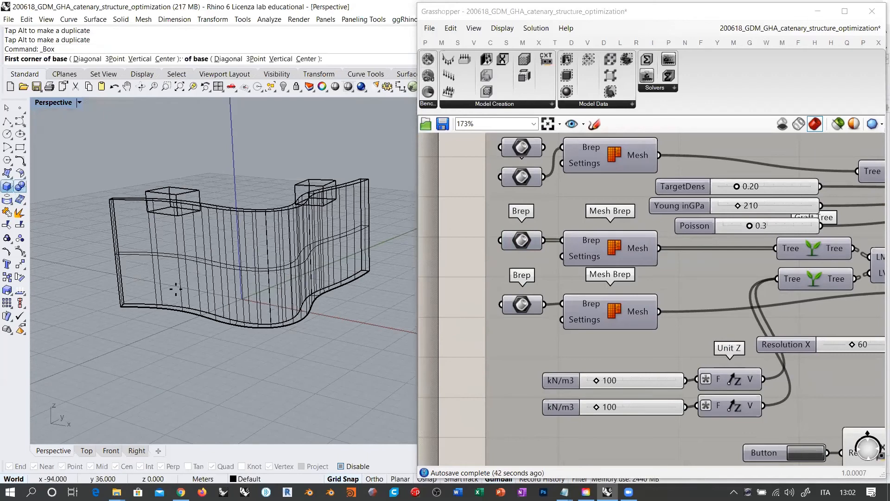
right_click_drag(274, 306, 315, 413)
left_click(87, 451)
scroll(278, 308, "up", 5)
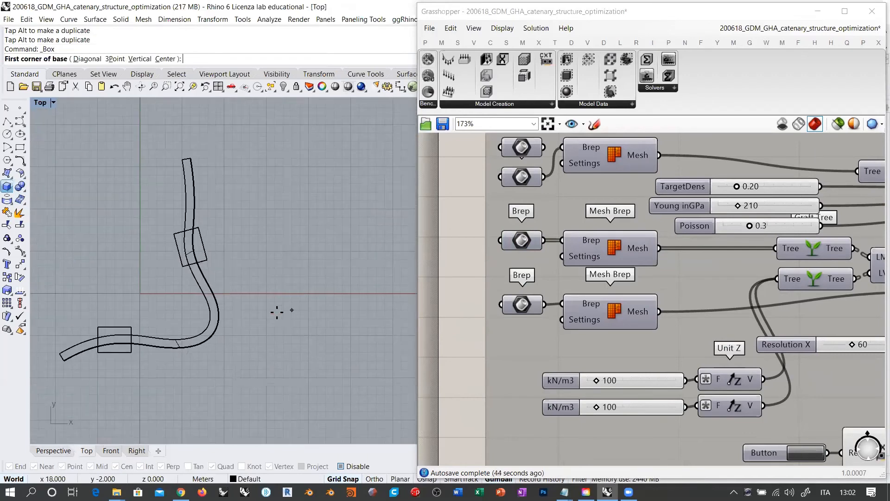
left_click(189, 317)
left_click(249, 376)
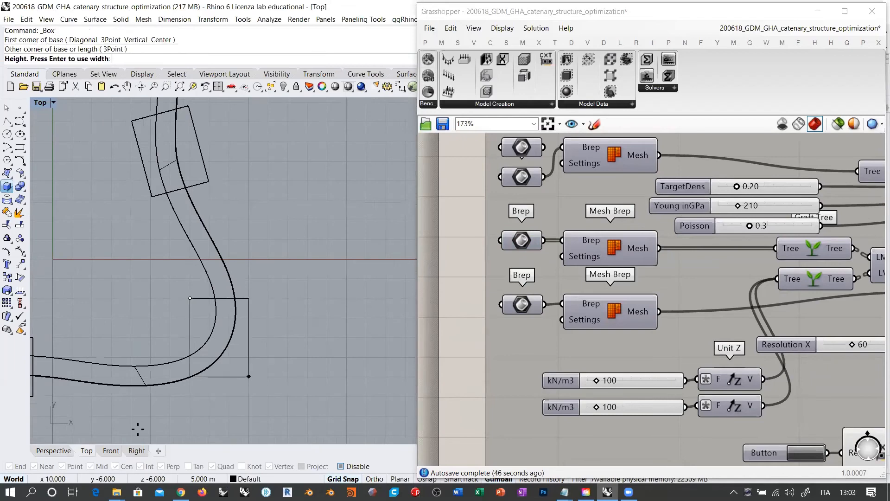
left_click(60, 456)
right_click_drag(233, 364, 297, 306)
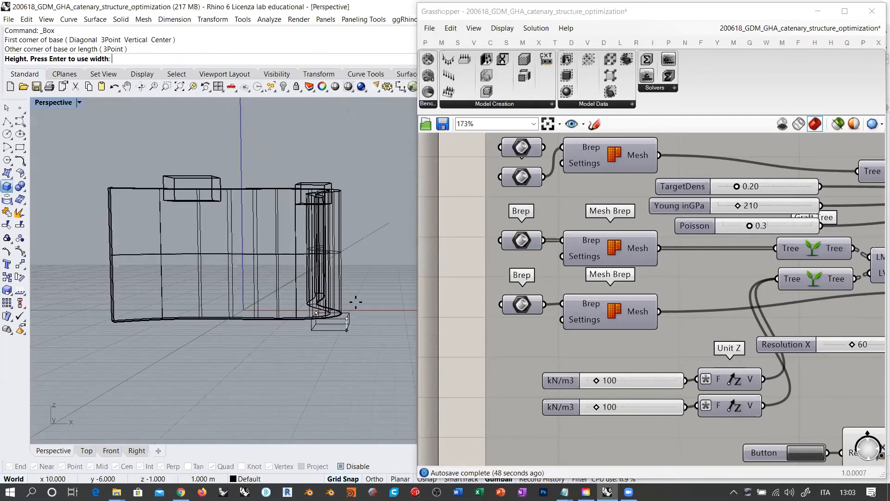
left_click(352, 294)
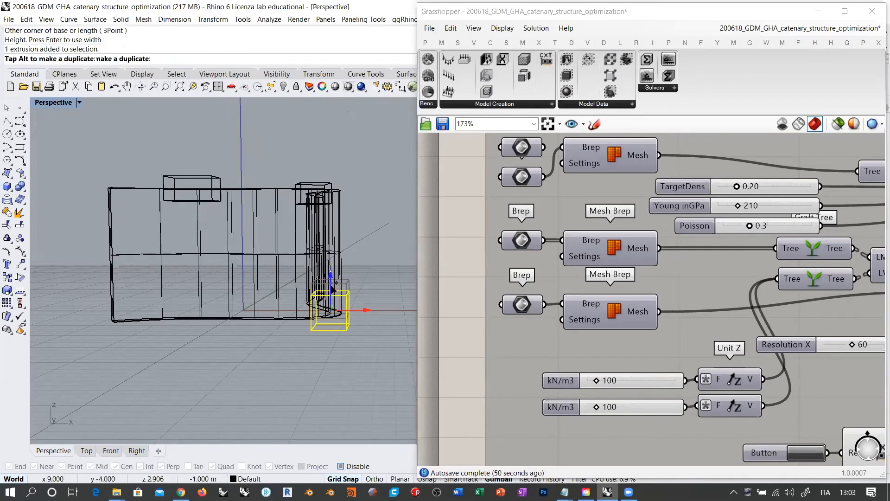
mouse_move(378, 366)
right_mouse_down()
mouse_move(213, 340)
mouse_move(328, 340)
mouse_move(303, 357)
mouse_move(292, 315)
mouse_move(307, 311)
right_mouse_up()
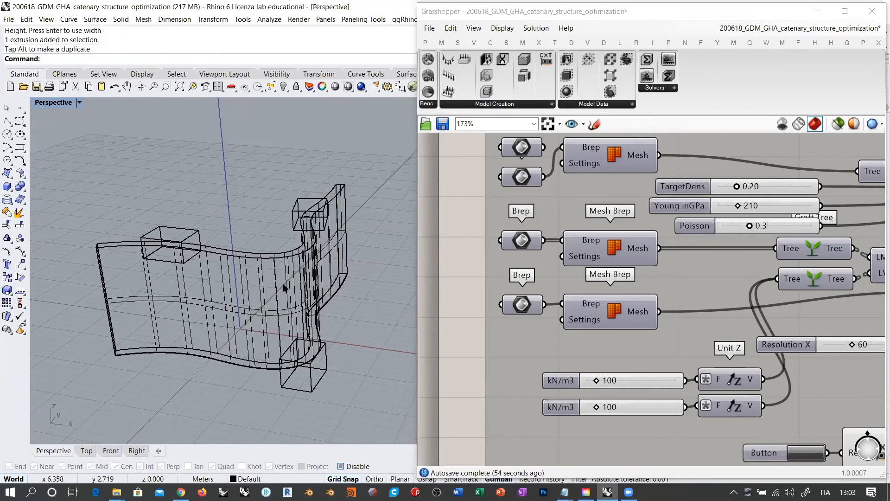
- Add a Brep parameter referencing the two upper boxes and connect it to the second Mesh Brep, replacing the original load Brep
scroll(283, 284, "down", 2)
right_click_drag(301, 264, 309, 284)
double_click(454, 262)
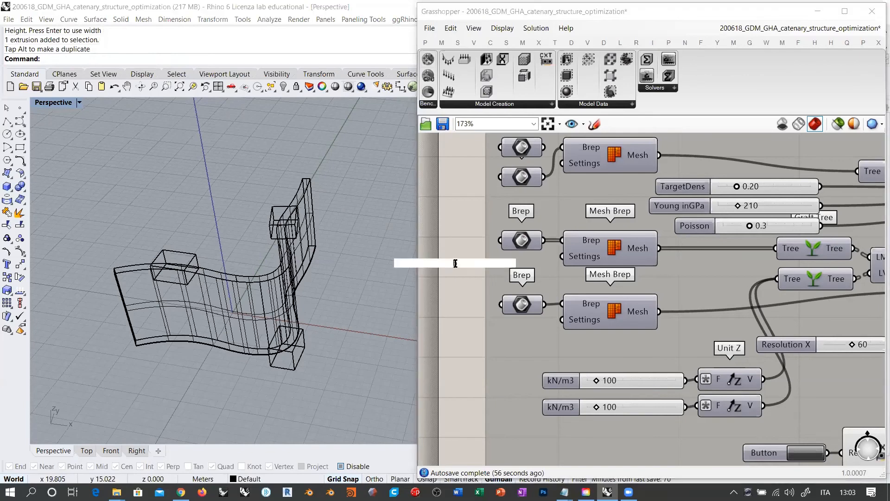
type("brep")
key("Return")
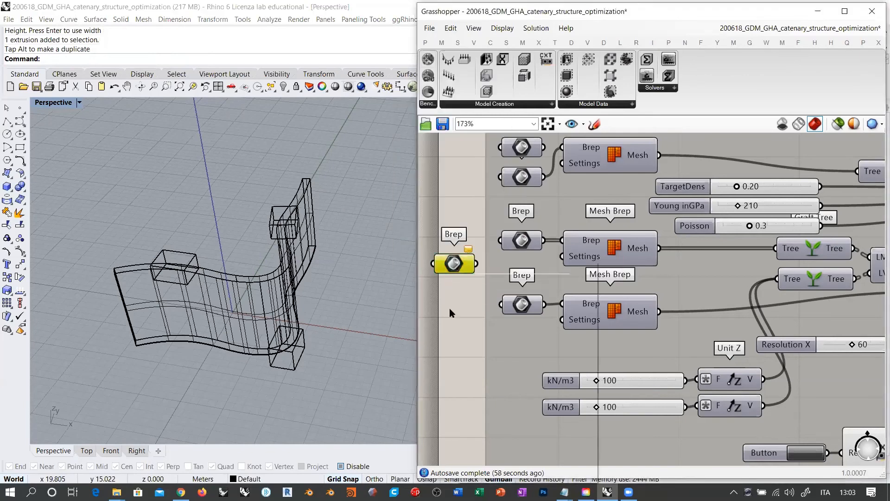
right_click(454, 264)
left_click(480, 409)
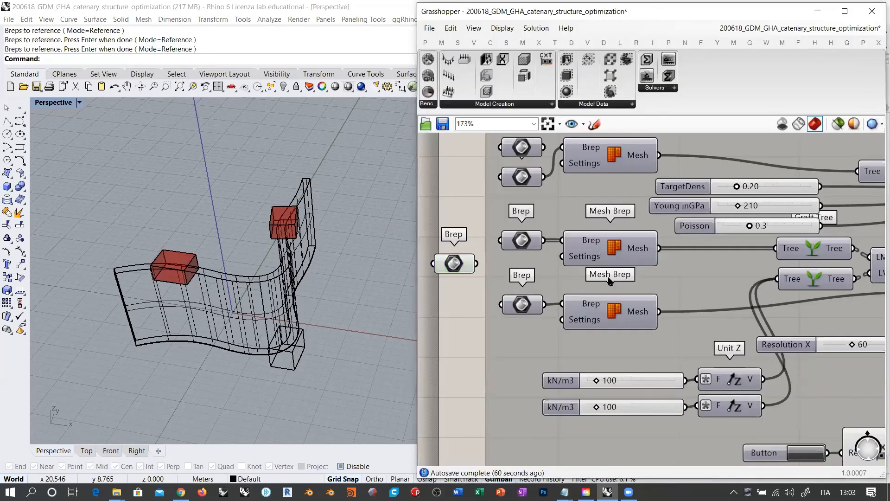
right_click_drag(491, 260, 474, 259)
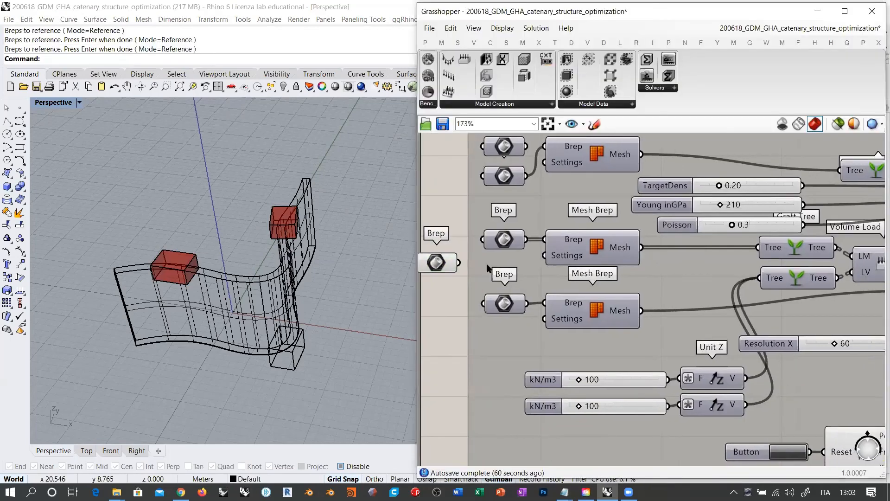
left_click_drag(436, 263, 505, 266)
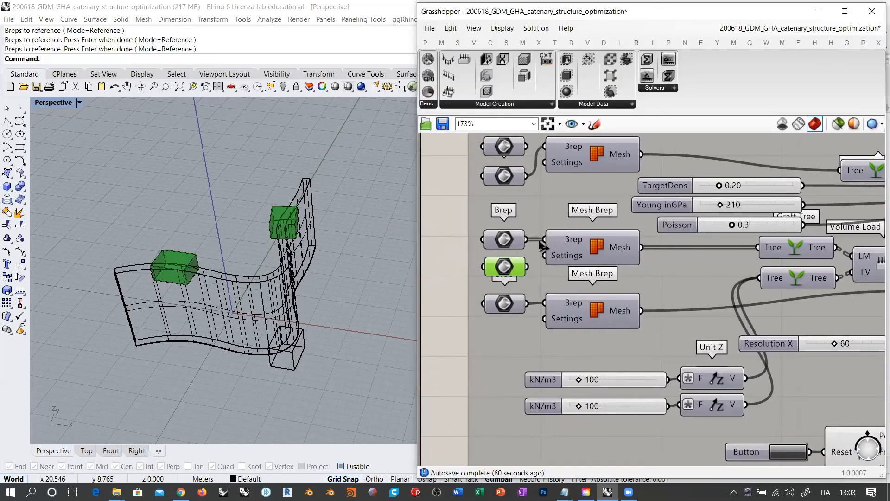
- Add a Brep parameter referencing the lower box and connect it to the third Mesh Brep, replacing the original support Brep
double_click(444, 319)
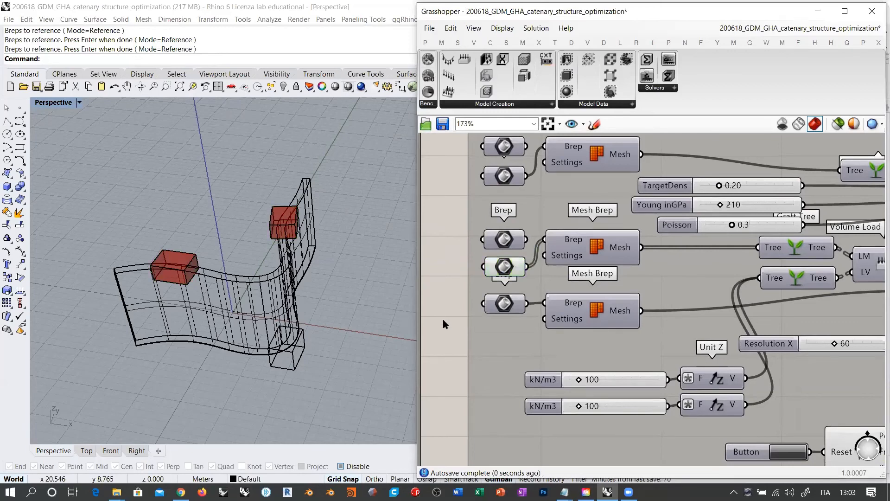
type("bre")
left_click(407, 292)
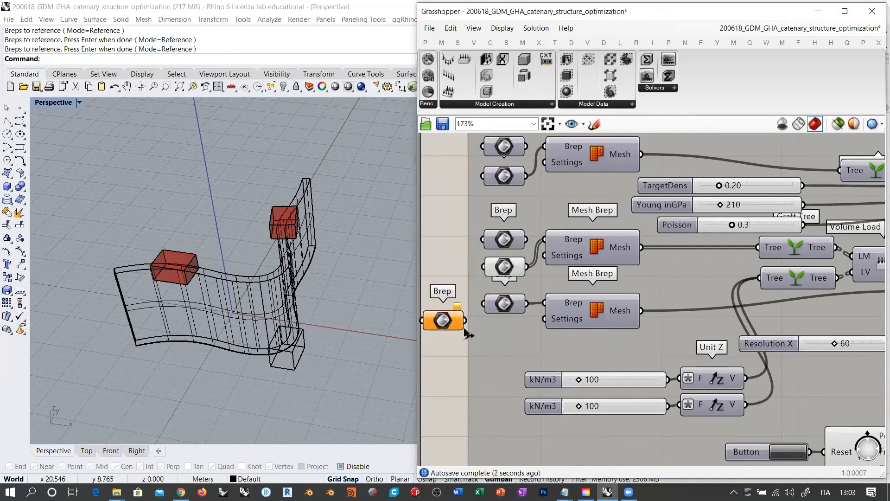
right_click(436, 321)
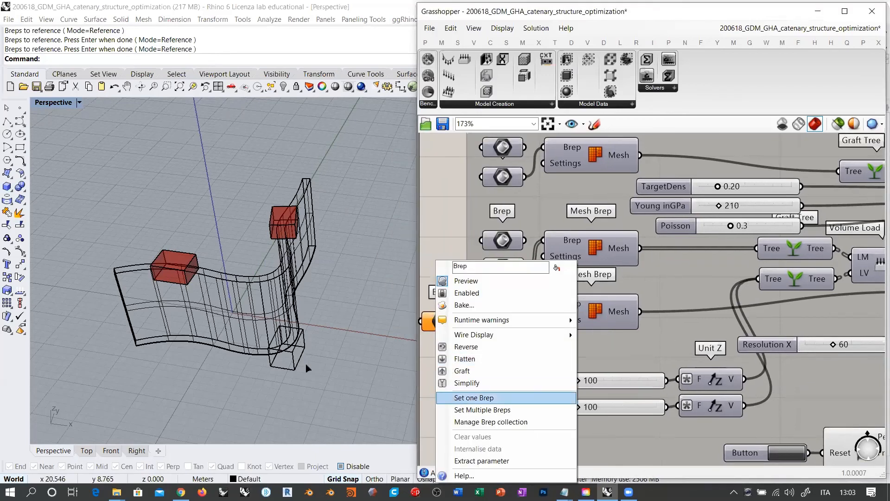
left_click(474, 397)
left_click(290, 355)
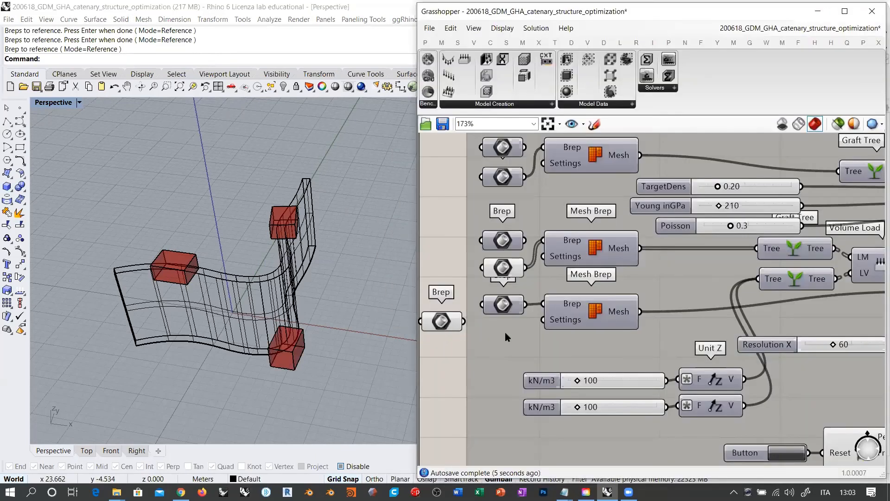
left_click_drag(442, 321, 503, 329)
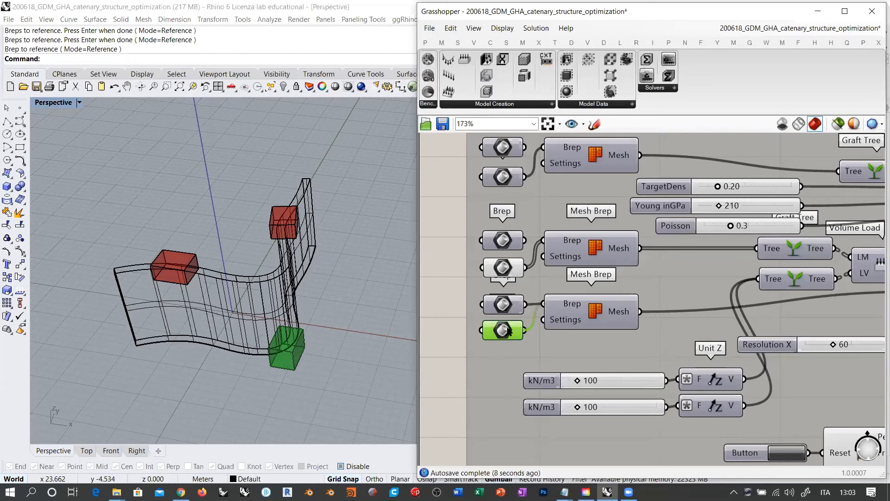
- Hide the previews of the new load and support Brep parameters
left_click(503, 267)
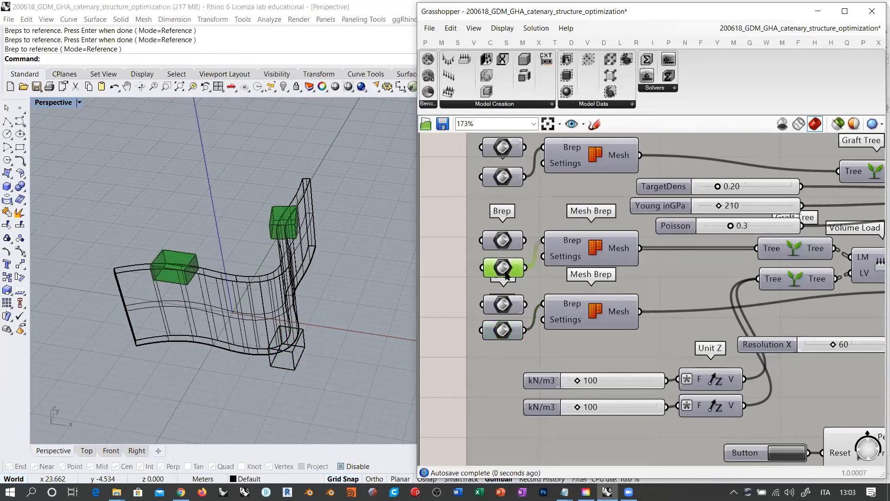
left_click(453, 228)
right_click_drag(308, 270, 471, 183)
right_click_drag(550, 235, 550, 248)
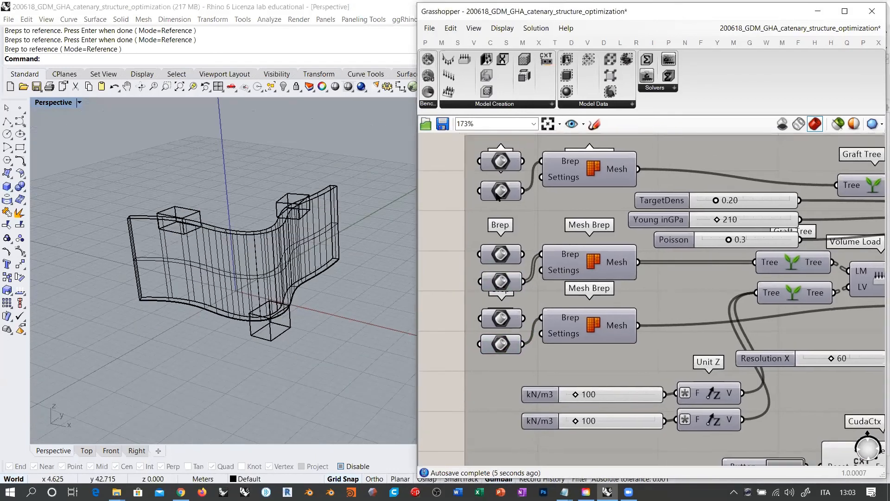
- Internalise the geometry in the three new Brep parameters for the wall, the loads and the support
right_click(498, 191)
left_click(518, 376)
right_click(501, 282)
left_click(526, 451)
right_click(500, 351)
left_click(526, 449)
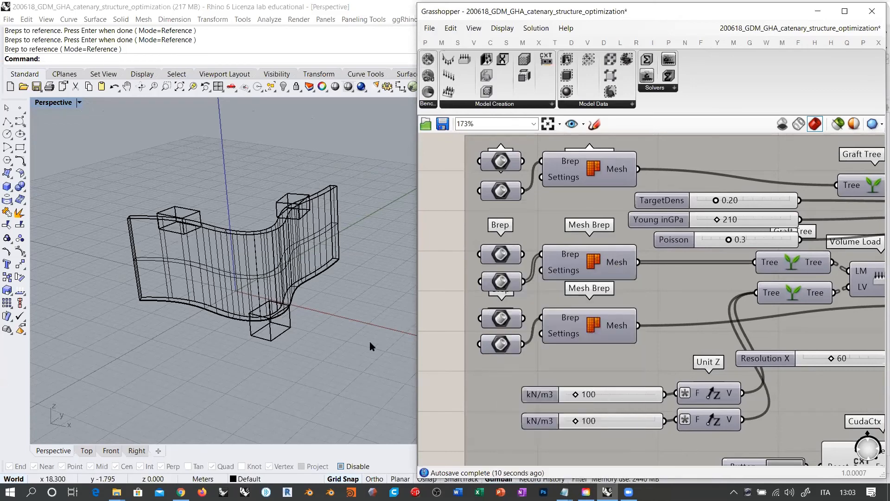
- Delete the curved wall, its curve and the three boxes from the Rhino scene
left_click_drag(369, 344, 156, 178)
key("Delete")
right_click_drag(823, 295, 496, 261)
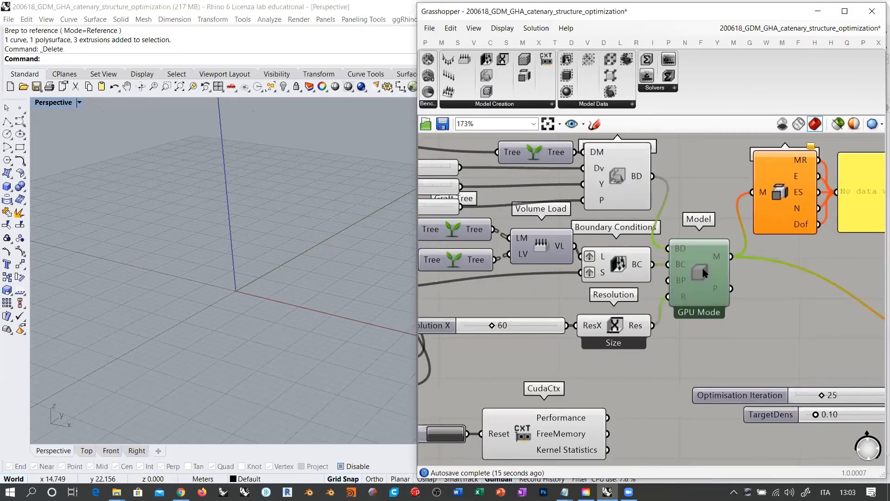
- Enable the tOpos Model component and check the load and support points of the computed model
key("ctrl+e")
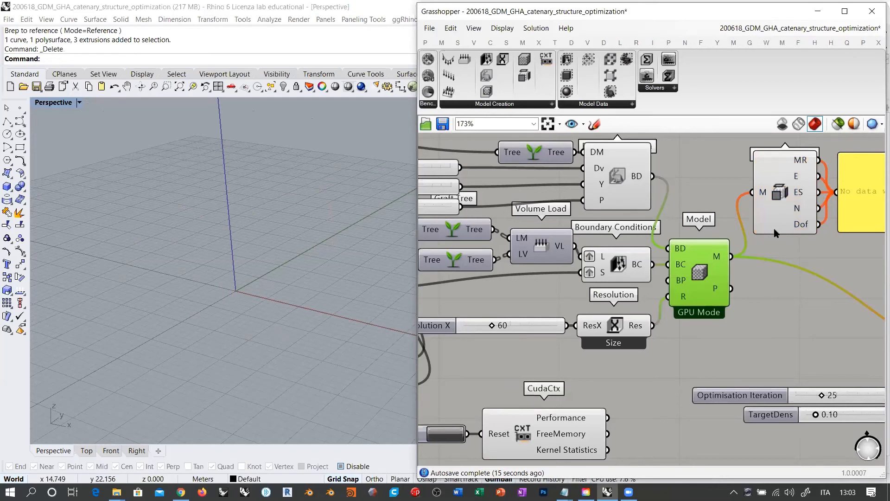
left_click(782, 188)
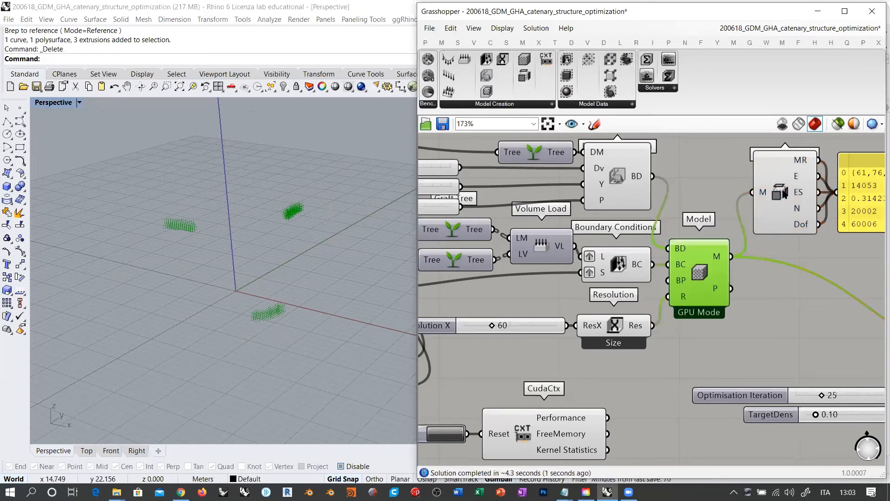
left_click(782, 192)
right_click_drag(284, 255, 277, 239)
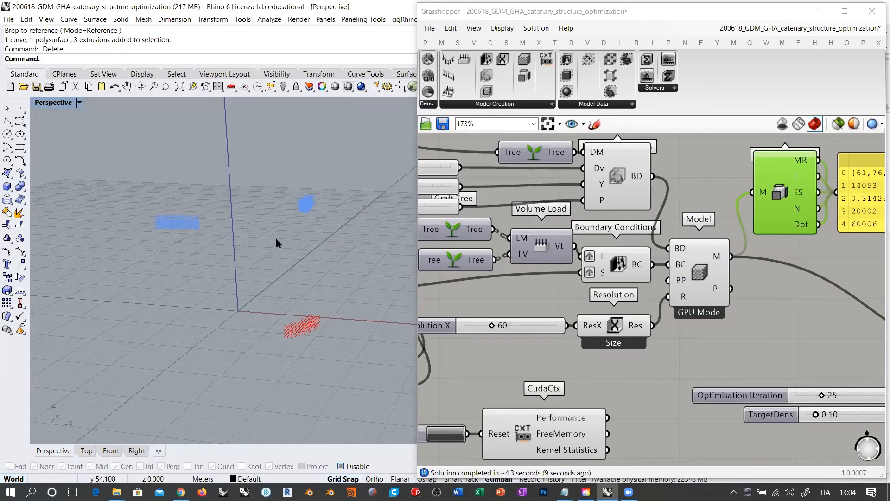
- Show the preview of the Iso Mesh component connected to the Optimus solver
right_click_drag(775, 321, 483, 207)
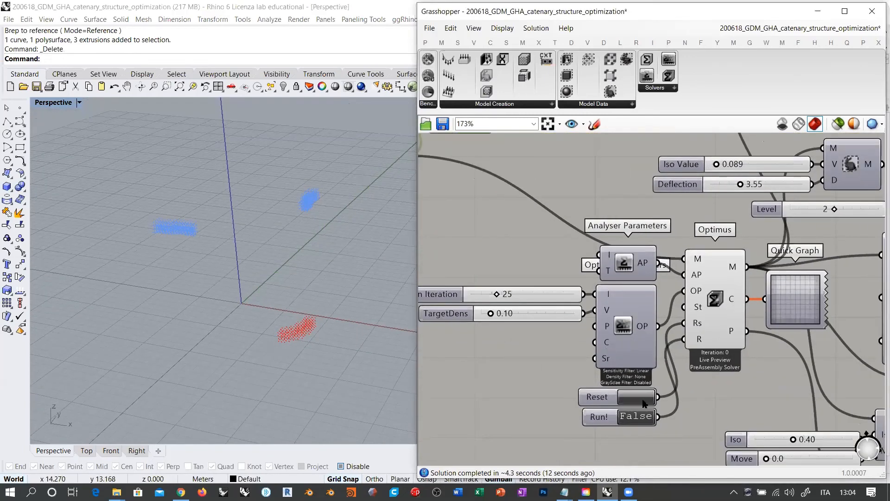
scroll(658, 385, "down", 3)
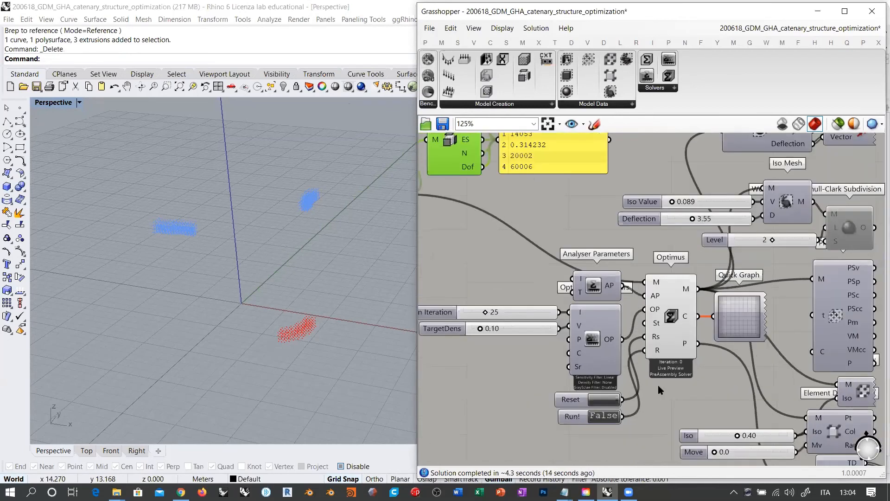
left_click(770, 234)
key("ctrl+q")
left_click(580, 241)
right_click_drag(288, 272, 209, 345)
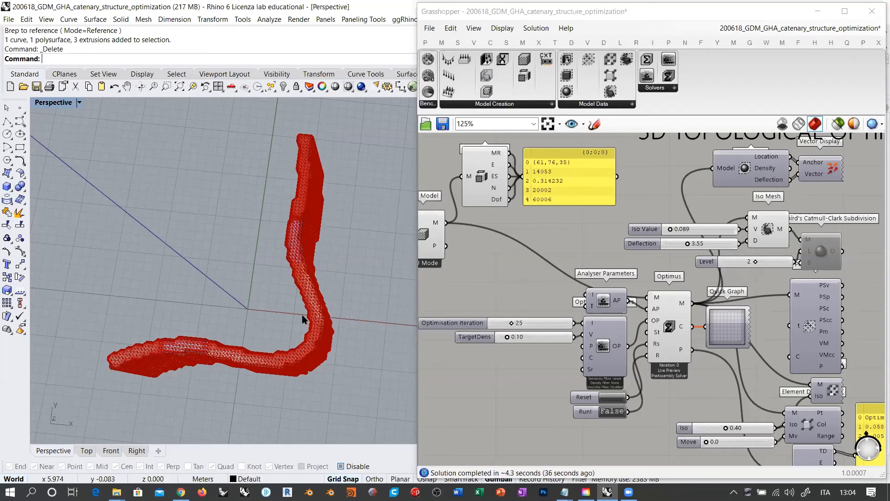
- Start the Optimus optimisation by setting the Run! toggle to True
right_click_drag(550, 282, 747, 290)
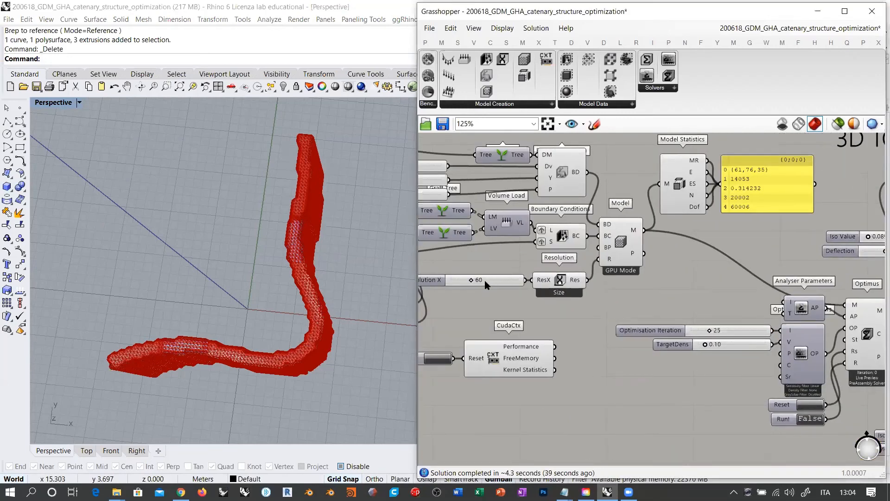
right_click_drag(666, 365, 462, 298)
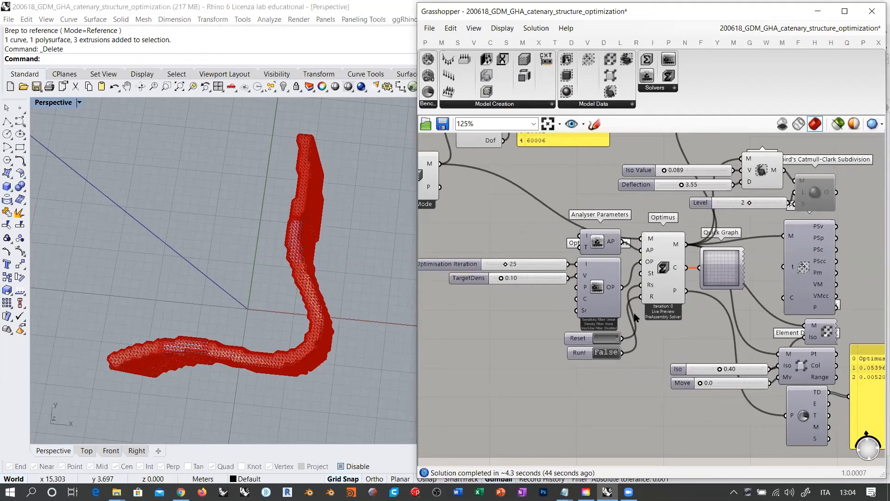
right_click_drag(282, 319, 308, 280)
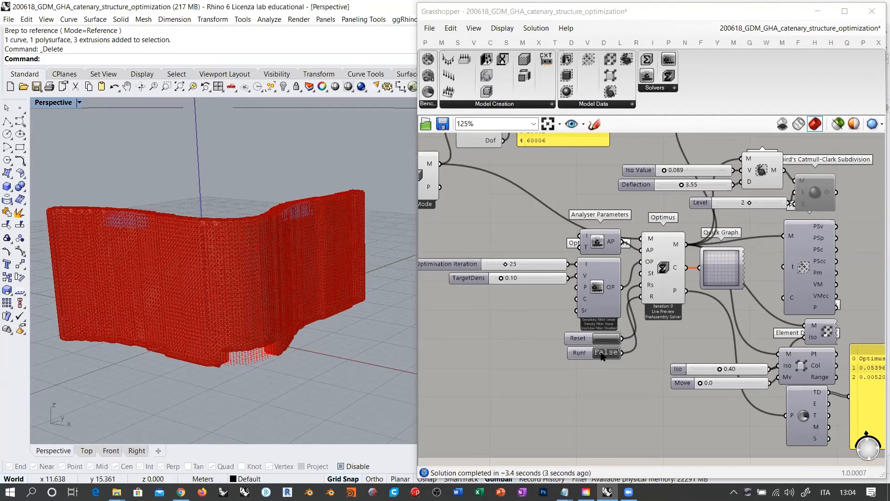
left_click(558, 358)
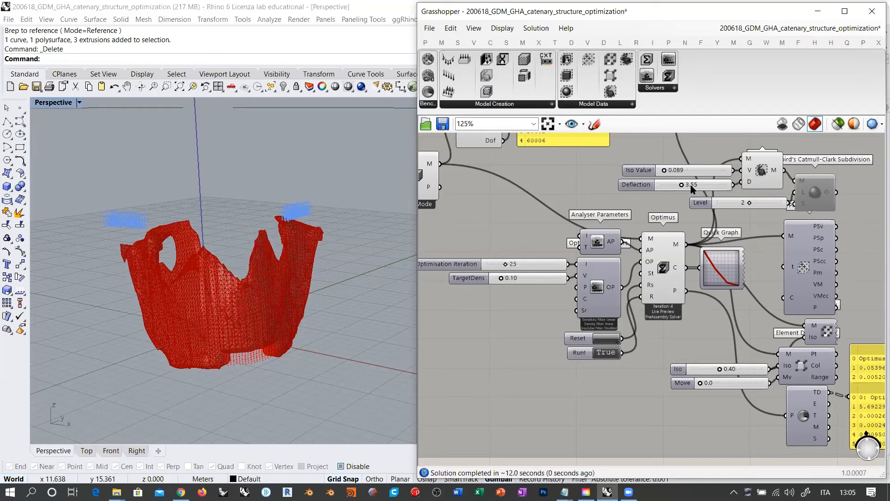
- Set the Iso Mesh Deflection slider to 0.00
left_click(691, 186)
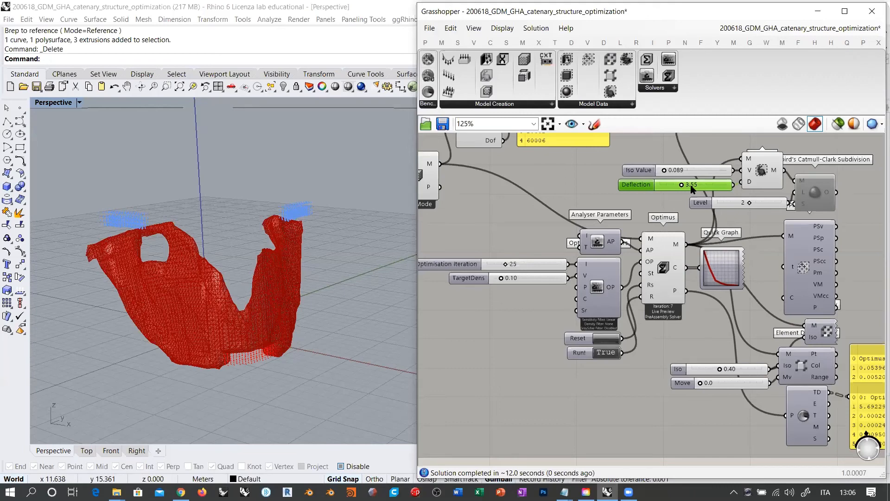
double_click(668, 185)
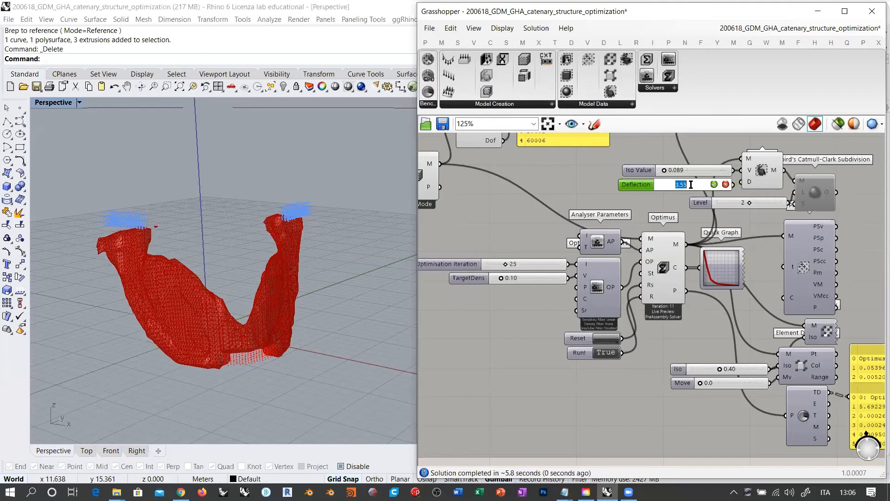
type("0")
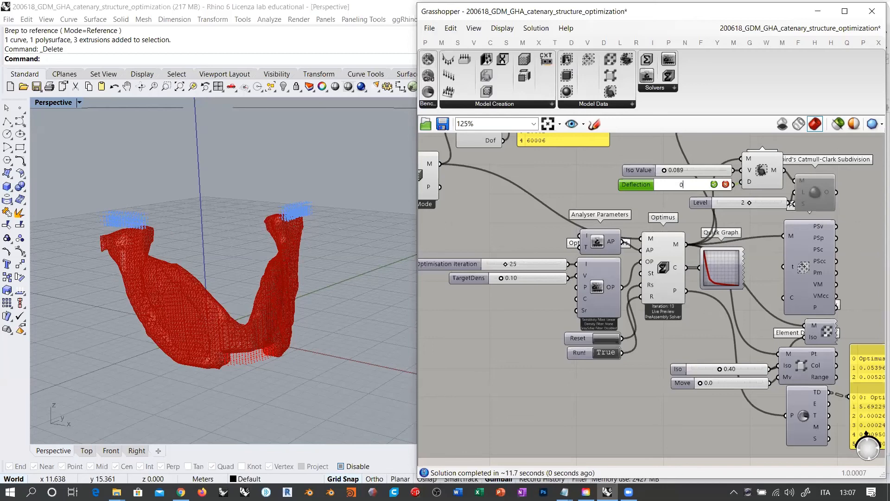
key("Return")
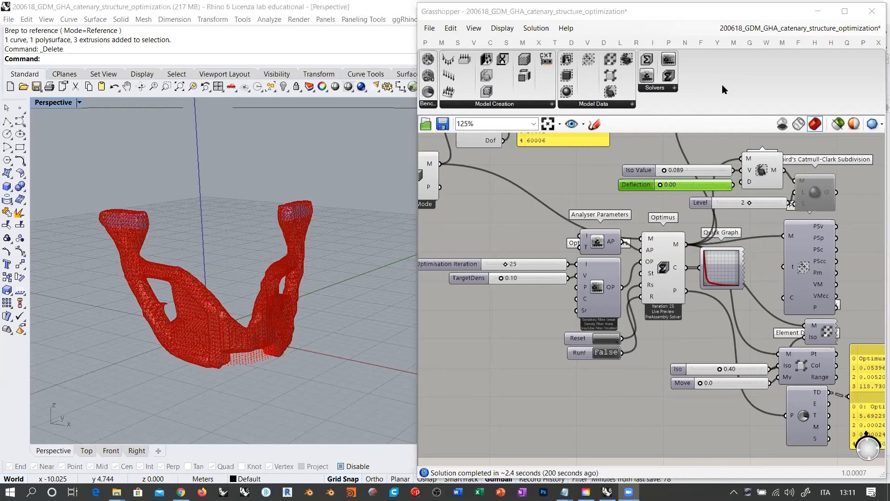
- Raise the Iso Value of the Iso Mesh to 0.251 to thin out the optimised shape
right_click_drag(274, 307, 284, 296)
right_click_drag(667, 243, 615, 287)
scroll(621, 225, "up", 5)
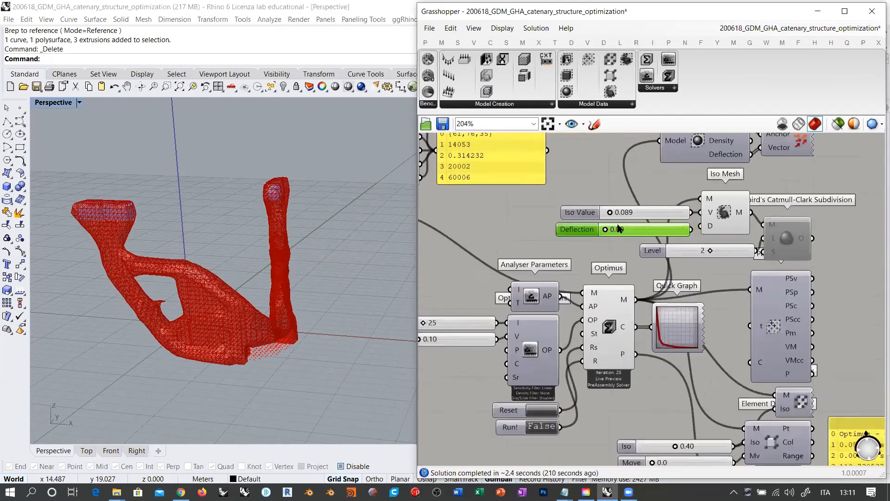
right_click_drag(589, 228, 538, 249)
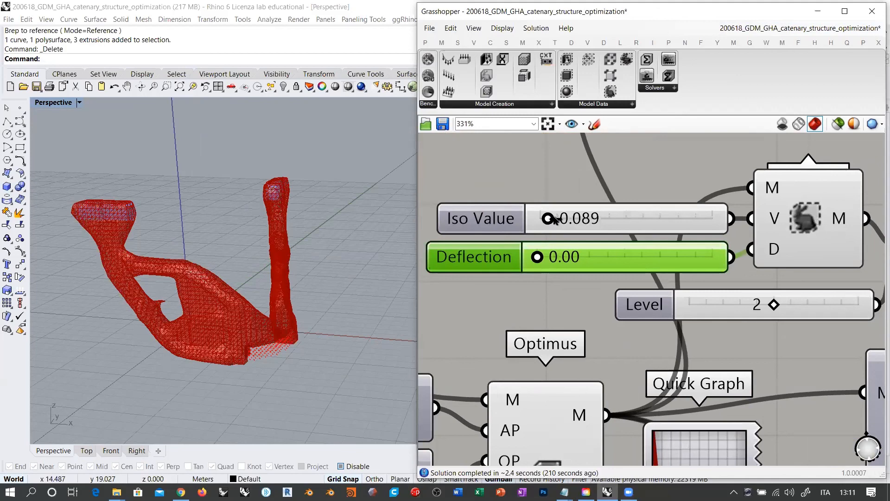
left_click_drag(553, 218, 554, 218)
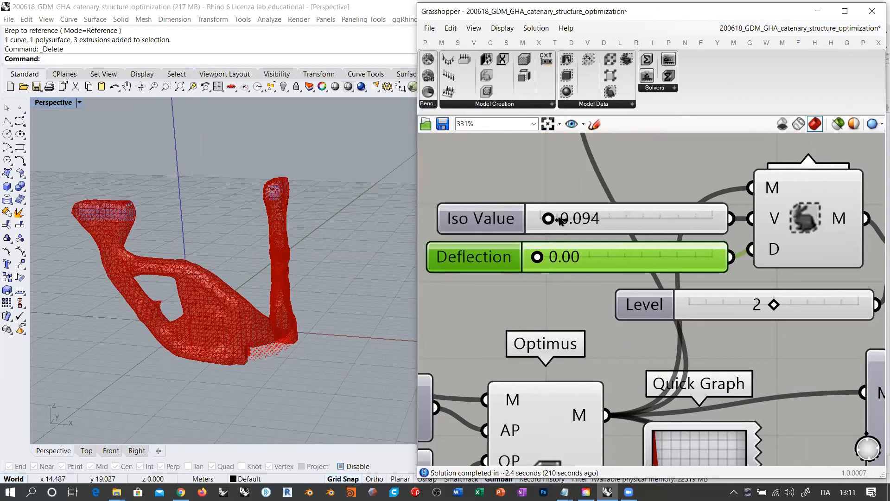
left_click_drag(560, 220, 561, 220)
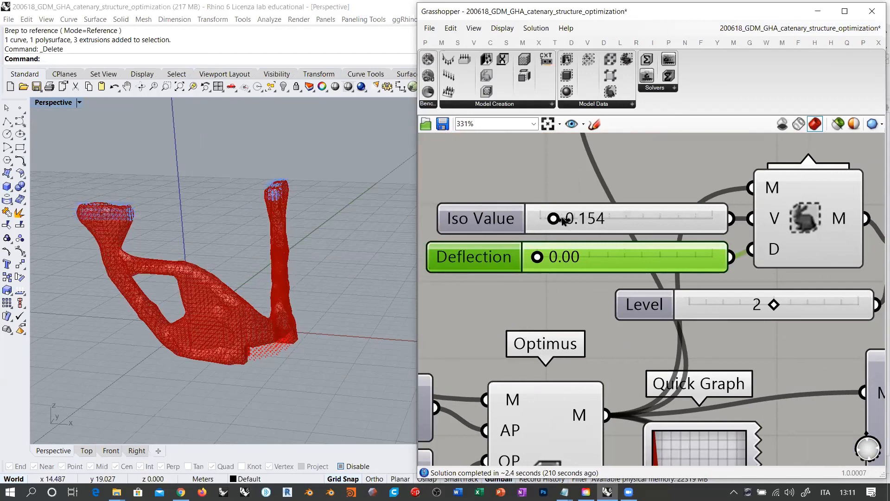
left_click_drag(561, 220, 567, 220)
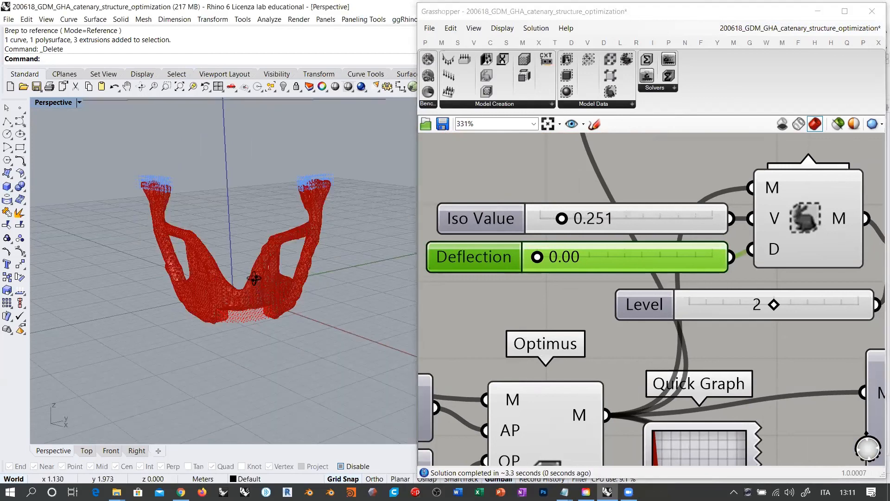
- Examine the optimised wall mesh from several angles, including its load areas and support
right_click_drag(252, 278, 333, 242)
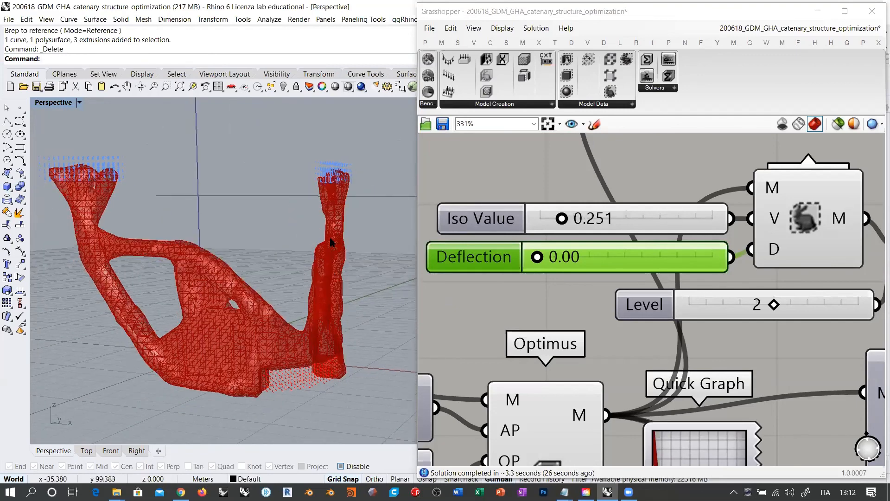
mouse_move(308, 270)
right_mouse_down()
mouse_move(339, 248)
mouse_move(344, 263)
mouse_move(292, 232)
mouse_move(315, 253)
mouse_move(323, 279)
right_mouse_up()
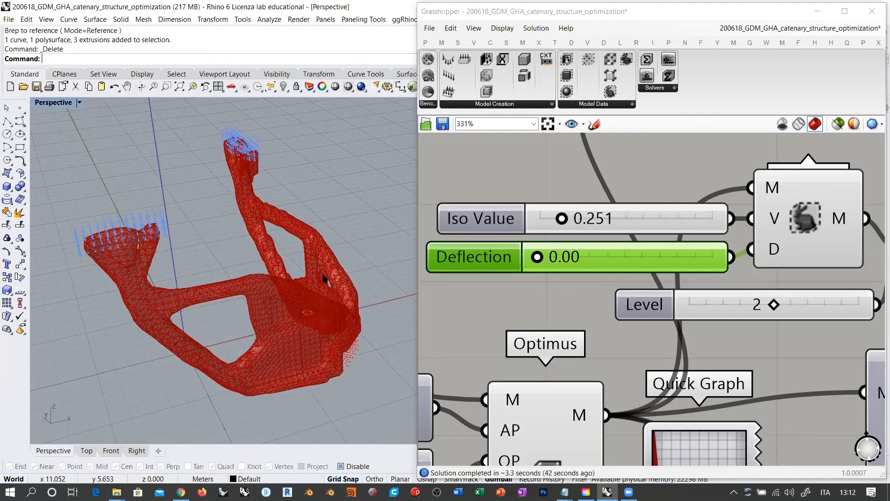
right_click_drag(670, 265, 573, 235)
scroll(573, 235, "down", 1)
scroll(574, 239, "down", 2)
right_click_drag(255, 199, 267, 255)
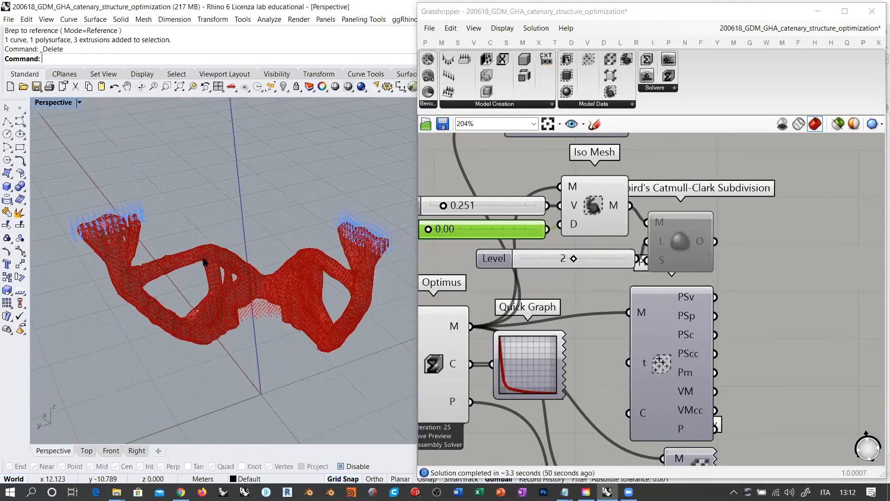
right_click_drag(183, 272, 332, 237)
right_click_drag(248, 277, 241, 324, "shift")
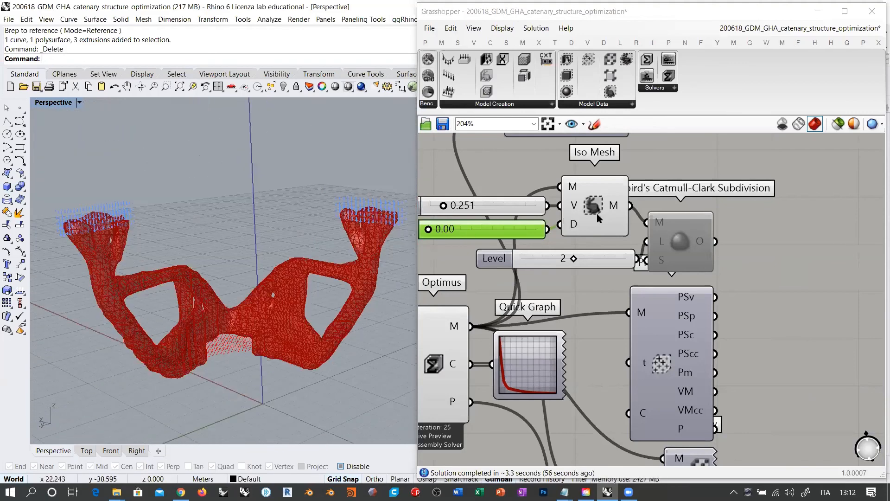
- Enable the Weaverbird's Catmull-Clark Subdivision component to smooth the result and hide the Iso Mesh preview
left_click(683, 242)
key("ctrl+e")
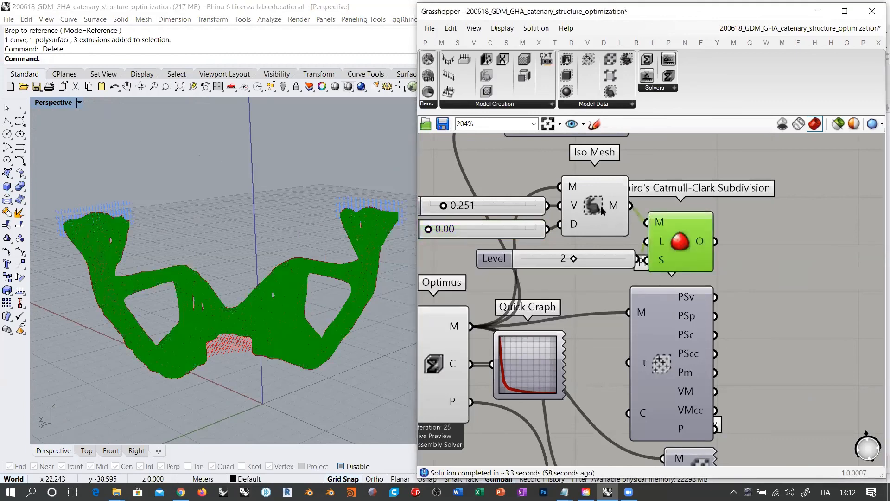
left_click(600, 205)
left_click(468, 253)
right_click_drag(300, 252, 149, 268)
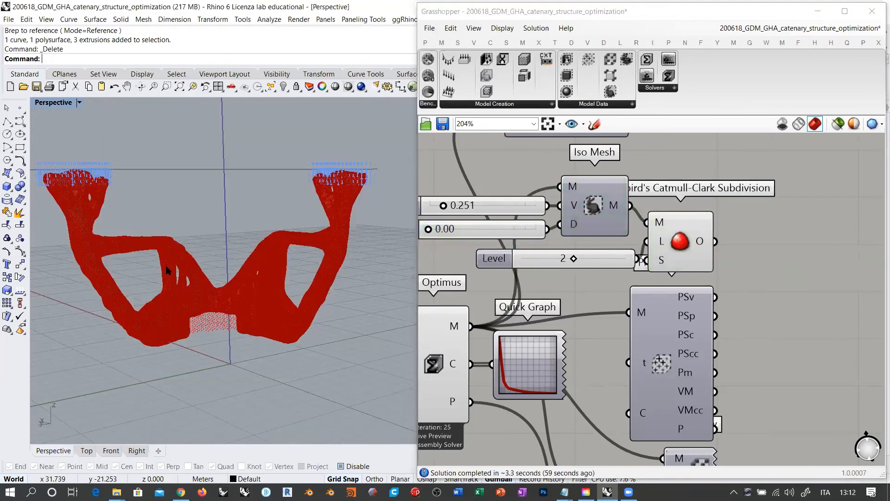
scroll(174, 267, "up", 4)
right_click_drag(222, 266, 244, 324)
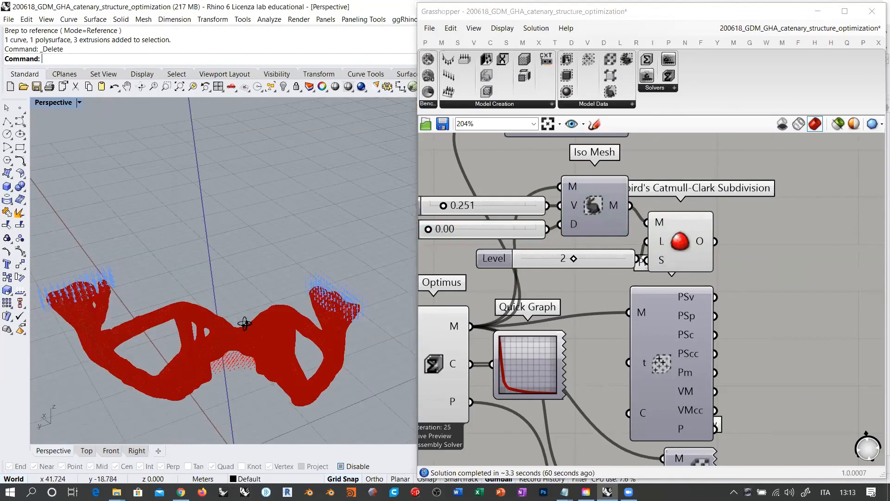
mouse_move(259, 242)
right_mouse_down()
mouse_move(260, 274)
mouse_move(265, 252)
right_mouse_up()
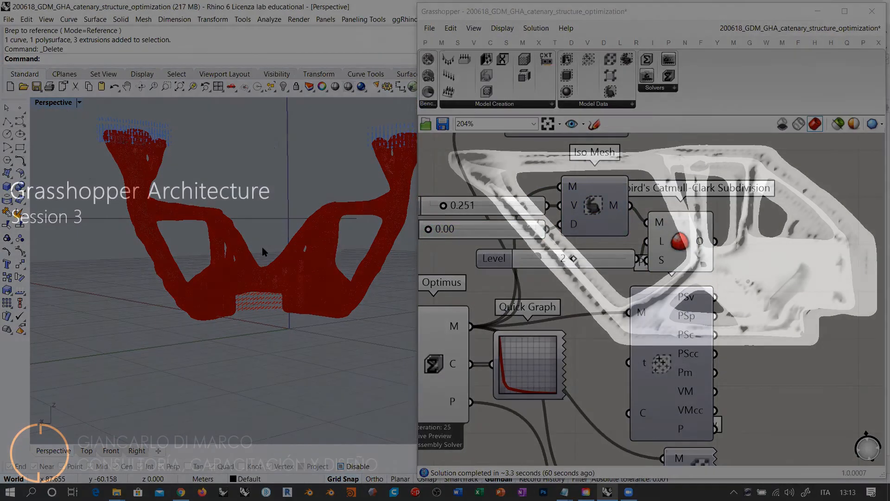